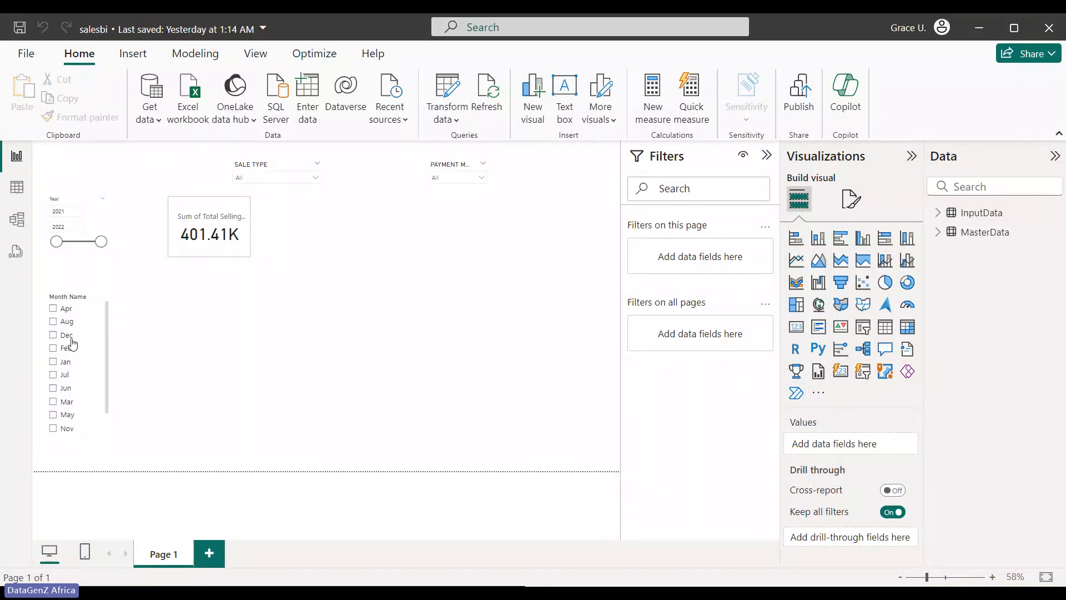
Switch to the table view and open the InputData table's query for editing.
click(17, 188)
click(17, 186)
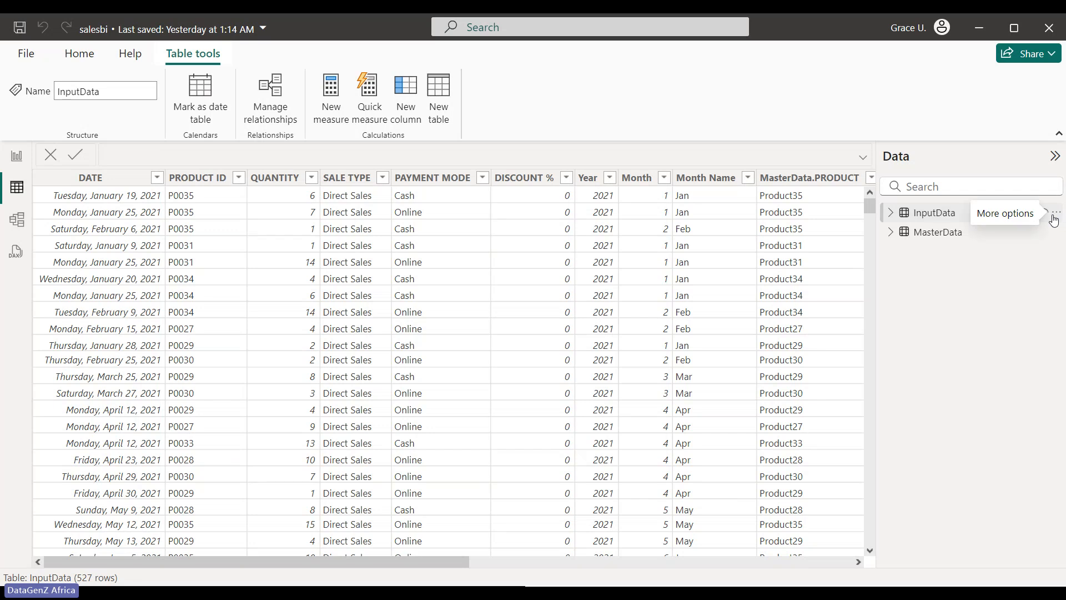
click(1053, 218)
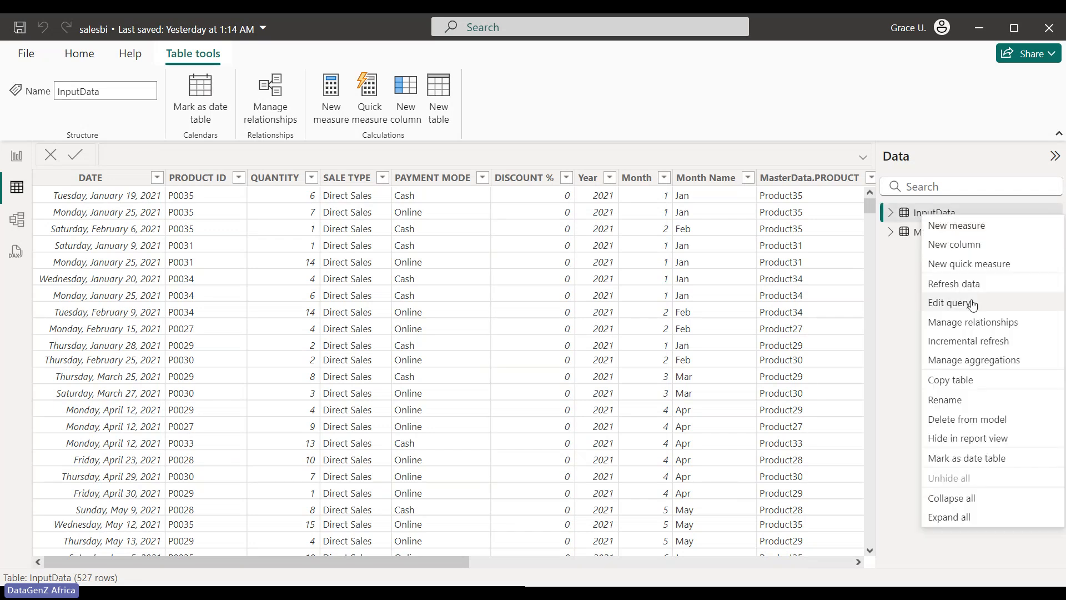
click(972, 304)
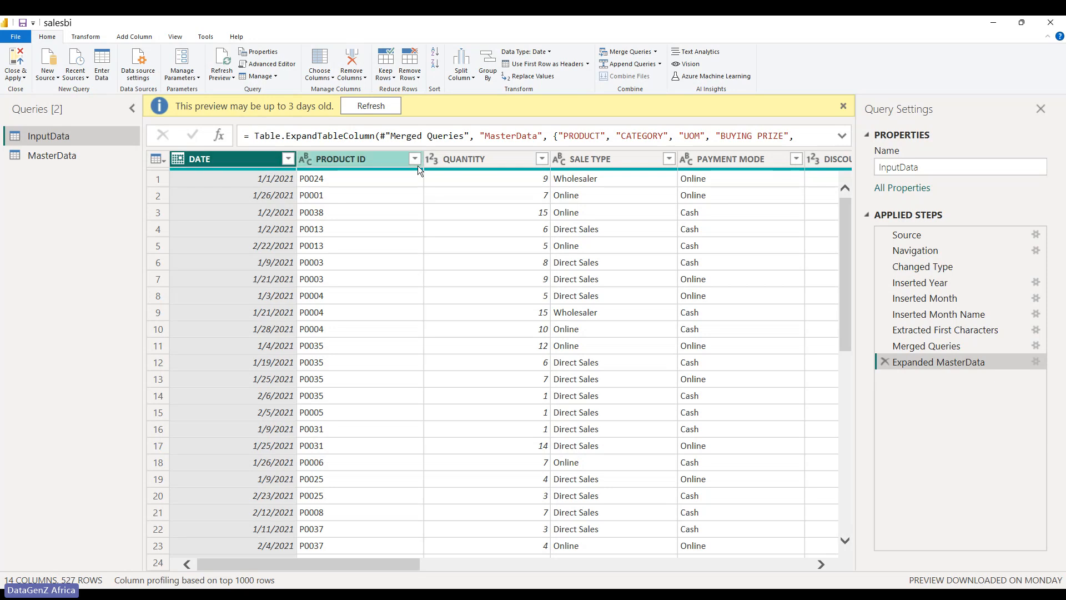
Look through the InputData query's columns and refresh its data preview.
drag(374, 563, 638, 564)
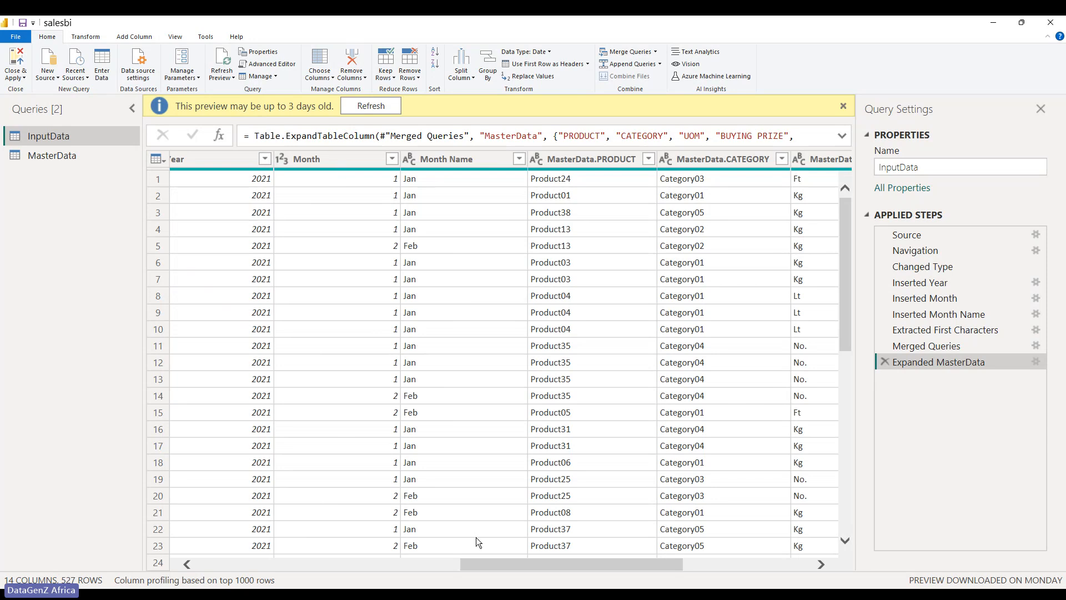
drag(470, 561, 210, 541)
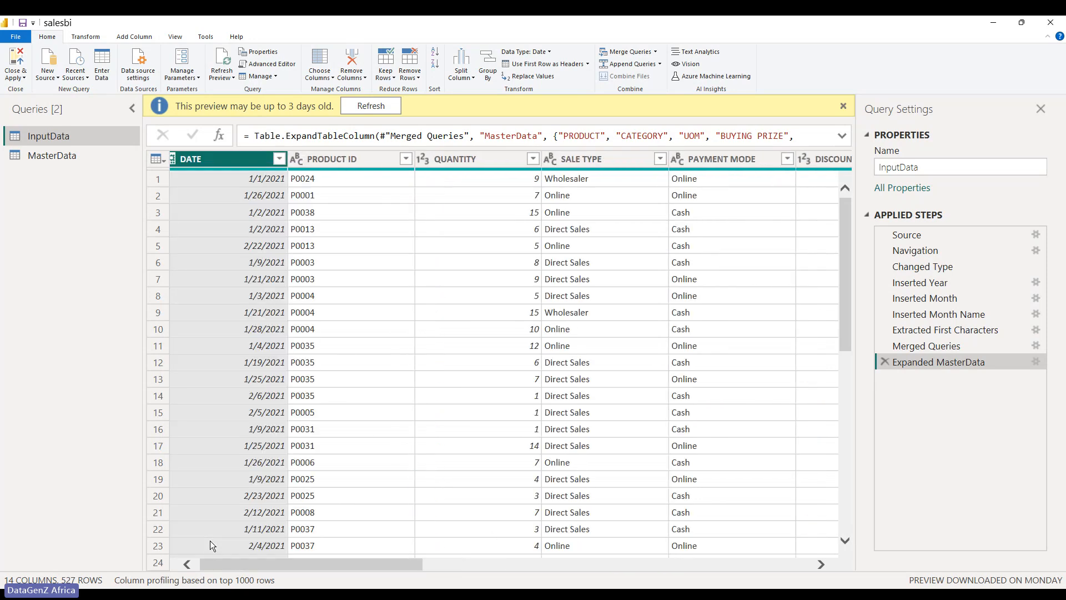
click(371, 107)
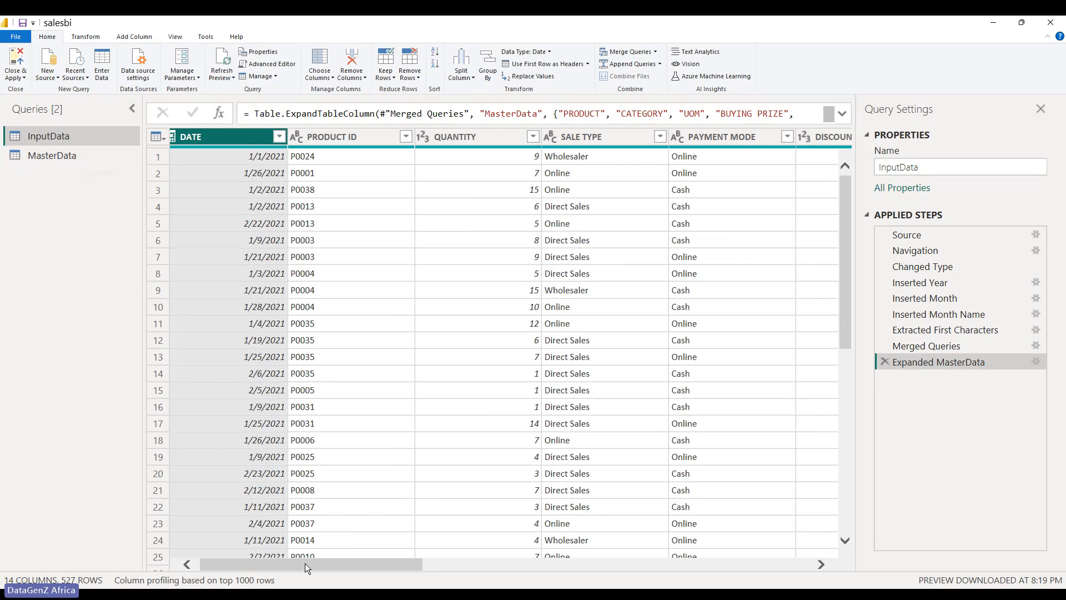
drag(309, 562, 276, 563)
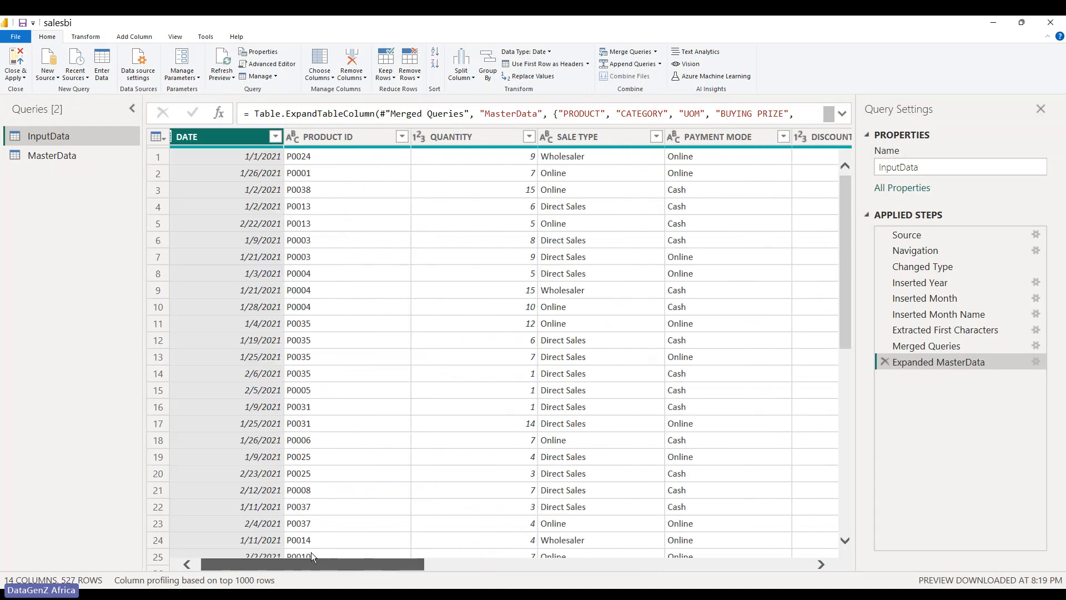
Examine the Merge Queries options for the InputData query, and return to the report page.
click(655, 52)
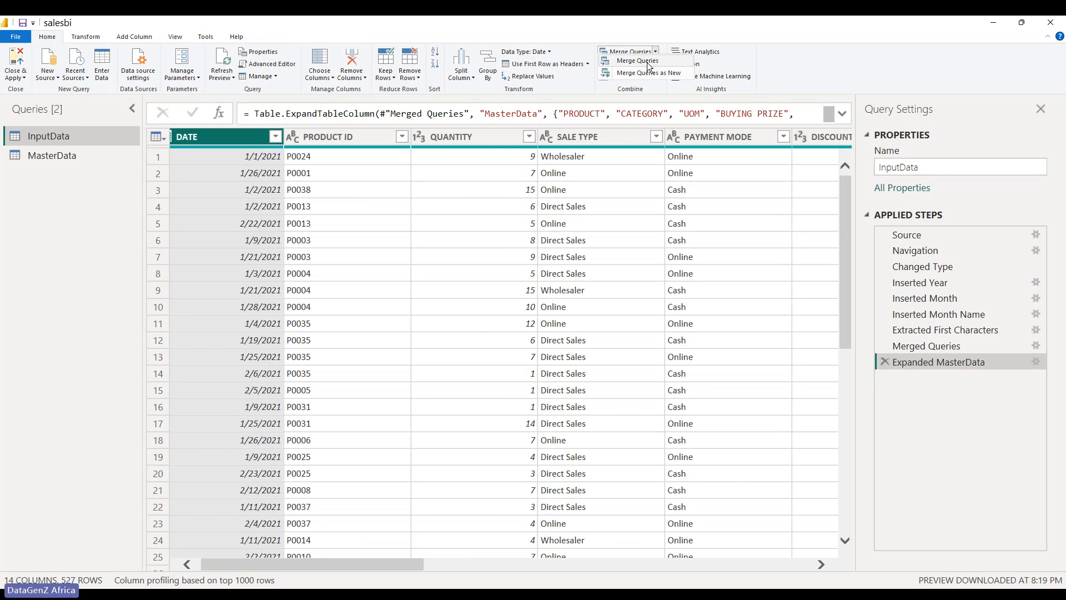
click(648, 64)
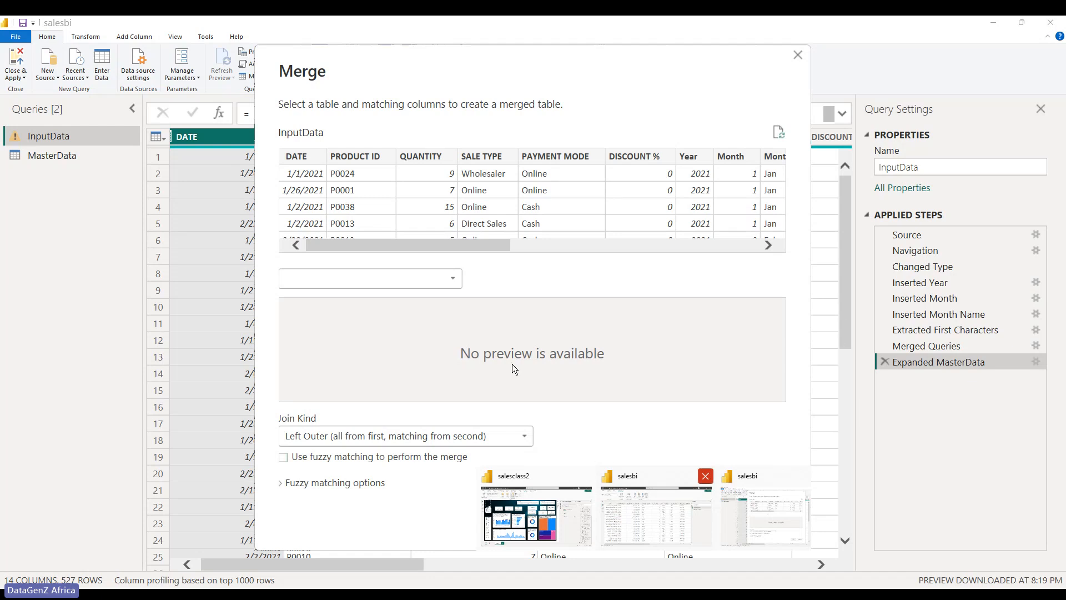
key(Escape)
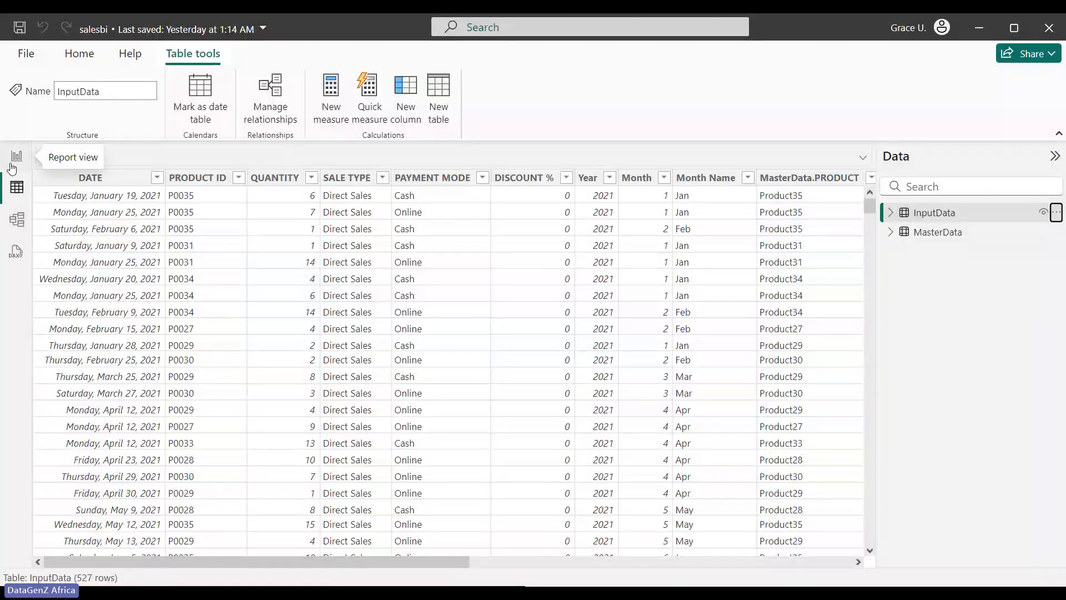
click(12, 167)
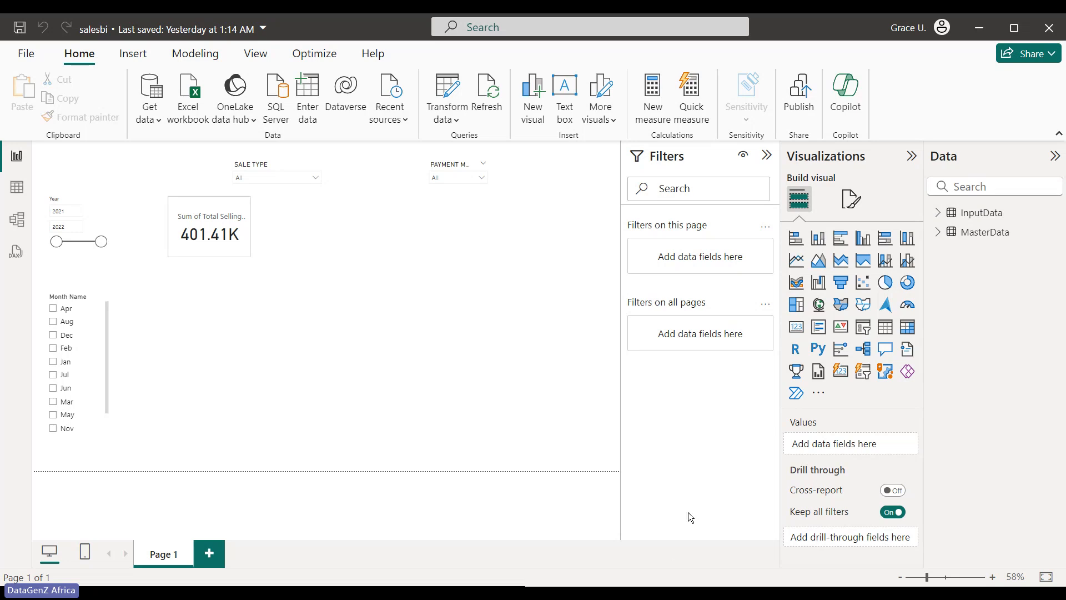
Examine the merged MasterData columns in the InputData table and compare them with the MasterData table.
click(13, 197)
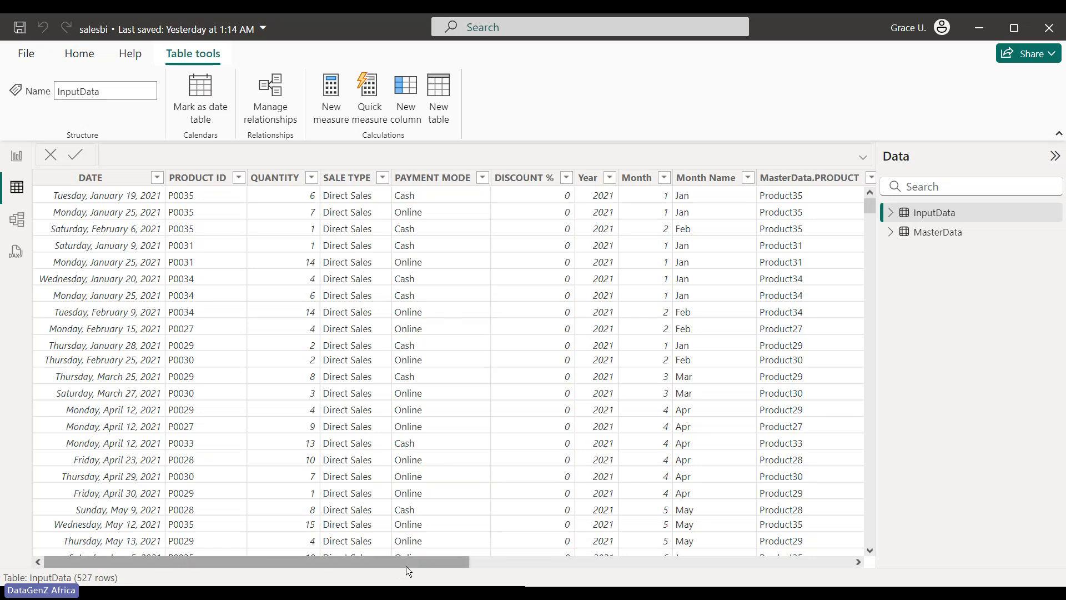
drag(407, 565, 591, 566)
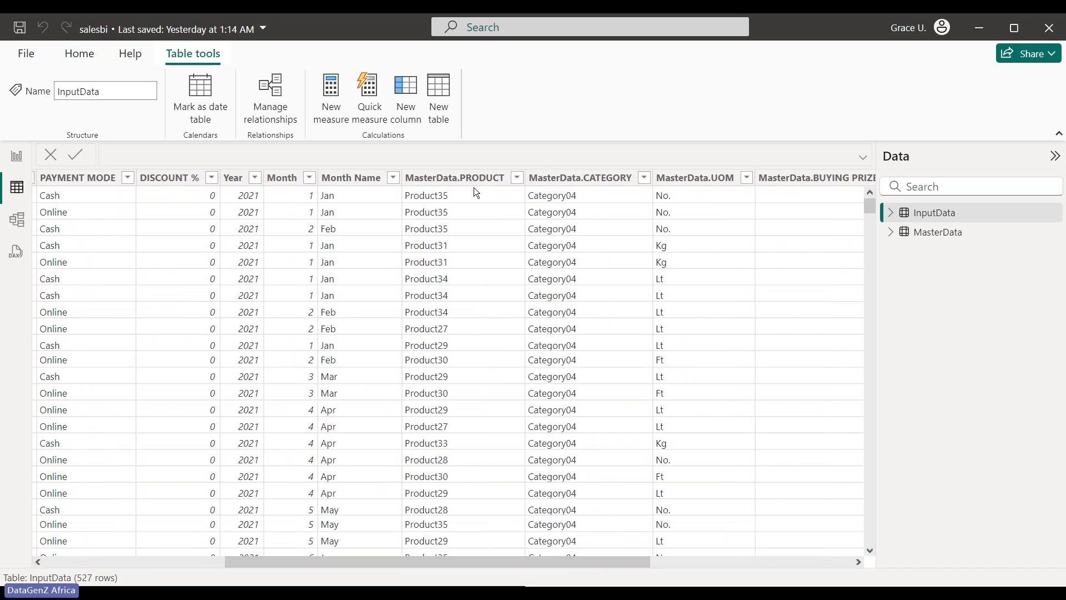
click(939, 233)
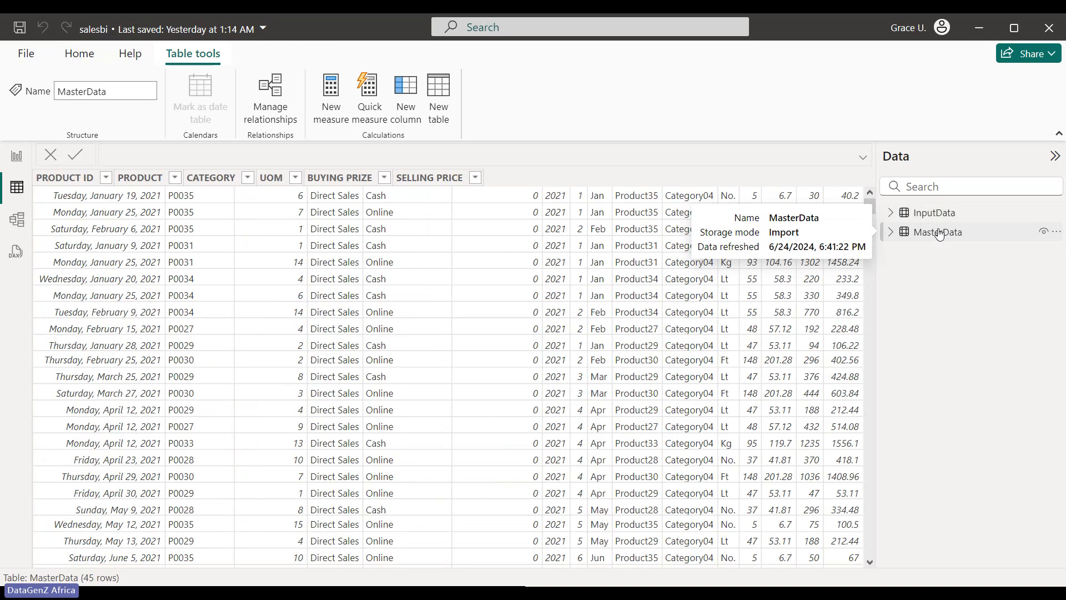
click(154, 178)
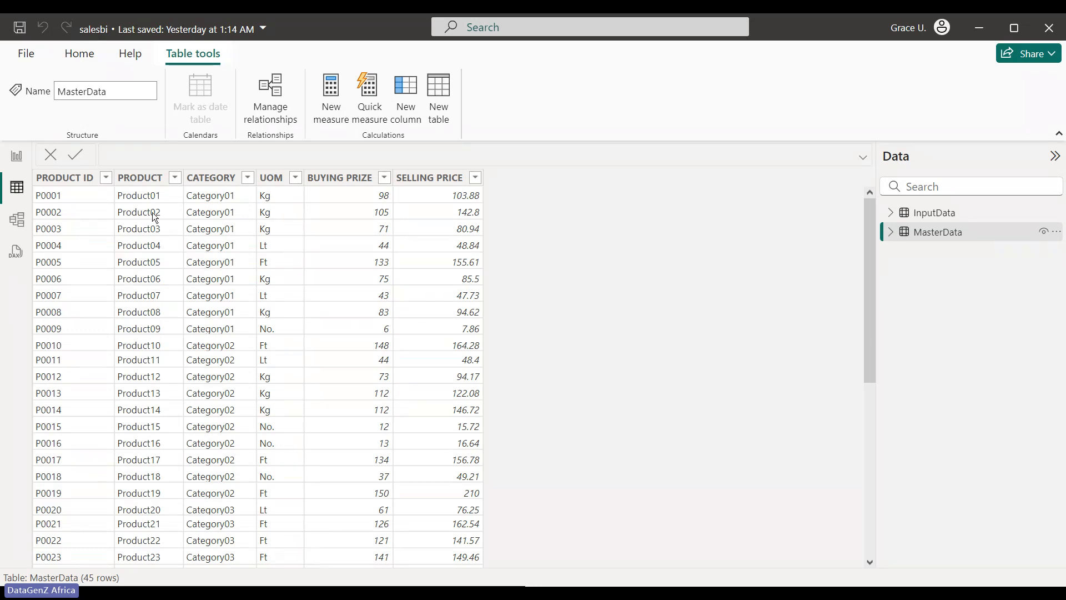
click(16, 157)
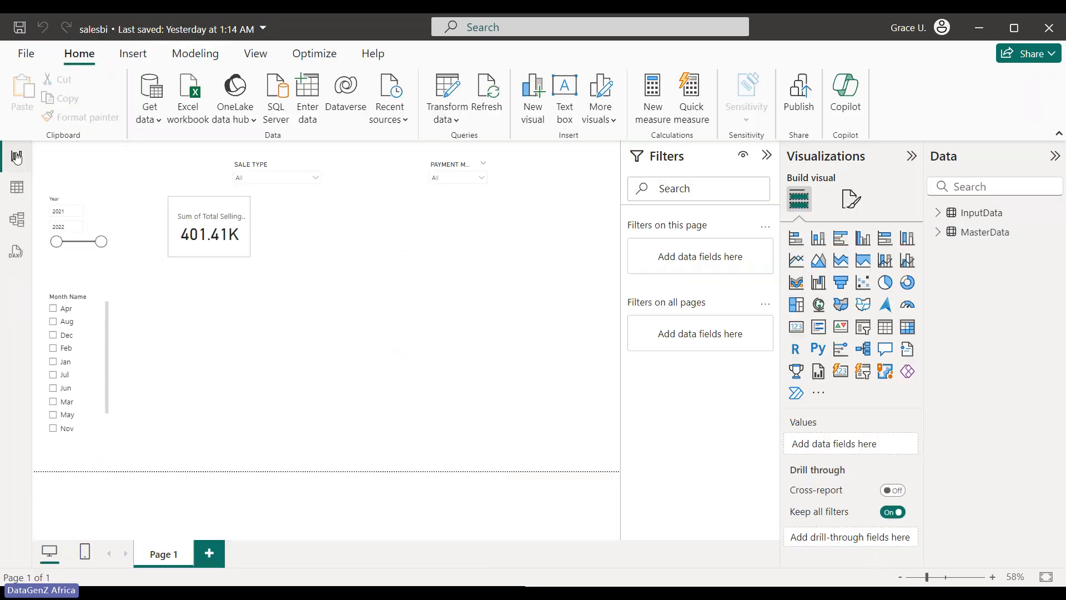
click(18, 188)
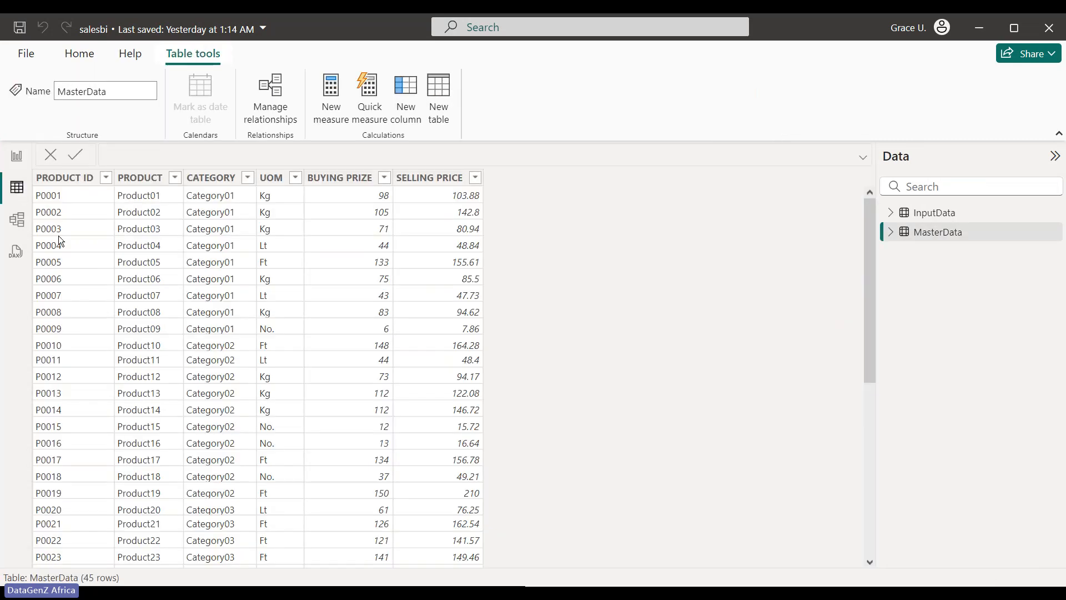
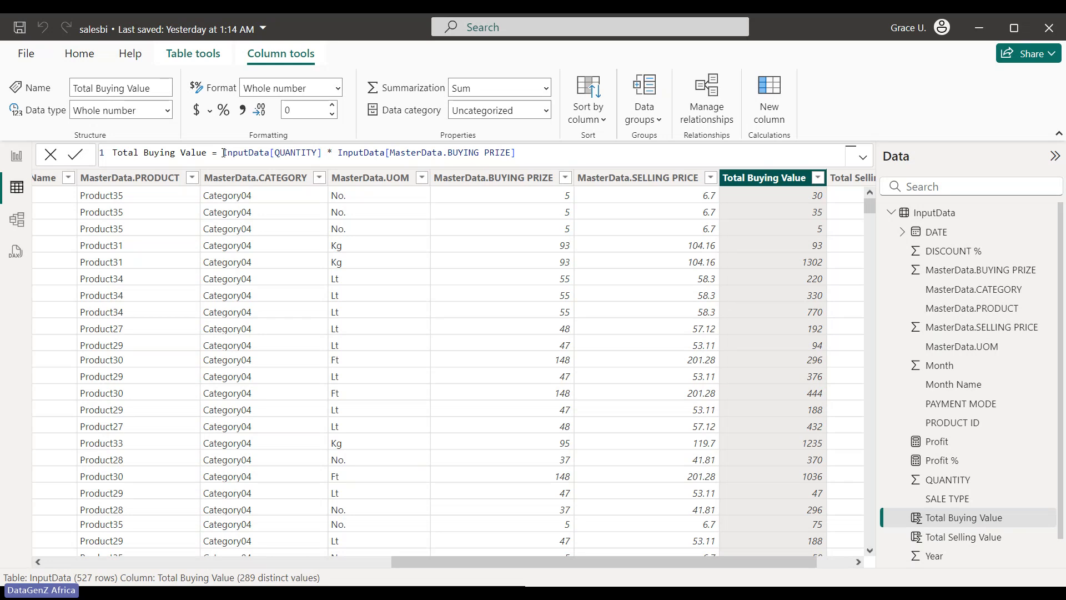
Examine the Total Buying Value and Total Selling Value column formulas and the InputData columns they refer to.
drag(223, 153, 327, 153)
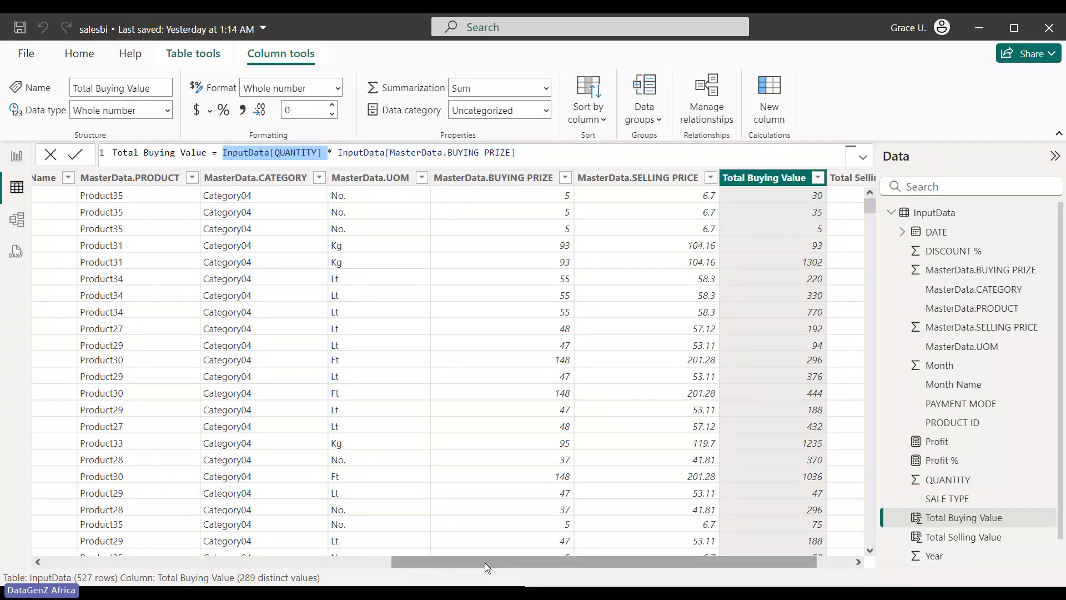
drag(485, 561, 67, 516)
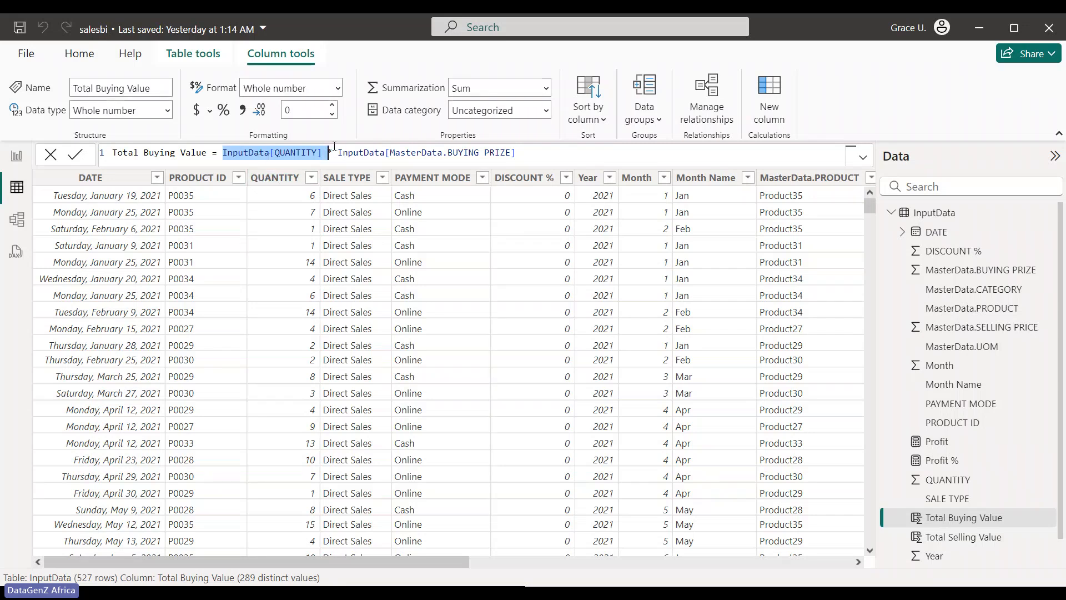
key(Home)
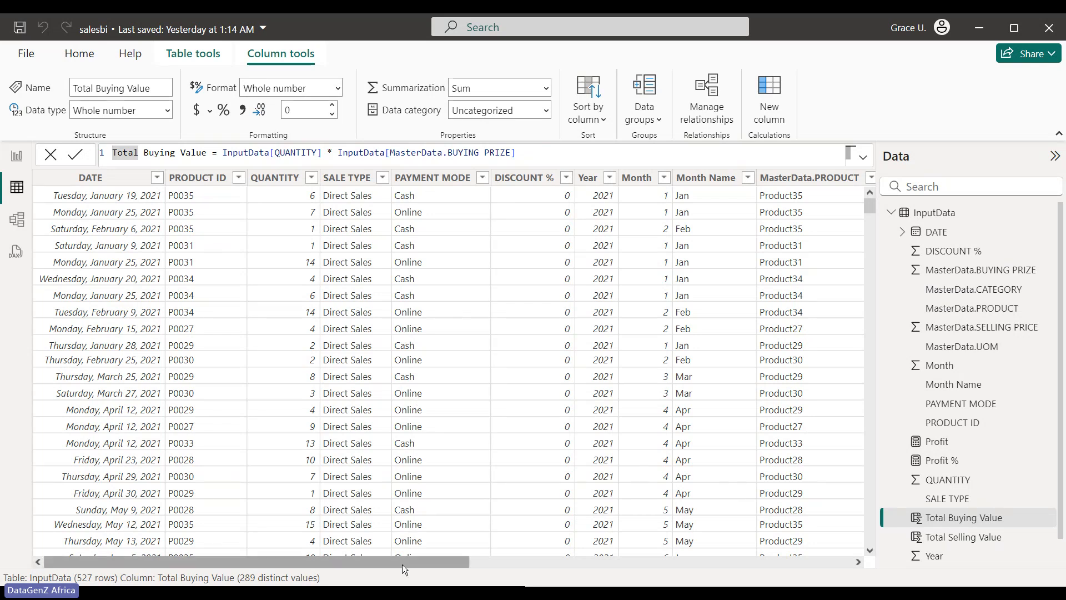
drag(402, 564, 462, 561)
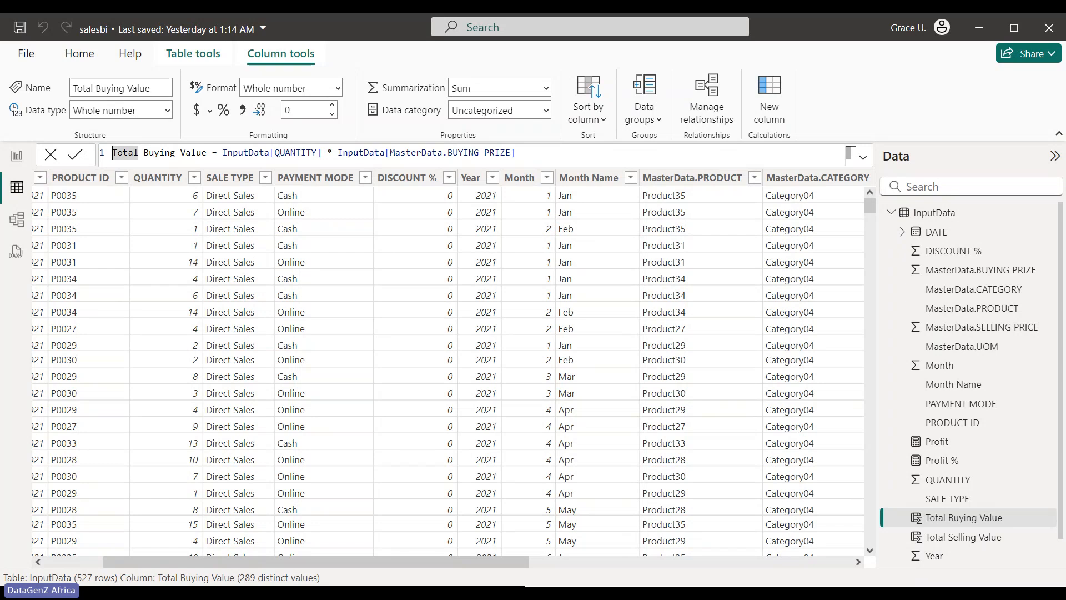
drag(379, 556, 655, 560)
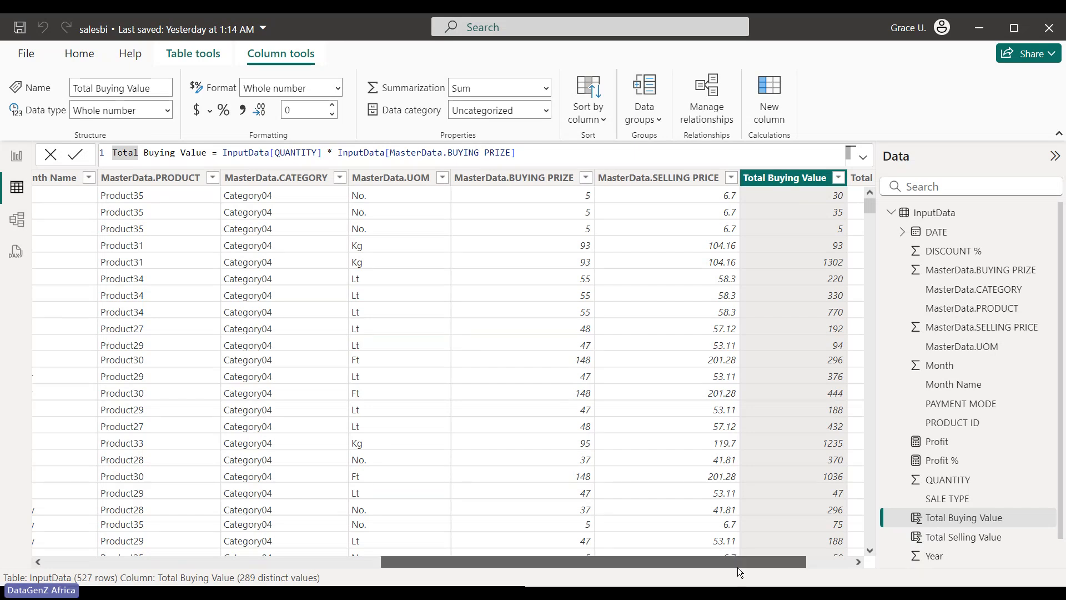
drag(737, 567, 842, 568)
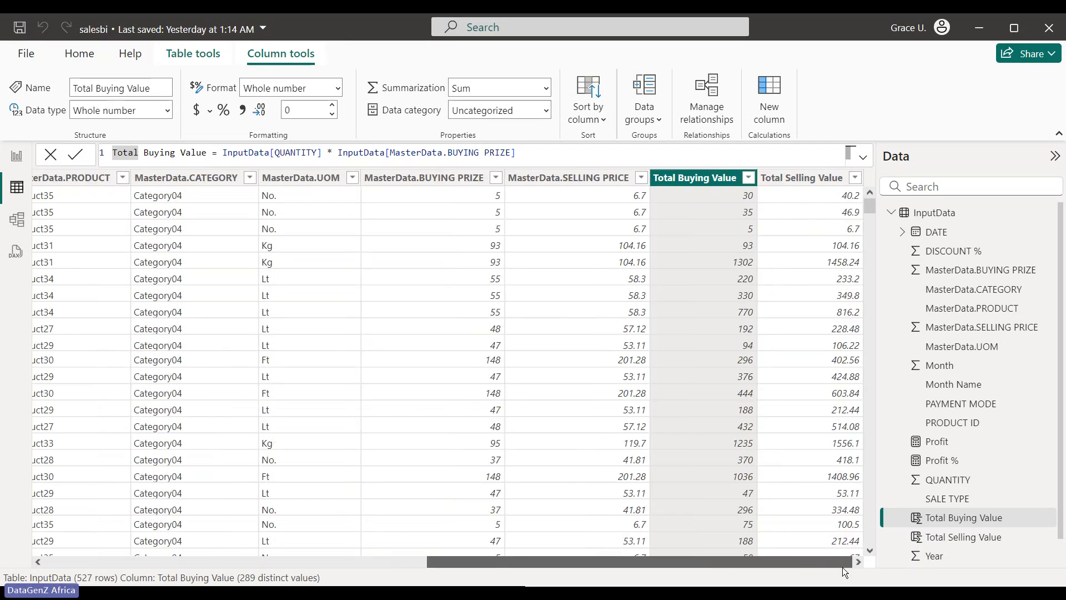
click(829, 177)
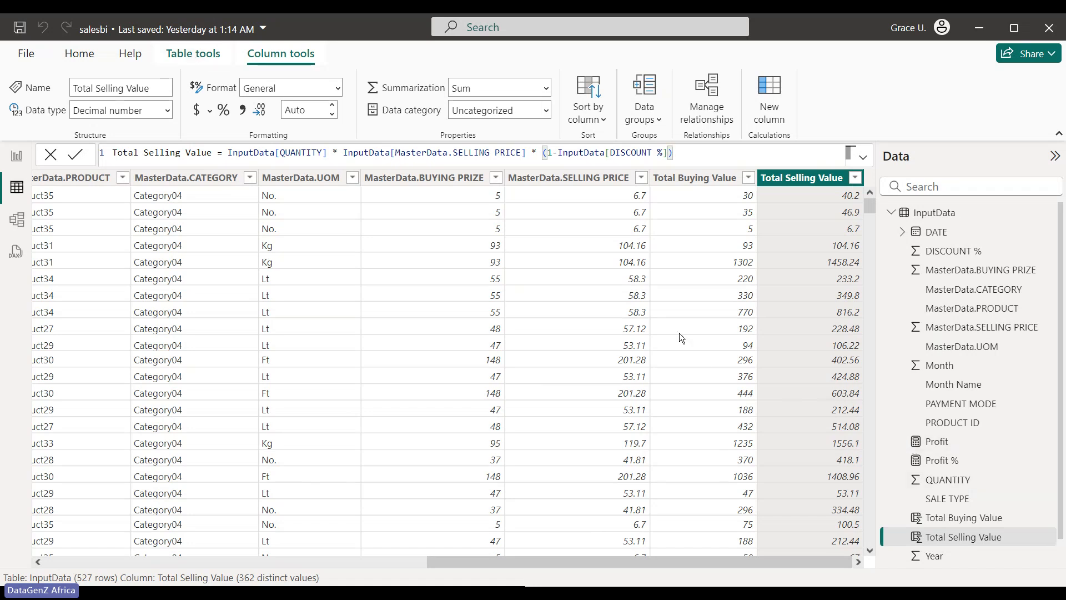
click(596, 244)
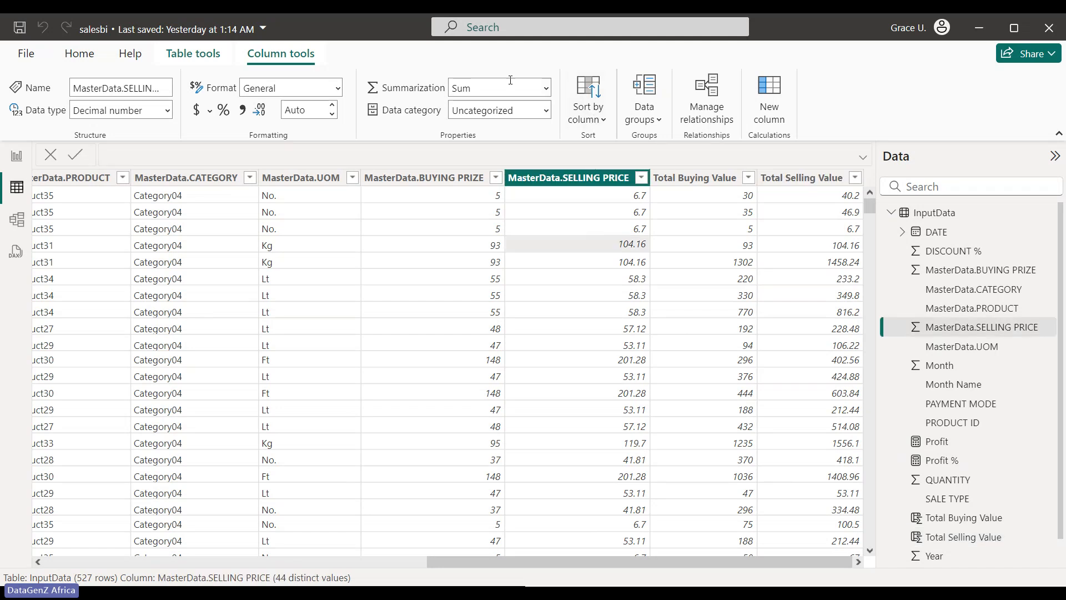
Add a new measure to the InputData table and get its formula ready for entry after the equals sign.
click(169, 58)
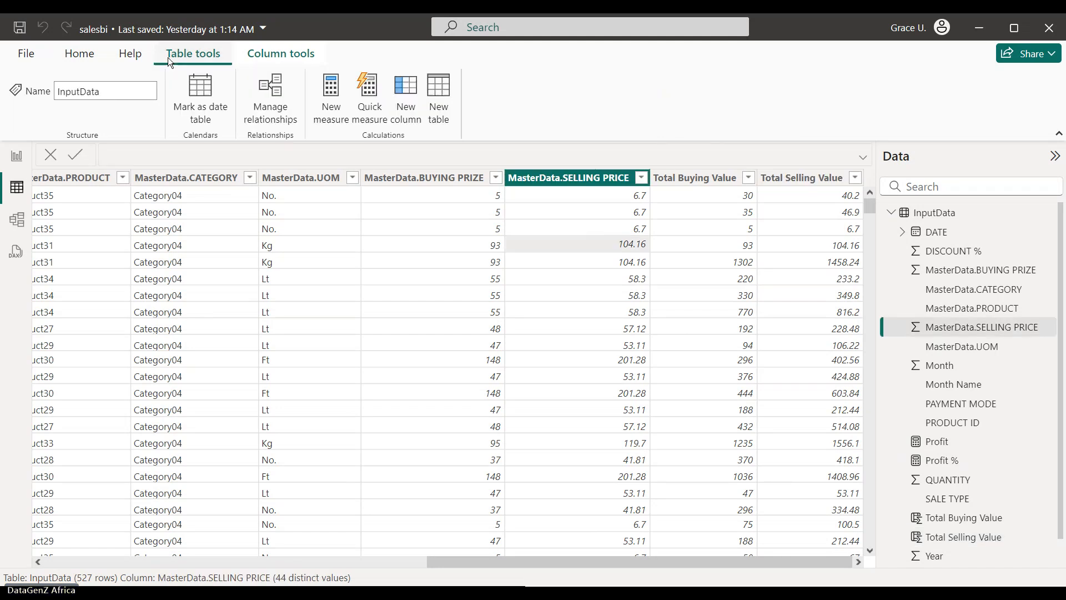
click(336, 107)
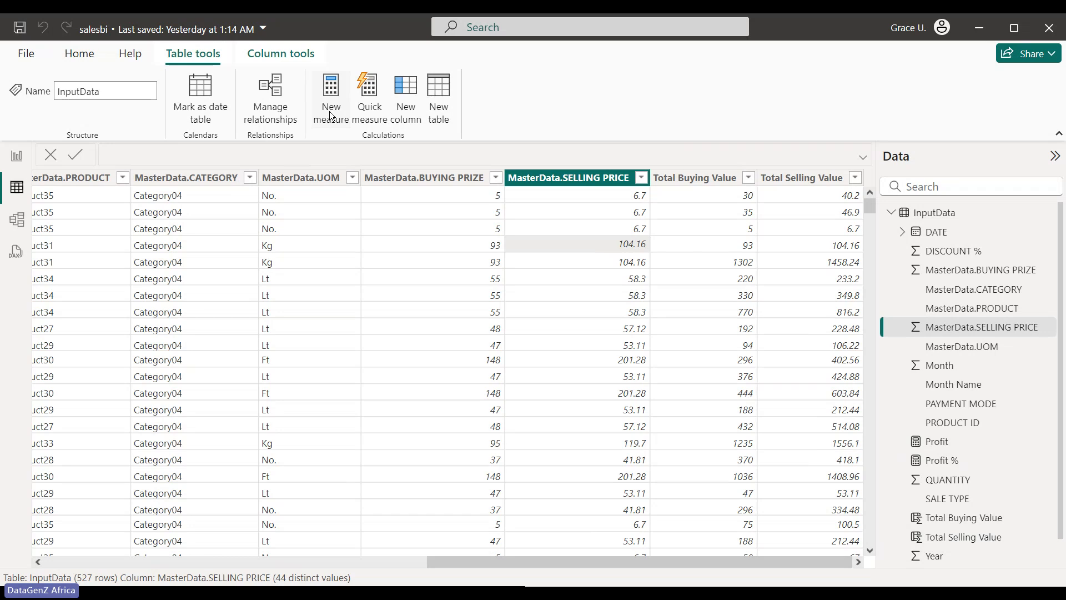
click(330, 113)
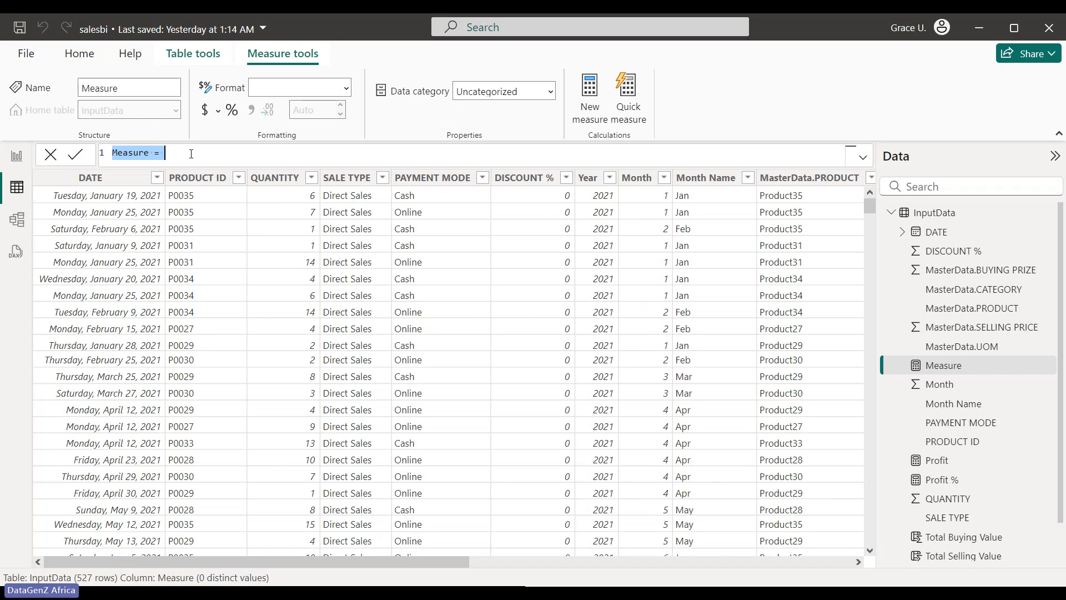
click(382, 150)
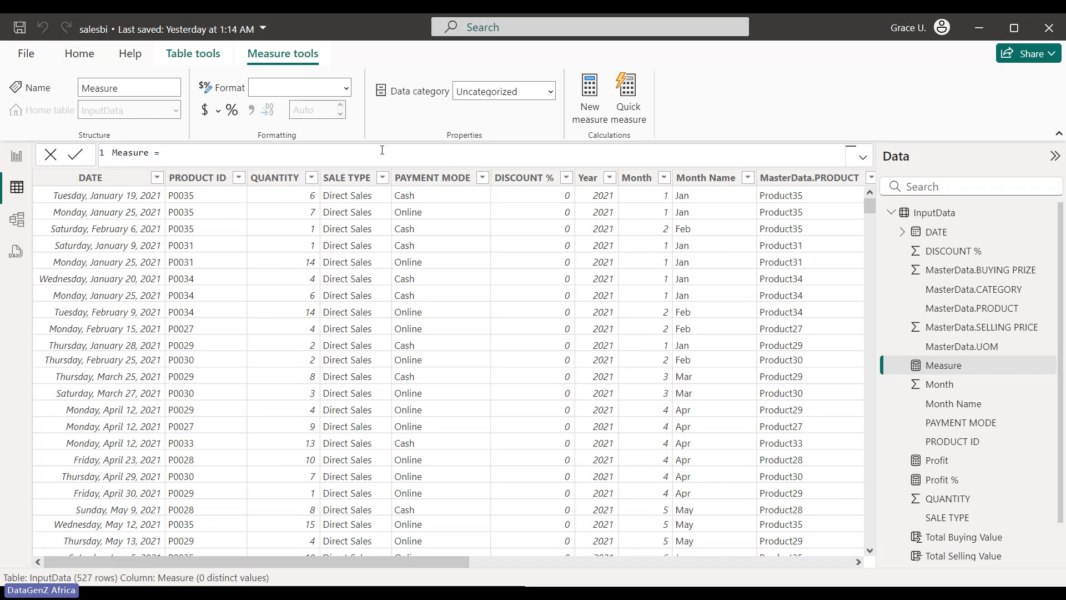
text(se)
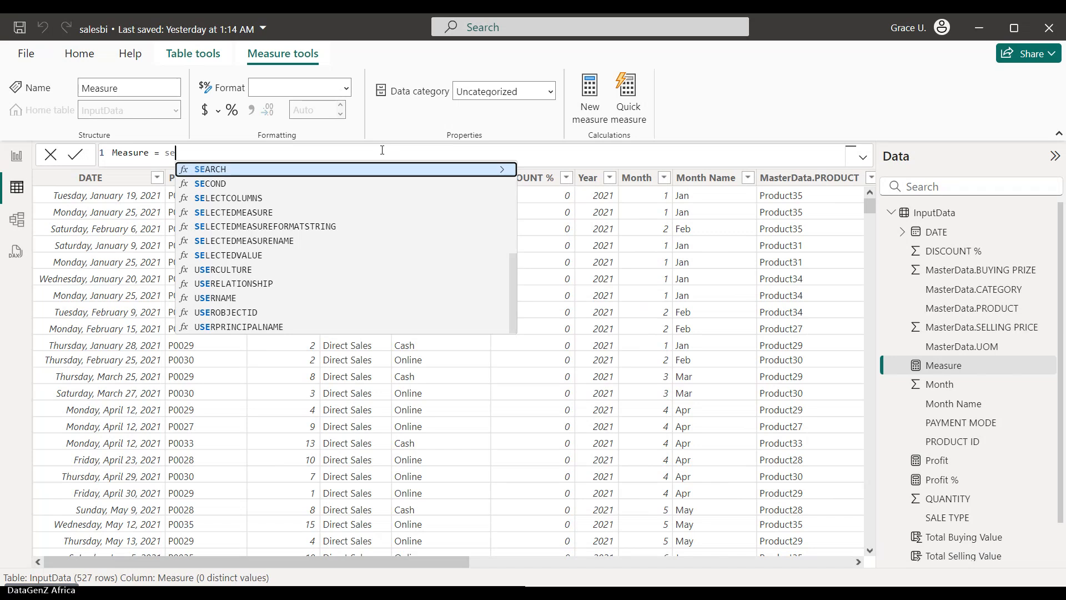
text(le)
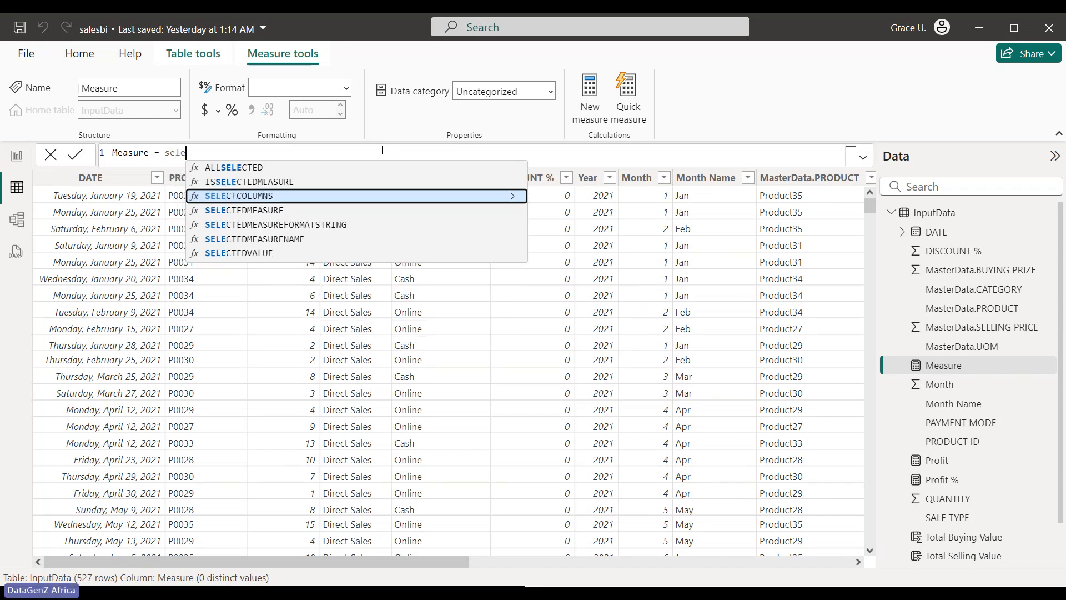
key(BackSpace)
key(BackSpace)
key(BackSpace)
key(BackSpace)
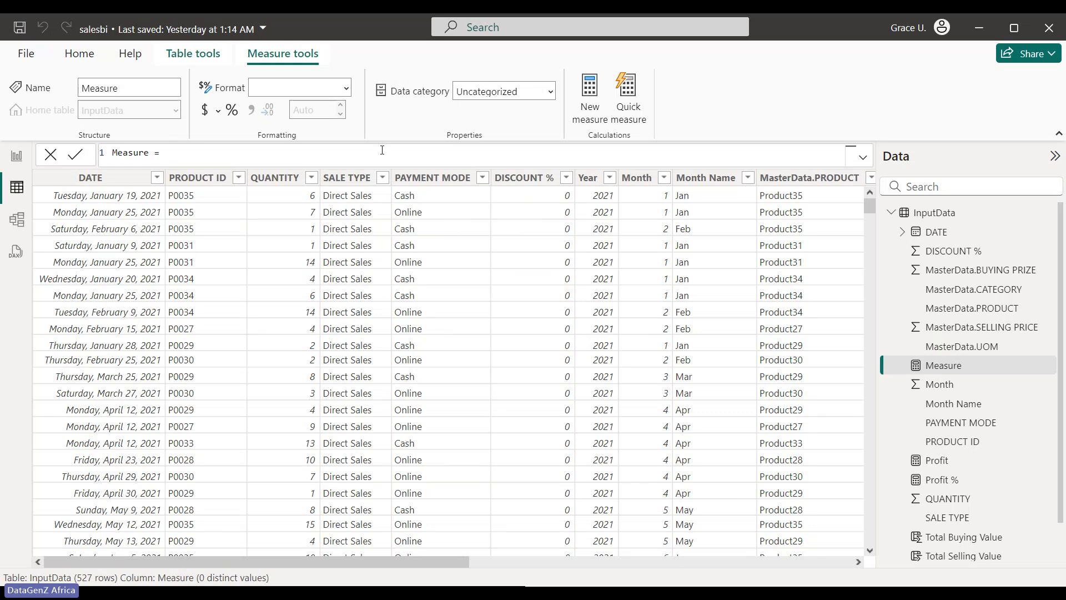
Try to define the new measure with only inputdata as its formula.
text(in)
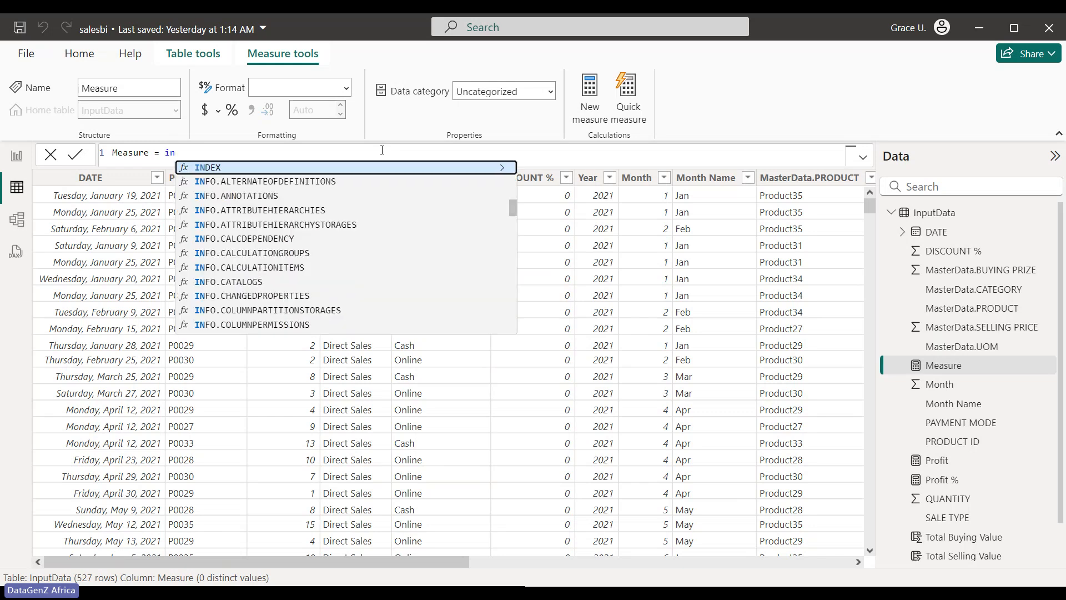
text(put)
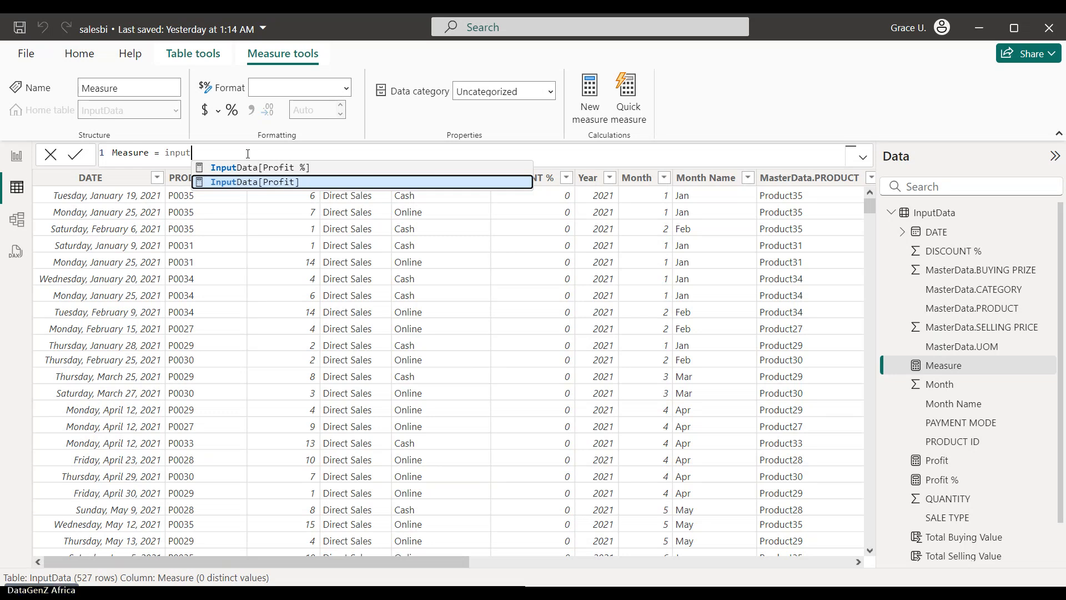
text(data)
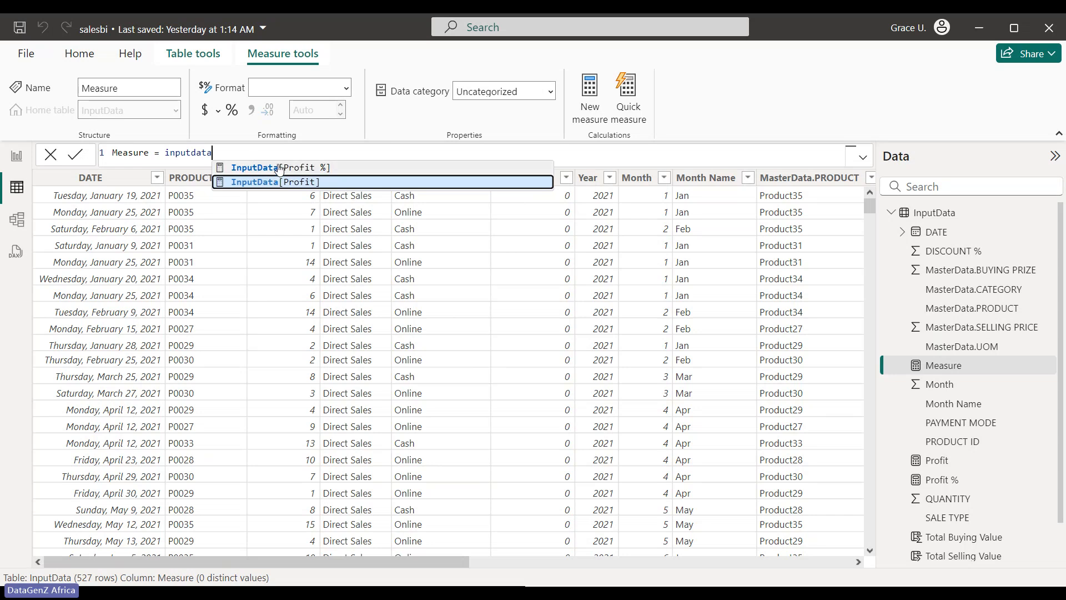
click(236, 153)
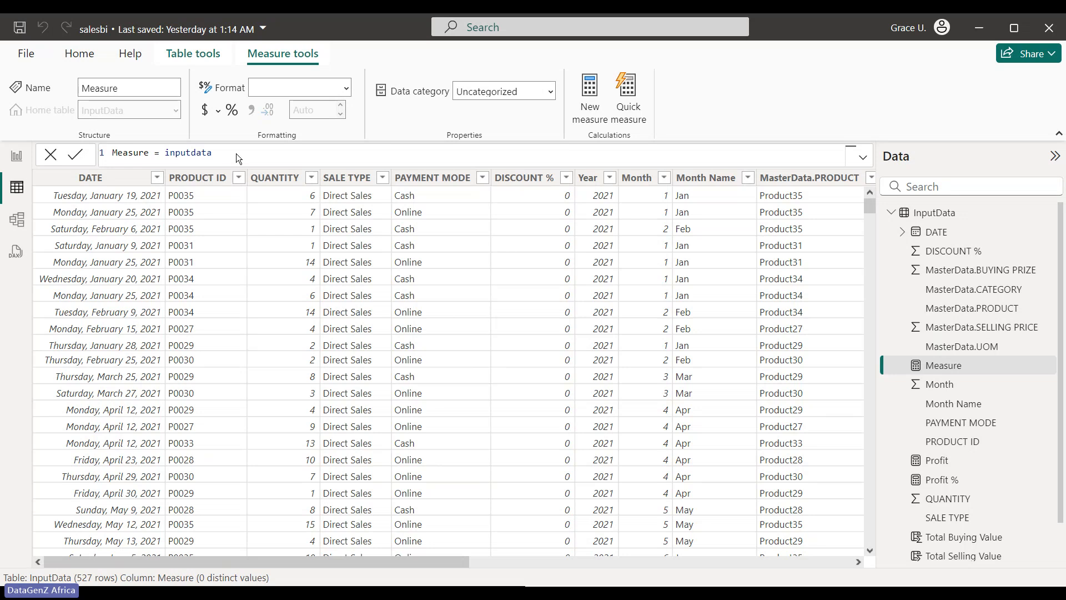
key(Return)
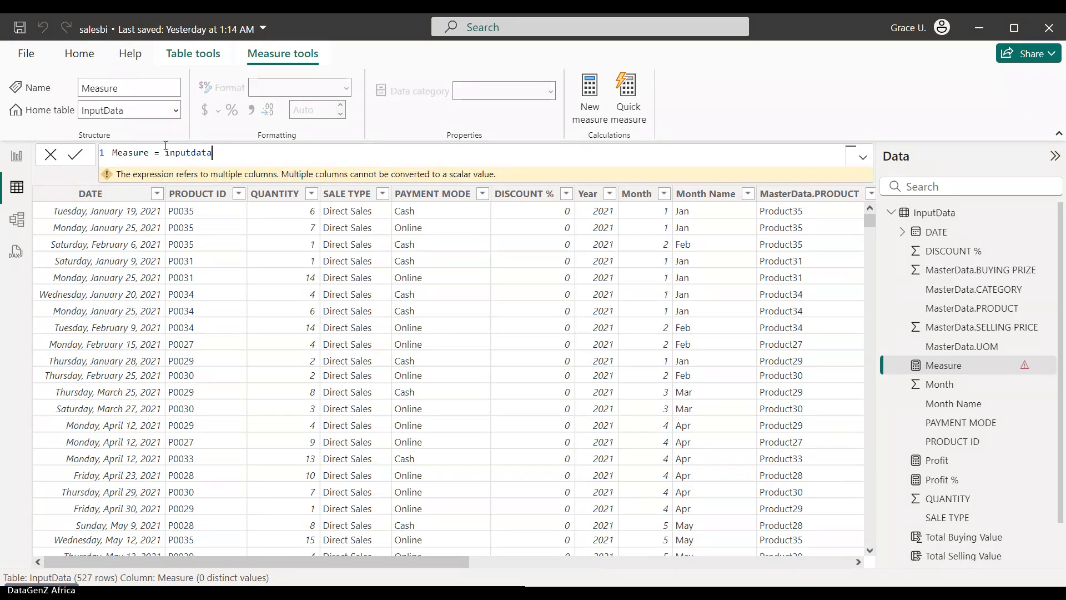
Rename the measure as Profit2 and begin its formula with the SUM of InputData[MasterData.SELLING PRICE].
drag(213, 152, 108, 152)
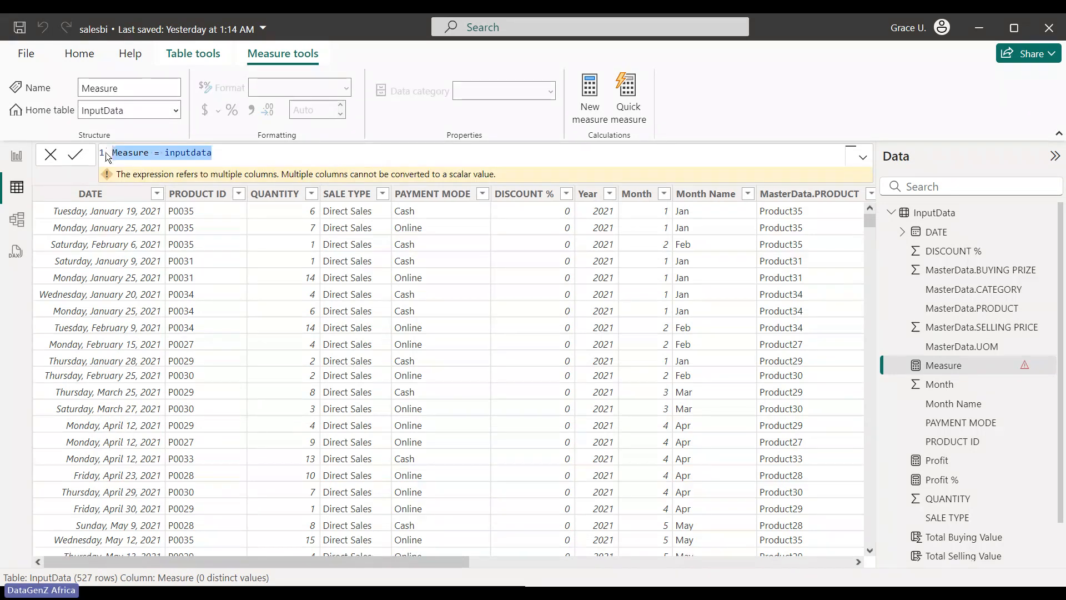
text(Pre)
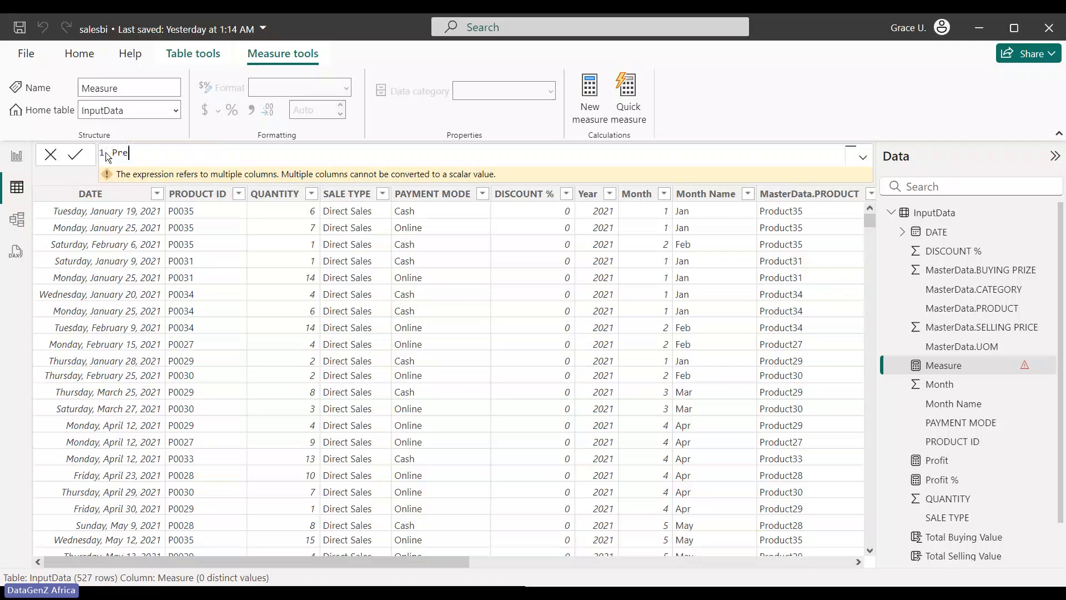
key(BackSpace)
text(ofit2 = su)
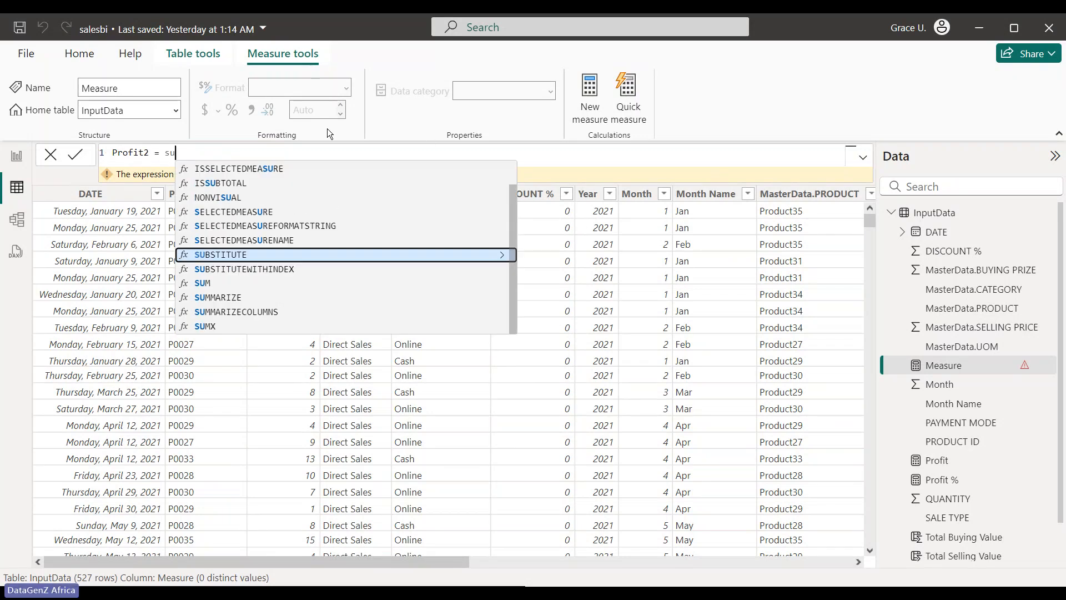
text(m)
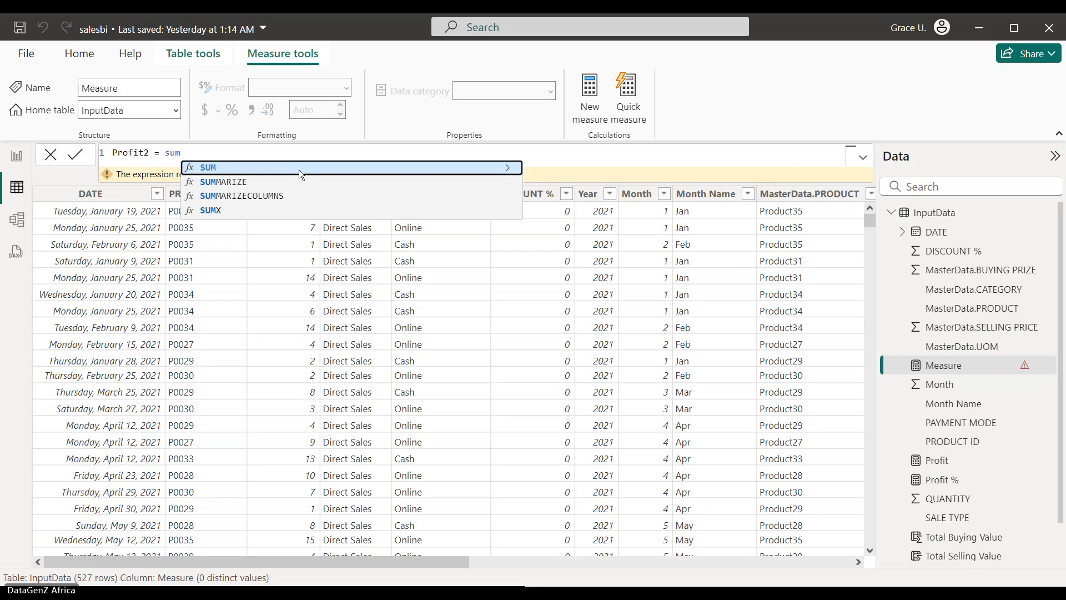
click(299, 168)
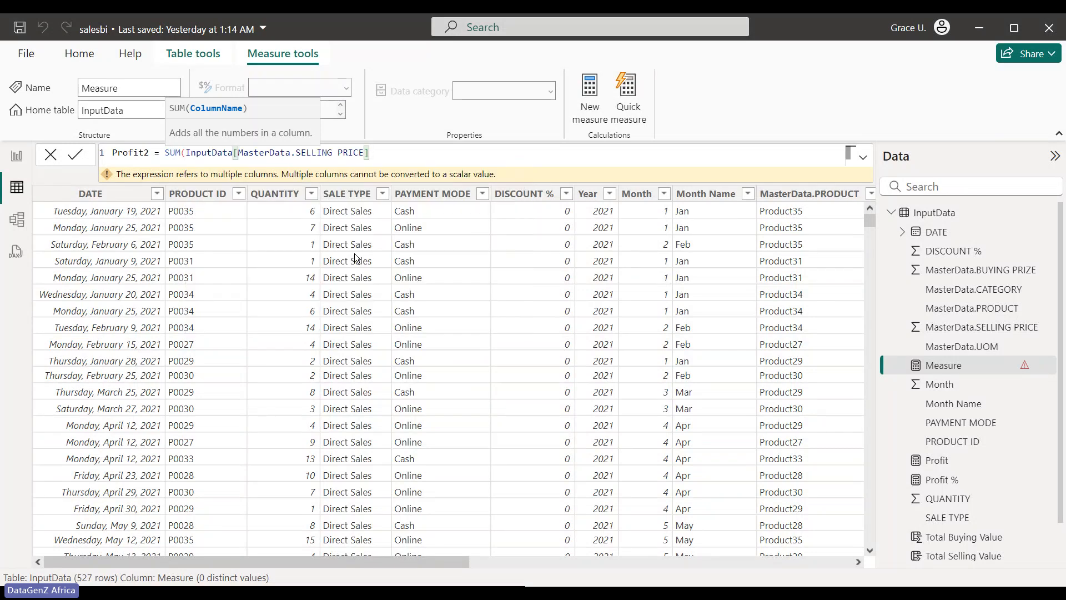
Subtract SUM(InputData[MasterData.BUYING PRIZE]) in the Profit2 formula and commit the measure.
text() -)
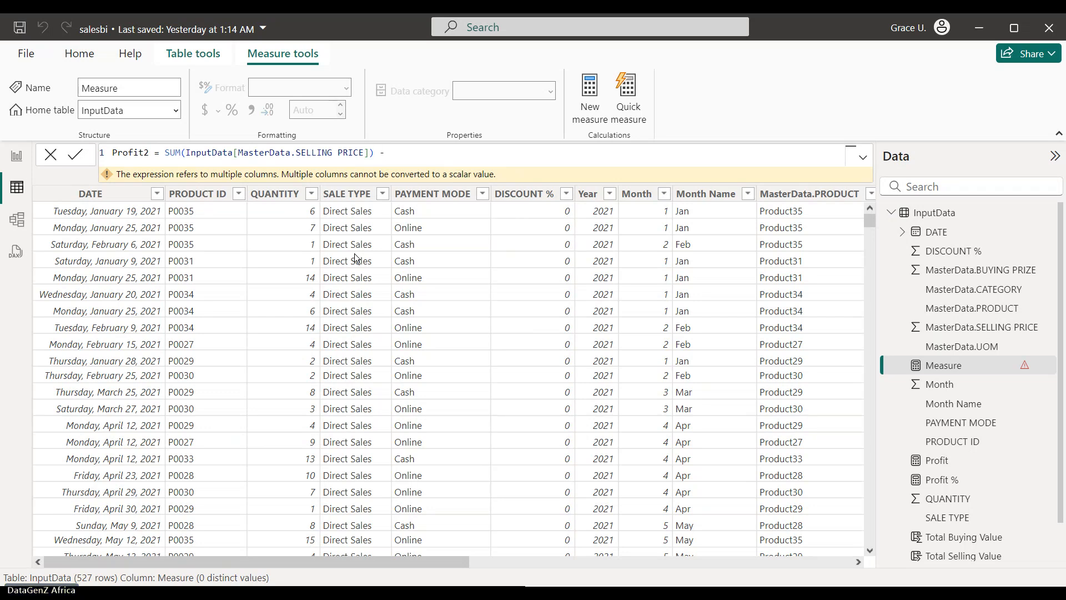
text(sum)
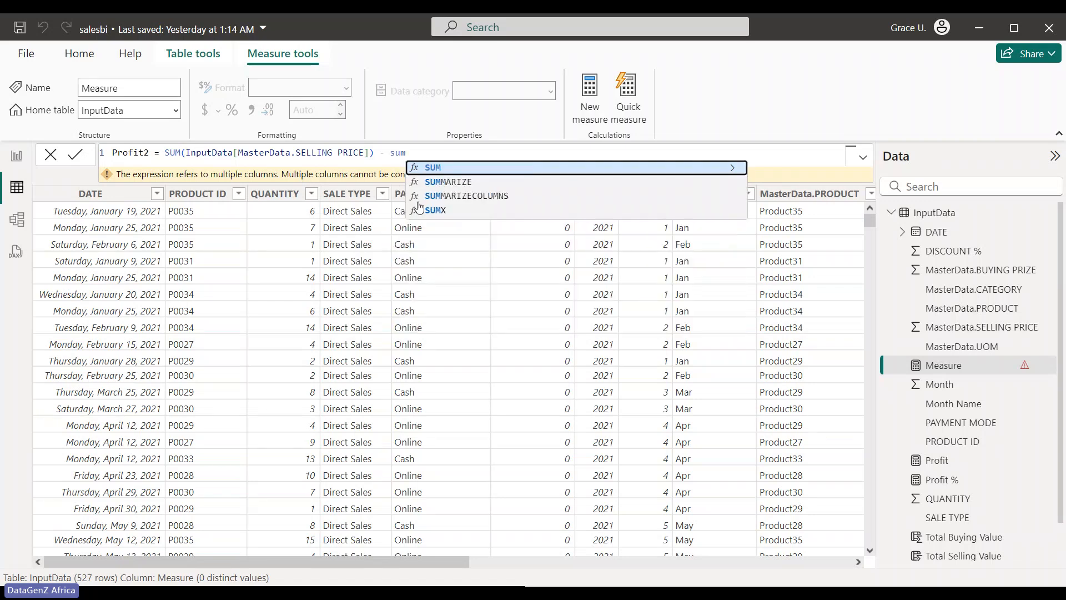
click(425, 169)
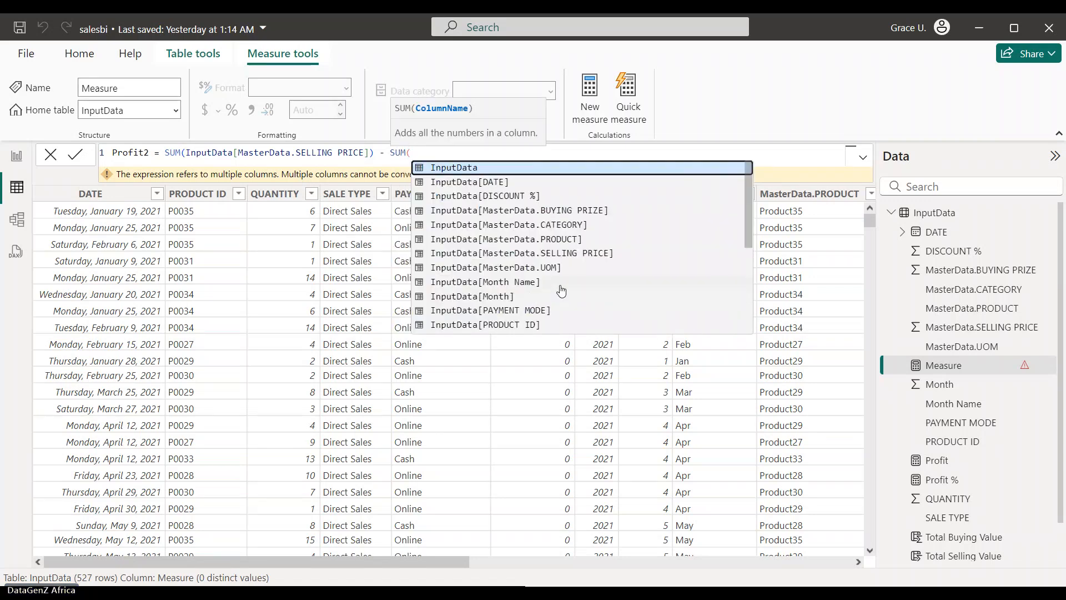
click(580, 211)
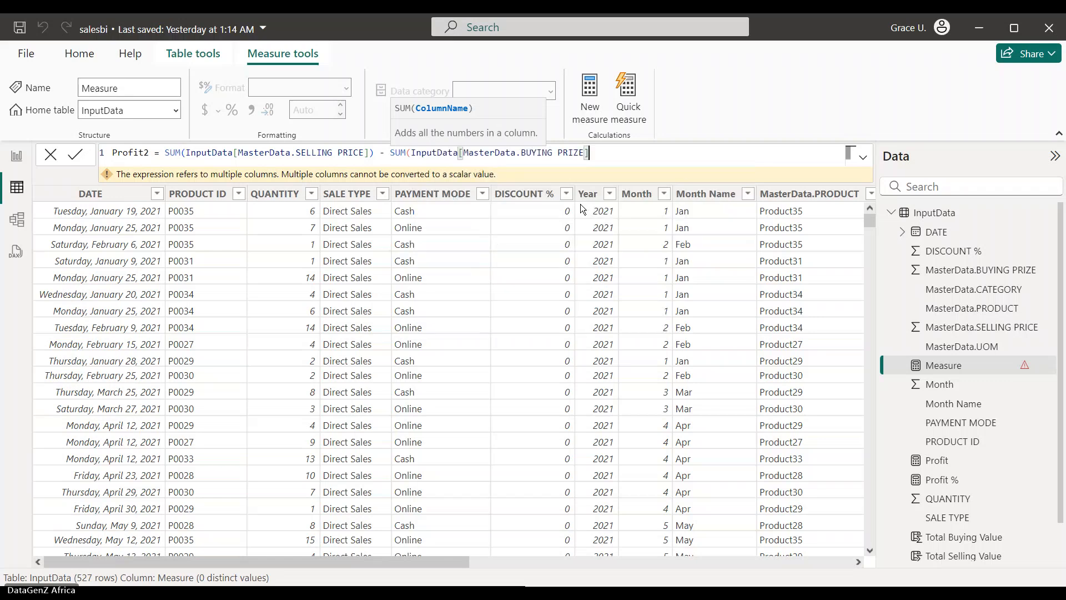
text())
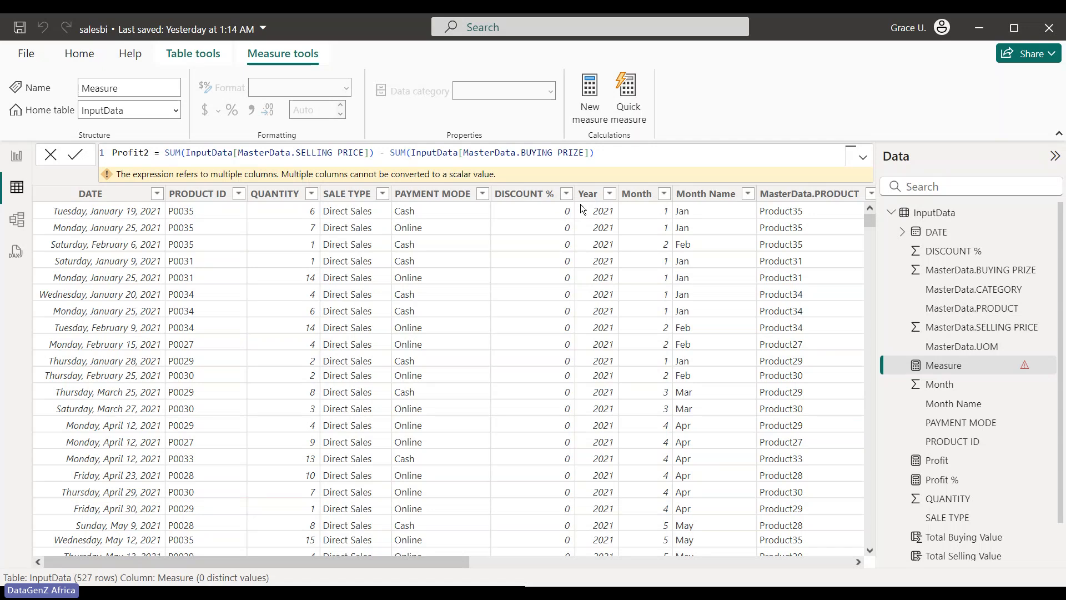
key(Return)
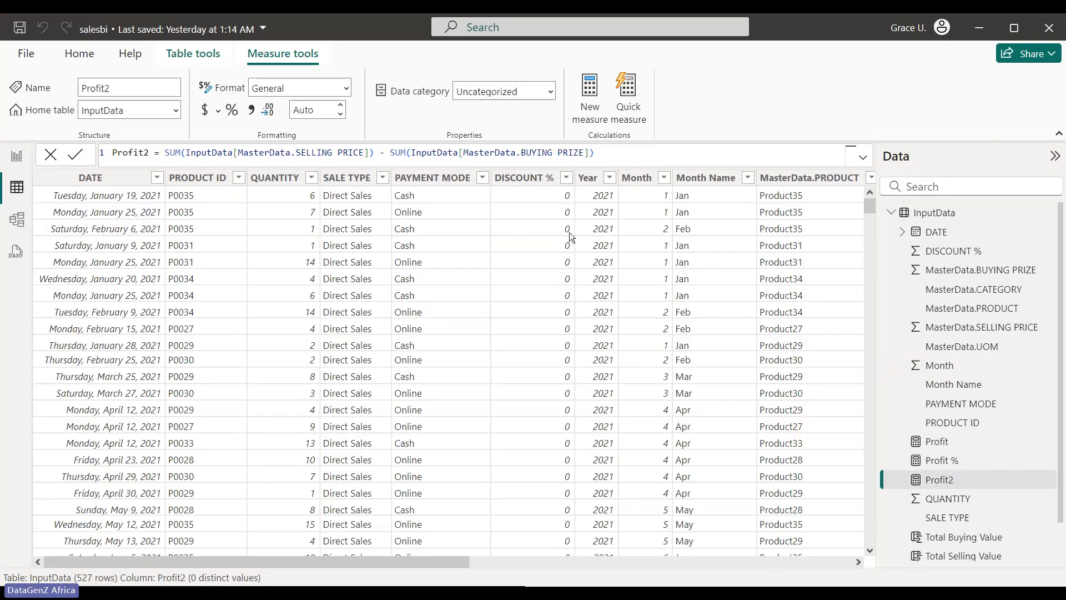
Delete the Profit2 measure from the InputData table.
drag(424, 563, 827, 562)
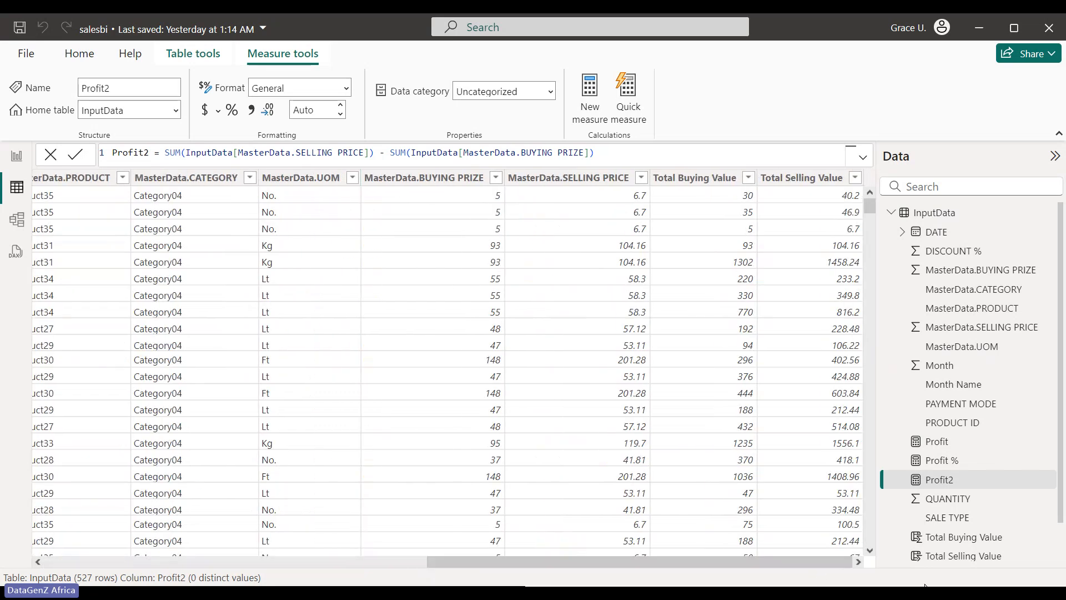
click(958, 485)
click(1051, 480)
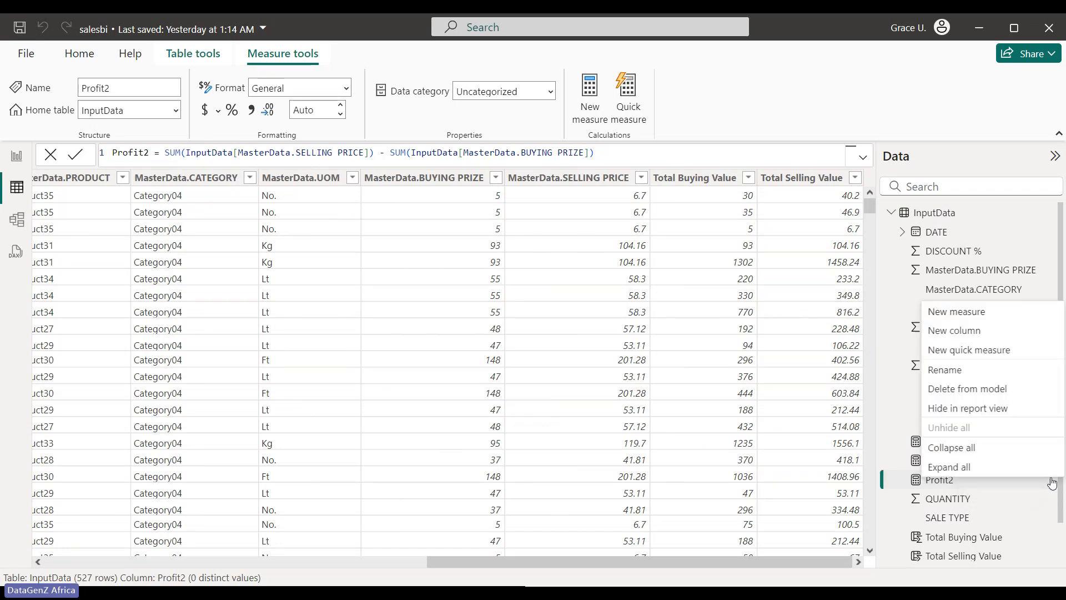
click(961, 388)
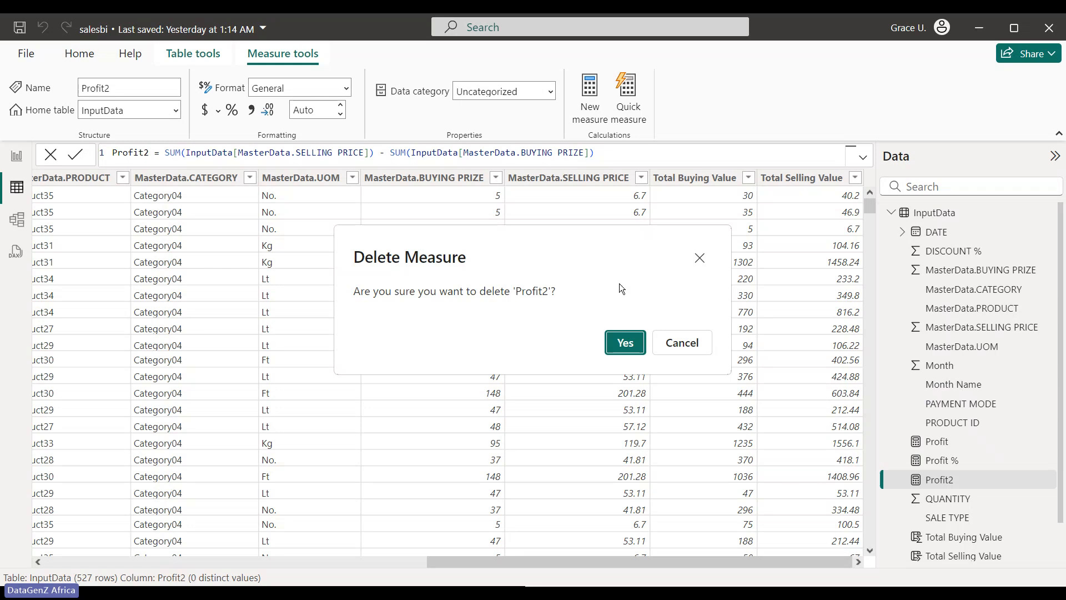
click(614, 347)
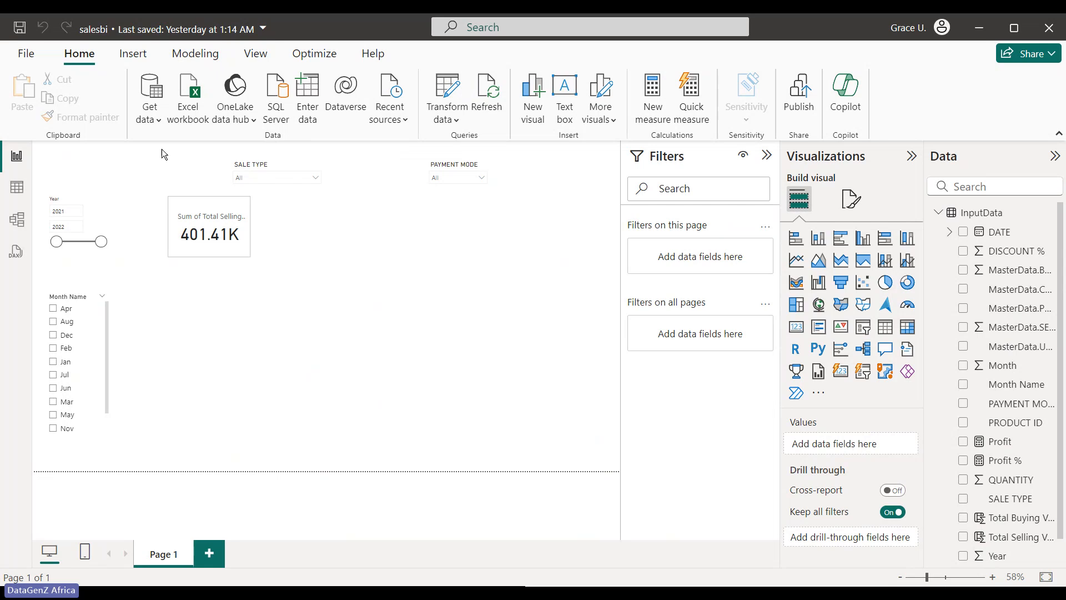
Examine the PAYMENT MODE and SALE TYPE values and the Month Name and MasterData.PRODUCT columns in the InputData table.
click(15, 192)
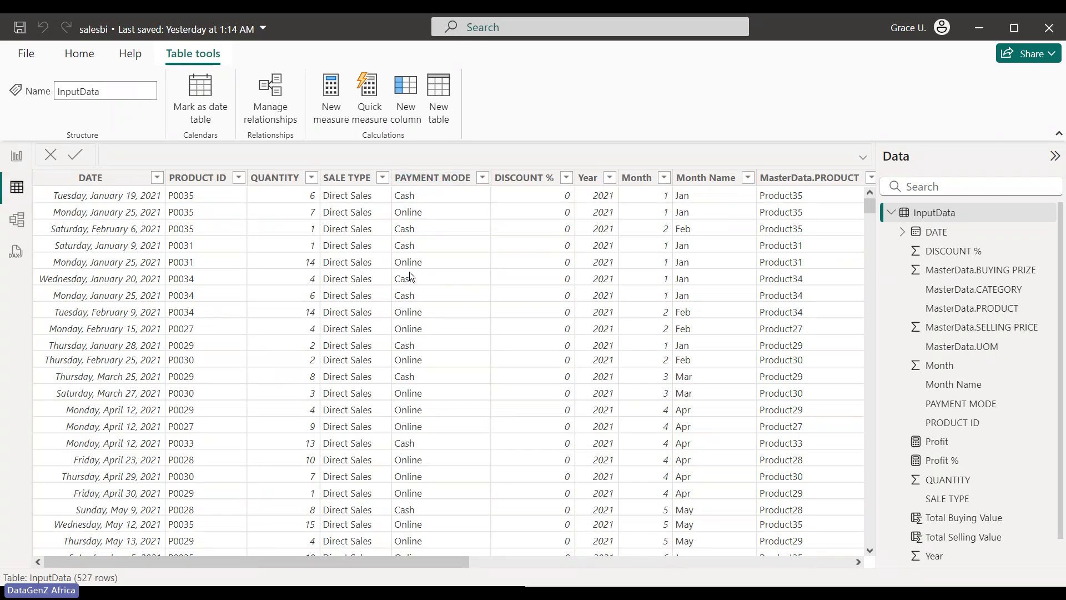
click(478, 179)
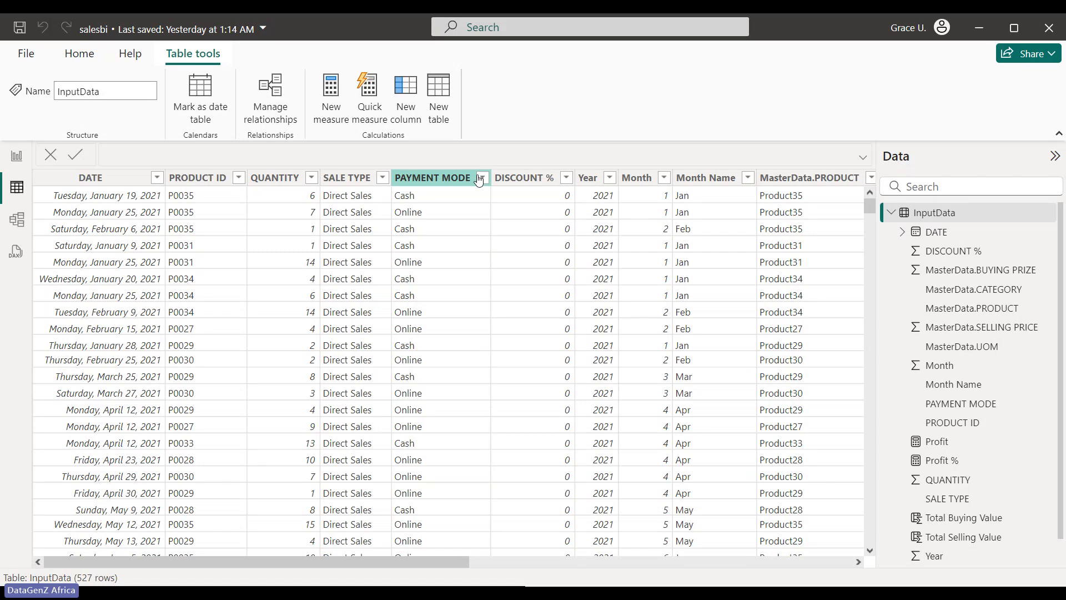
click(481, 178)
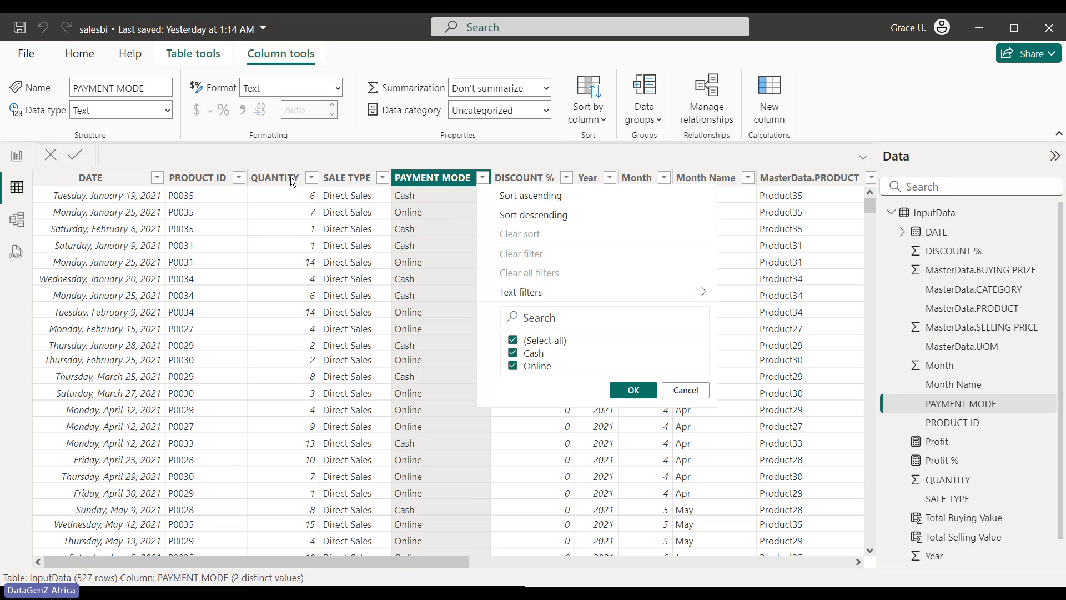
click(428, 197)
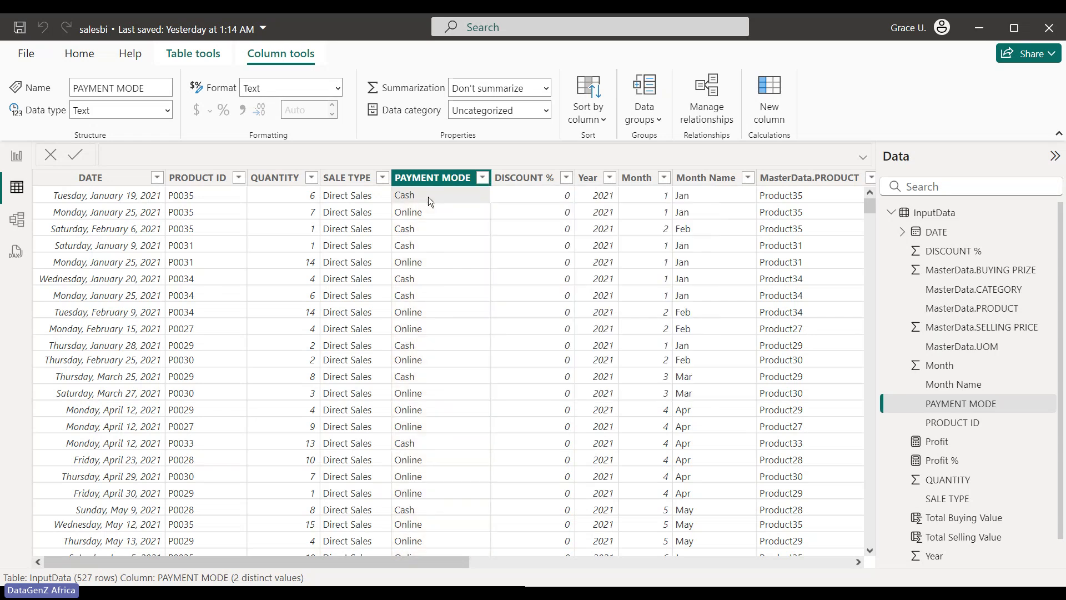
click(383, 178)
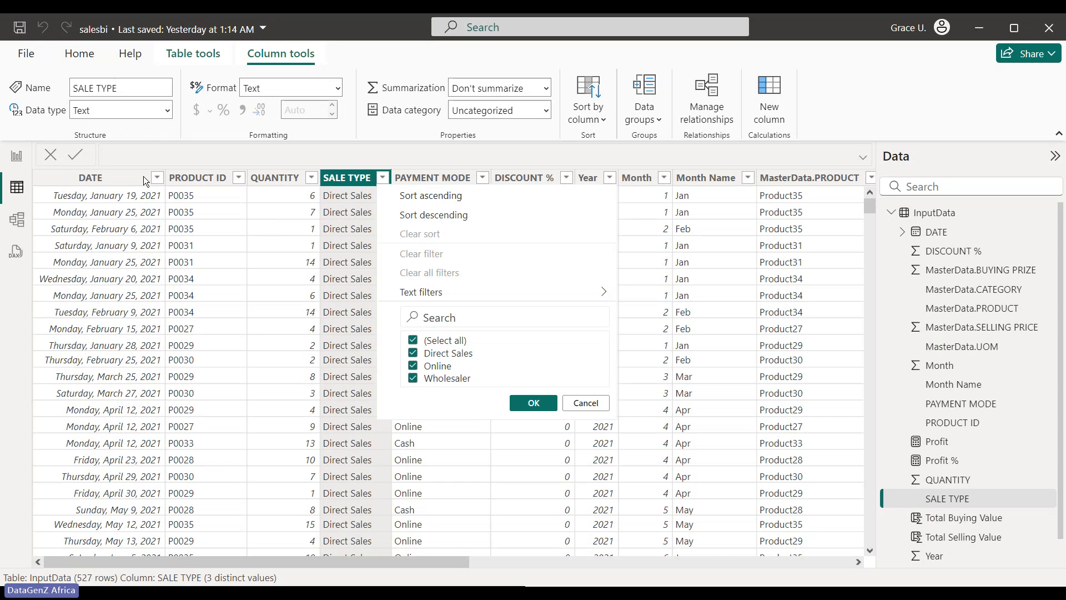
click(722, 177)
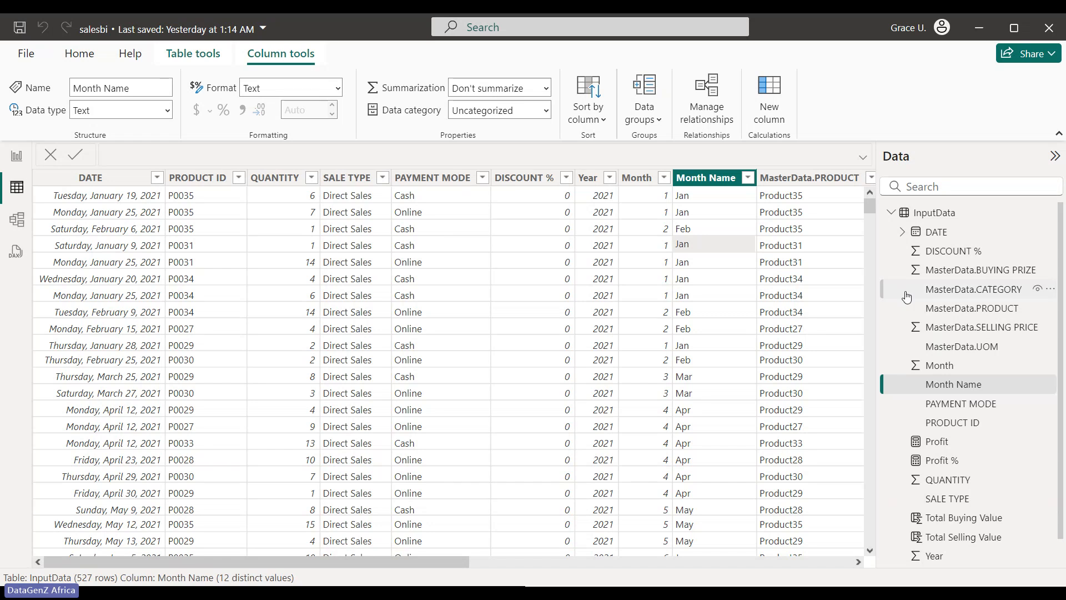
click(834, 250)
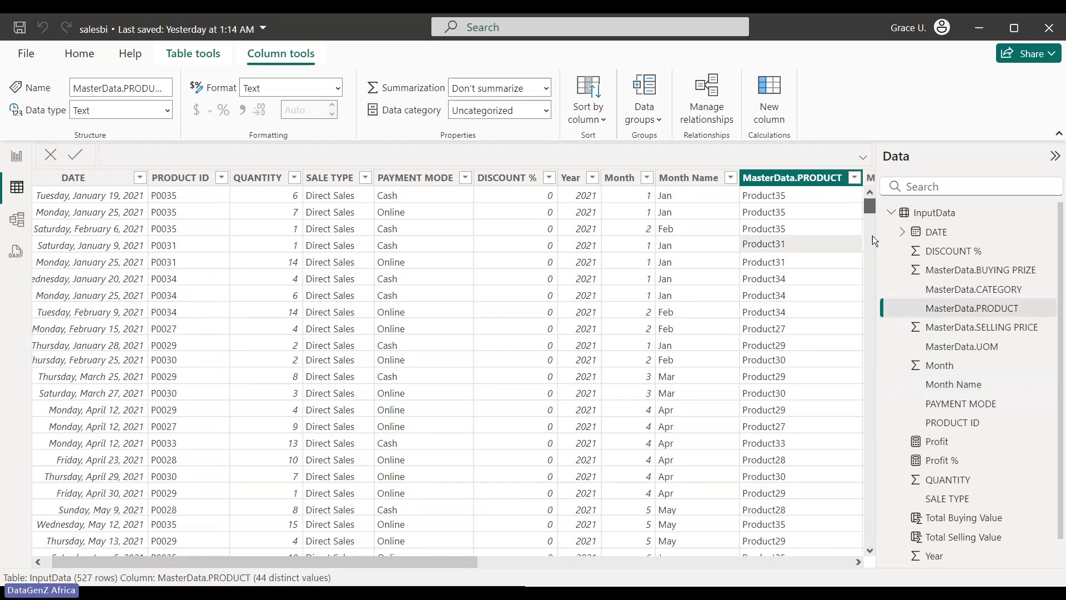
Examine the MasterData table's fields and product rows through to the last product.
drag(872, 235, 866, 193)
click(891, 212)
click(890, 232)
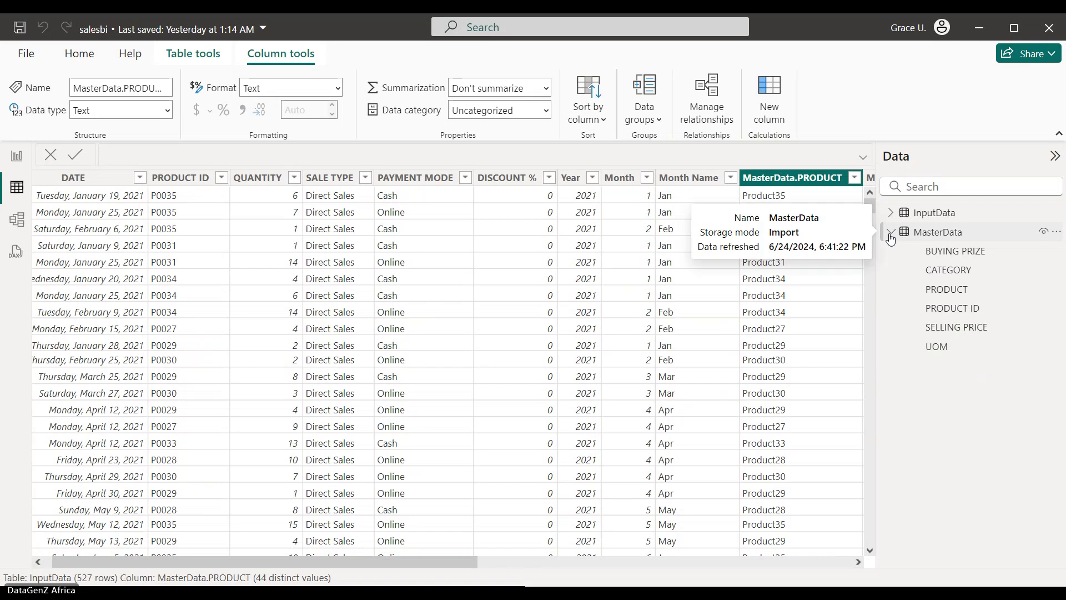
click(922, 239)
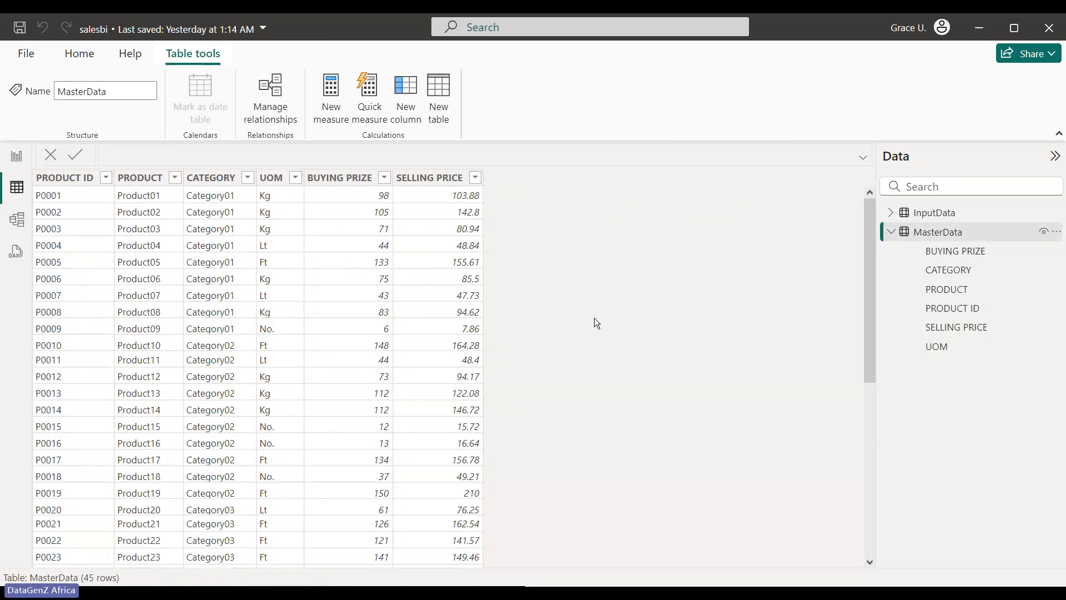
drag(865, 301, 893, 528)
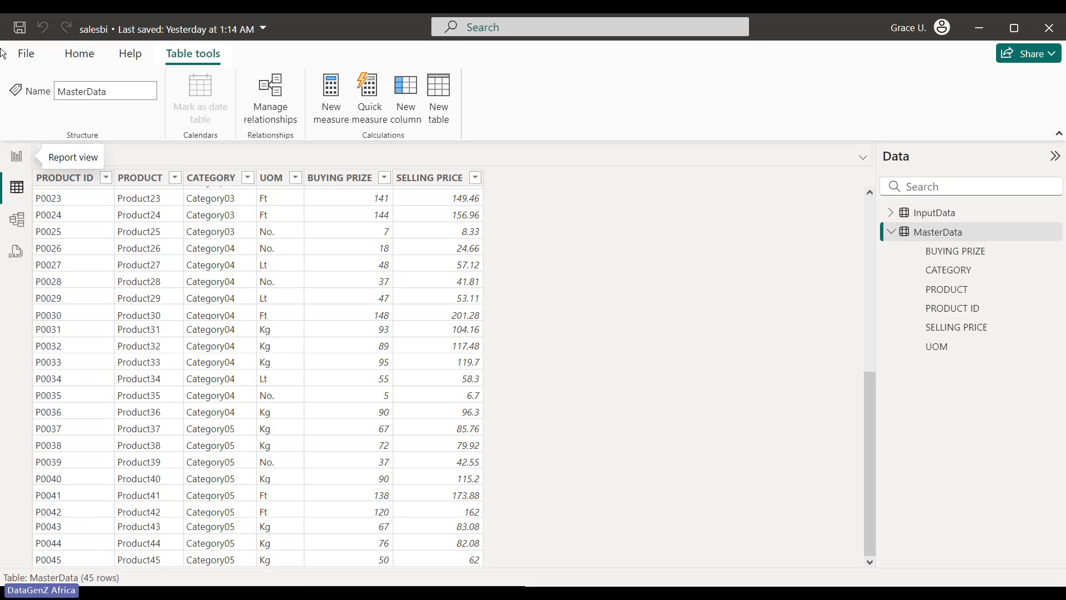
Move the SALE TYPE and PAYMENT MODE slicers higher and closer together on the report page, and shift the Total Selling Value card towards the Year slicer.
click(17, 156)
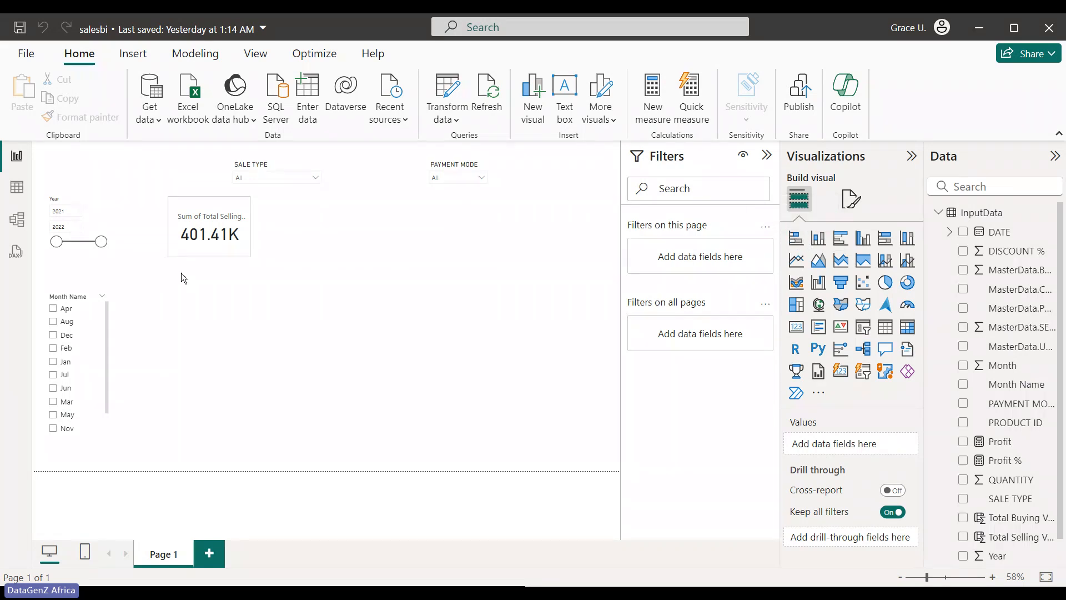
click(64, 210)
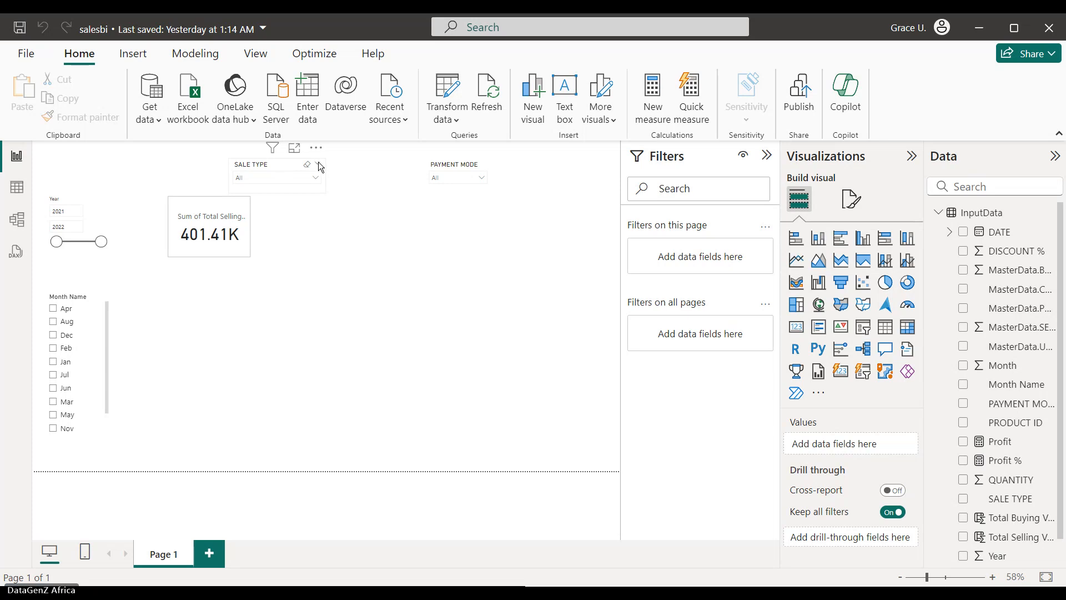
drag(268, 166, 298, 154)
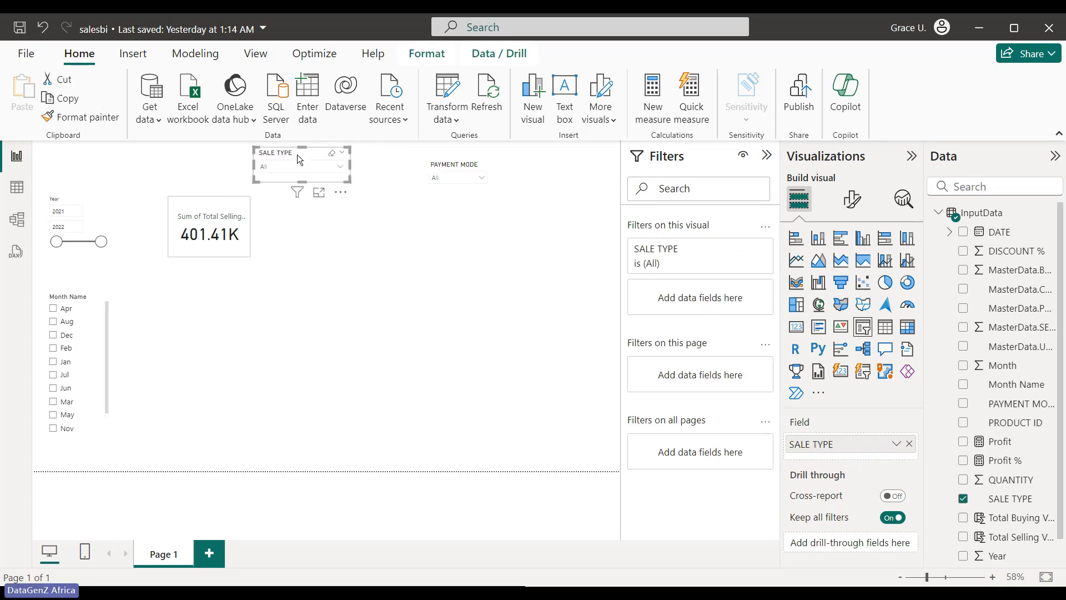
drag(486, 156, 449, 144)
mouse_move(214, 207)
mouse_down()
mouse_move(269, 222)
mouse_move(198, 215)
mouse_up()
Filter the report page to Apr in the Month Name slicer and select the Year slicer.
click(80, 311)
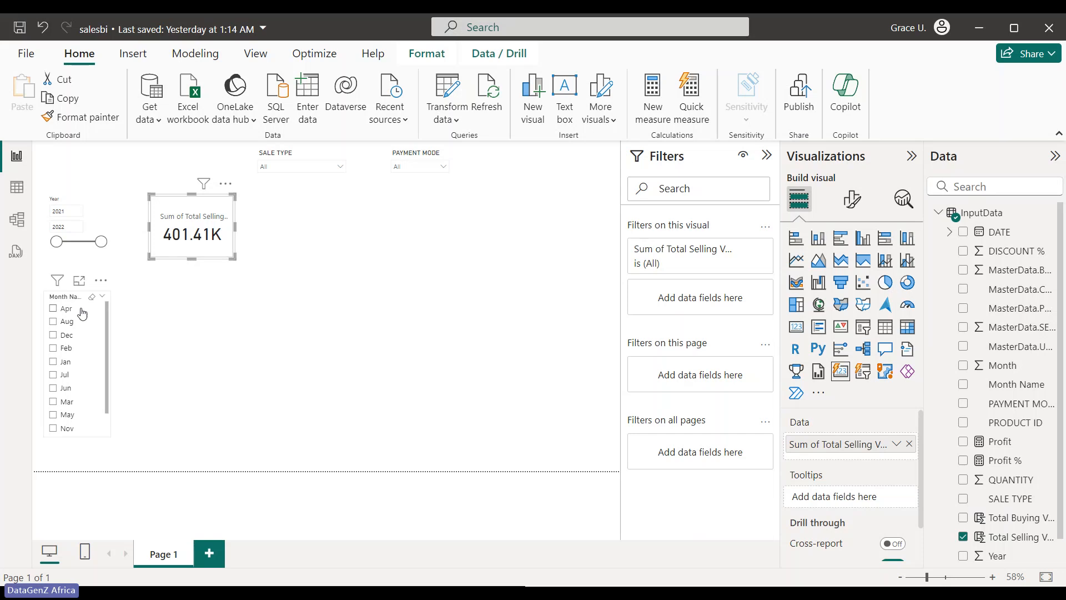
click(99, 213)
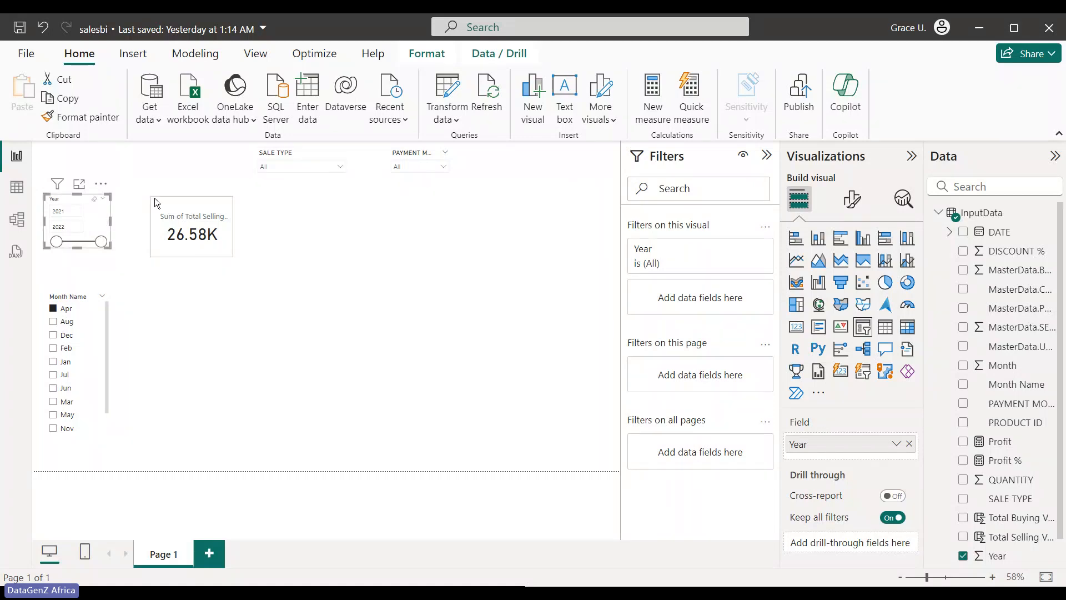
Change the Year slicer to the Vertical list style and shorten its frame to fit the two years.
click(856, 208)
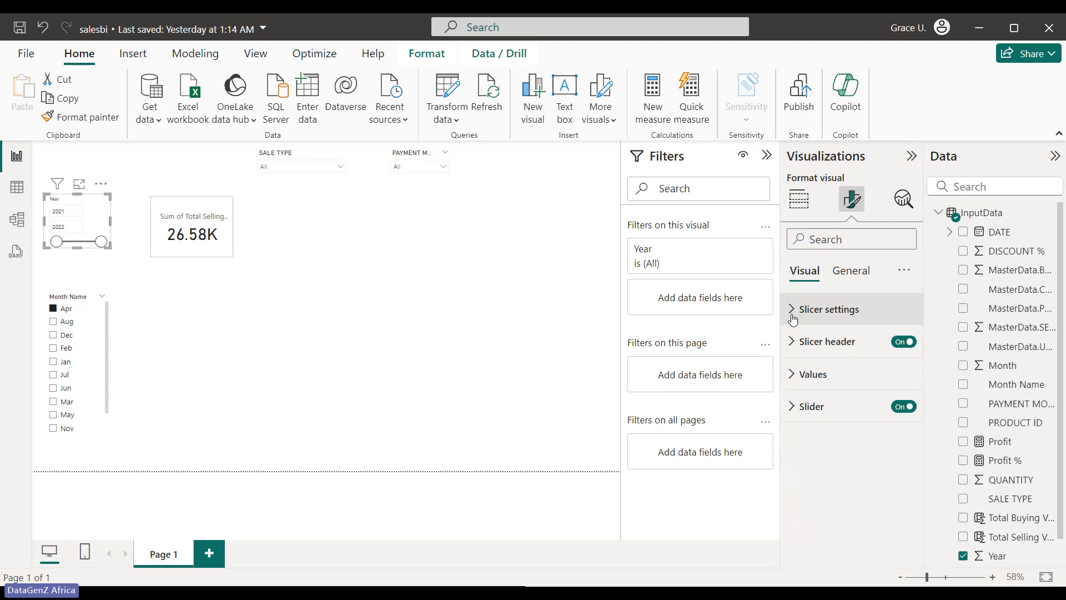
click(792, 315)
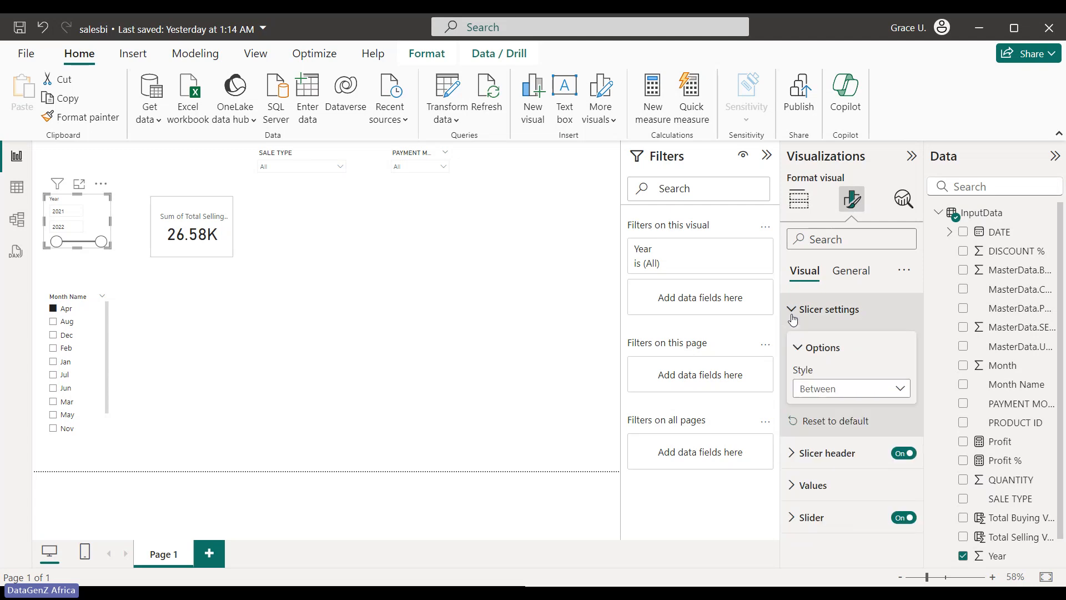
click(827, 390)
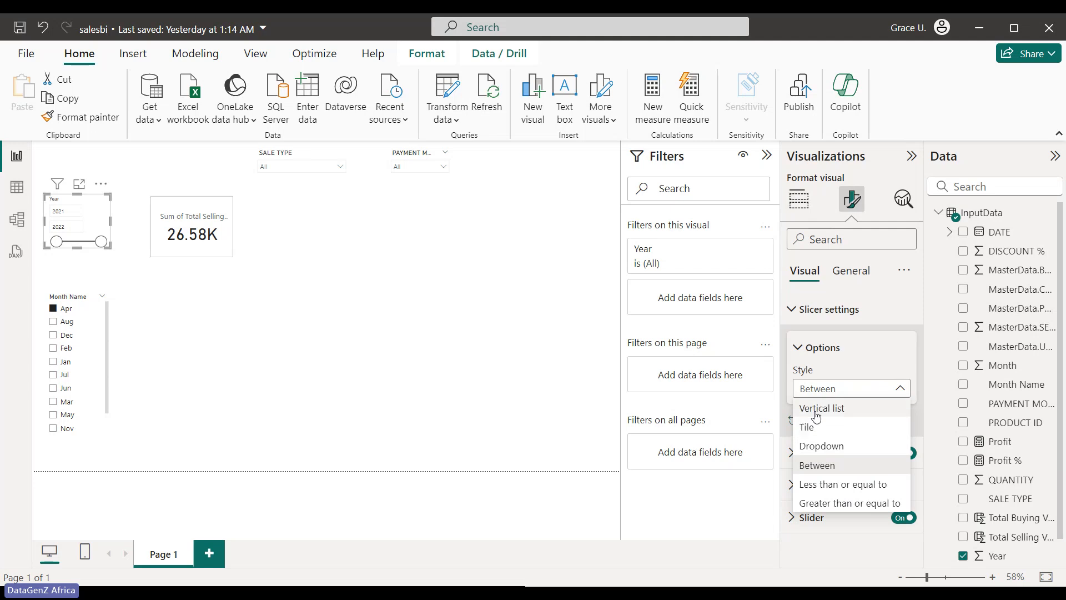
click(816, 409)
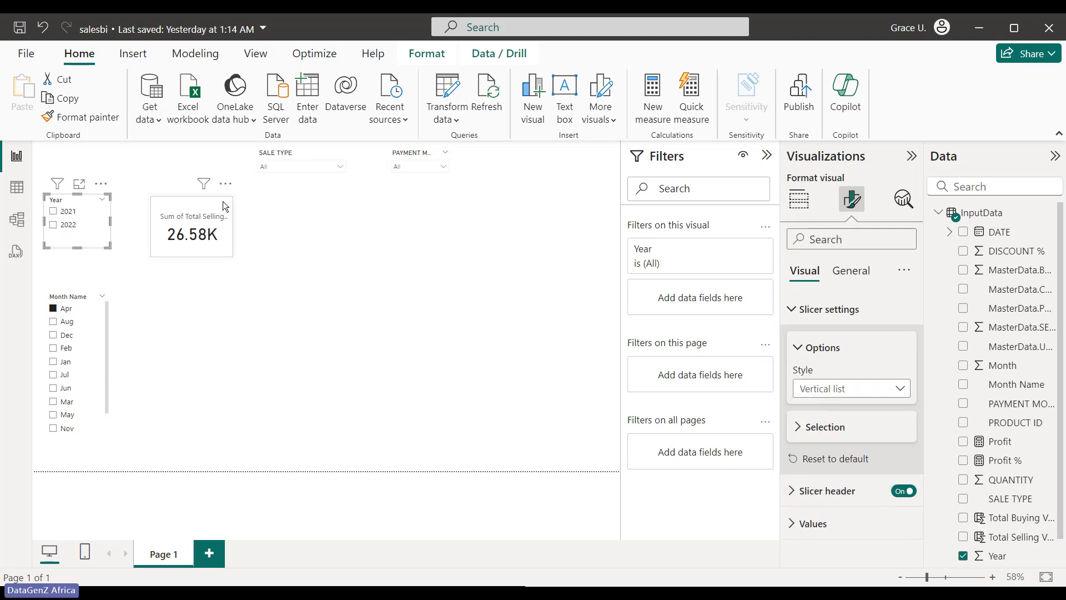
drag(79, 247, 107, 214)
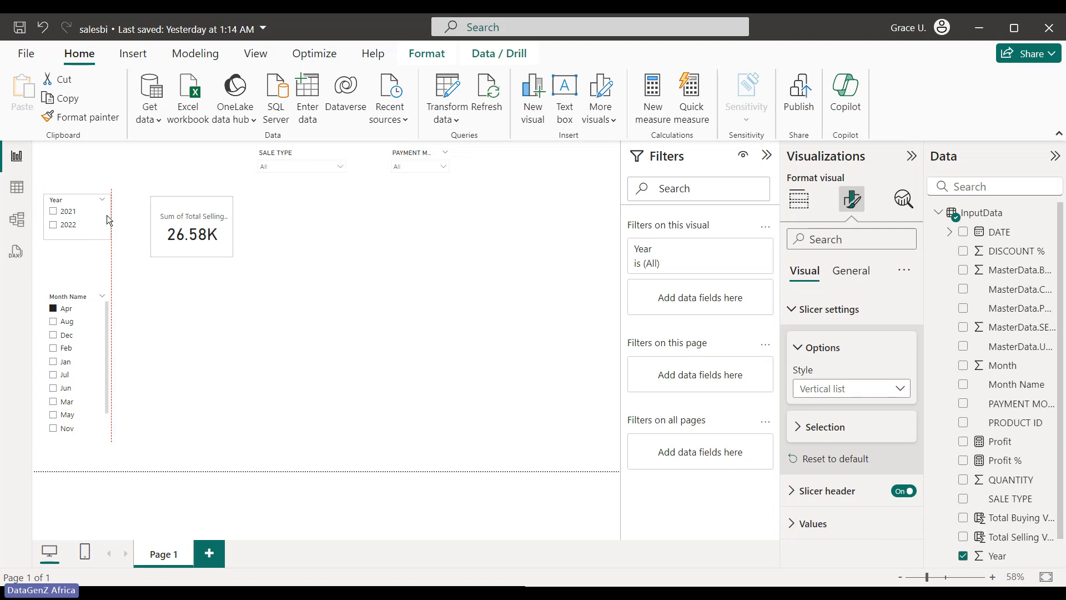
Filter the page to Dec in the Month Name slicer, and move the Month Name and Year slicers slightly lower and closer to the page edge.
click(87, 330)
mouse_move(87, 330)
mouse_down()
mouse_move(87, 297)
mouse_move(79, 340)
mouse_up()
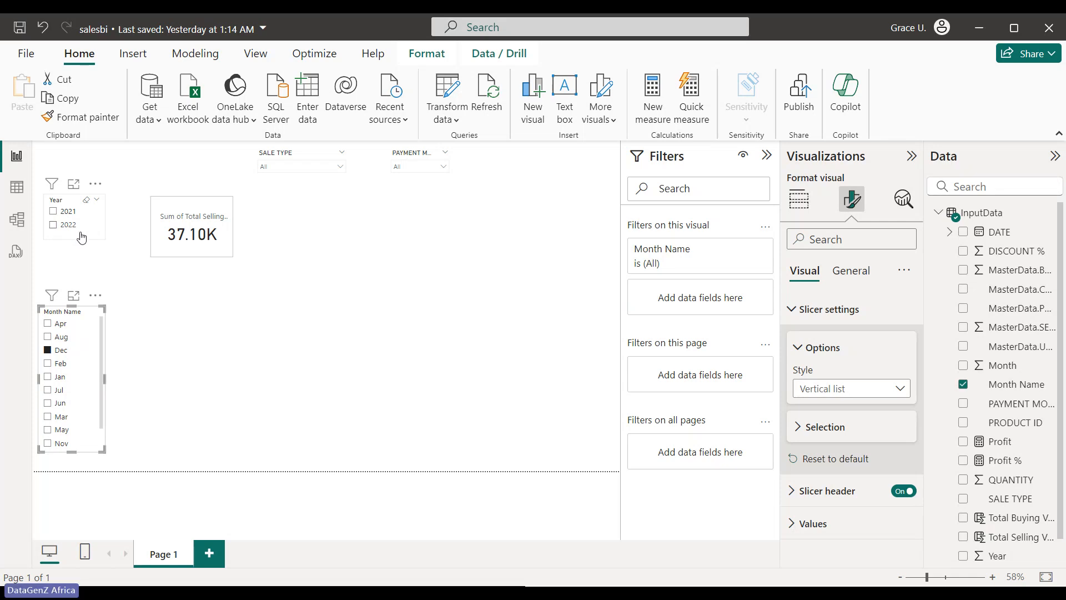
drag(84, 222, 81, 254)
click(202, 278)
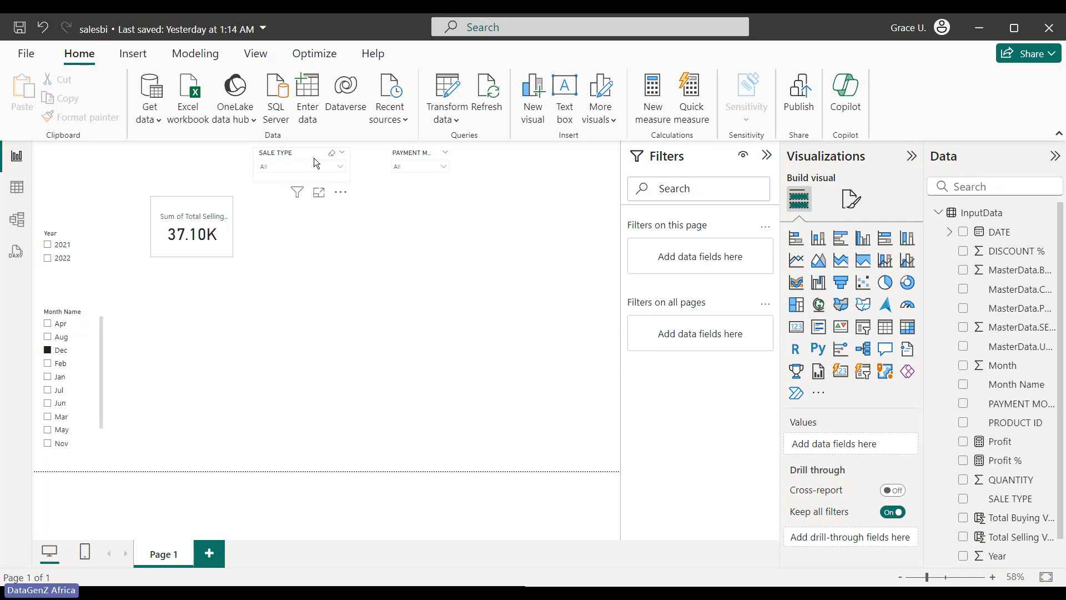
Change the SALE TYPE slicer from a dropdown to the Tile style.
click(314, 158)
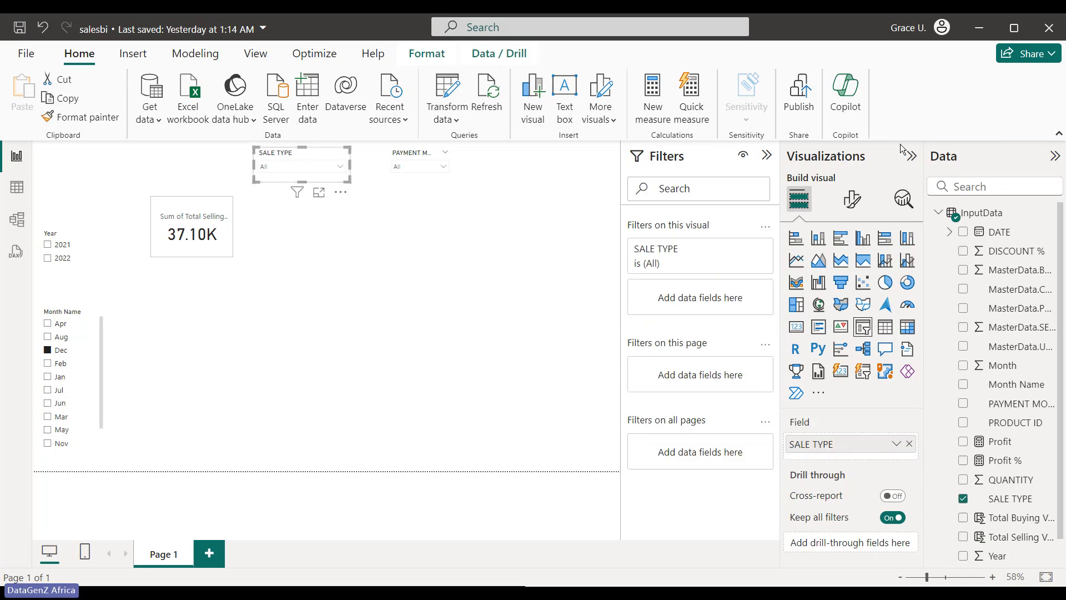
click(857, 205)
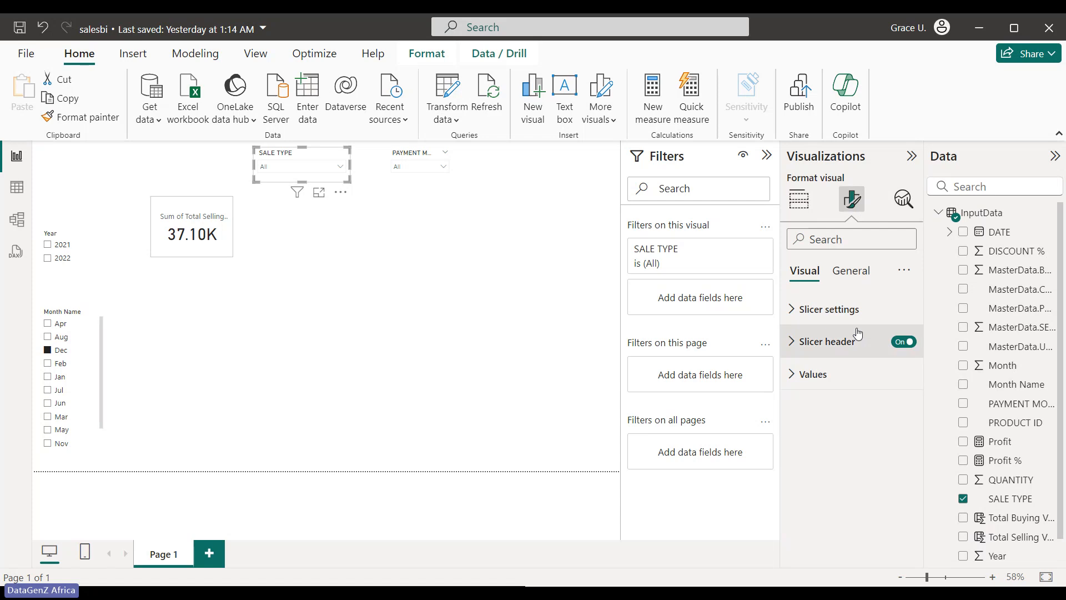
click(844, 309)
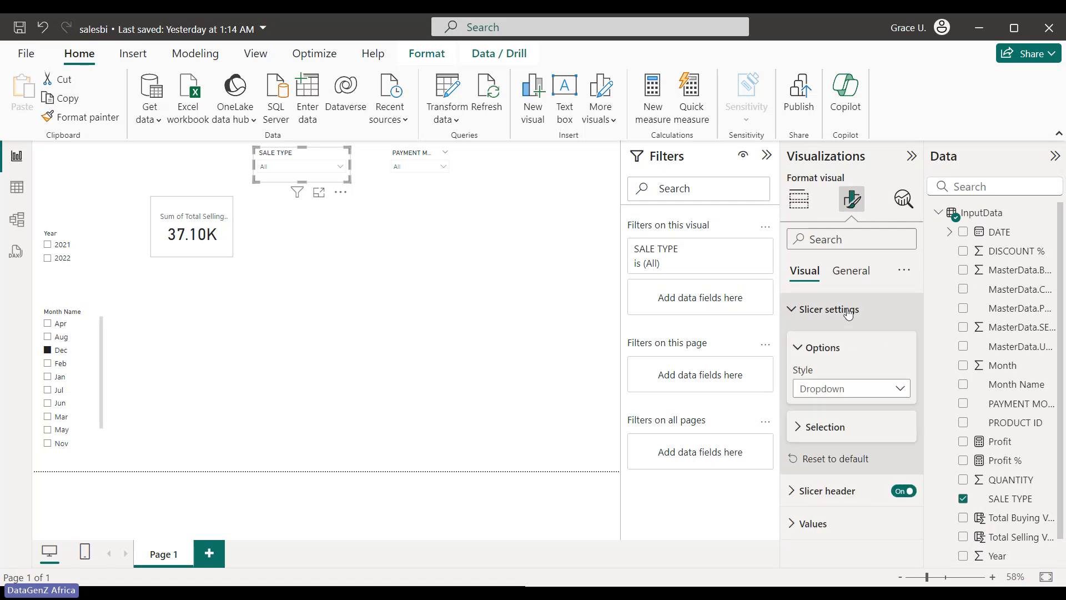
click(840, 389)
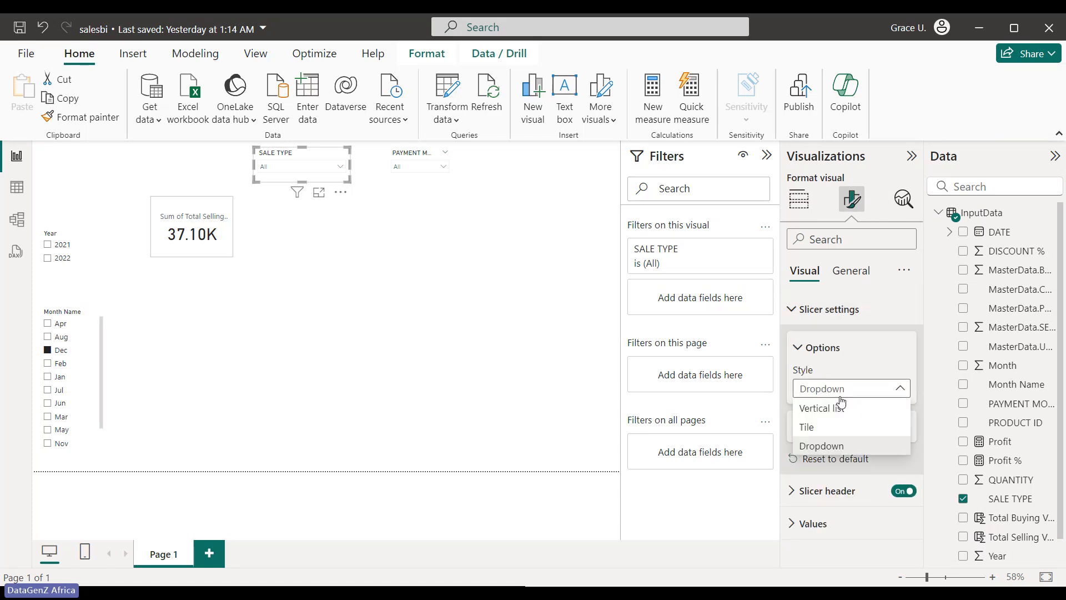
click(812, 425)
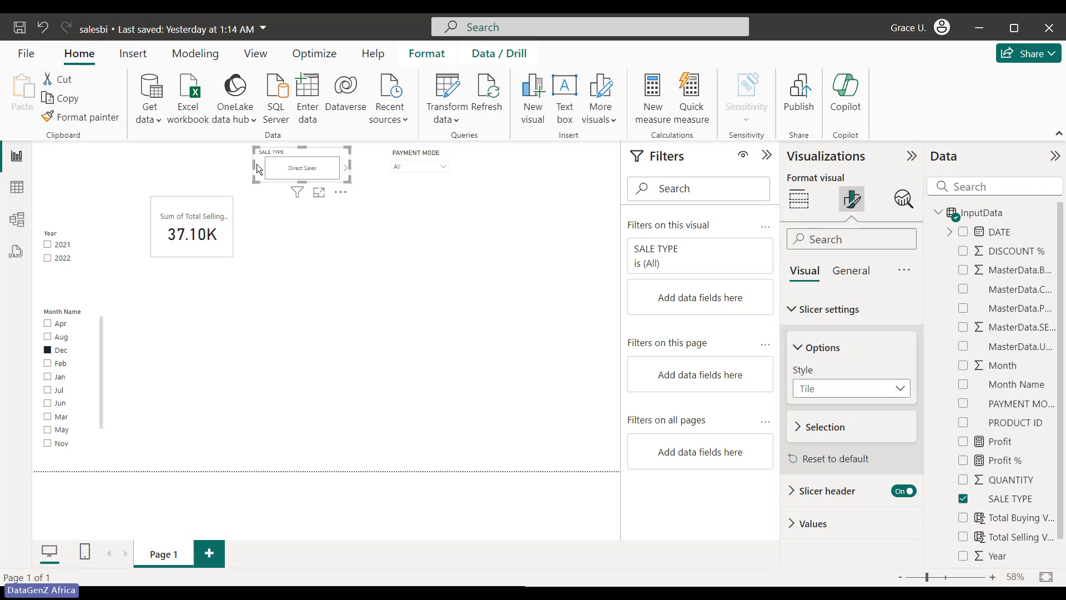
Widen the SALE TYPE slicer to fit its three tiles in one row, and shift both it and the PAYMENT MODE slicer rightward.
click(252, 162)
click(261, 167)
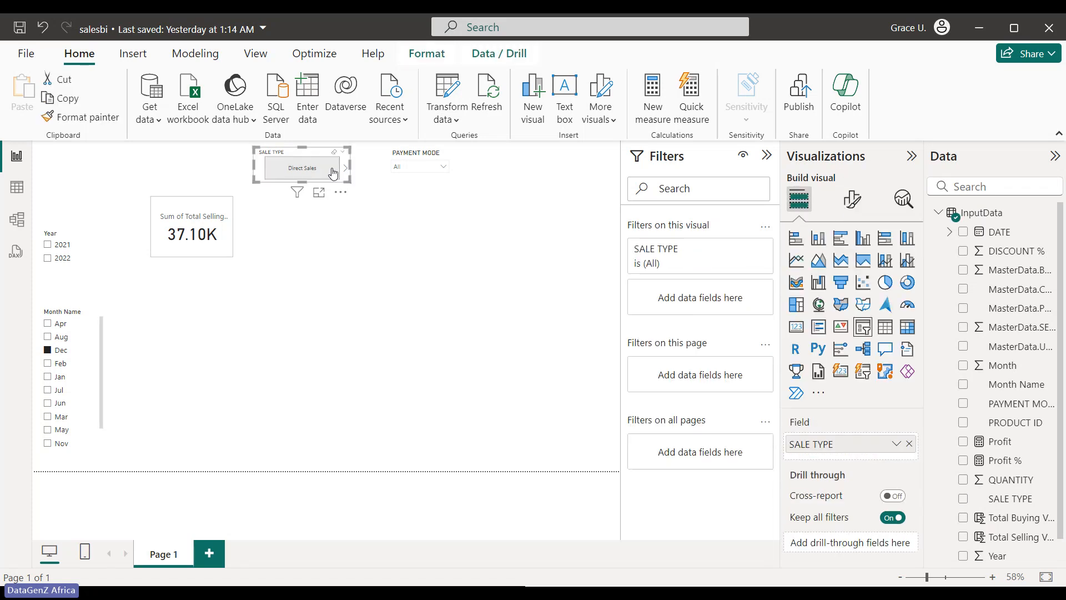
drag(253, 165, 161, 158)
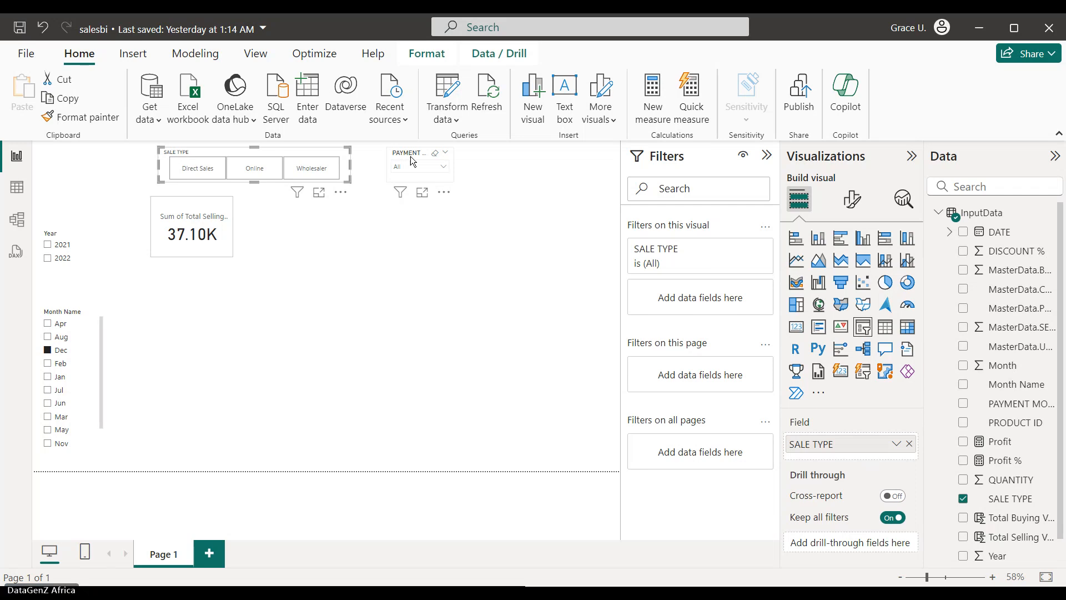
drag(410, 156, 527, 156)
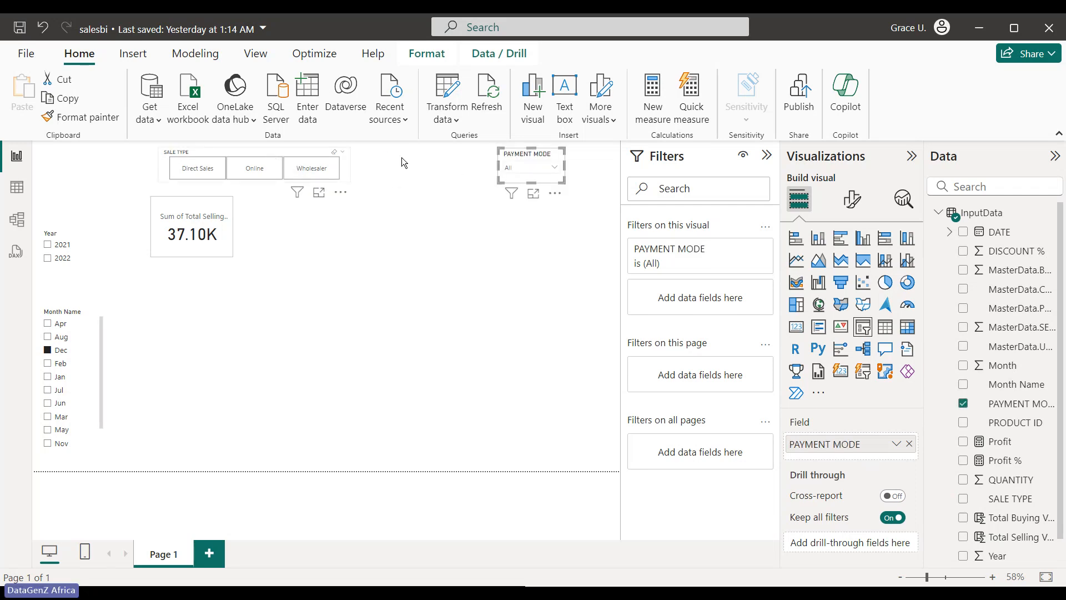
drag(272, 157, 381, 155)
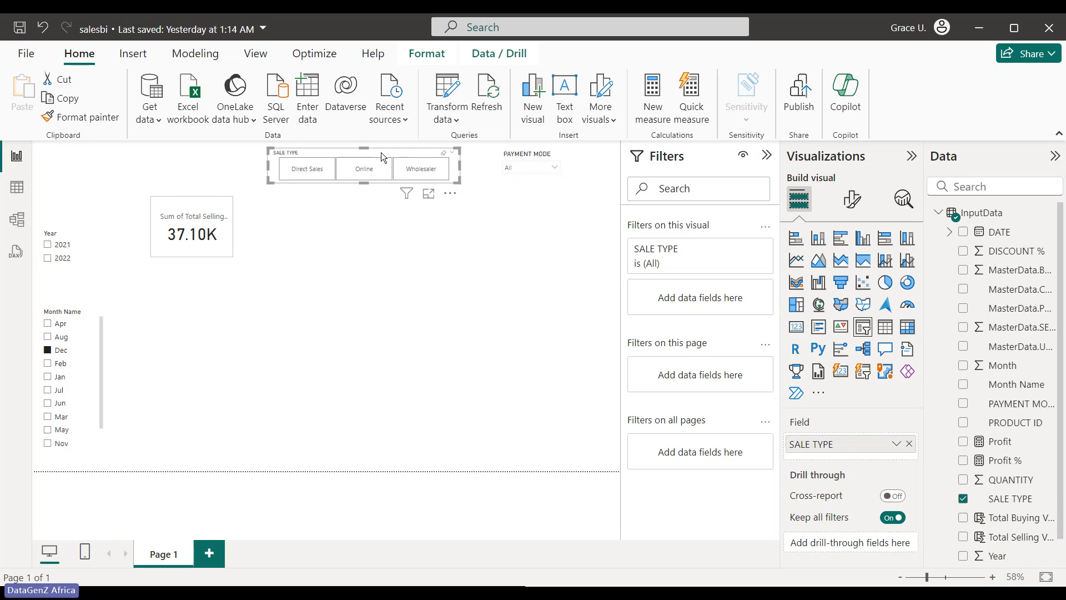
Reduce the height of the SALE TYPE slicer slightly so its tiles become flatter.
click(384, 241)
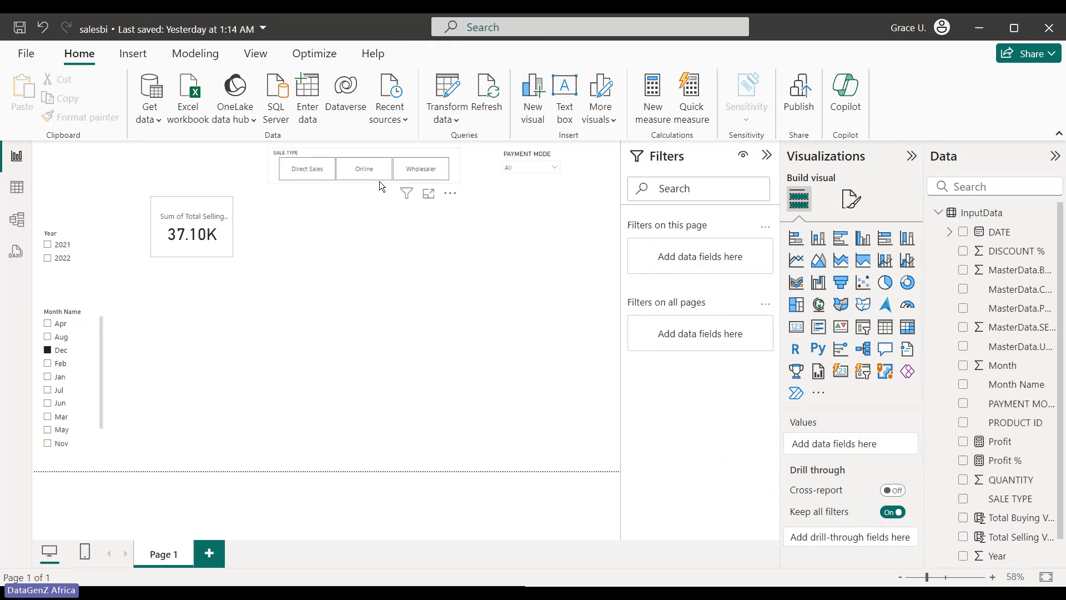
click(454, 169)
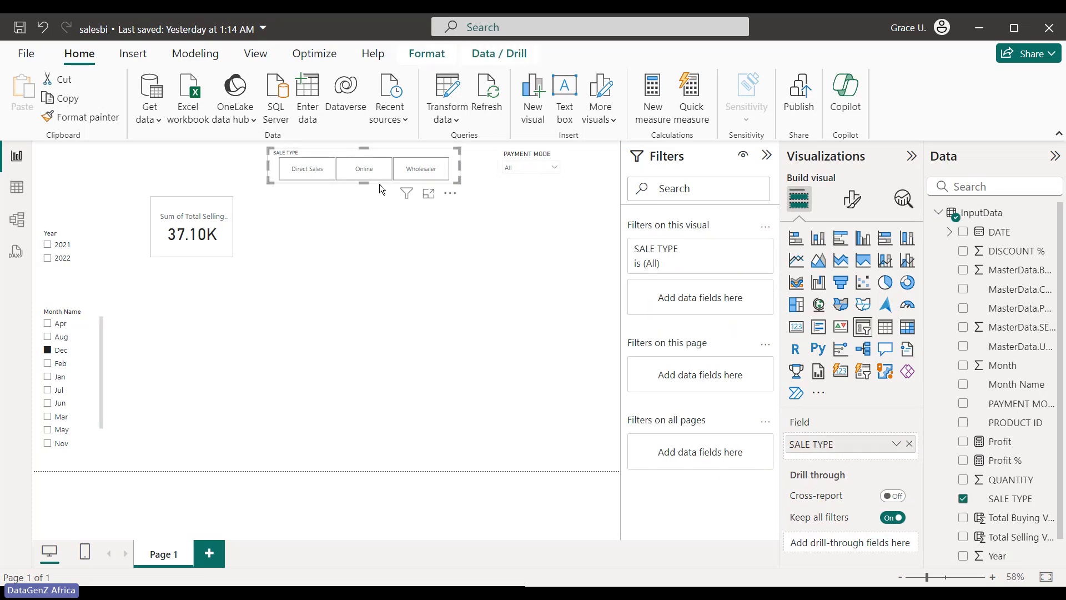
drag(365, 182, 364, 176)
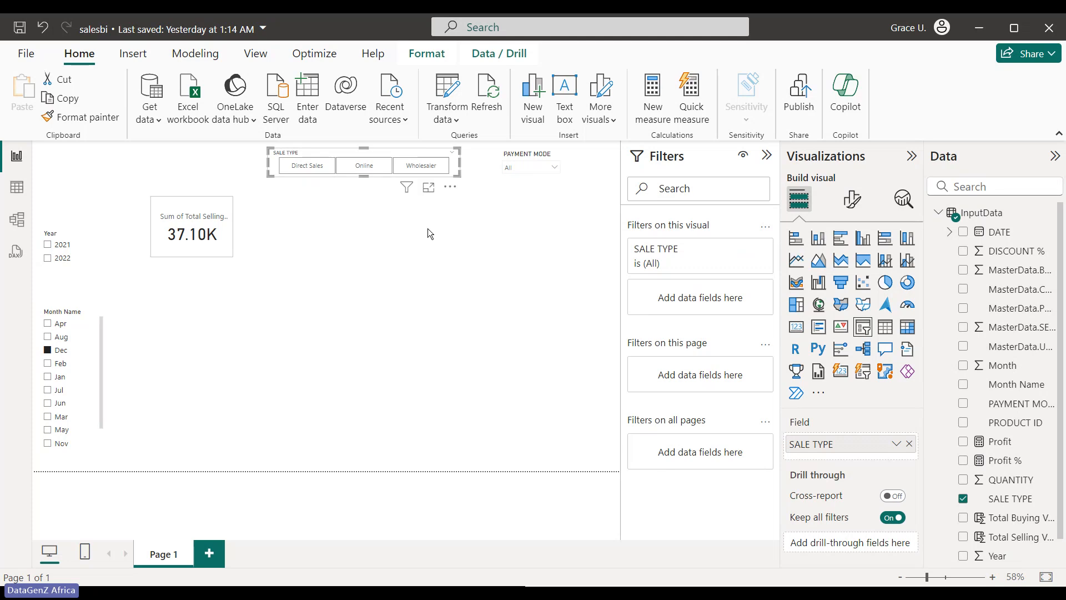
click(456, 236)
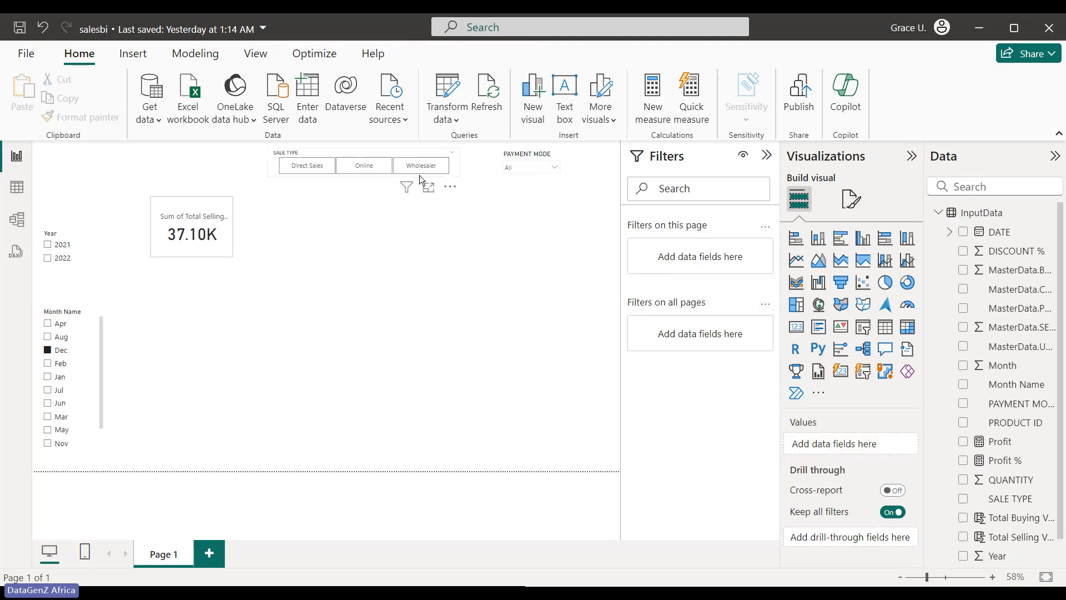
Change the PAYMENT MODE slicer from a dropdown to the Tile style.
click(521, 158)
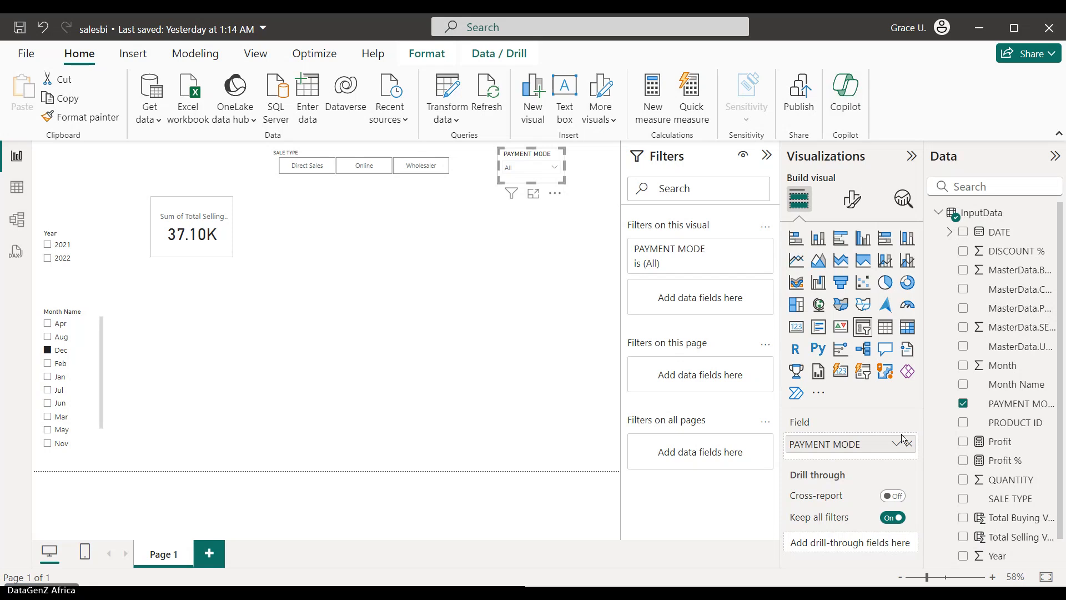
click(852, 199)
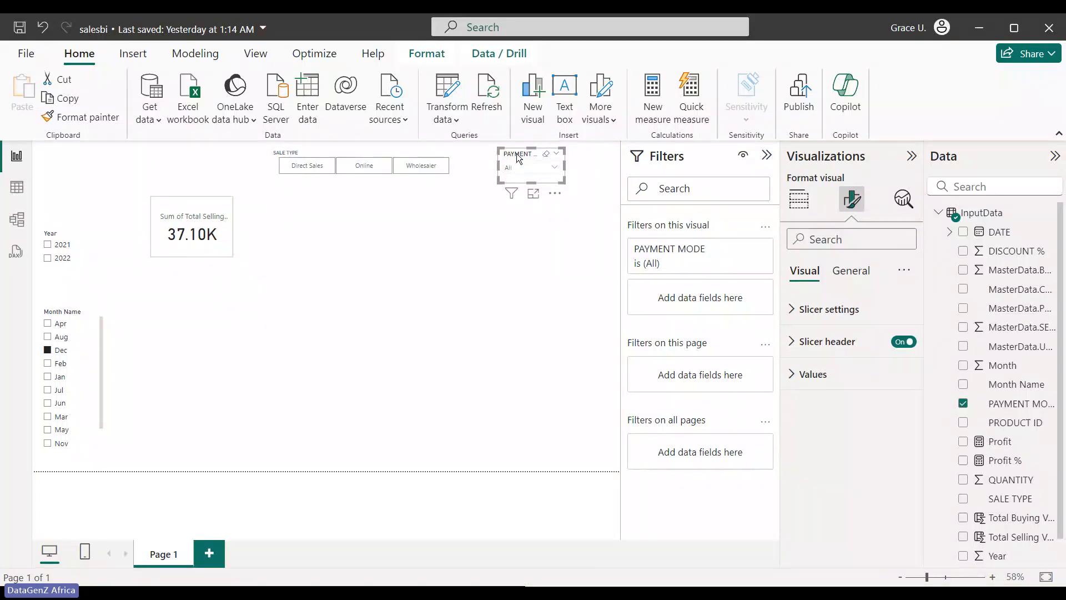
click(799, 200)
click(800, 199)
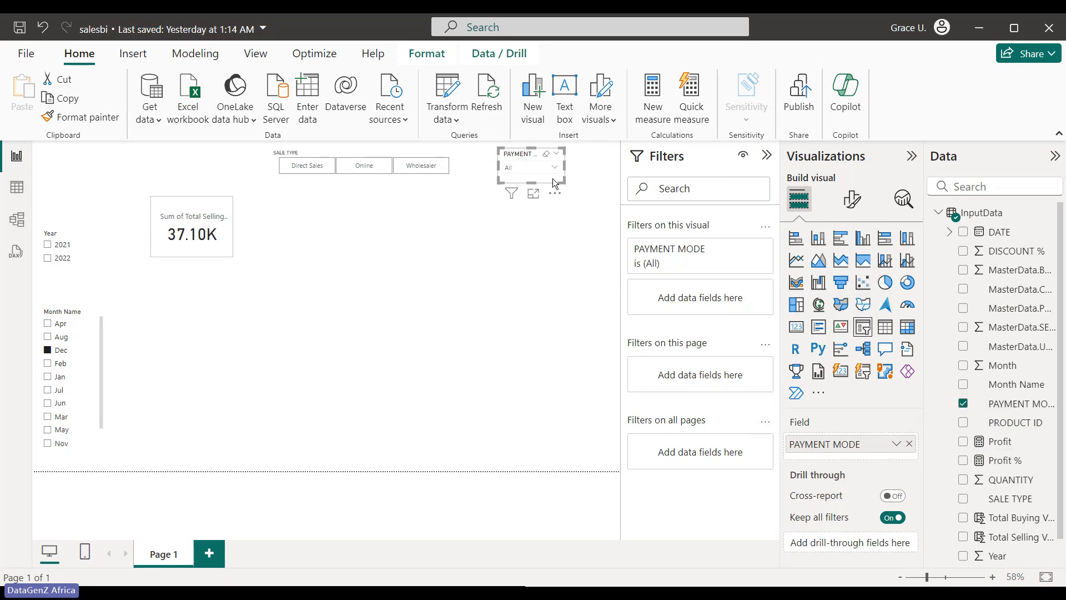
click(853, 204)
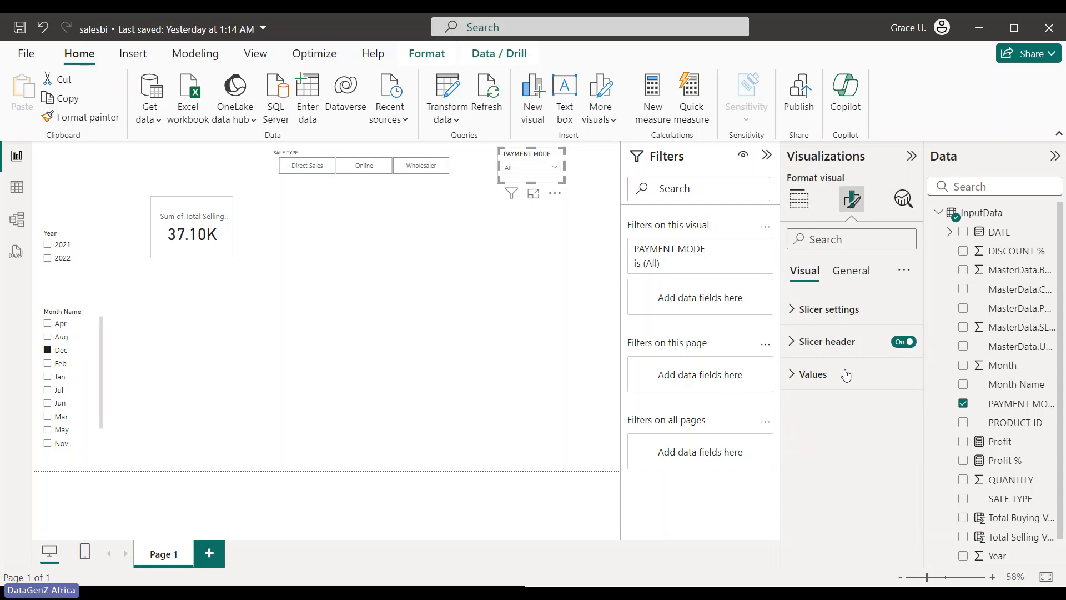
click(802, 312)
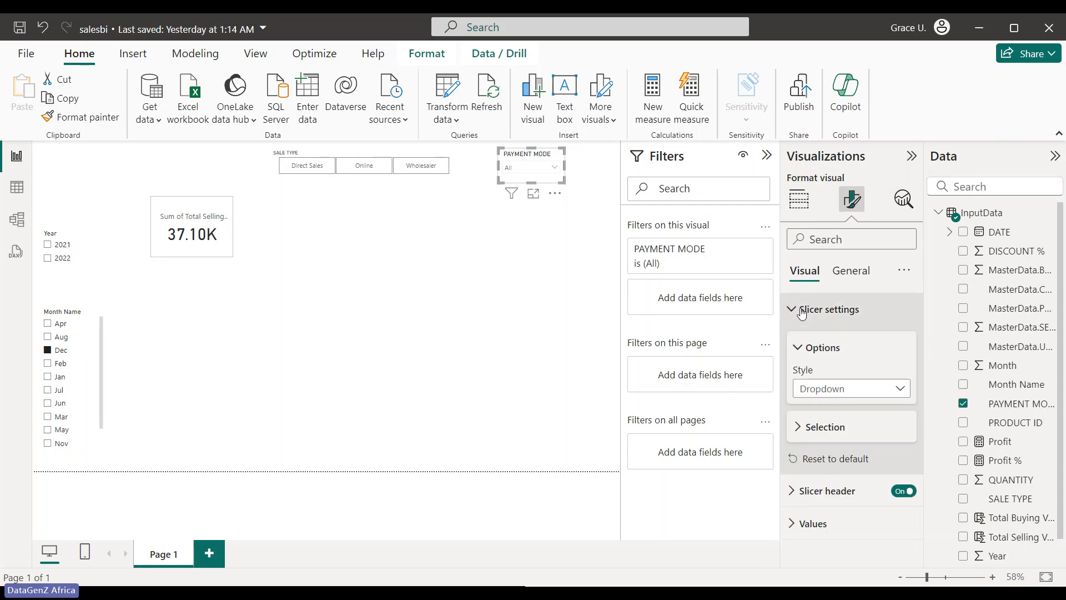
click(853, 389)
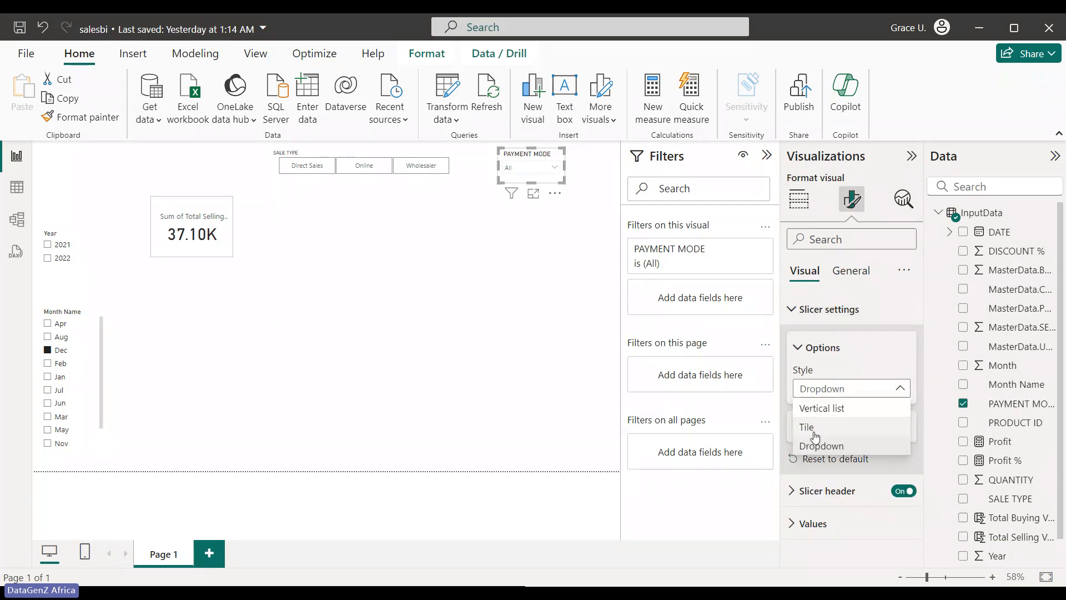
click(810, 428)
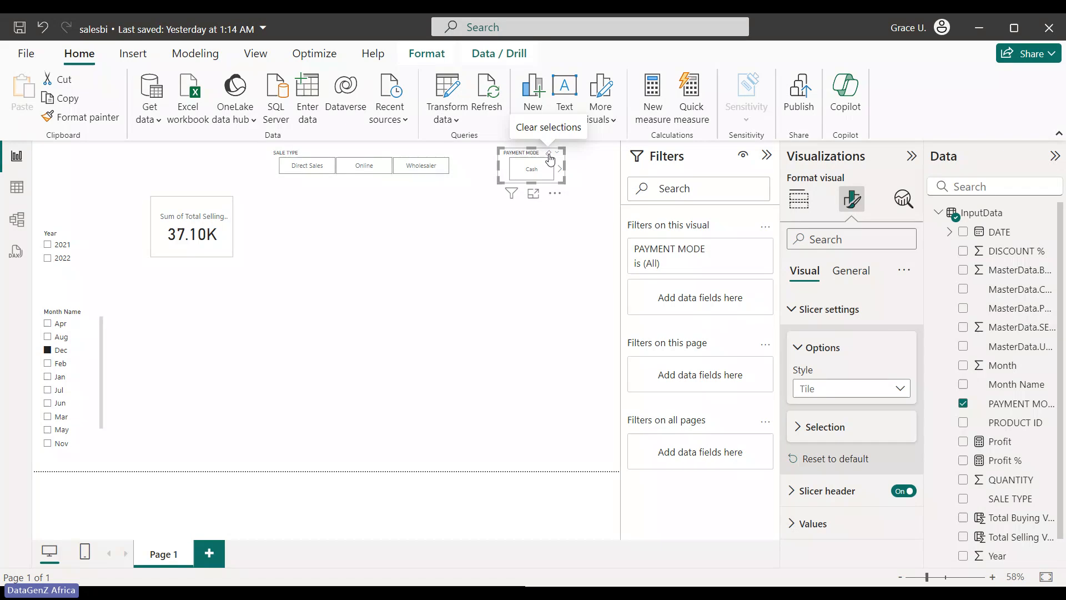
Delete the PAYMENT MODE slicer and place a duplicate of the SALE TYPE slicer in the empty area below the original.
key(Delete)
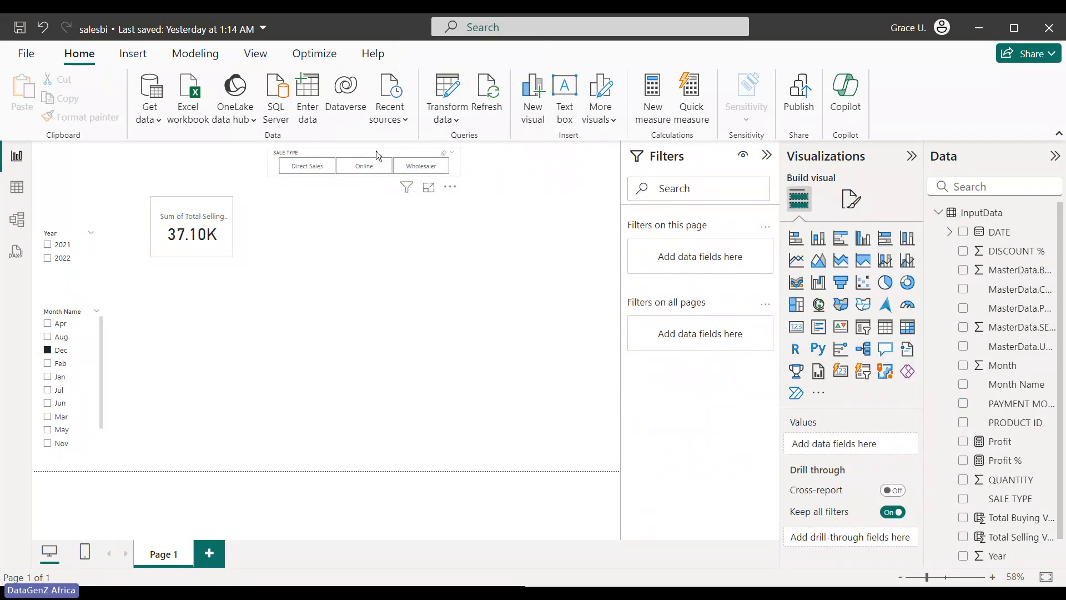
click(376, 151)
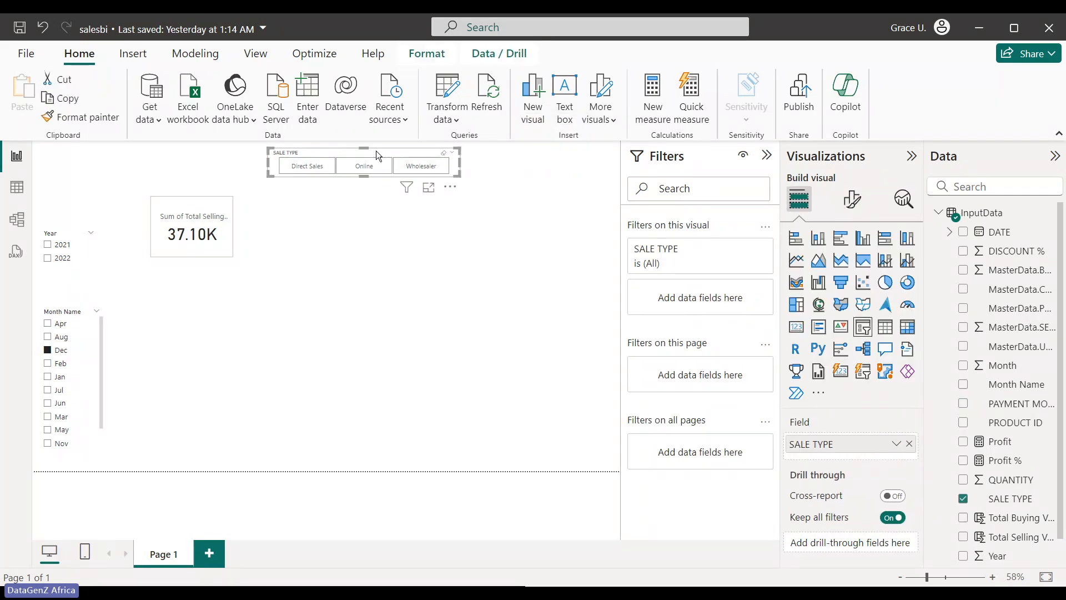
click(397, 277)
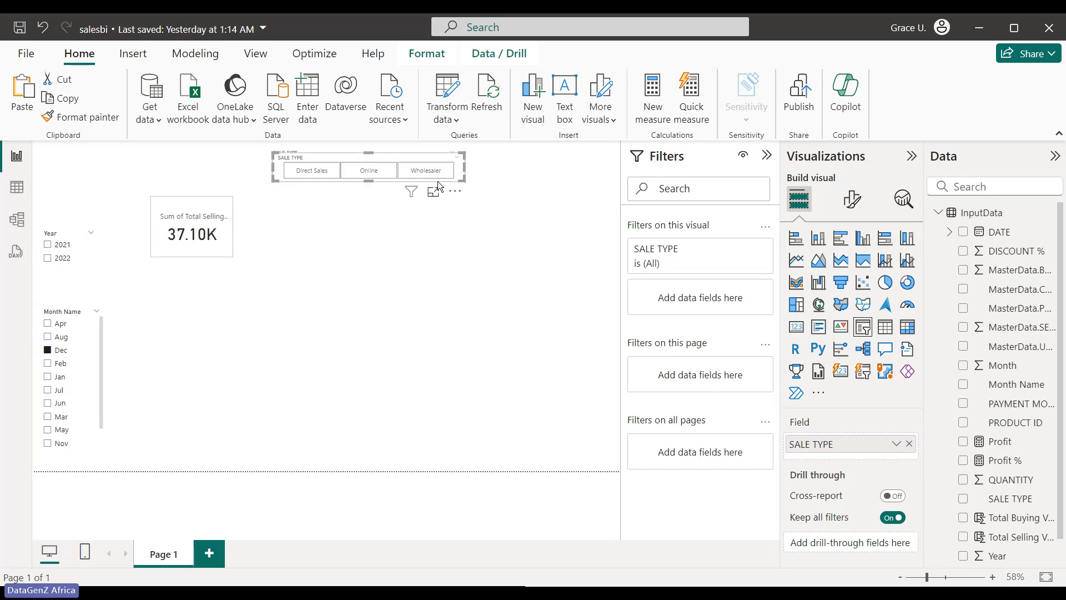
drag(425, 155, 494, 232)
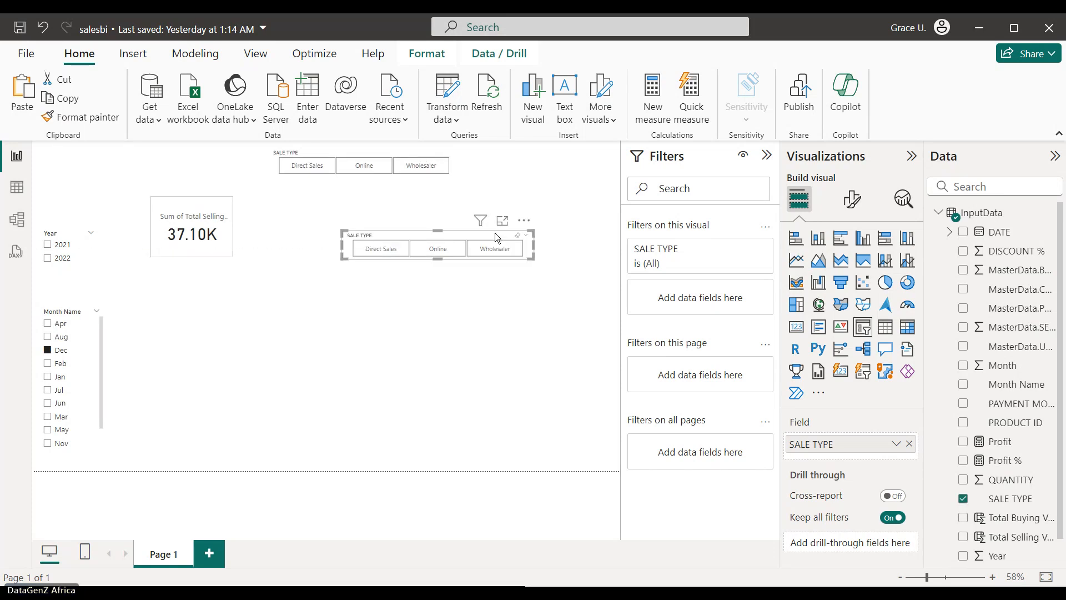
Replace the duplicate slicer's SALE TYPE field with PAYMENT MODE, narrow it and align it beside the SALE TYPE slicer.
click(963, 499)
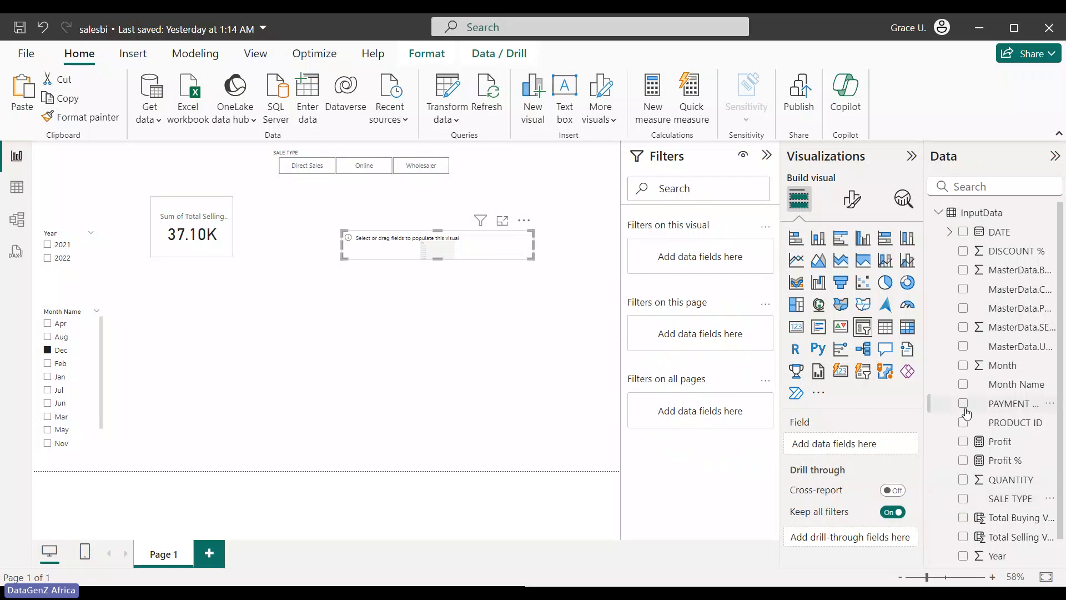
click(964, 405)
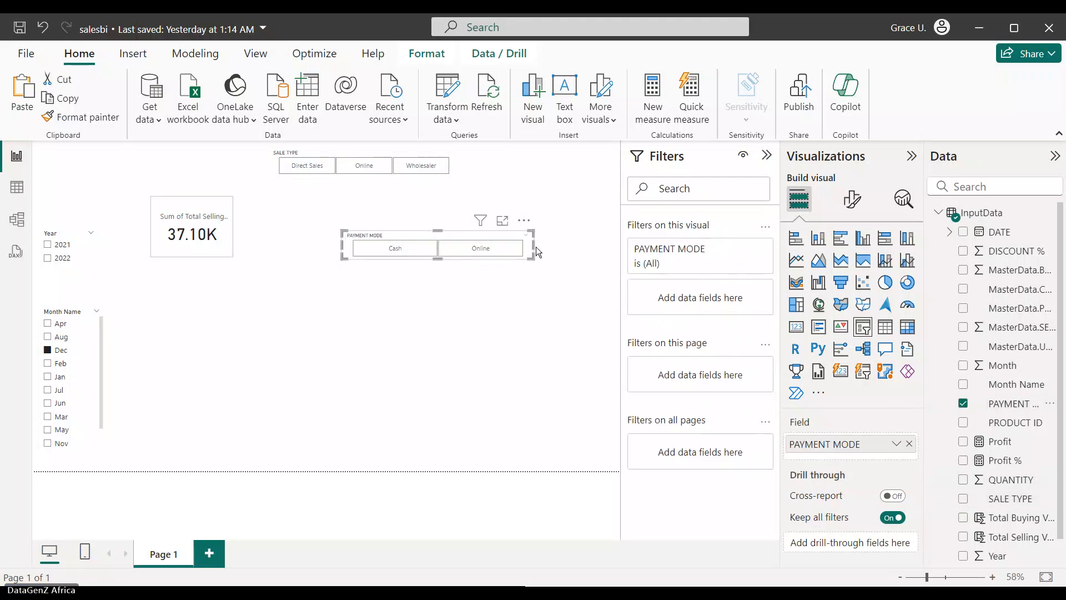
drag(534, 244, 537, 155)
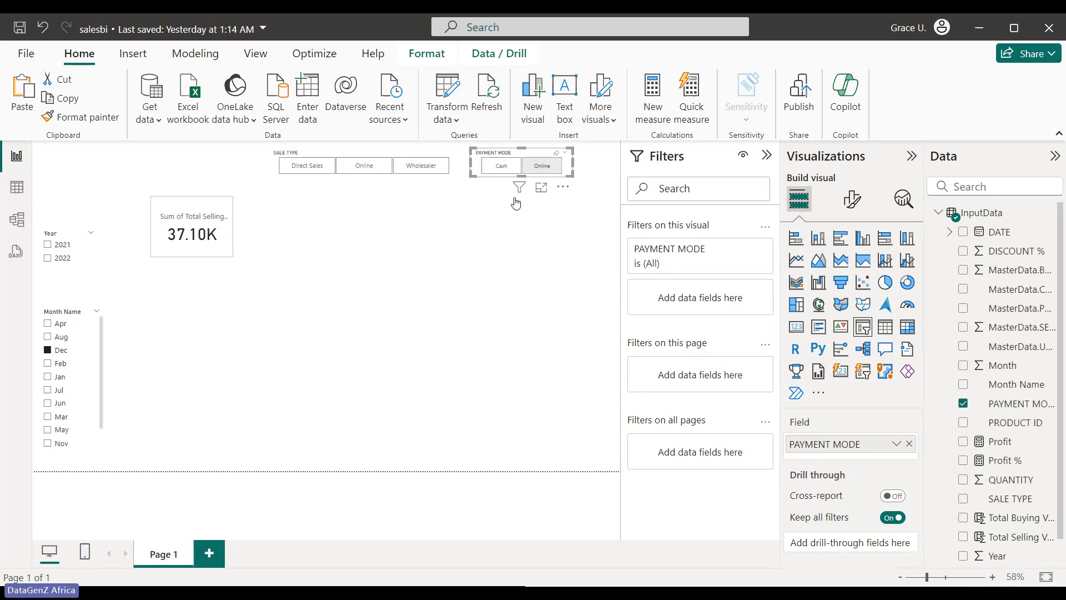
click(492, 217)
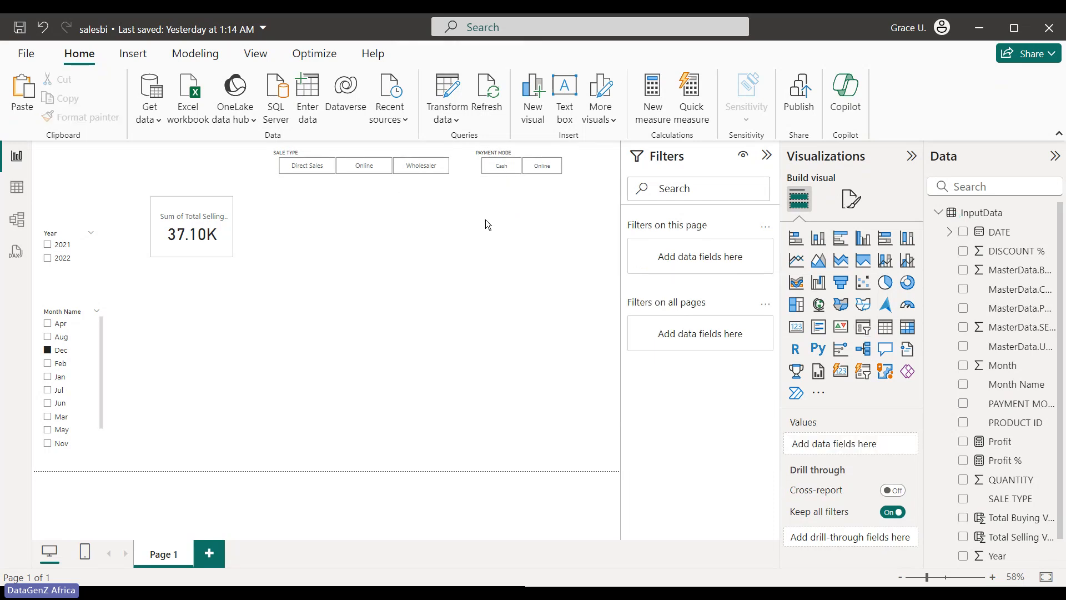
Try changing the Sum of Total Selling Value card to a KPI visual.
click(171, 209)
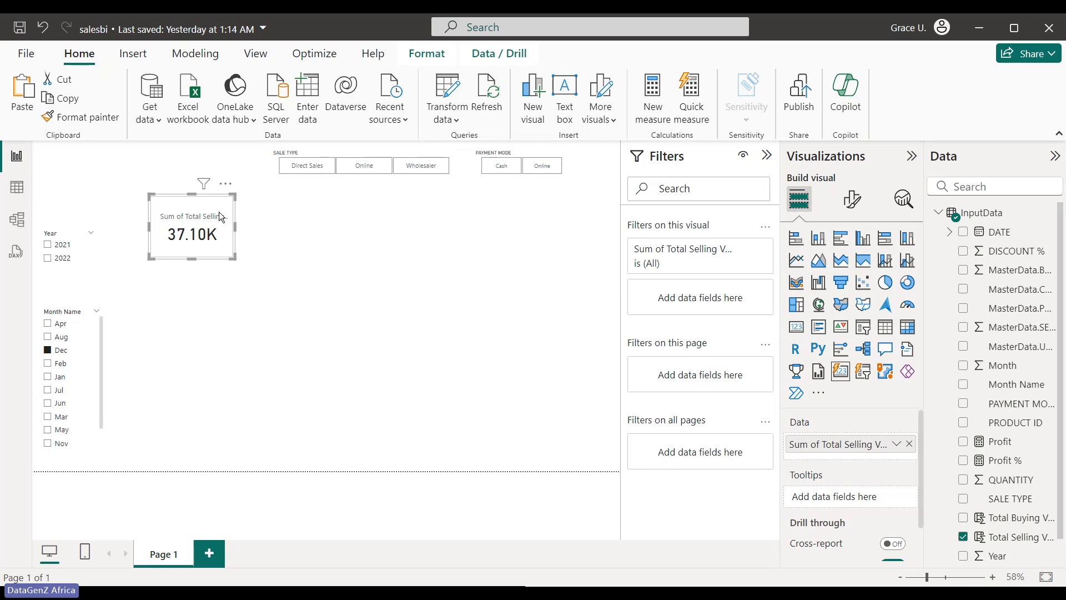
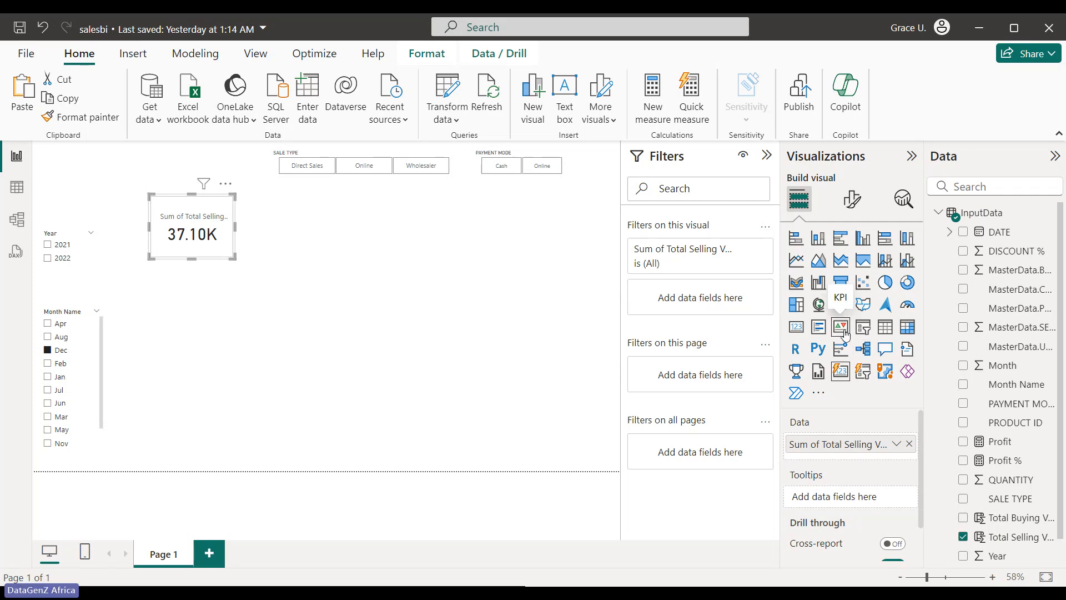
click(843, 331)
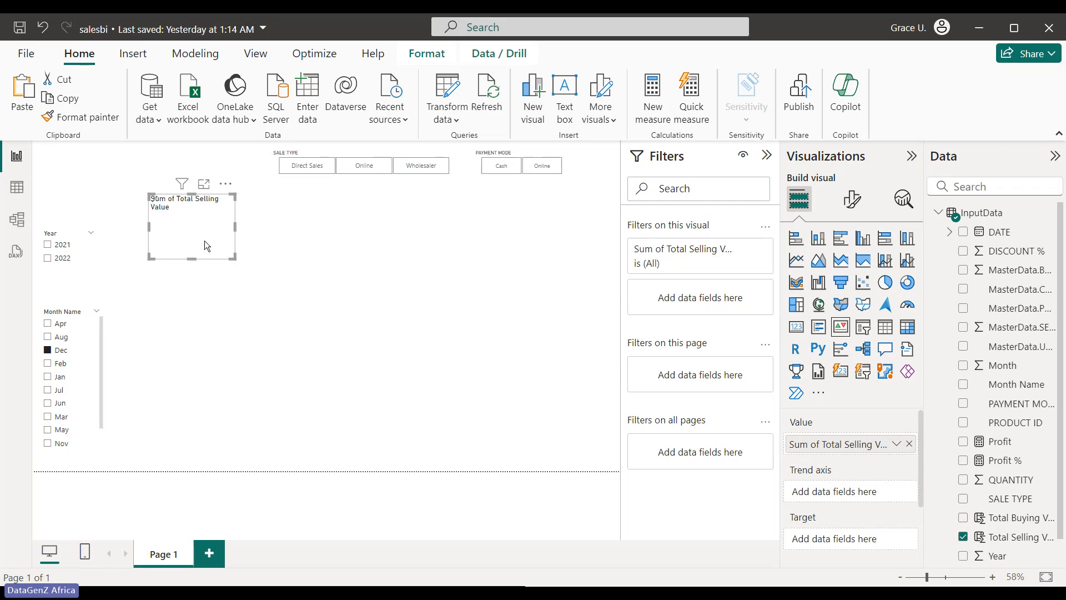
click(311, 281)
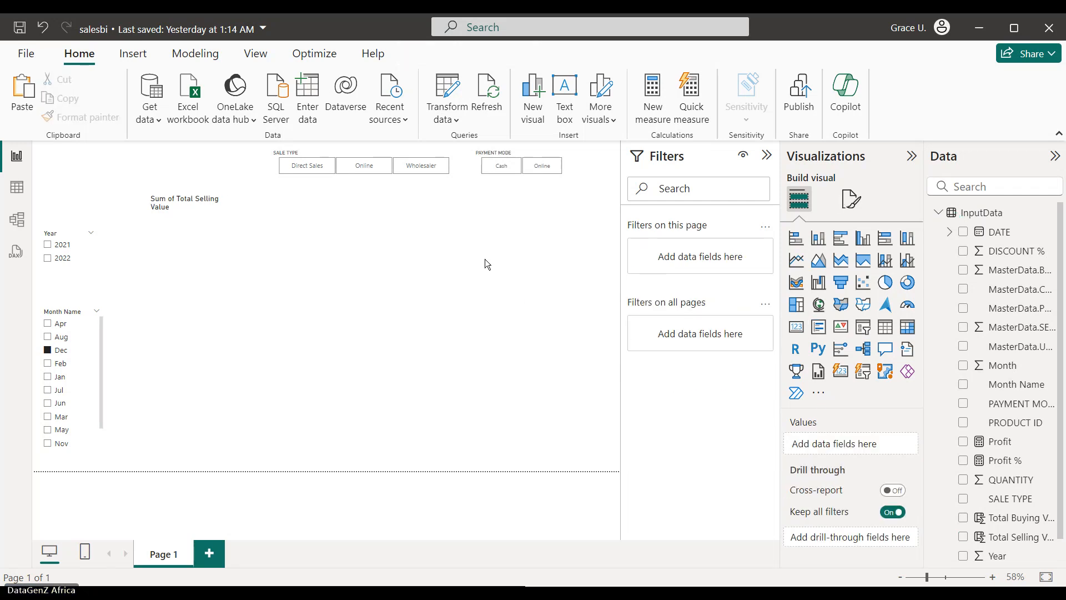
Replace the KPI visual with a new Card showing Total Selling Value, moved beside the slicers and widened to fit its value.
click(181, 206)
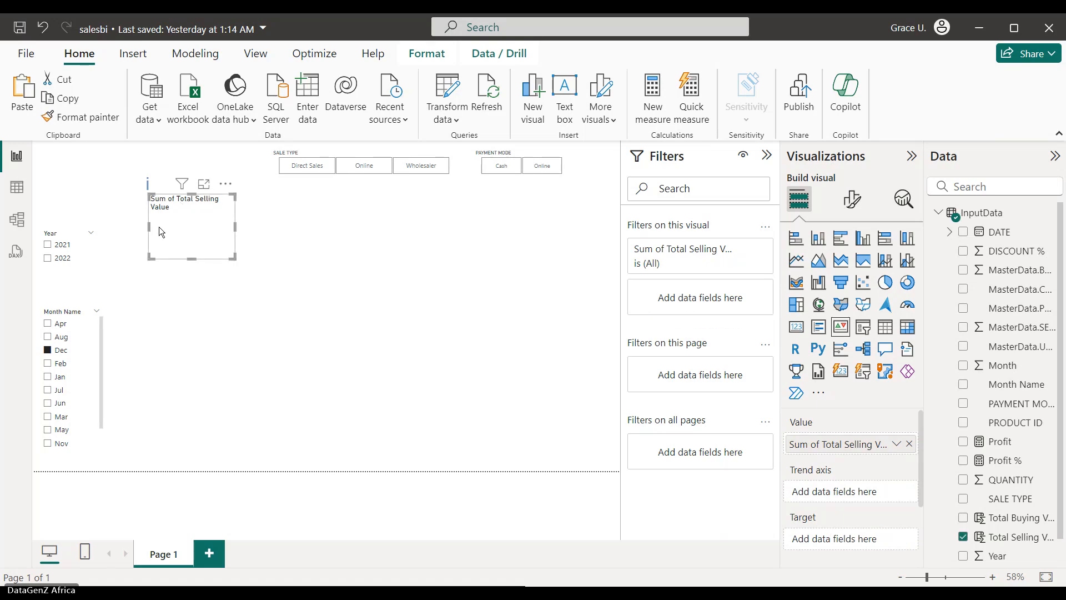
key(Delete)
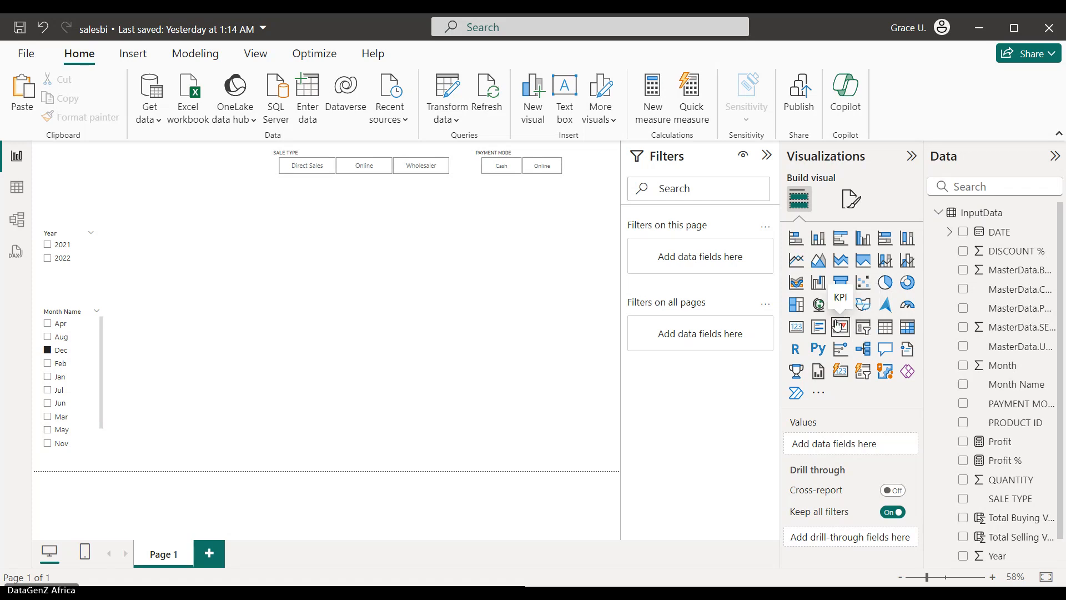
click(797, 328)
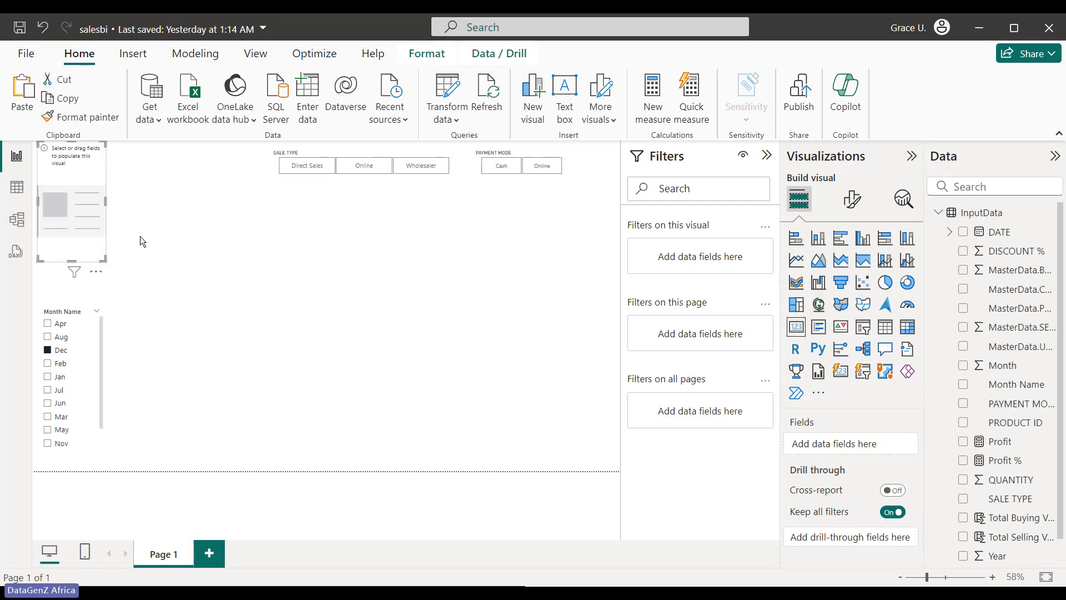
drag(72, 180, 177, 195)
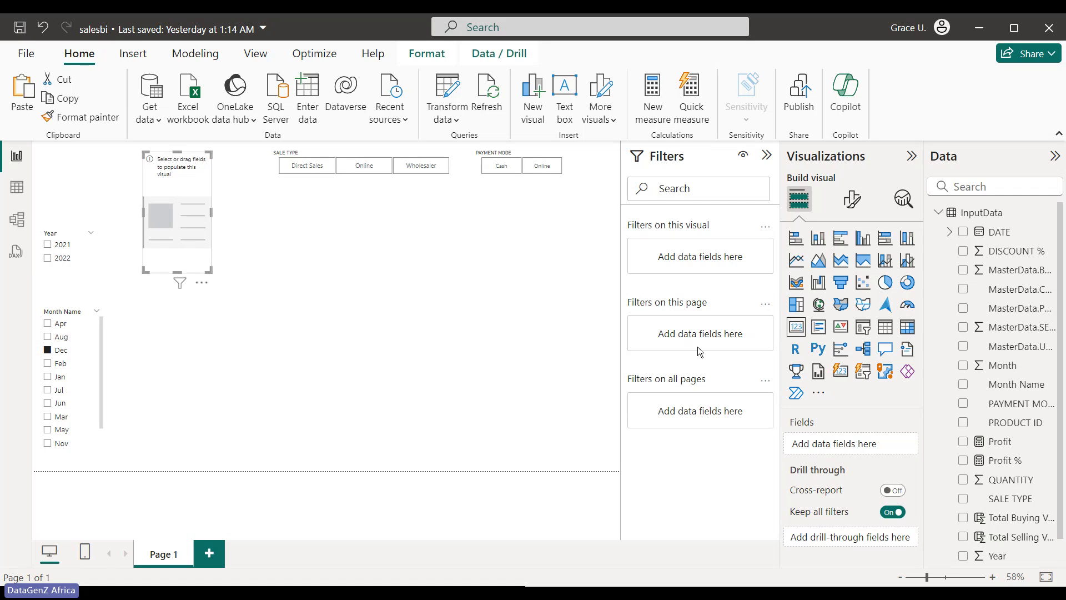
click(963, 536)
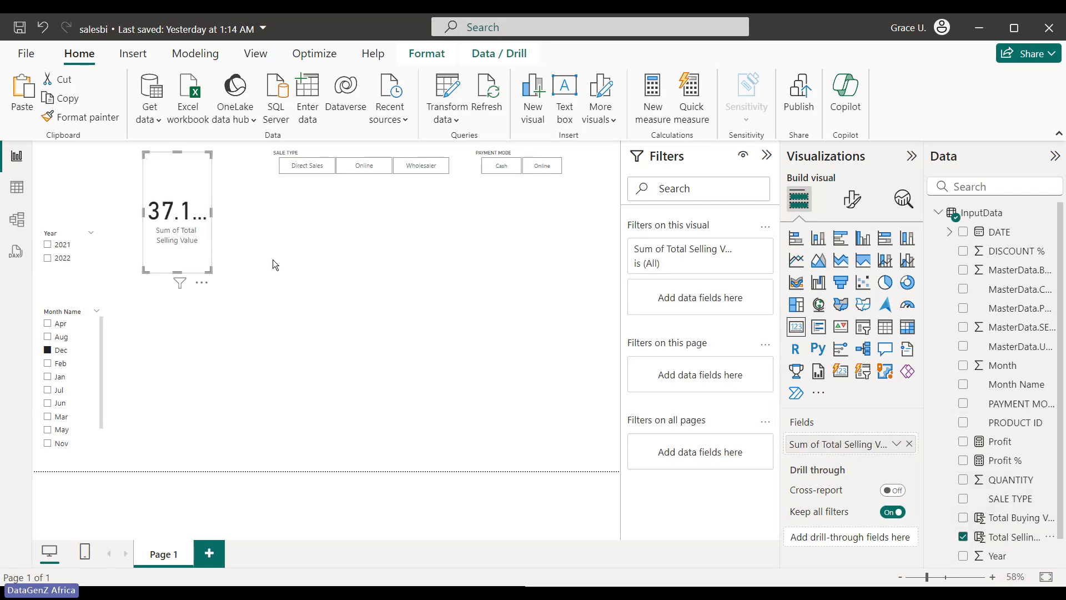
drag(210, 217, 281, 221)
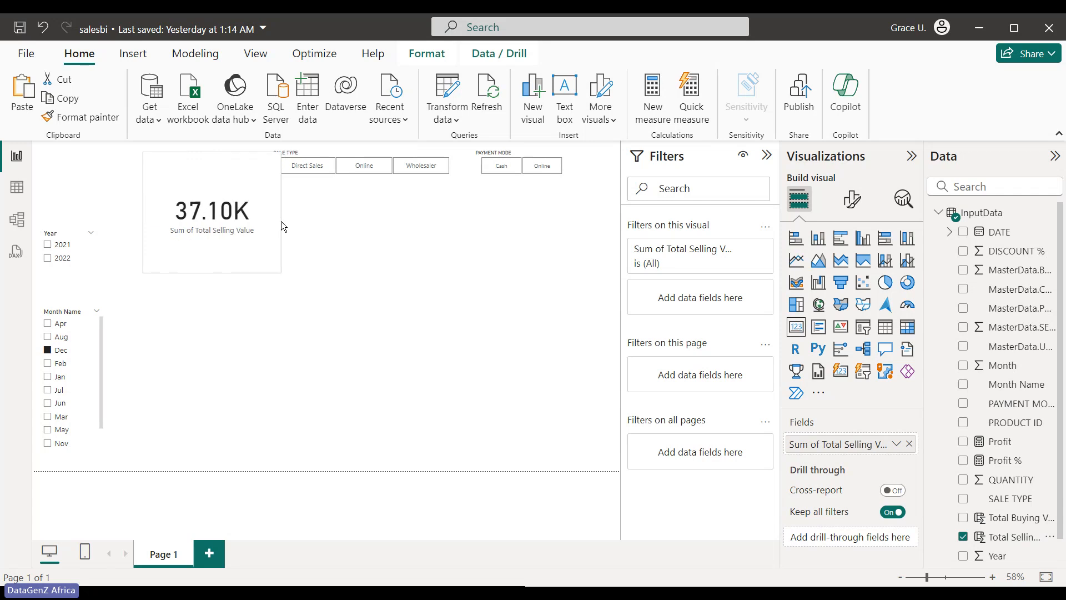
Filter the report page to 2021 with the Year slicer.
click(84, 245)
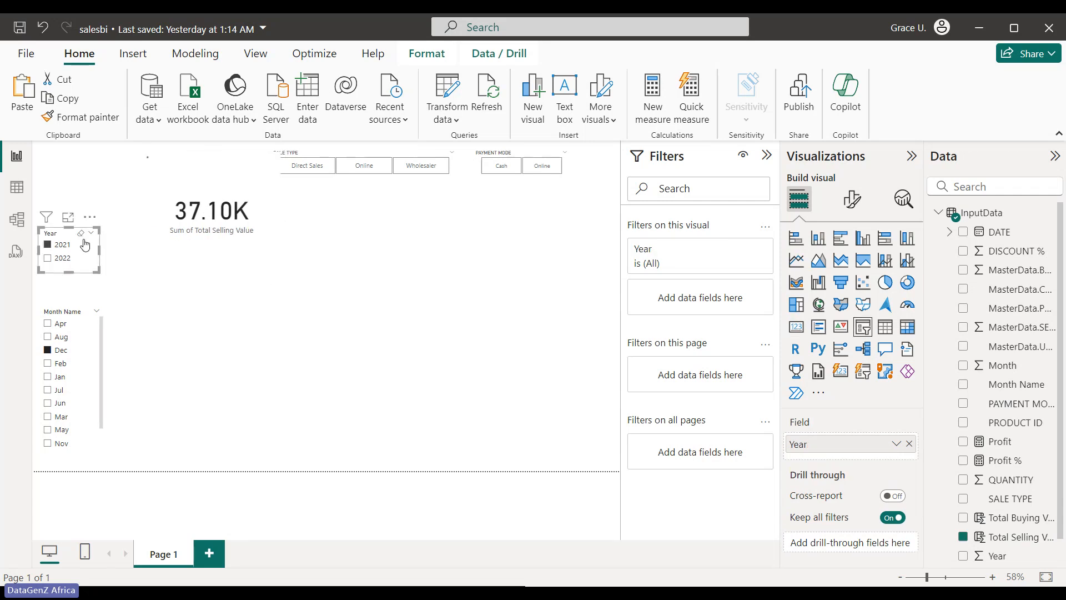
click(201, 310)
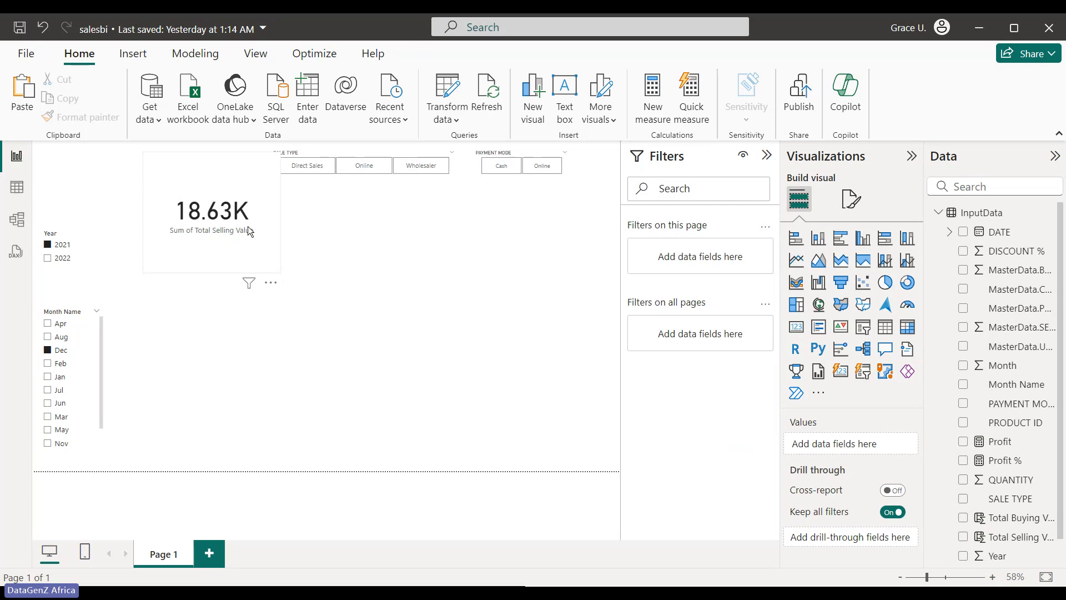
Shrink the Total Selling Value card and place it beside the Year slicer, keeping it wide enough for its full label.
click(251, 232)
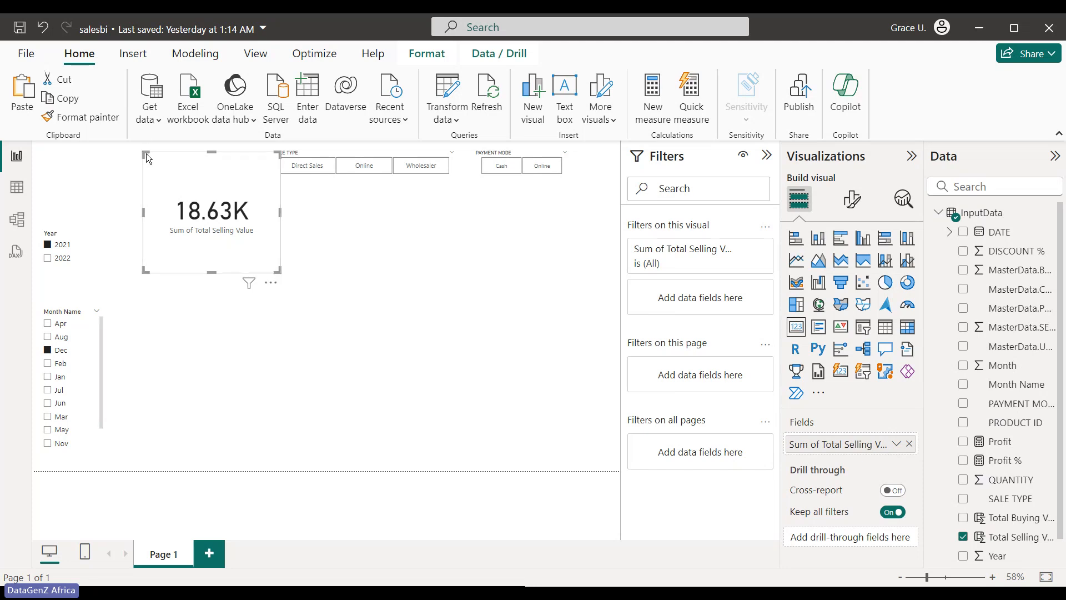
drag(145, 155, 208, 230)
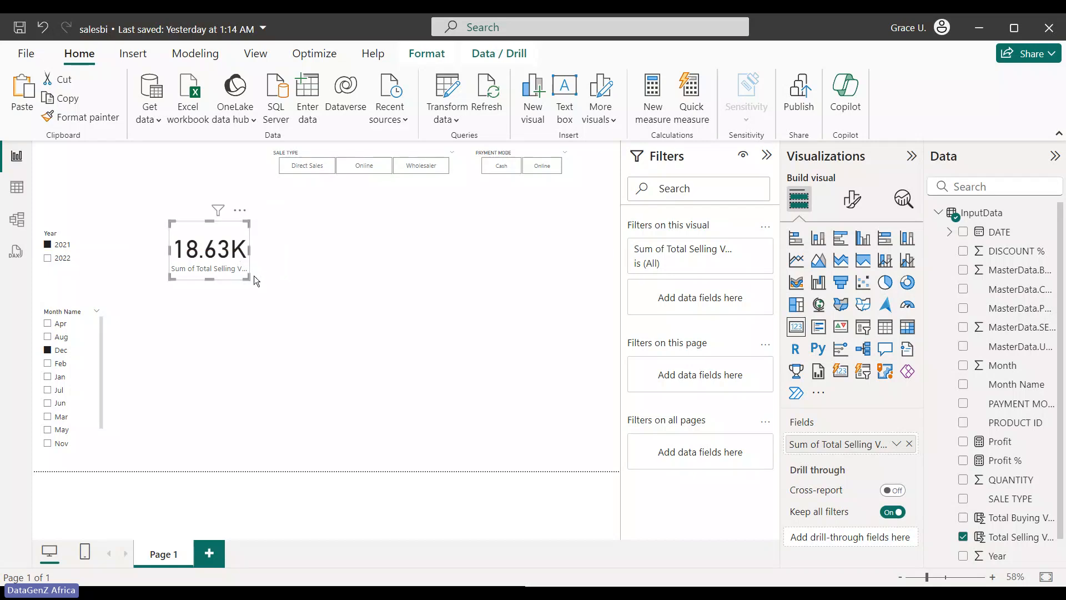
drag(247, 278, 267, 282)
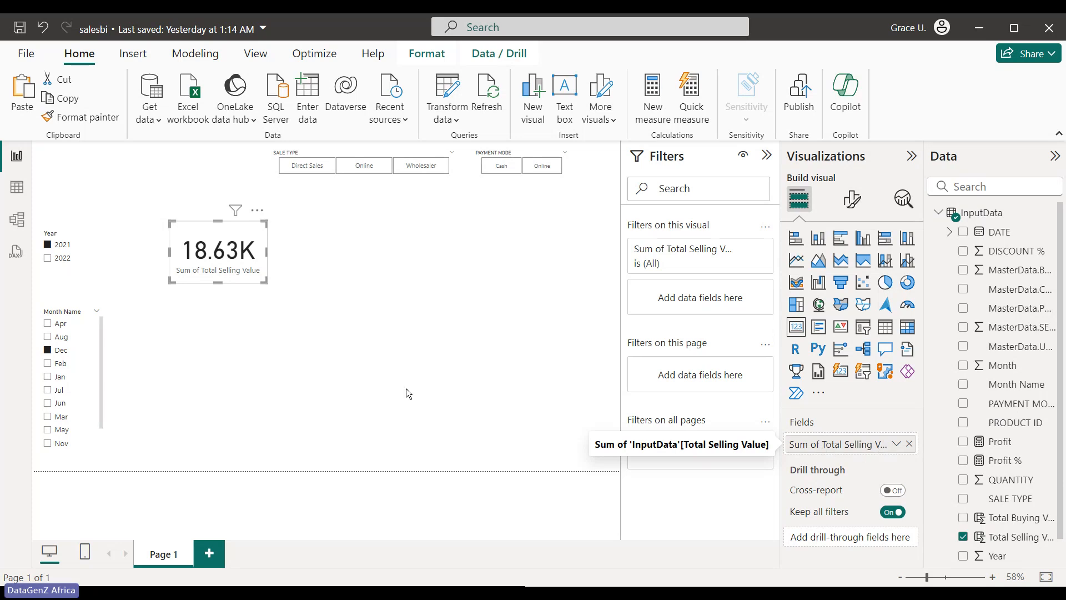
click(130, 325)
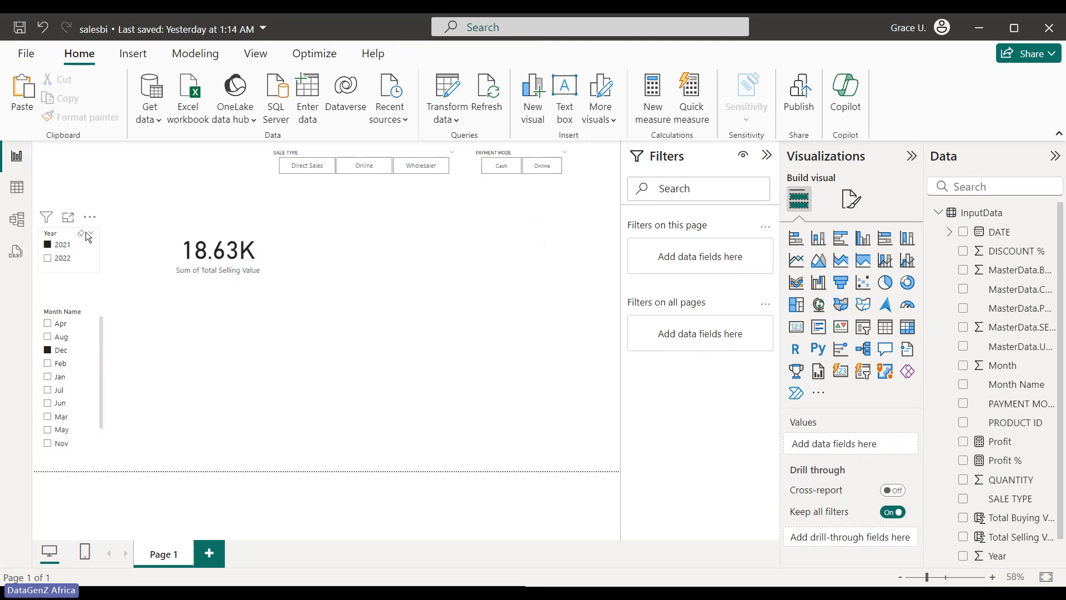
Clear the selections in the Year and Month Name slicers.
click(83, 238)
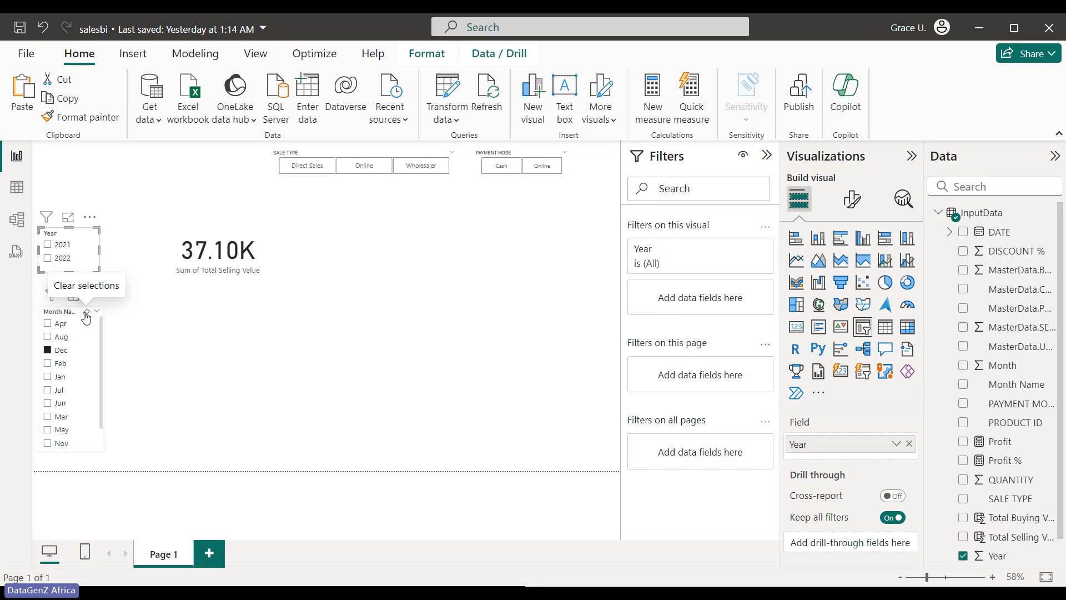
click(86, 315)
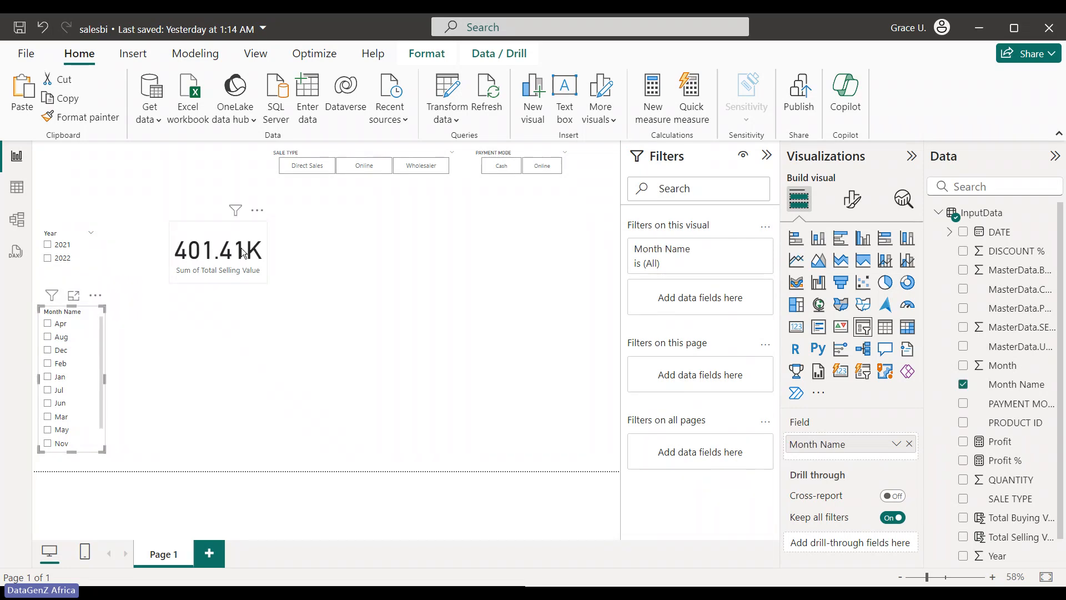
click(241, 247)
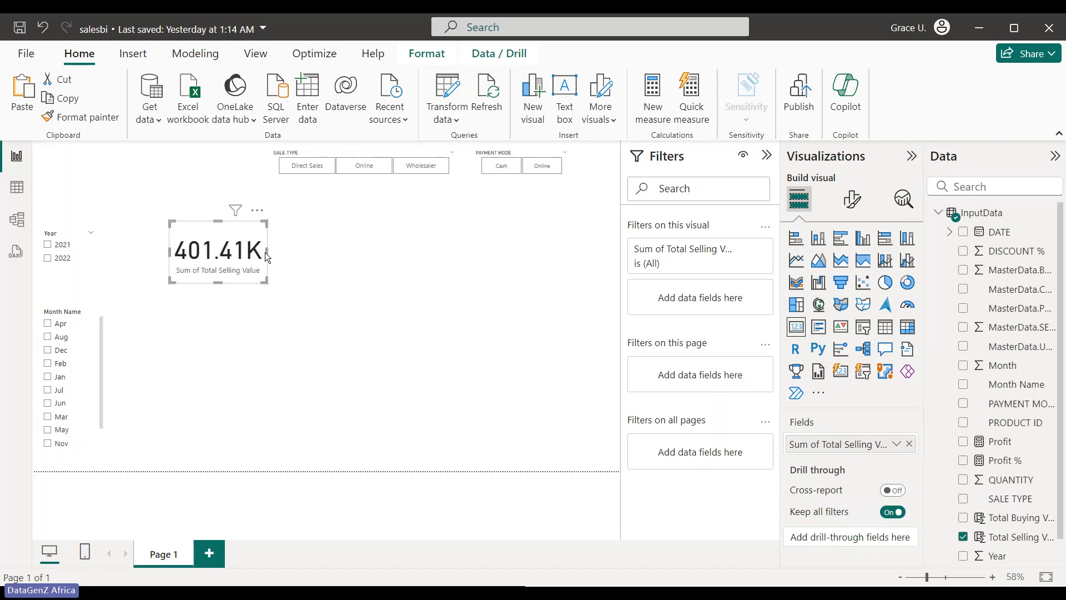
click(255, 248)
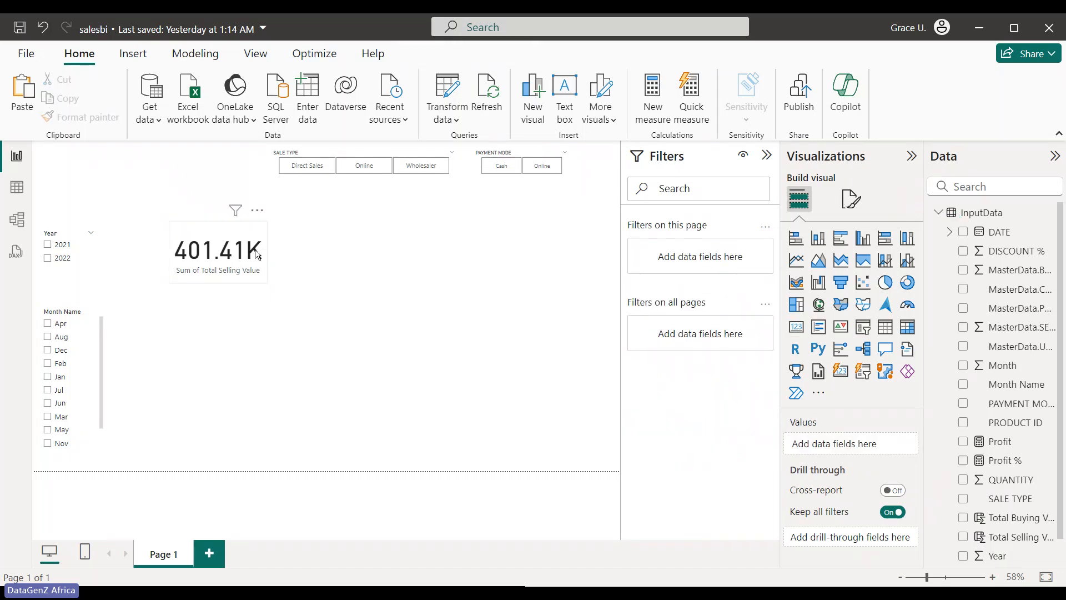
Set the Total Selling Value card's callout value to 0 decimal places.
click(226, 234)
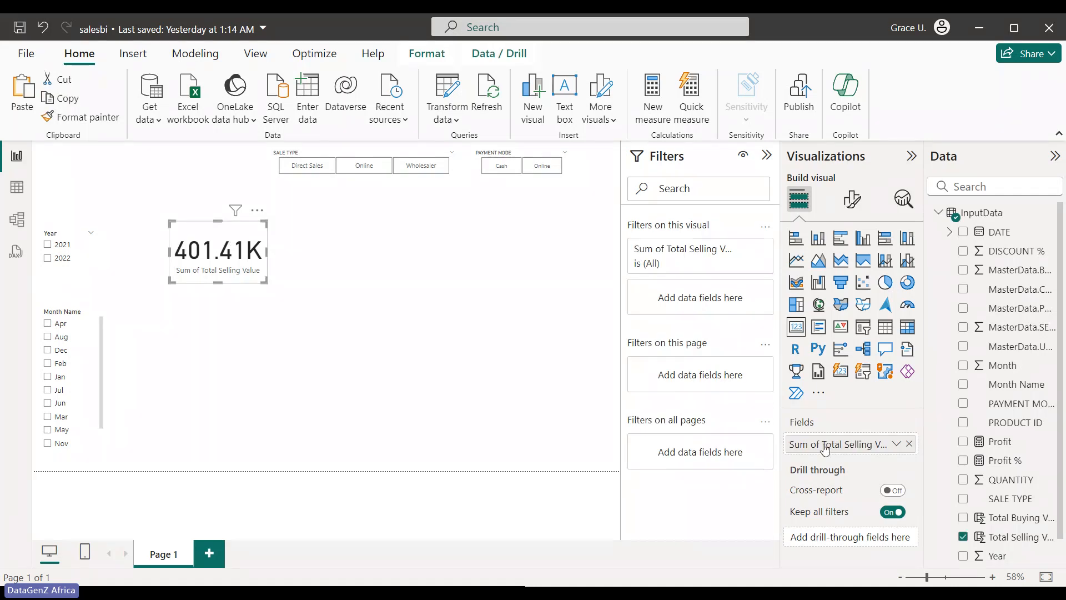
click(849, 201)
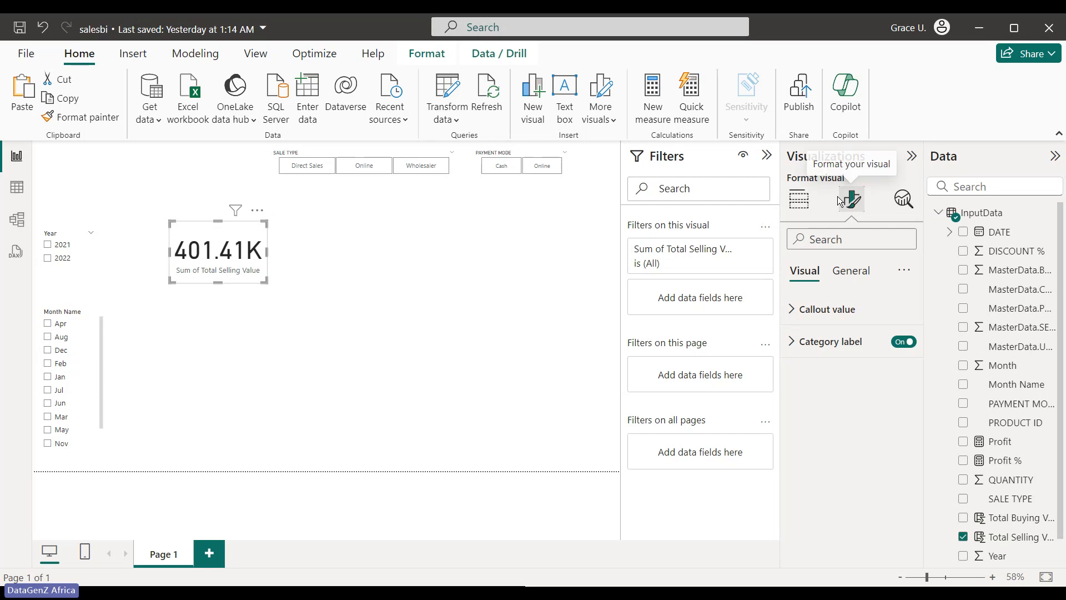
click(792, 310)
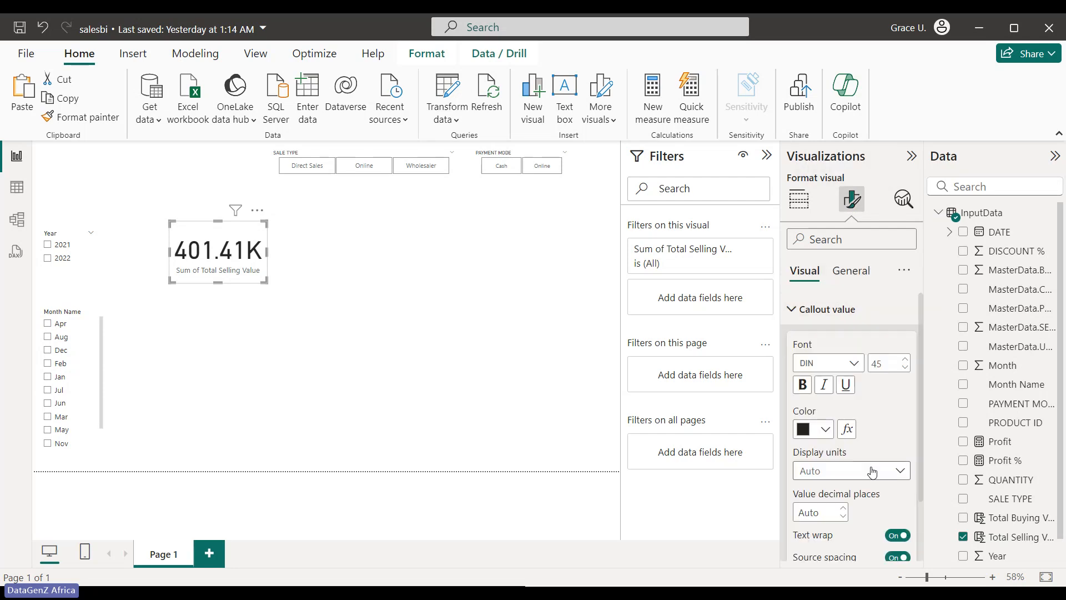
mouse_move(920, 422)
mouse_down()
mouse_move(922, 485)
mouse_move(914, 435)
mouse_up()
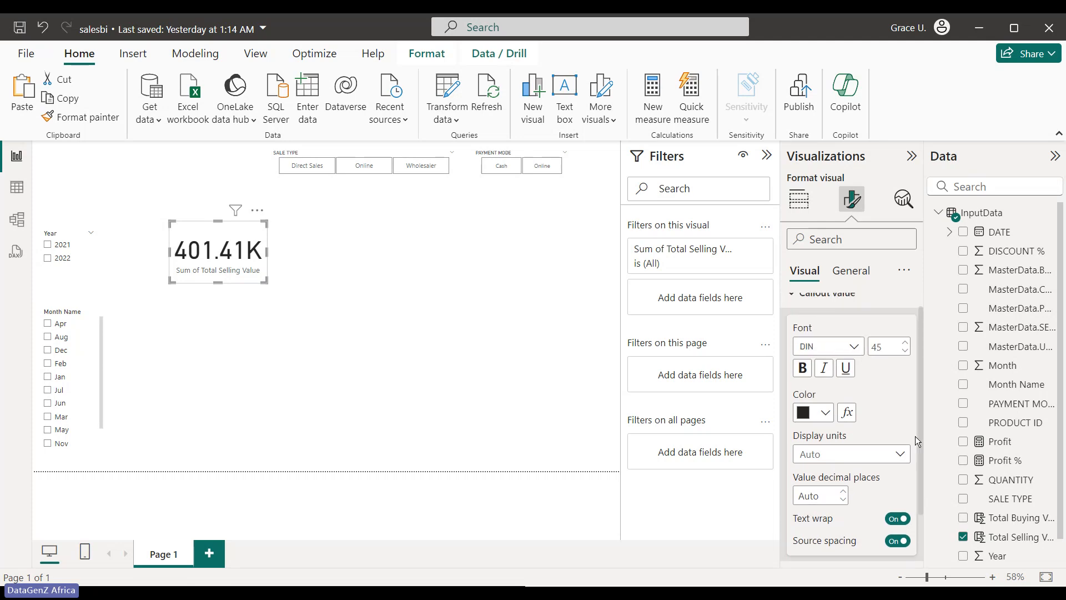
click(835, 499)
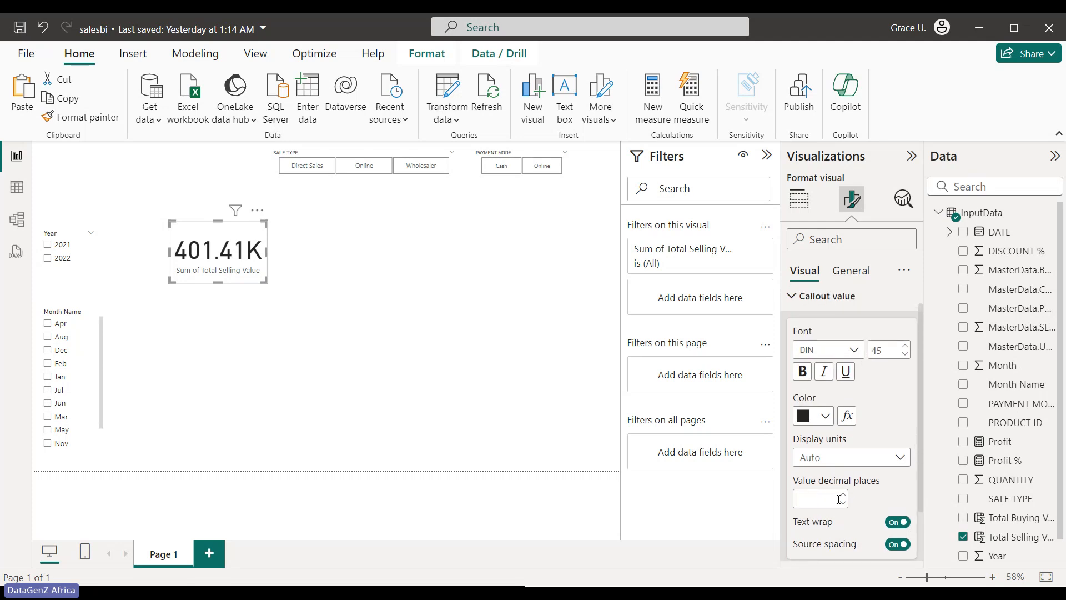
text(0)
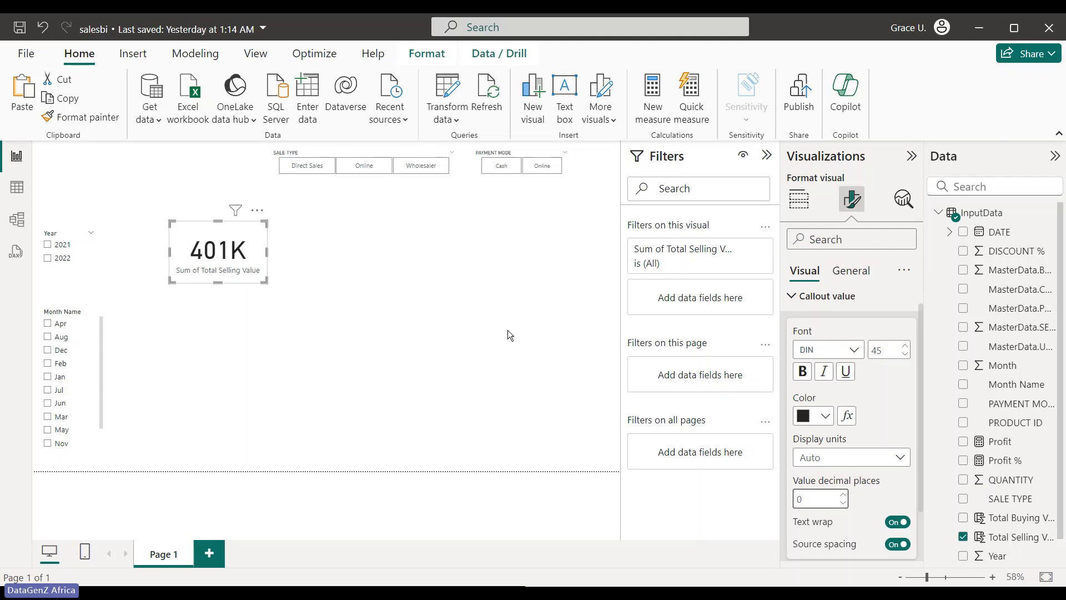
click(270, 205)
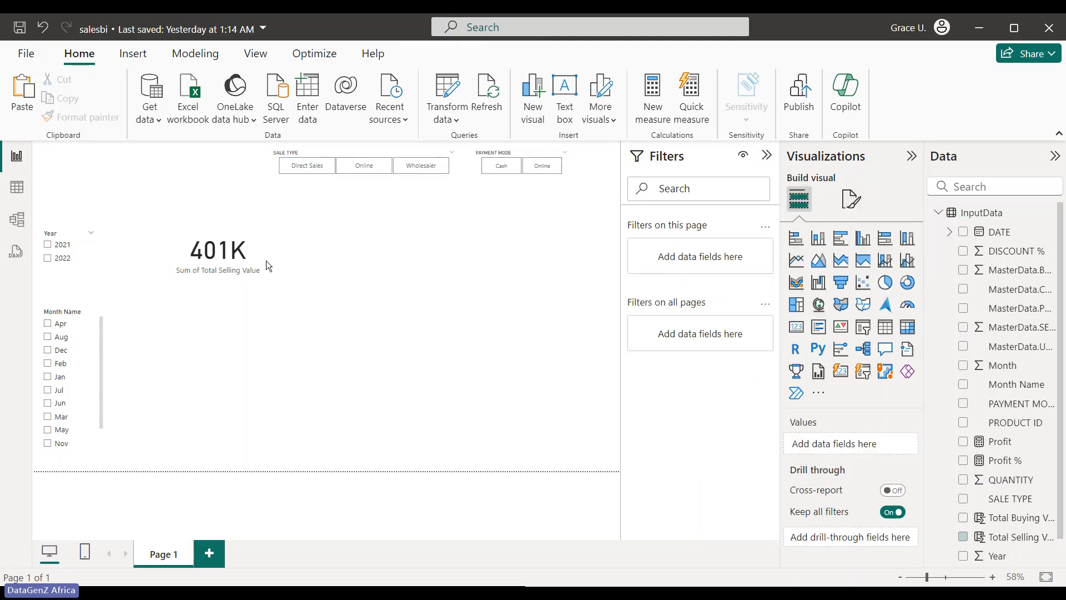
Set the font size of the Total Selling Value card's callout value to 20.
click(244, 262)
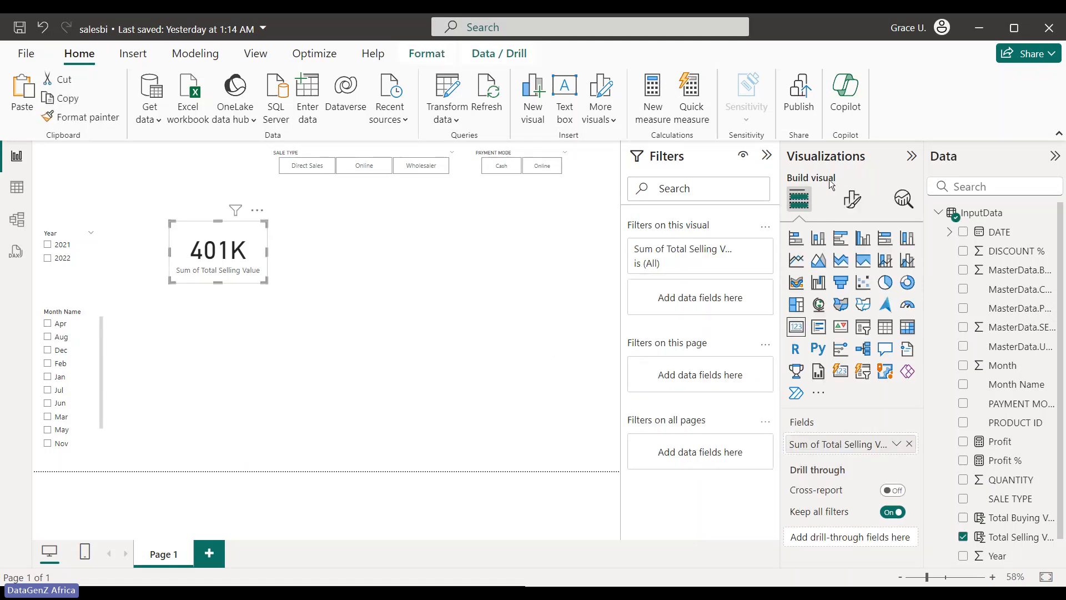
click(851, 201)
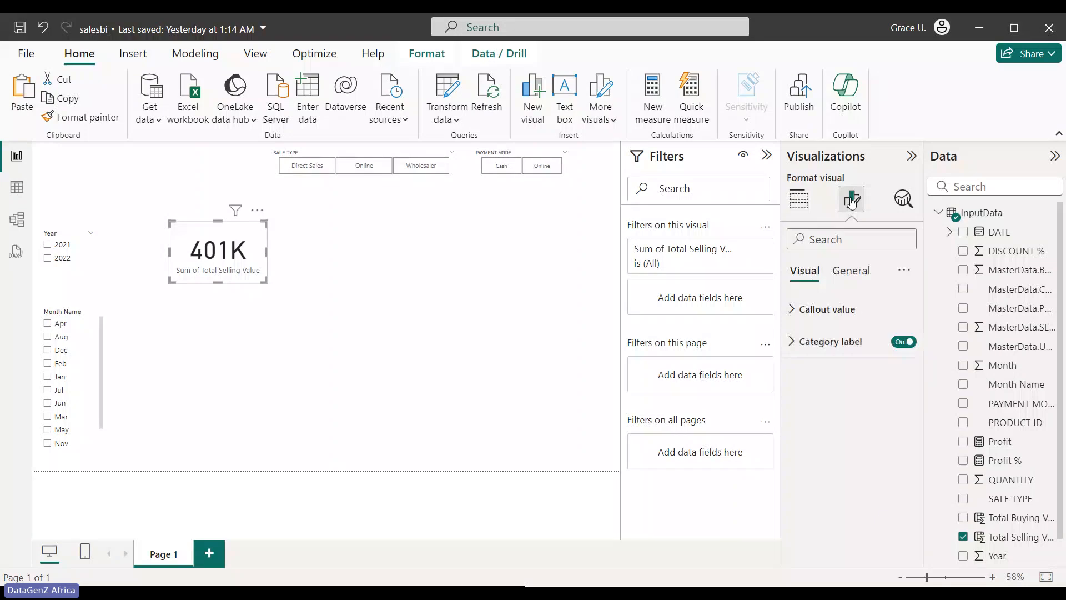
click(792, 309)
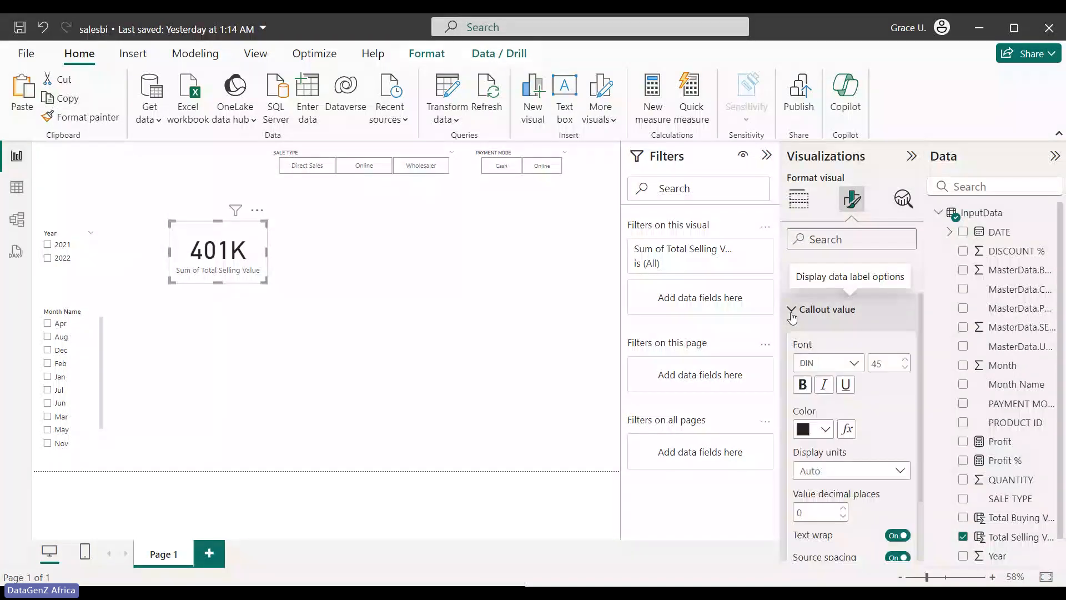
double_click(890, 365)
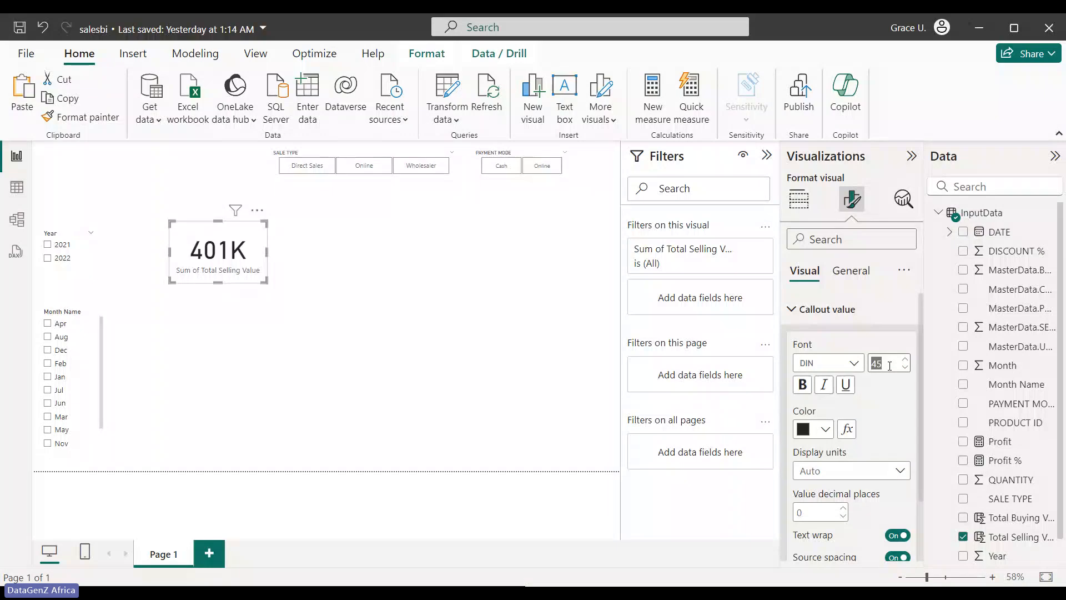
text(20)
key(Return)
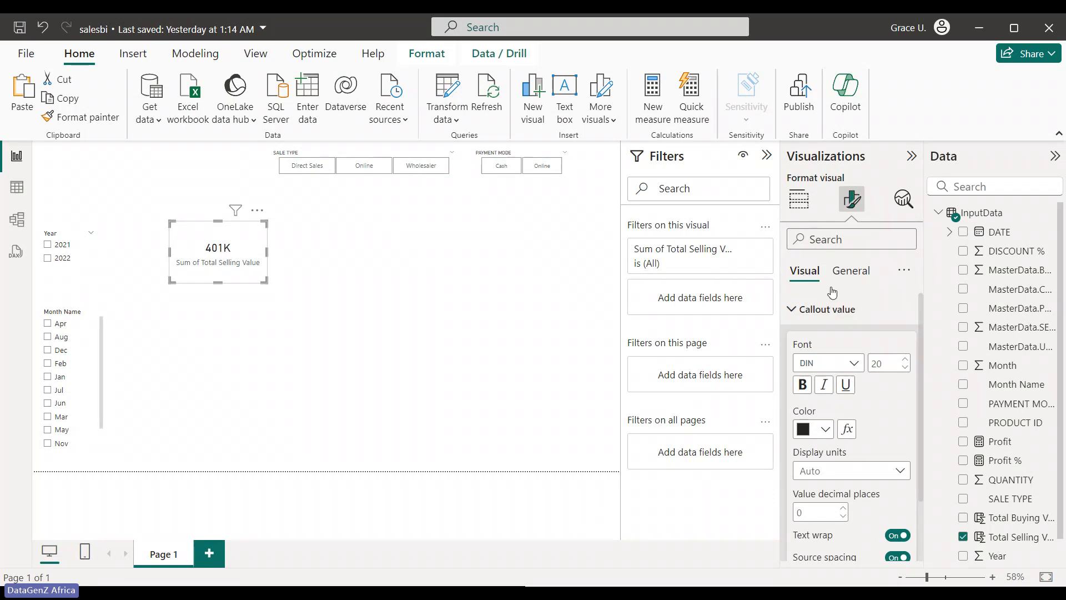
click(848, 274)
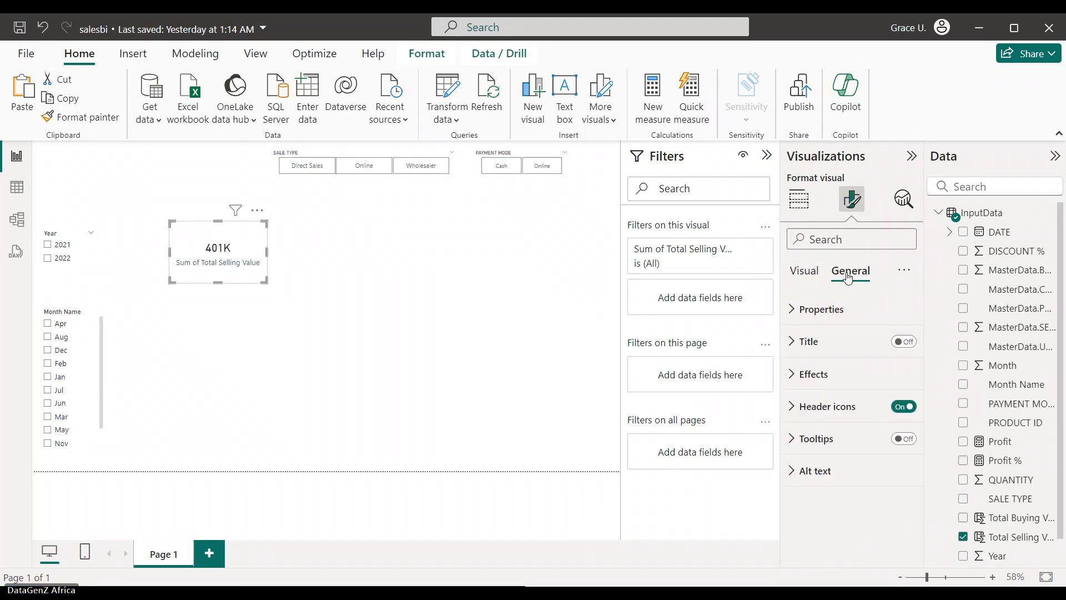
click(805, 272)
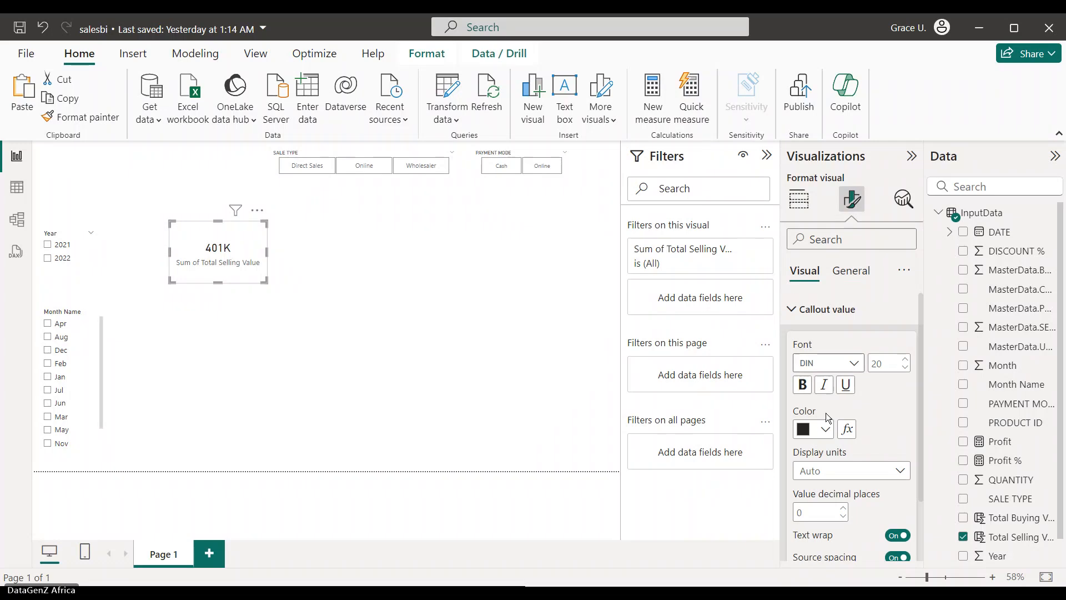
click(799, 198)
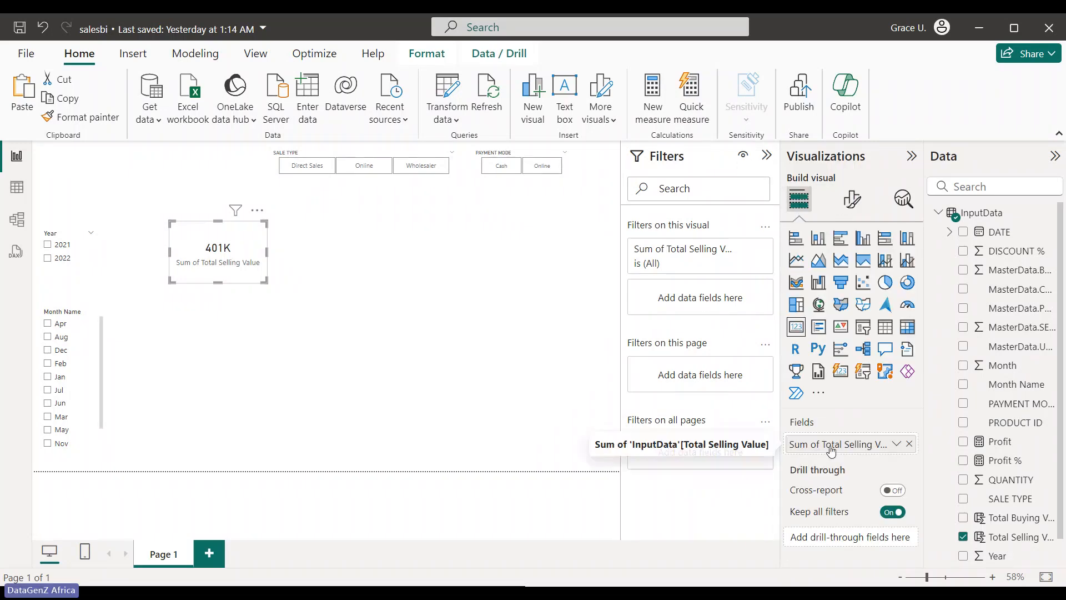
Rename the card's Sum of Total Selling Value field to "Total Sales" for this visual.
double_click(831, 447)
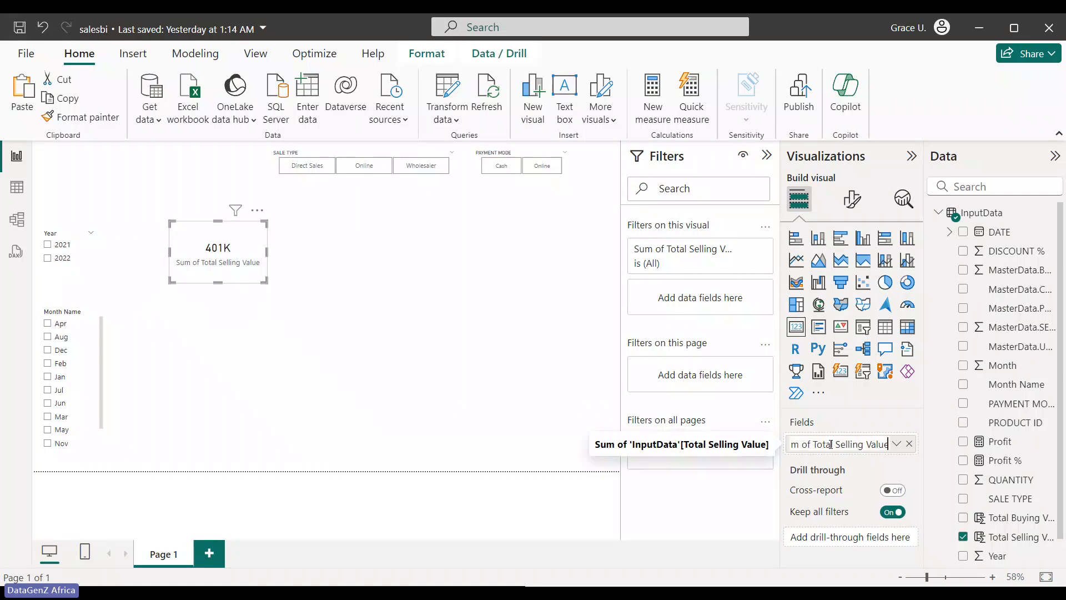
drag(888, 444, 766, 446)
key(BackSpace)
text(Total)
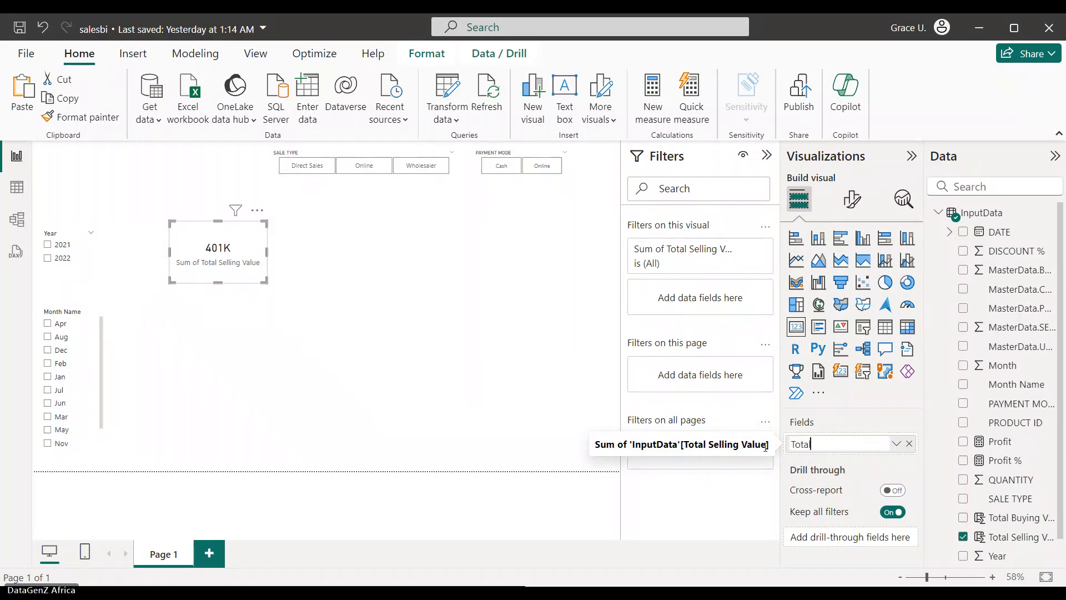
text( Sales)
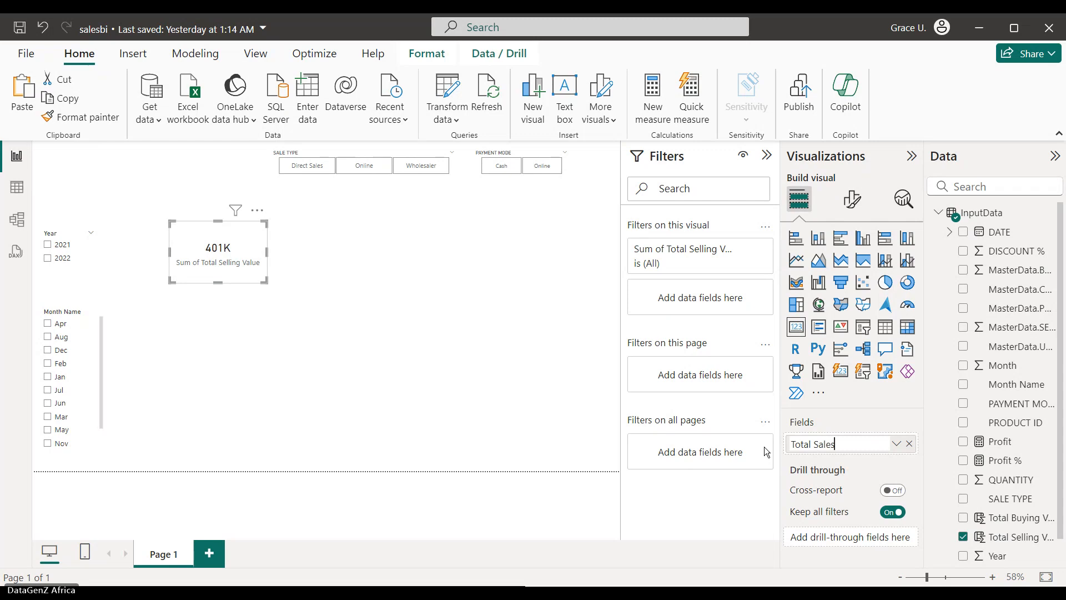
key(Return)
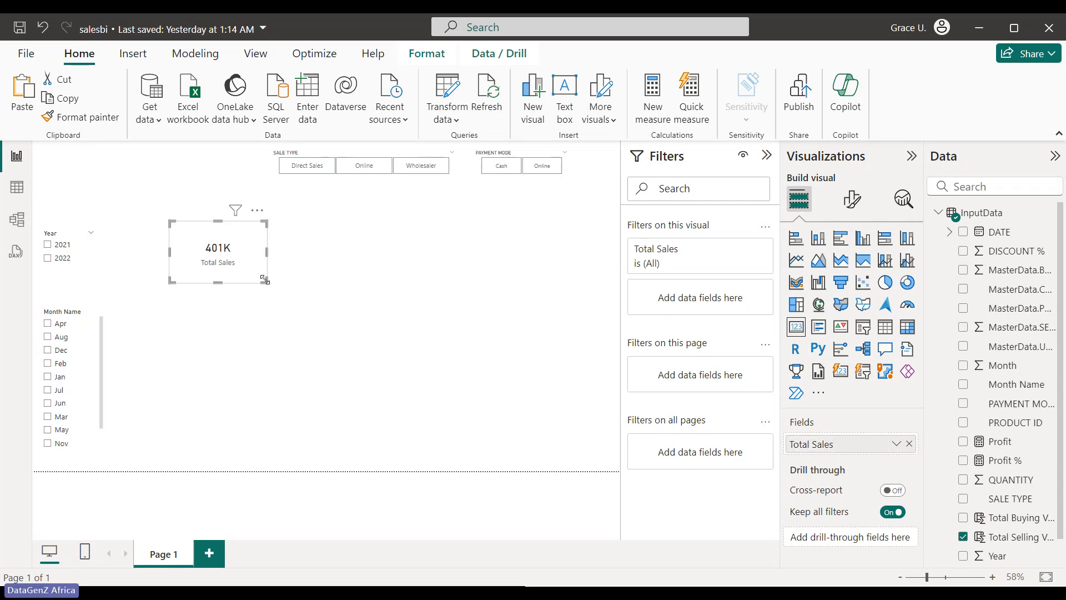
Shrink the Total Sales card to fit its shorter label and move it closer to the Year slicer.
drag(265, 279, 228, 263)
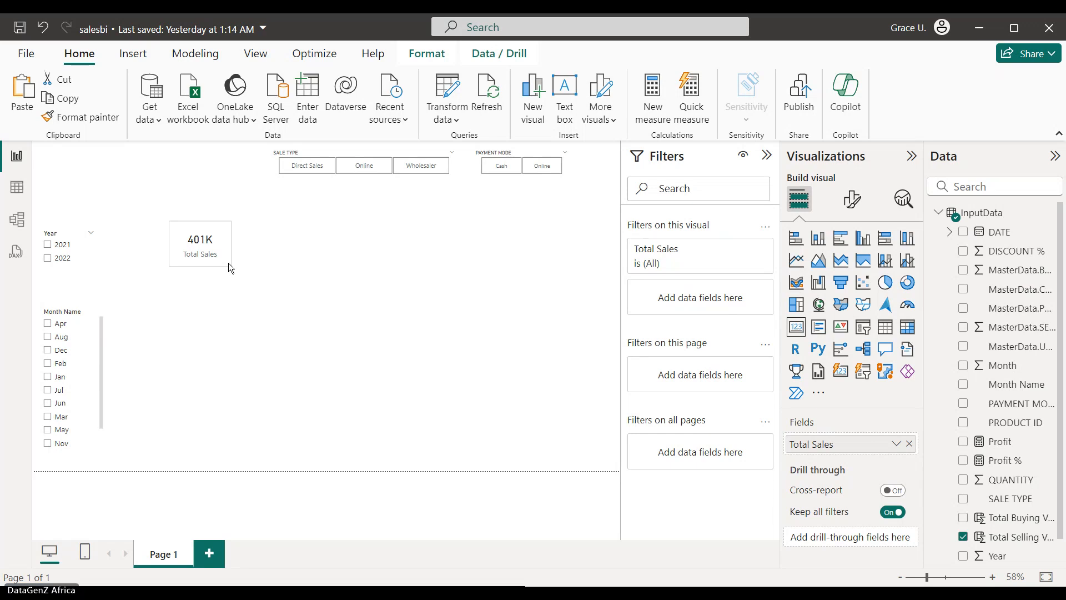
click(204, 305)
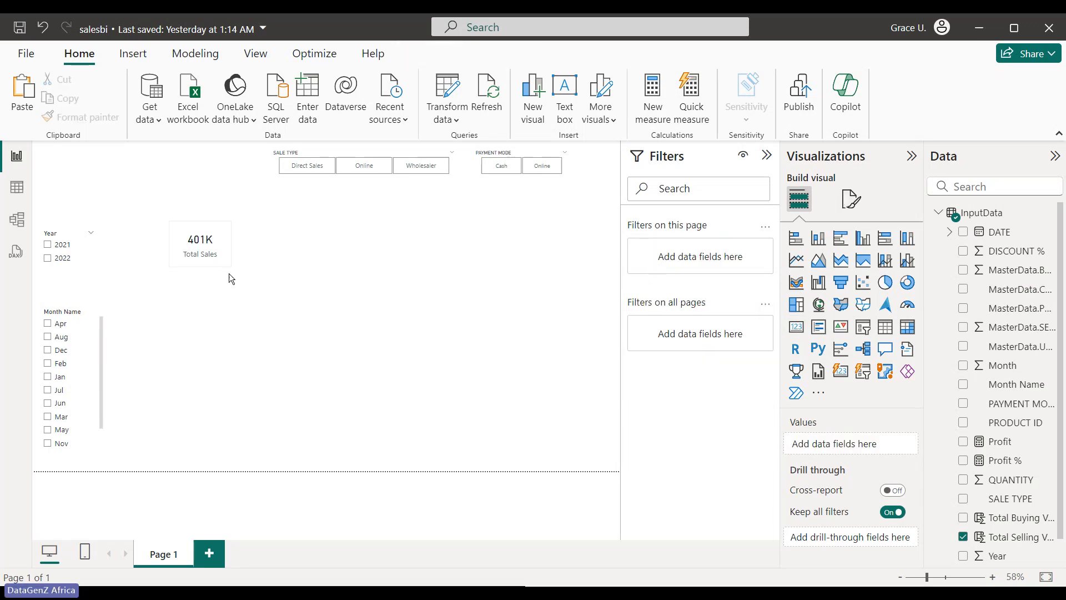
click(216, 254)
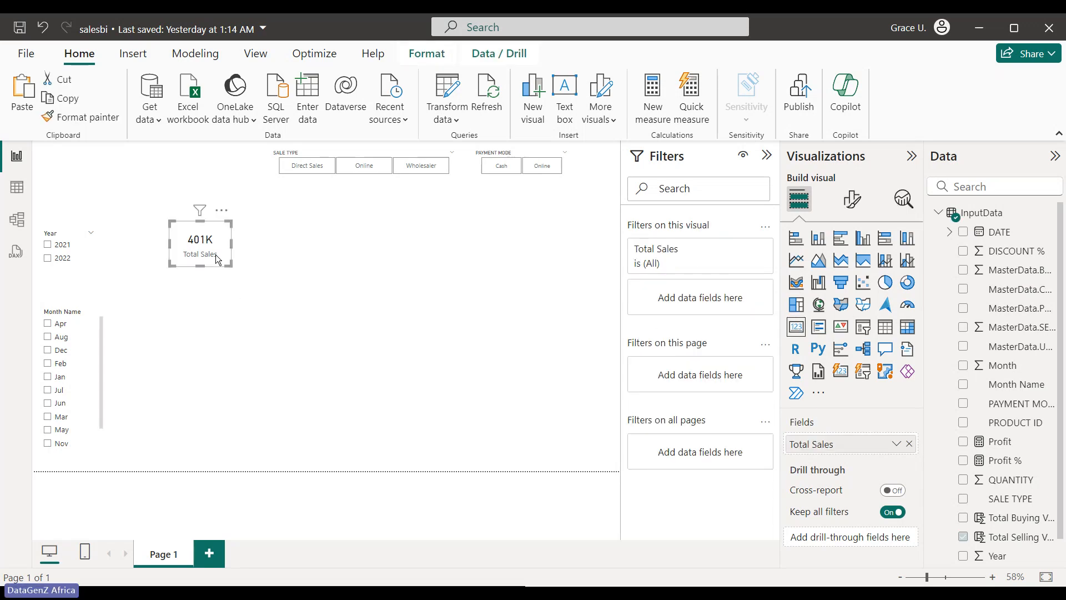
drag(201, 257, 186, 264)
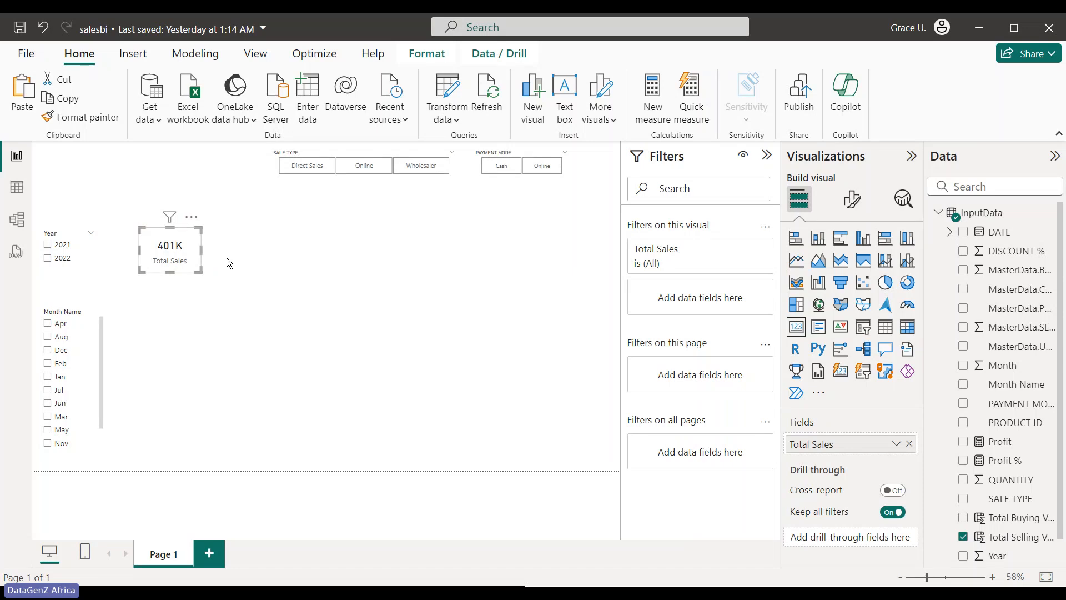
click(227, 259)
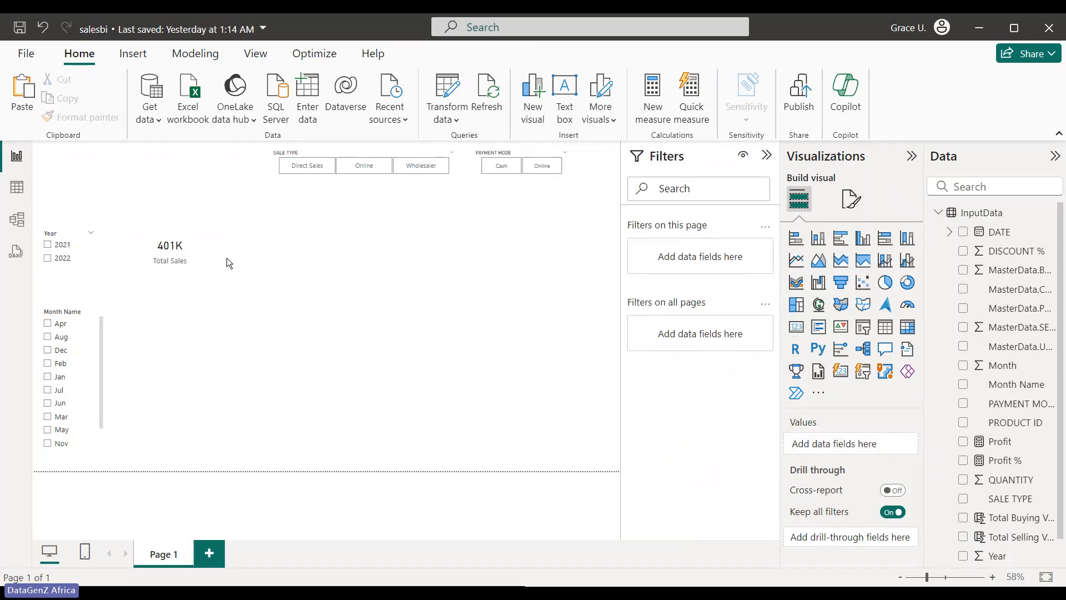
Paste eight copies of the Total Sales card onto the report page.
key(ctrl+v)
key(ctrl+v)
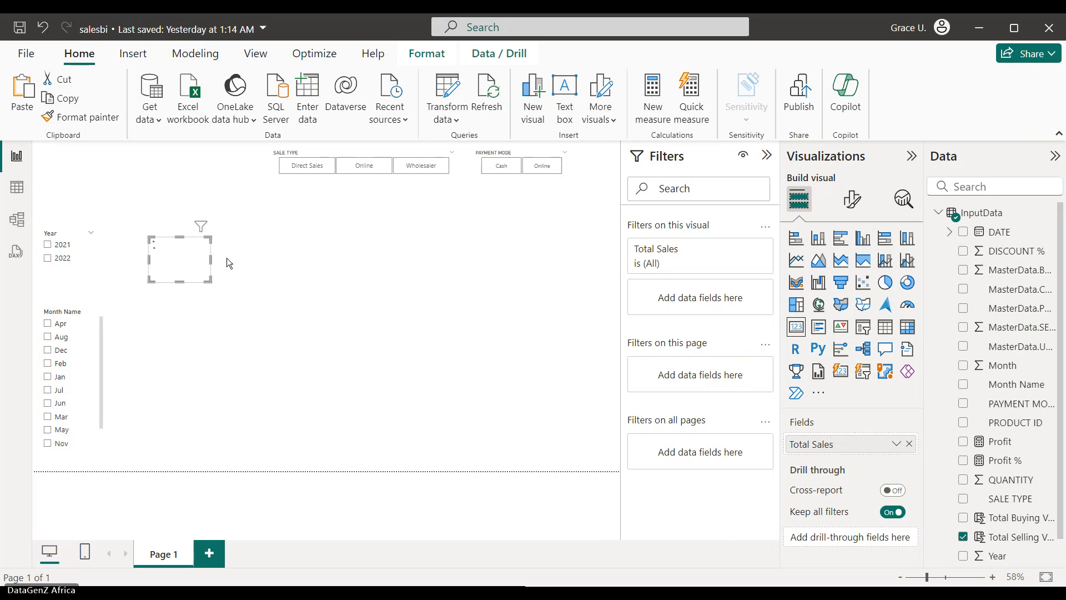
key(ctrl+v)
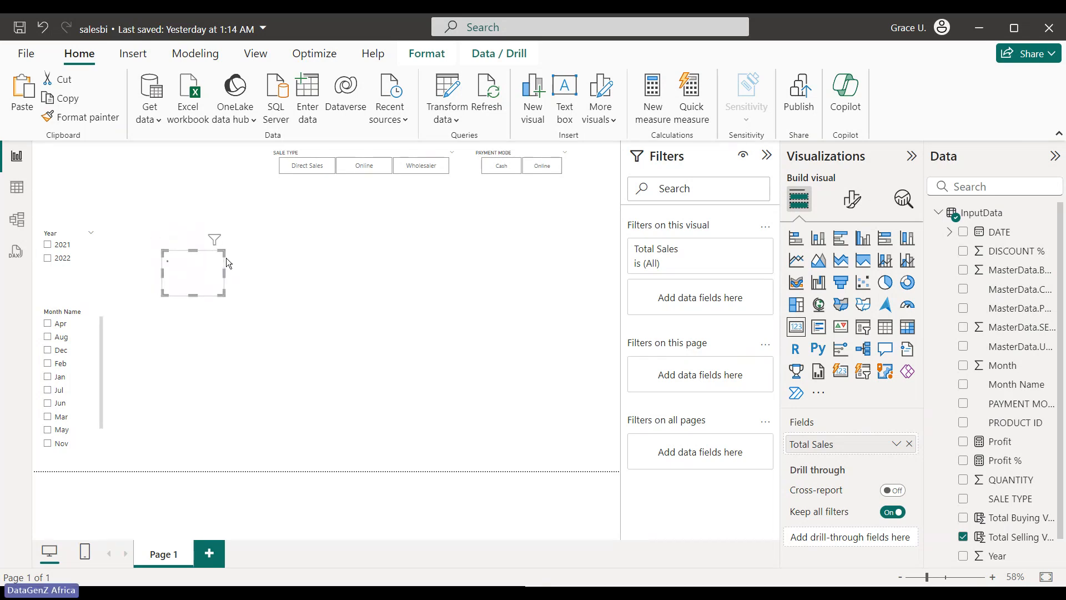
key(ctrl+v)
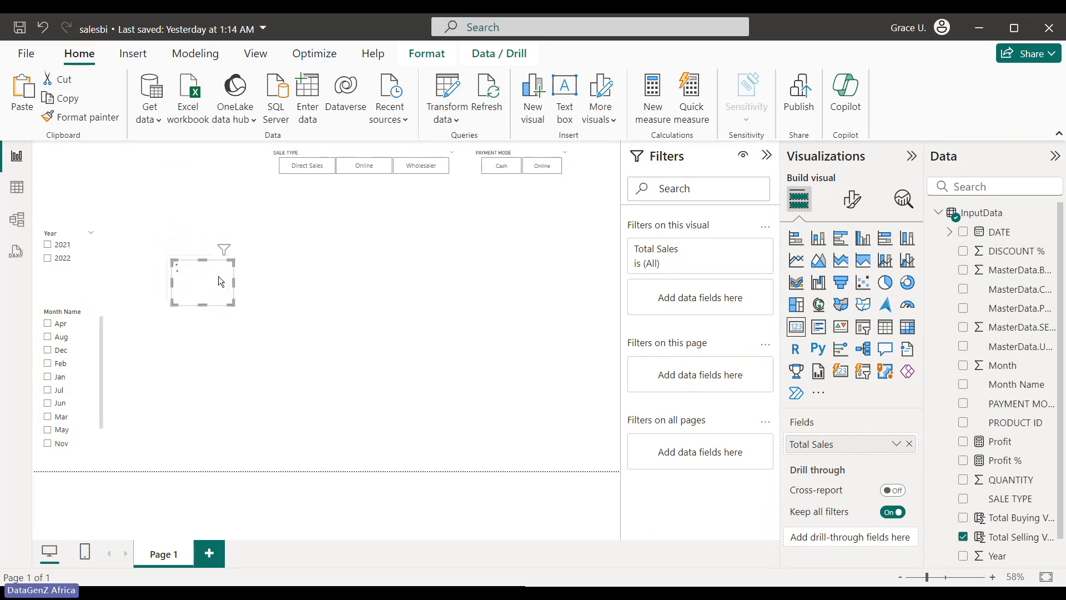
key(ctrl+v)
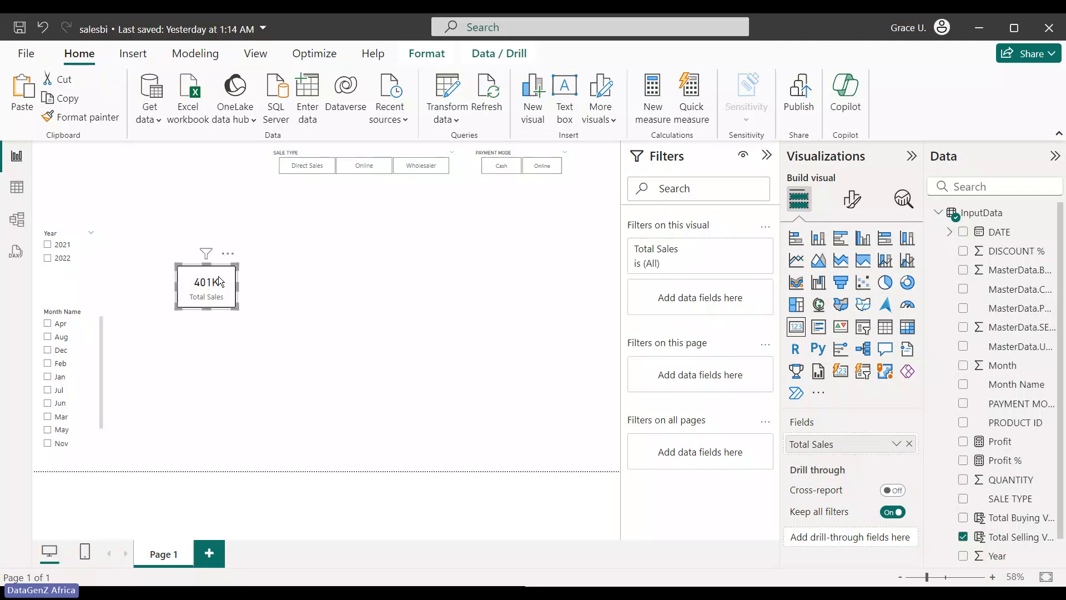
Arrange six of the card copies in two rows of three beneath the SALE TYPE and PAYMENT MODE slicers.
drag(220, 279, 493, 222)
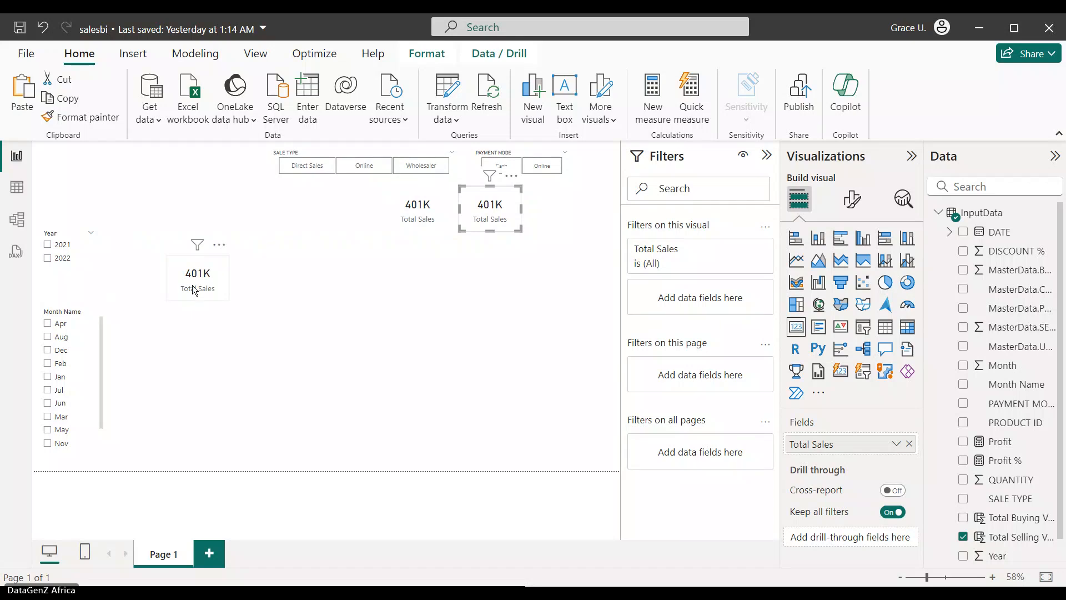
drag(585, 224, 555, 220)
drag(195, 276, 423, 266)
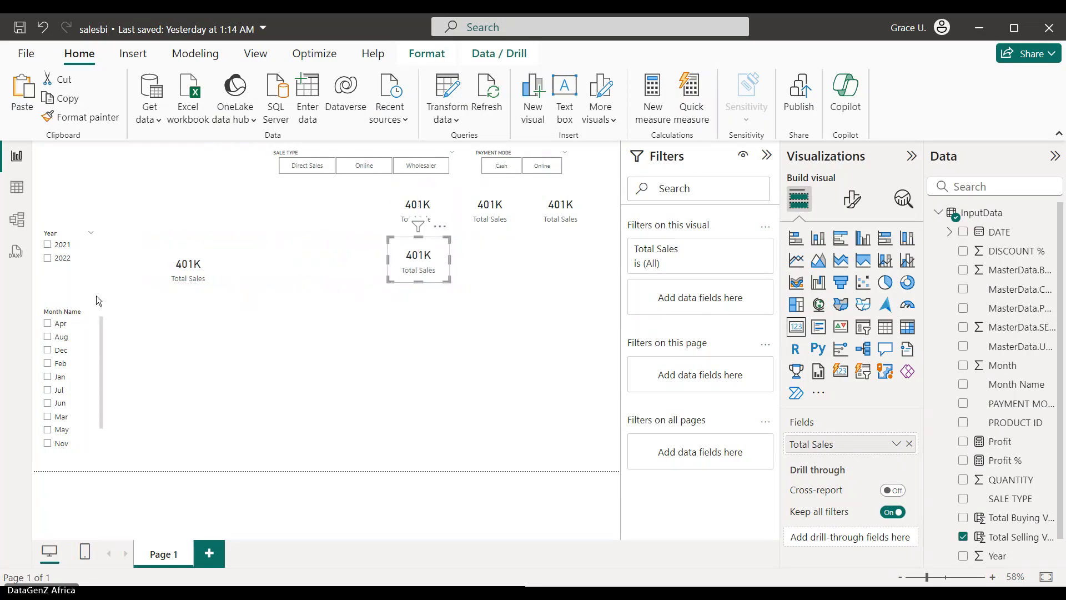
drag(152, 267, 559, 269)
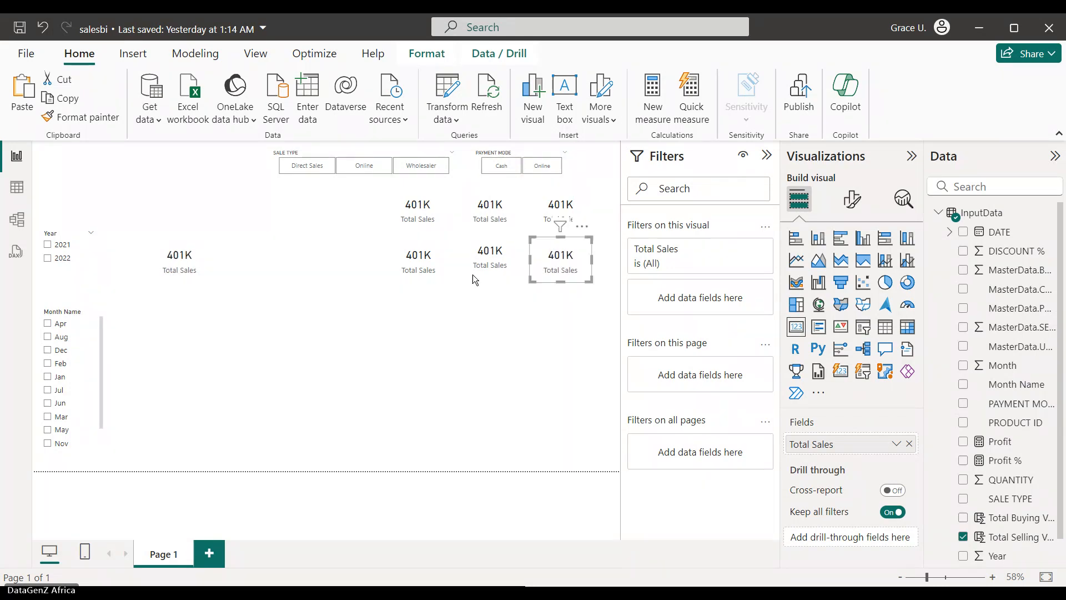
Place one remaining copy beside the original Total Sales card and another beneath it, then align the upper pair next to the Year slicer.
drag(179, 274, 261, 271)
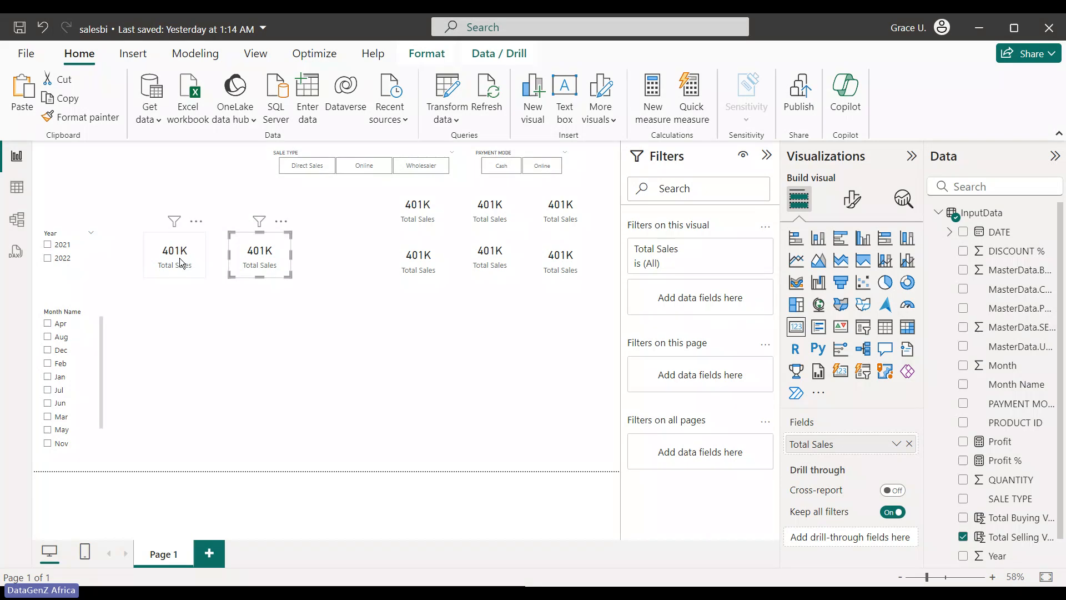
drag(179, 259, 178, 316)
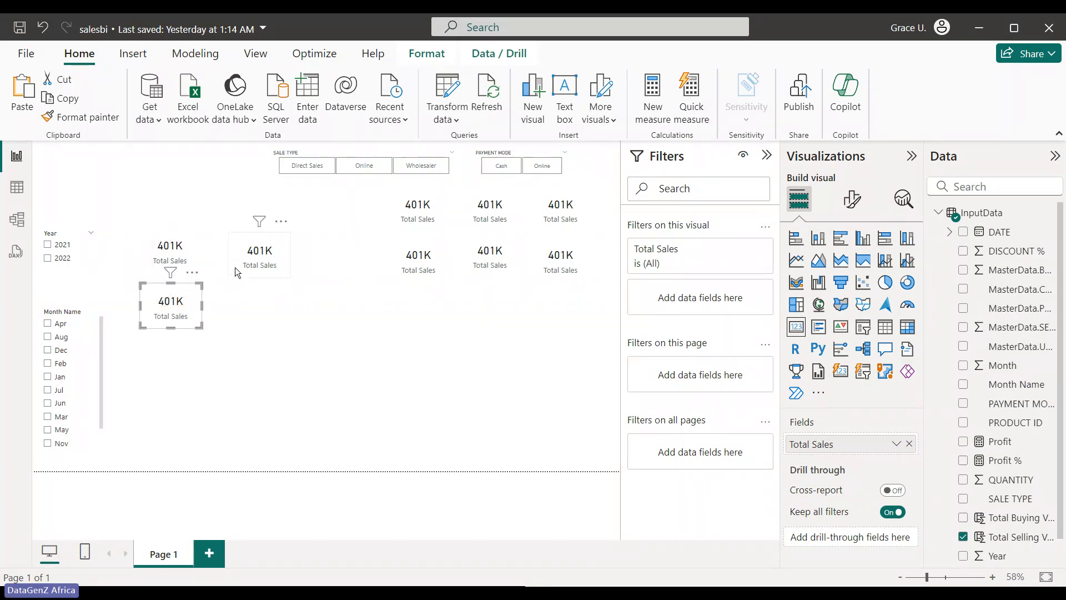
drag(270, 265, 248, 261)
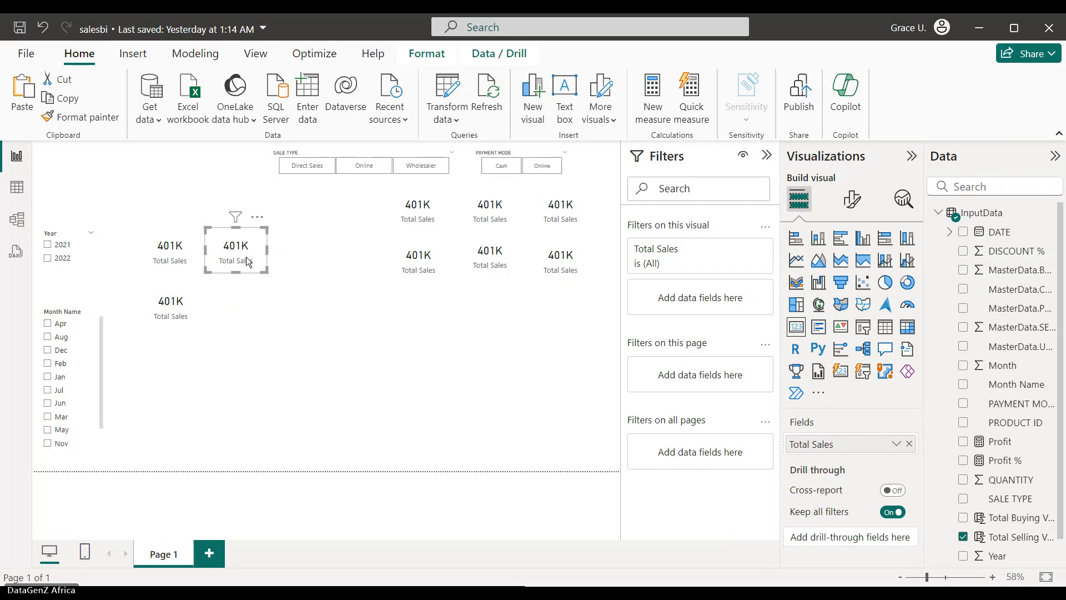
mouse_move(176, 252)
mouse_down()
mouse_move(145, 246)
mouse_move(158, 247)
mouse_up()
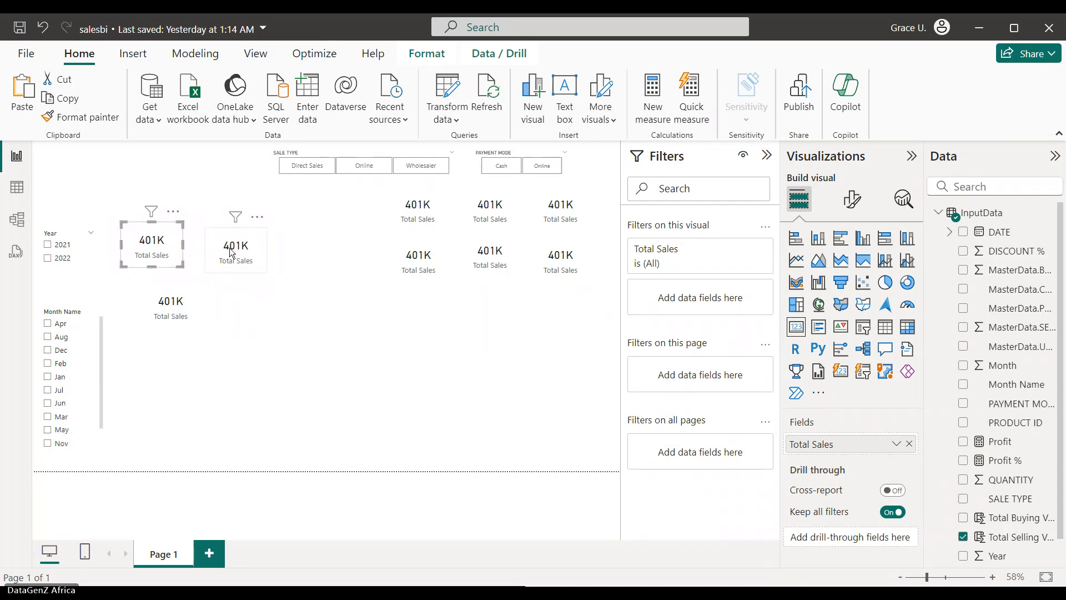
drag(229, 251, 227, 246)
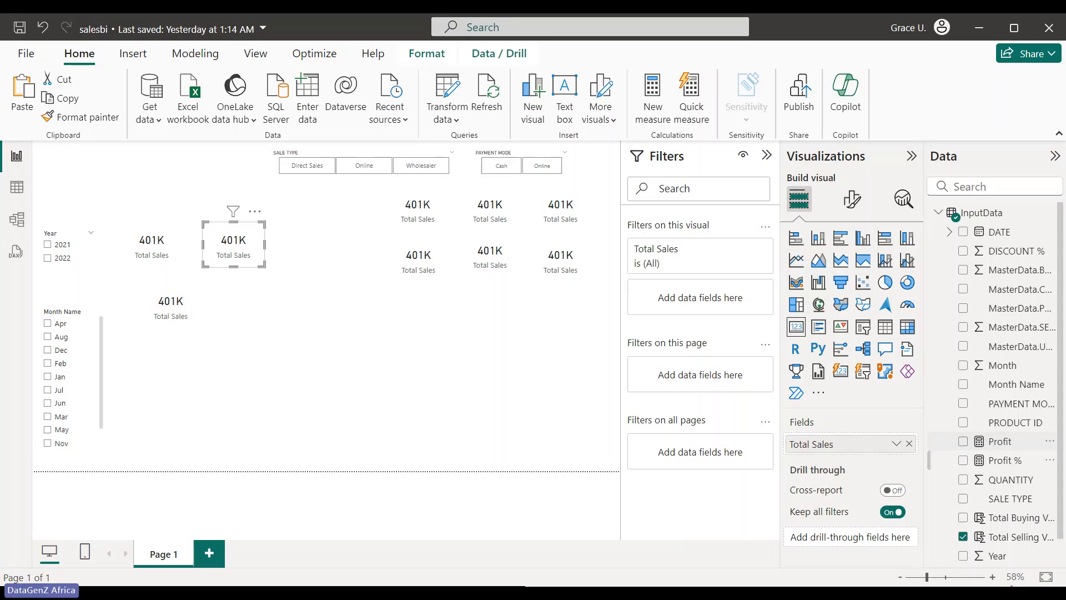
Replace Total Selling Value with Profit in the card beside Total Sales and move it closer to that card.
click(963, 536)
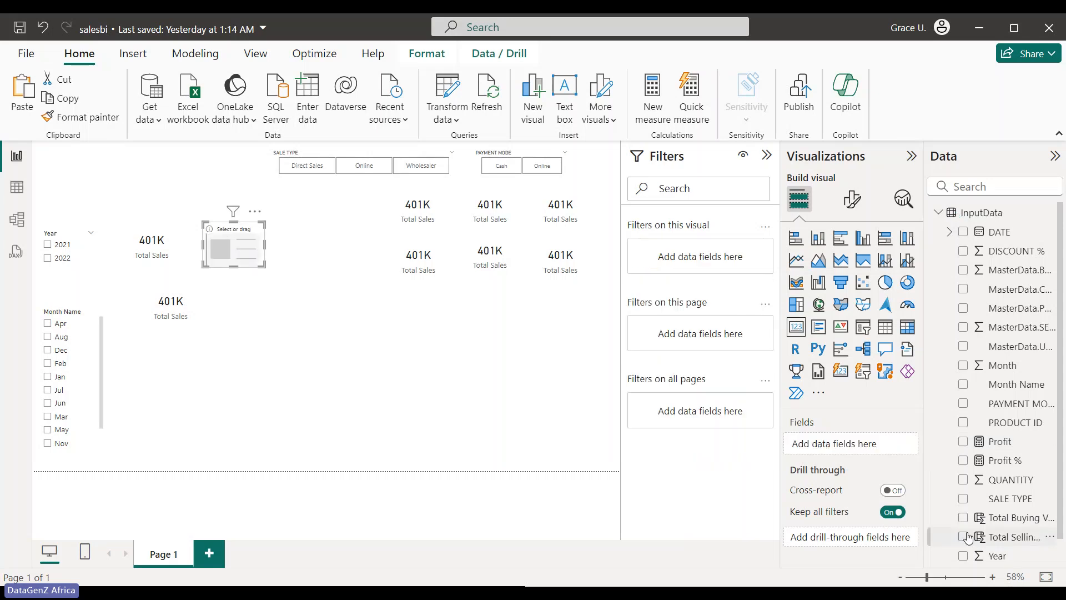
click(963, 441)
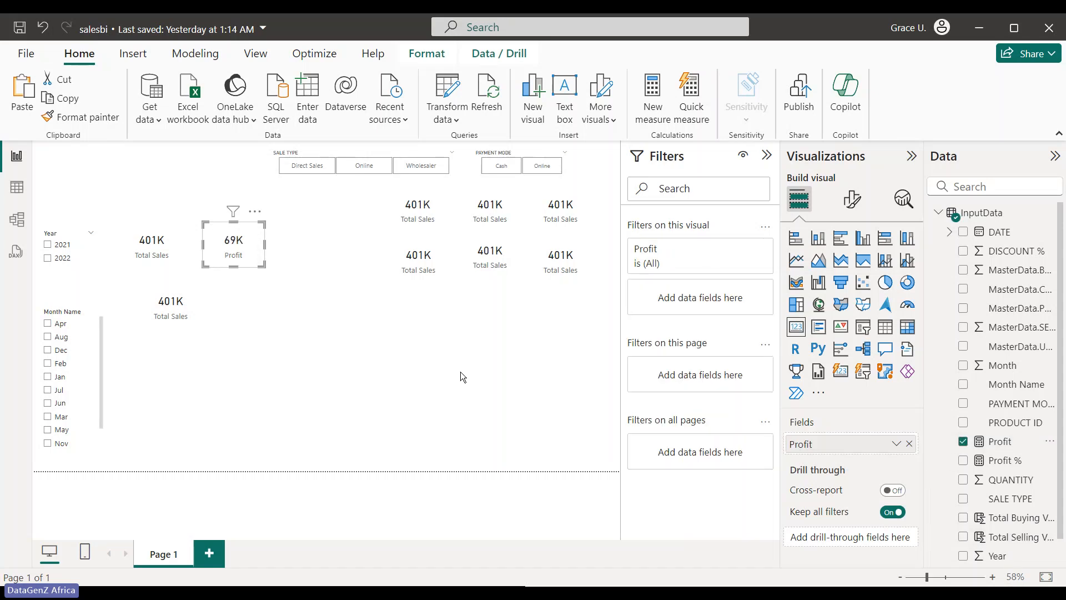
drag(244, 240, 227, 239)
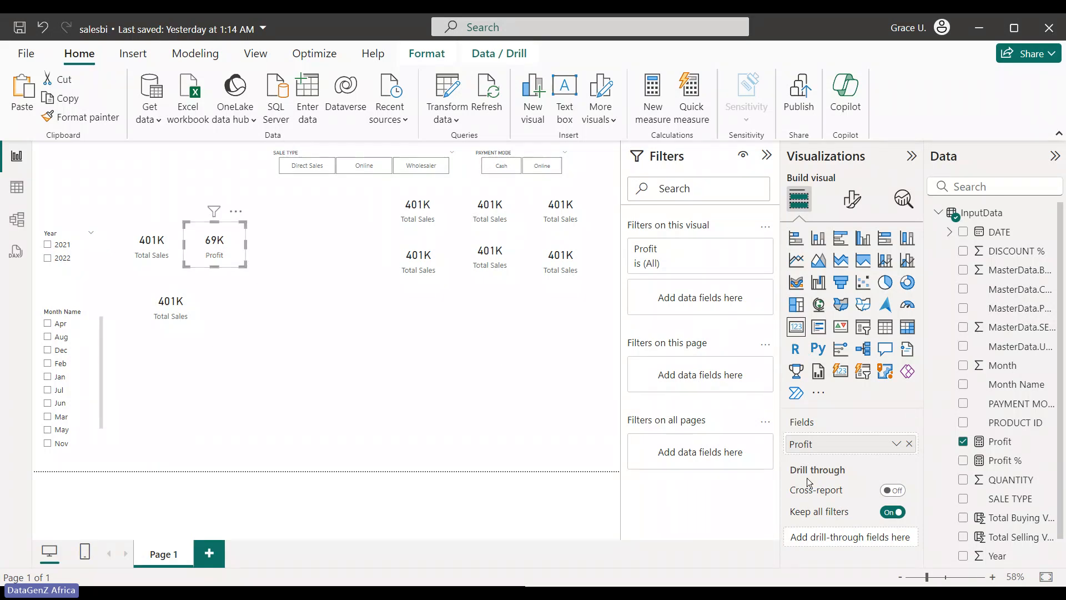
Move the lower card copy beside the Profit card and replace its Total Selling Value field with Profit %.
drag(173, 317, 288, 254)
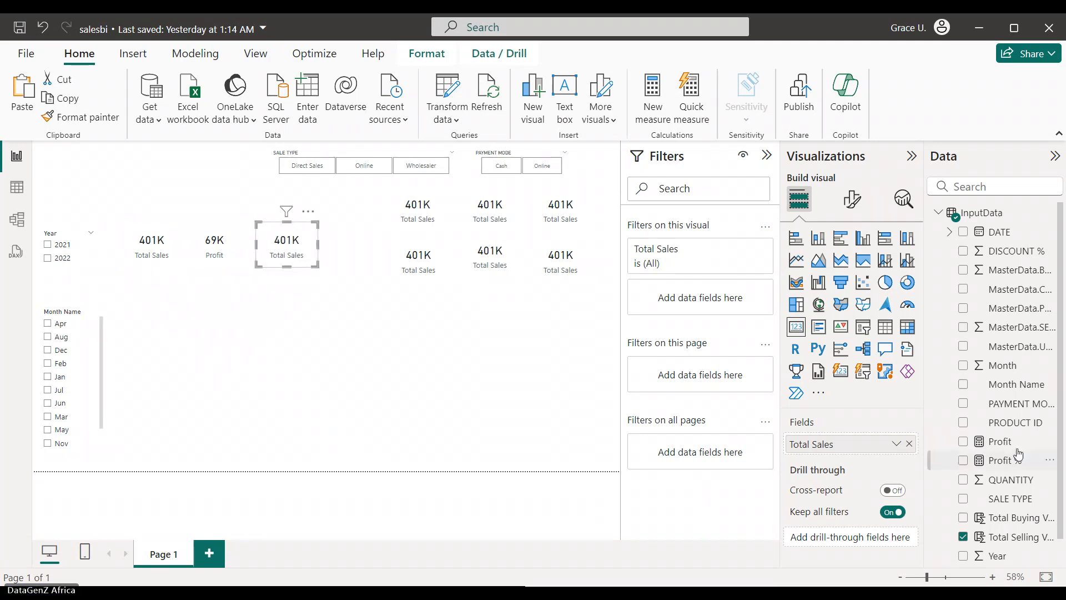
click(963, 537)
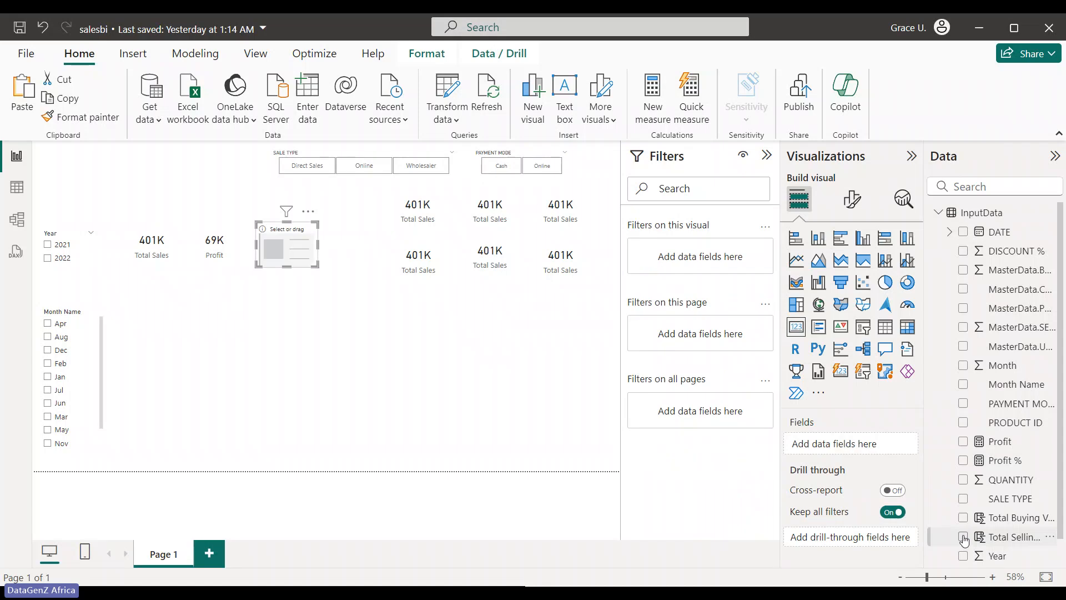
click(963, 460)
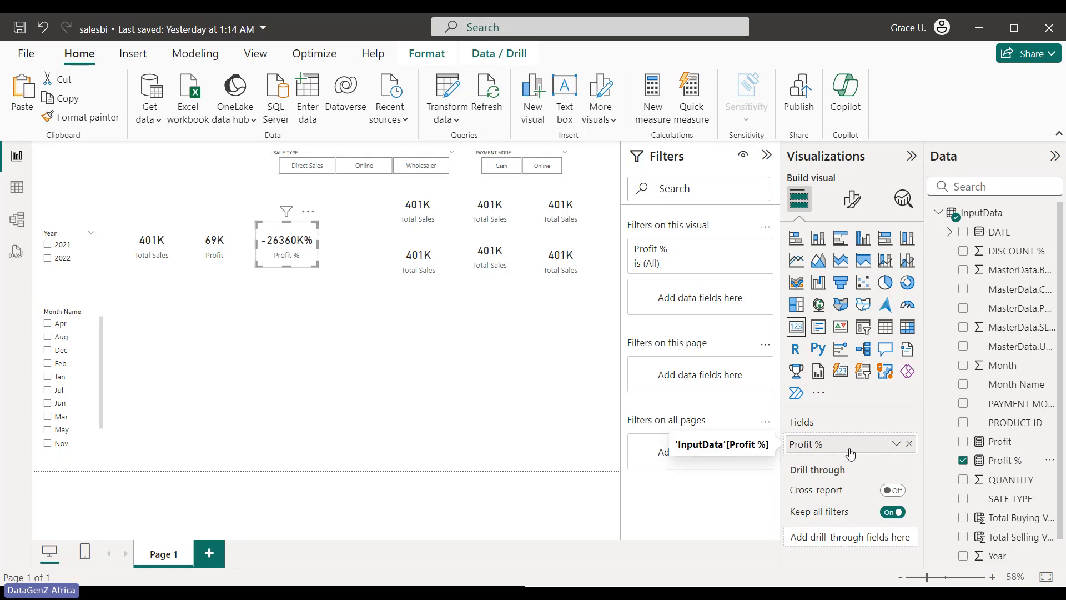
click(894, 445)
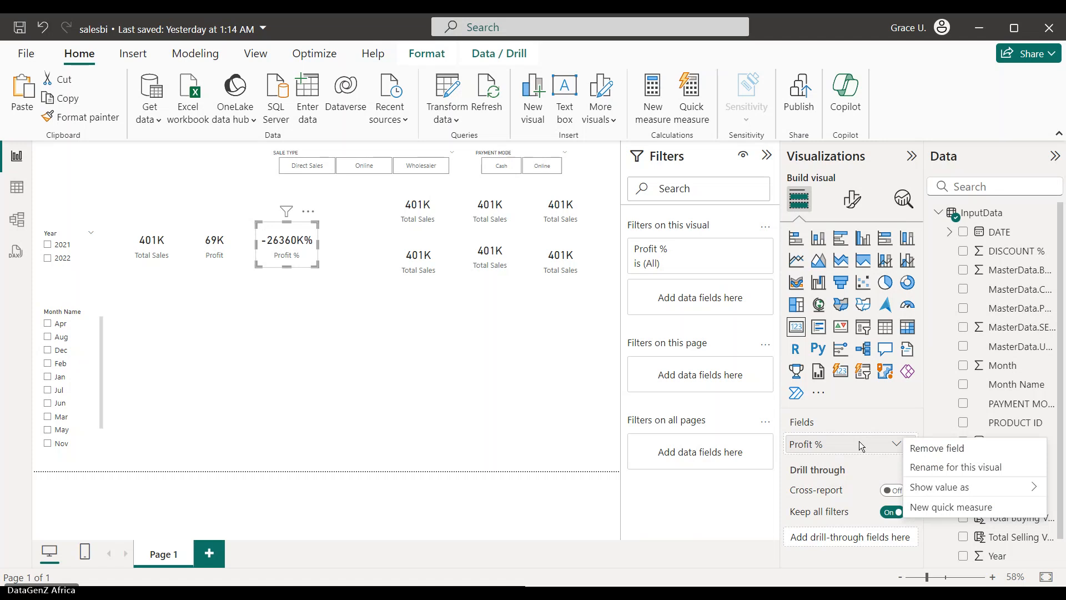
click(859, 441)
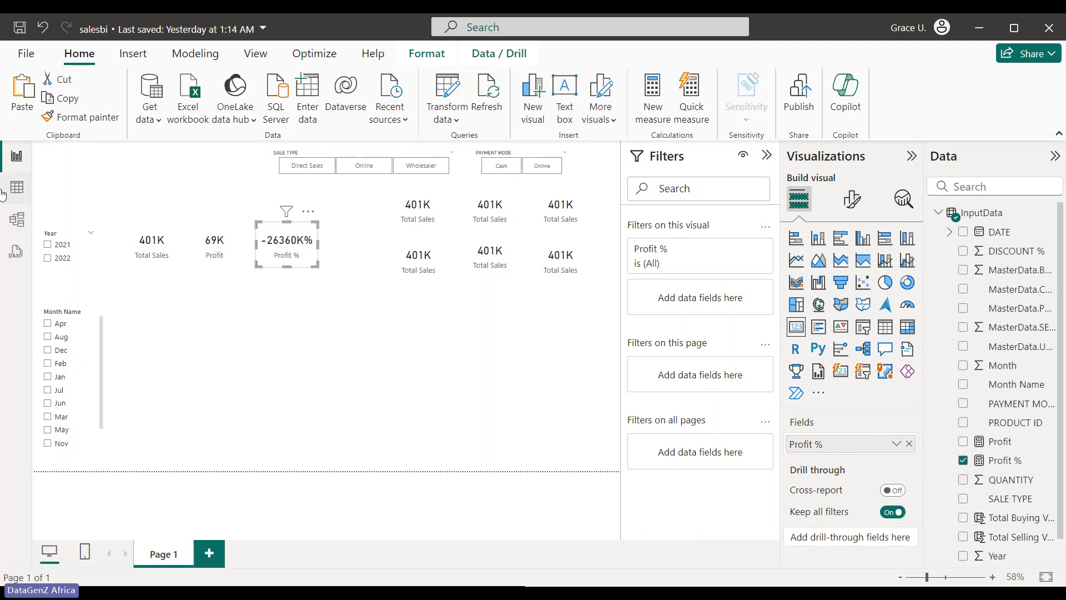
Correct the InputData table's Profit % measure to [Profit] / SUM(InputData[Total Buying Value]) and return to the report page.
click(22, 190)
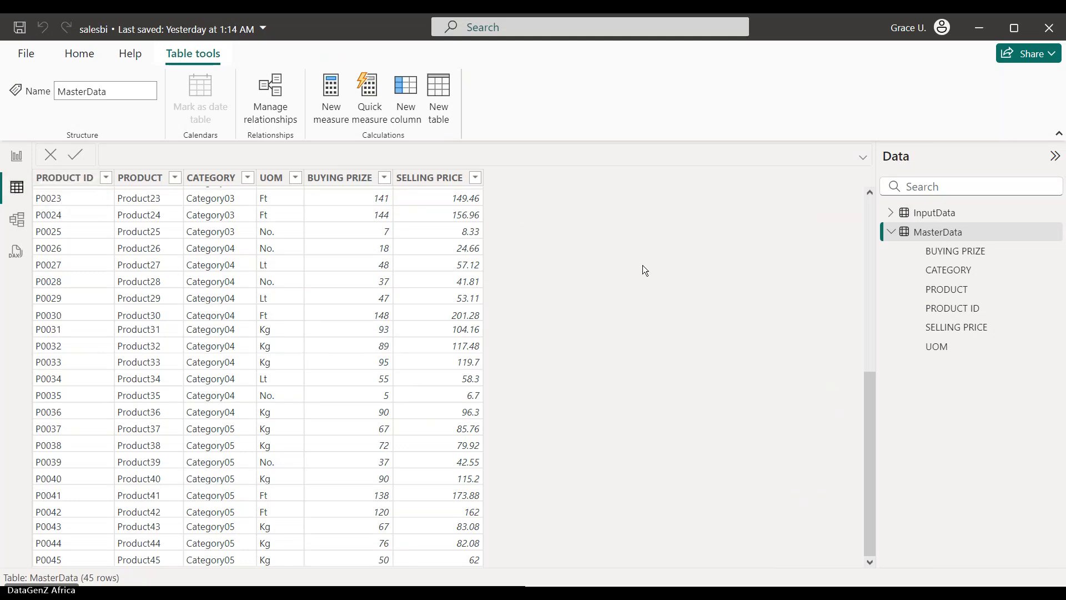
click(977, 237)
click(935, 215)
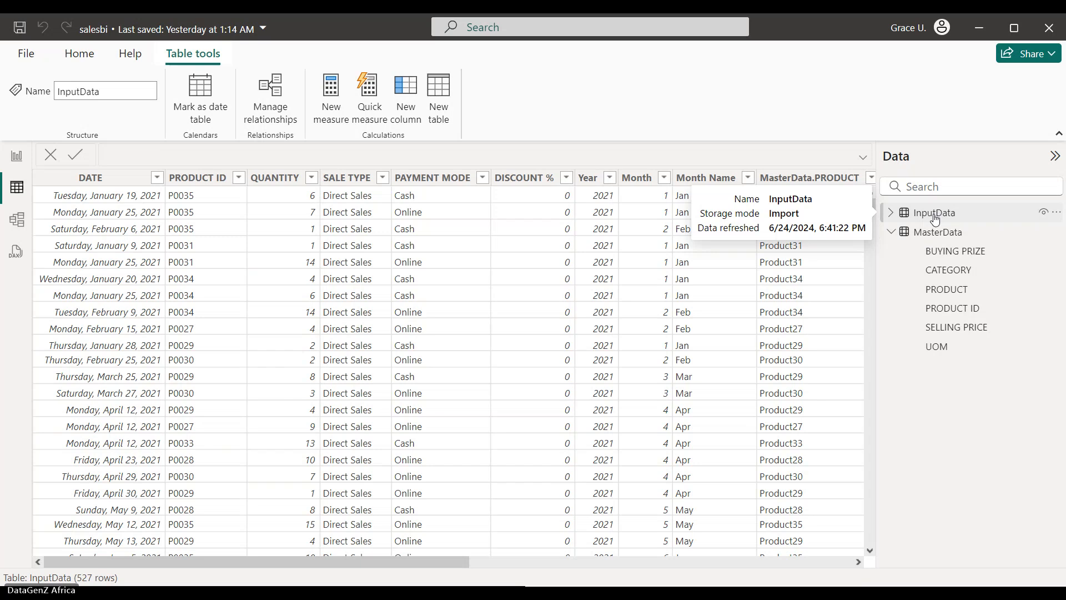
drag(435, 560, 716, 558)
click(889, 213)
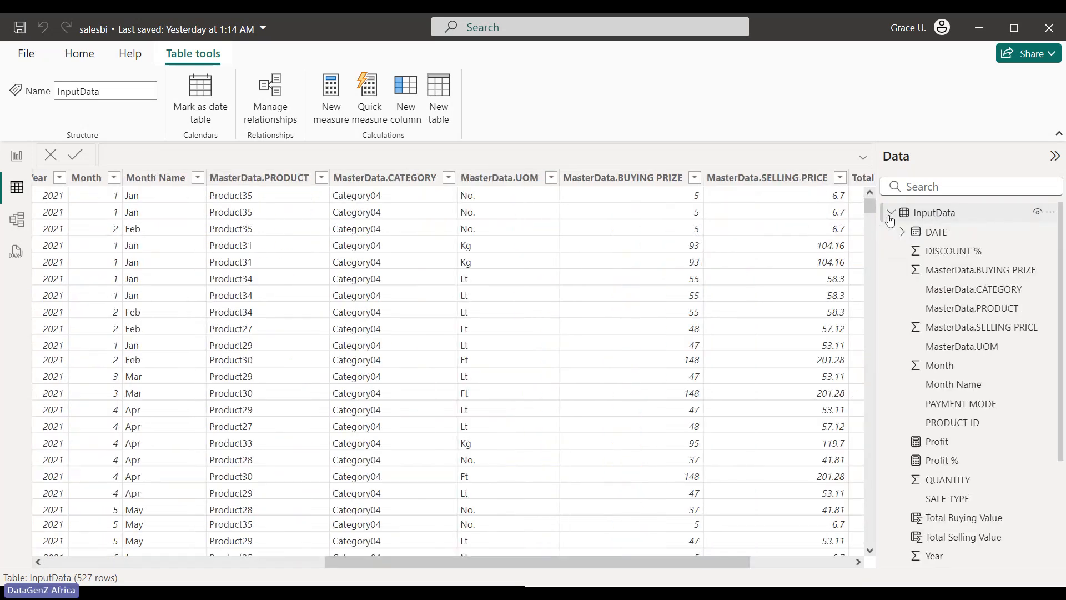
click(928, 462)
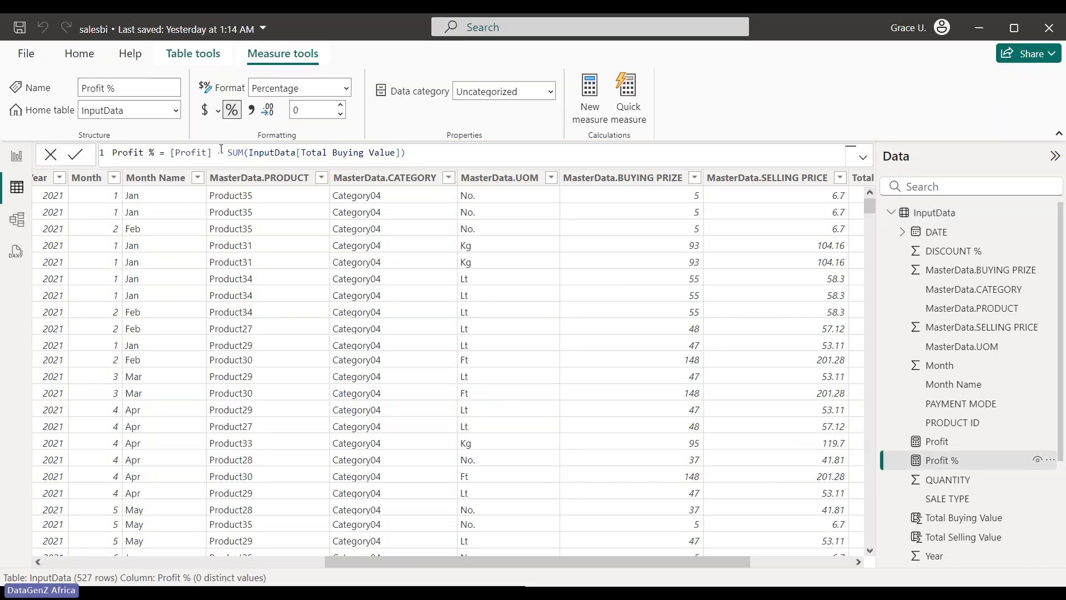
click(222, 151)
key(BackSpace)
text(/)
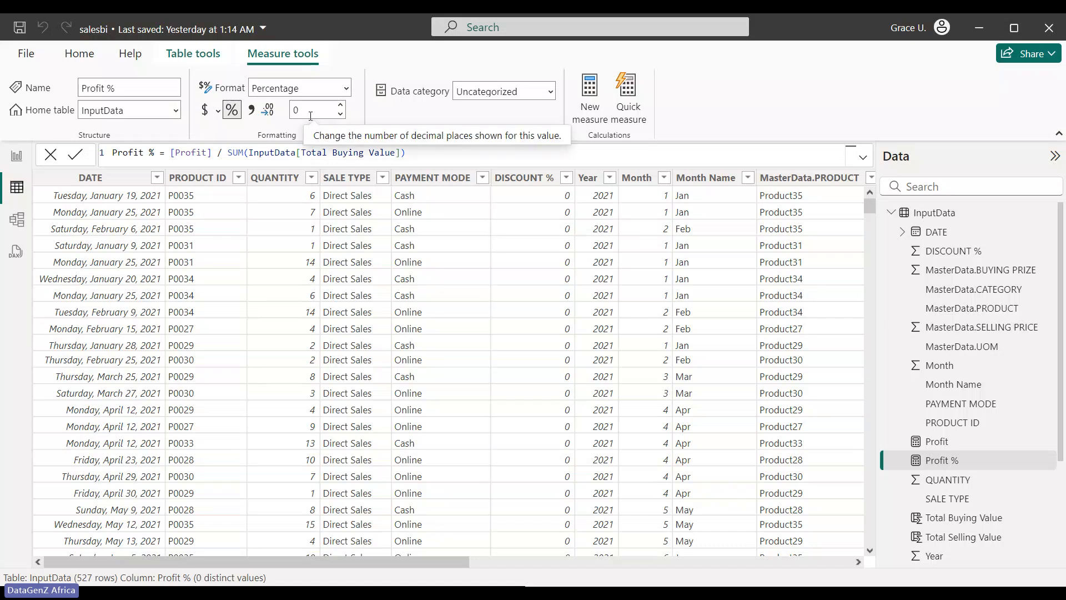
click(17, 158)
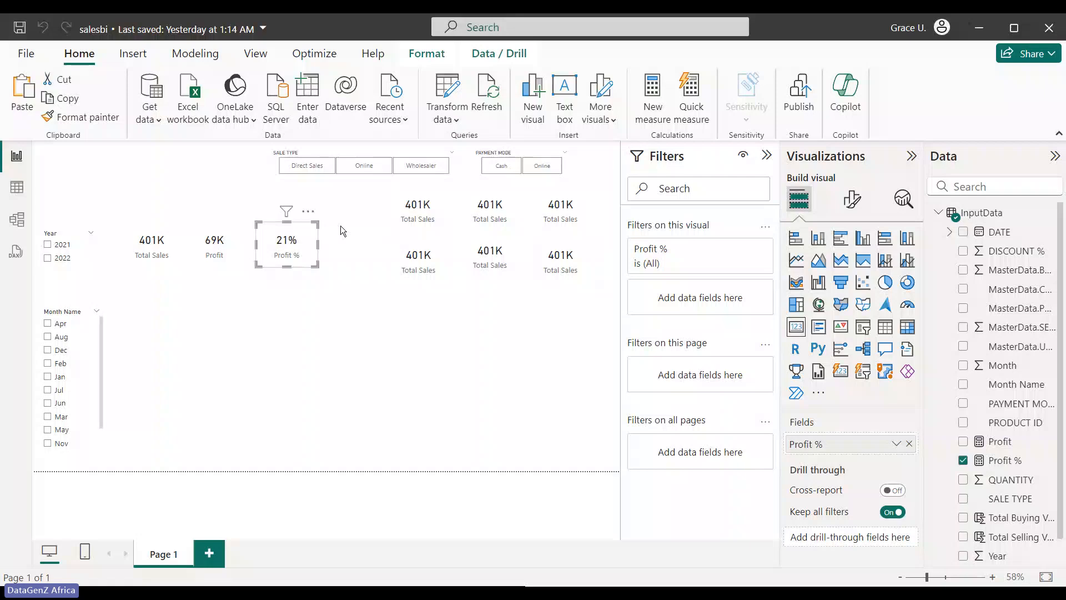
Move the Profit % card closer to the Profit card so the three summary cards sit evenly in one row.
drag(288, 242, 280, 247)
click(276, 248)
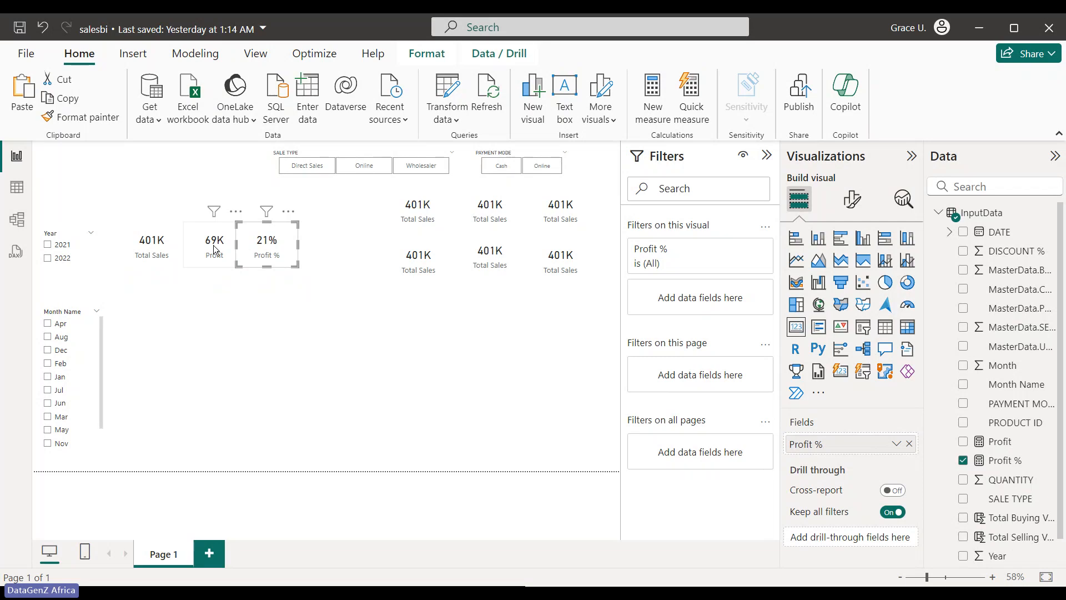
drag(225, 250, 216, 250)
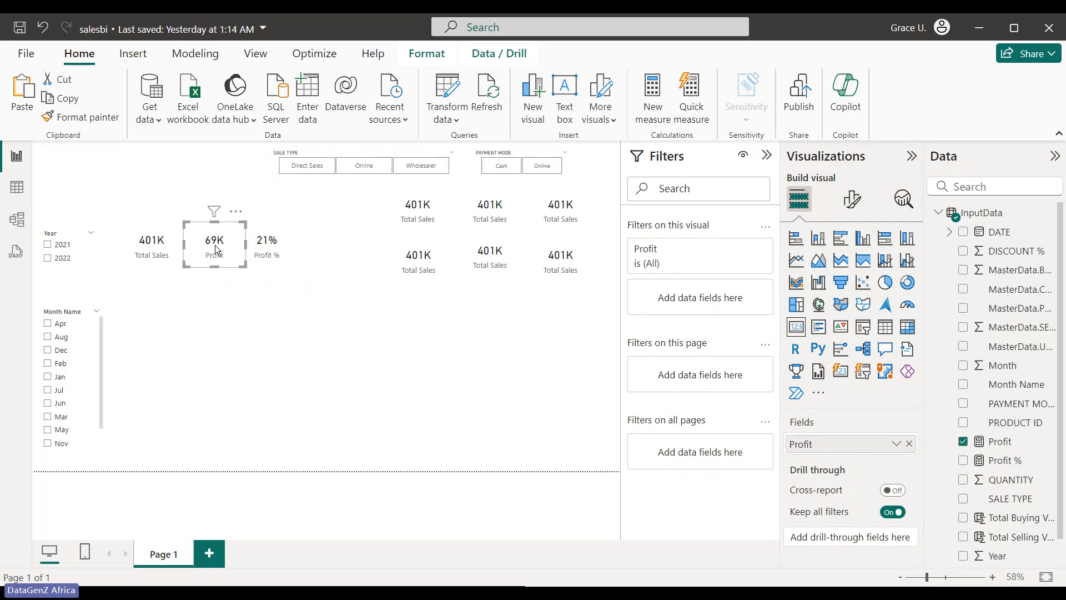
click(337, 262)
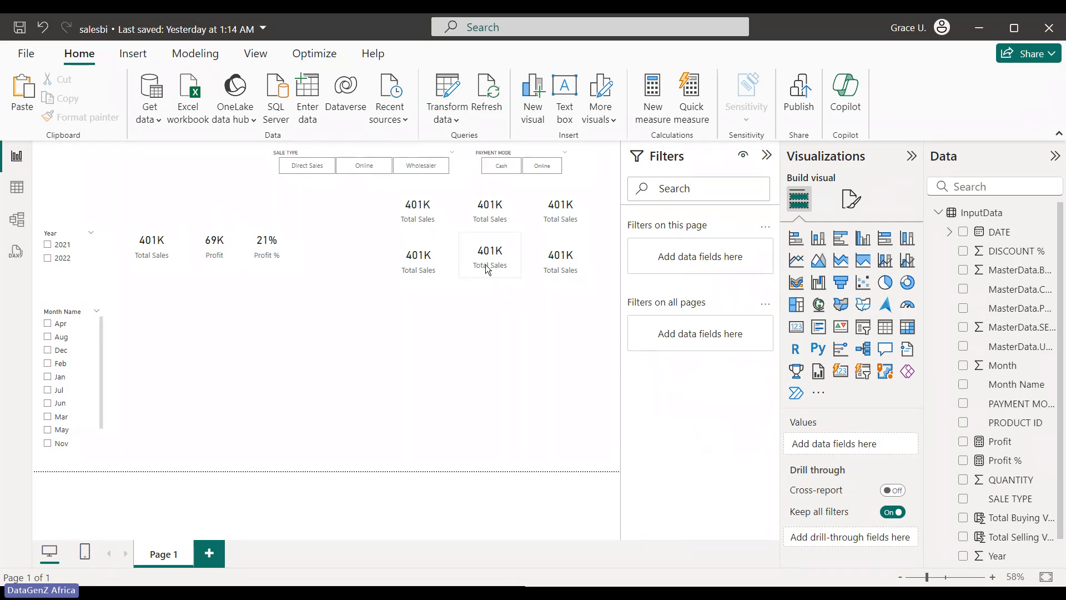
Check the next card requirements in the slides, then replace Total Selling Value with QUANTITY in the first upper-row Total Sales copy.
click(429, 217)
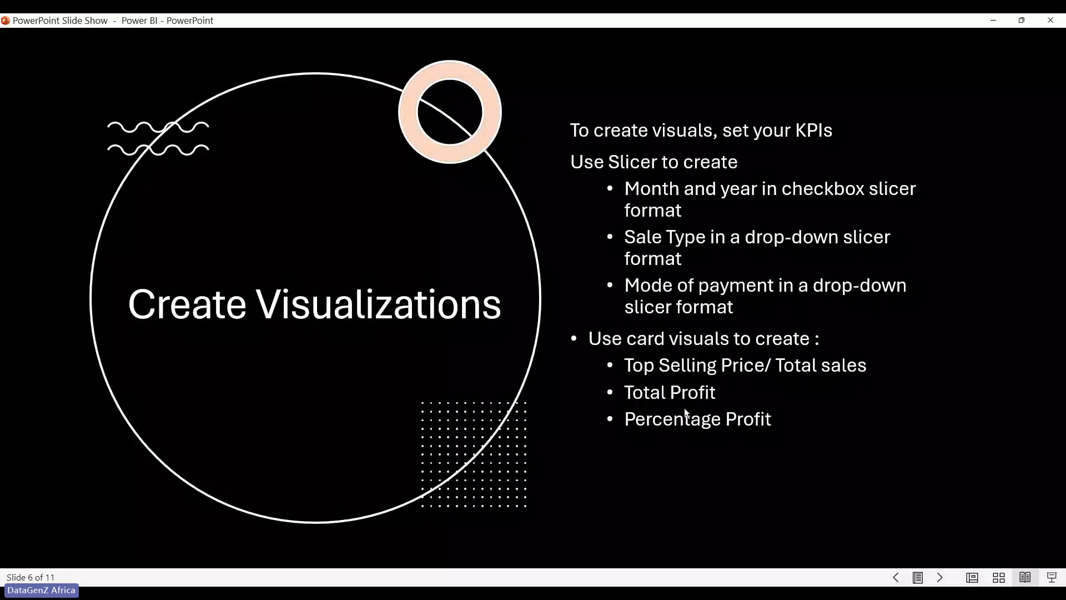
key(Right)
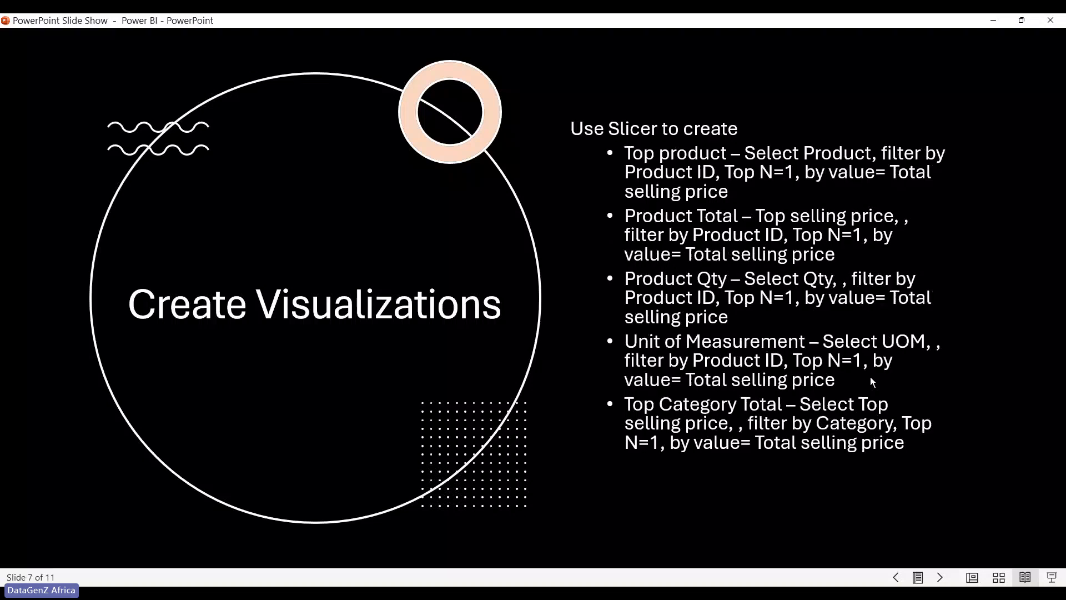
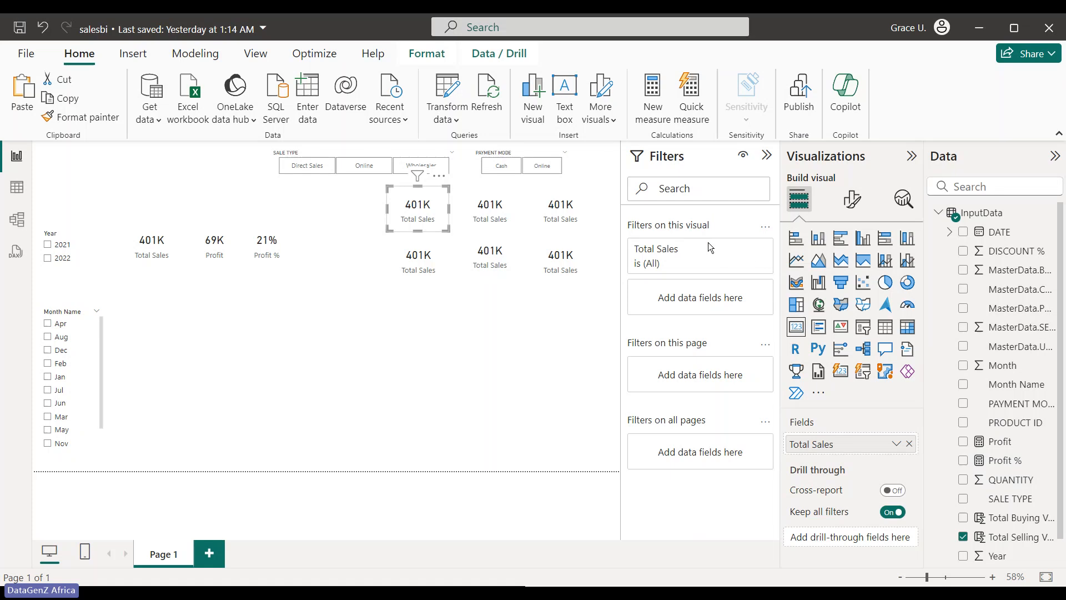
click(717, 271)
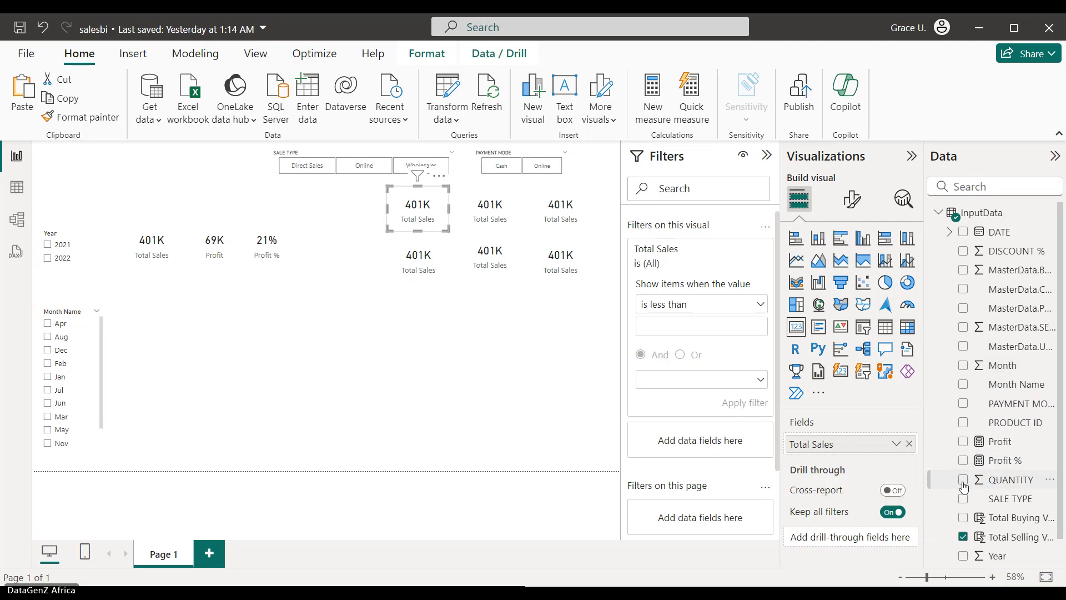
click(963, 537)
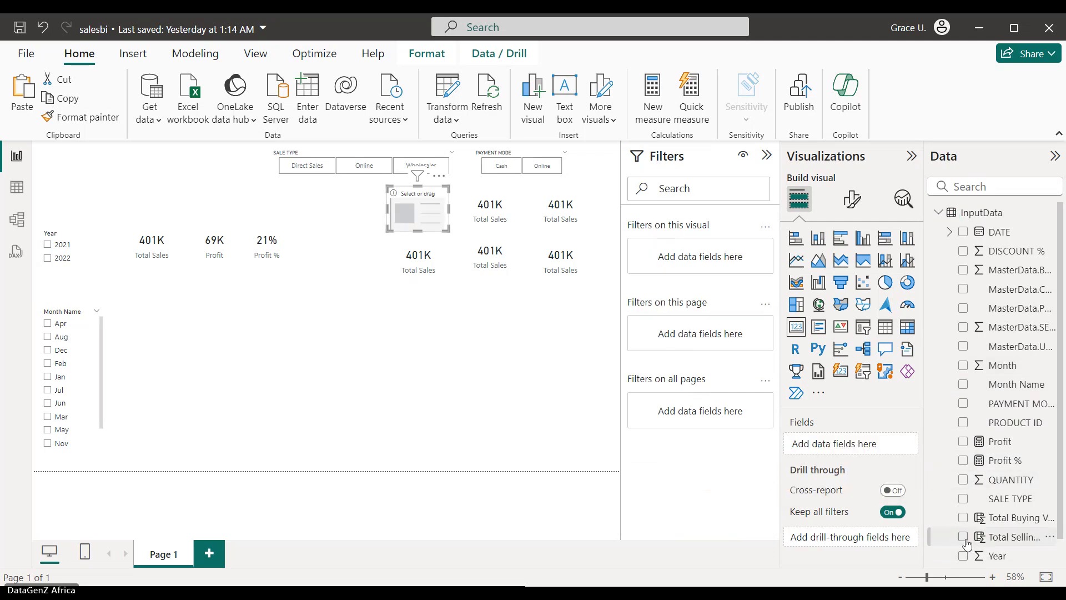
click(964, 482)
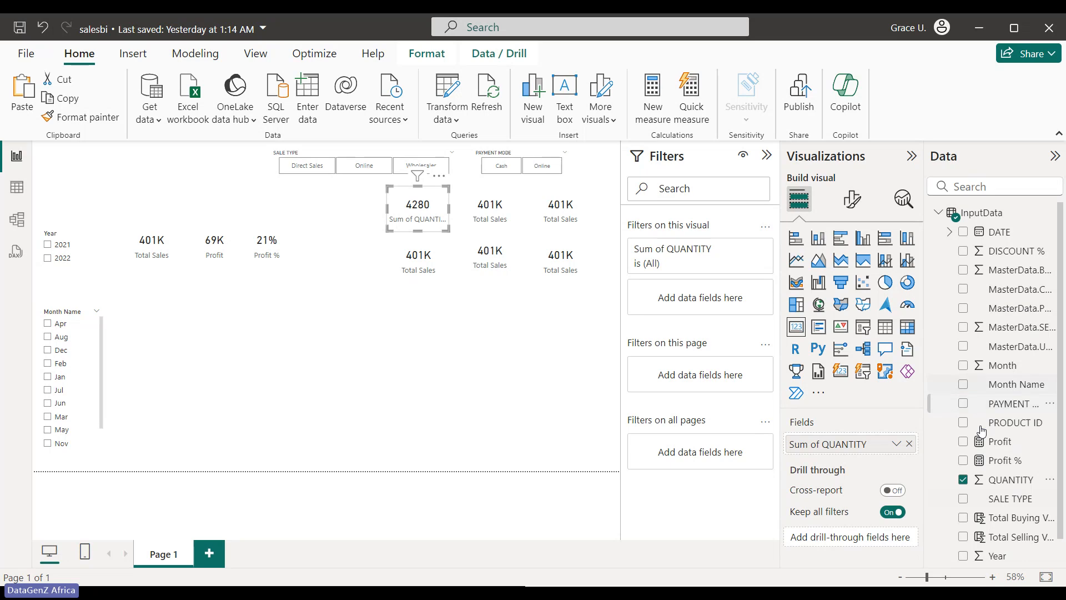
Filter the quantity card by PRODUCT ID with a Top N filter showing the top 1 by Total Selling Value.
drag(969, 429, 689, 268)
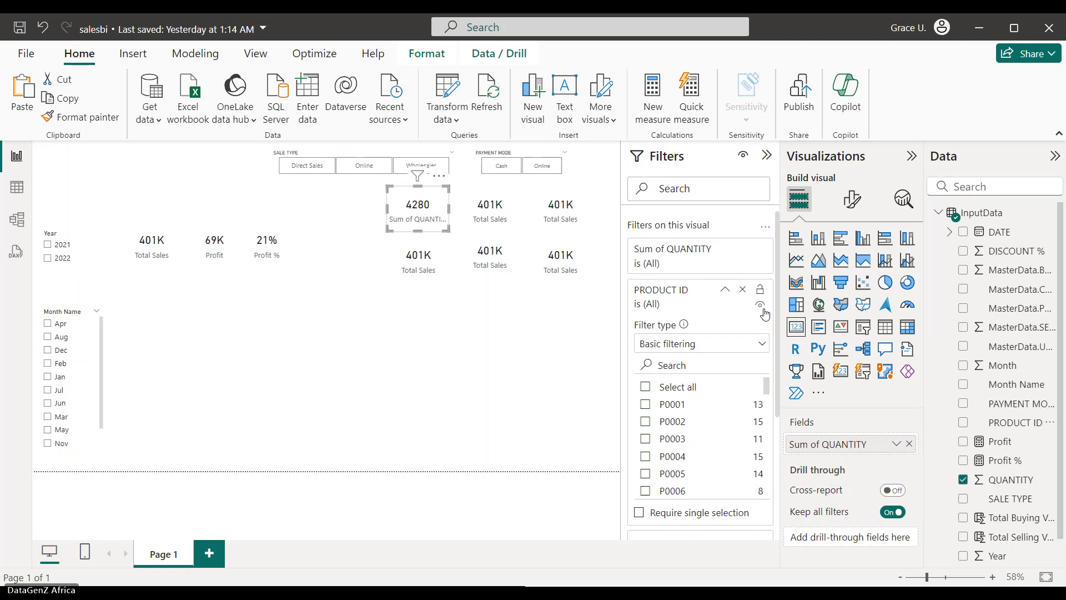
click(762, 344)
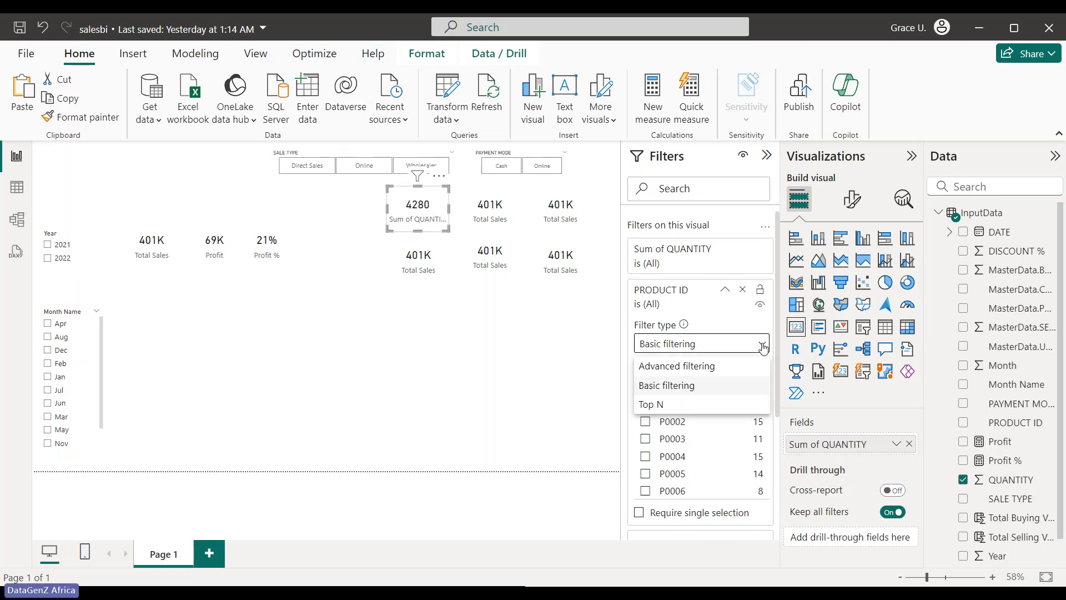
click(692, 411)
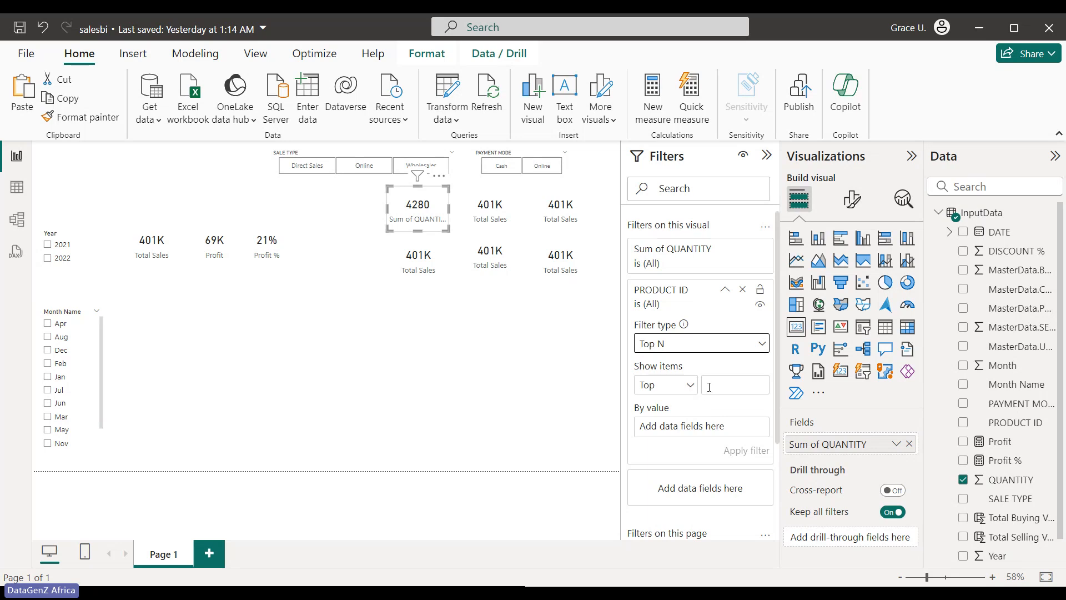
click(709, 387)
text(1)
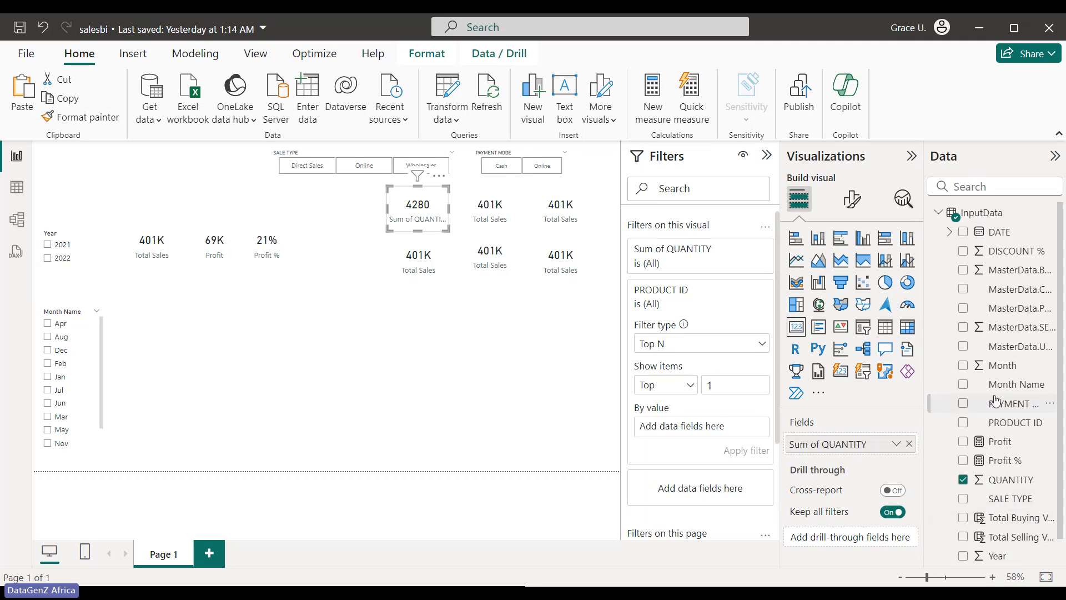
drag(999, 535, 700, 428)
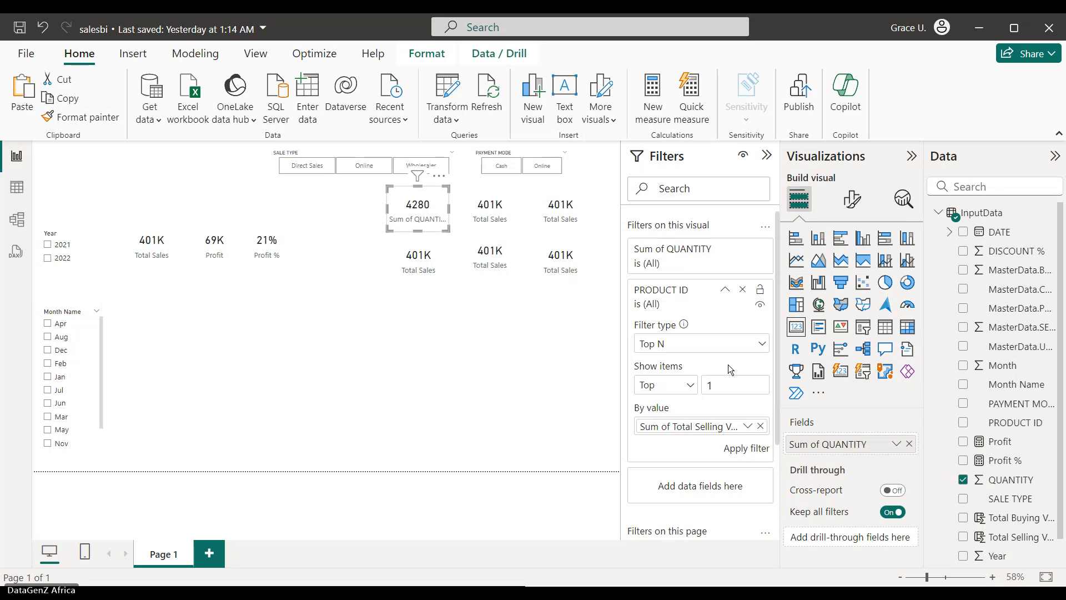
click(749, 450)
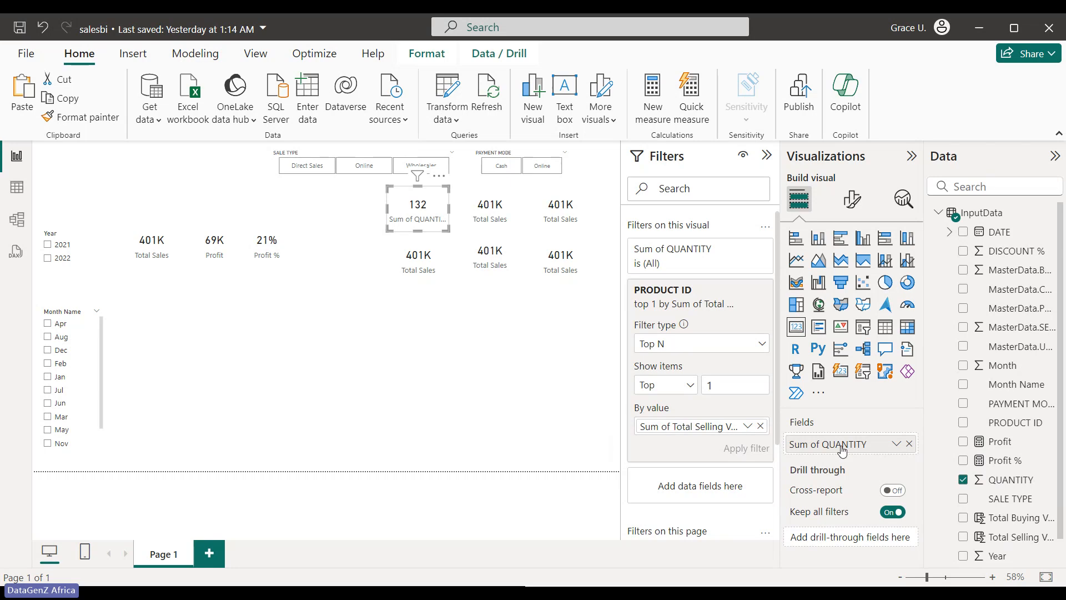
Rename the card's Sum of QUANTITY field to Top Product Qty.
double_click(869, 444)
drag(870, 444, 785, 447)
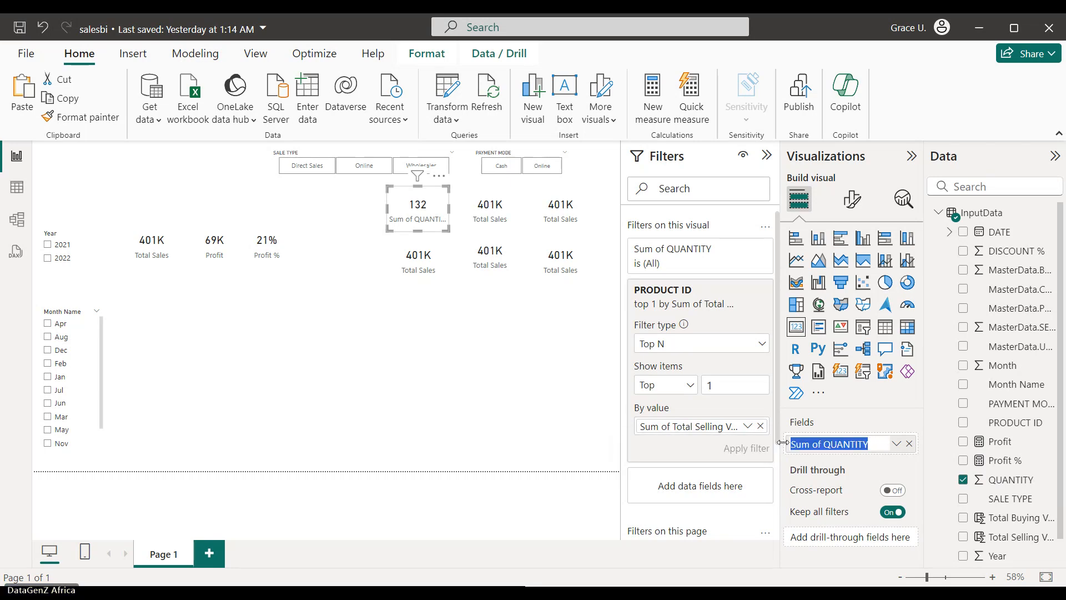
text(Top)
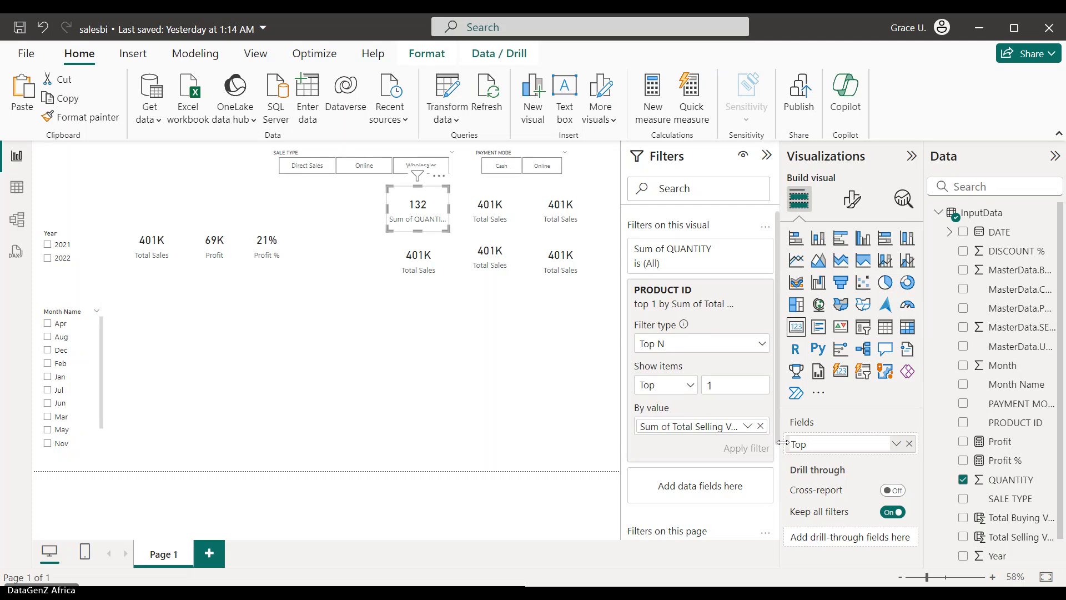
text( Pr)
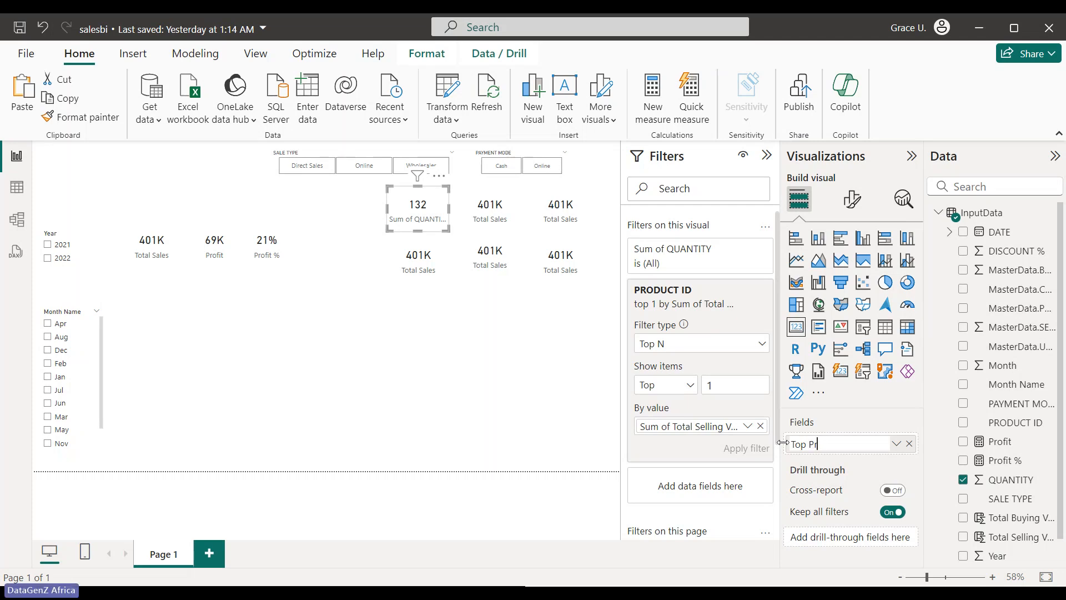
text(od)
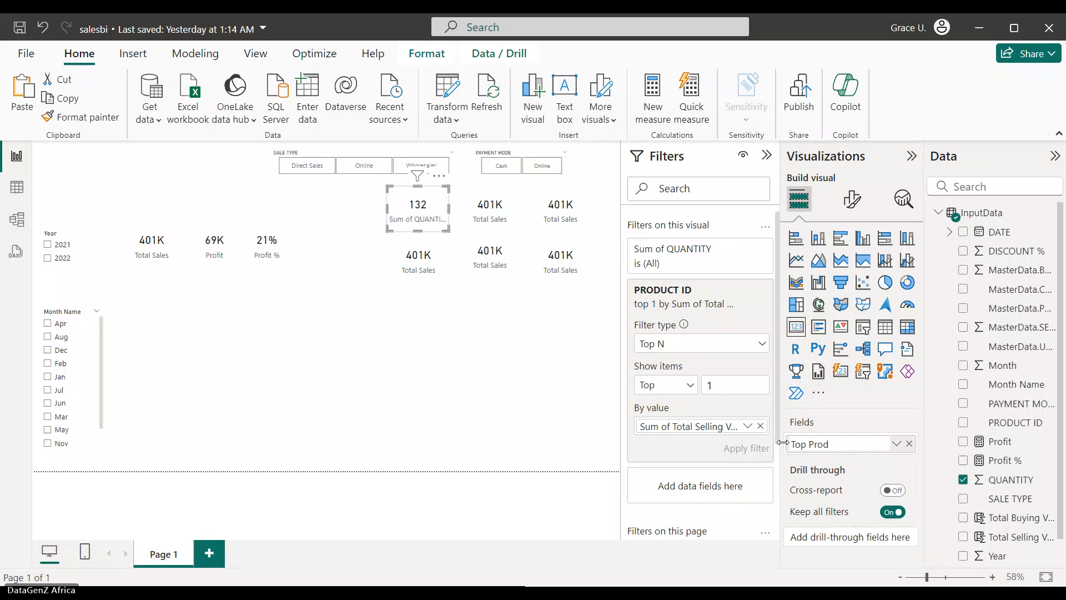
text(uct Qty)
key(Return)
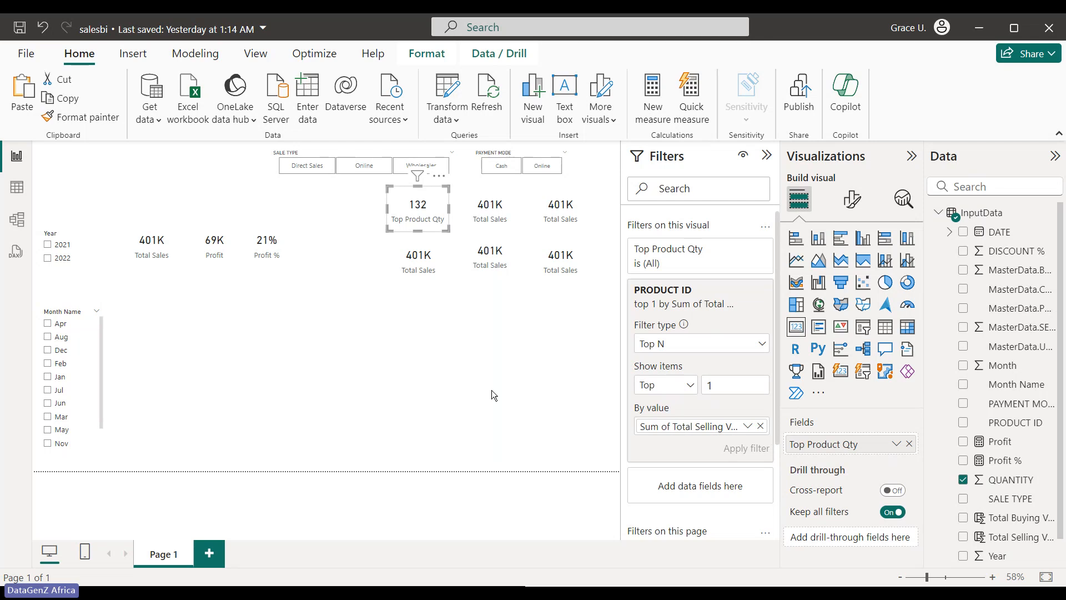
click(492, 389)
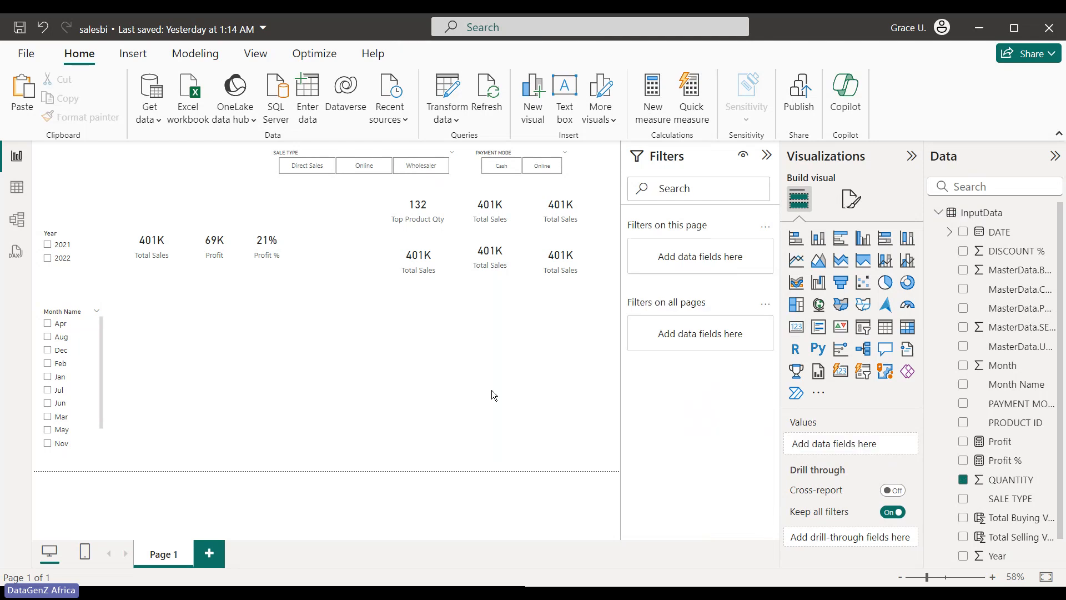
Replace Total Selling Value with MasterData.UOM in the card beneath Top Product Qty and check its aggregation options.
click(431, 261)
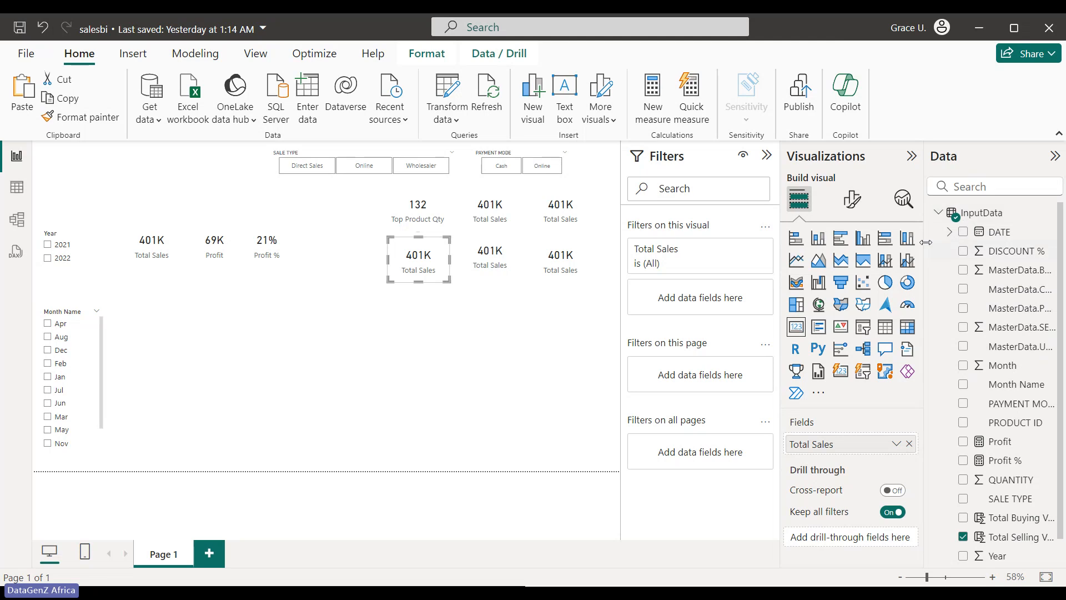
drag(924, 241, 879, 245)
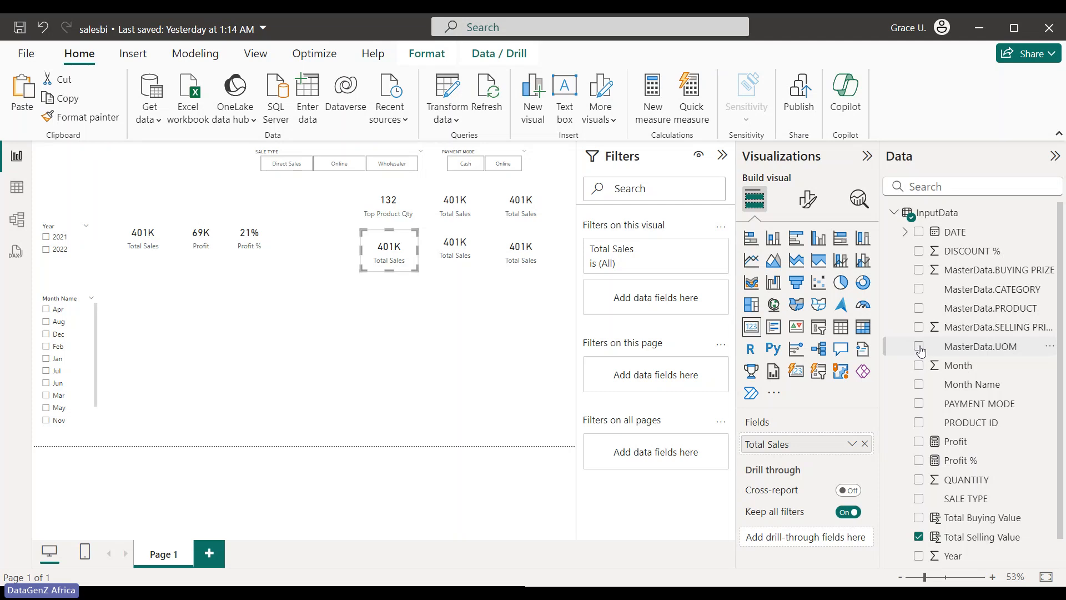
click(918, 537)
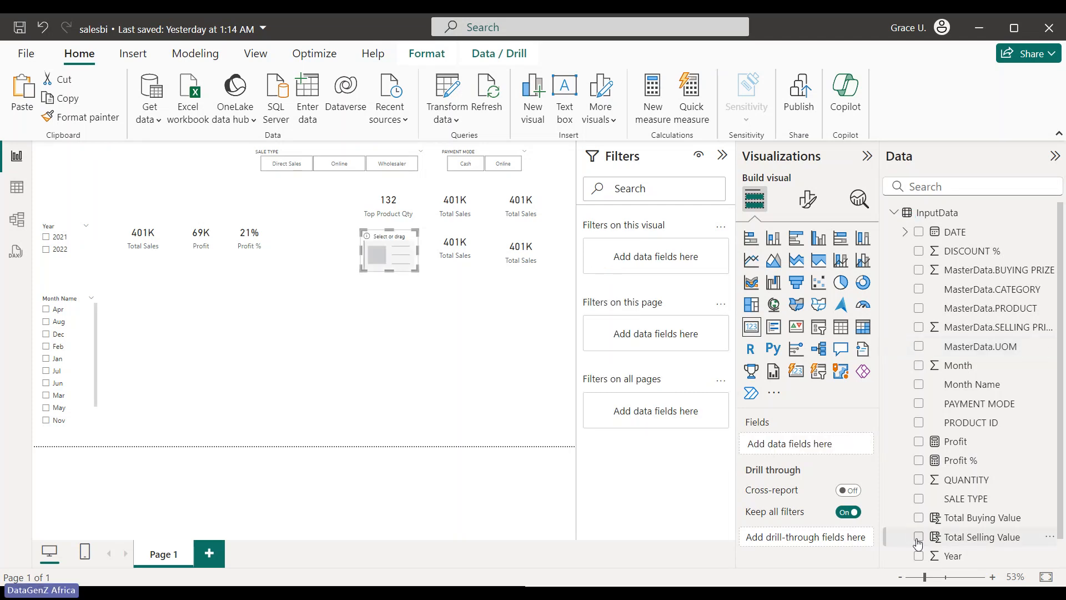
click(918, 346)
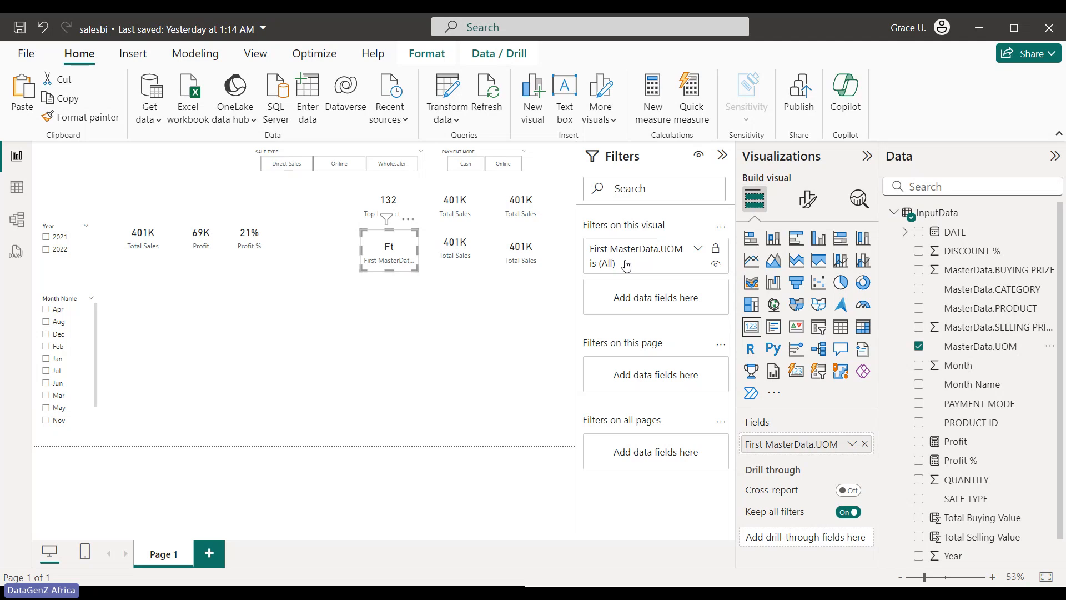
click(851, 444)
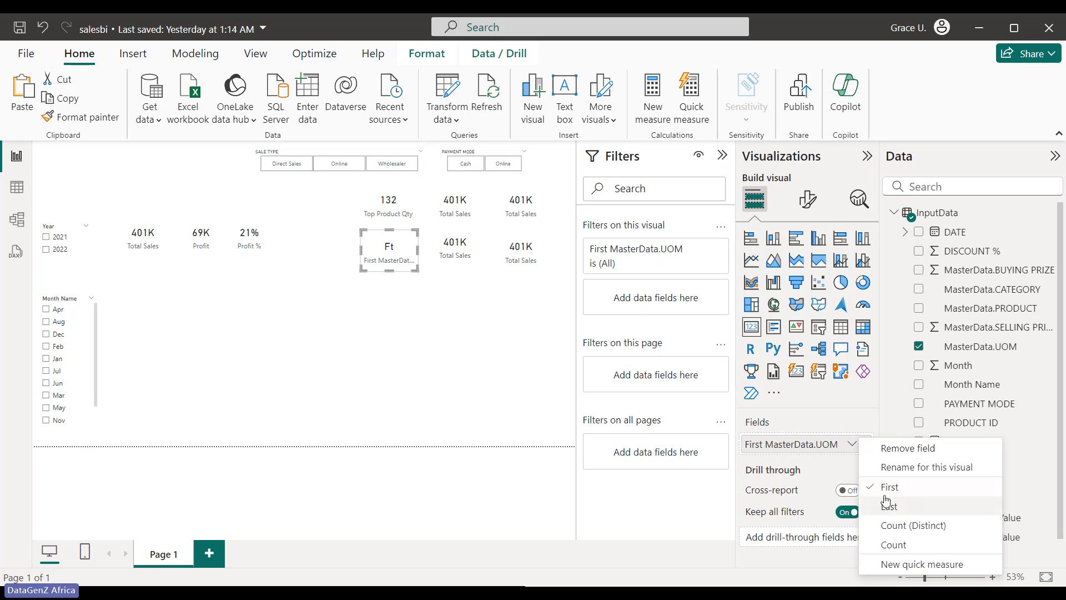
Filter the MasterData.UOM card by PRODUCT ID with a Top N filter showing the top 1 by Total Selling Value.
click(627, 269)
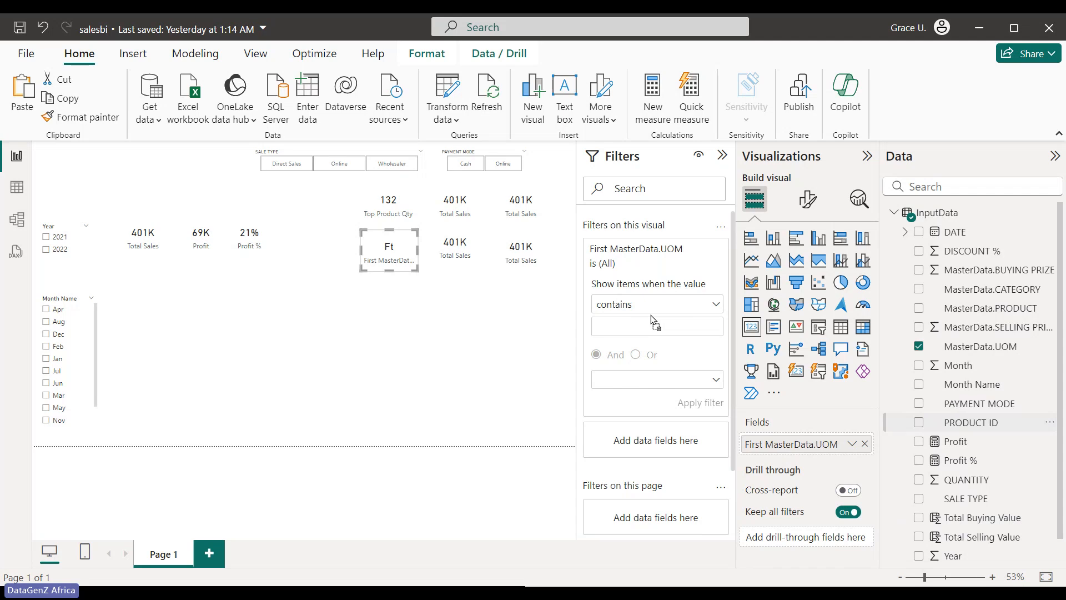
drag(954, 425, 656, 285)
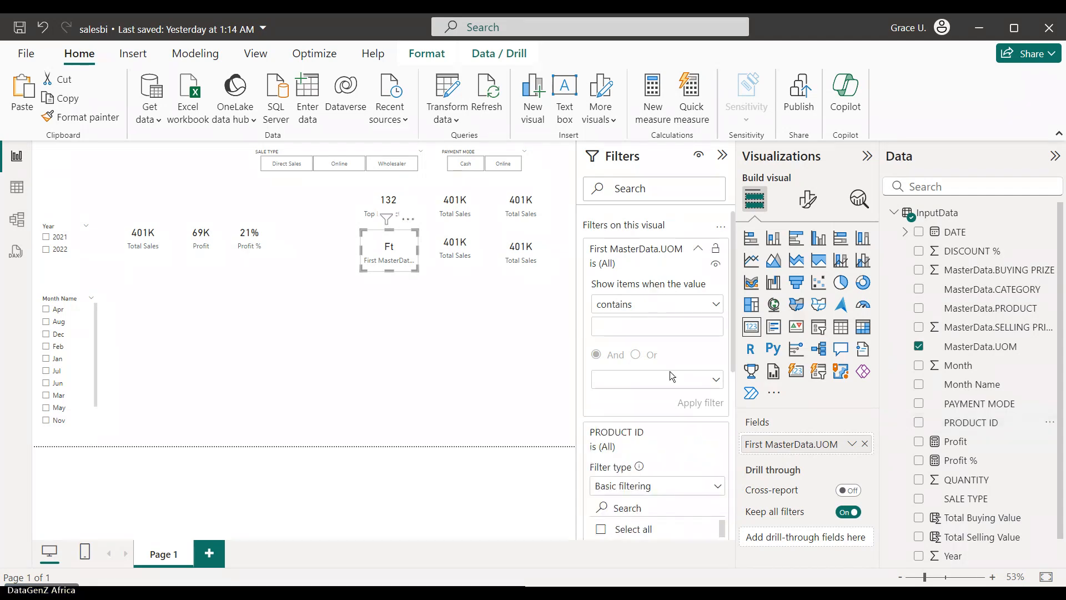
click(697, 249)
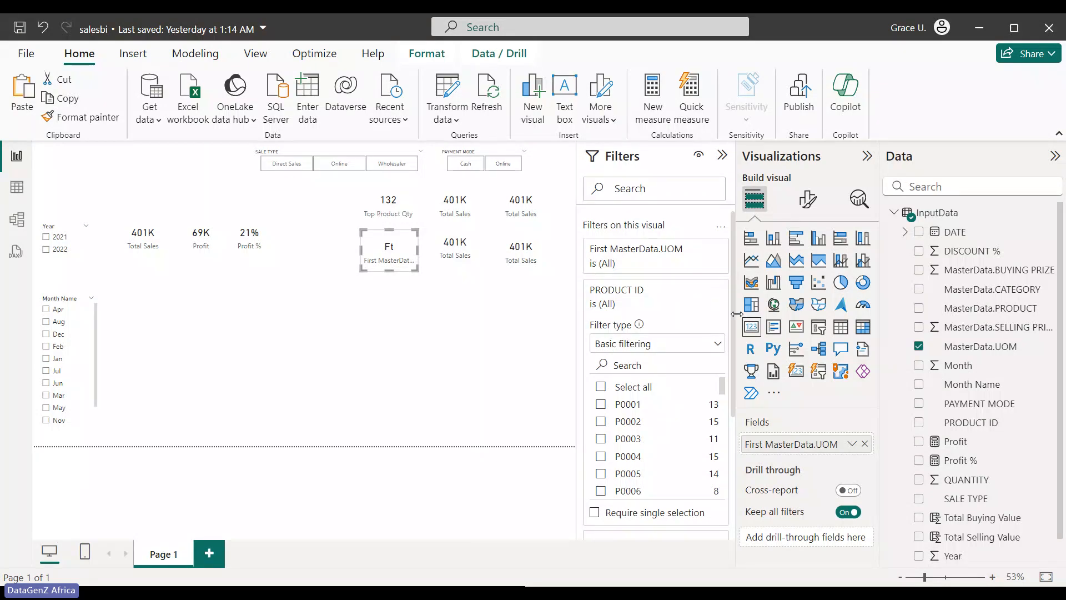
scroll(735, 386, down, 3)
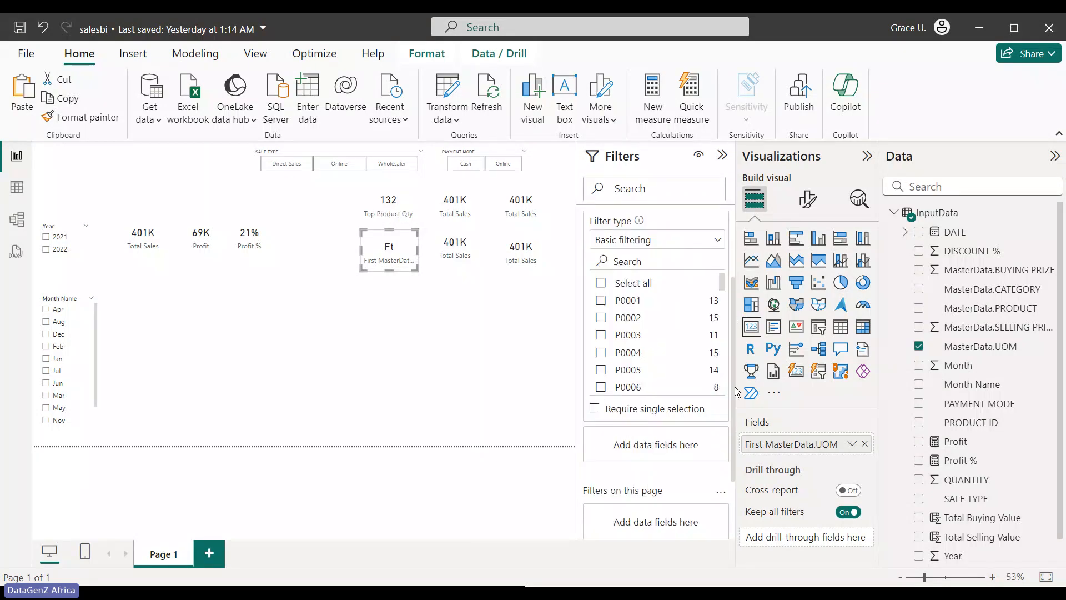
click(713, 240)
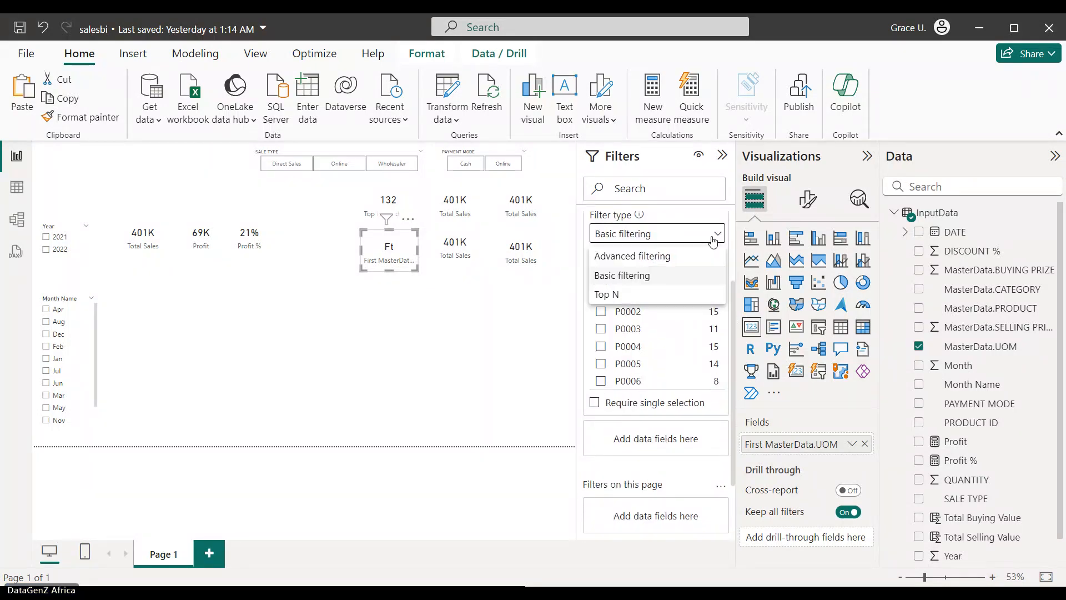
click(643, 295)
click(674, 277)
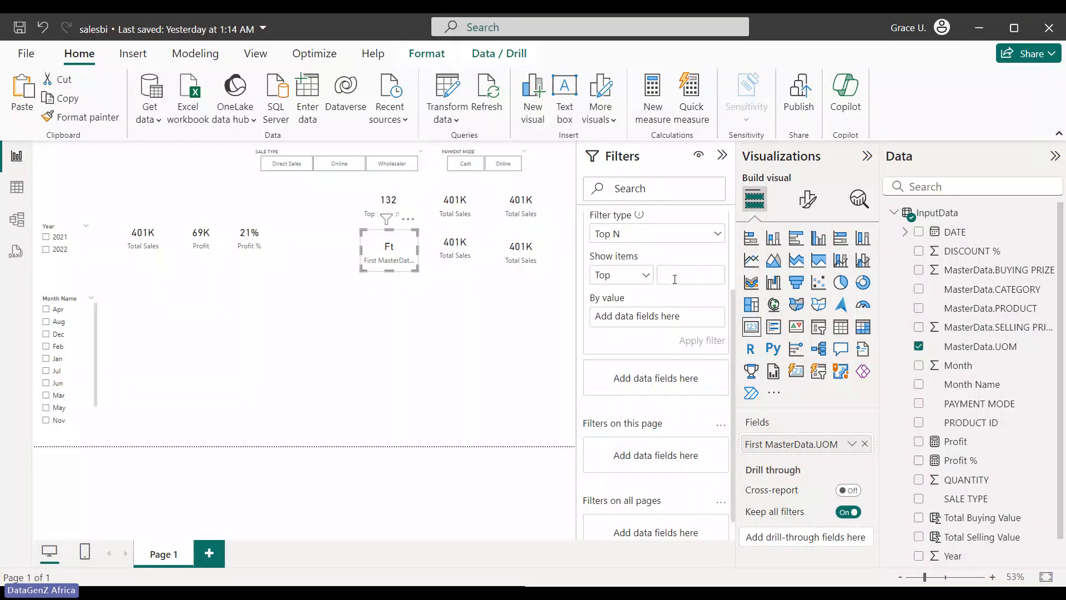
text(1)
drag(966, 536, 651, 318)
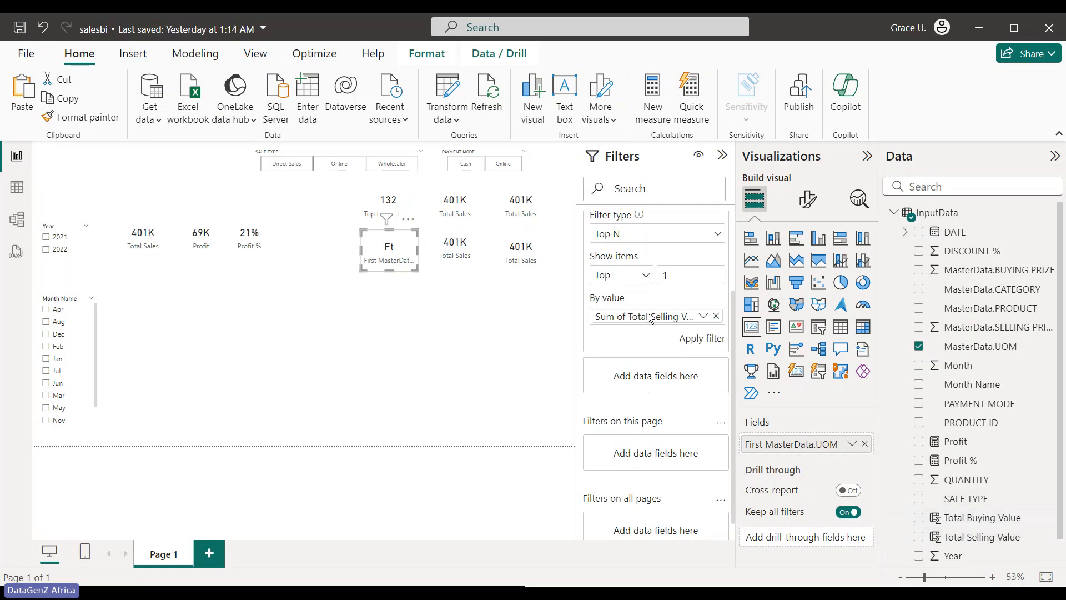
click(700, 340)
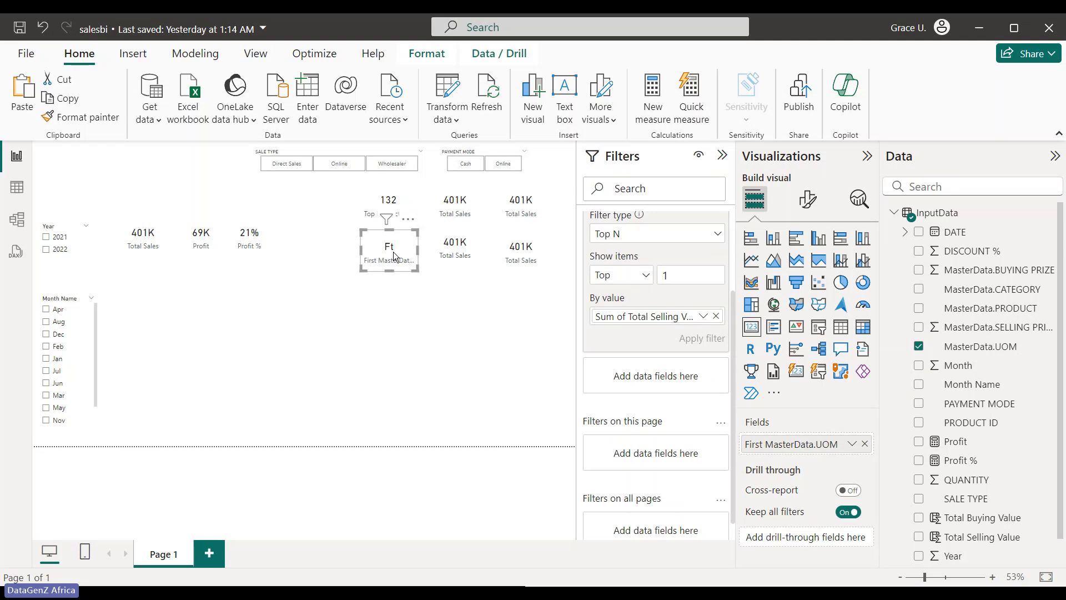
Rename the First MasterData.UOM card's field to UOM and reduce the card's height slightly.
double_click(801, 444)
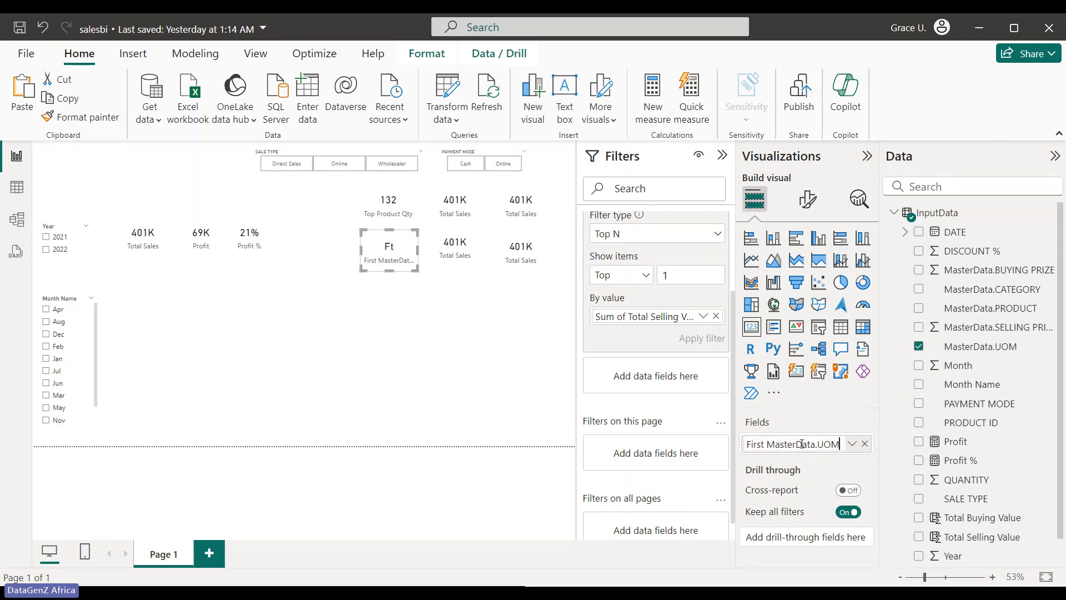
drag(816, 444, 711, 448)
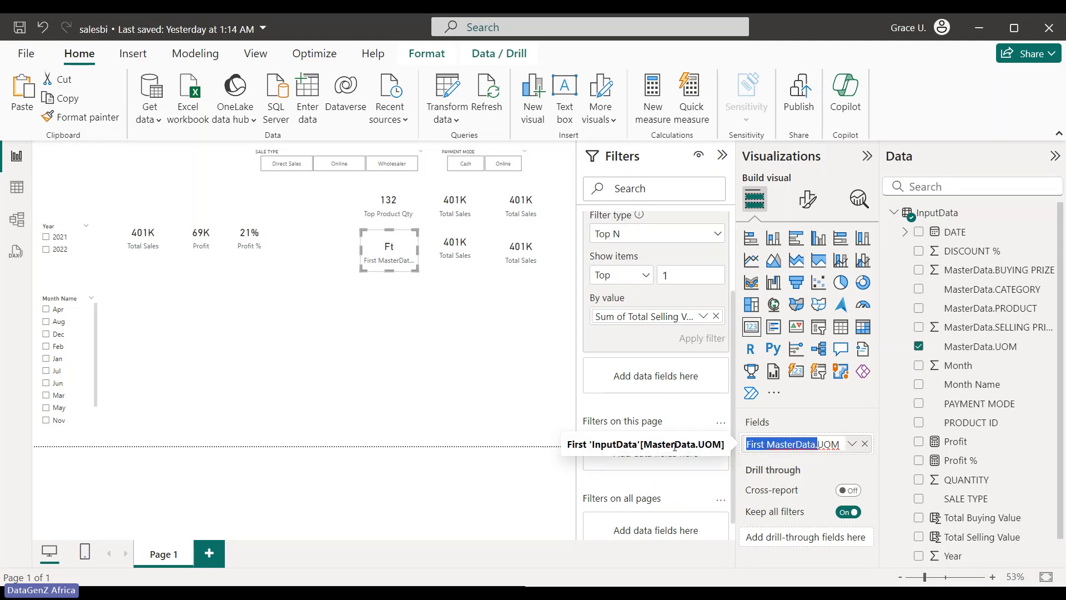
key(BackSpace)
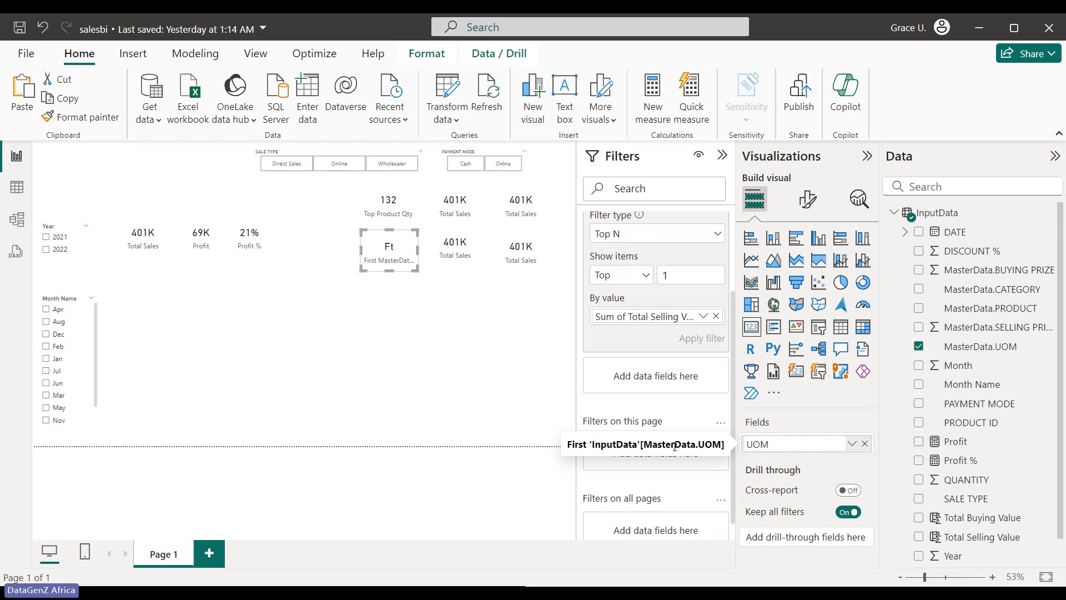
key(Return)
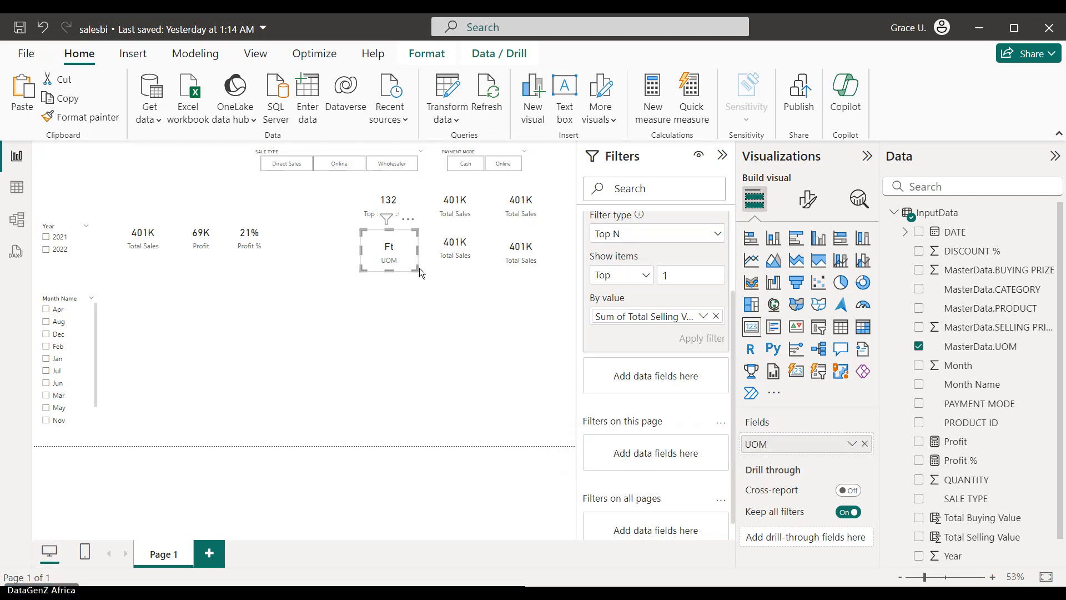
mouse_move(415, 270)
mouse_down()
mouse_move(404, 264)
mouse_move(420, 261)
mouse_up()
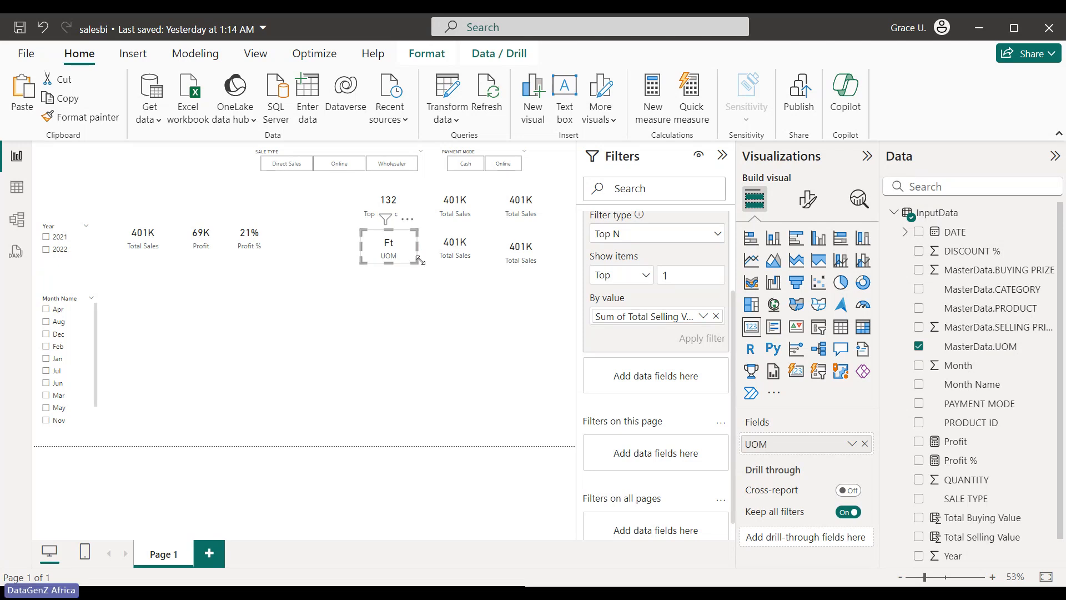
Filter the Total Sales card beside Top Product Qty by PRODUCT ID, using Top N to show the top 1 by Total Selling Value.
click(456, 209)
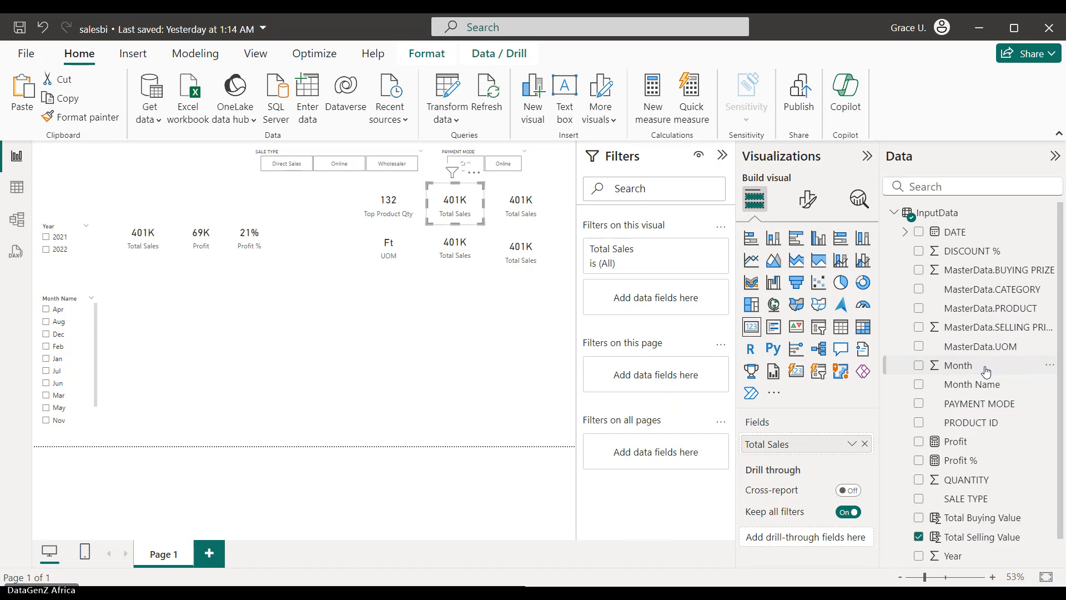
drag(956, 424, 658, 303)
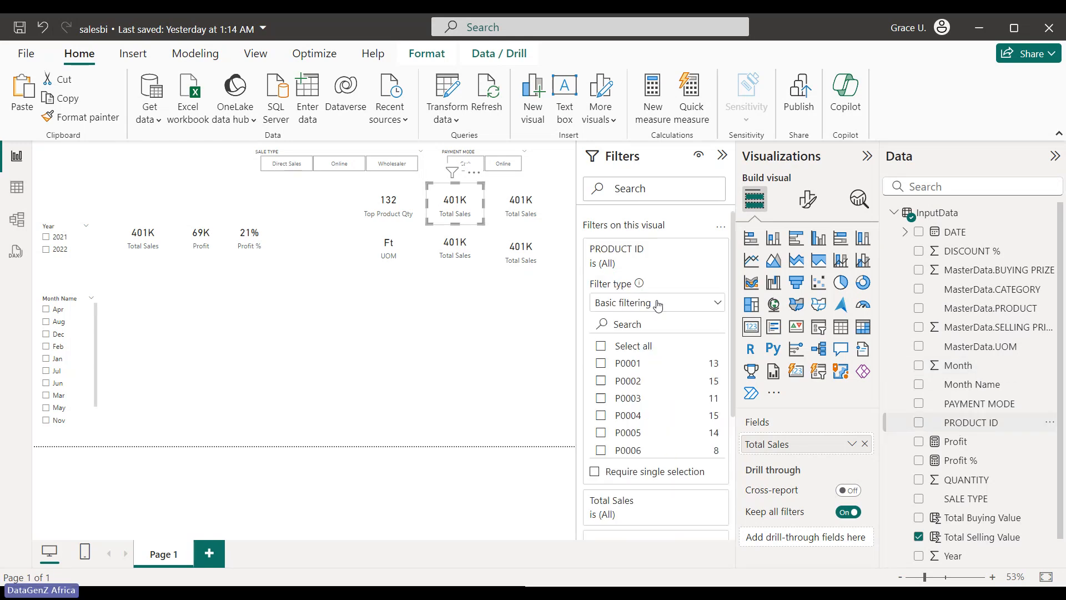
click(658, 303)
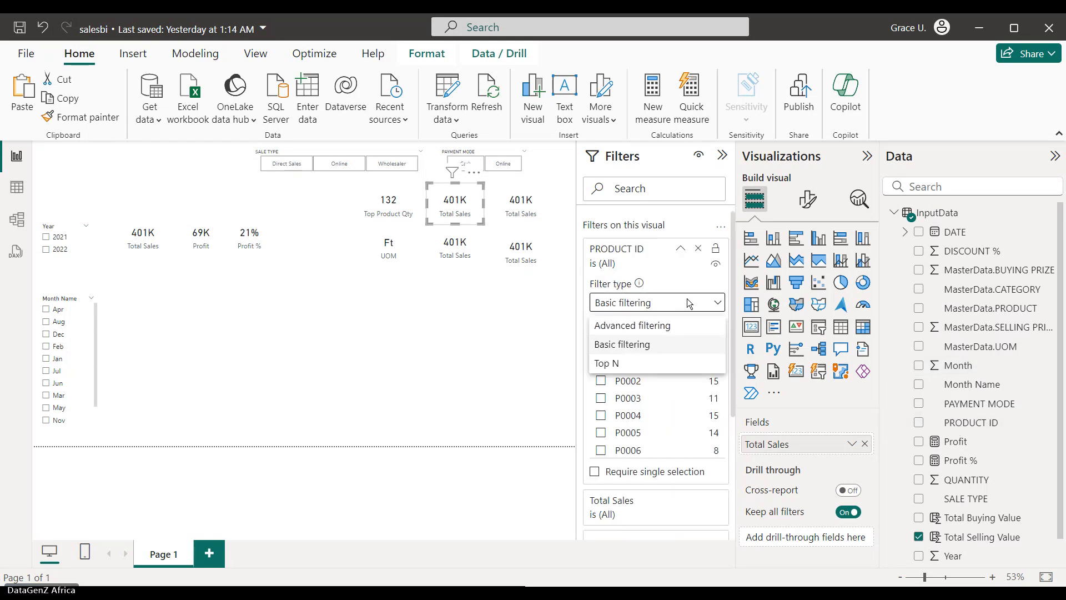
click(638, 365)
click(677, 345)
text(1)
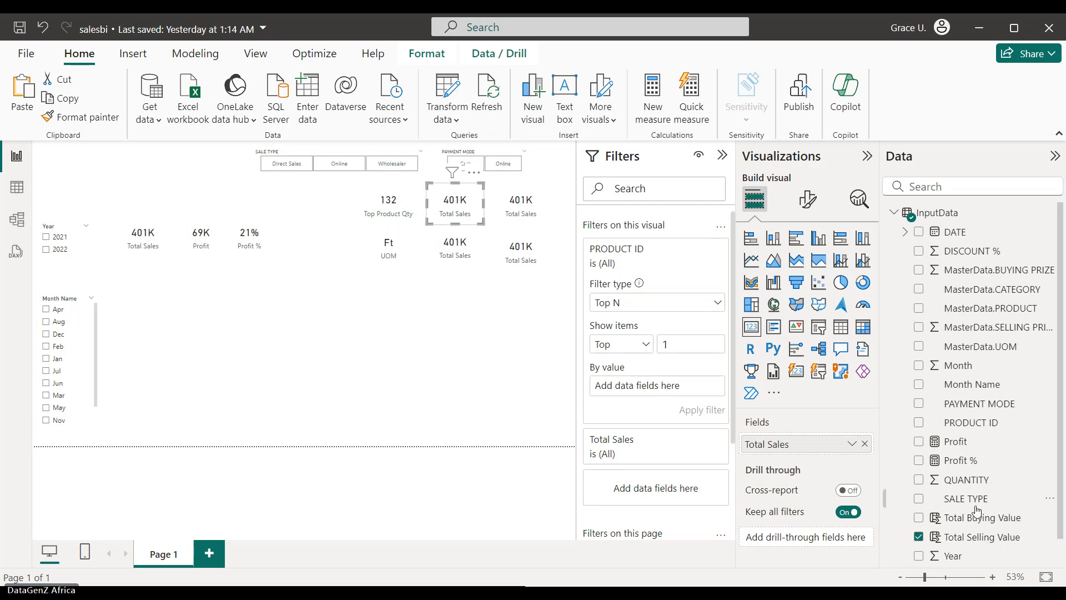
drag(966, 543, 667, 385)
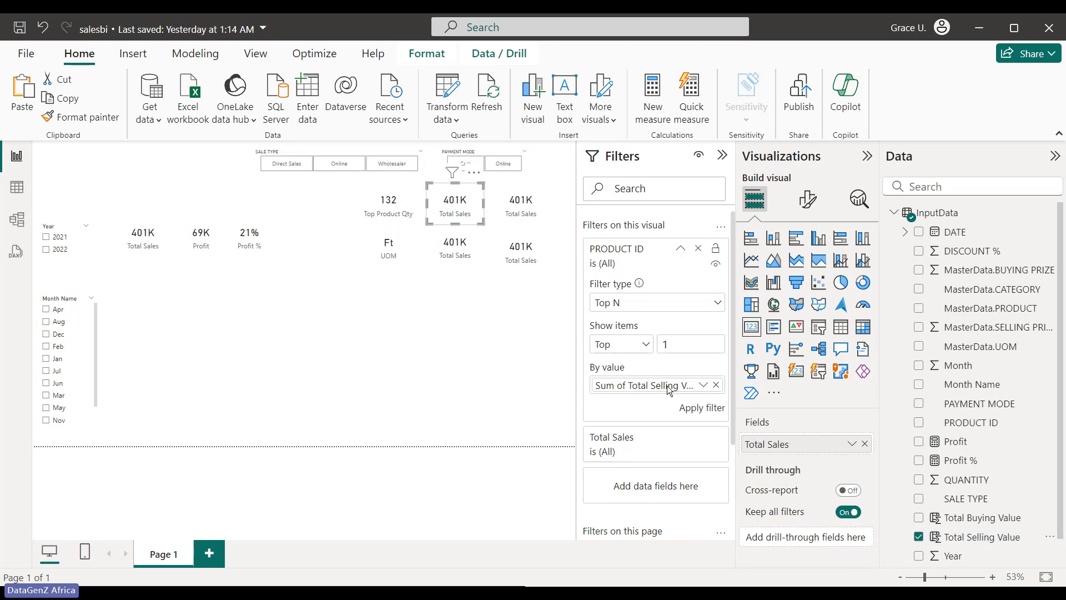
click(702, 407)
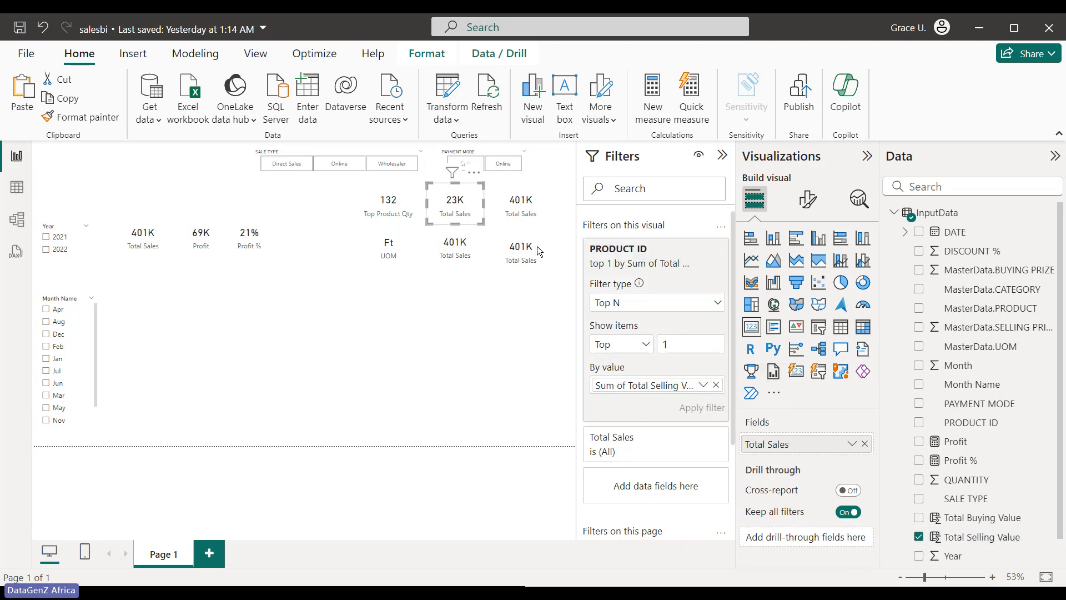
Move the filtered Total Sales card directly beneath the UOM card and deselect it.
drag(443, 205, 374, 288)
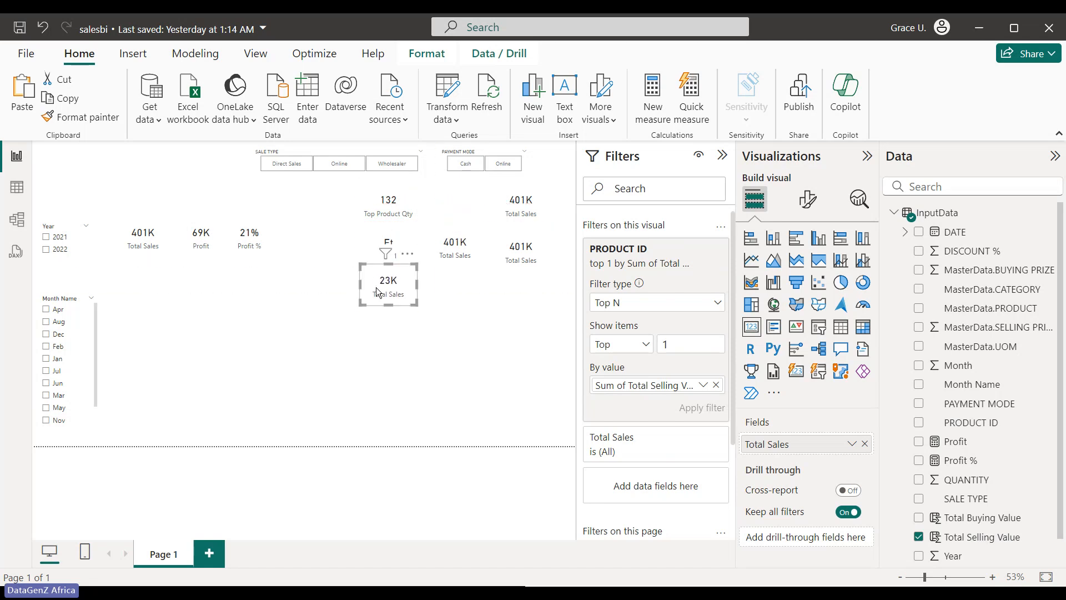
mouse_move(392, 259)
click(443, 348)
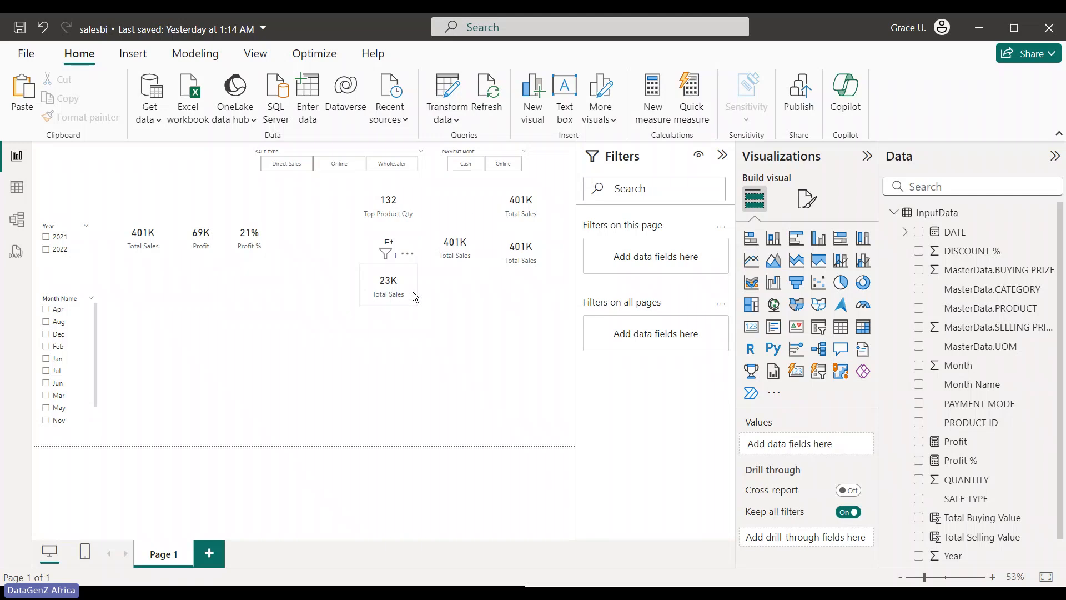
Replace Total Selling Value with MasterData.PRODUCT in the Total Sales card beside the UOM card.
click(450, 256)
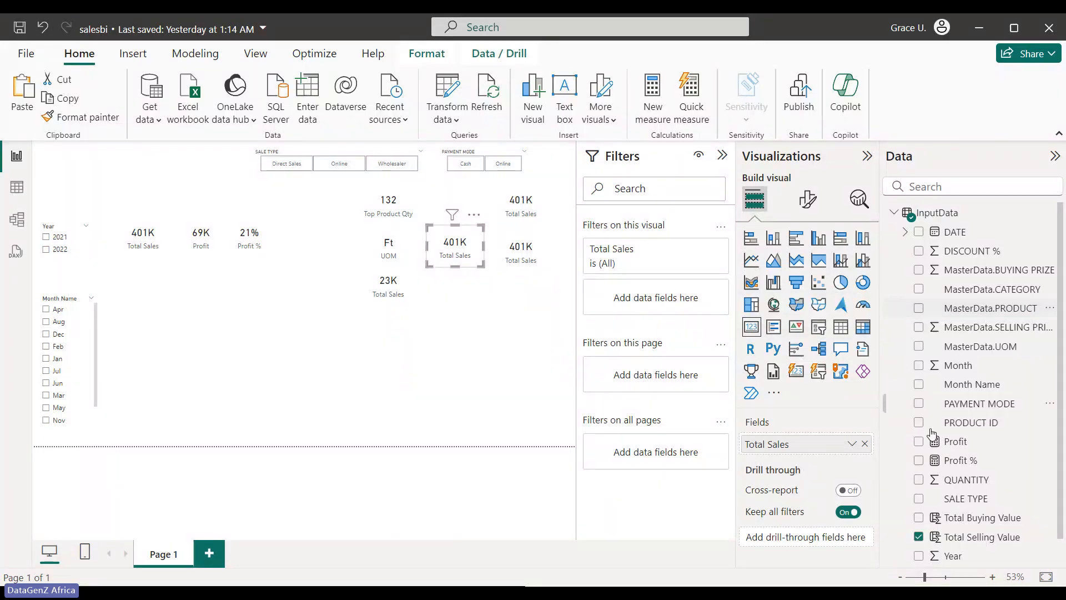
click(919, 536)
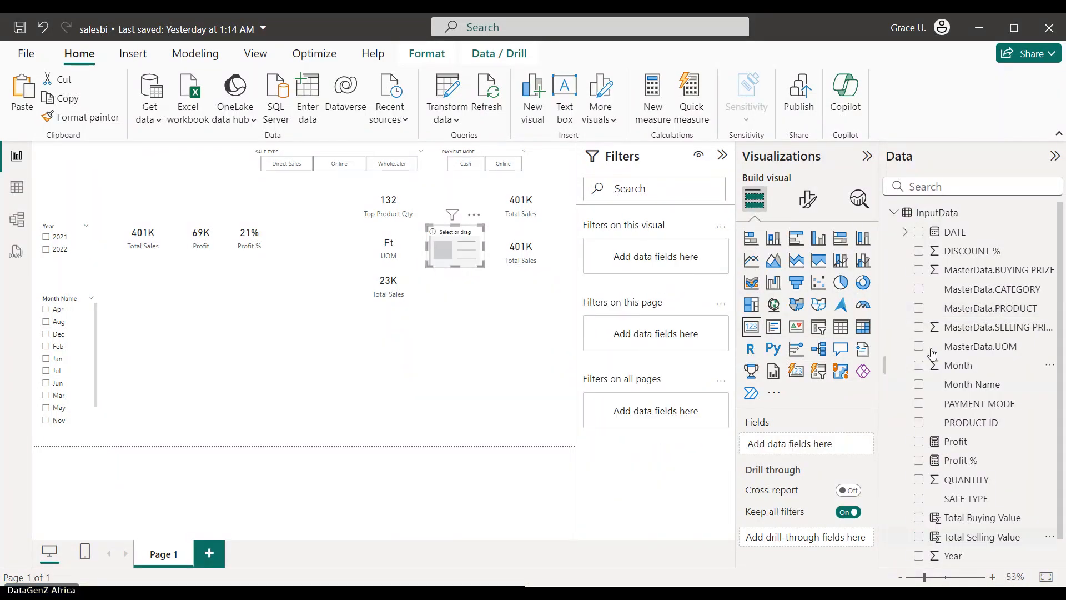
click(914, 308)
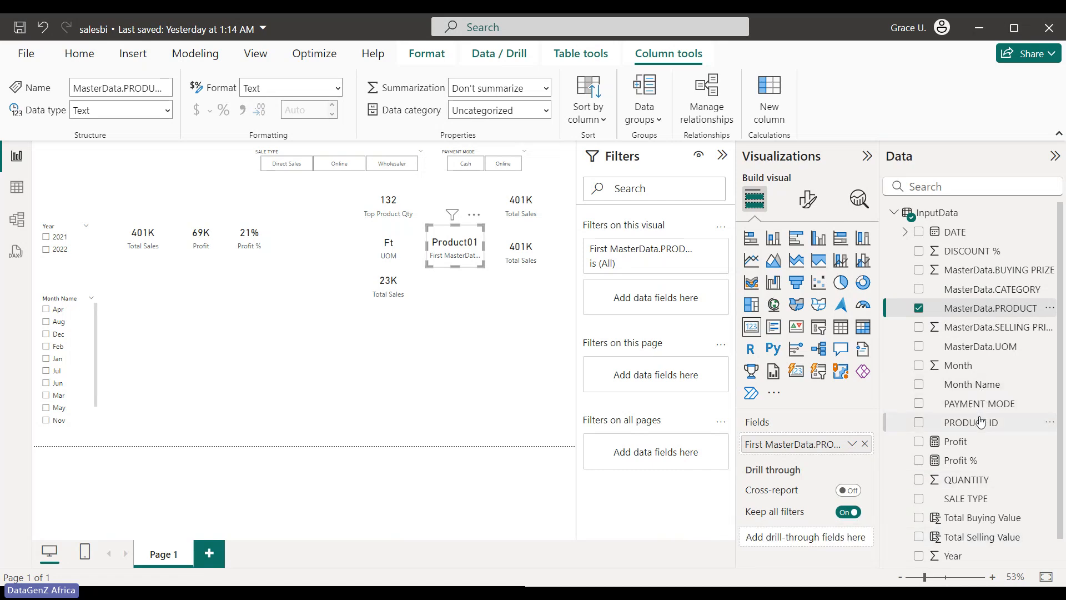
Filter the MasterData.PRODUCT card by PRODUCT ID with a Top N filter showing the top 1 by Total Selling Value.
drag(980, 421, 659, 303)
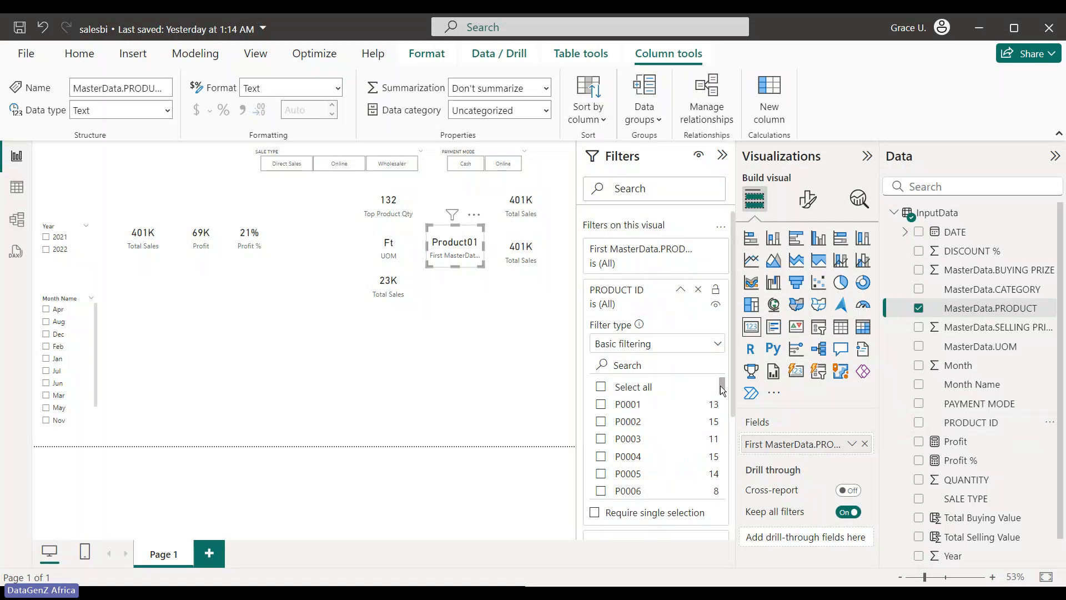
drag(720, 387, 721, 387)
scroll(723, 385, down, 1)
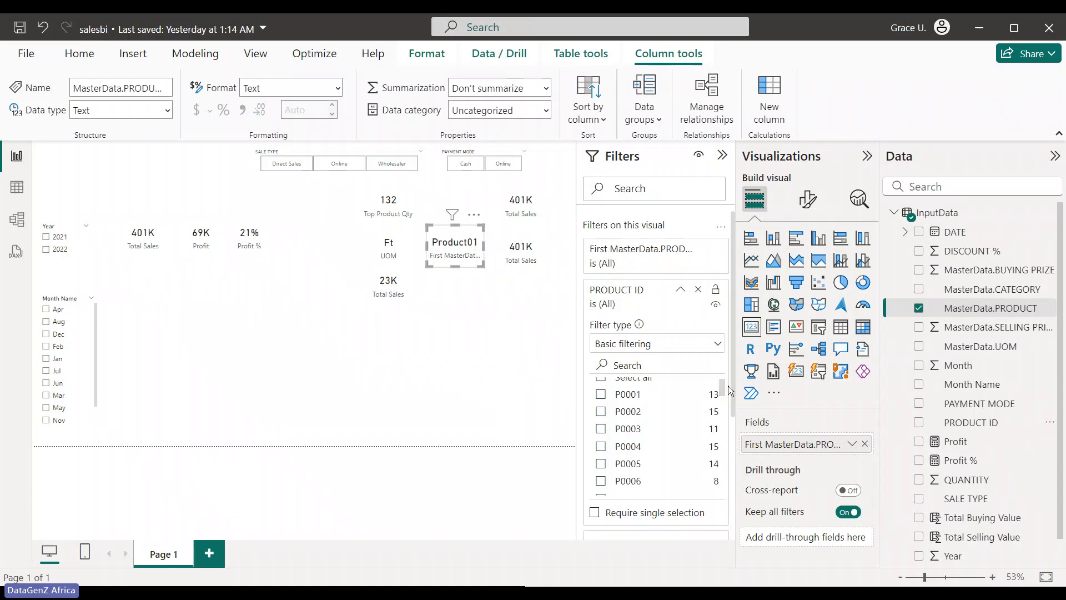
drag(721, 391, 725, 520)
drag(725, 568, 723, 315)
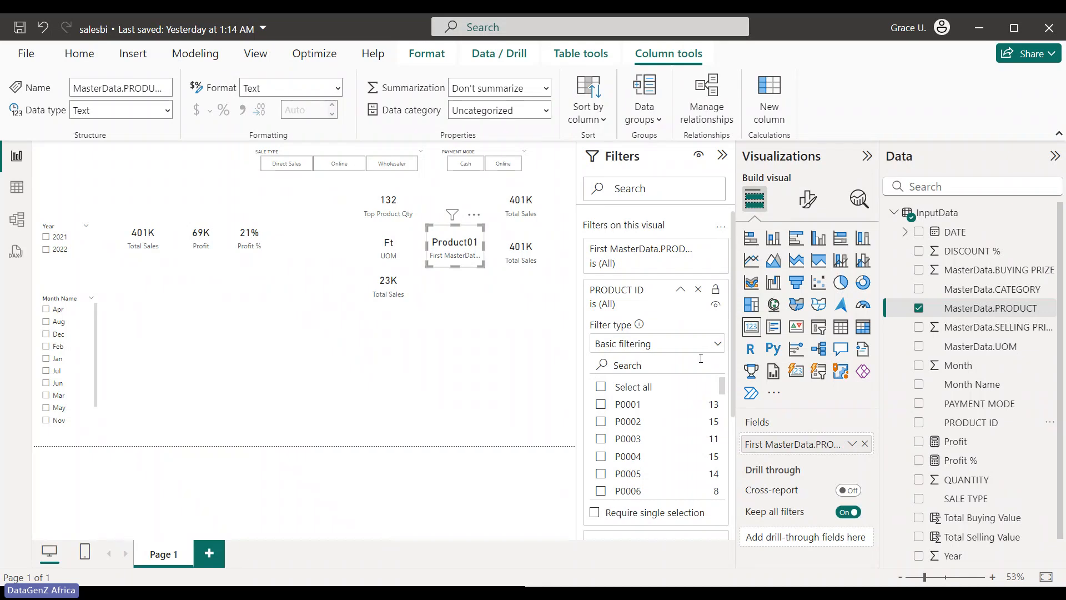
click(713, 344)
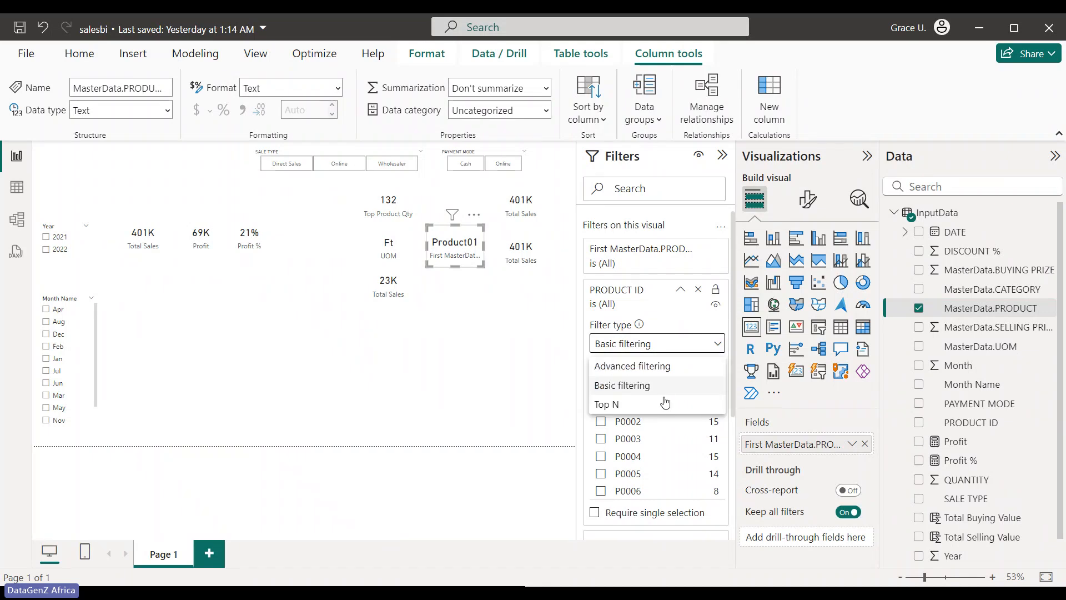
click(655, 405)
click(668, 387)
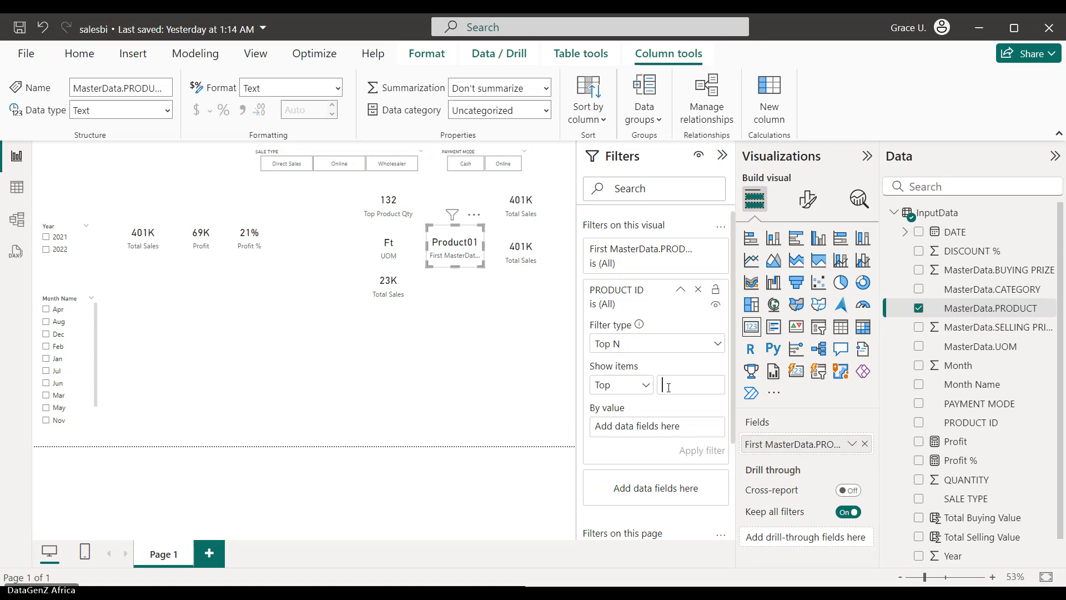
text(1)
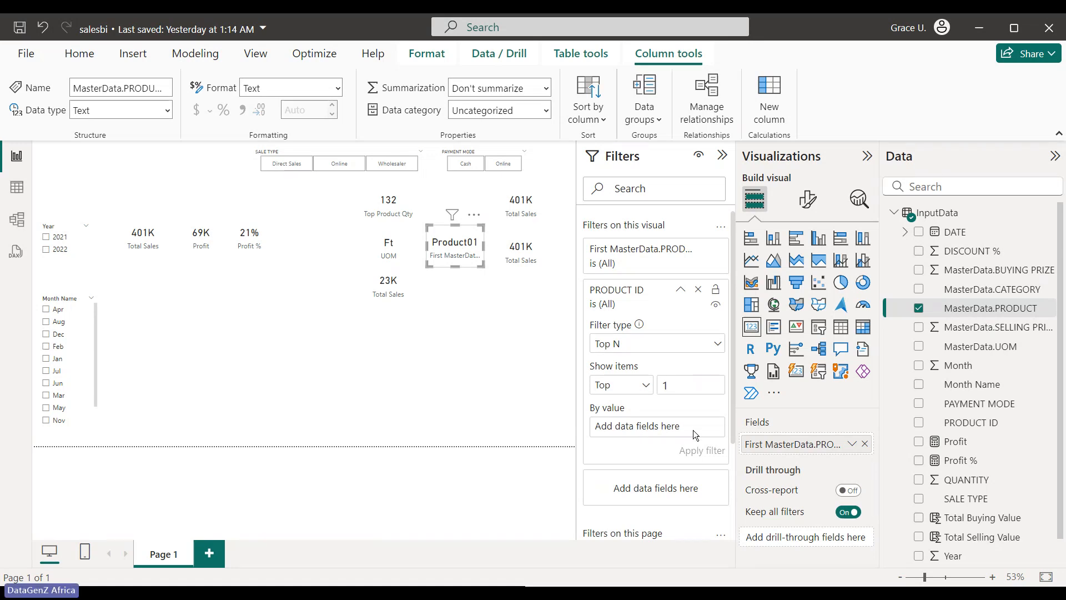
drag(922, 536, 658, 427)
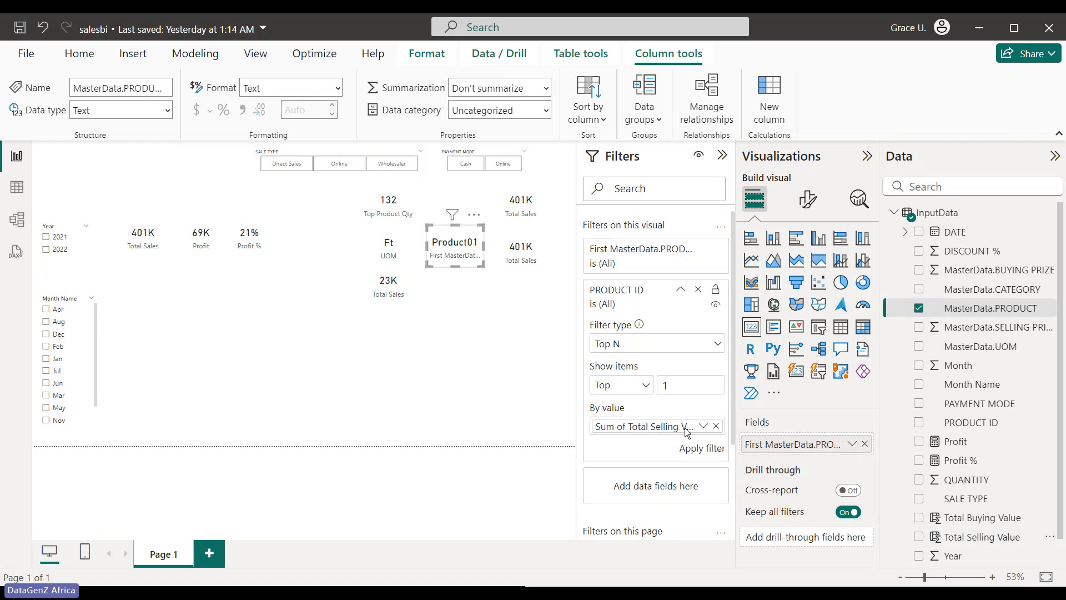
click(701, 448)
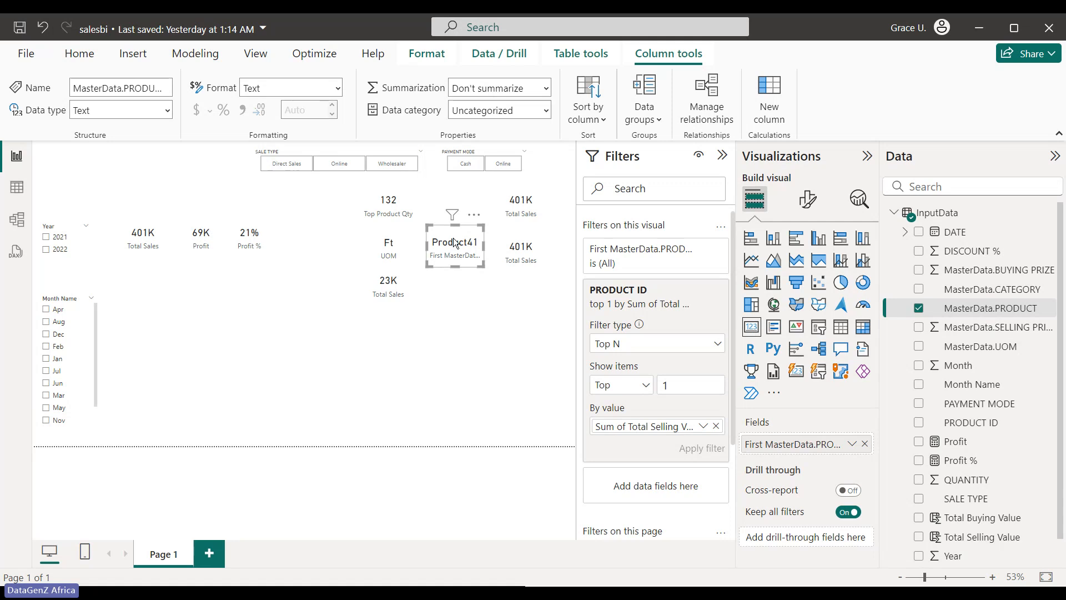
Rename the card's First MasterData.PRODUCT field to Top Product.
double_click(803, 444)
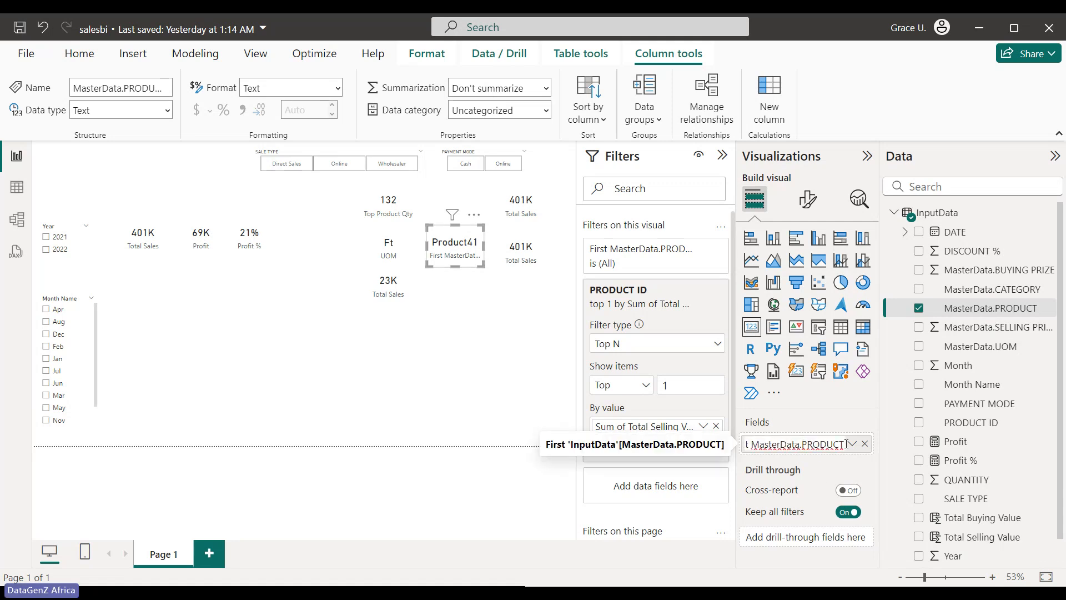
drag(844, 444, 714, 452)
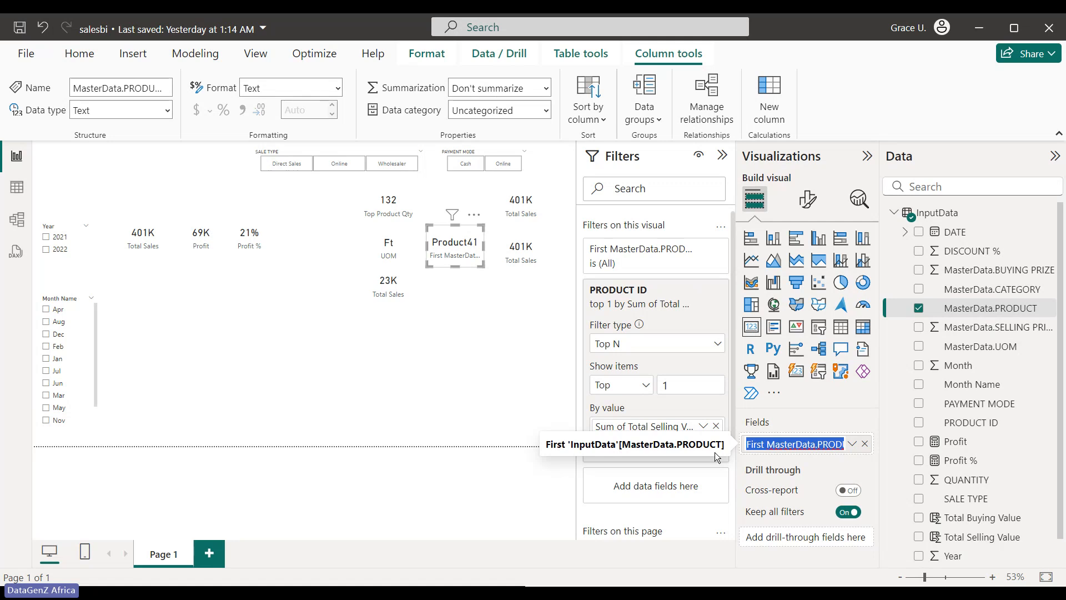
text(Top)
key(Return)
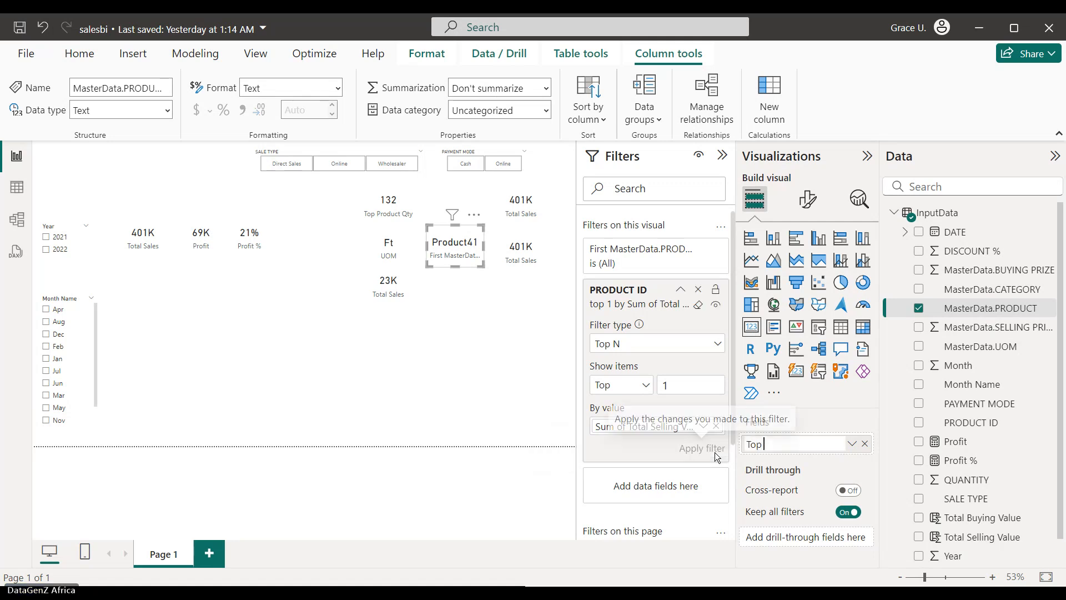
text(P)
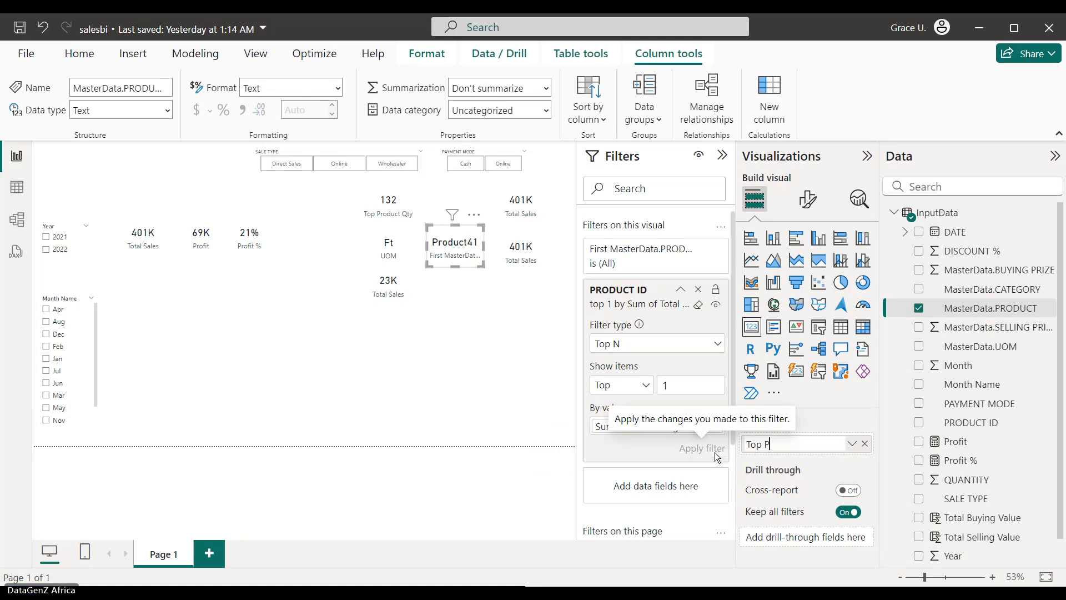
text(roduct)
click(694, 447)
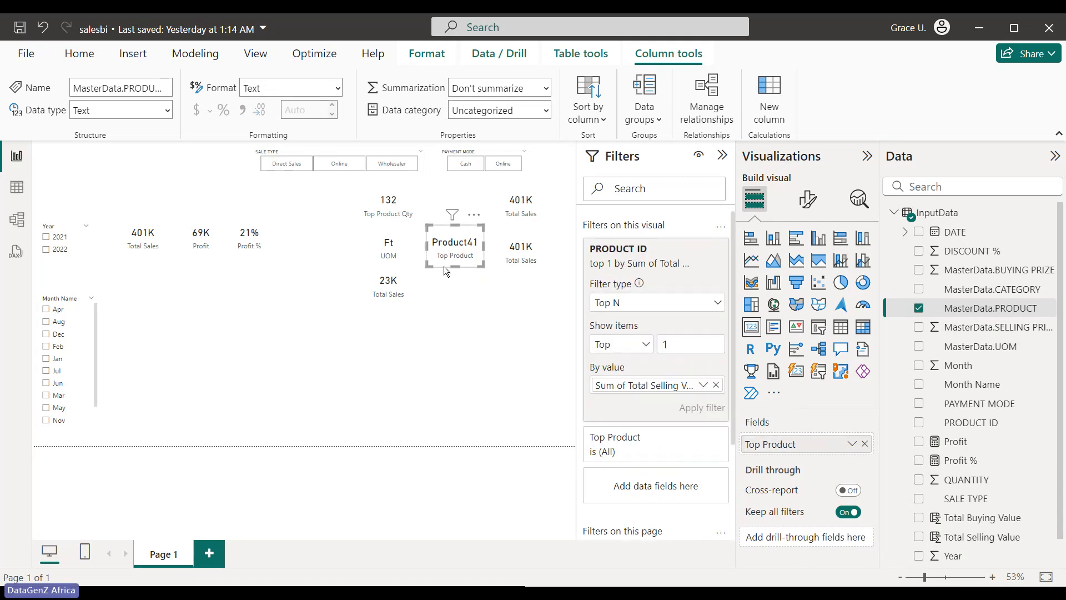
Arrange the top-product cards in a two-by-two block, with Top Product and UOM above Top Product Qty and the filtered Total Sales.
drag(444, 266, 380, 215)
click(388, 216)
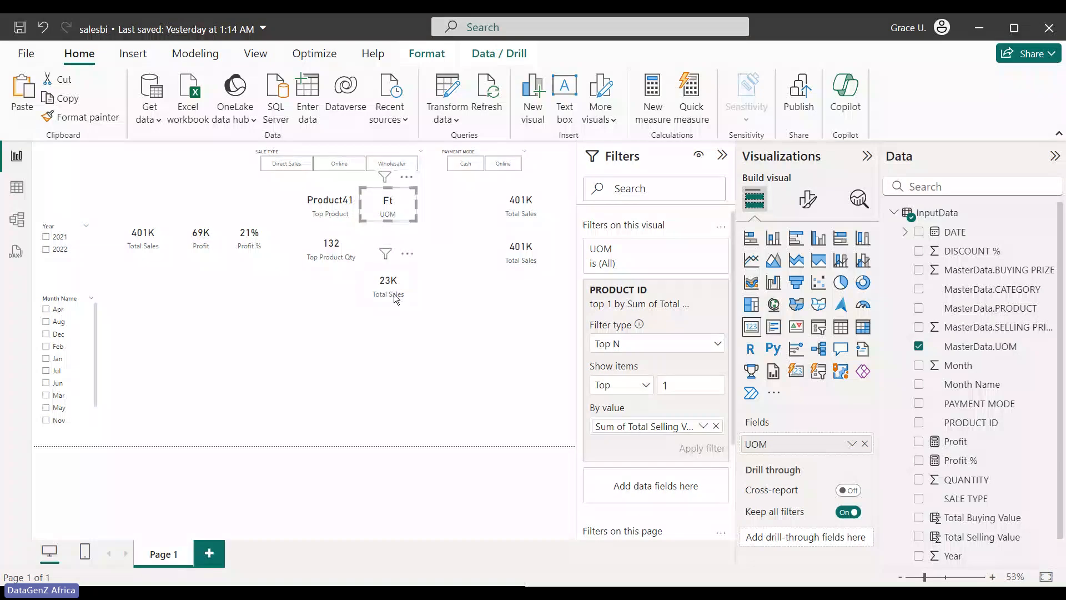
drag(396, 299, 391, 260)
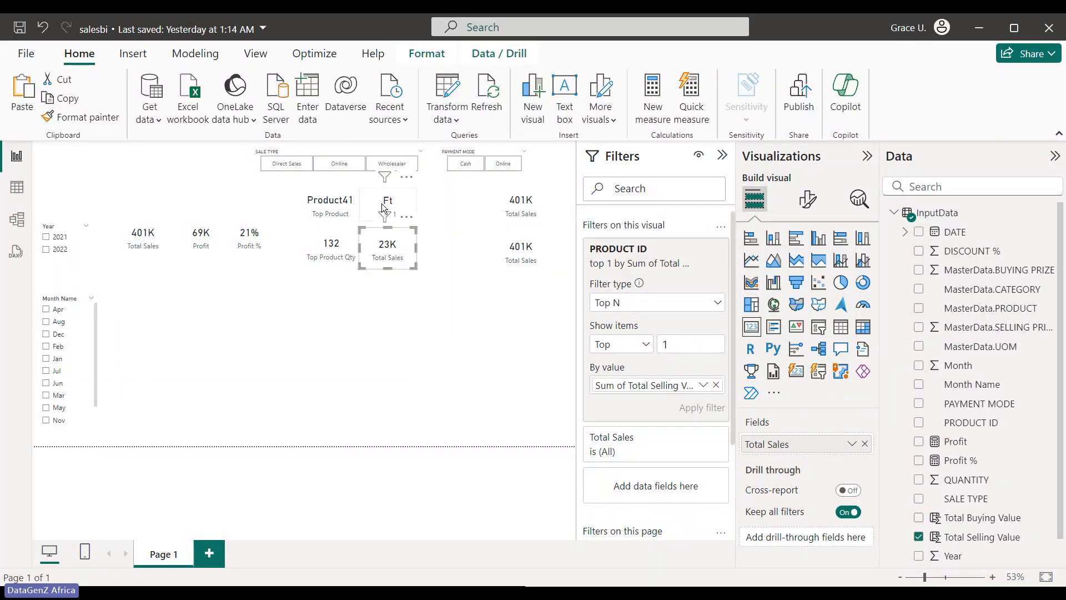
drag(341, 203, 349, 203)
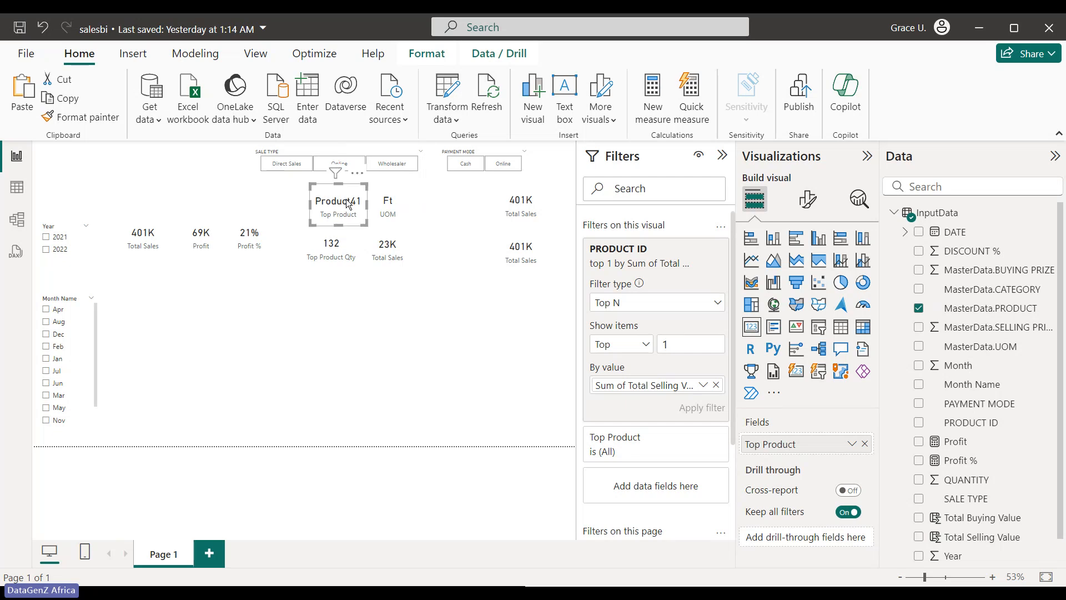
click(396, 254)
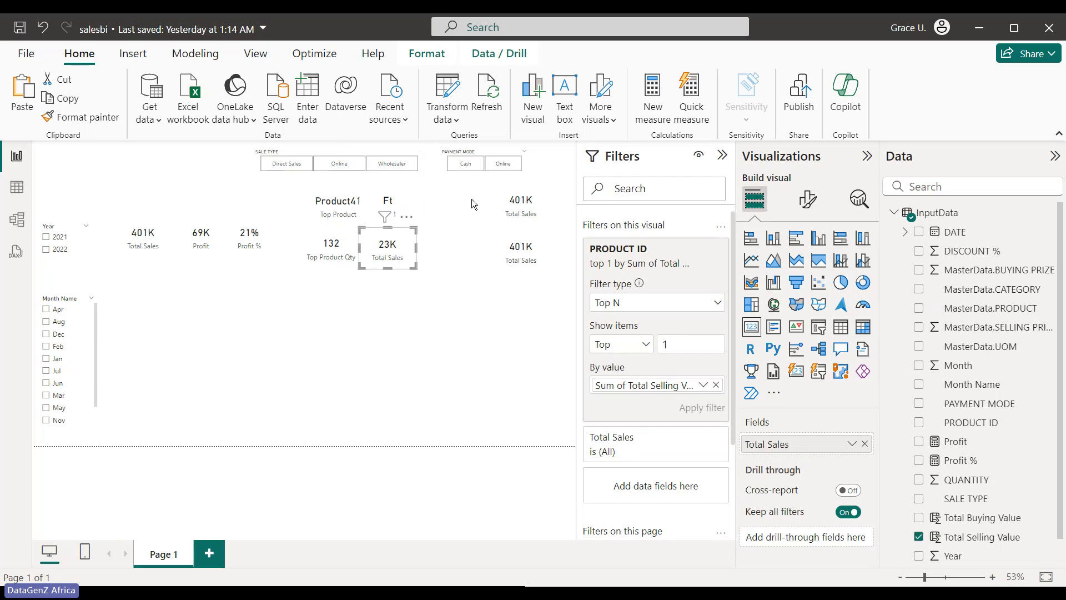
Move the two unfiltered 401K Total Sales cards into a column beside the UOM and filtered Total Sales cards.
click(486, 203)
drag(527, 209, 452, 208)
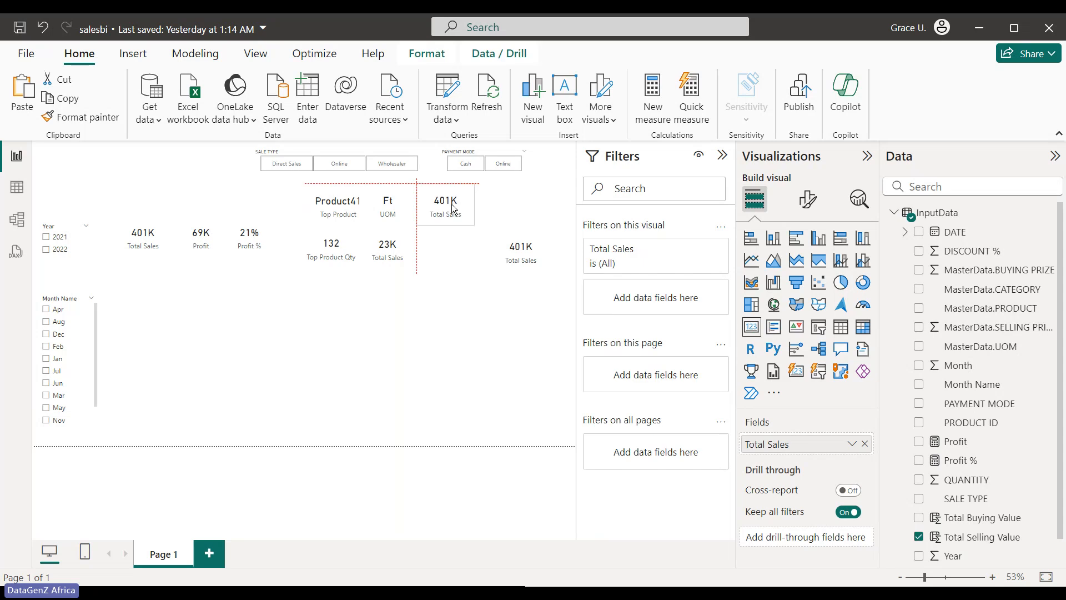
drag(527, 257, 453, 256)
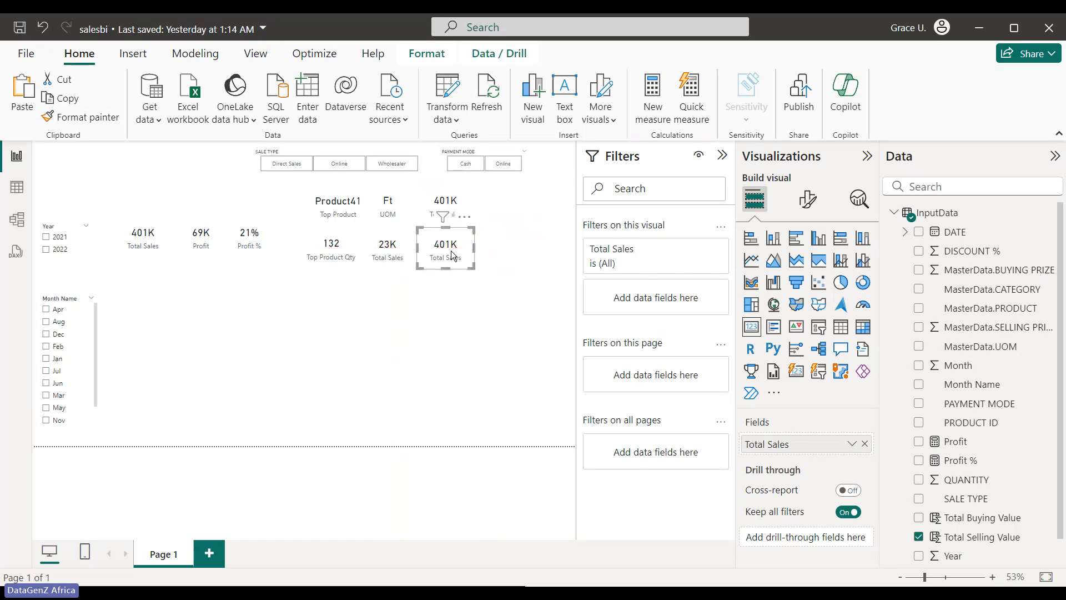
Filter the upper 401K Total Sales card by MasterData.CATEGORY with a Top N filter showing the top 1 by Total Selling Value.
click(457, 202)
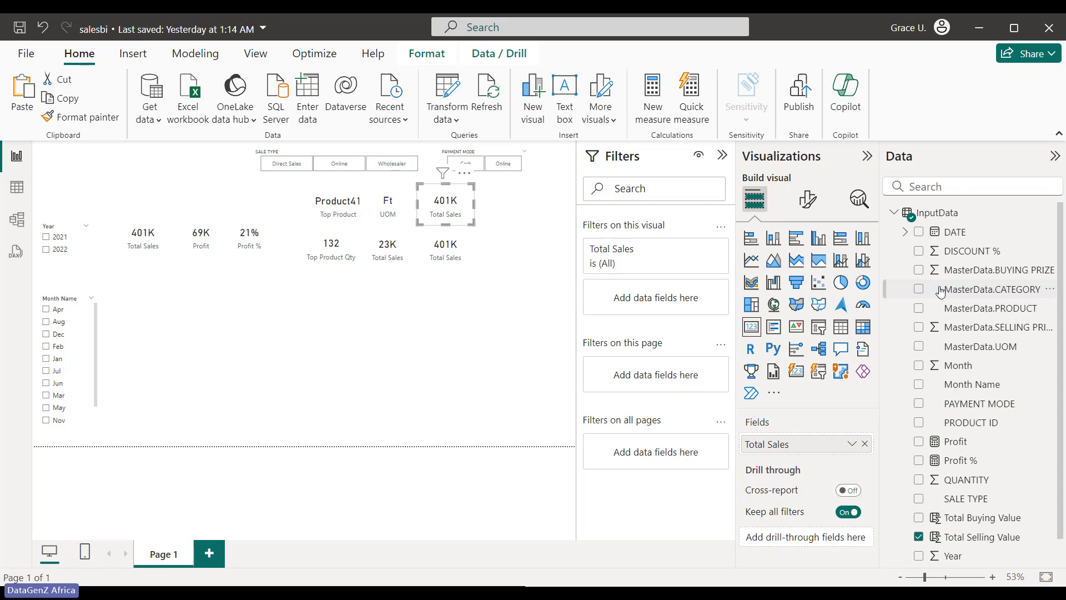
drag(940, 291, 644, 291)
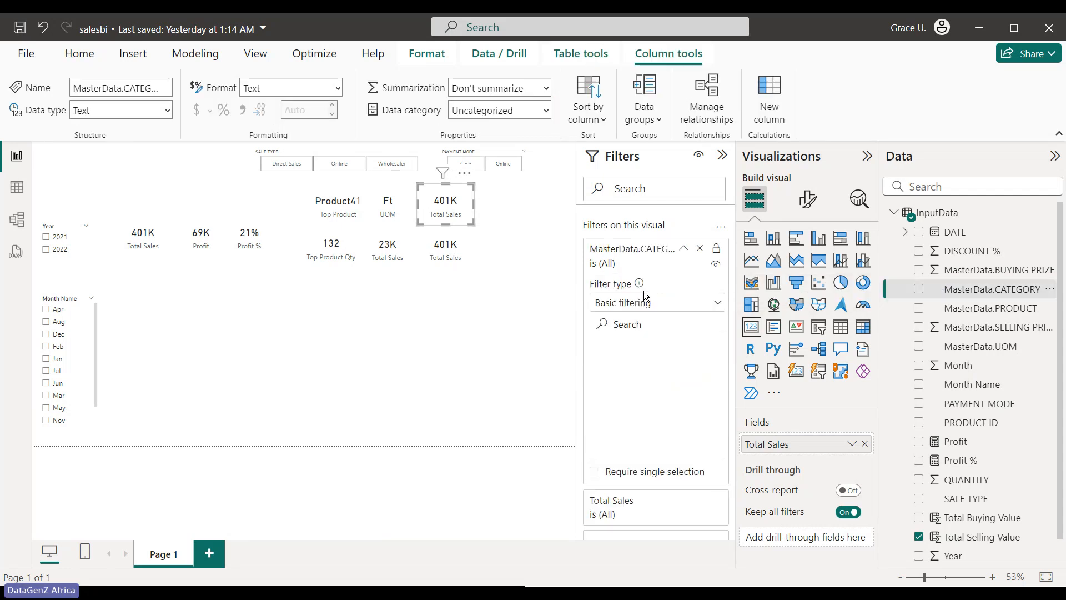
click(714, 310)
click(651, 367)
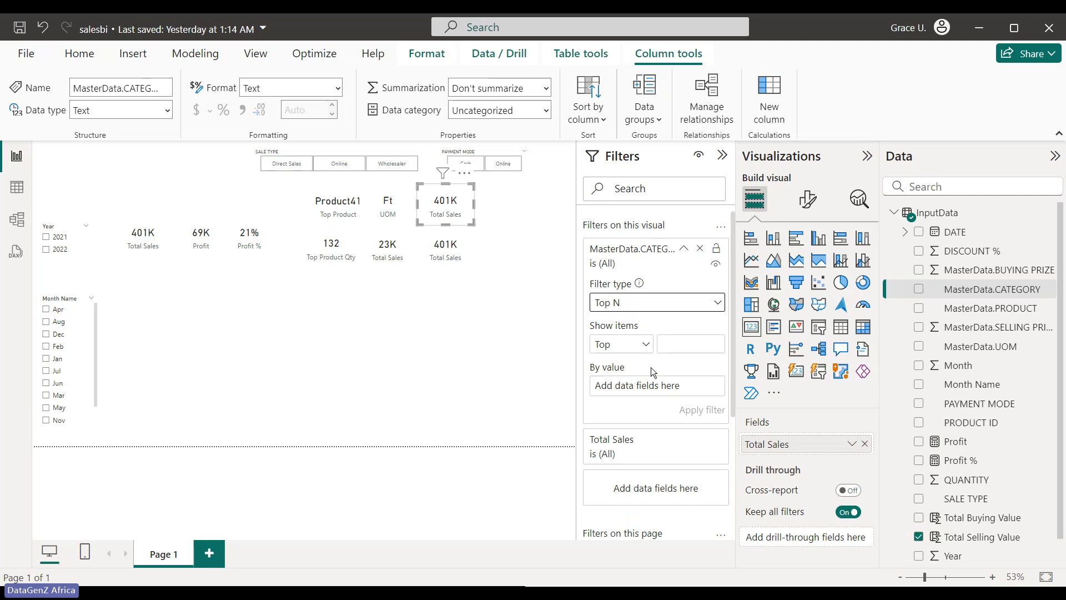
click(671, 341)
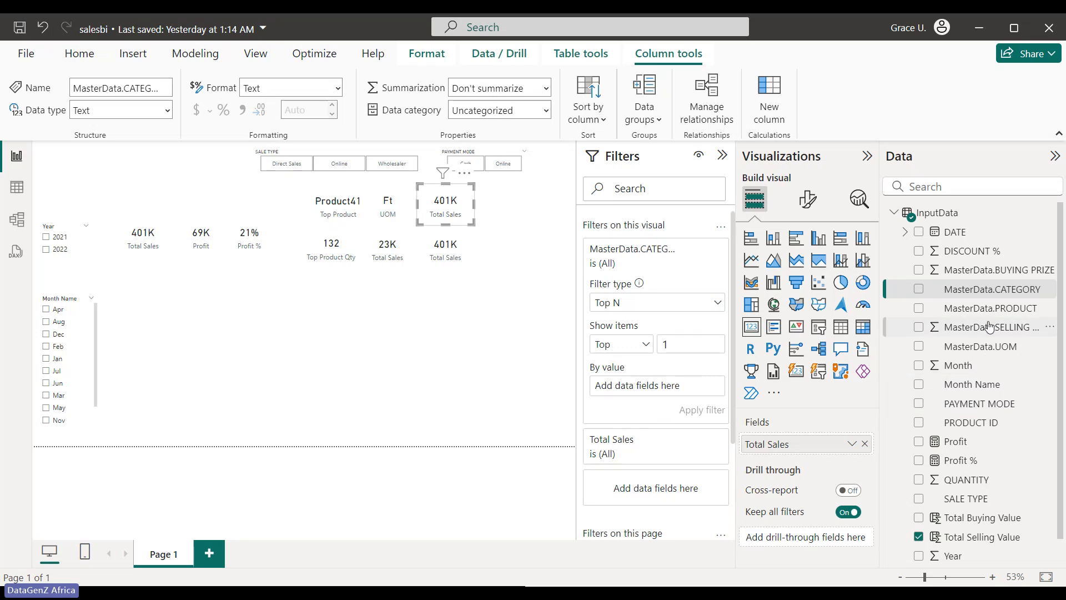
drag(979, 538, 675, 384)
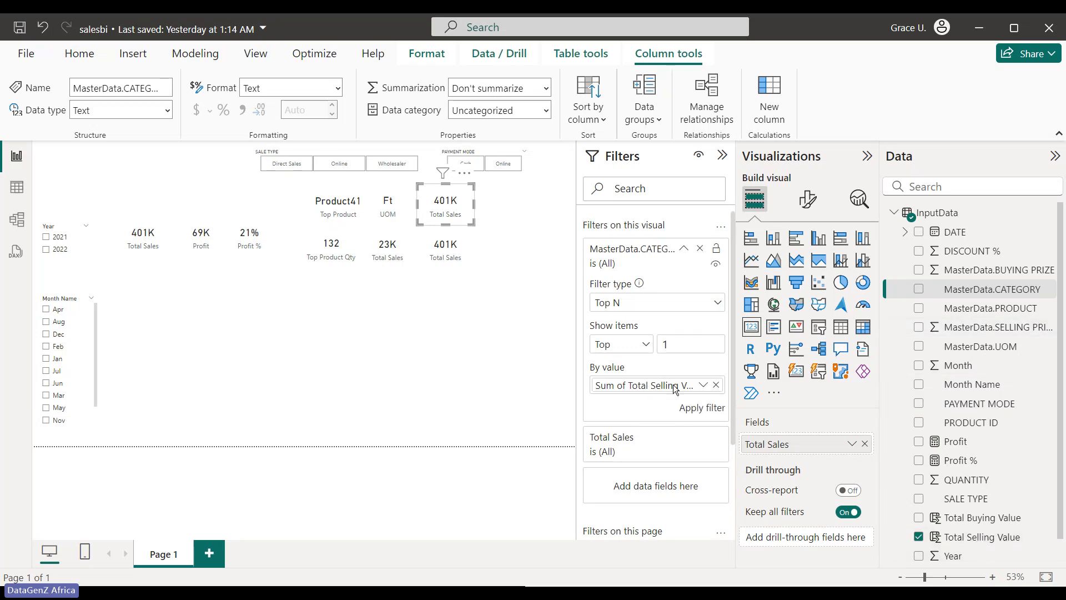
click(697, 410)
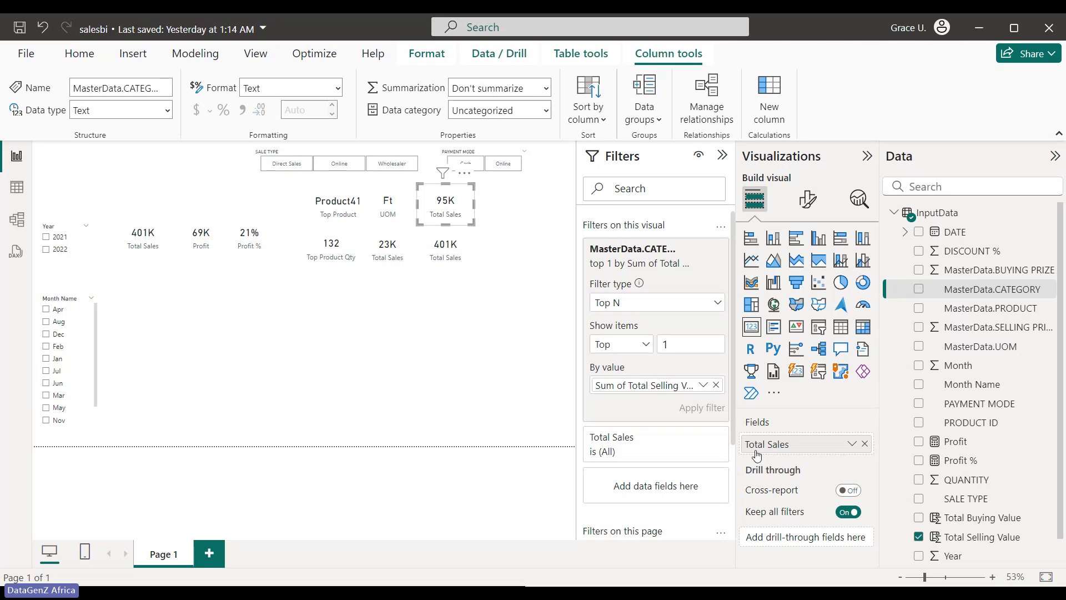
Rename the category-filtered card's Total Sales field to Top Cat Sales.
double_click(778, 447)
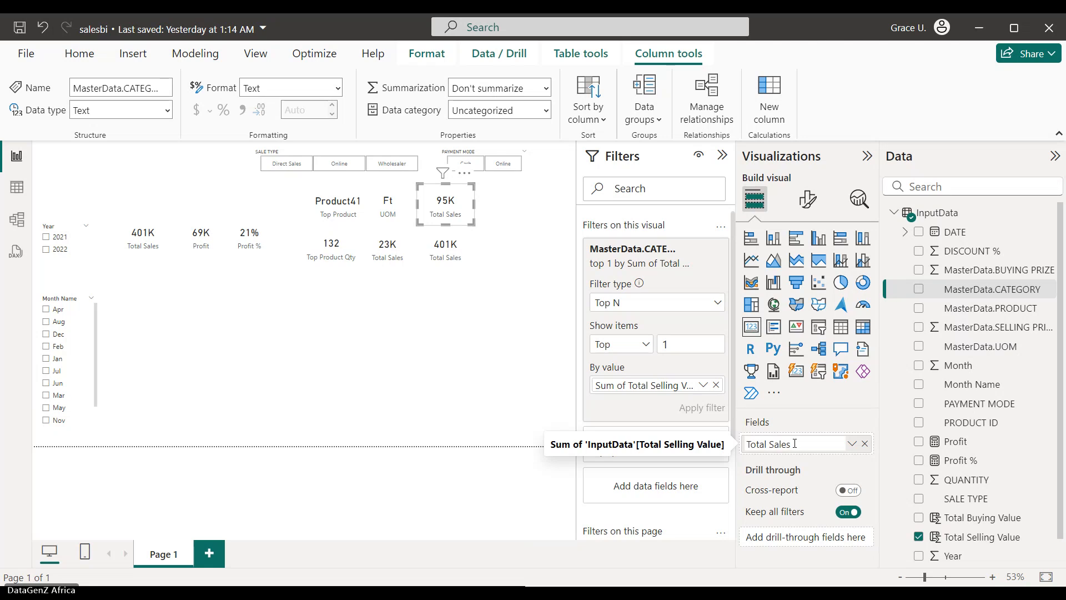
key(BackSpace)
key(BackSpace)
key(BackSpace)
key(BackSpace)
key(BackSpace)
key(BackSpace)
text(Top Cata)
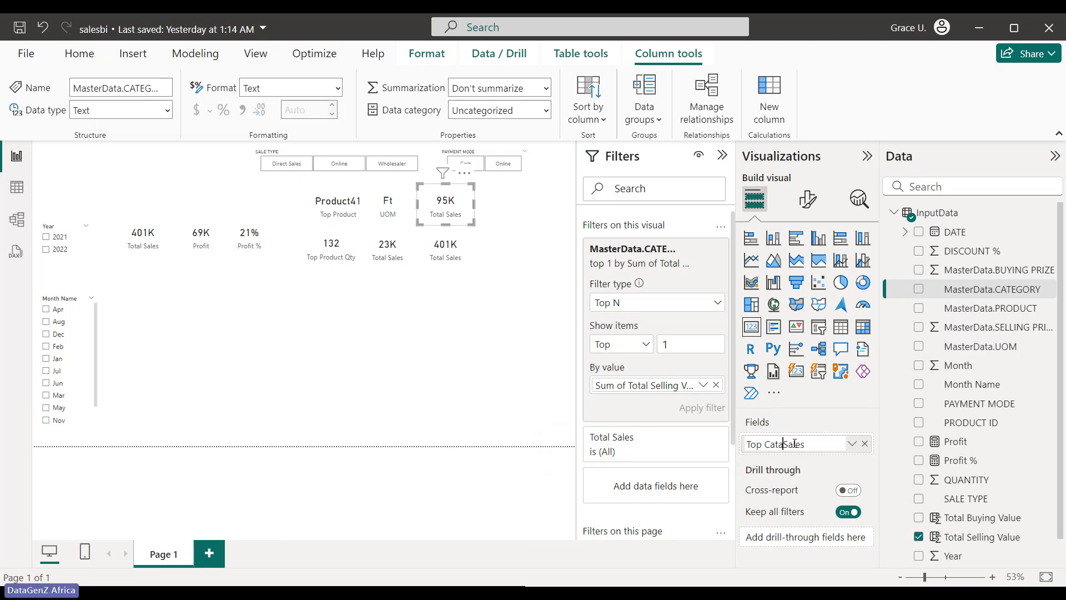
text(g)
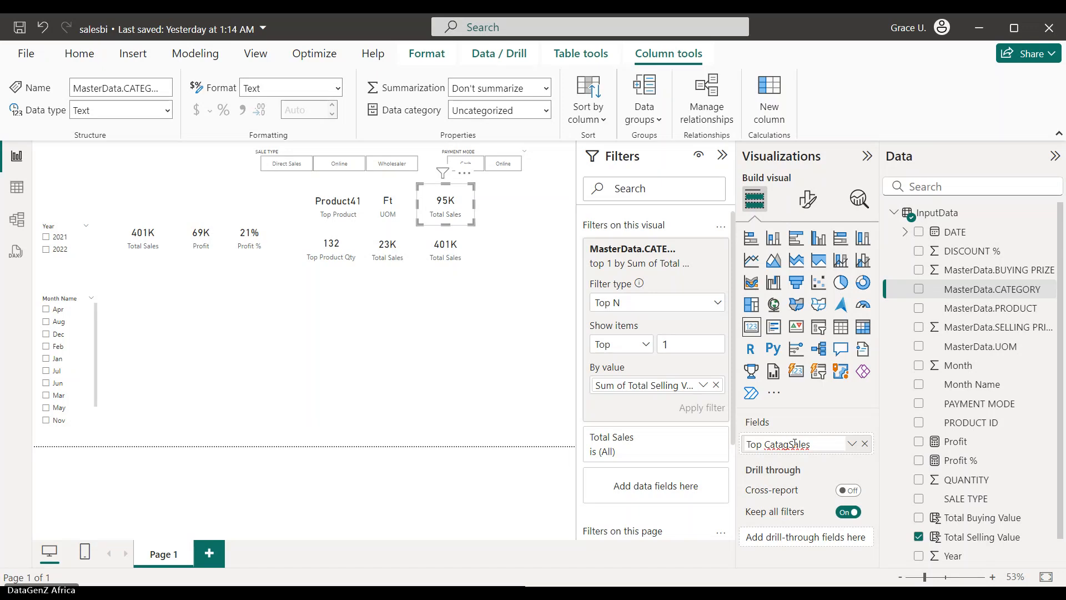
key(BackSpace)
key(BackSpace)
click(823, 417)
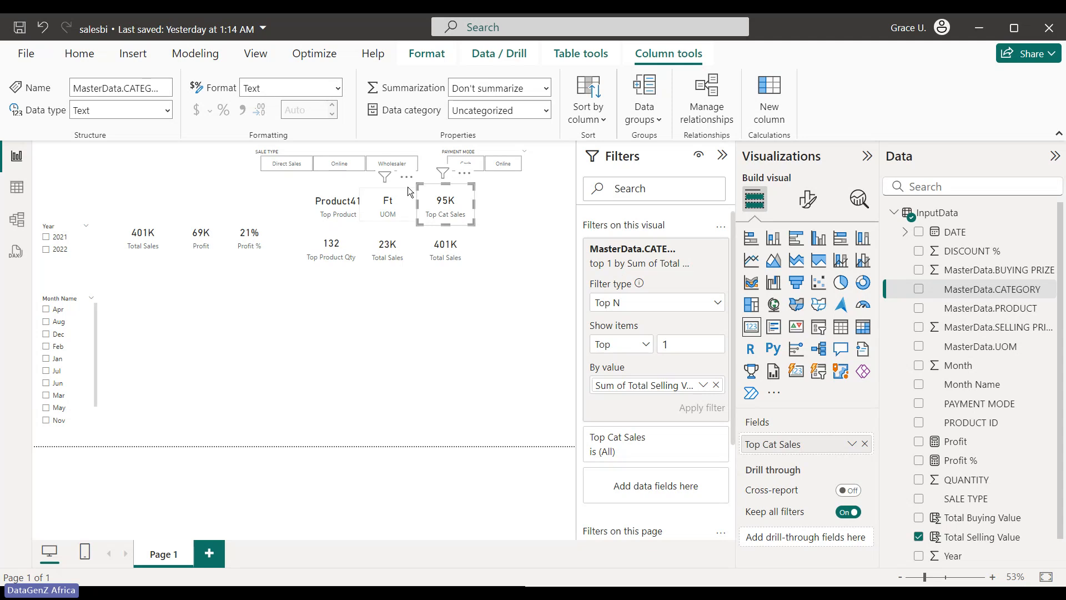
Try to rename the Total Sales field of the product-filtered card below UOM to Top Product Sales.
click(389, 256)
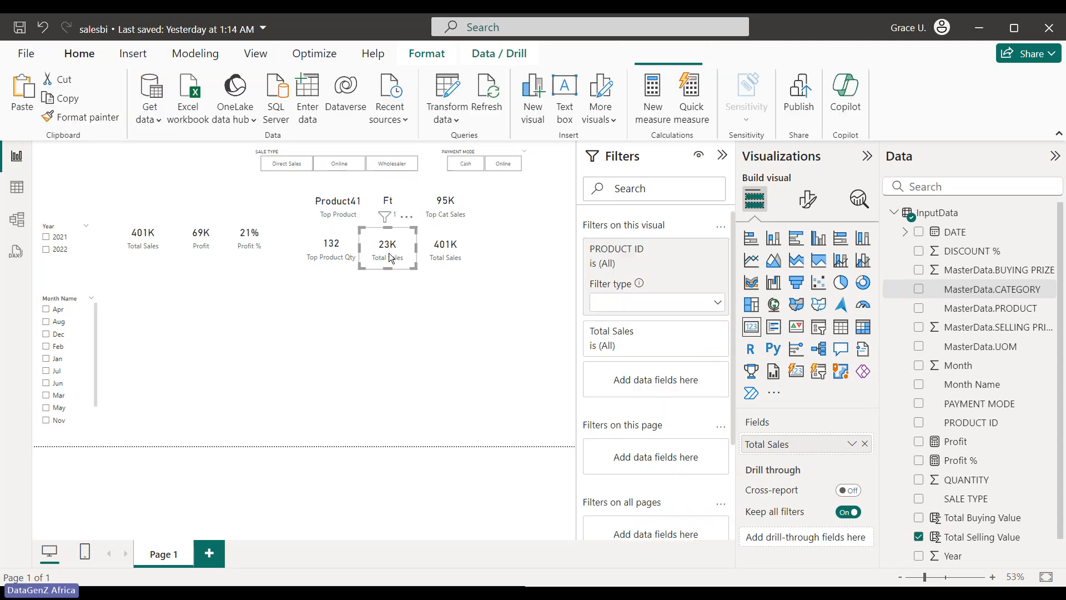
double_click(787, 444)
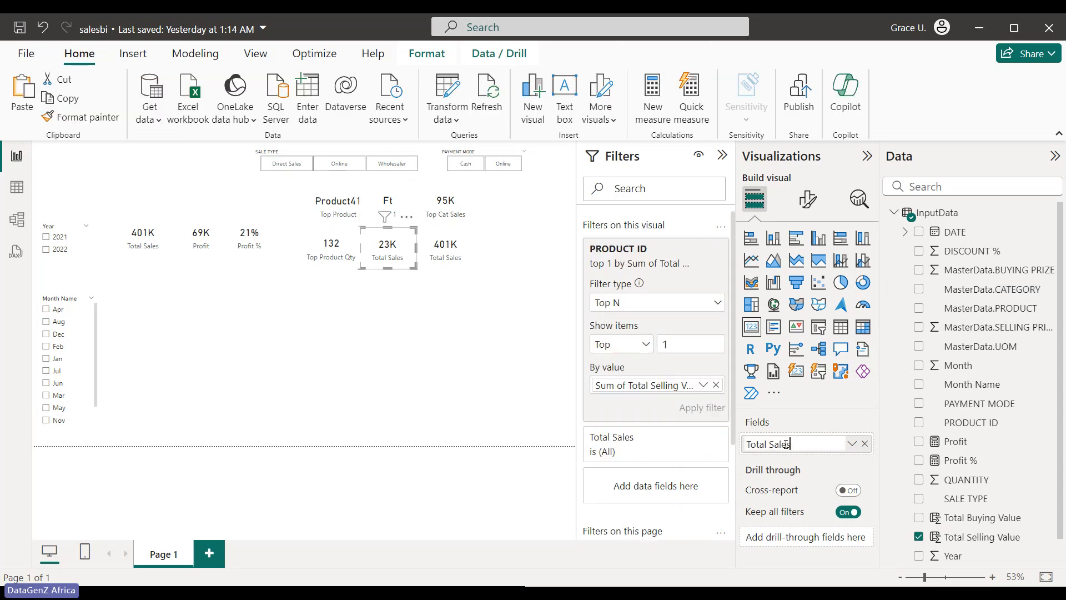
drag(798, 446, 756, 445)
text(op P)
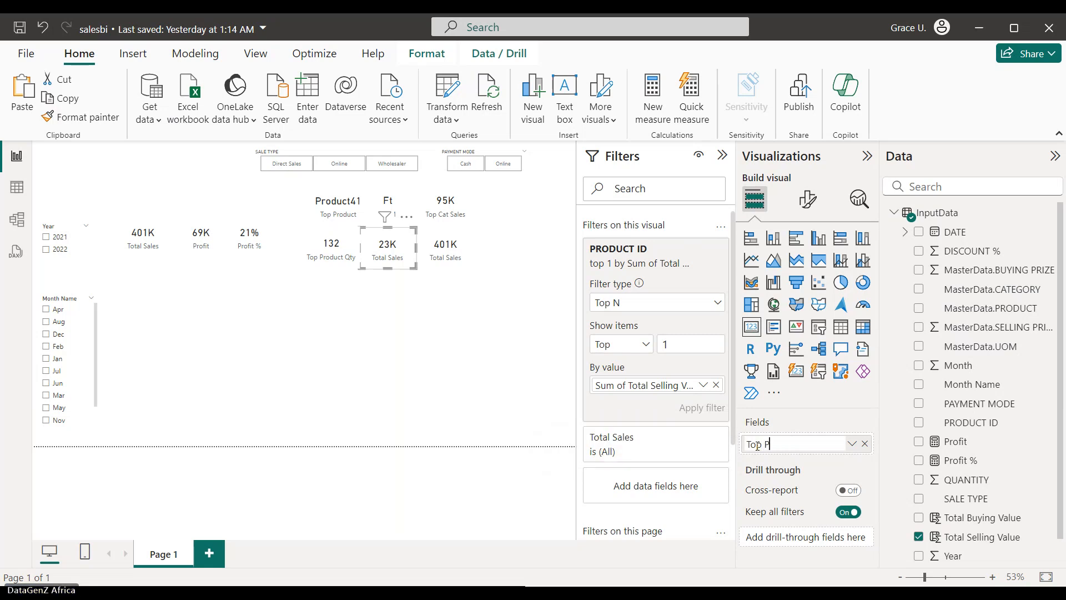
text(roduct Sales)
key(Return)
click(475, 368)
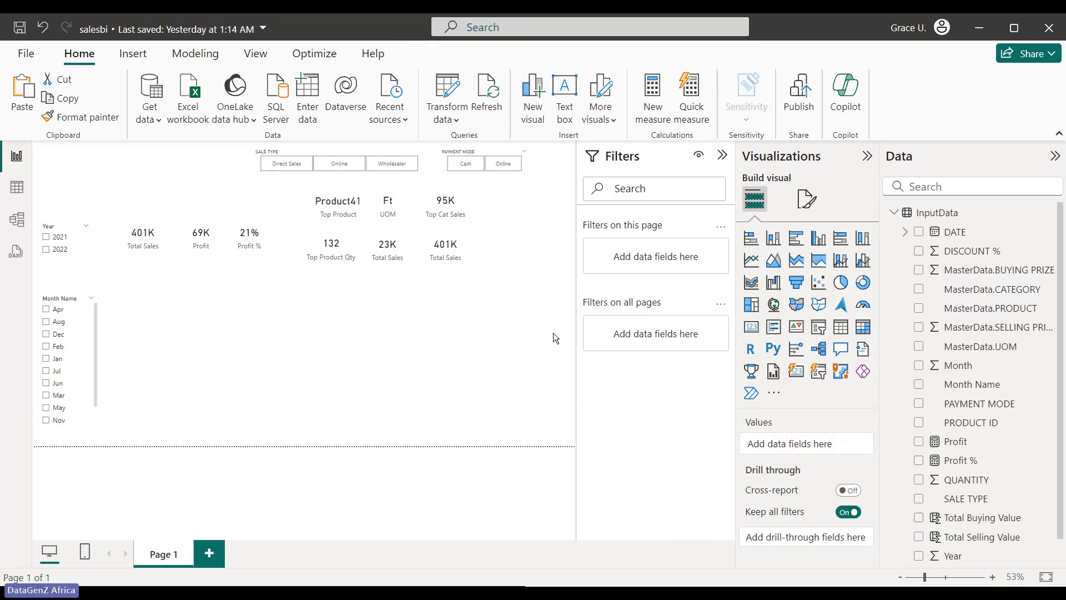
Rename the Total Sales field of the product-filtered card below UOM to Top Product Sales.
click(395, 256)
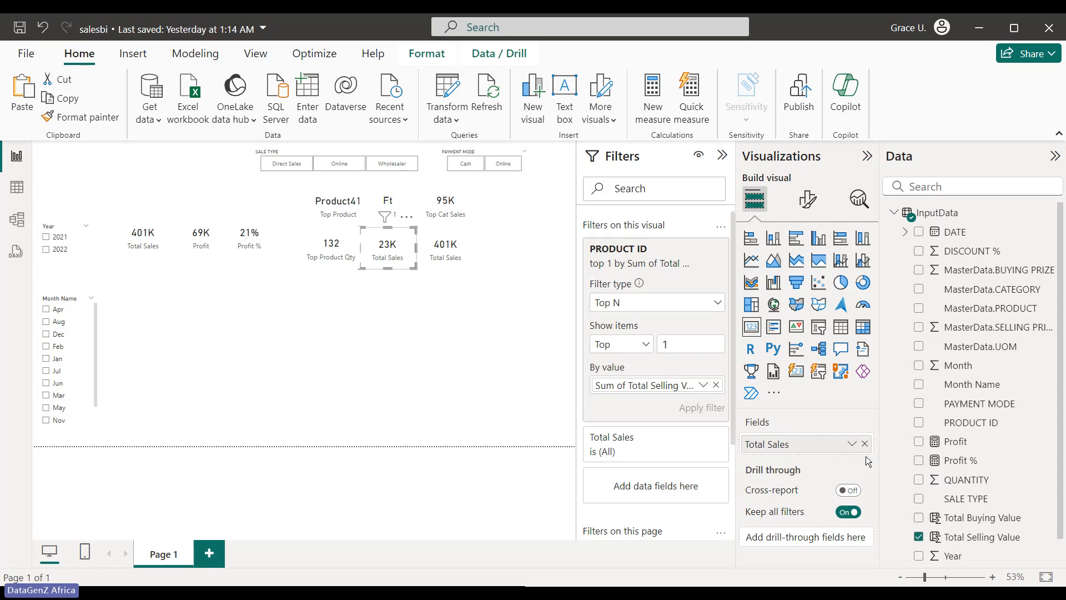
double_click(792, 442)
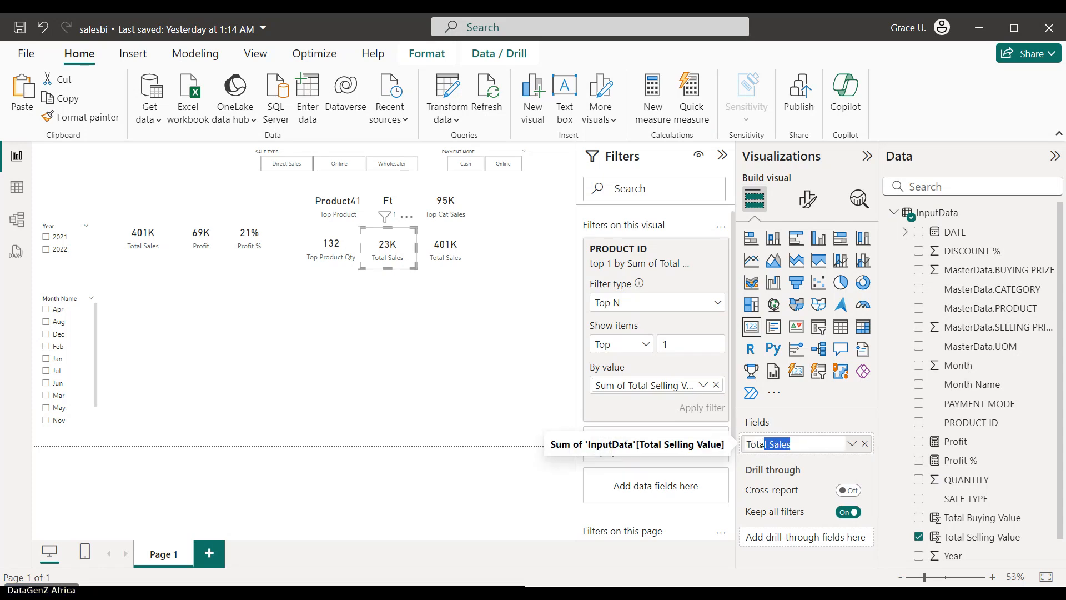
text(Top)
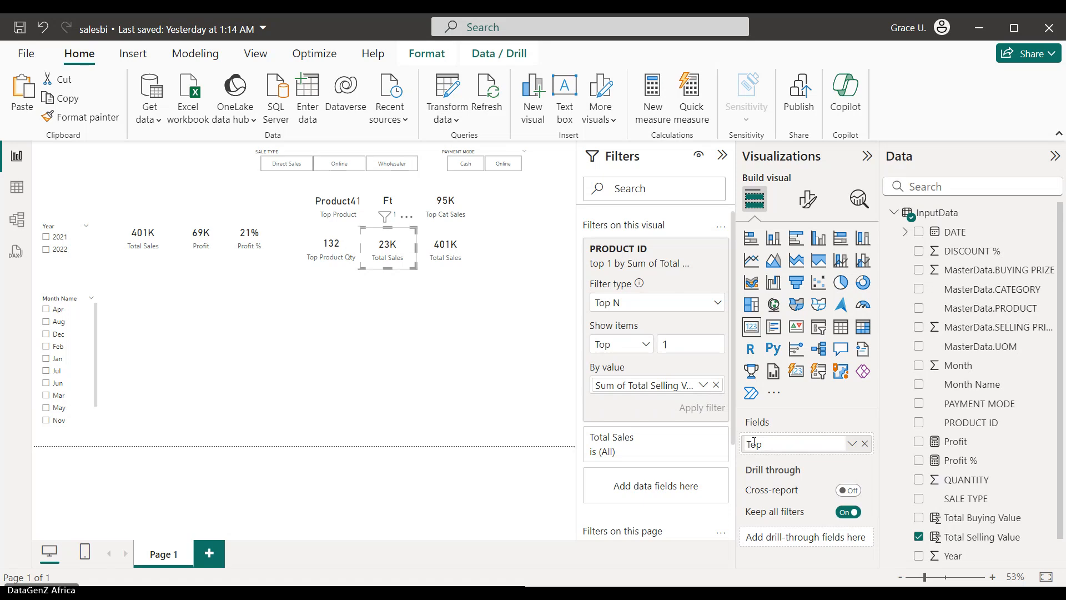
text( Produc)
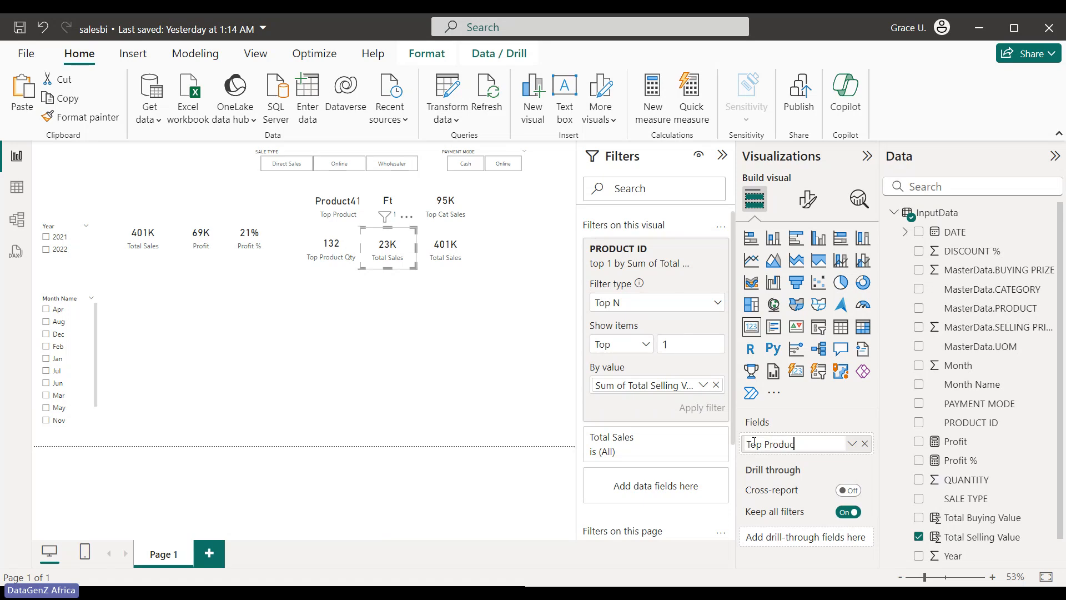
text(t)
text( Q)
text(ty)
key(BackSpace)
key(BackSpace)
key(BackSpace)
key(BackSpace)
text(Sales)
key(Return)
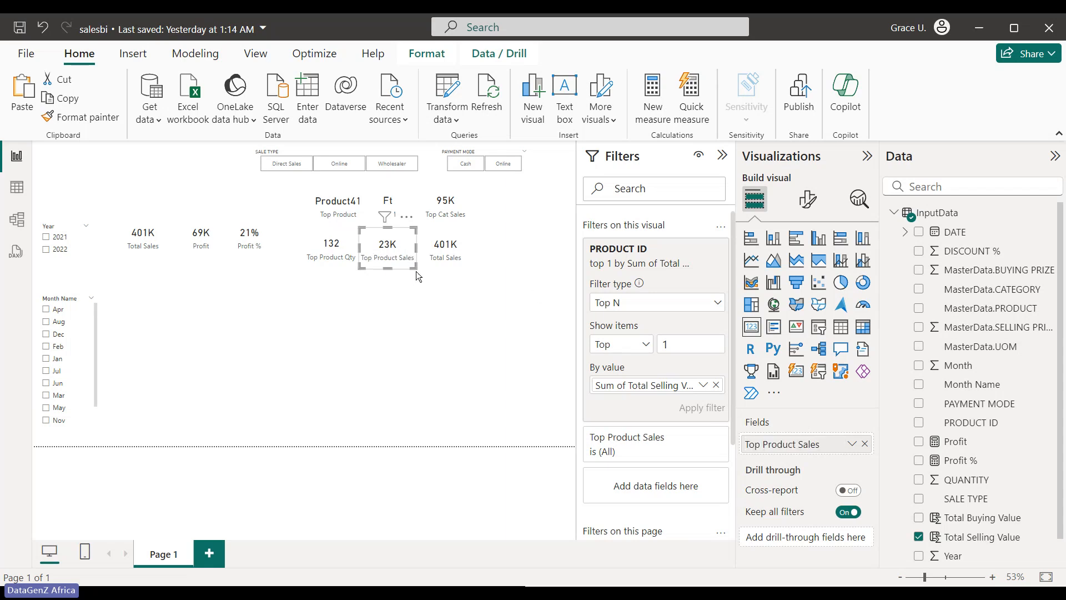
Shorten the Top Product Sales field name to Top Prod. Sales.
double_click(800, 444)
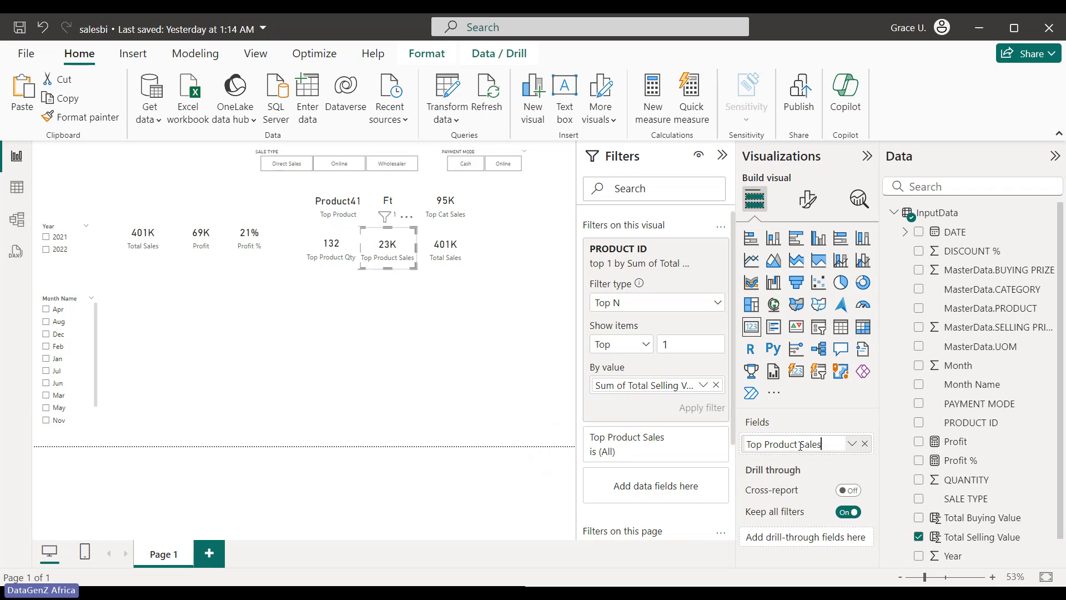
click(800, 444)
key(BackSpace)
key(BackSpace)
key(BackSpace)
key(BackSpace)
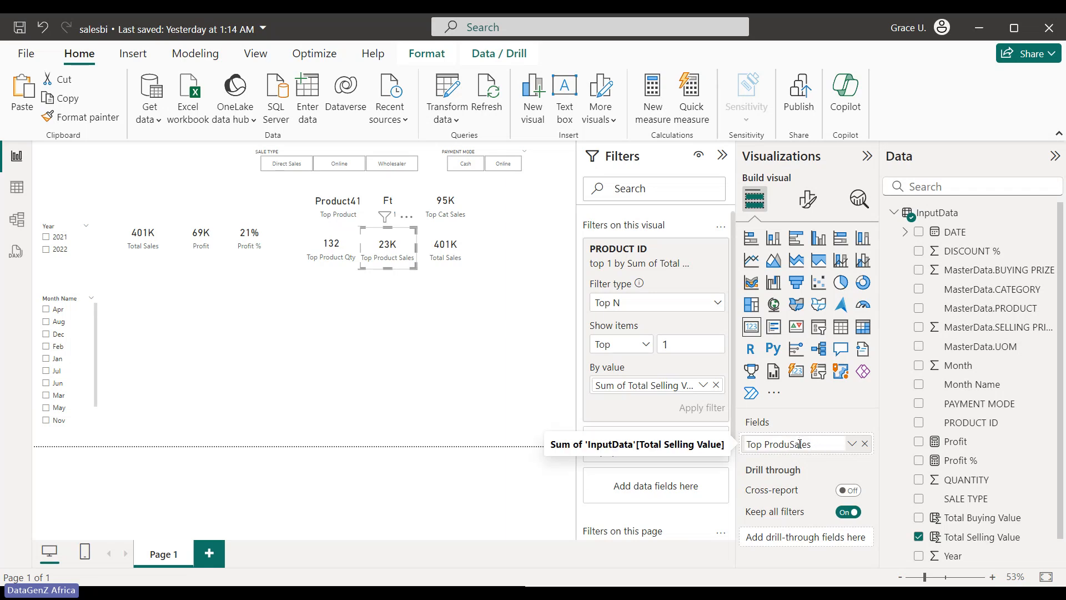
text(.)
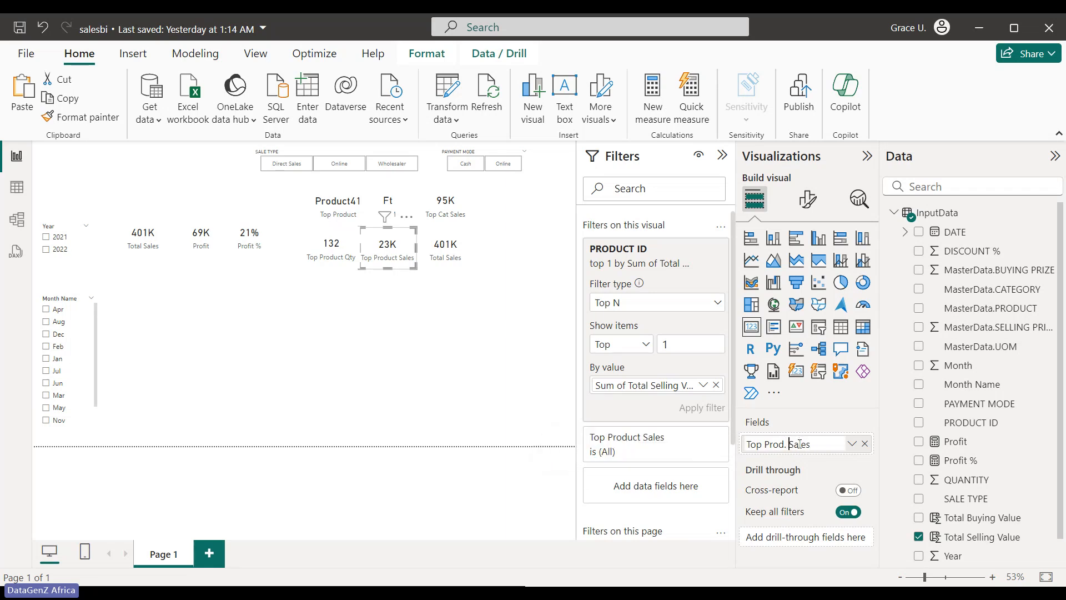
click(803, 414)
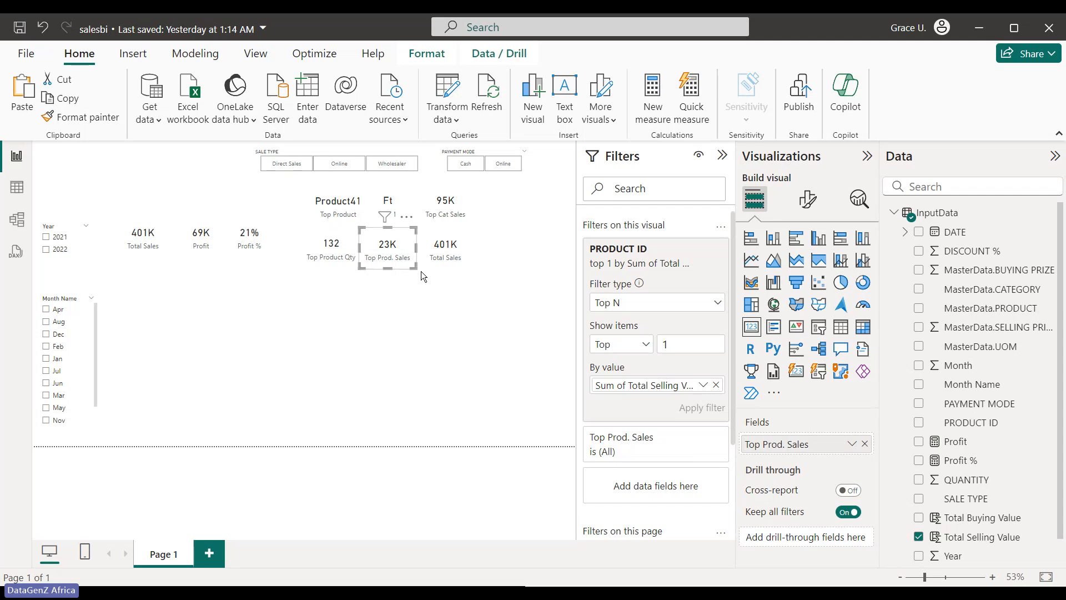
Reduce the Top Prod. Sales card's height slightly and align it below the UOM card.
drag(412, 266, 401, 247)
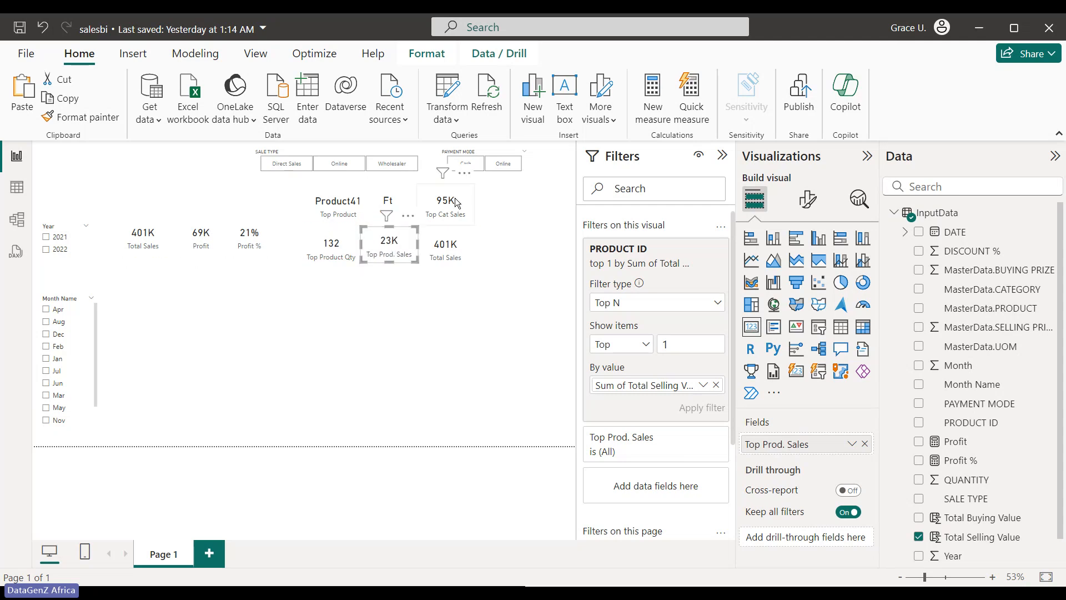
drag(456, 203, 448, 199)
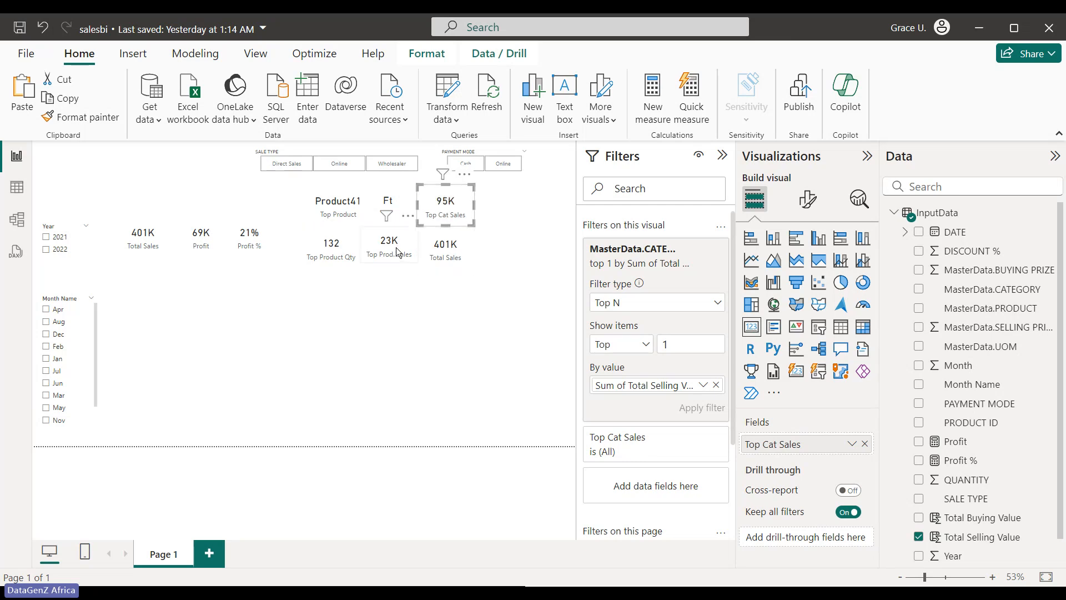
drag(397, 252, 397, 254)
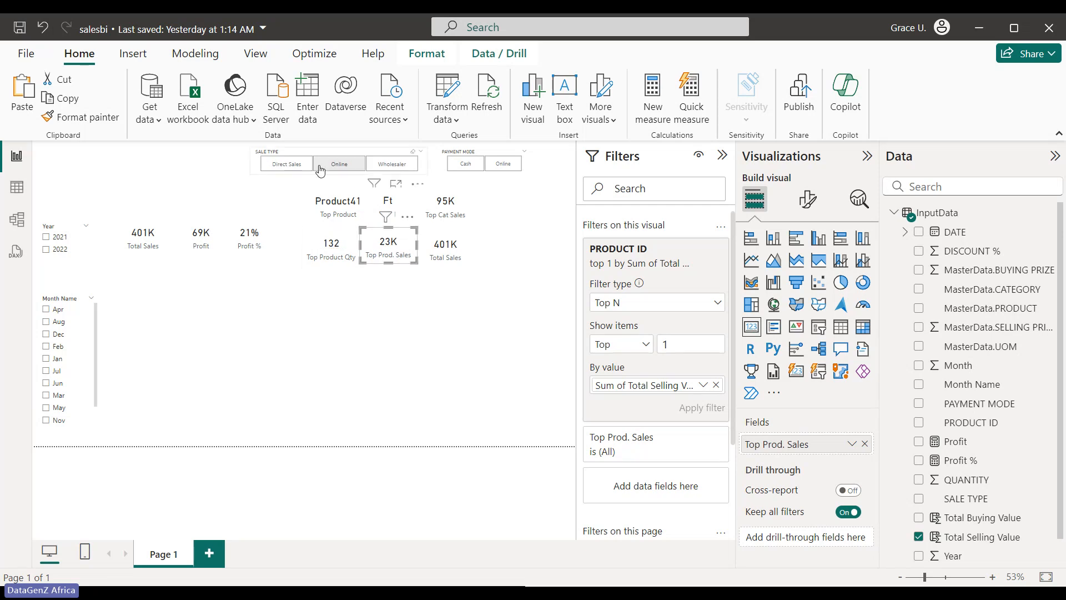
Replace Total Selling Value with MasterData.CATEGORY in the Total Sales card below Top Cat Sales.
click(438, 267)
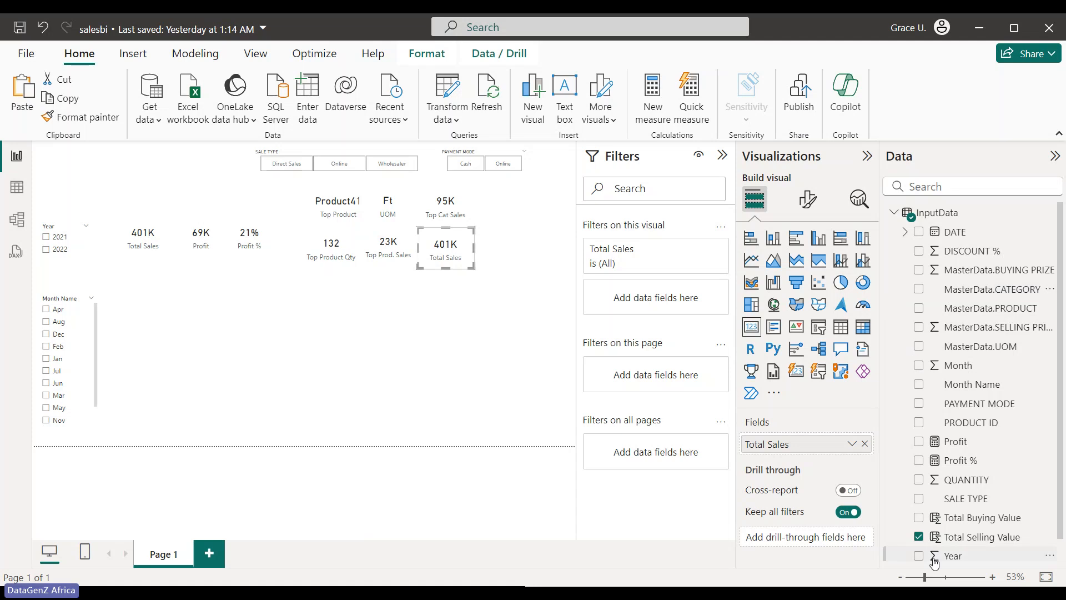
click(918, 536)
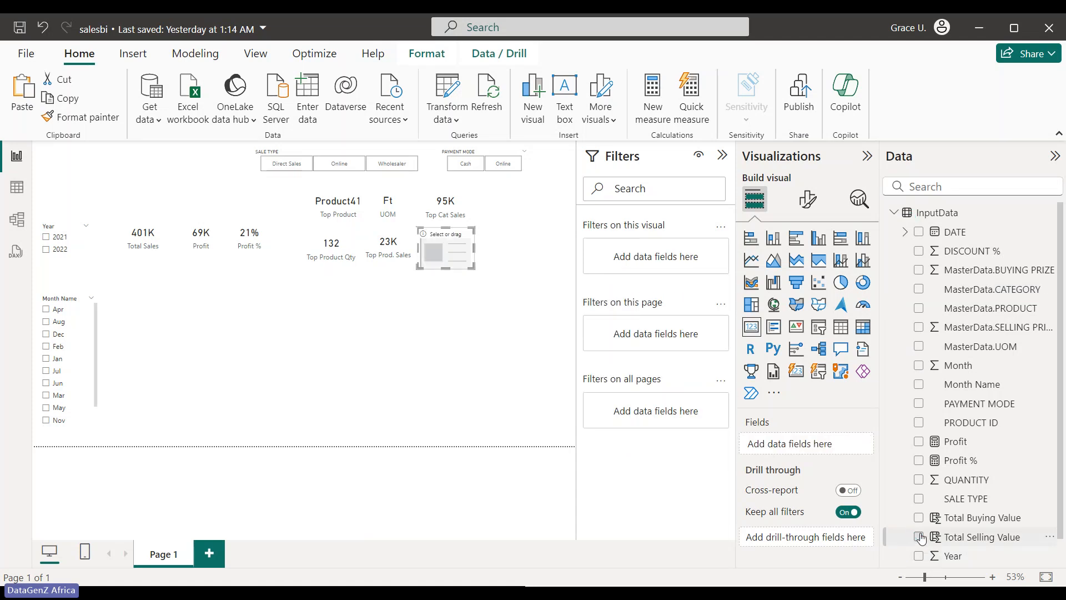
click(918, 289)
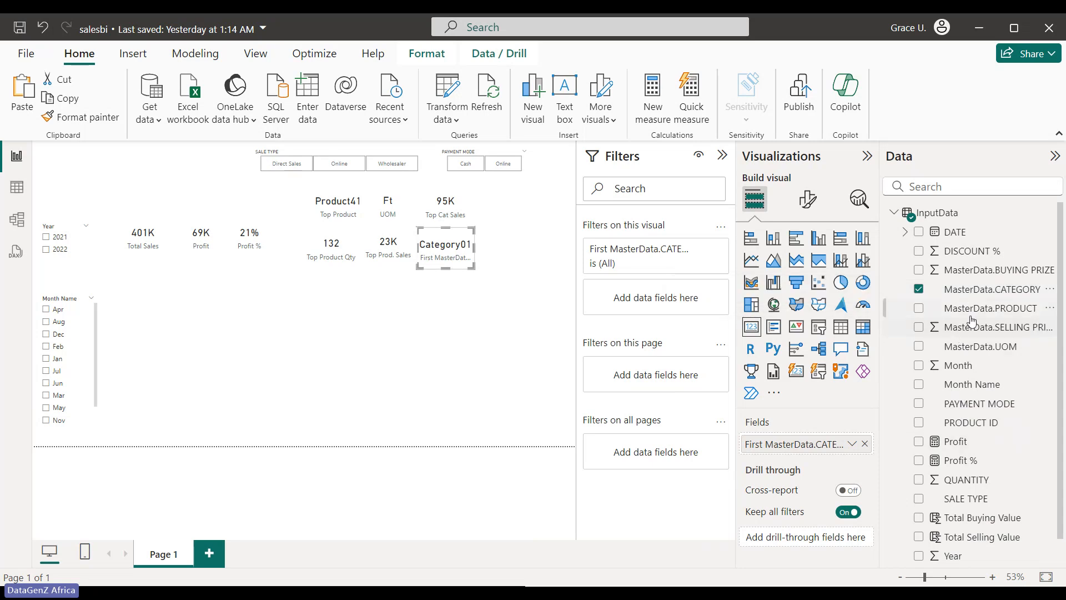
Filter the MasterData.CATEGORY card by MasterData.CATEGORY with a Top N filter showing the top 1 by Total Selling Value.
drag(969, 289, 690, 300)
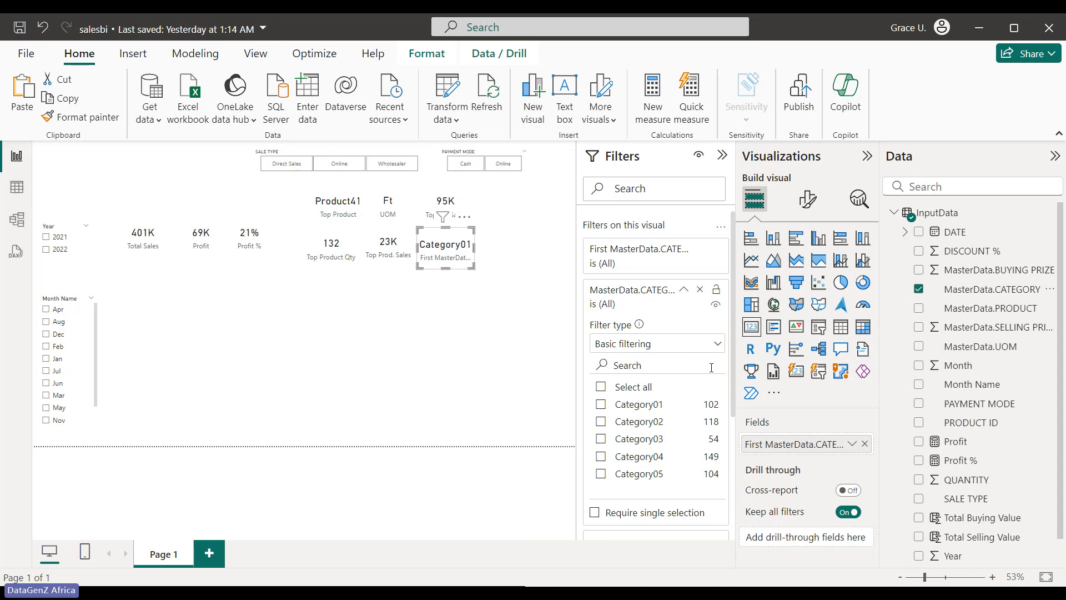
click(716, 344)
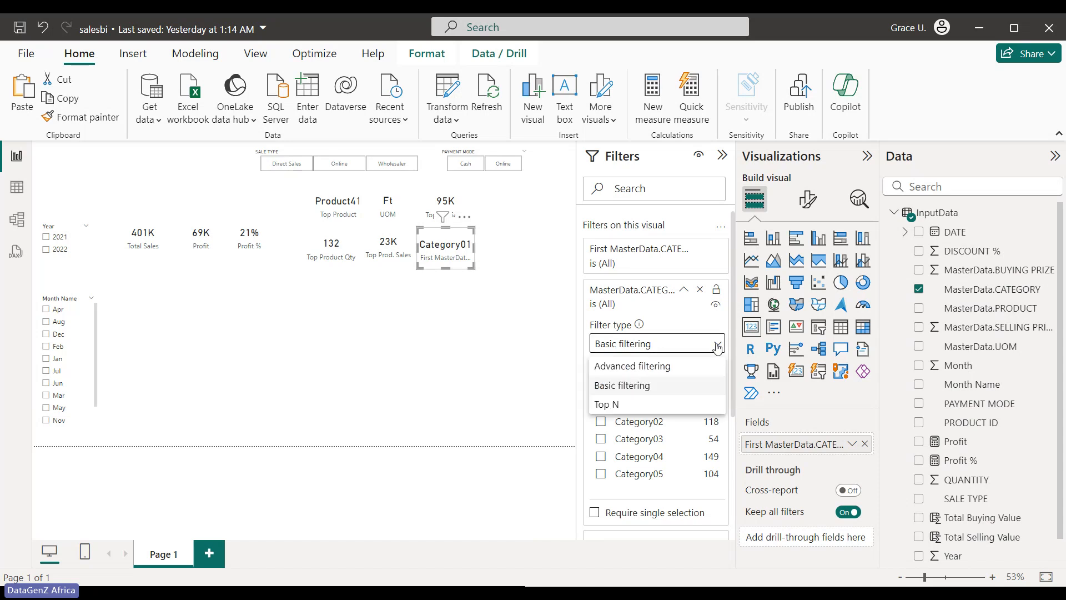
click(638, 405)
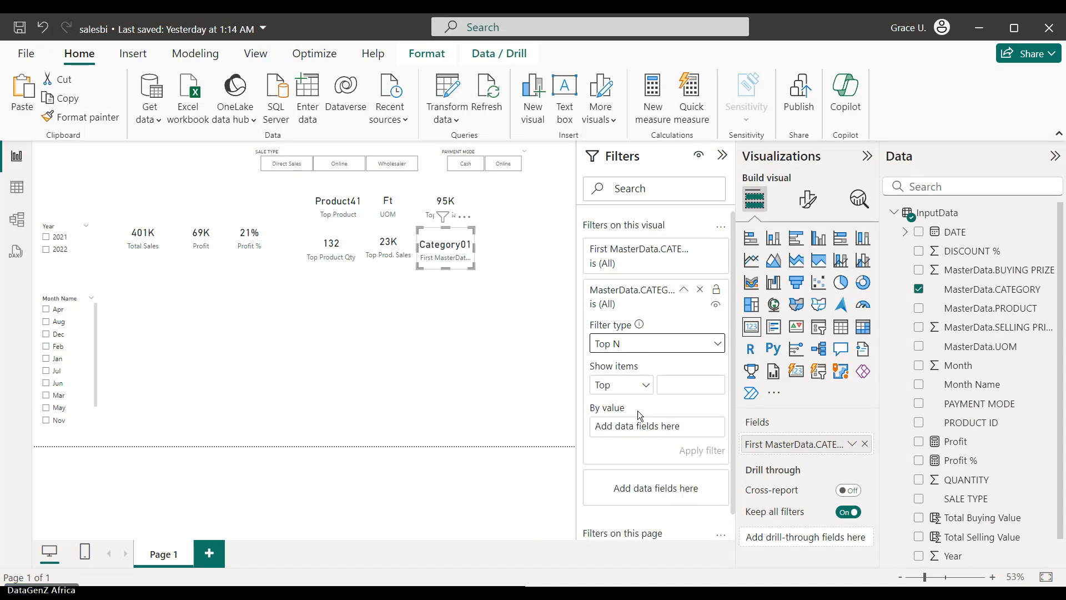
click(664, 389)
text(1)
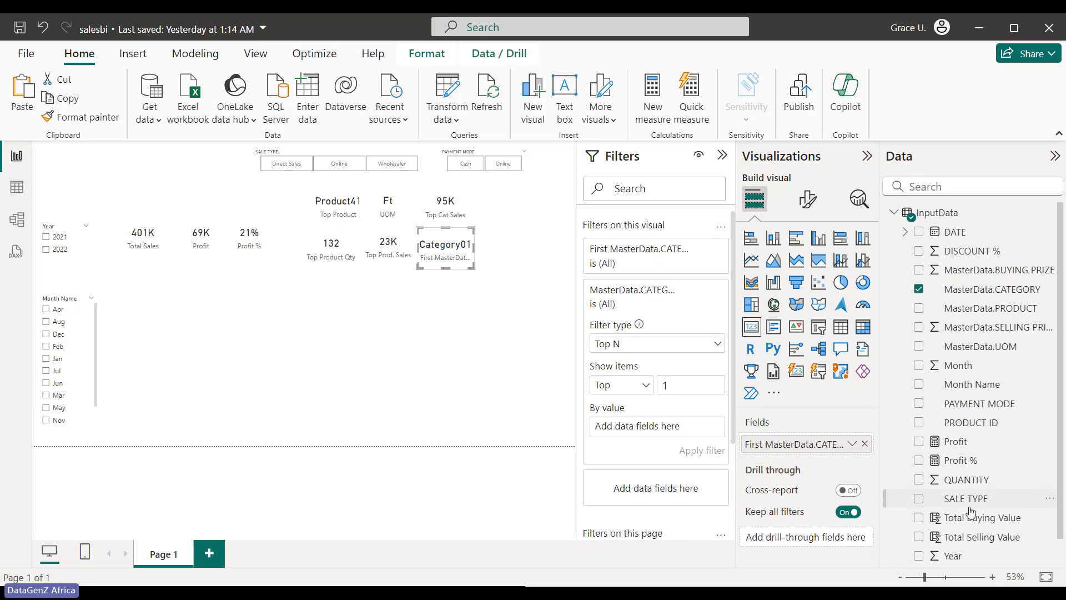
drag(971, 538, 642, 426)
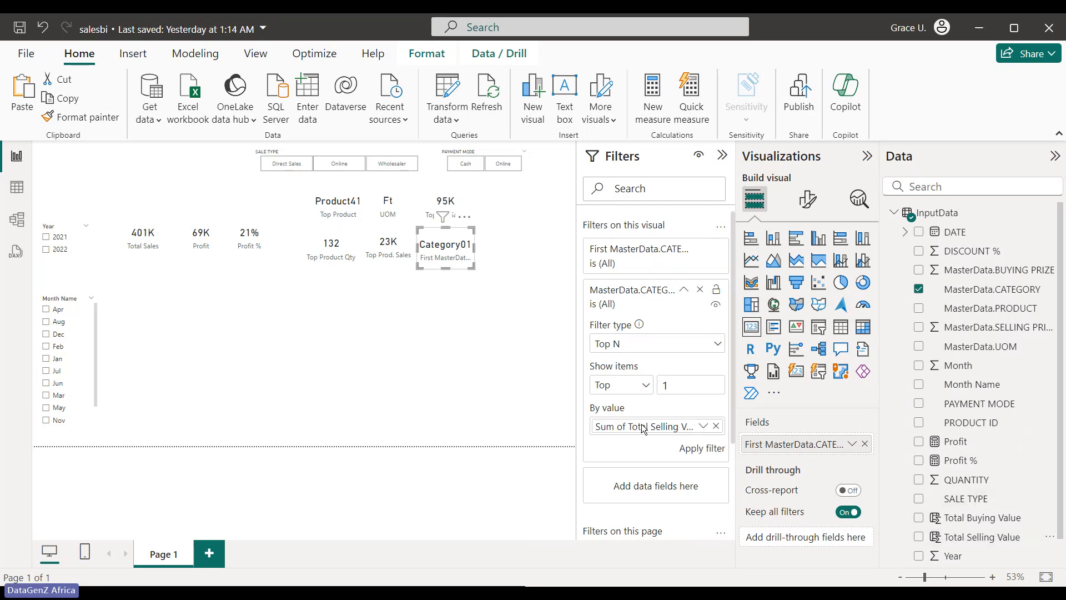
click(694, 449)
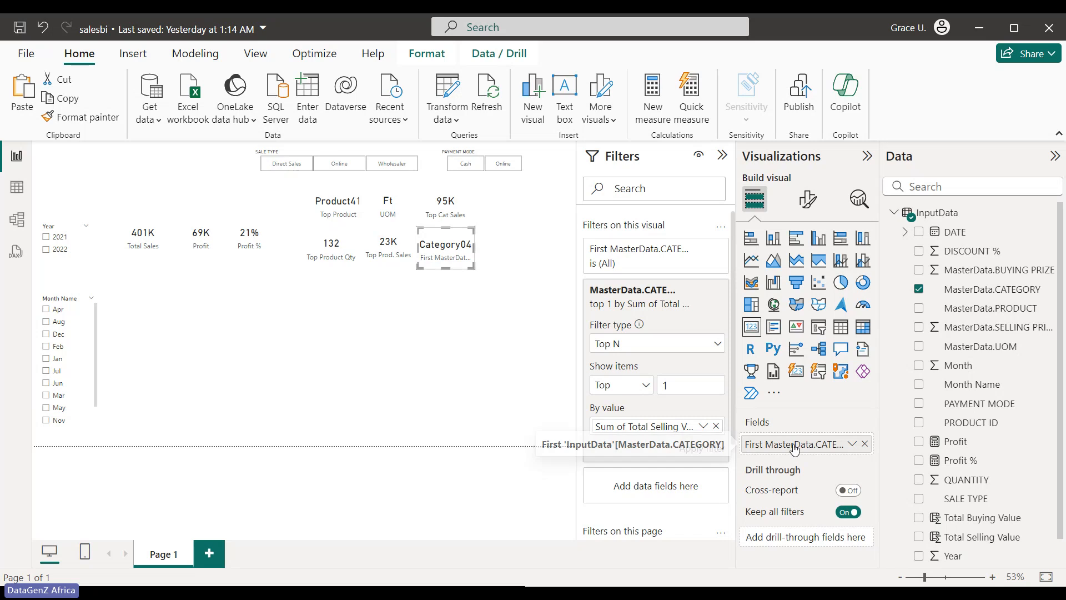
Try to rename the MasterData.CATEGORY card's field to Top Cat.
double_click(813, 445)
drag(839, 445, 747, 448)
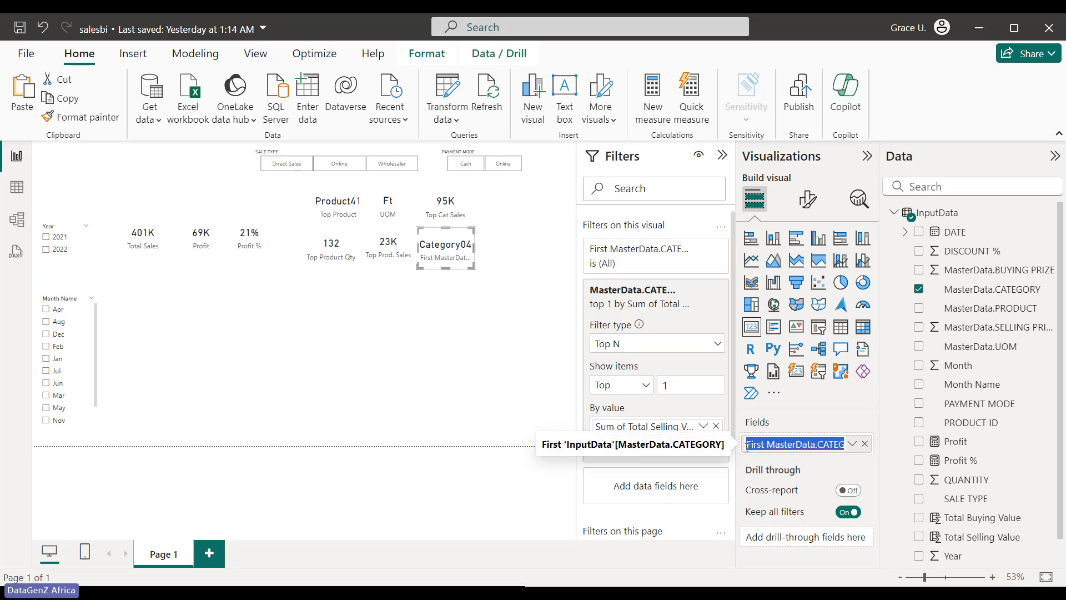
text(Top)
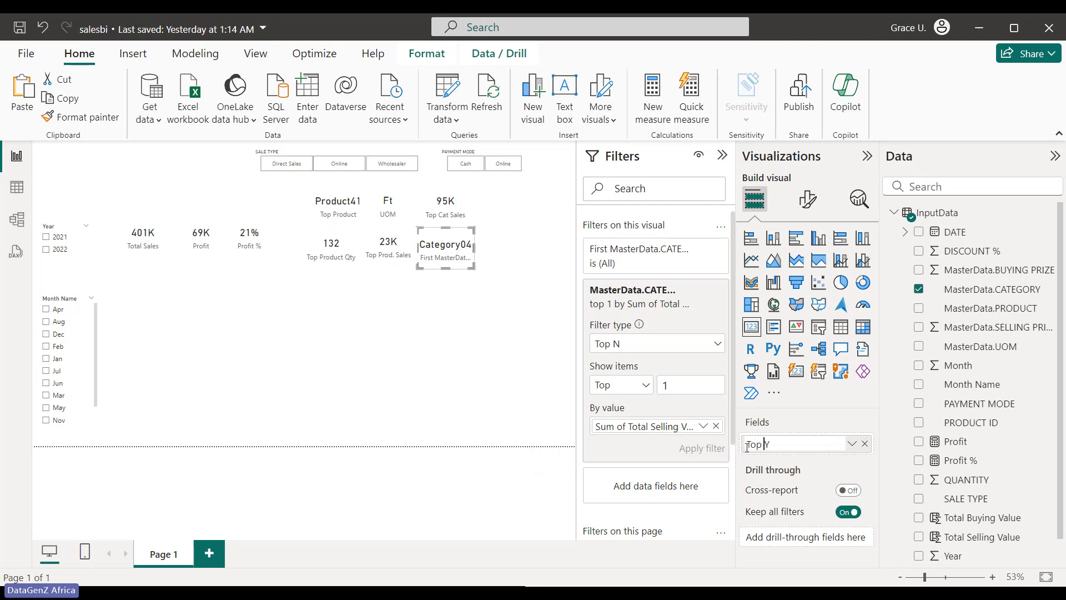
text( Cat)
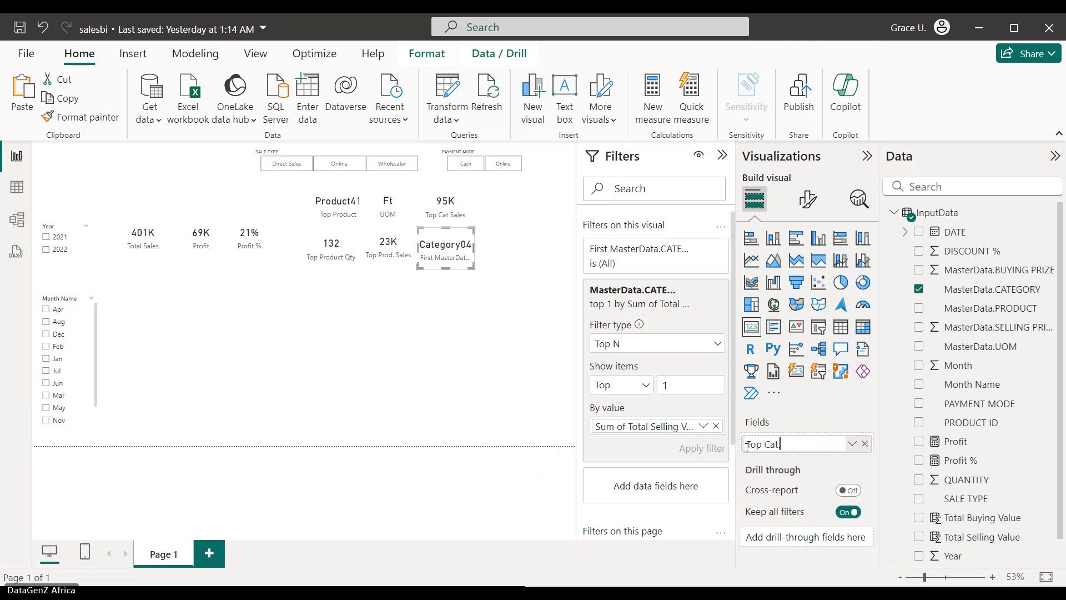
click(529, 392)
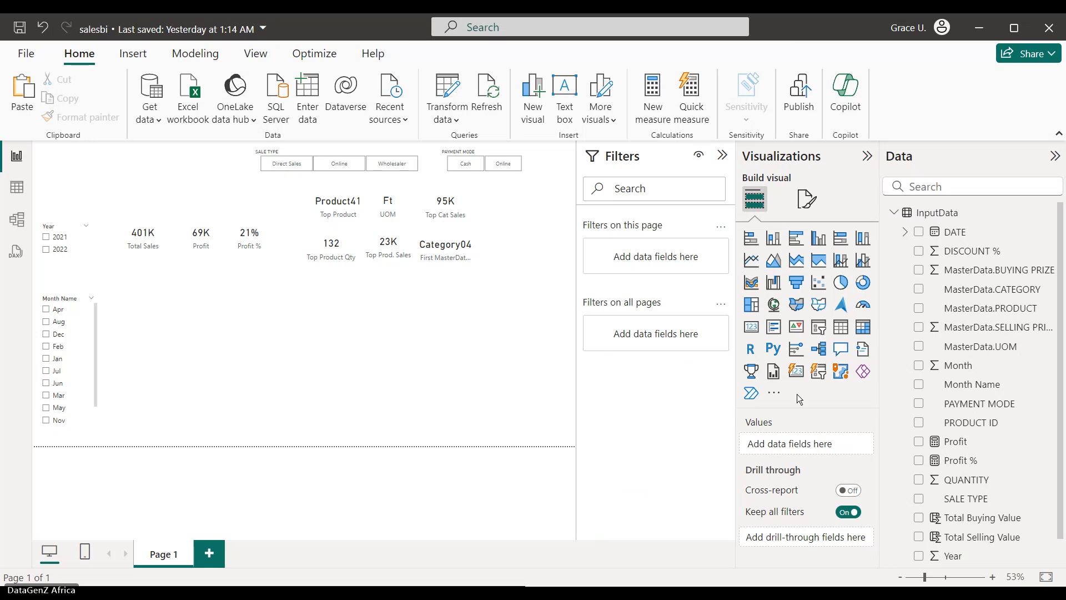
Rename the displayed field of the card showing the top category as "Top Cat.".
click(465, 251)
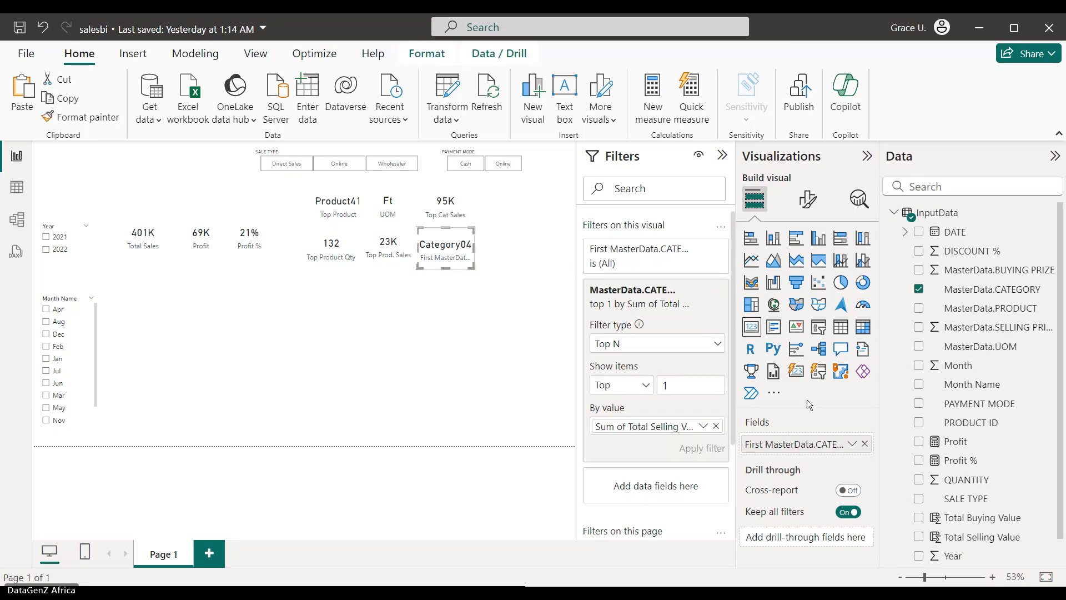
double_click(791, 450)
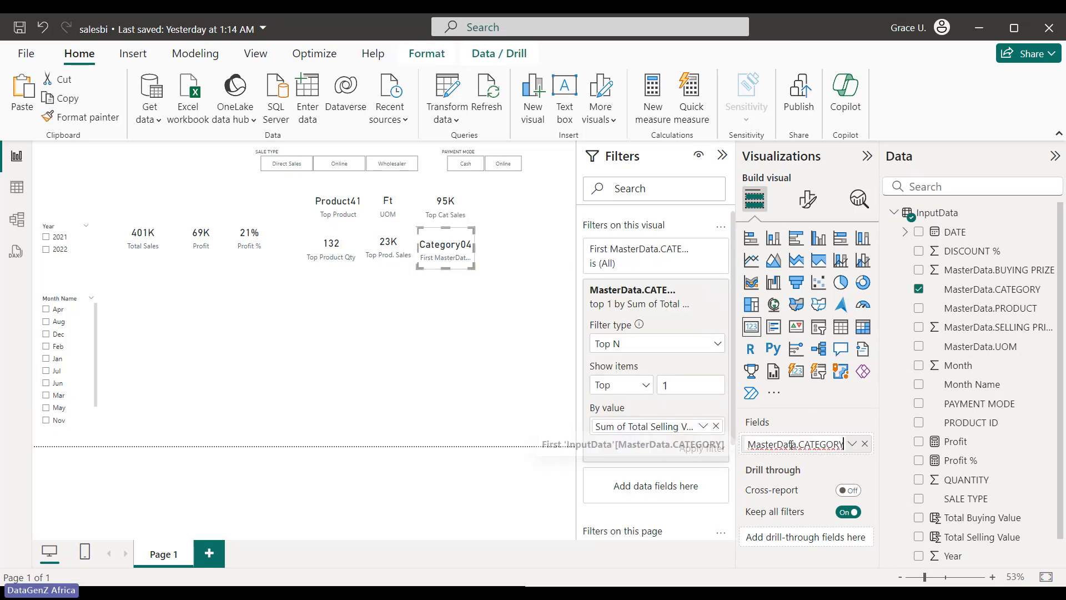
drag(844, 446, 718, 449)
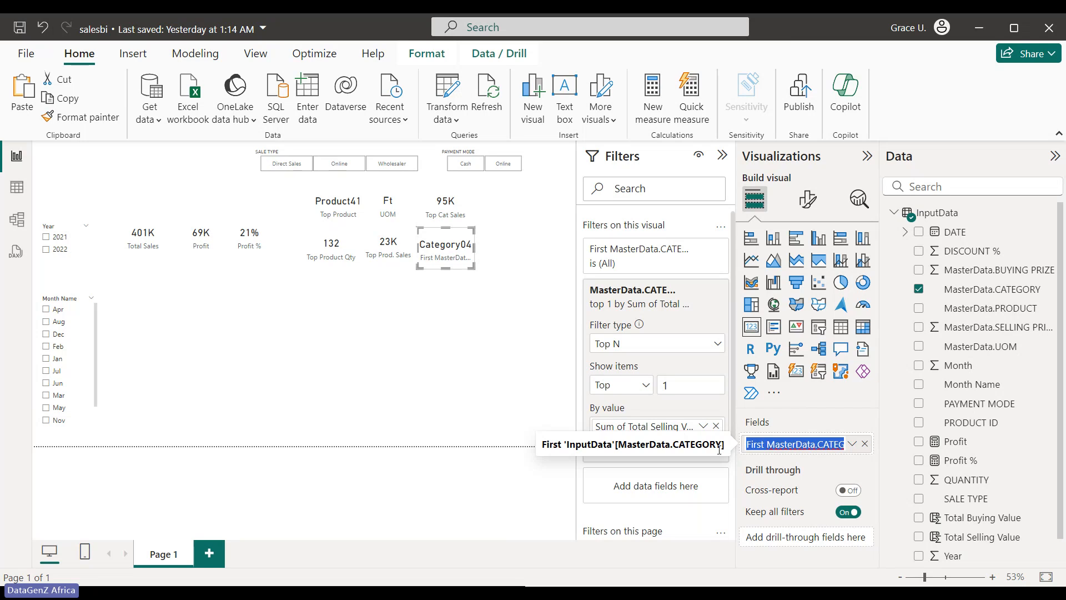
text(Ca)
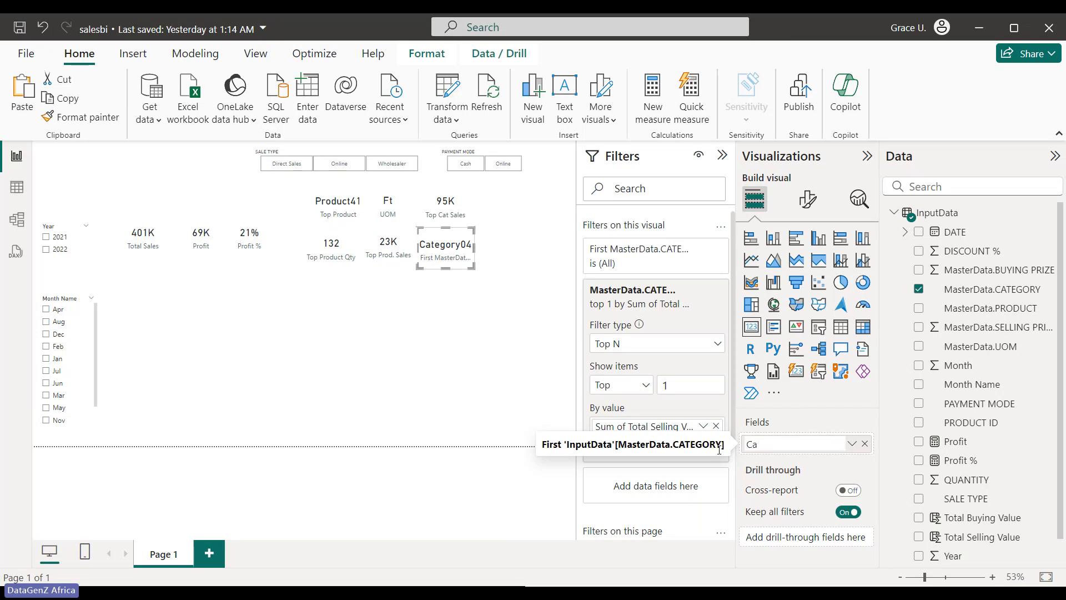
key(BackSpace)
text(Top)
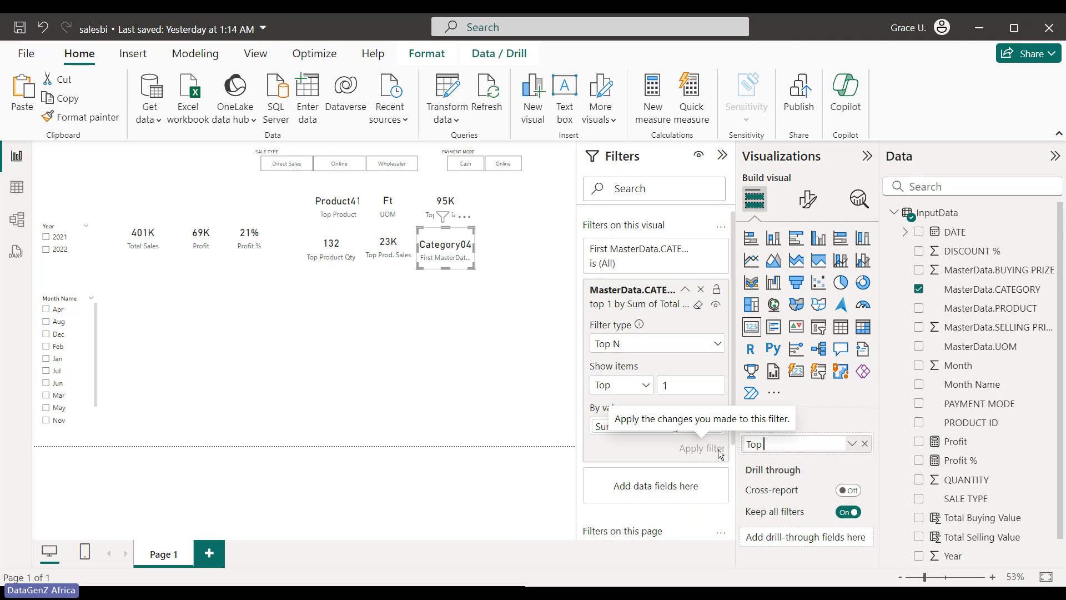
text( Cat.)
key(Return)
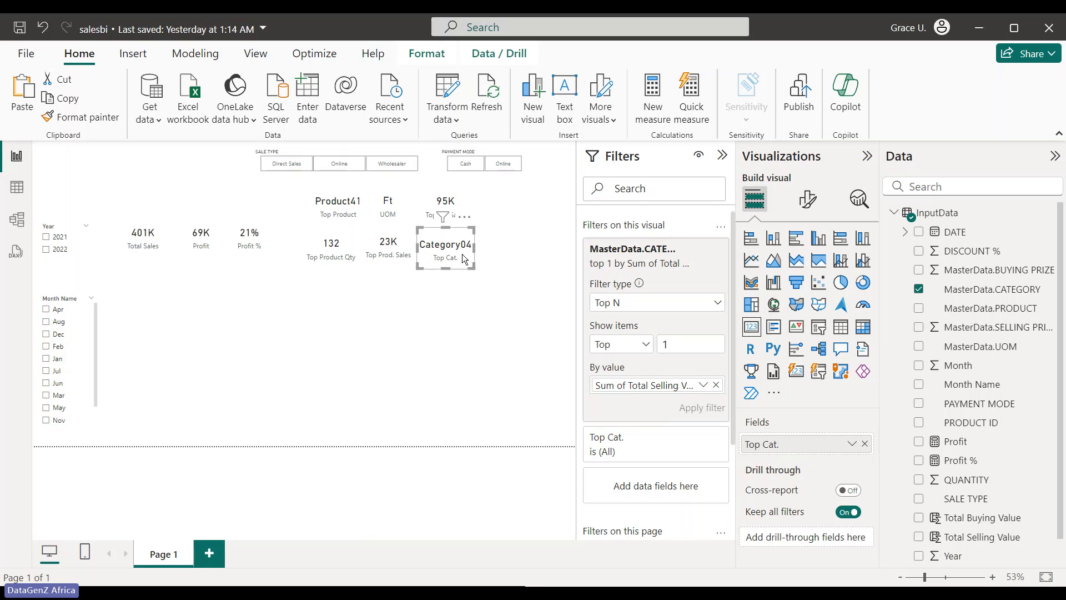
Nudge the Top Cat. card slightly upward and the Top Prod. Sales card slightly downward in the lower card row.
drag(464, 258, 465, 251)
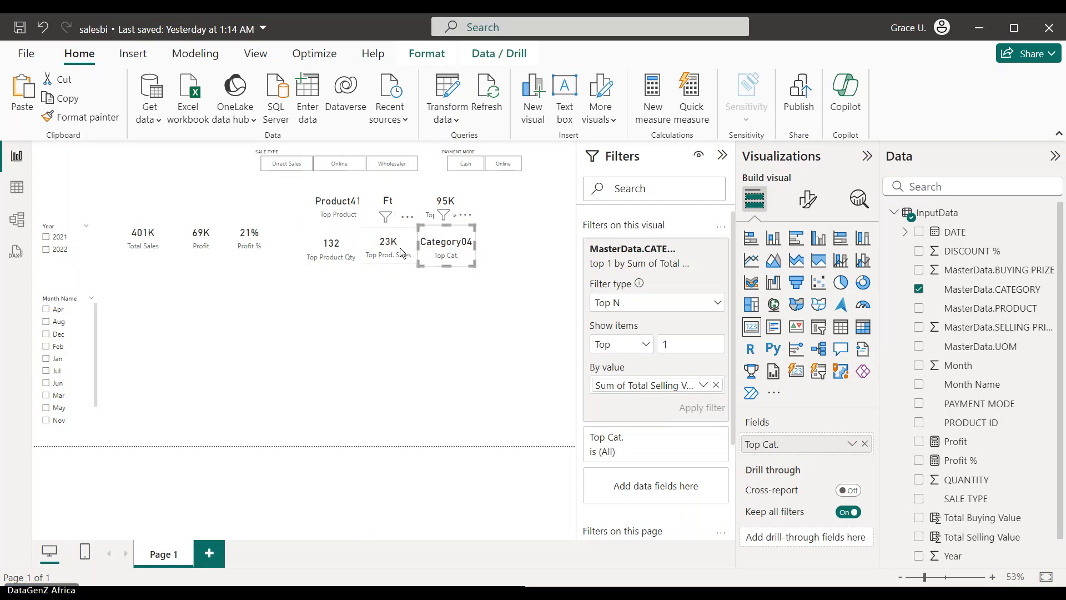
drag(400, 247, 399, 247)
click(445, 251)
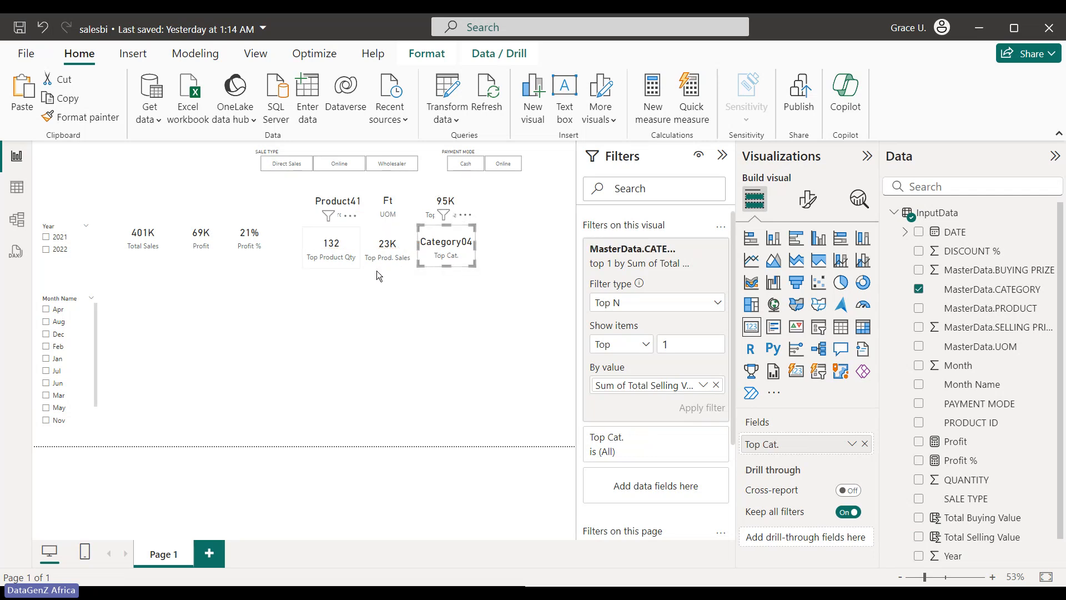
click(446, 305)
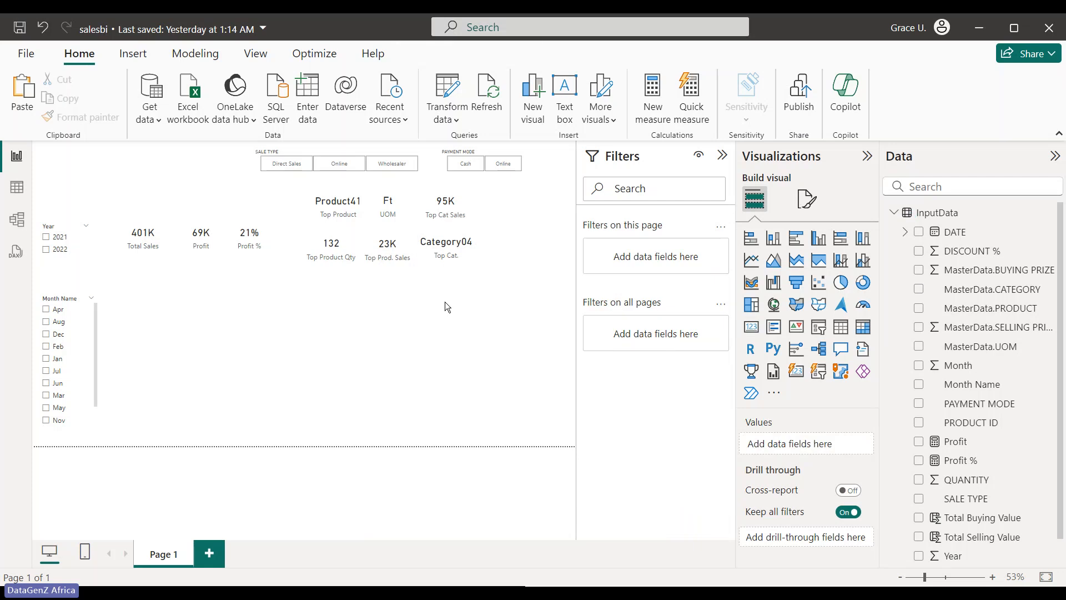
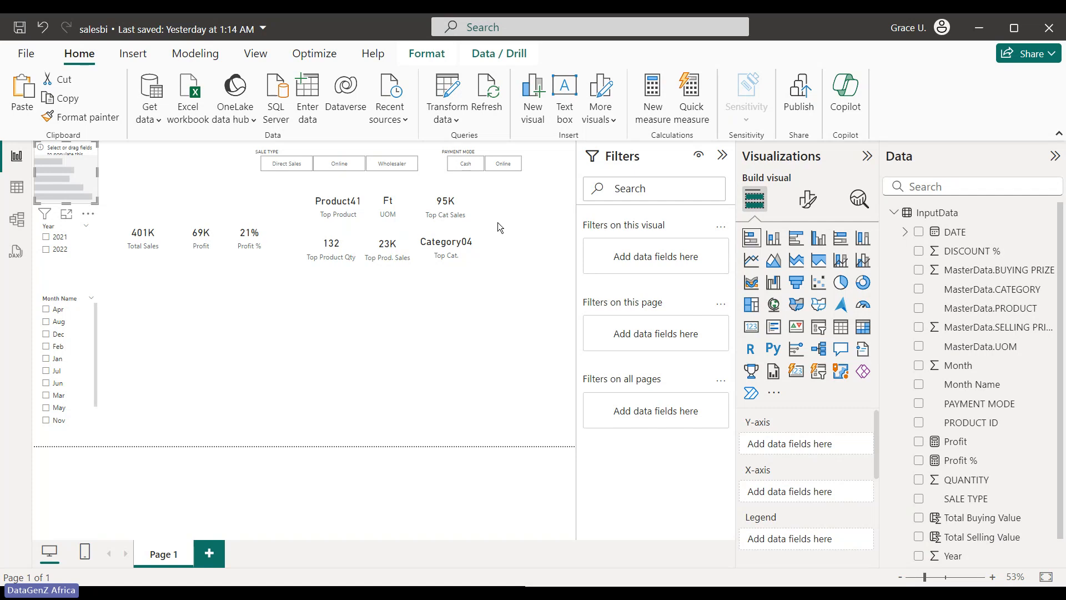
Place the empty chart below the Total Sales card and make it a stacked column chart of Total Selling Value by Month Name.
drag(74, 178, 166, 308)
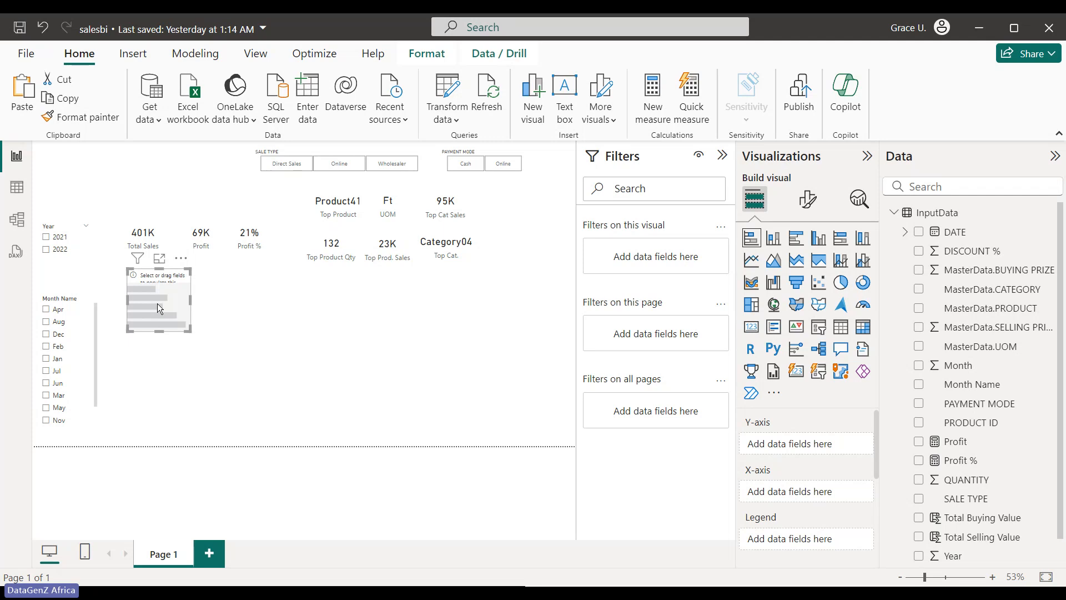
click(773, 238)
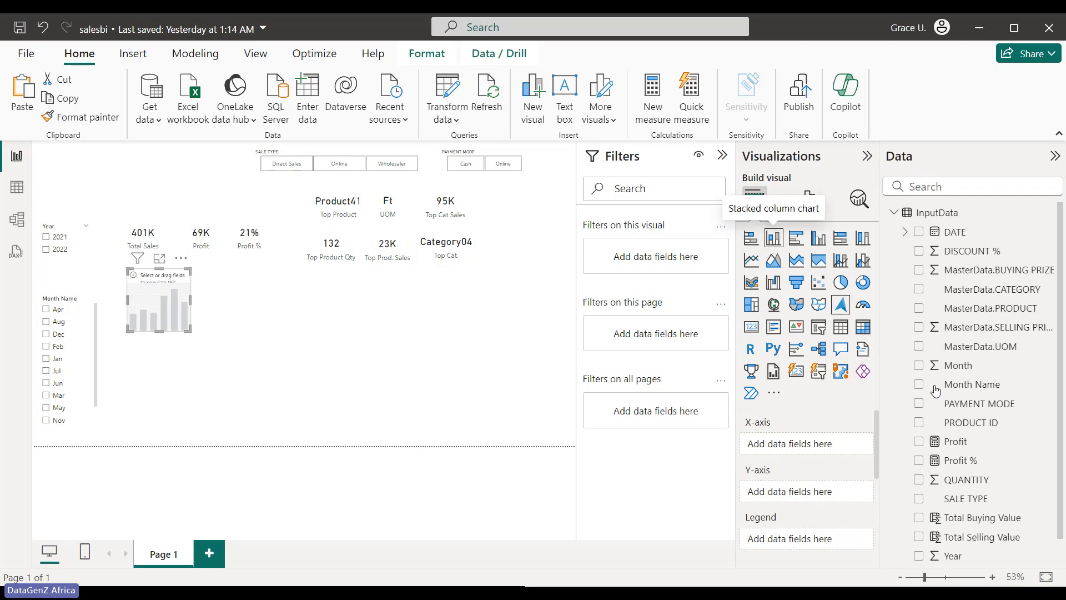
click(919, 537)
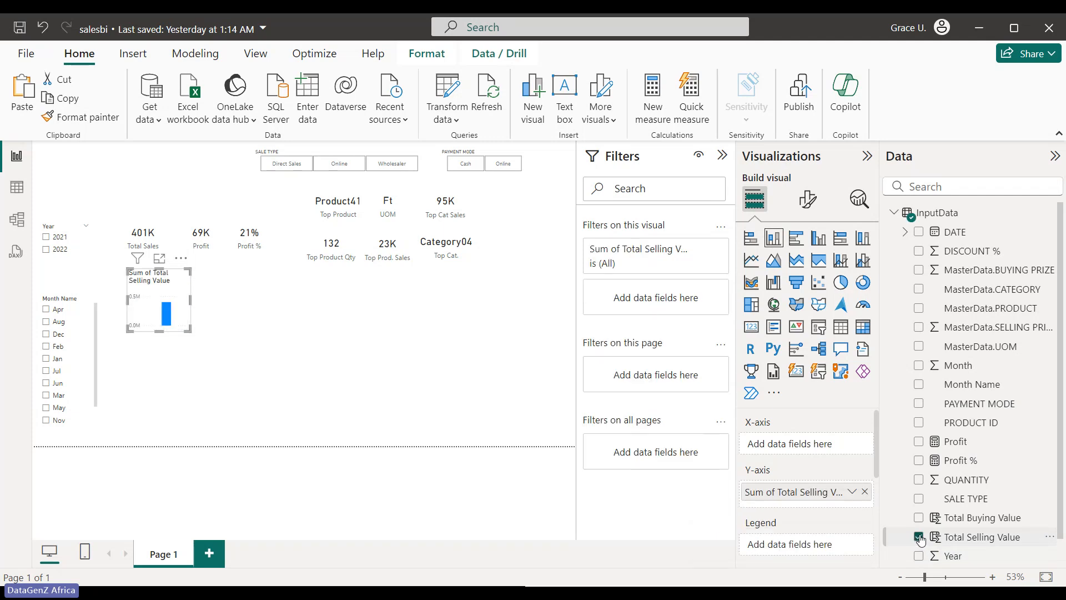
click(918, 387)
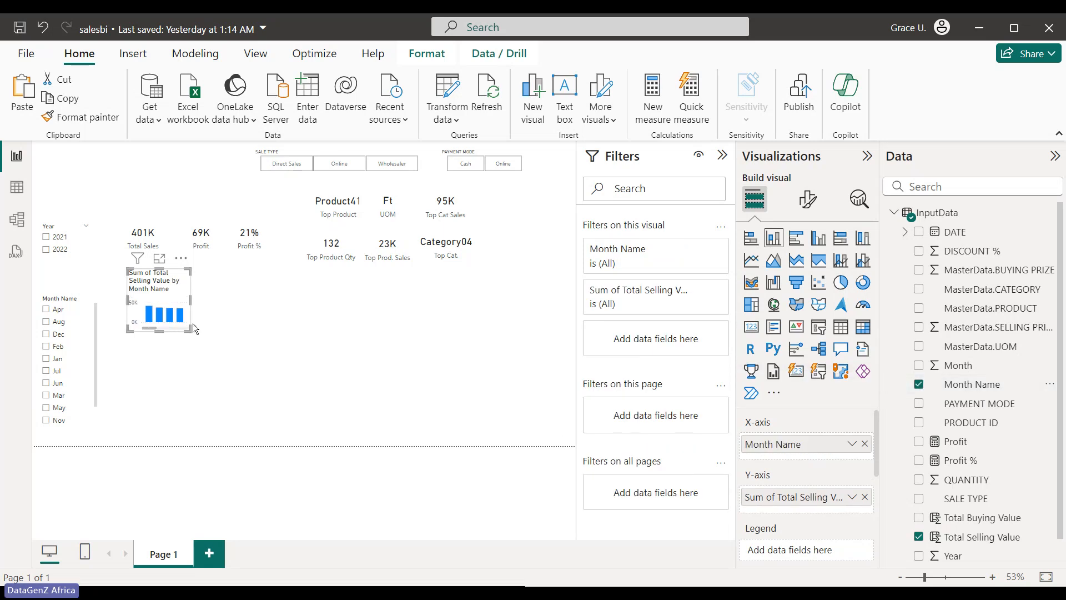
Enlarge the monthly column chart to span the width below the three sales cards, and add Profit to its Y-axis.
drag(192, 324, 292, 371)
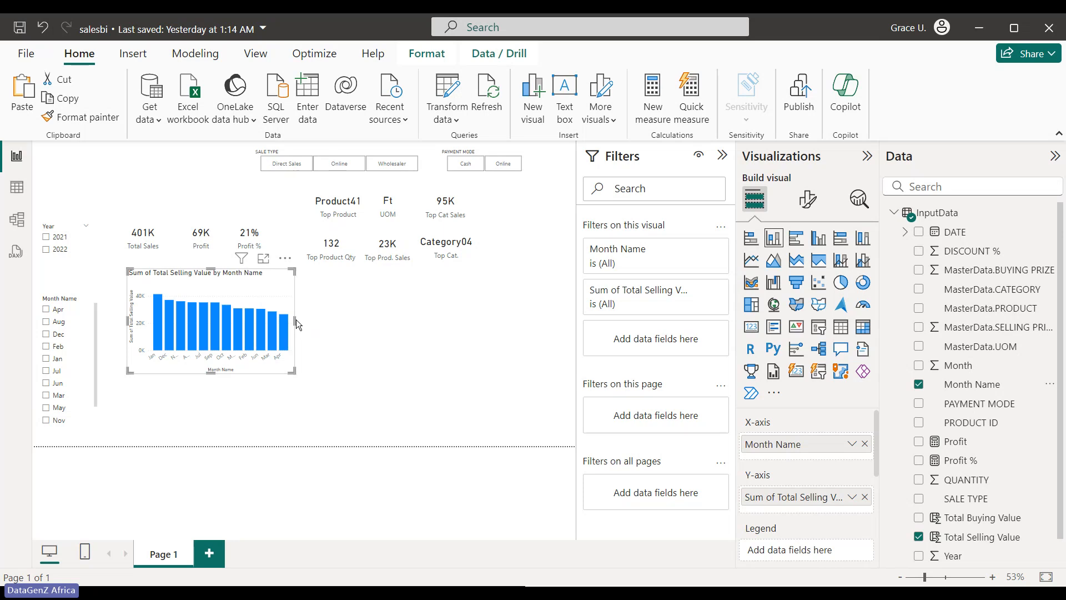
drag(296, 318, 303, 319)
drag(298, 370, 269, 361)
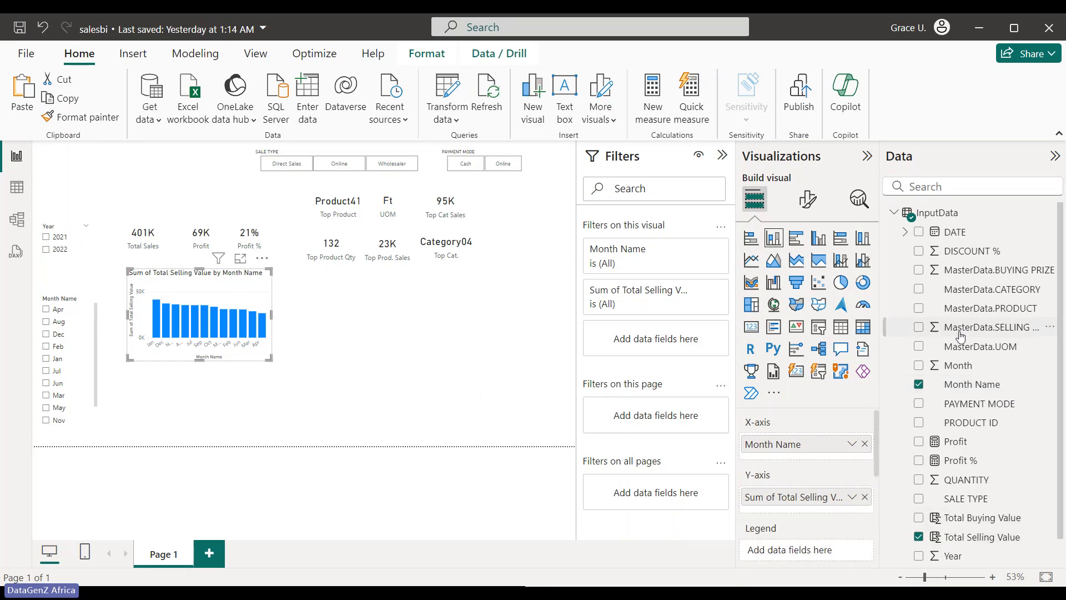
click(918, 441)
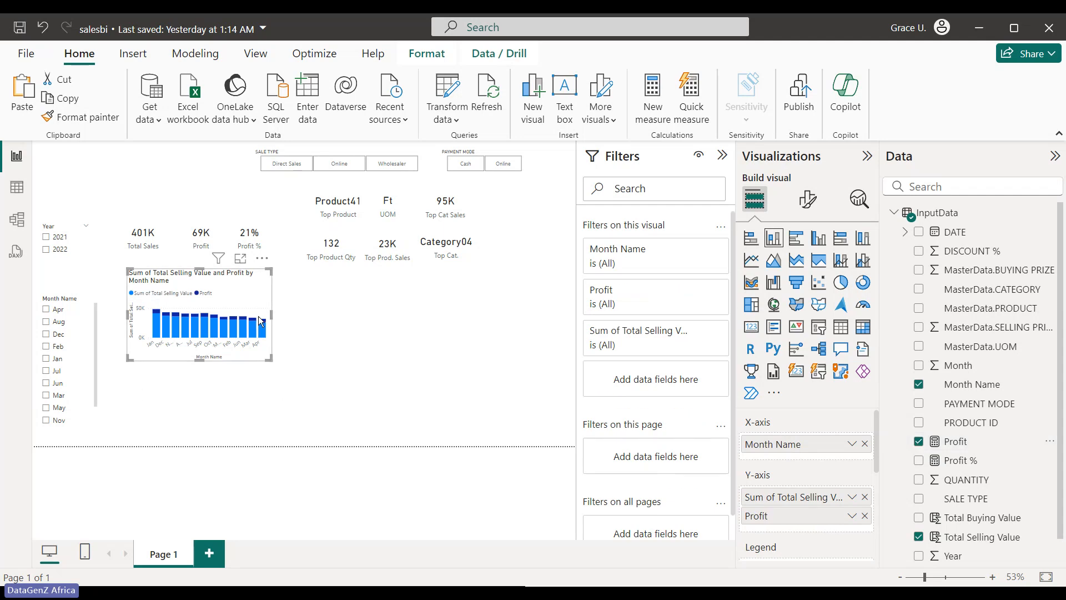
drag(272, 314, 297, 325)
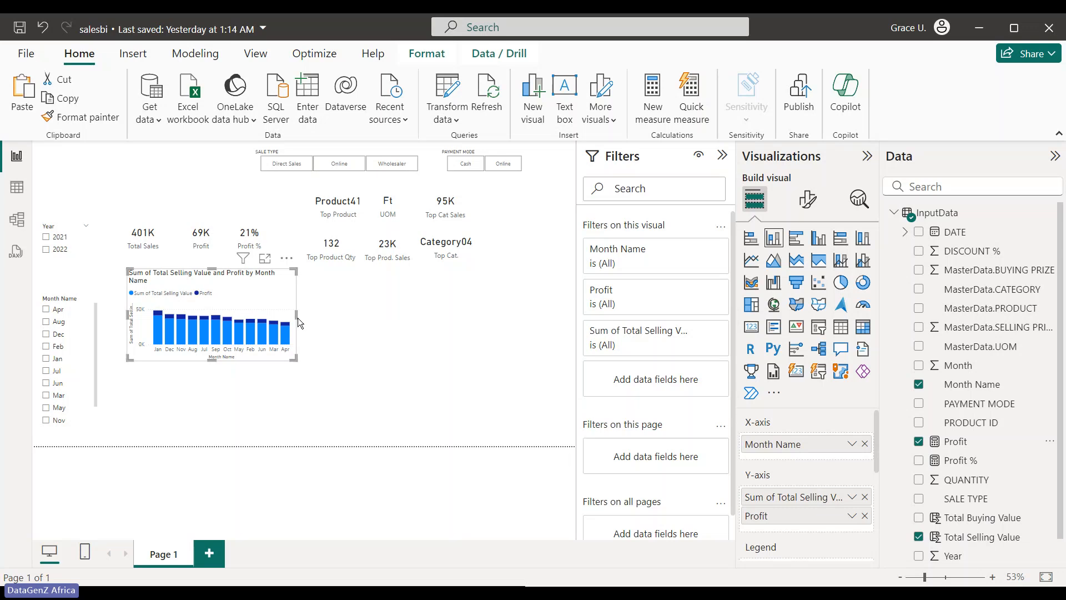
double_click(297, 318)
click(271, 317)
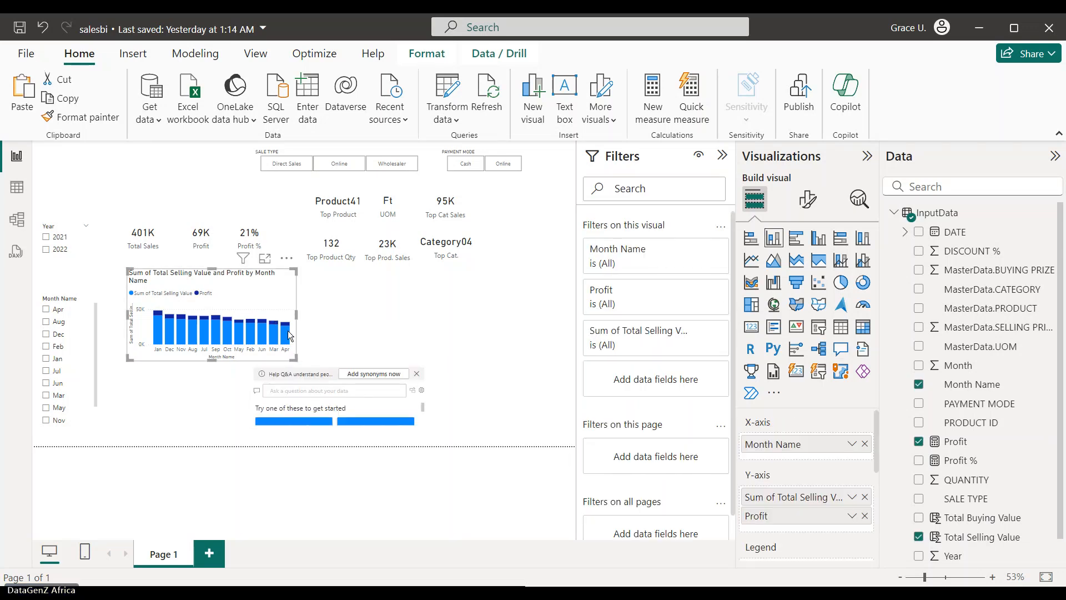
click(330, 377)
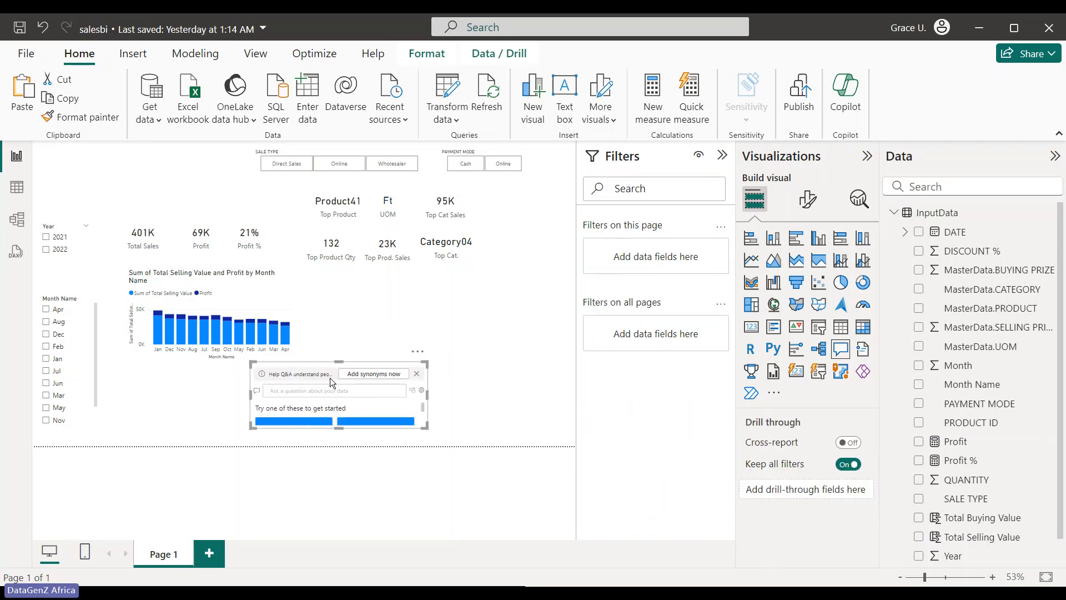
key(Delete)
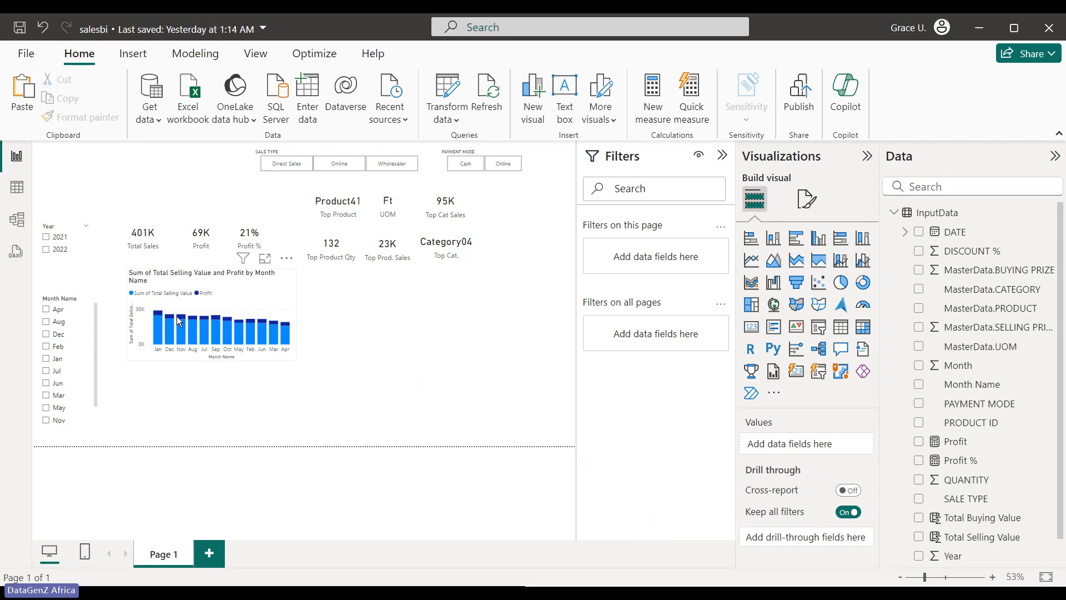
Change the monthly chart to a clustered bar chart, shifted slightly toward the slicers and stretched down to the page's lower edge.
mouse_move(175, 312)
mouse_down()
mouse_move(168, 330)
mouse_move(169, 319)
mouse_up()
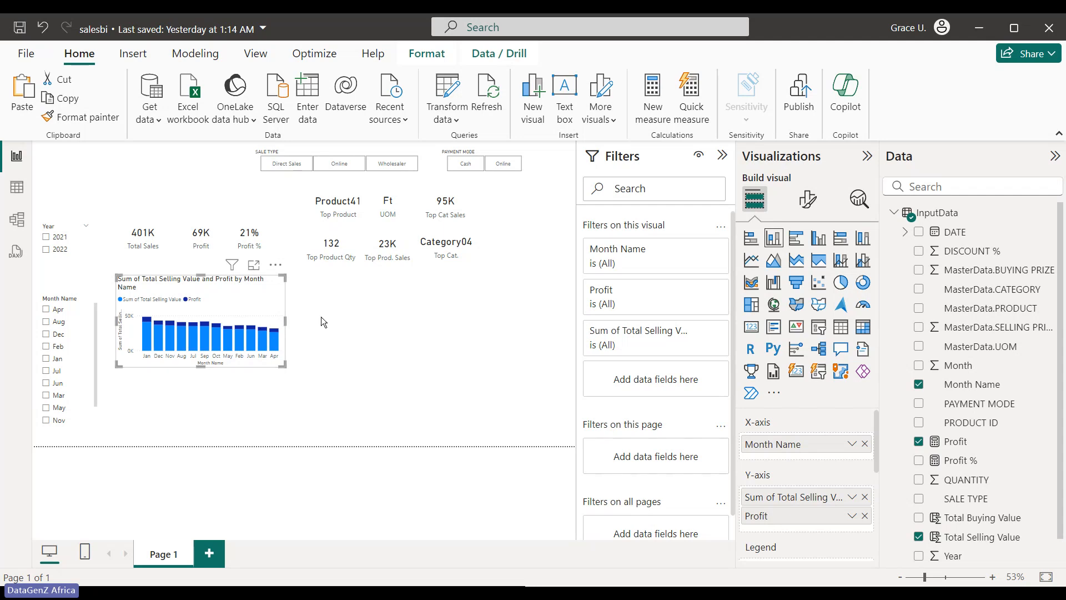
click(796, 238)
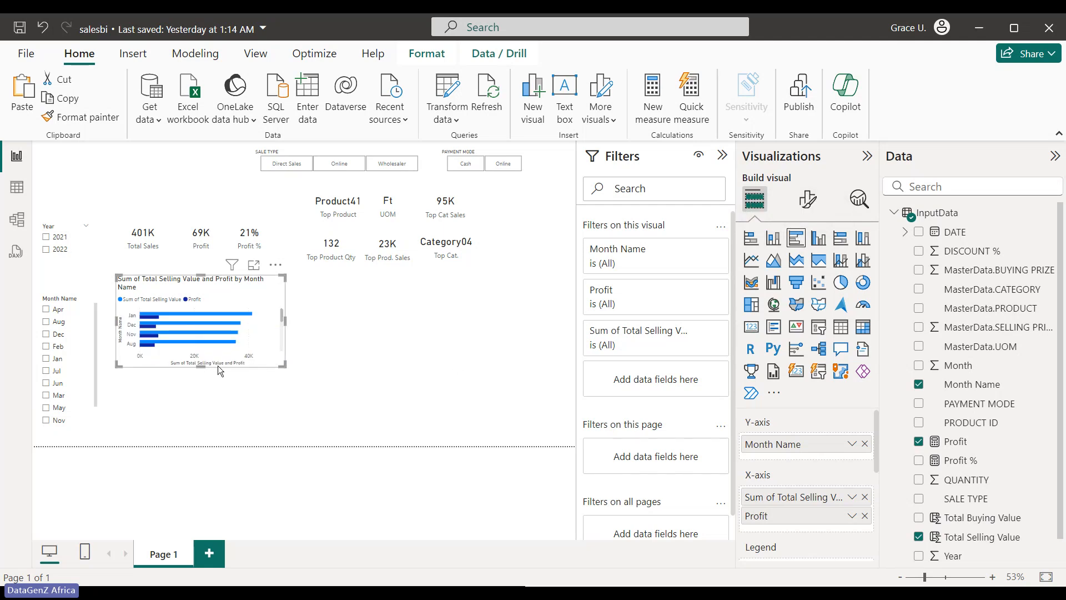
drag(201, 367, 201, 448)
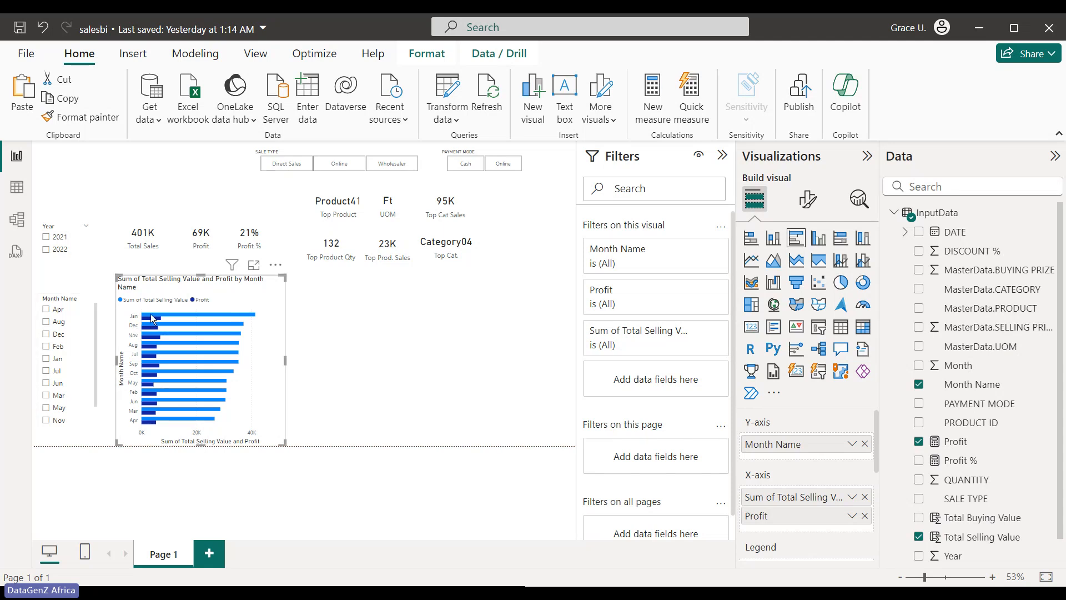
Compare the monthly chart as clustered column and clustered bar, and change it to a 100% stacked bar chart.
mouse_move(140, 316)
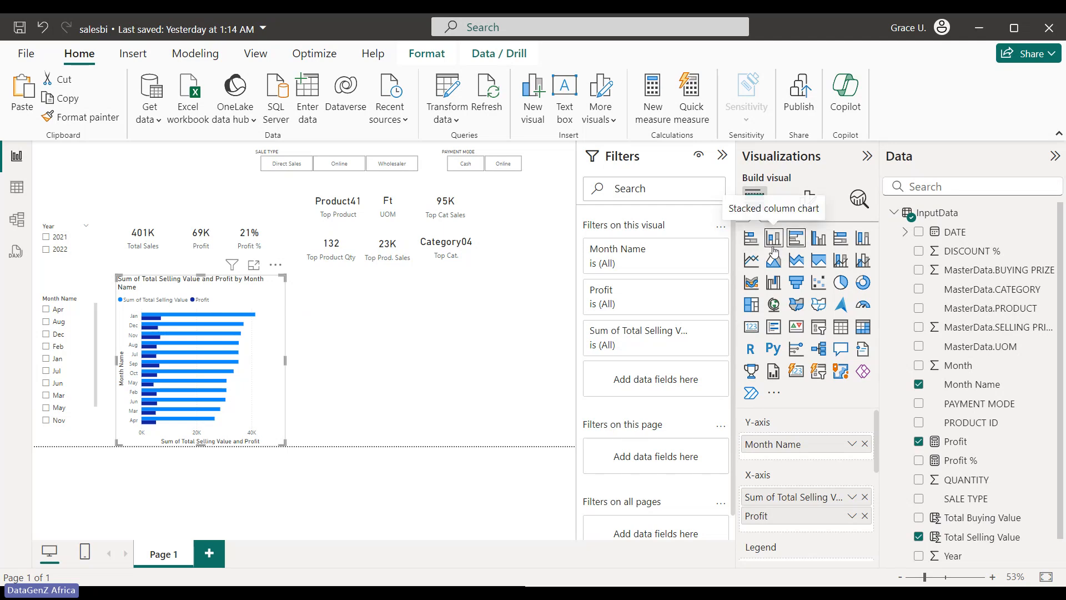
click(815, 245)
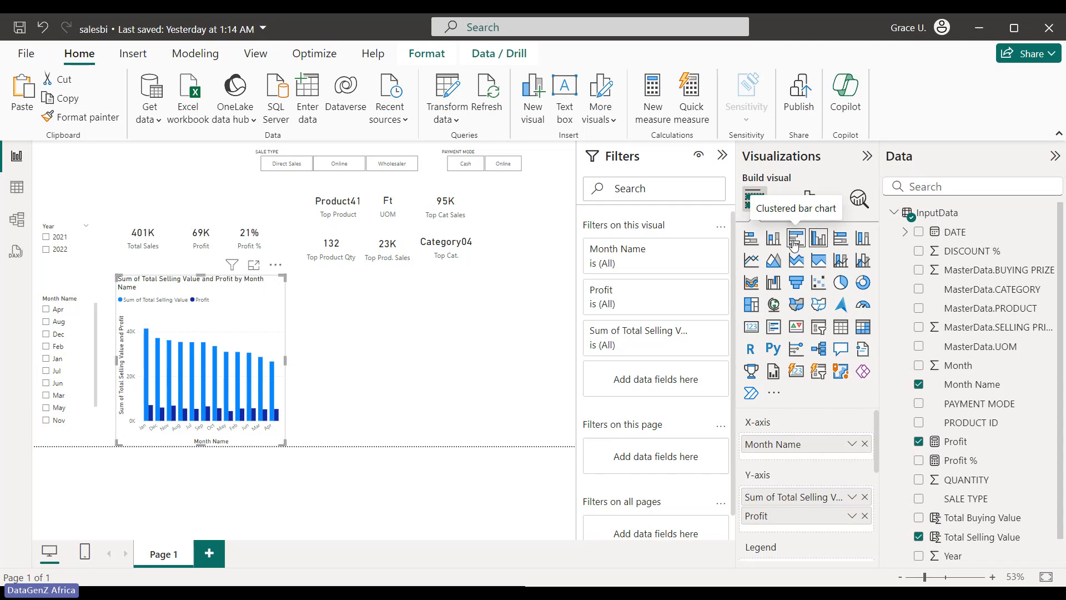
click(794, 244)
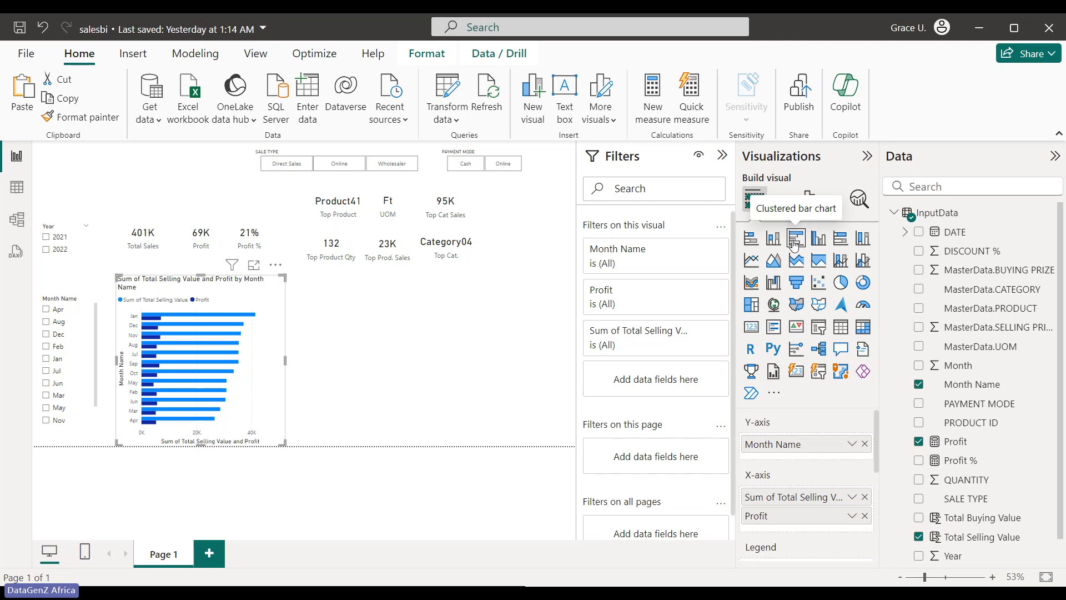
click(816, 243)
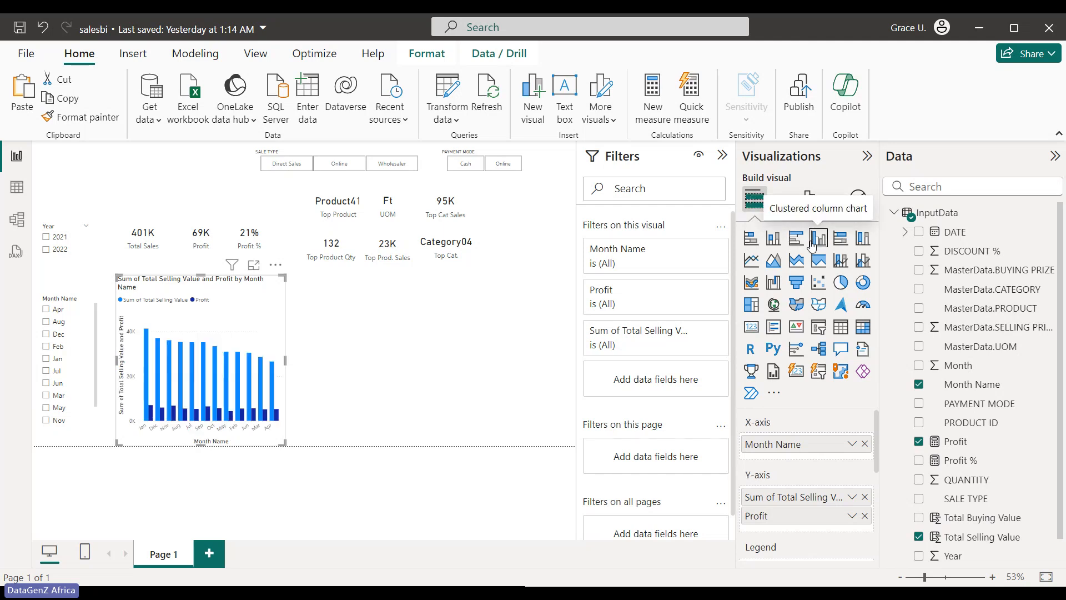
click(796, 243)
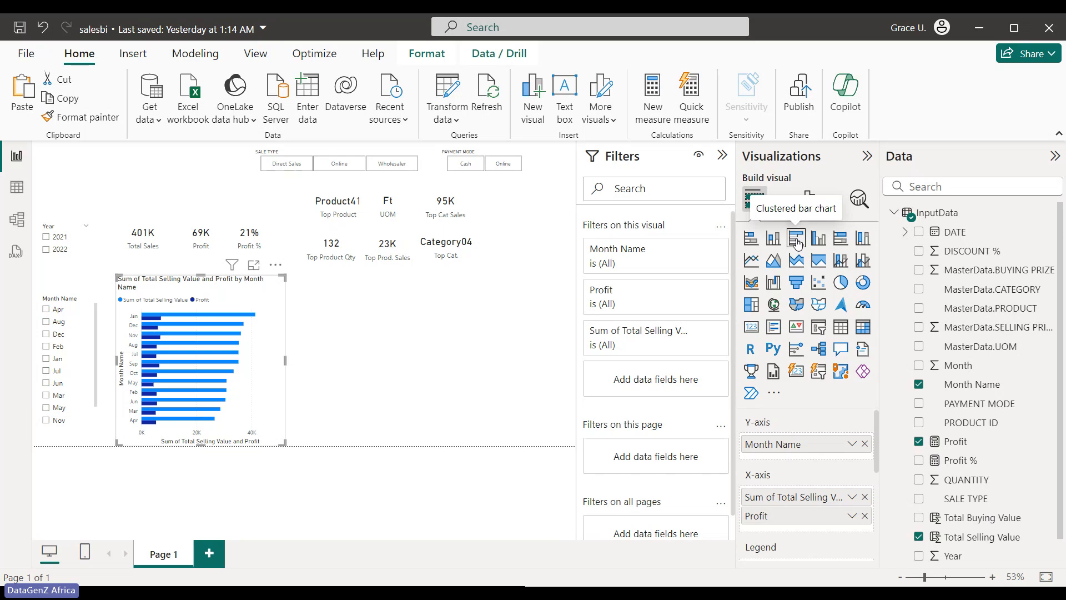
click(818, 243)
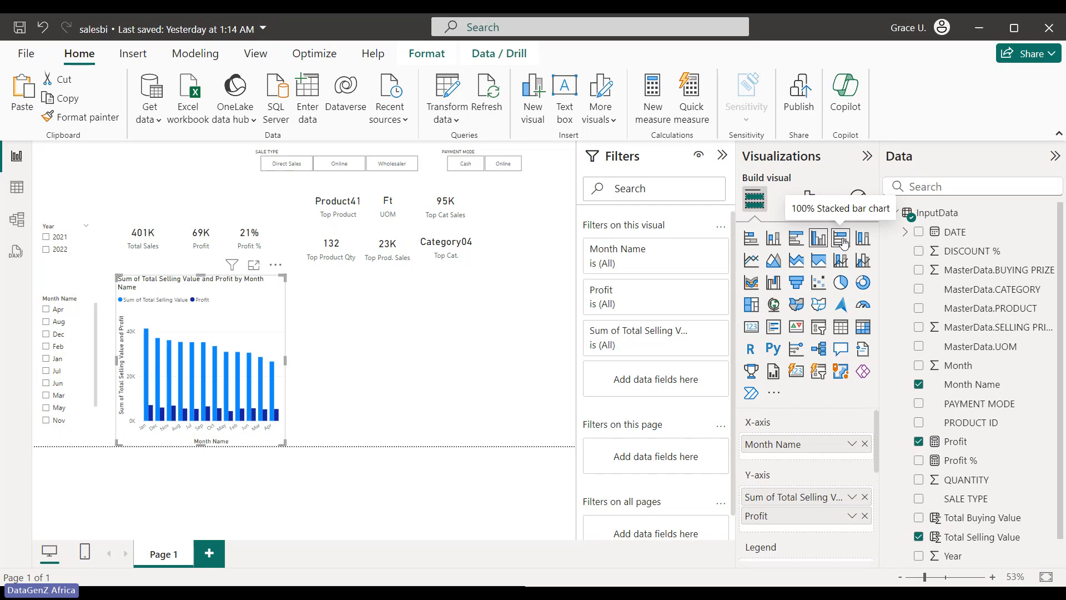
click(840, 239)
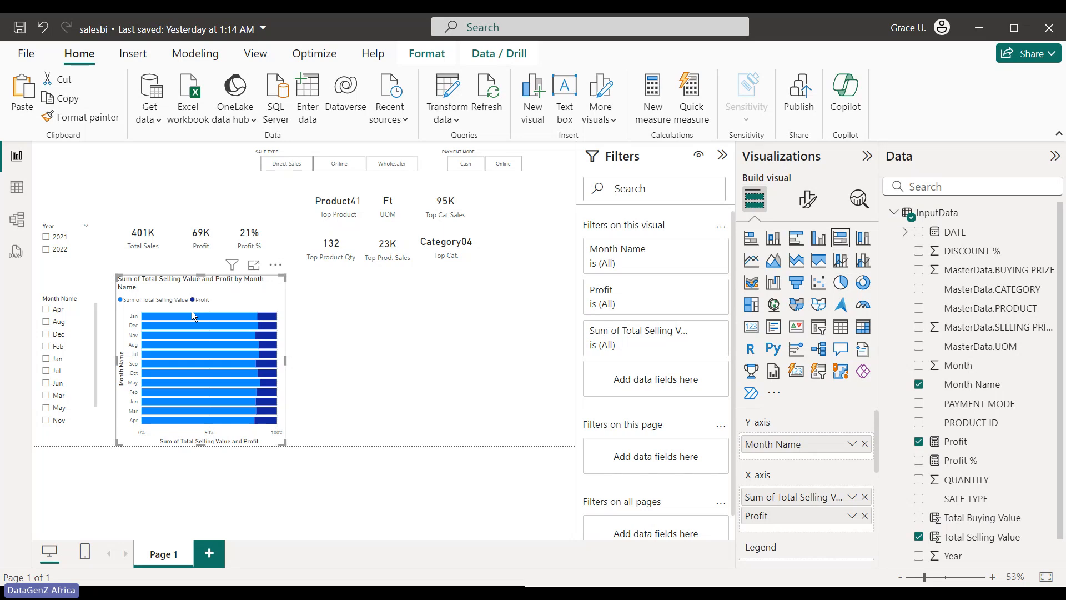
Compare the monthly chart as a 100% stacked column chart and a line chart, shifting the line chart slightly away from the slicers.
mouse_move(250, 320)
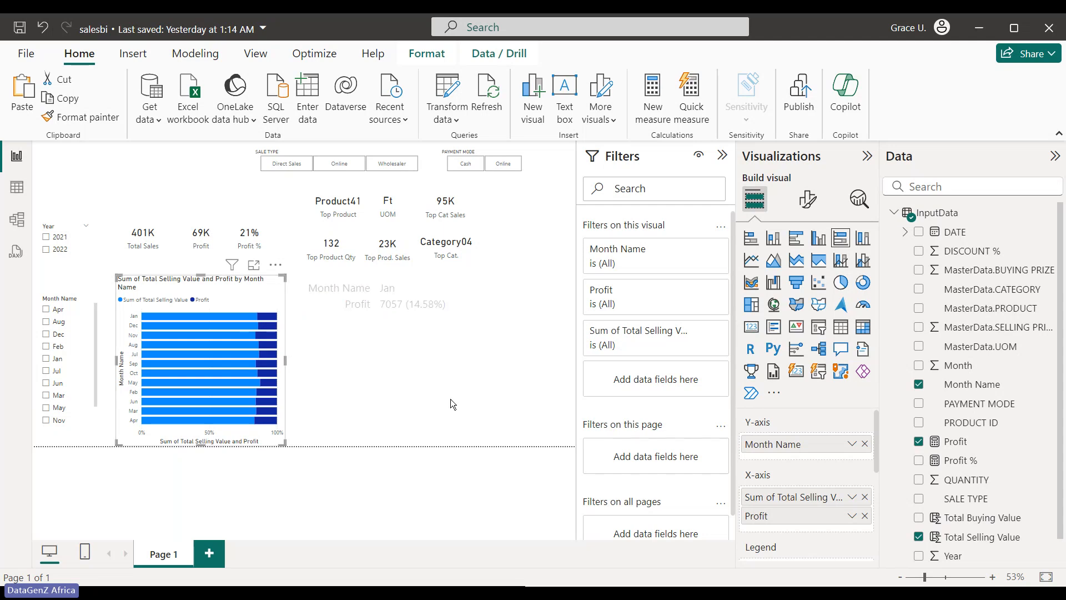
click(864, 242)
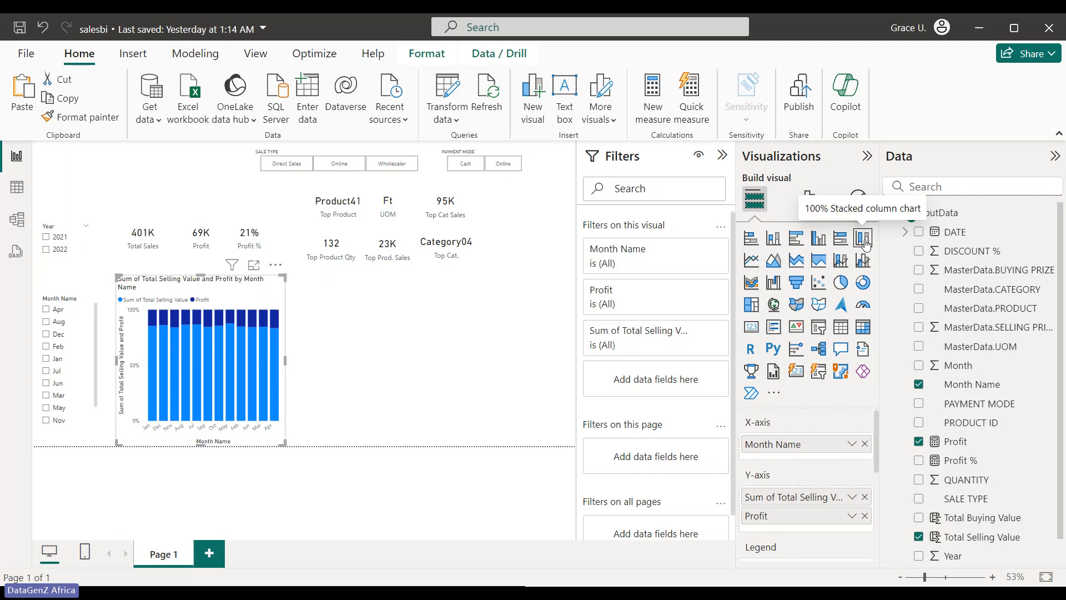
click(752, 266)
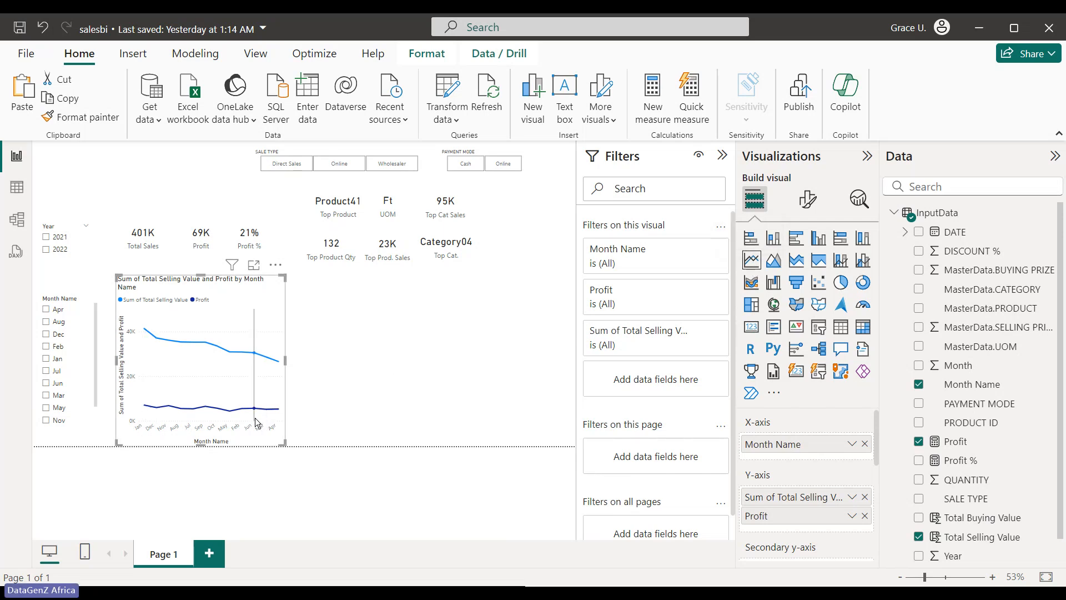
mouse_move(254, 421)
mouse_move(184, 344)
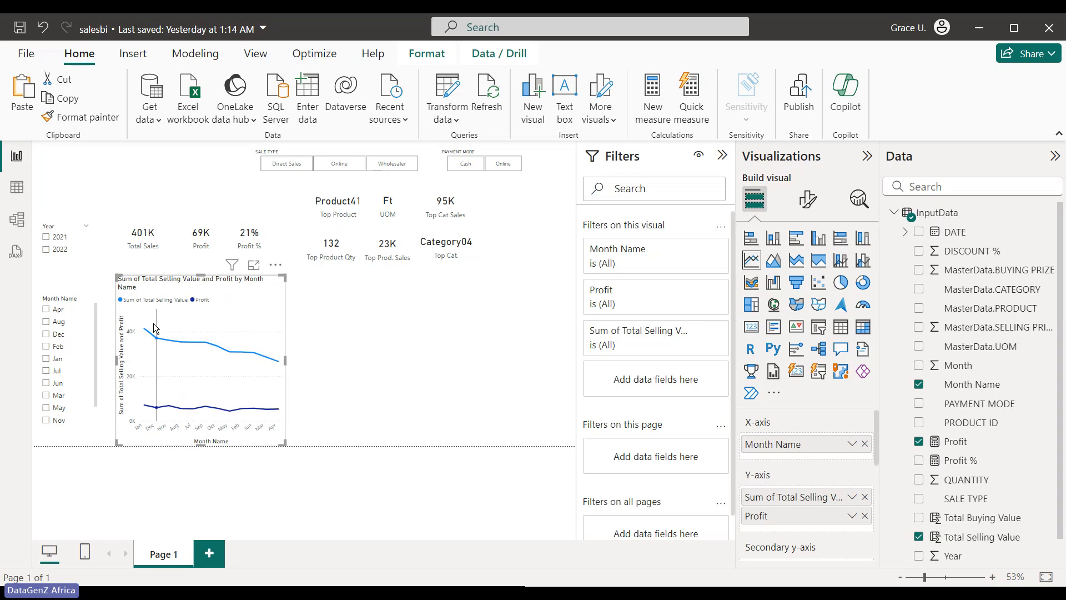
mouse_move(219, 361)
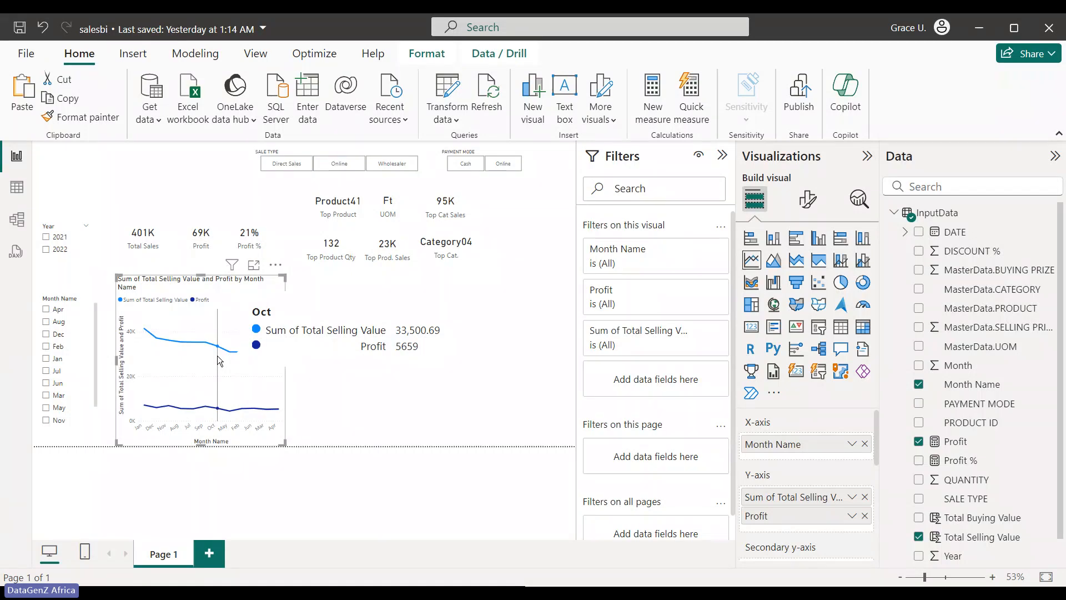
drag(217, 356, 225, 401)
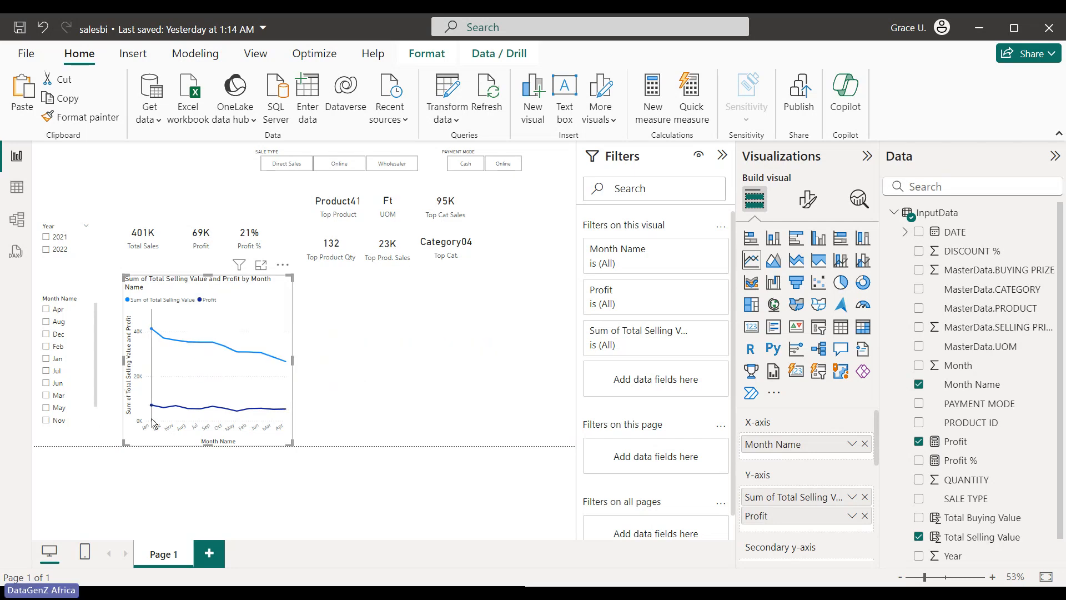
Sort the monthly line chart's axis by Month Name in ascending order.
click(282, 264)
mouse_move(345, 359)
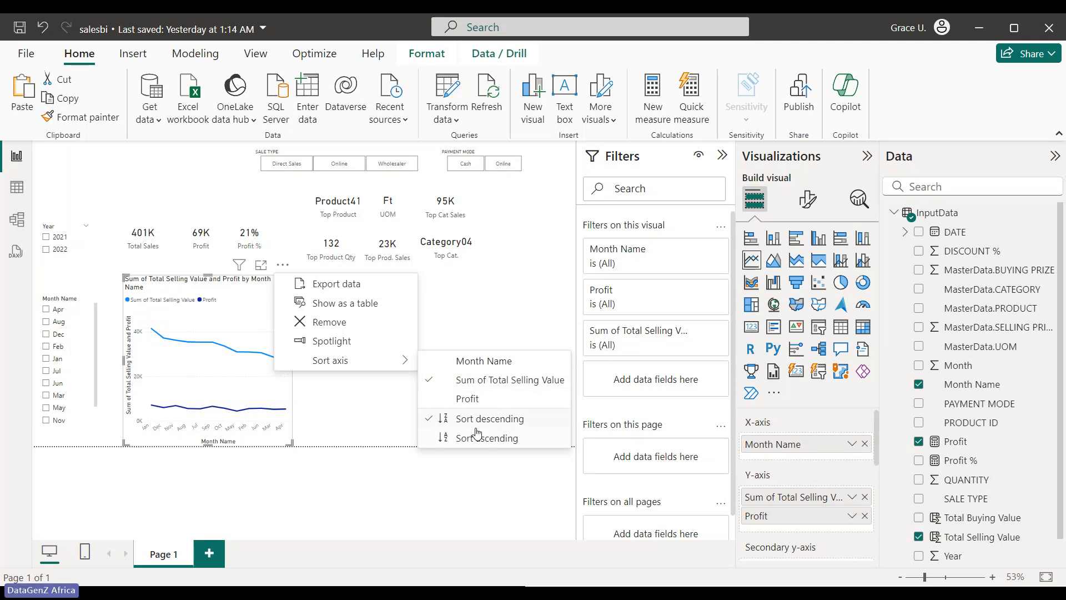
click(494, 361)
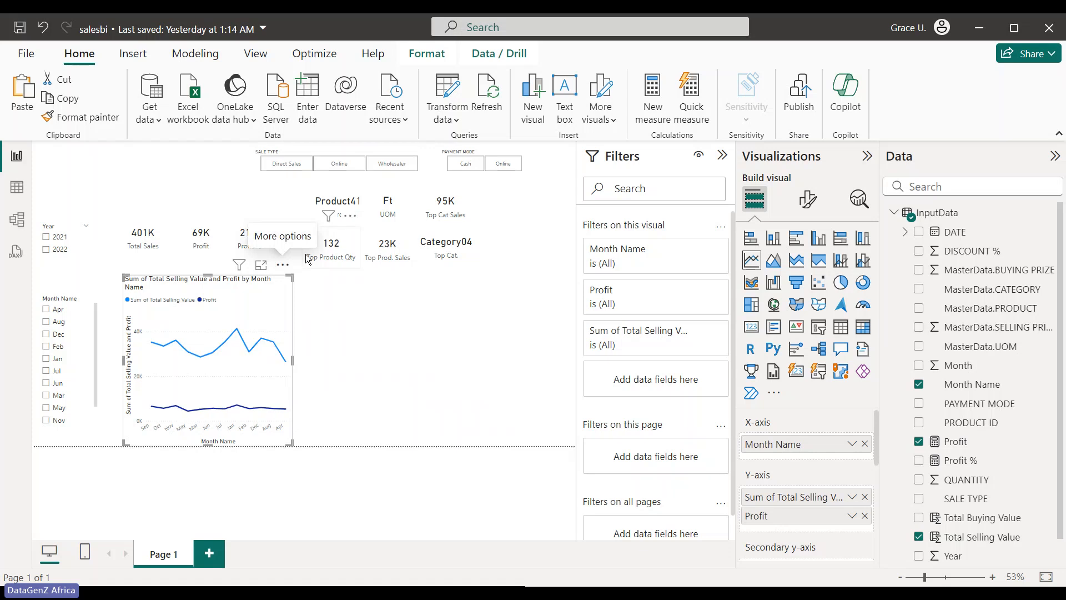
click(283, 265)
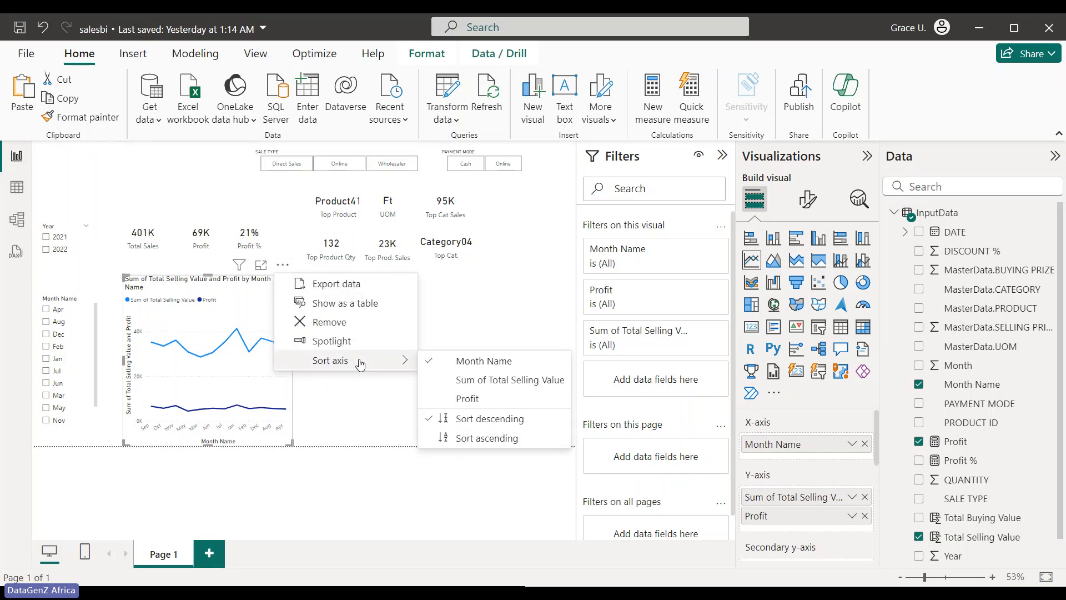
click(467, 439)
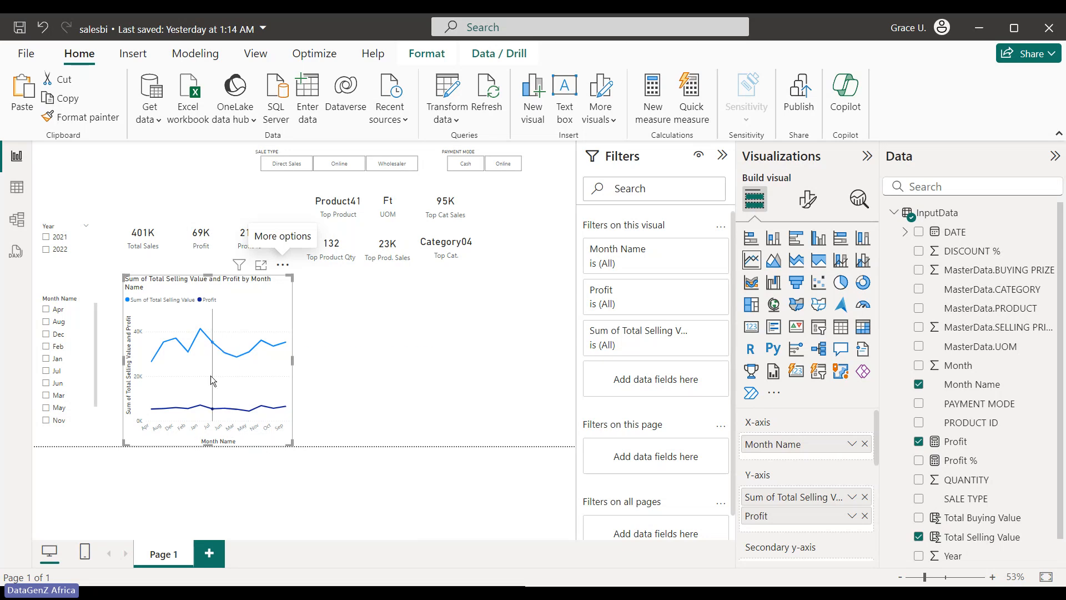
mouse_move(211, 380)
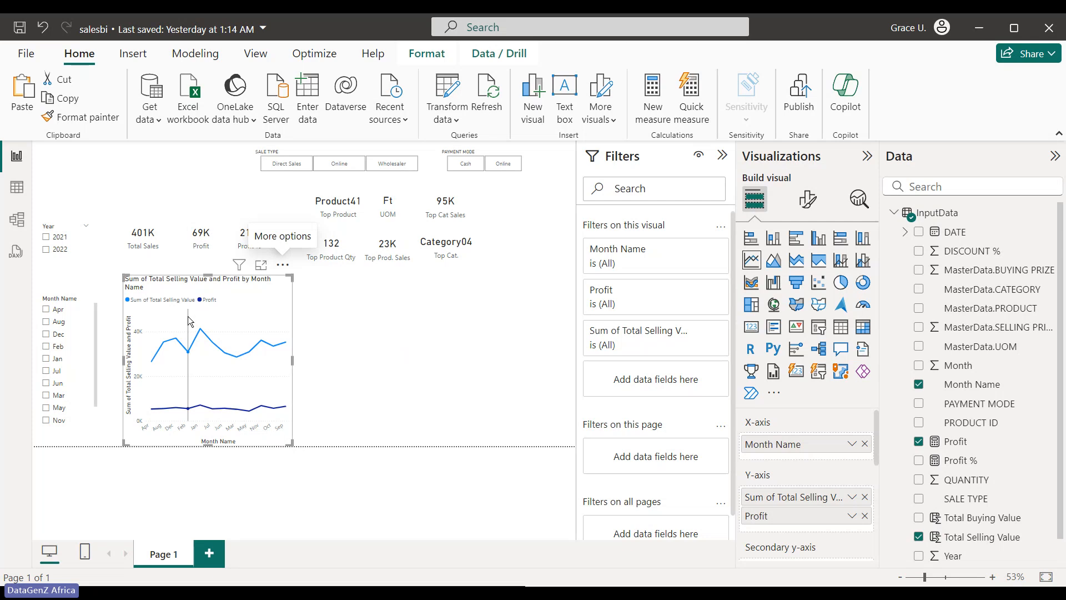
Compare the monthly chart as an area, stacked area and 100% stacked area chart, inspecting the monthly values.
click(779, 263)
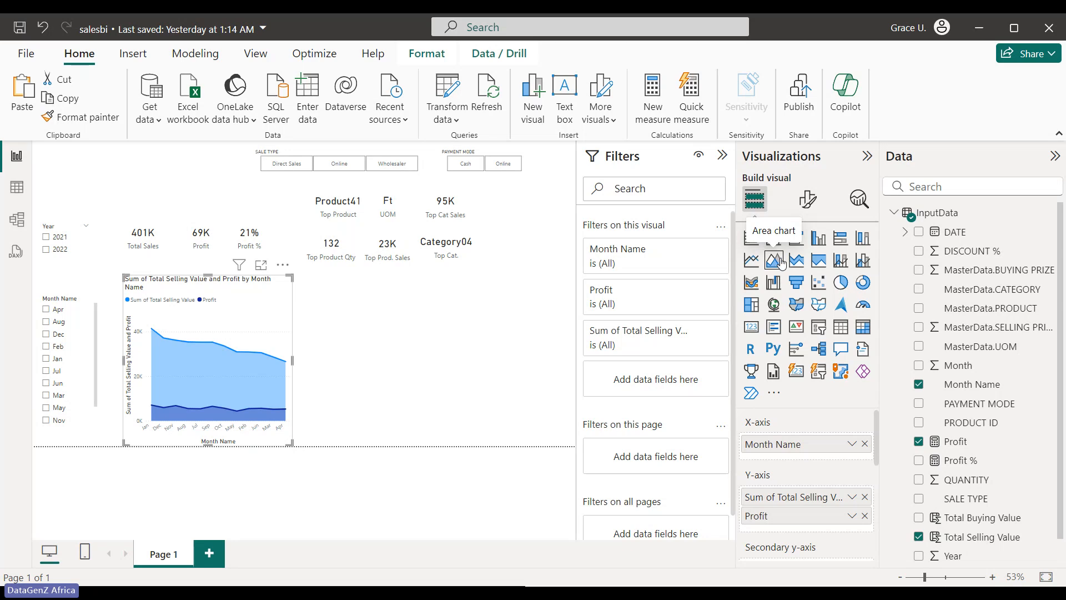
click(804, 262)
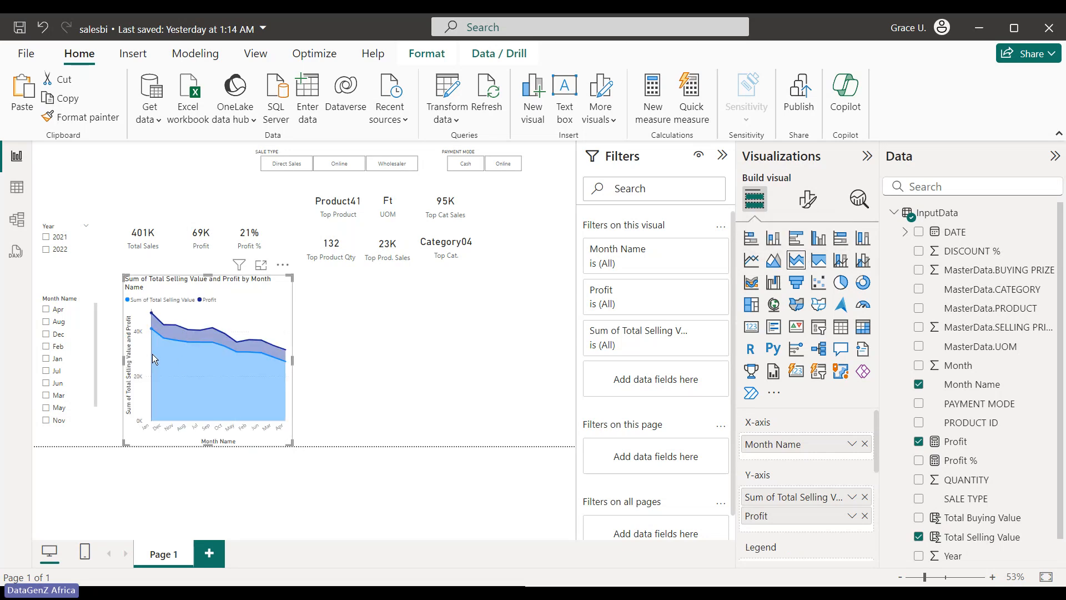
mouse_move(174, 352)
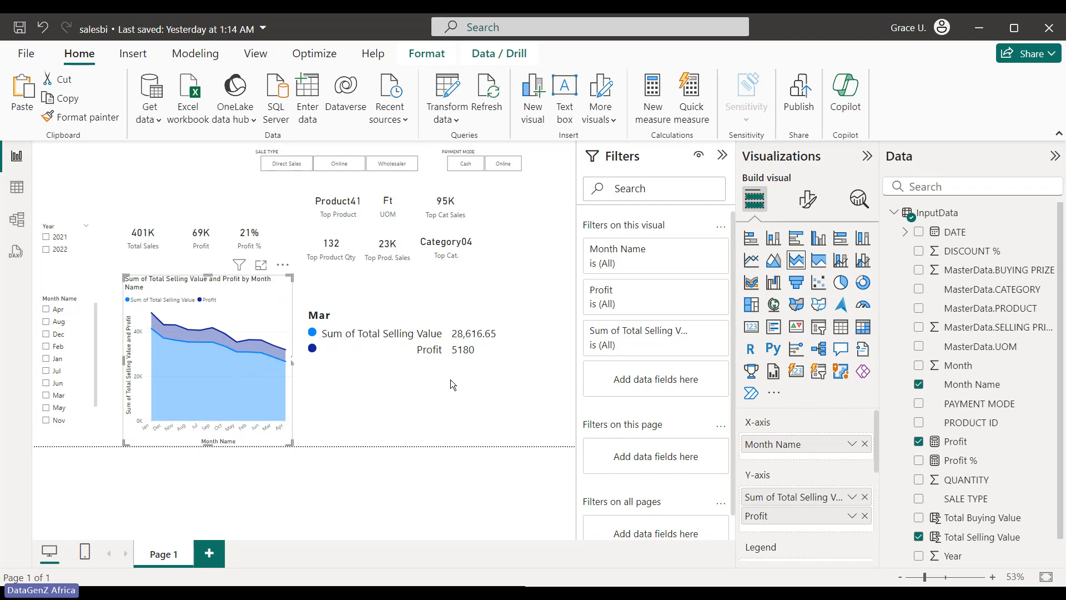
click(819, 261)
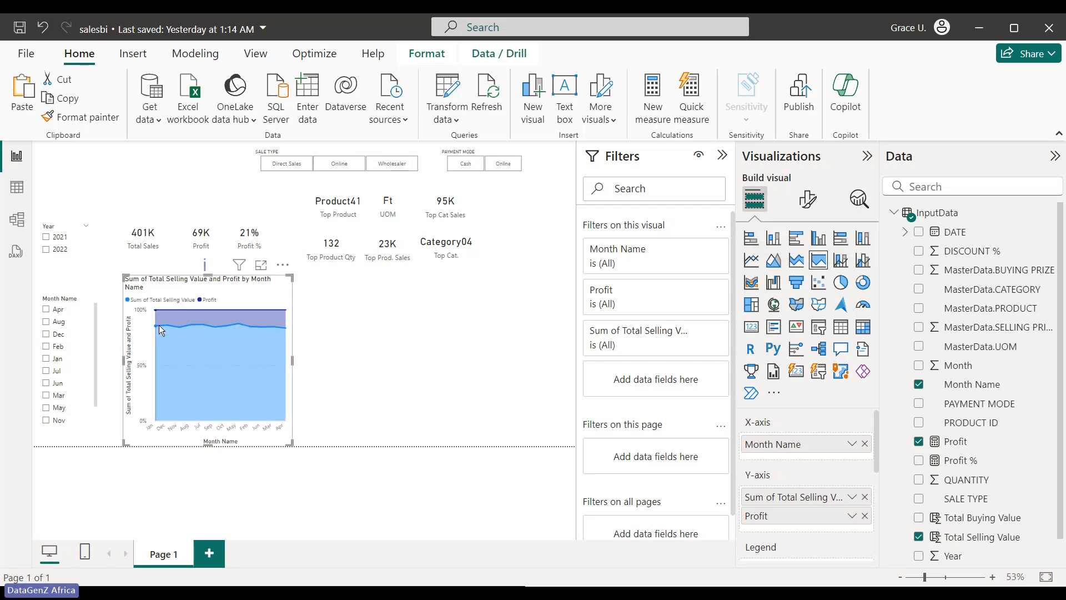
mouse_move(178, 371)
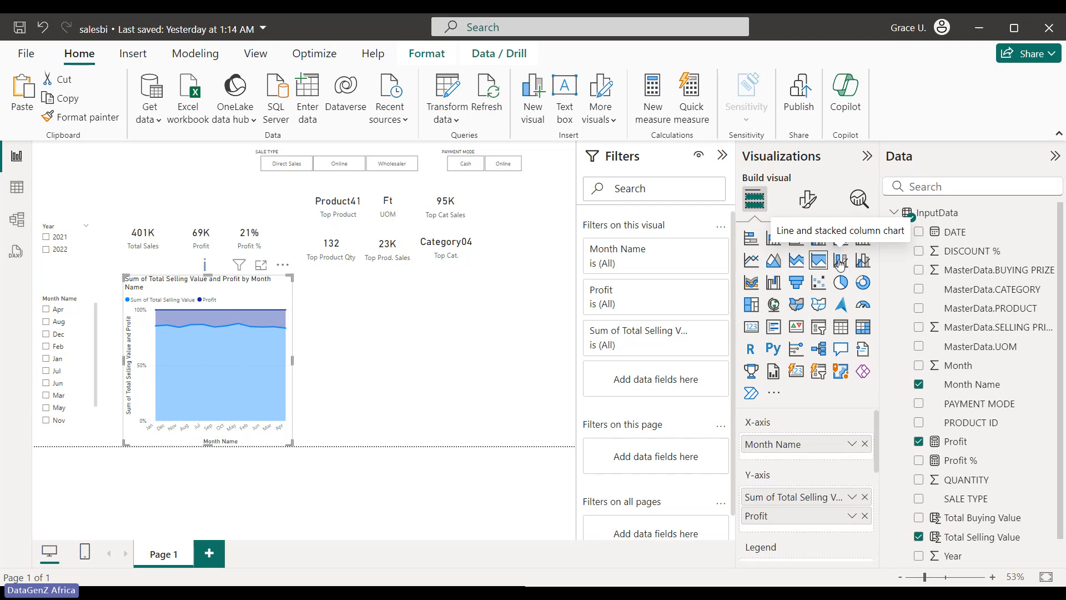
Change the monthly chart to a line and stacked column chart with Profit % on the line y-axis.
click(840, 260)
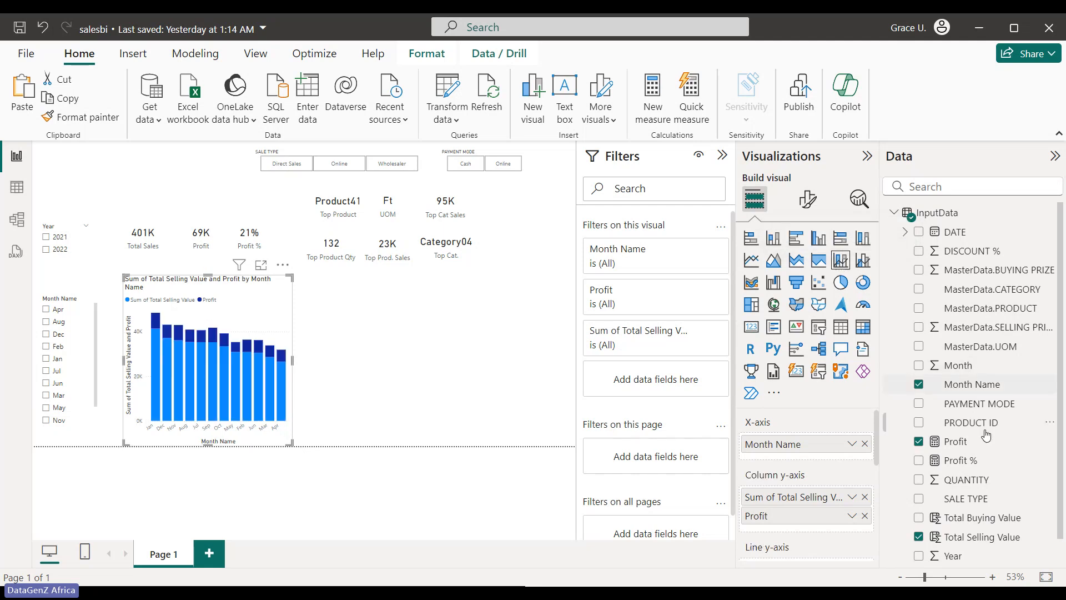
click(919, 464)
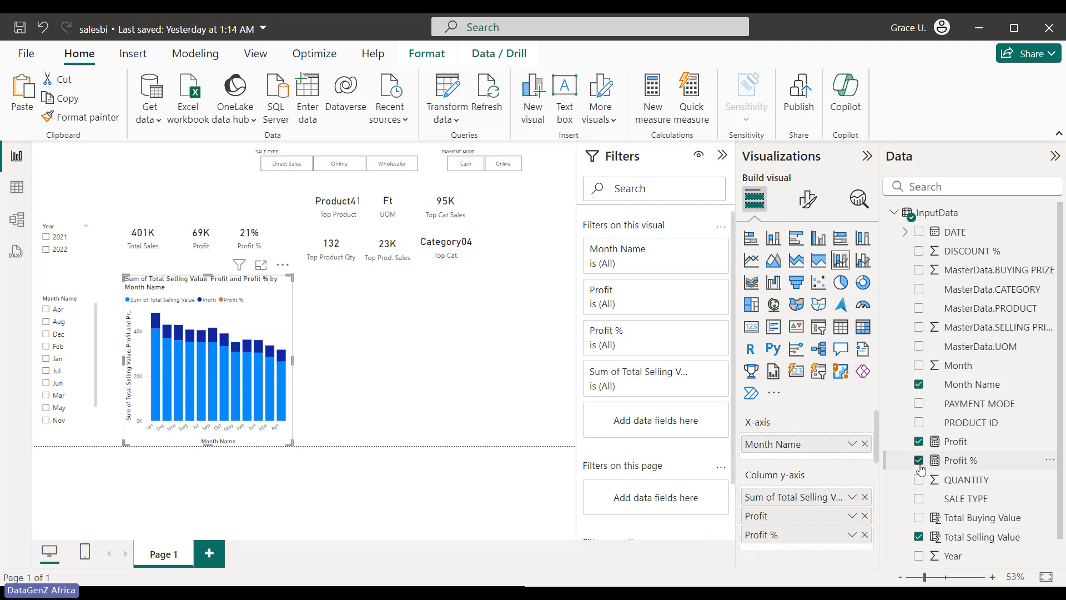
click(920, 465)
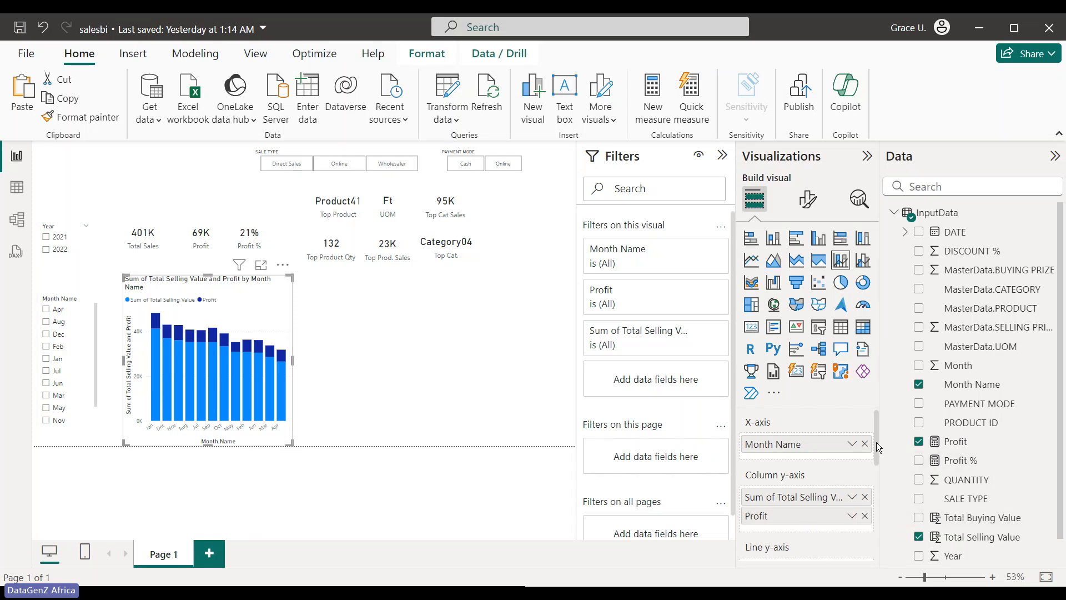
drag(876, 442, 878, 465)
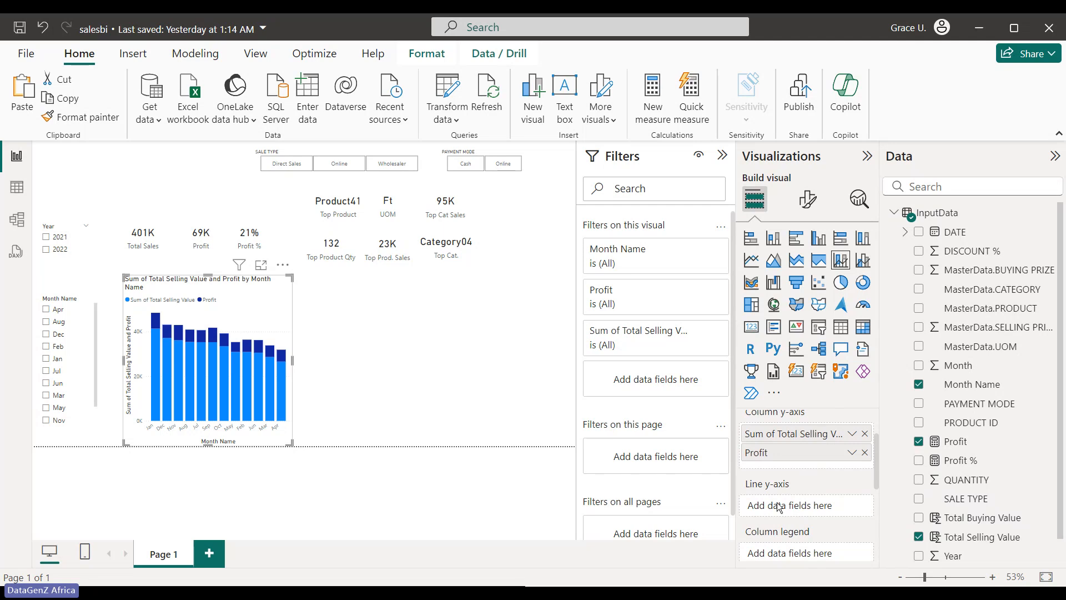
drag(960, 465, 822, 505)
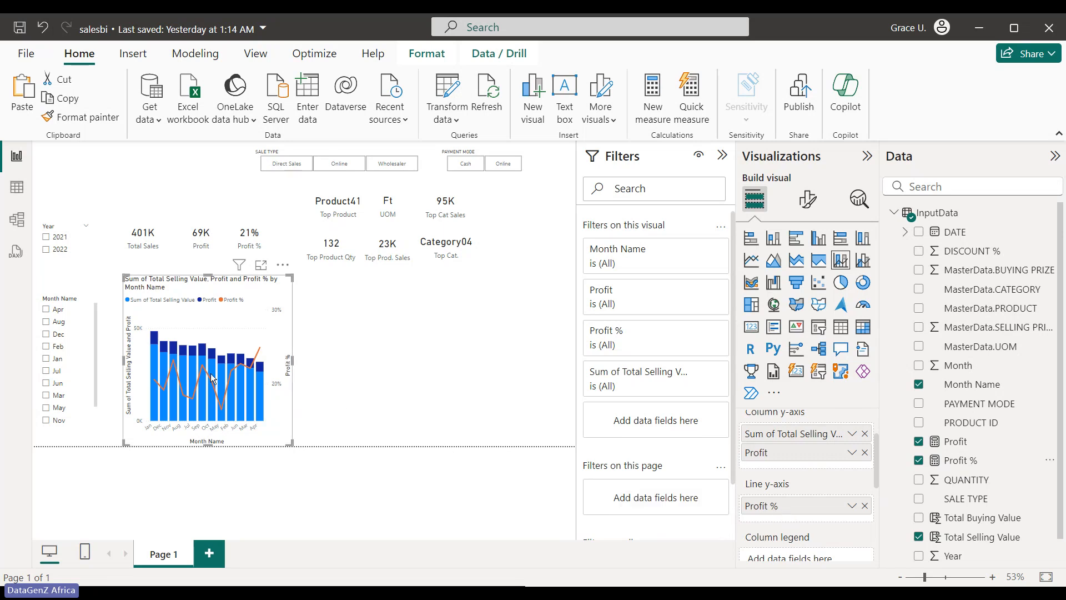
Widen the monthly chart to reach below the Top Cat. card, and change it to a waterfall chart to inspect the monthly values.
mouse_move(218, 375)
drag(291, 359, 445, 371)
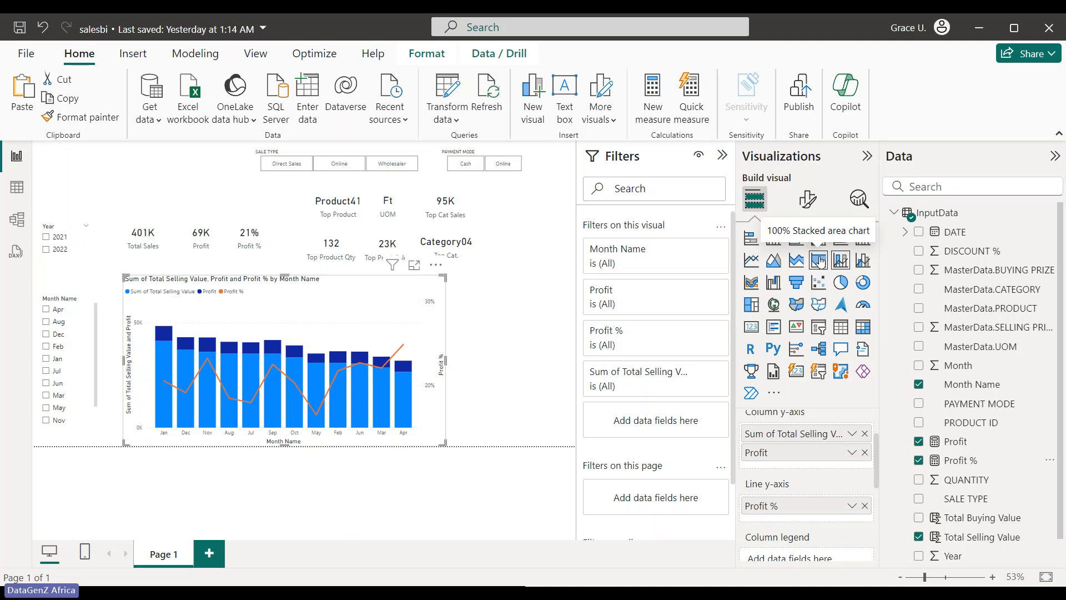
mouse_move(319, 413)
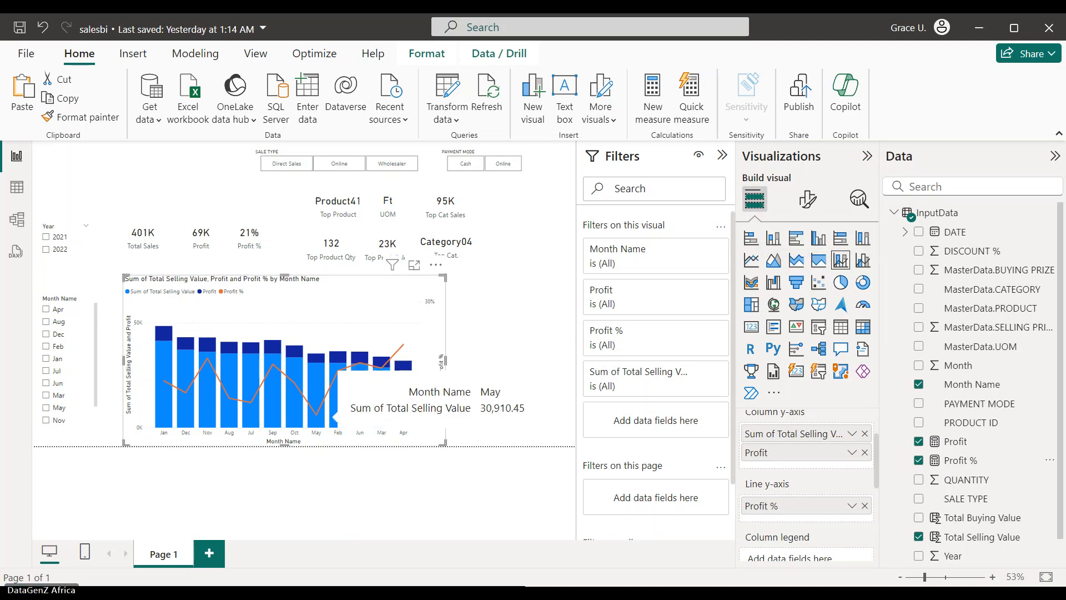
click(774, 283)
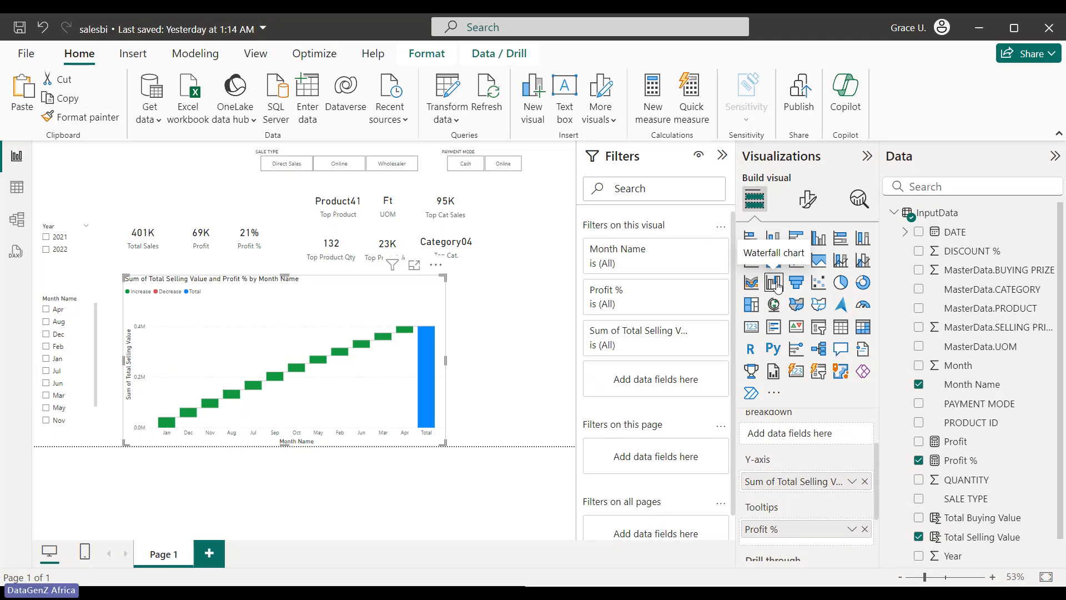
mouse_move(172, 428)
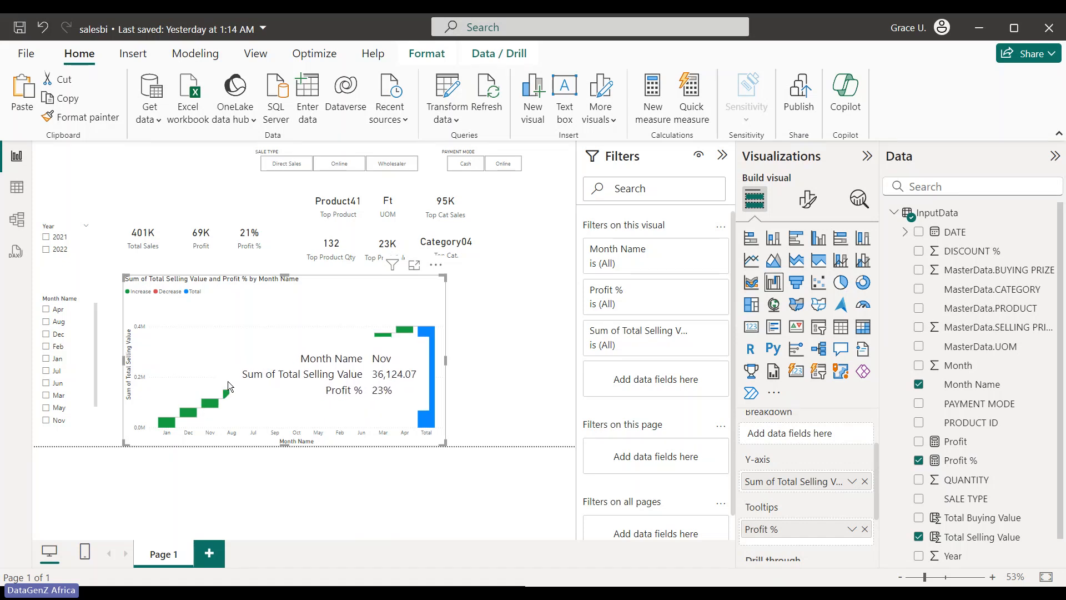
mouse_move(239, 395)
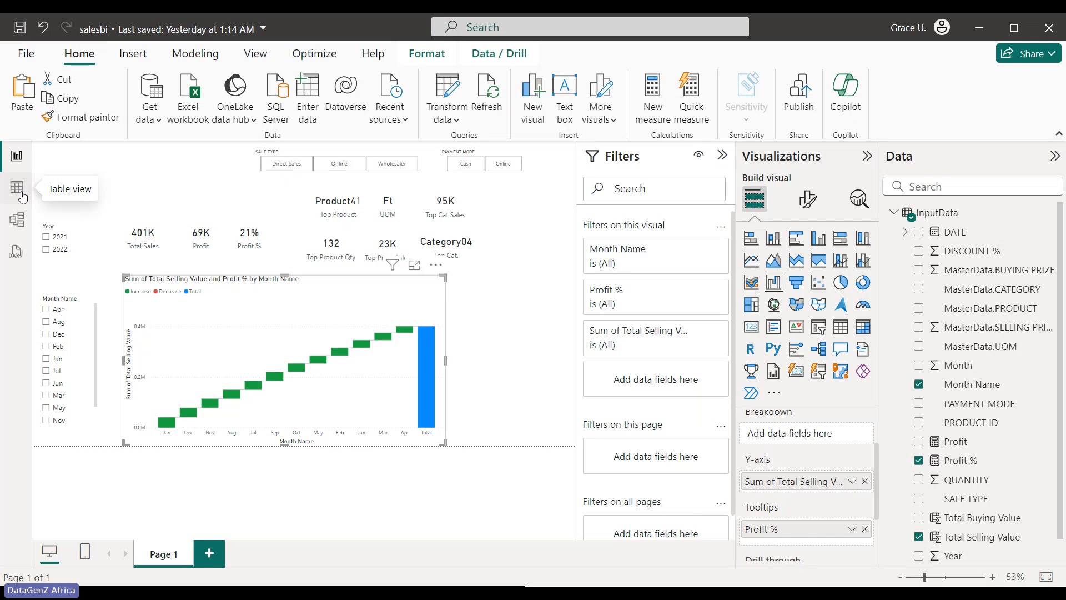
mouse_move(283, 374)
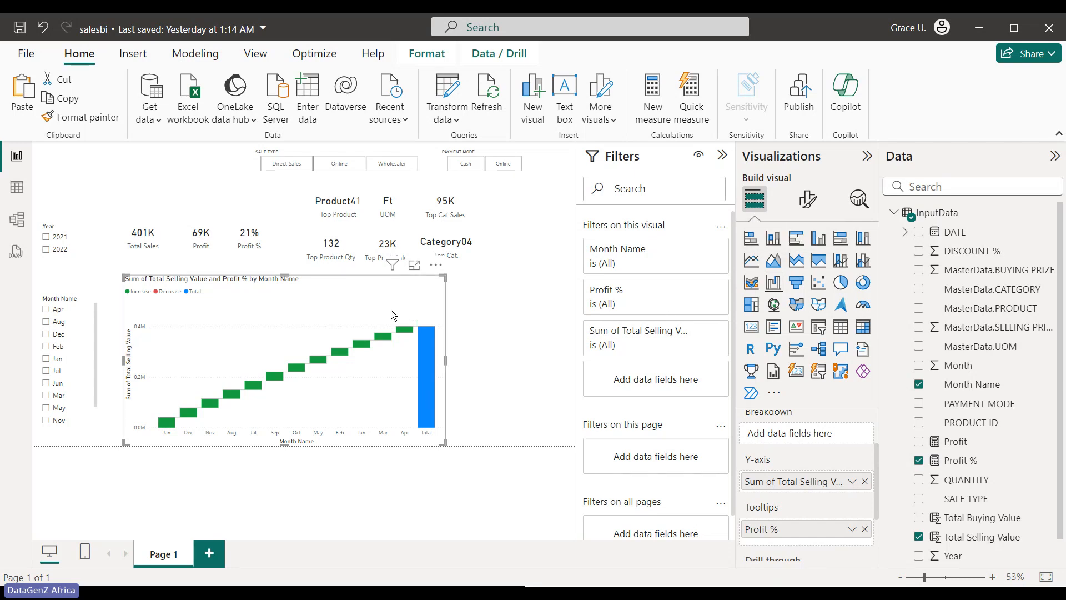
Change the monthly chart to a smaller stacked column chart of Total Selling Value and Profit, without Profit %.
click(775, 240)
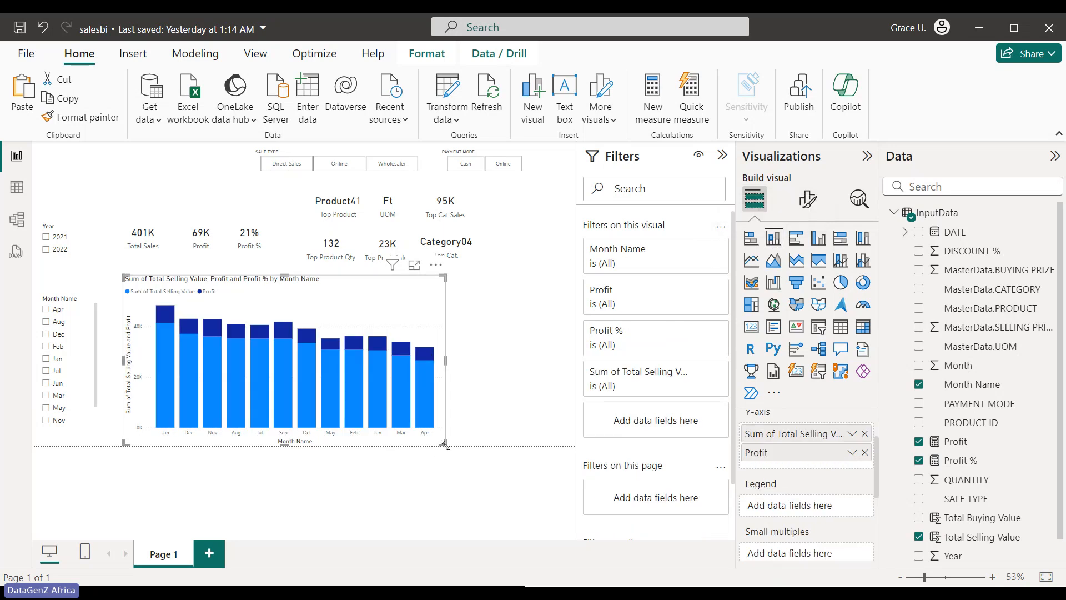
drag(445, 444, 305, 408)
click(918, 460)
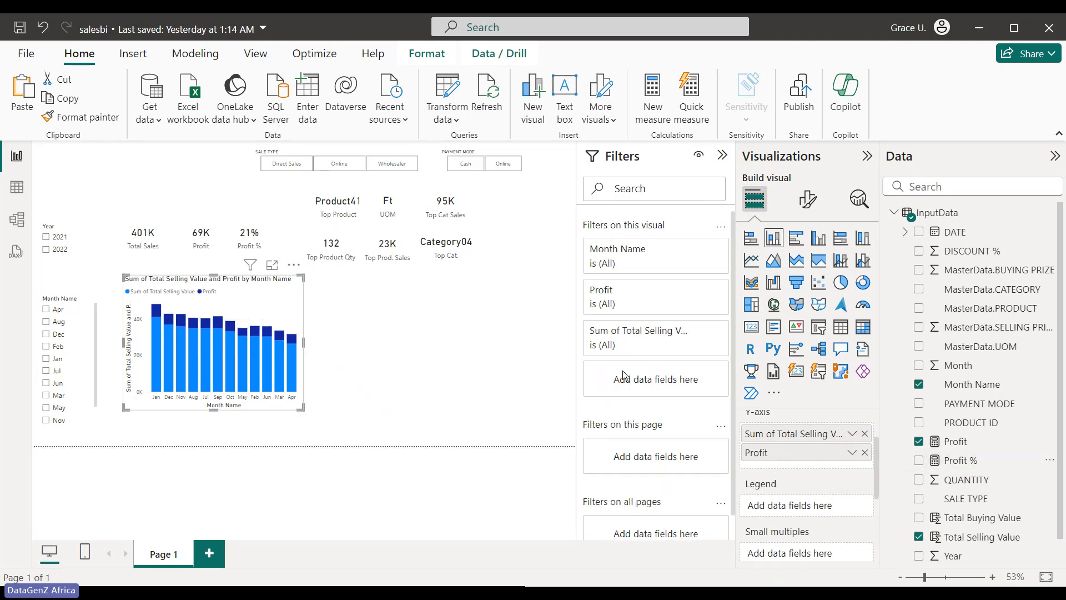
Shrink the monthly chart to about the combined width of the three sales cards, and place it slightly below them beside the Month Name slicer.
click(308, 276)
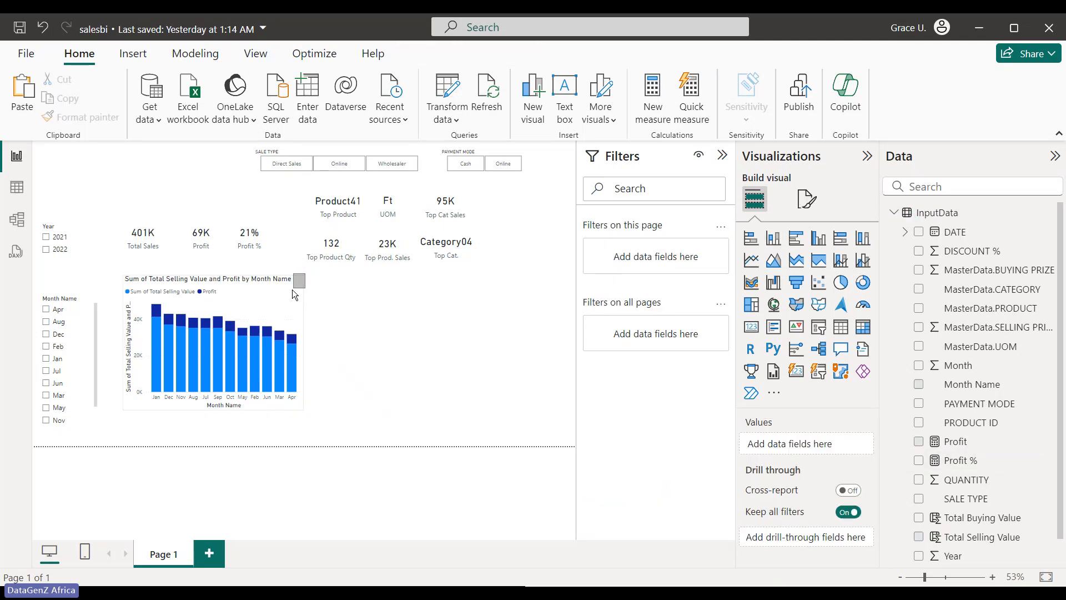
click(290, 291)
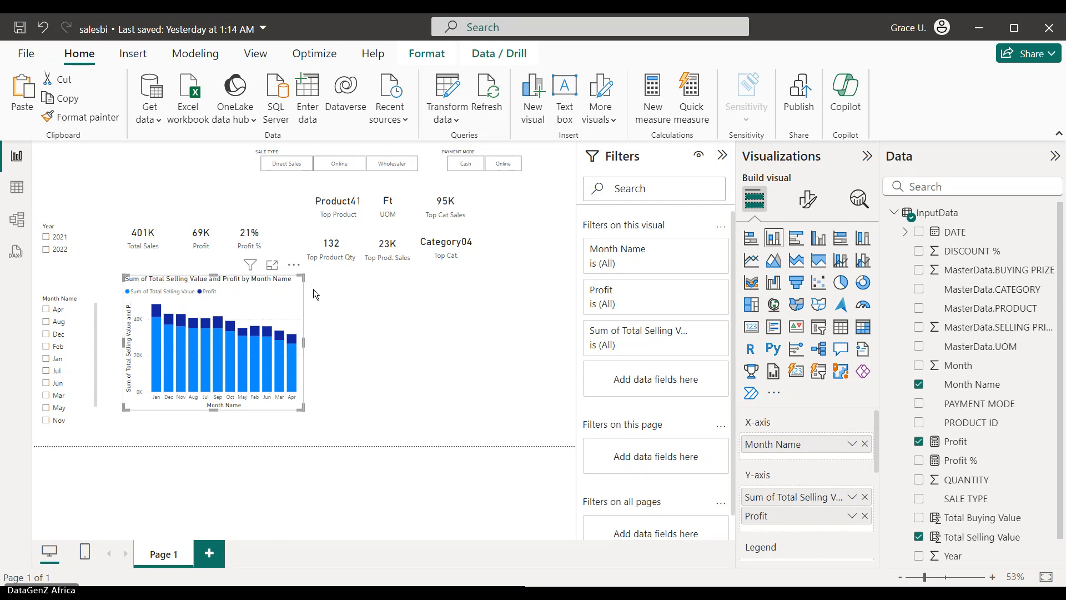
drag(302, 278, 215, 312)
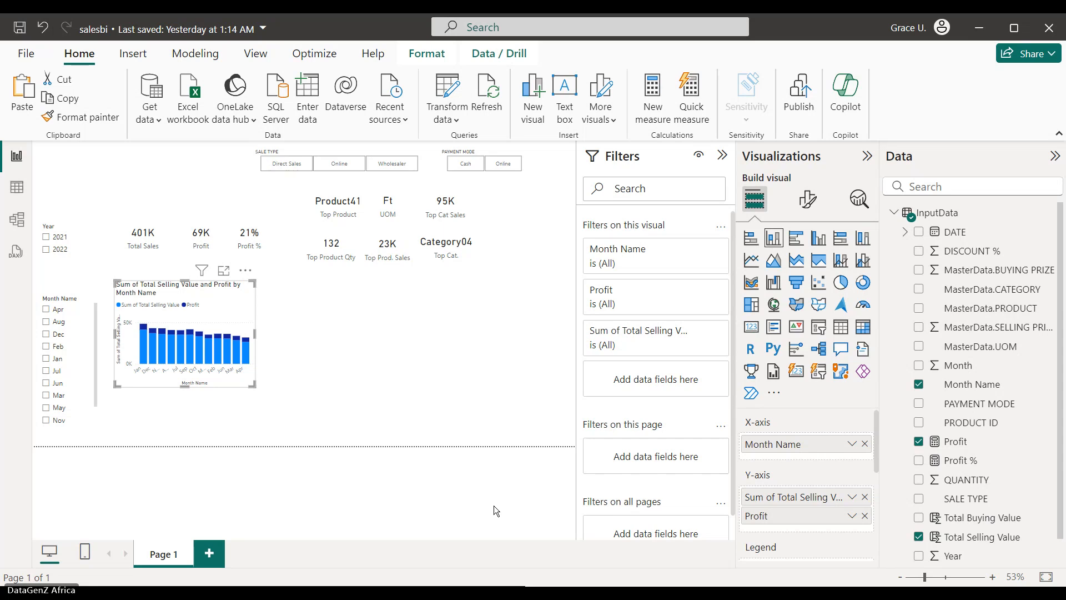
click(722, 155)
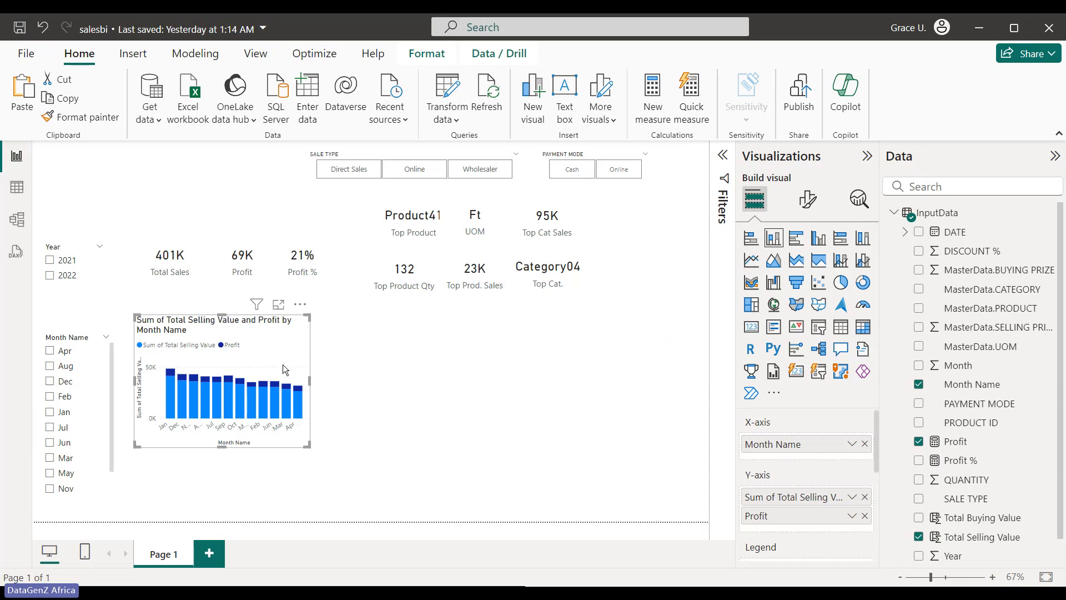
mouse_move(282, 364)
mouse_down()
mouse_move(290, 389)
mouse_move(282, 375)
mouse_up()
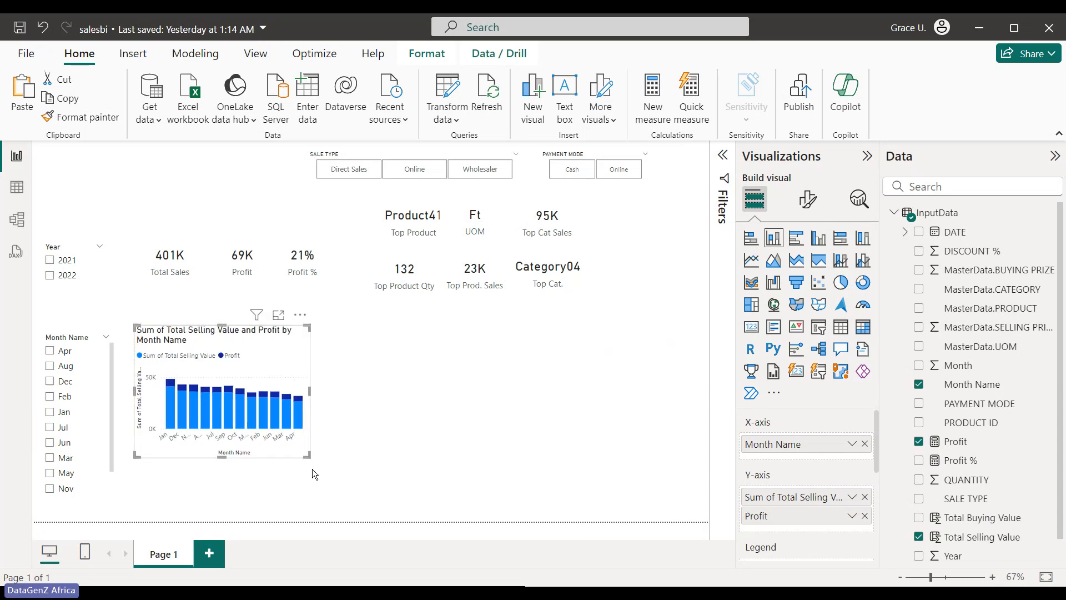
mouse_move(308, 455)
mouse_down()
mouse_move(285, 437)
mouse_move(312, 445)
mouse_up()
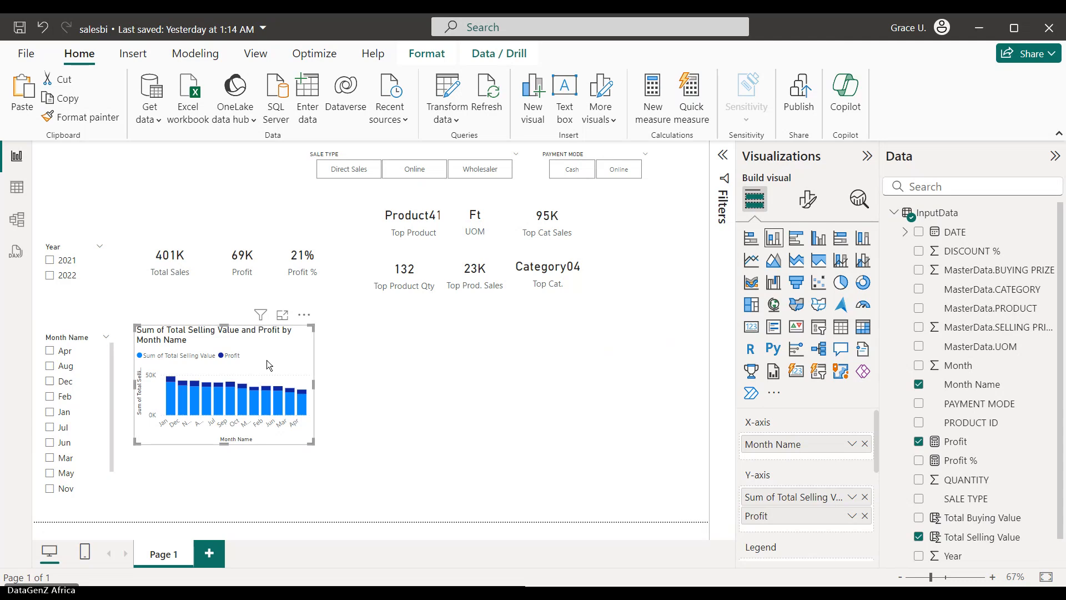
Move the monthly chart, the Year slicer and the Month Name slicer up, leaving the Year slicer level with the top product cards.
drag(284, 365, 282, 348)
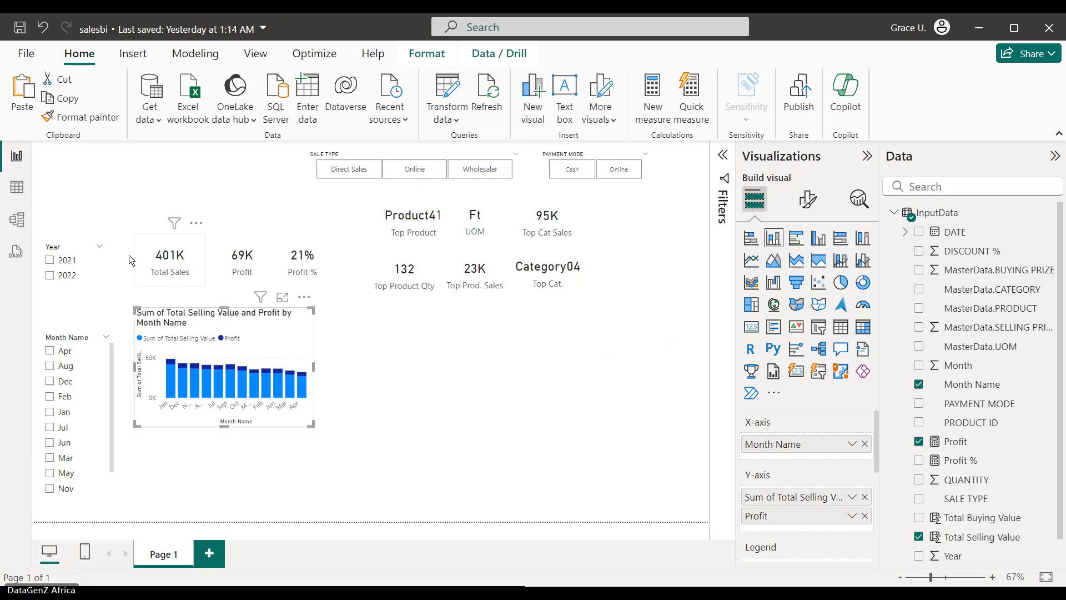
drag(93, 266, 88, 225)
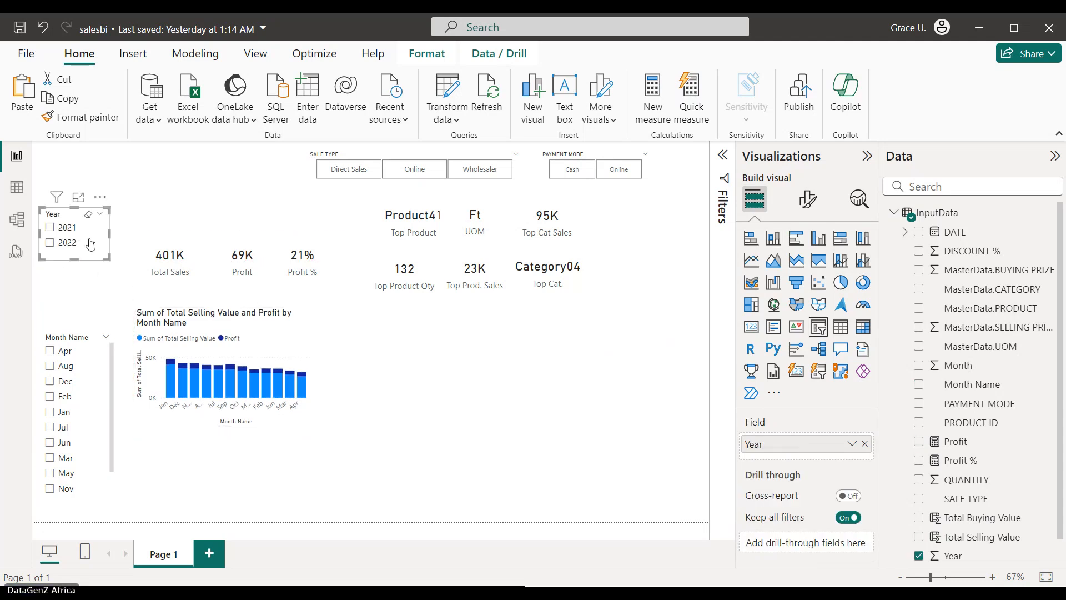
click(99, 337)
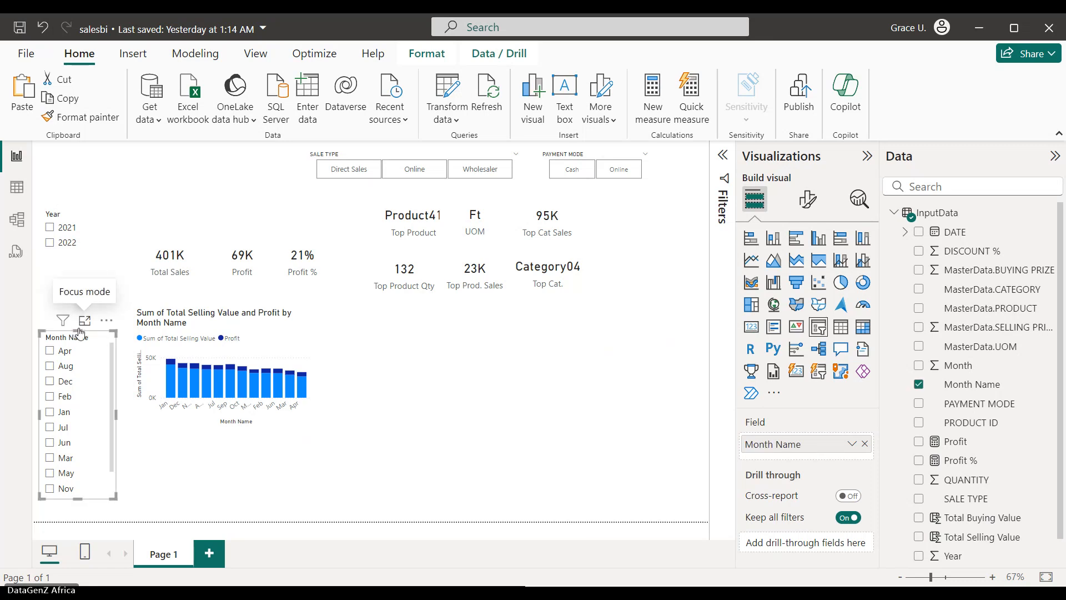
drag(79, 332, 72, 292)
Move the Total Sales, Profit and Profit % cards up into one row level with the Year slicer.
drag(179, 269, 179, 243)
drag(249, 265, 249, 238)
drag(317, 239, 319, 229)
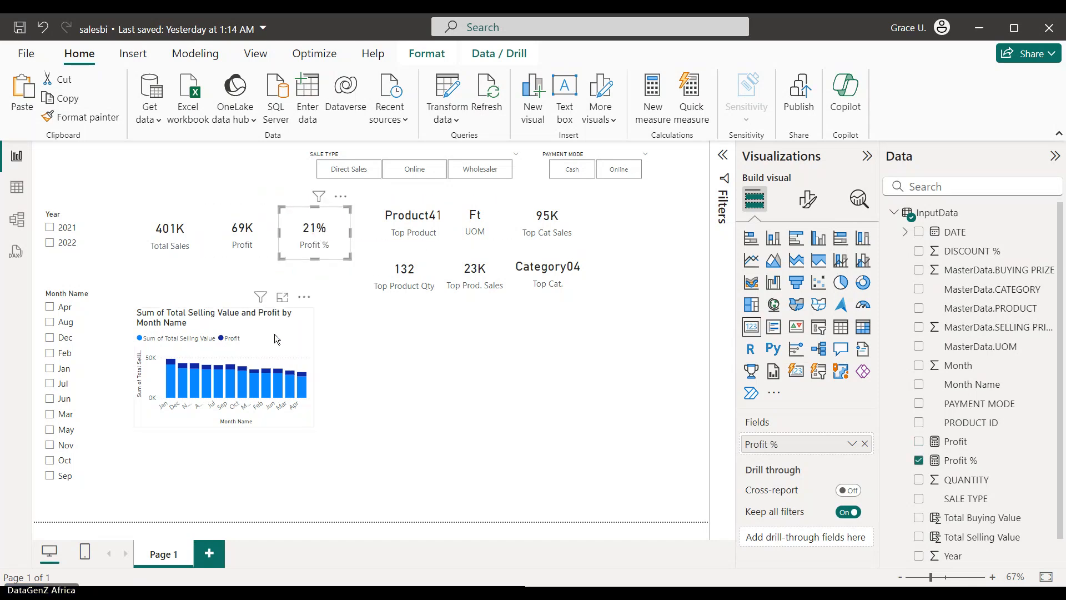
Align the top of the monthly chart with the Month Name slicer, and enlarge the chart slightly in height and width.
drag(274, 317, 274, 296)
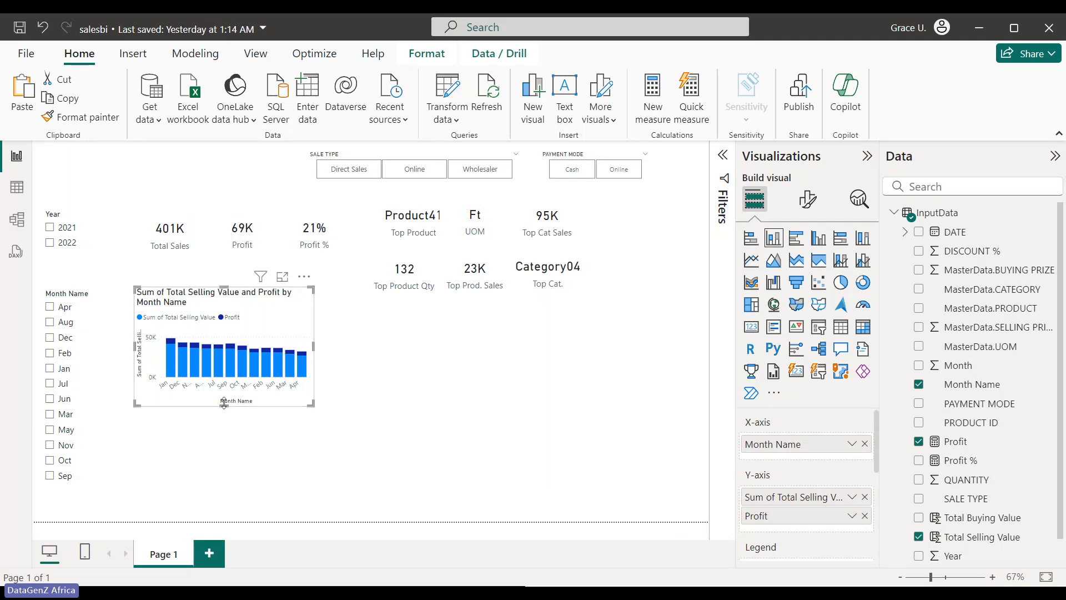
drag(224, 404, 224, 422)
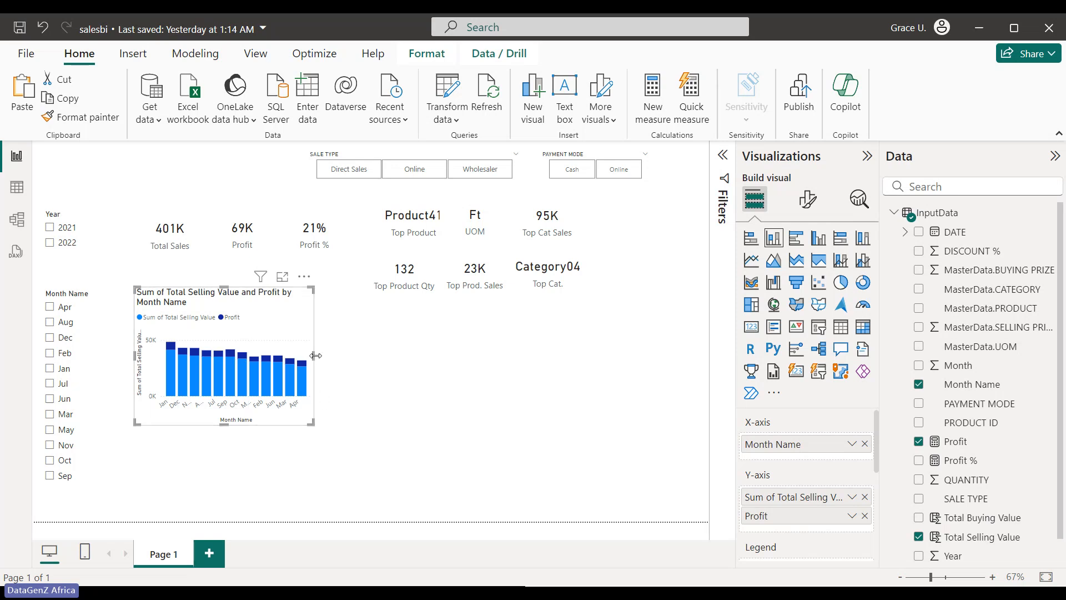
drag(313, 356, 340, 359)
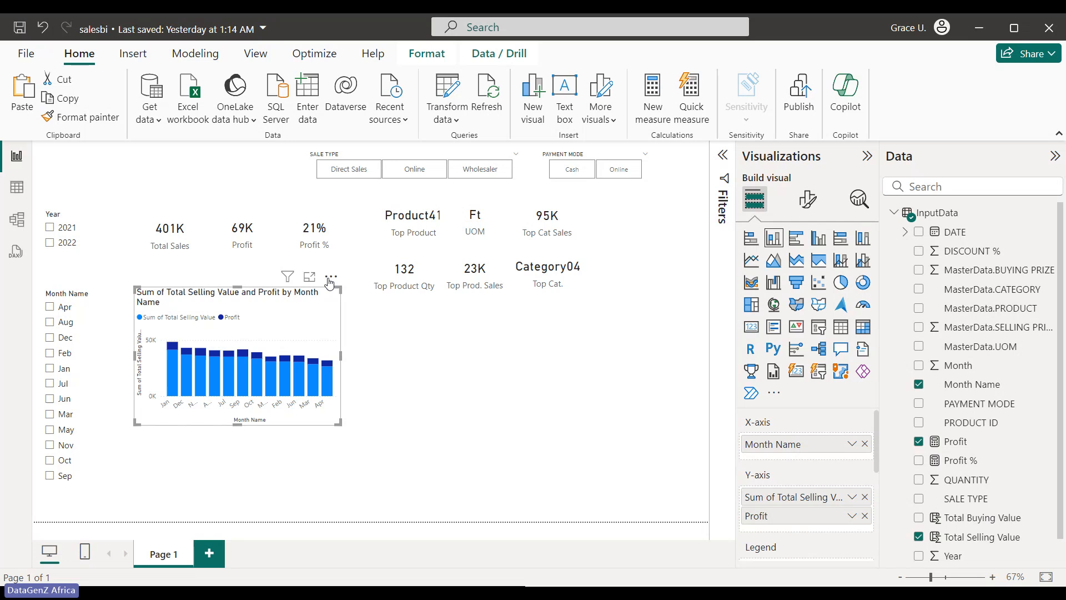
Sort the monthly chart's axis by Month Name in ascending order.
click(330, 281)
mouse_move(389, 373)
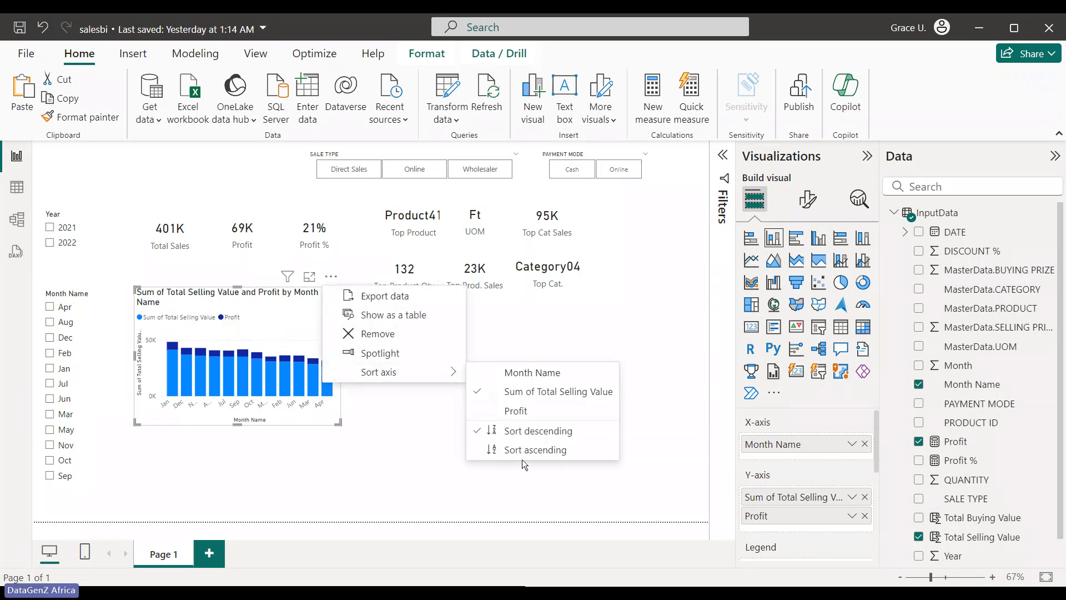
click(516, 373)
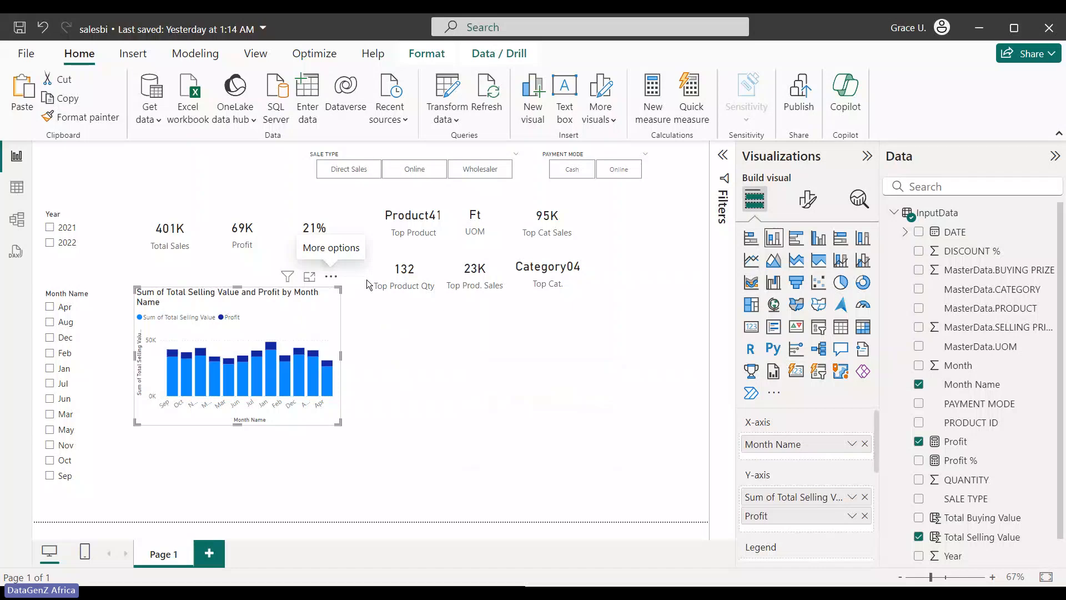
click(331, 276)
mouse_move(424, 370)
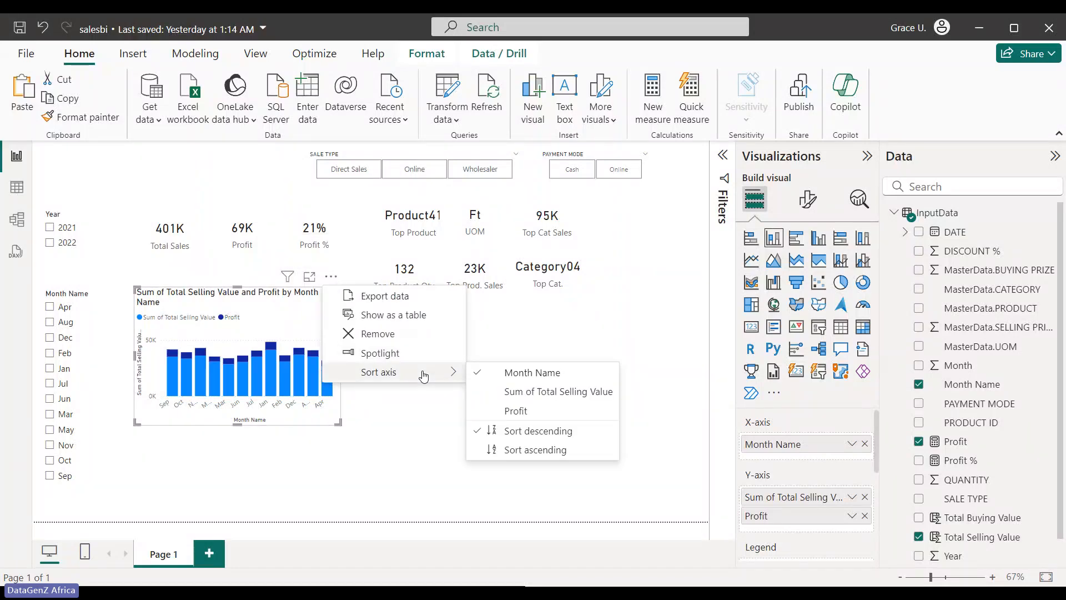
click(536, 450)
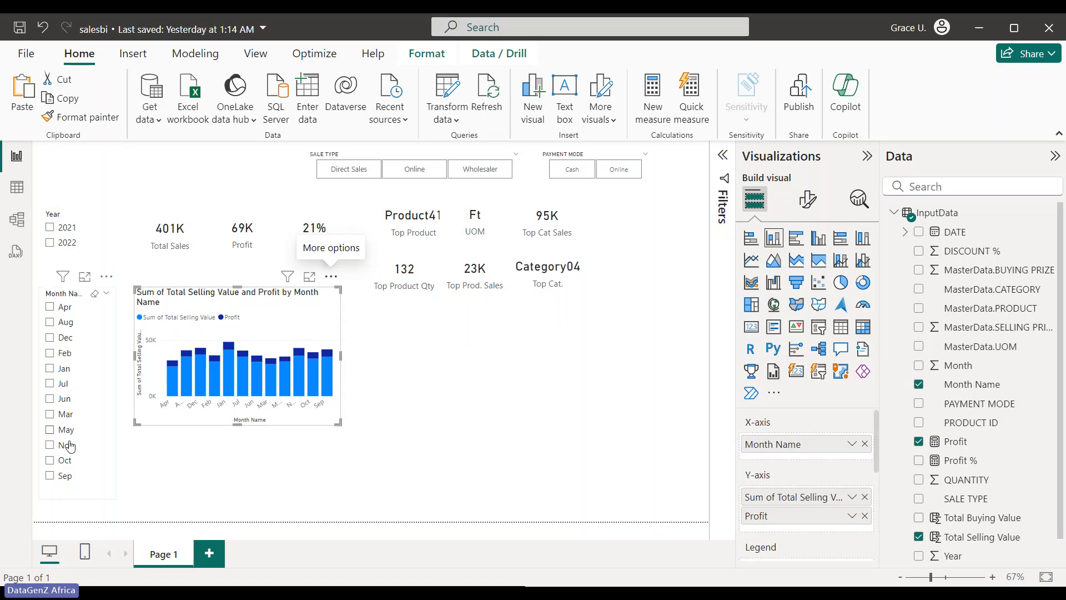
Set the Month Name column of the InputData table to sort by the Month column, and return to the report page.
click(13, 189)
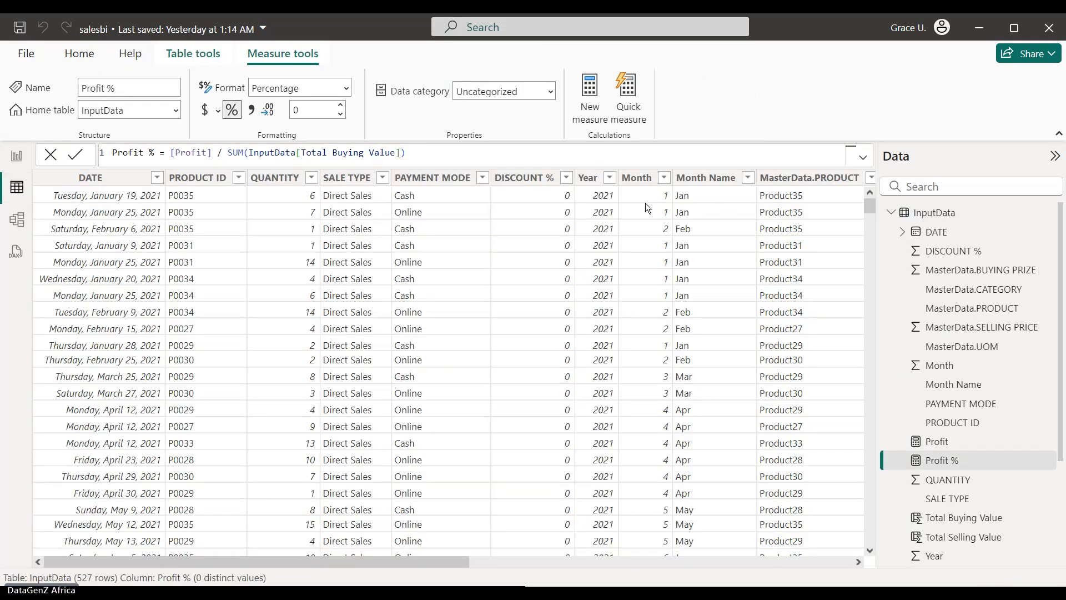
click(708, 181)
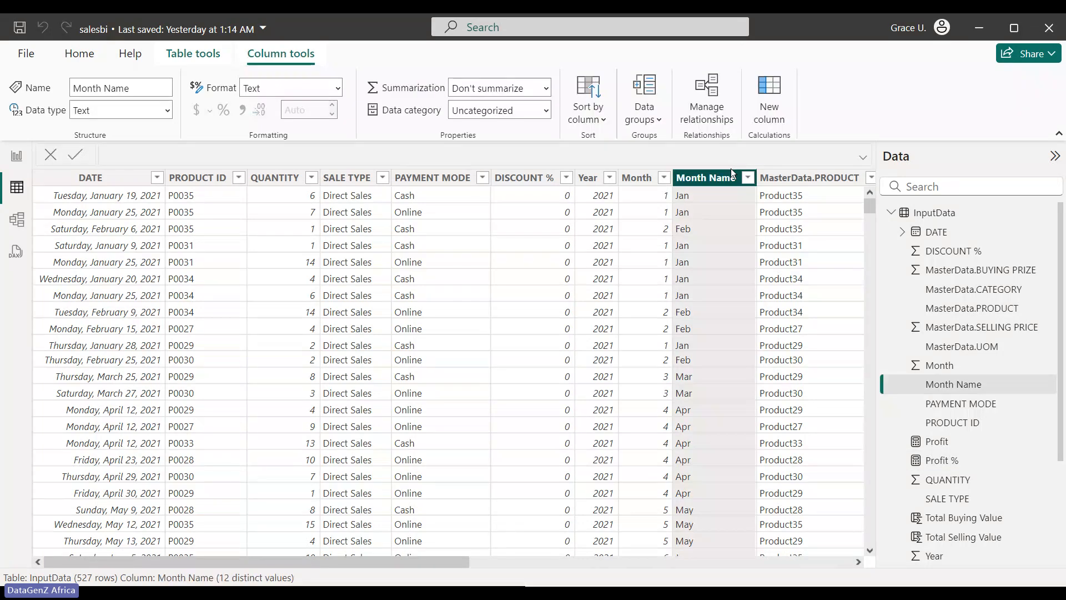
click(603, 114)
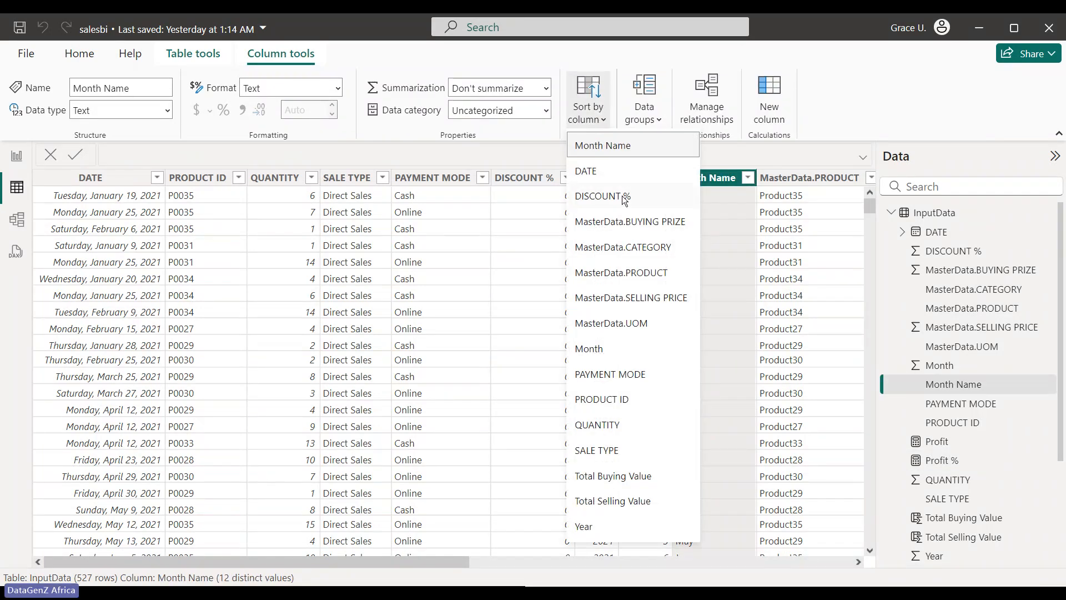
click(614, 352)
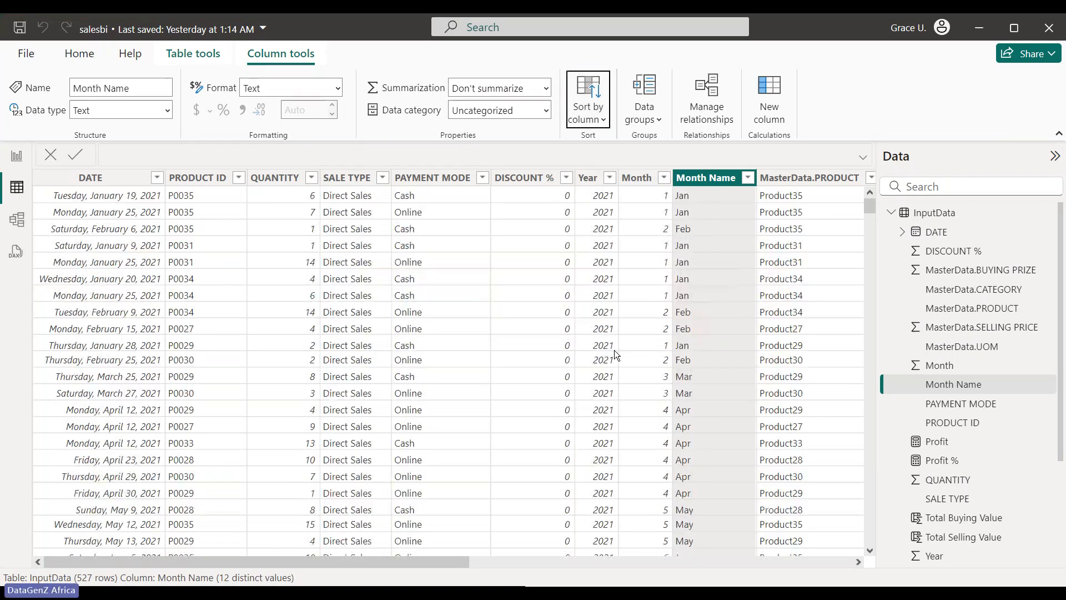
click(16, 155)
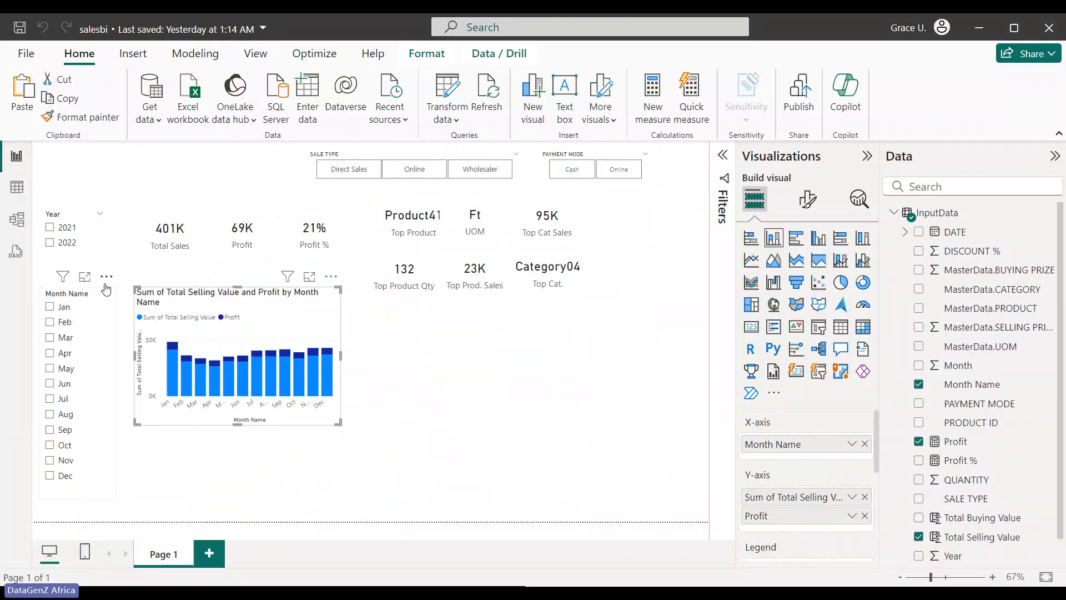
Filter the report page to Sep with the Month Name slicer.
click(88, 433)
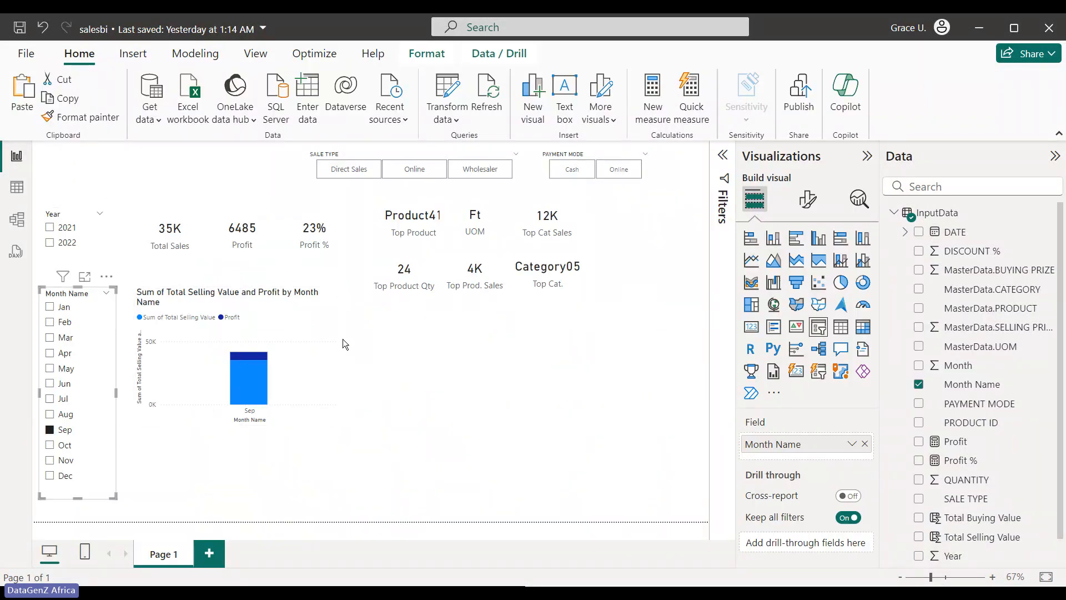
Clear the month selection in the Month Name slicer so the report covers all months.
click(95, 295)
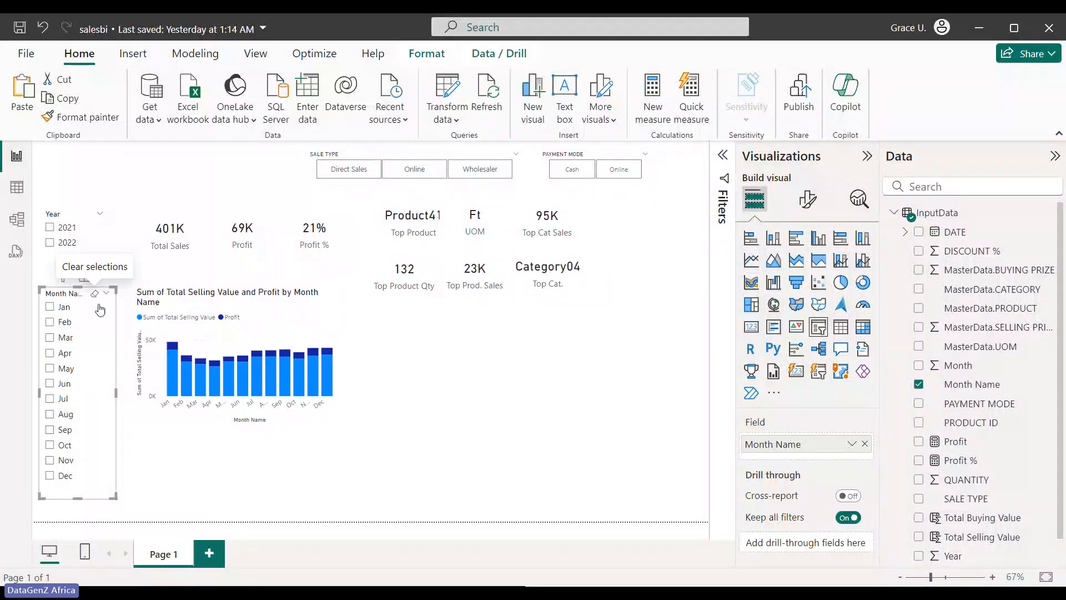
click(269, 445)
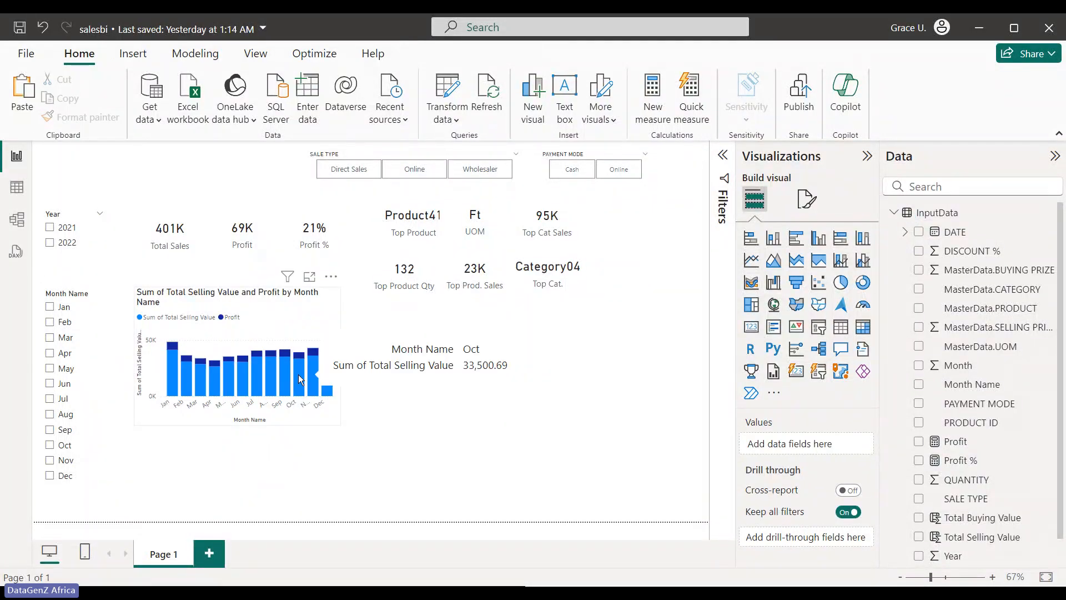
Cross-filter the report by the Oct column of the monthly sales and profit chart, and clear that highlight.
click(299, 374)
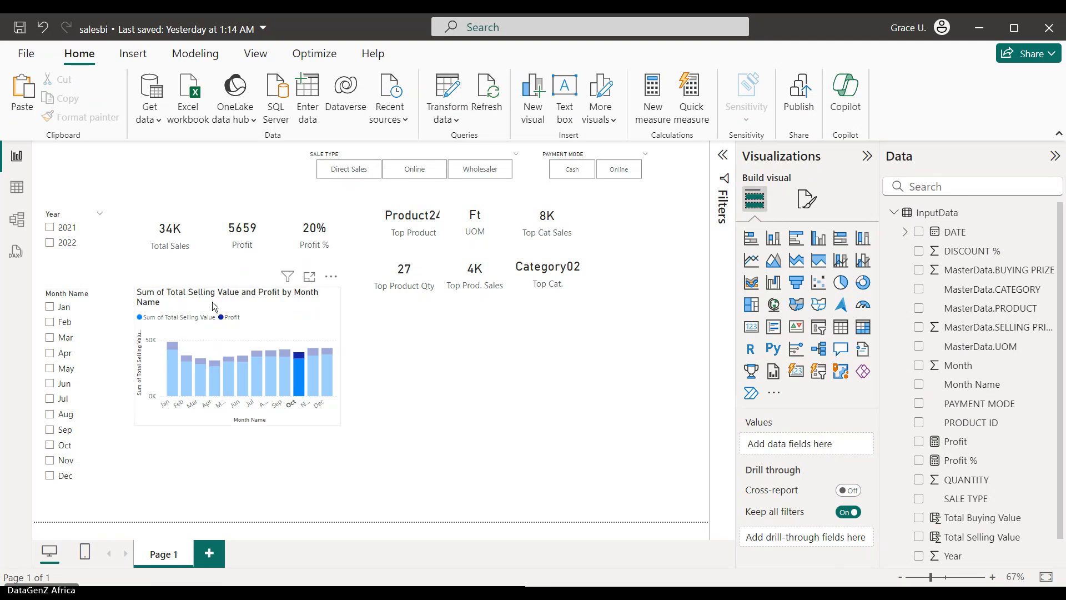
click(300, 308)
click(369, 337)
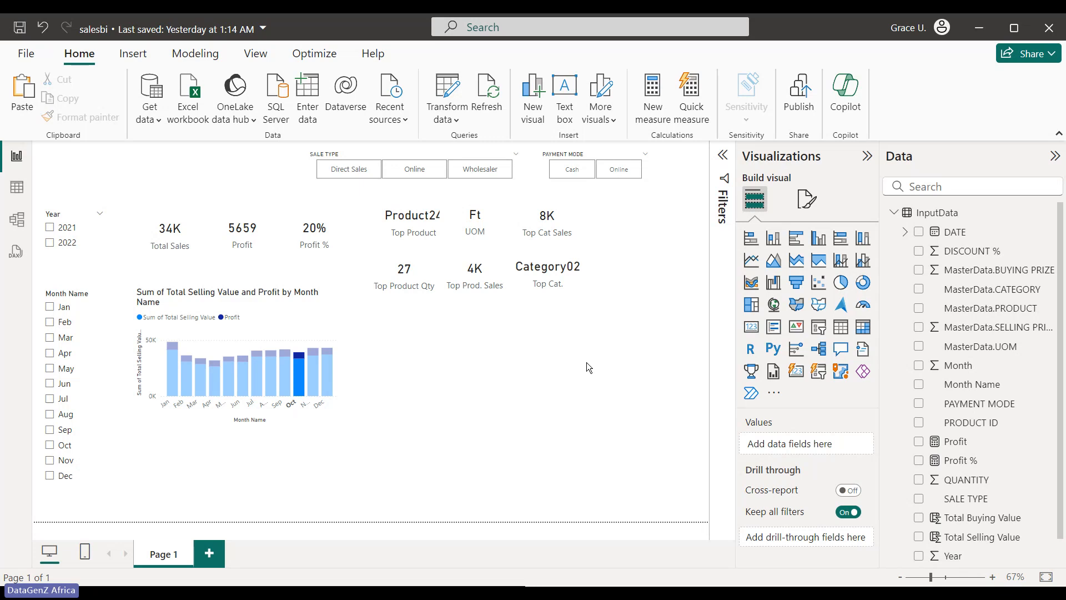
mouse_move(322, 335)
click(295, 295)
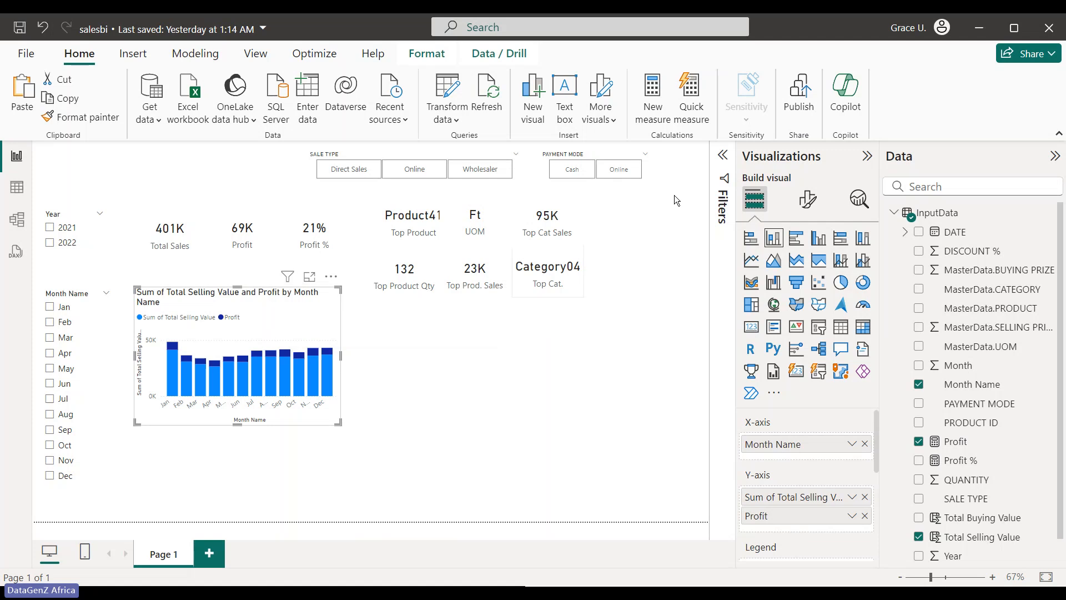
click(567, 389)
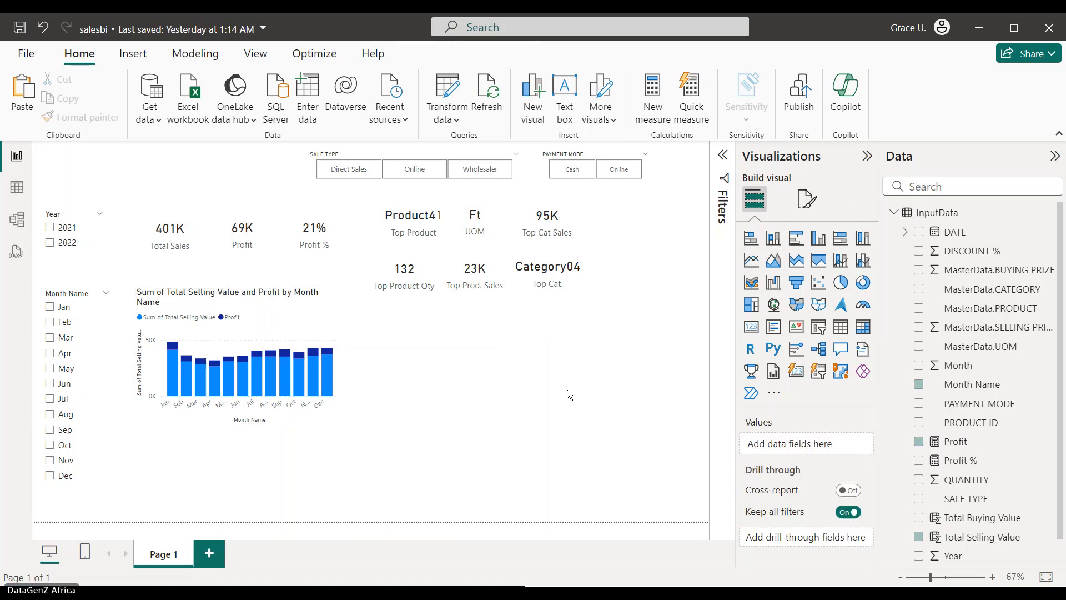
Add a clustered bar chart of Total Selling Value by MasterData.PRODUCT below the product cards and enlarge it in both directions.
click(803, 238)
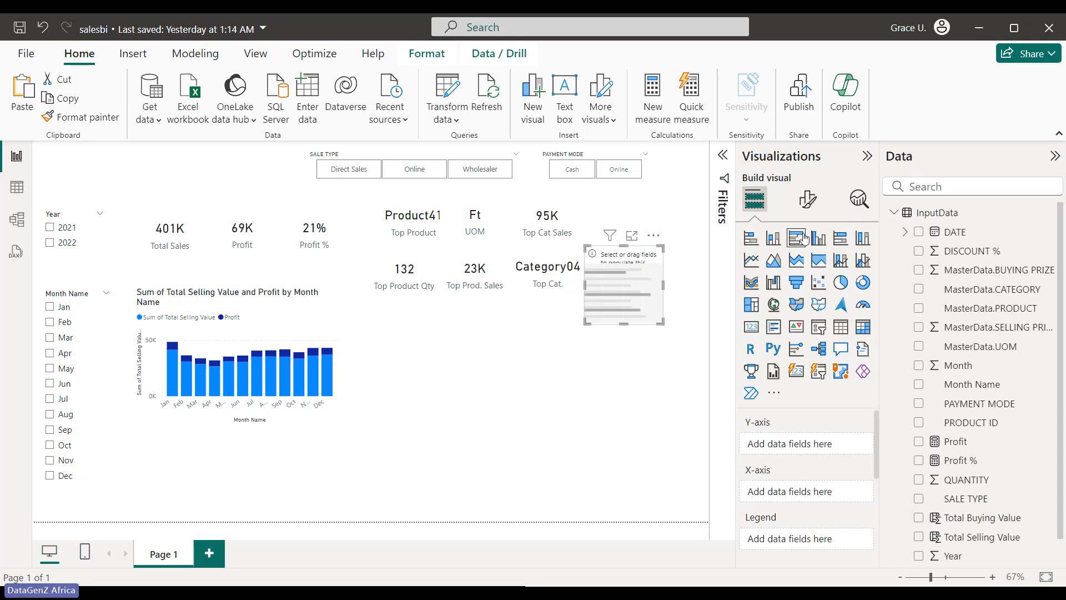
drag(614, 302, 405, 381)
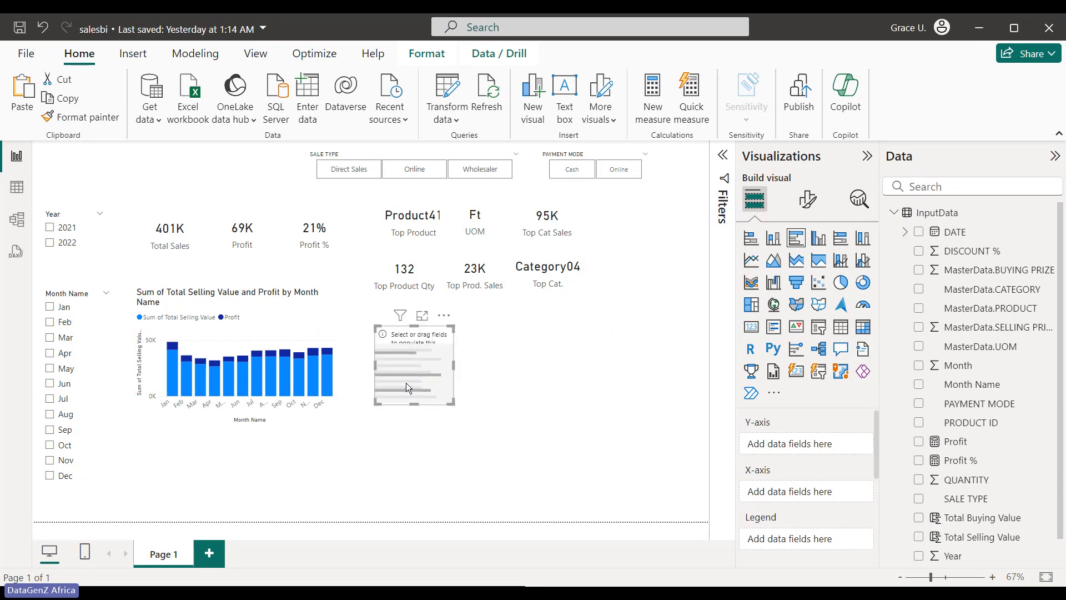
click(921, 536)
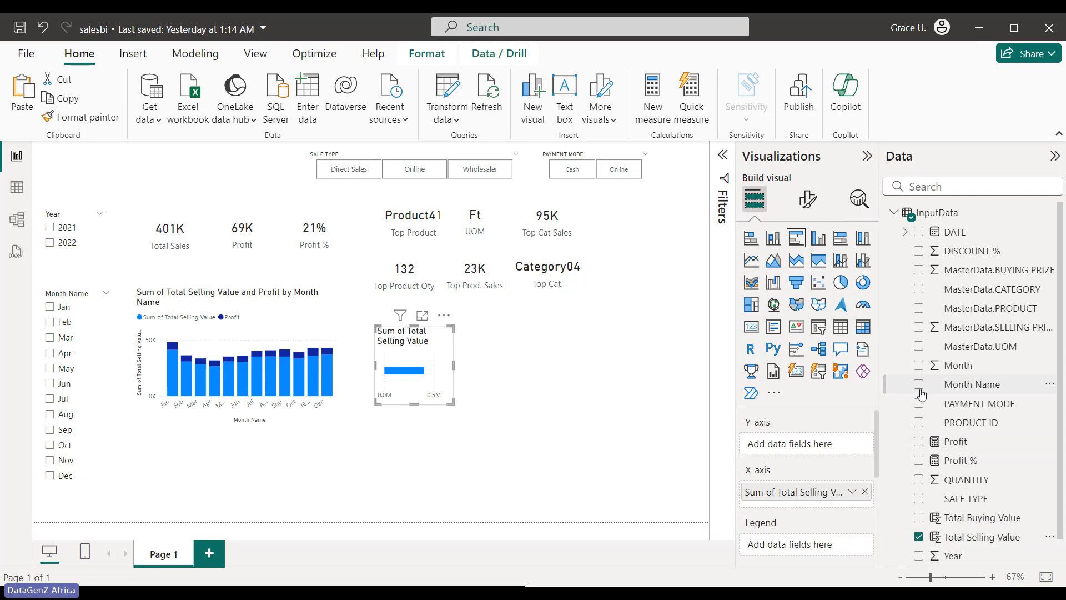
click(919, 308)
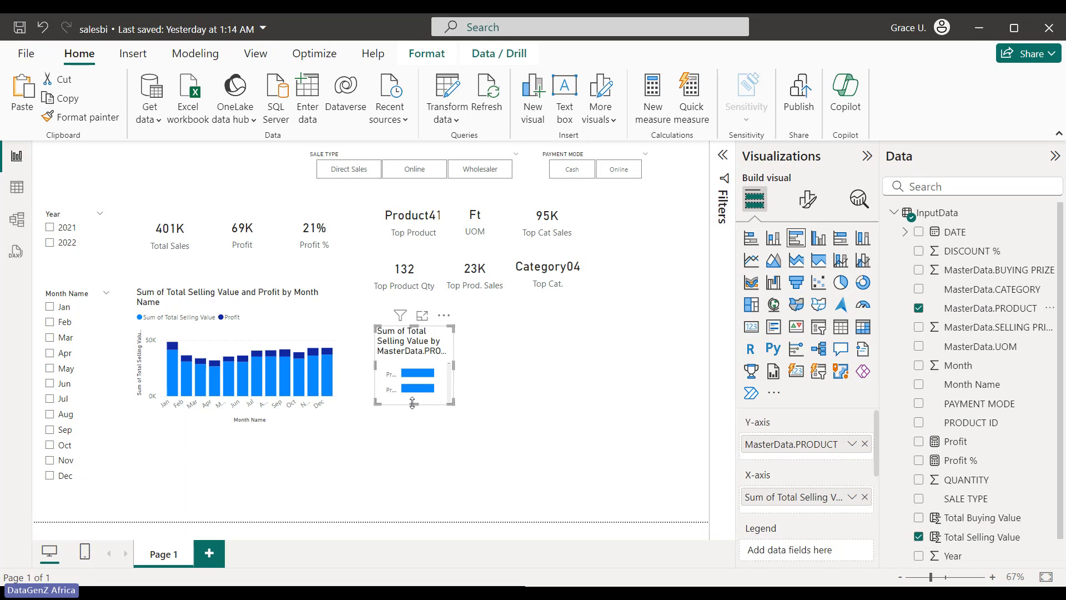
drag(411, 403, 417, 455)
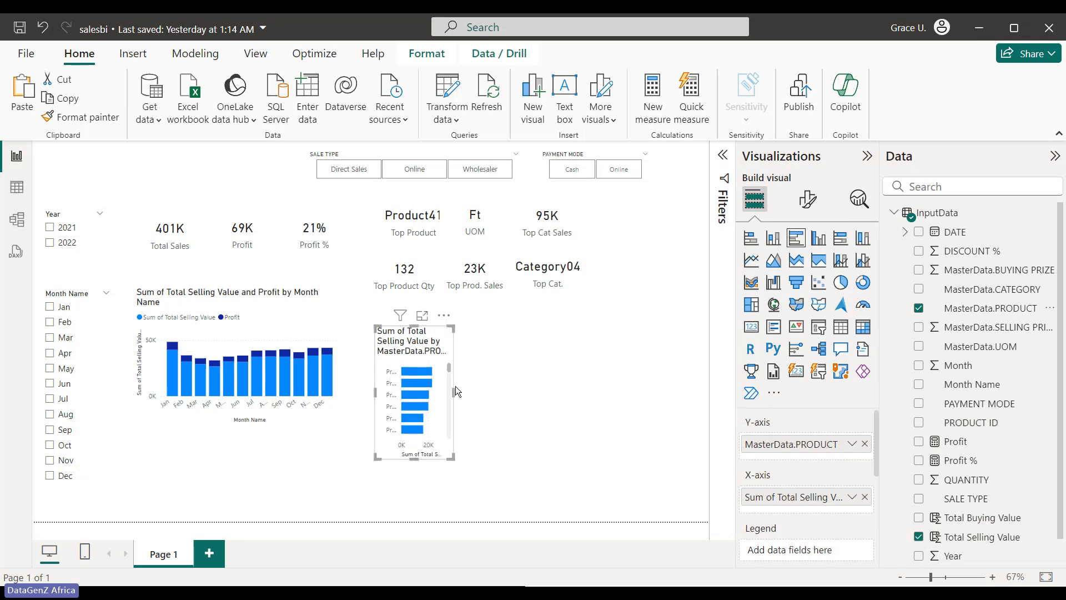
drag(456, 387, 511, 389)
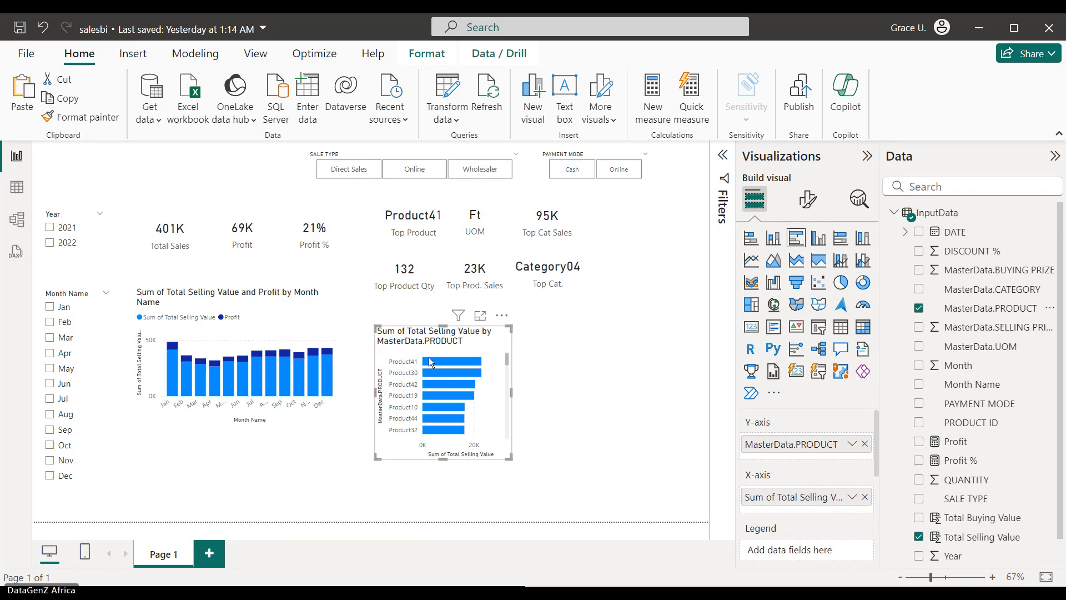
Shift the product, UOM and Top Cat Sales cards upward and align the product bar chart beside the monthly chart.
drag(401, 349, 382, 325)
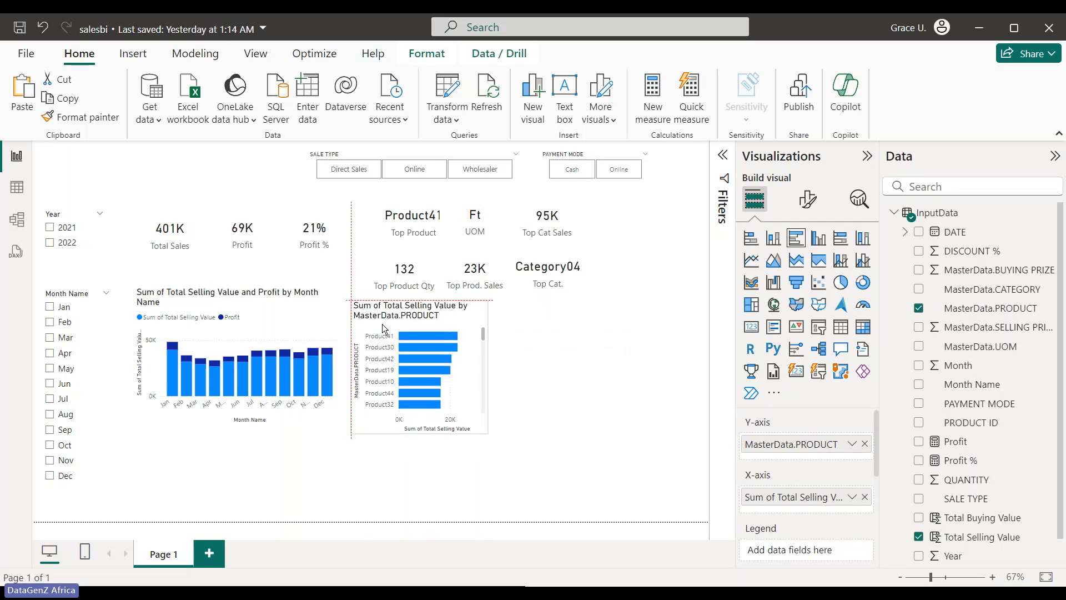
drag(419, 230, 420, 219)
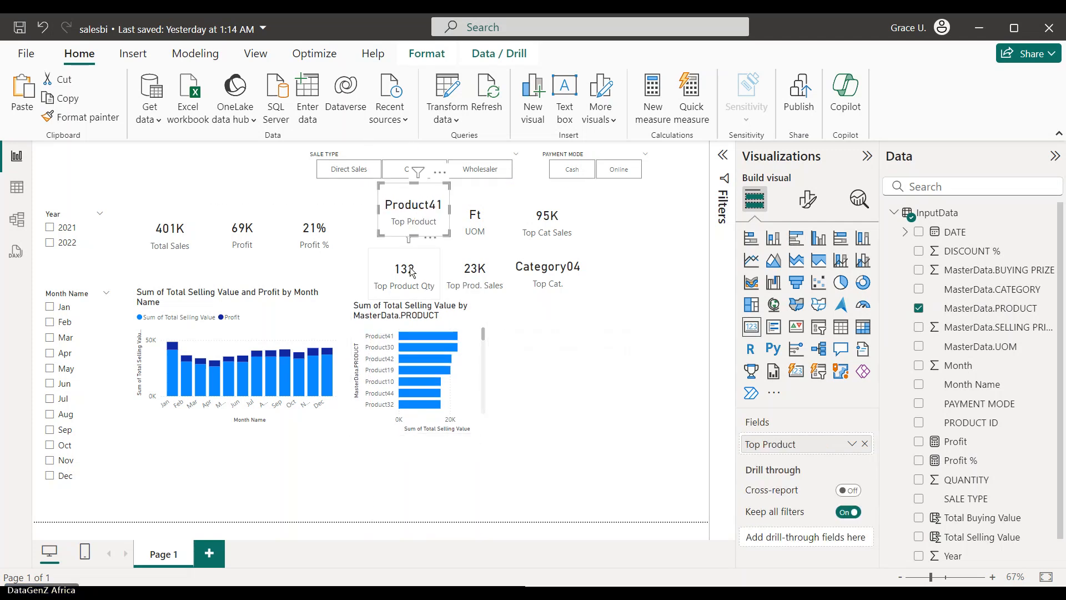
drag(412, 270, 413, 256)
drag(468, 218, 470, 210)
drag(485, 270, 485, 255)
drag(482, 207, 481, 214)
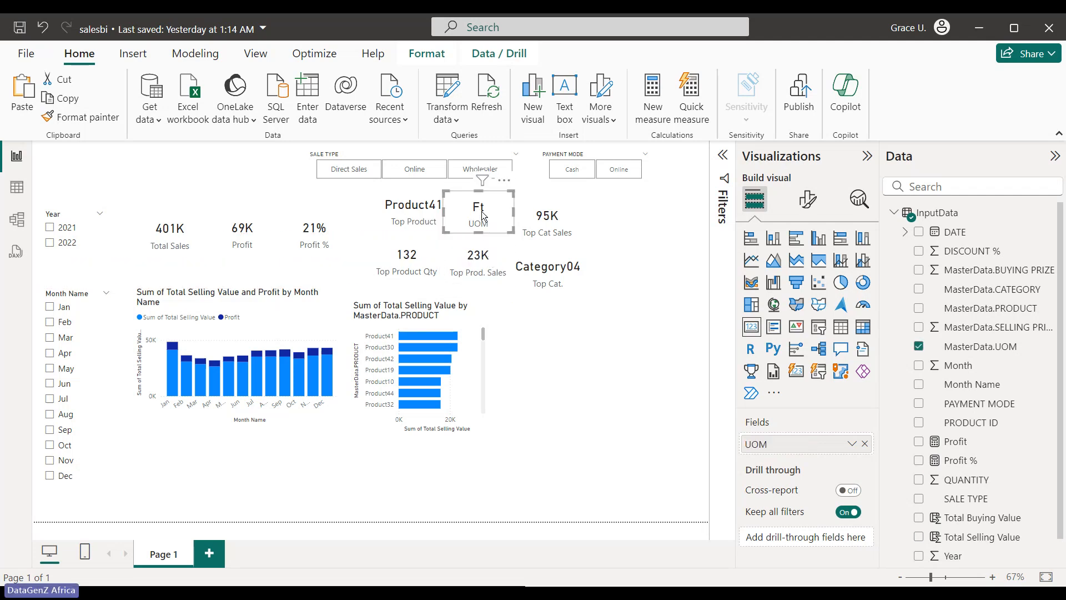
drag(547, 205, 547, 201)
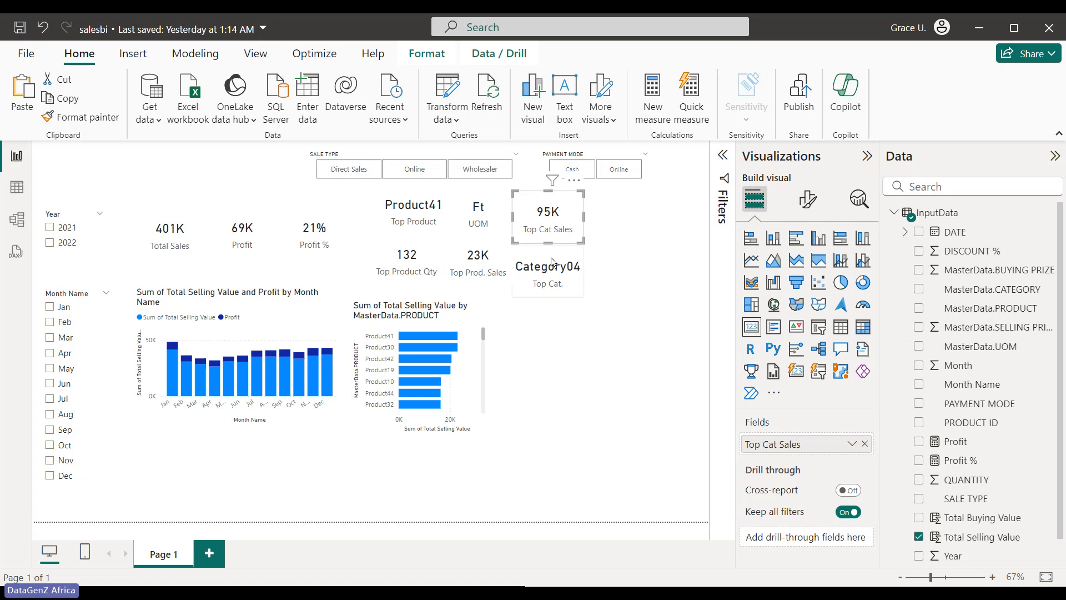
click(551, 261)
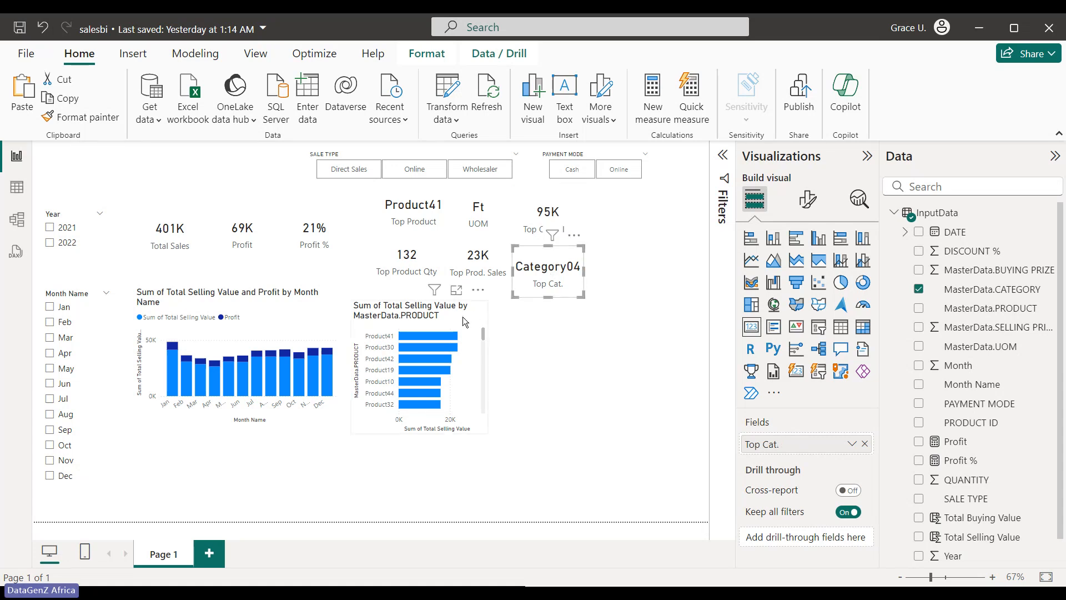
drag(461, 316, 472, 309)
click(614, 401)
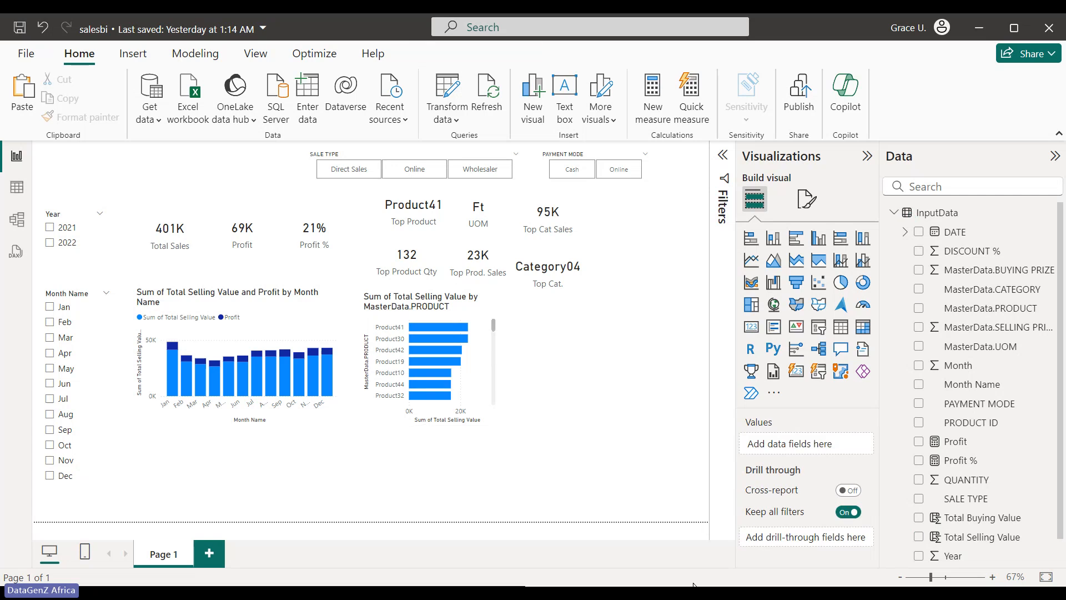
Check which field and order the product bar chart's axis is sorted by.
click(481, 315)
click(487, 281)
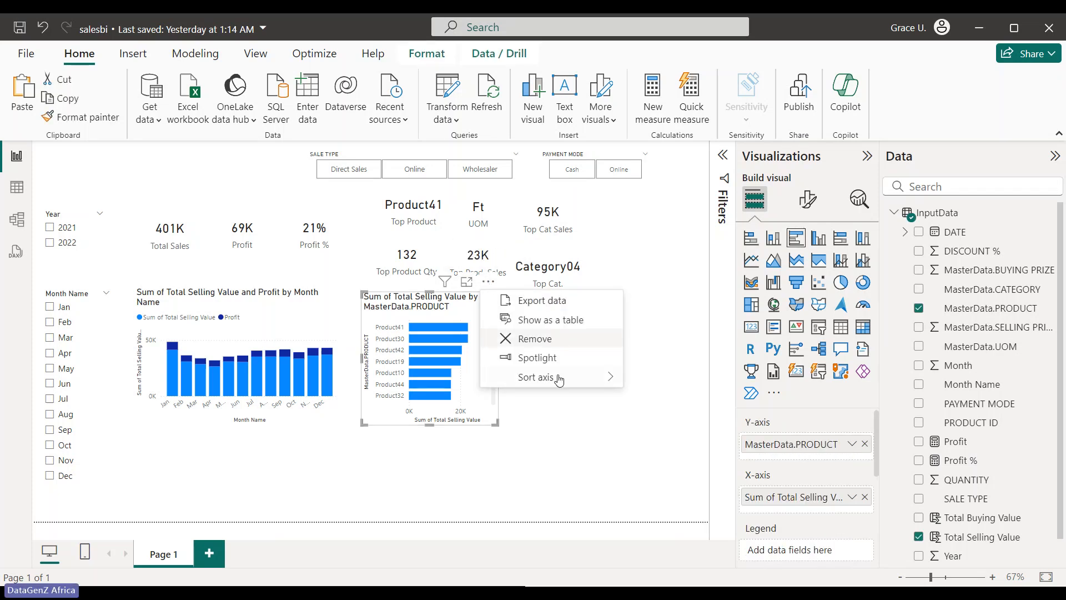
mouse_move(560, 380)
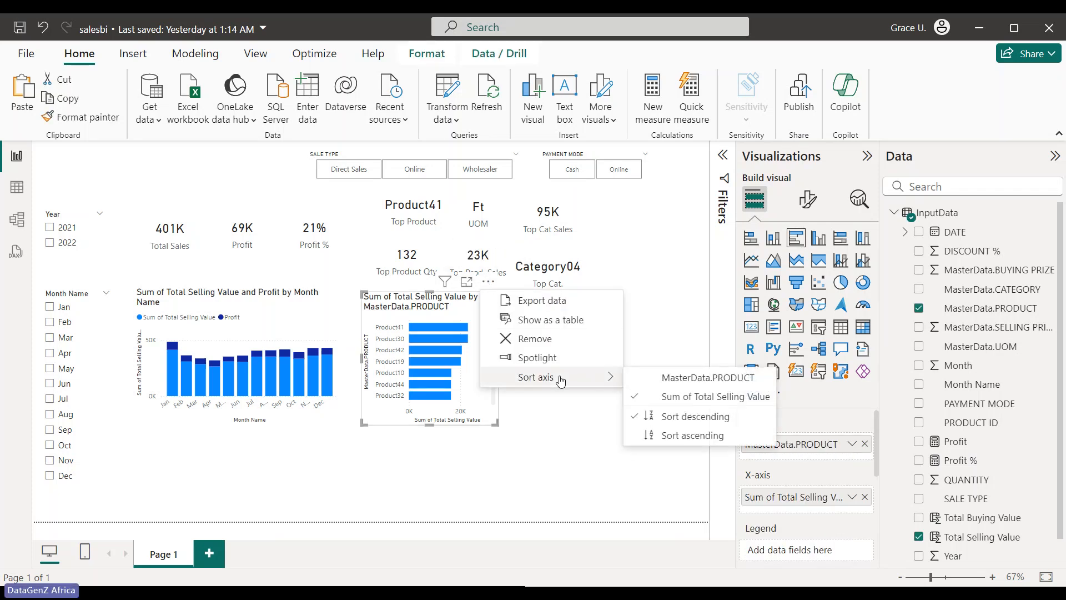
click(551, 452)
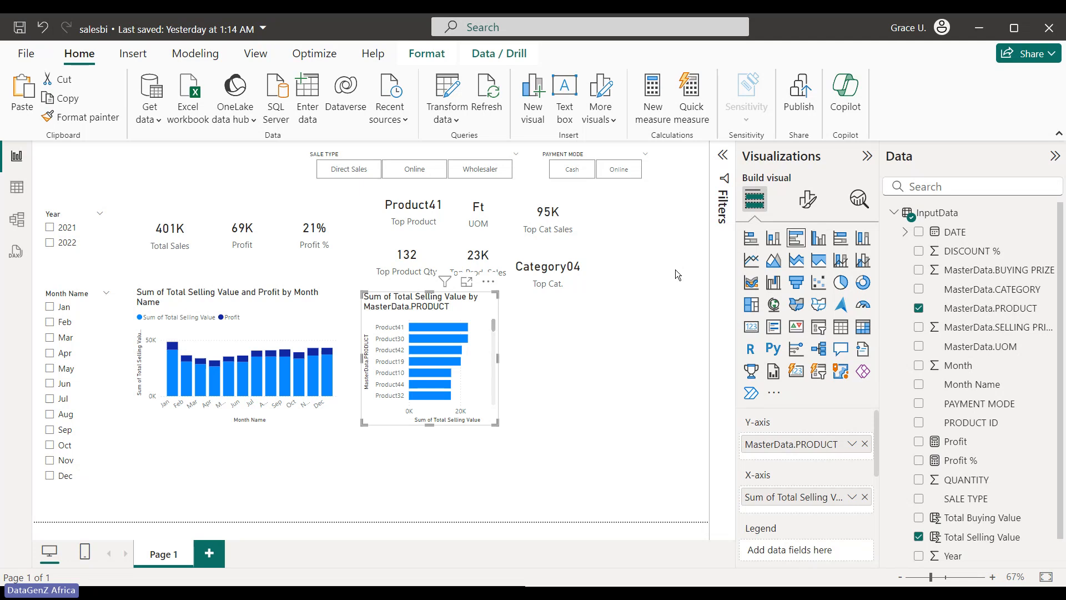
click(618, 334)
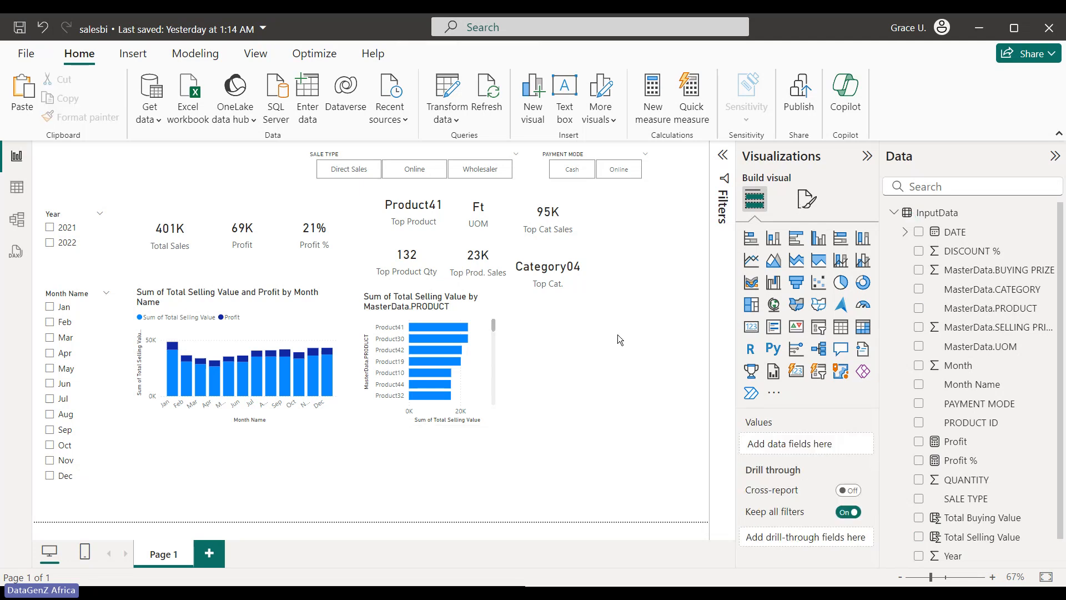
Add an area chart below the monthly chart showing Total Selling Value by Day from the DATE hierarchy.
click(779, 257)
drag(611, 287, 189, 468)
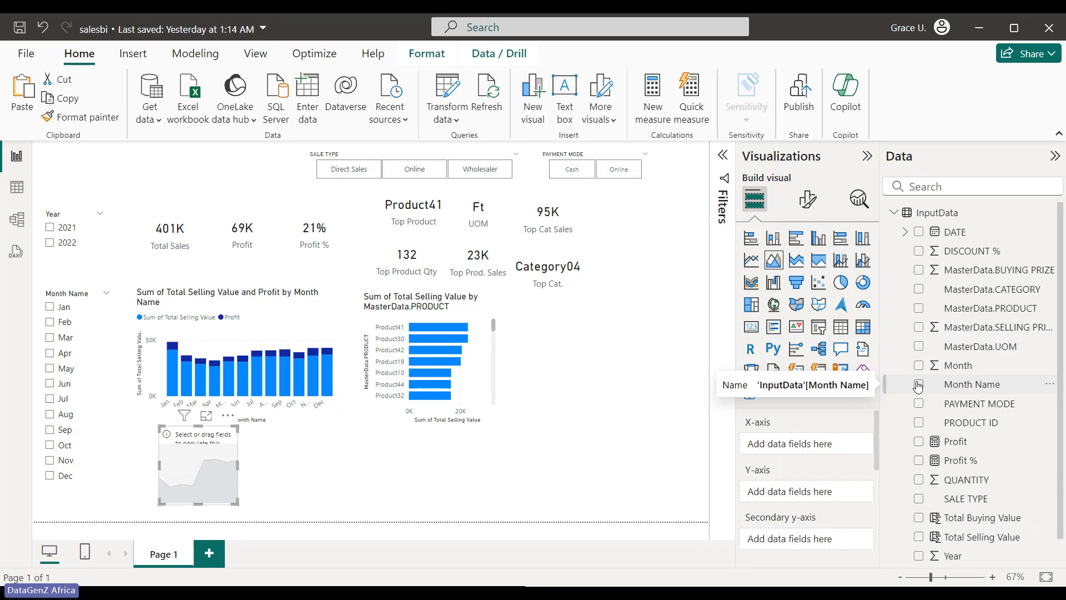
click(905, 233)
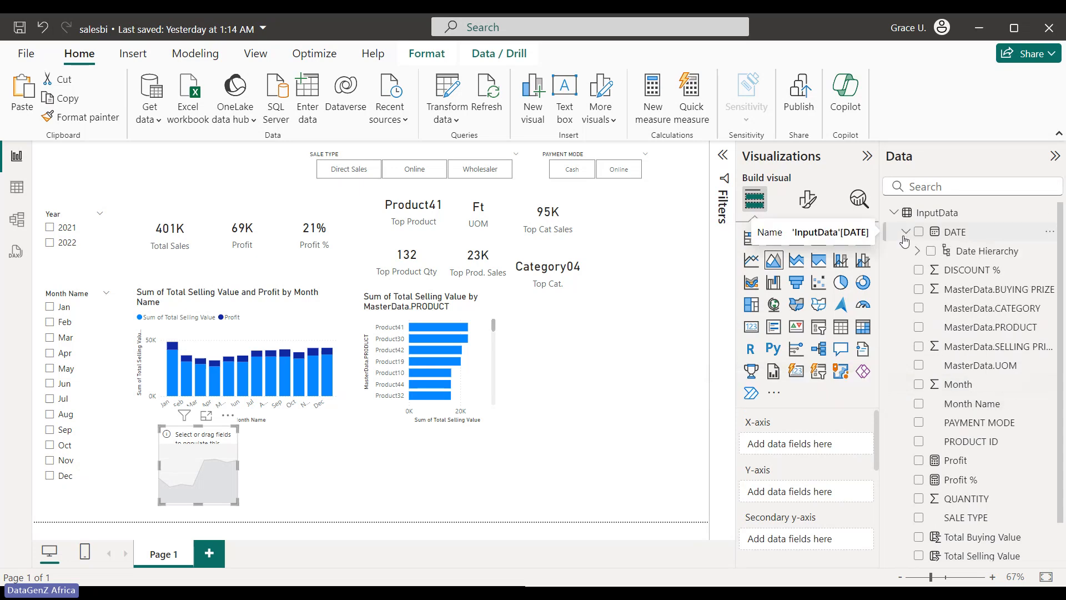
click(916, 252)
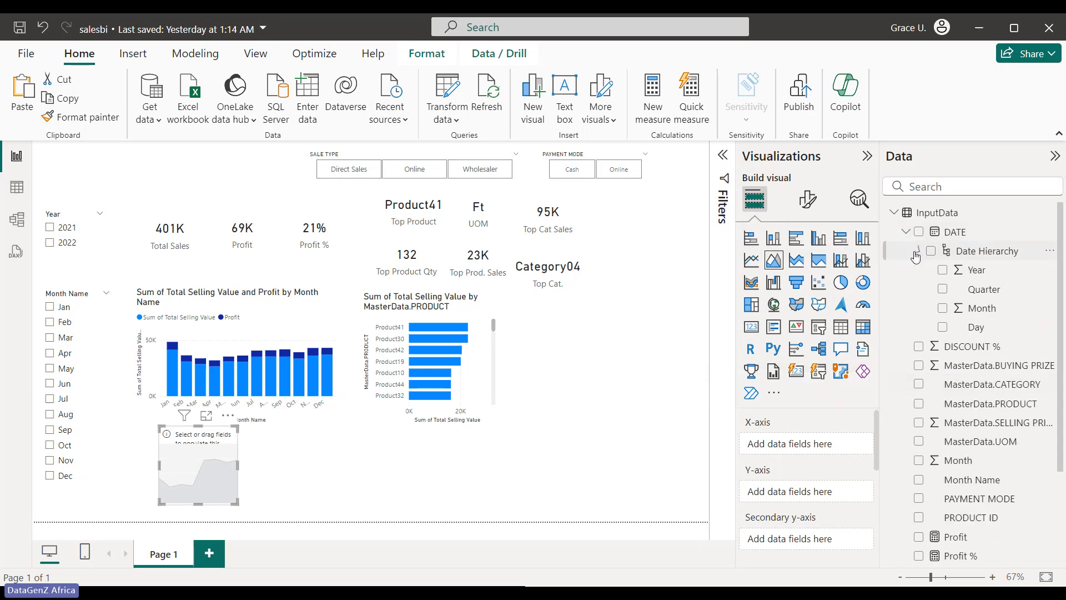
click(943, 328)
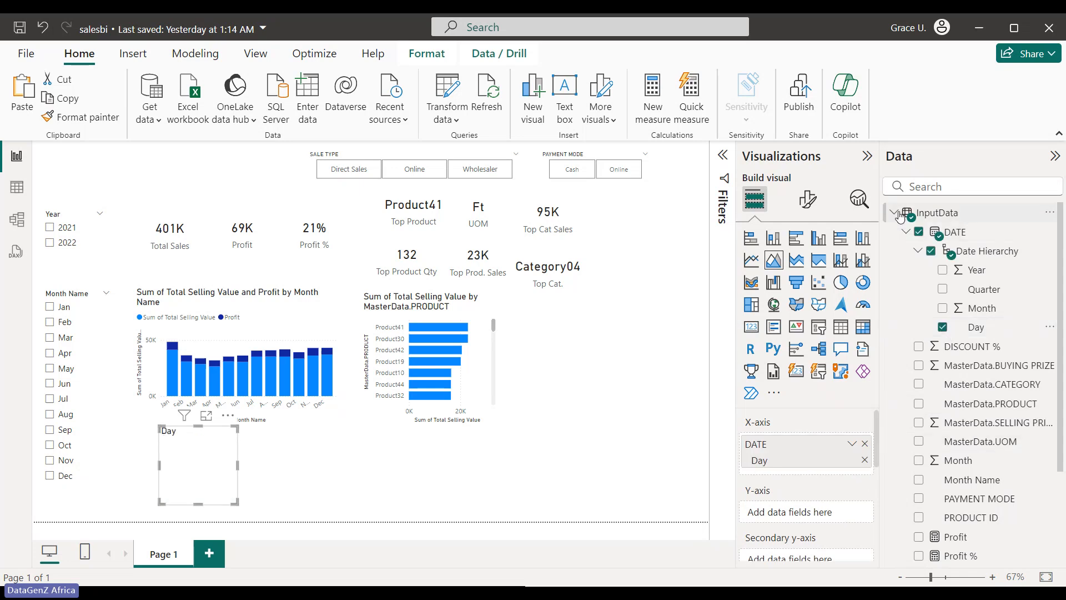
click(906, 232)
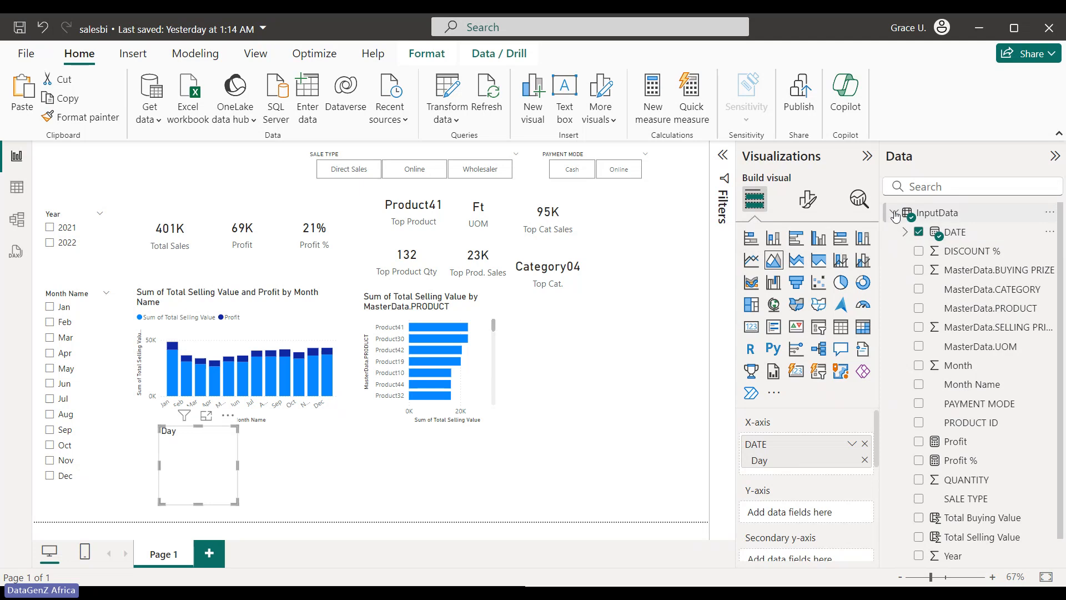
click(918, 536)
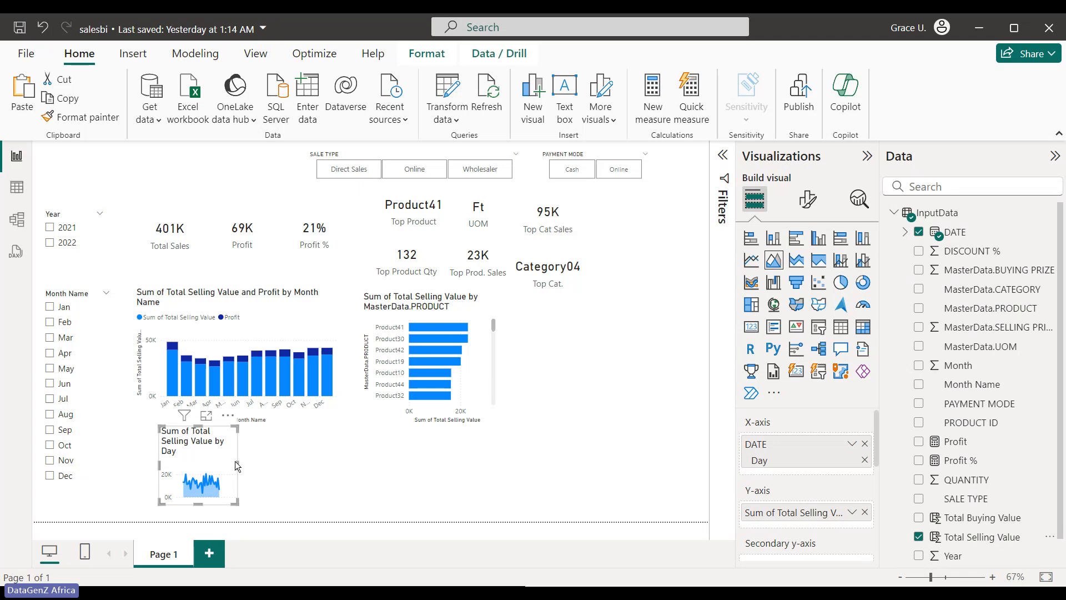
Move the daily area chart to line up with the monthly chart's starting edge and widen it to about the same width.
click(336, 477)
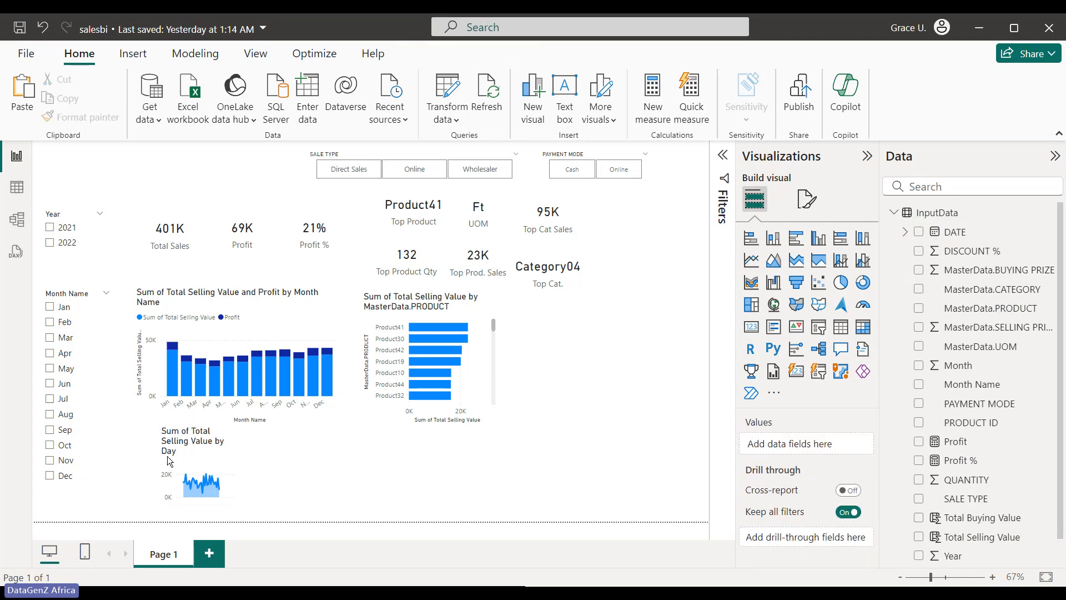
drag(170, 460, 348, 485)
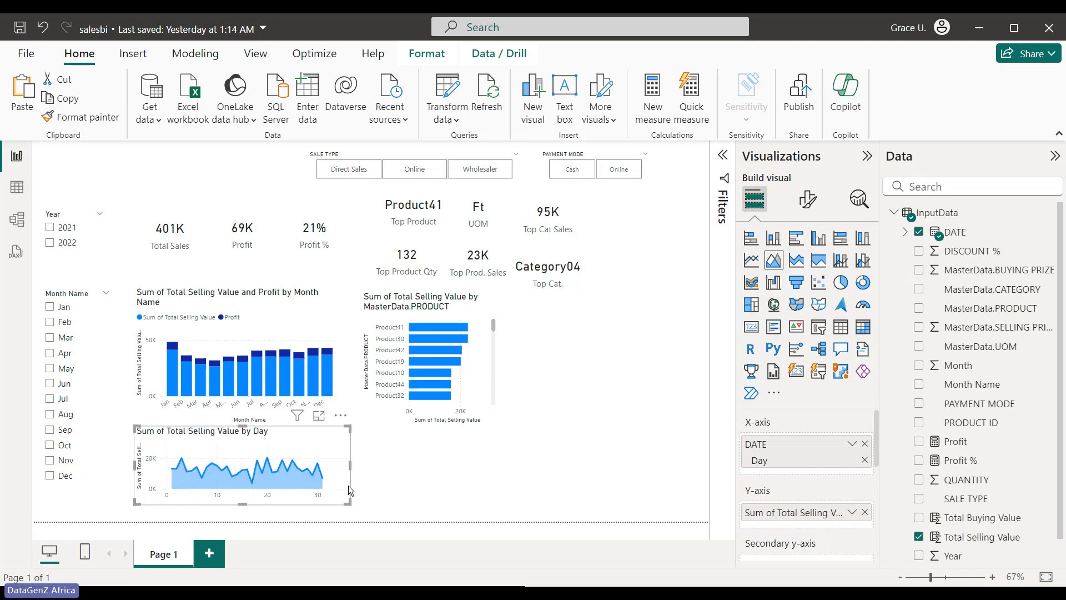
click(404, 478)
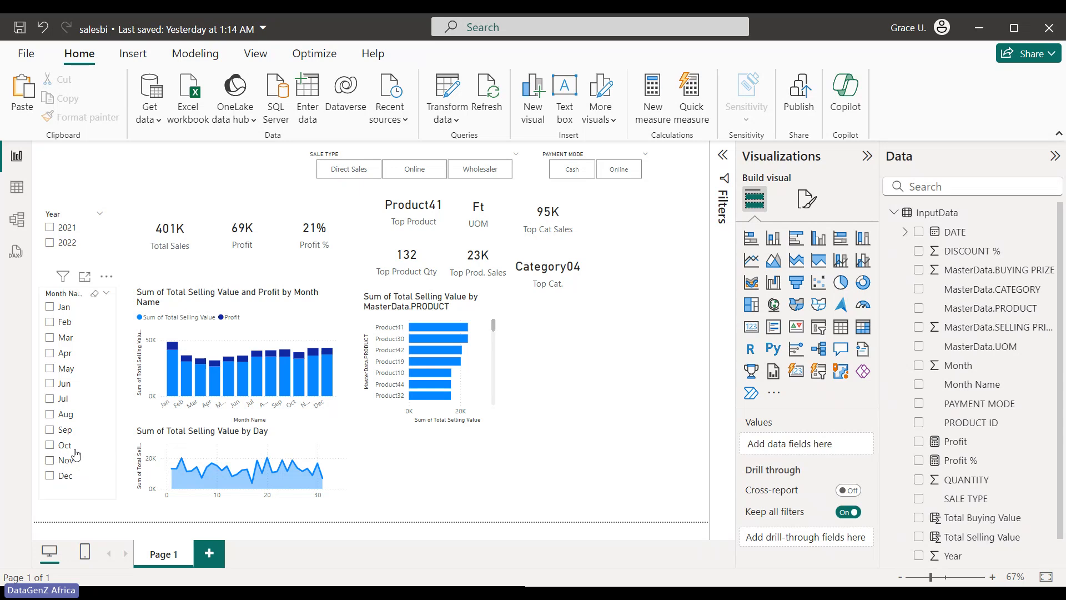
Apply and clear a Sep filter in the Month Name slicer, and extend the slicer slightly downward.
click(64, 432)
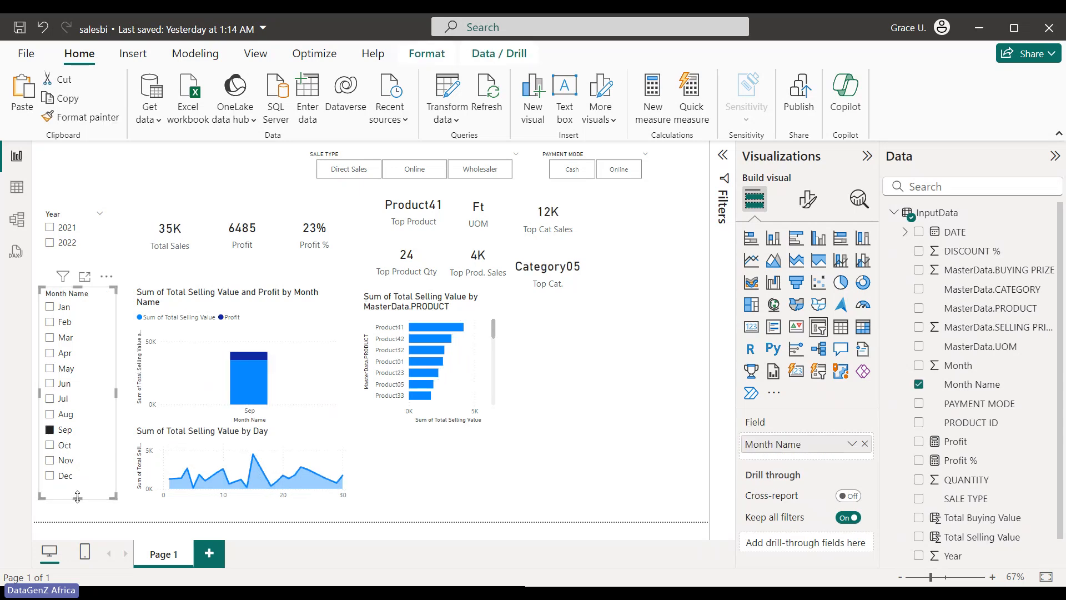
drag(78, 508, 78, 509)
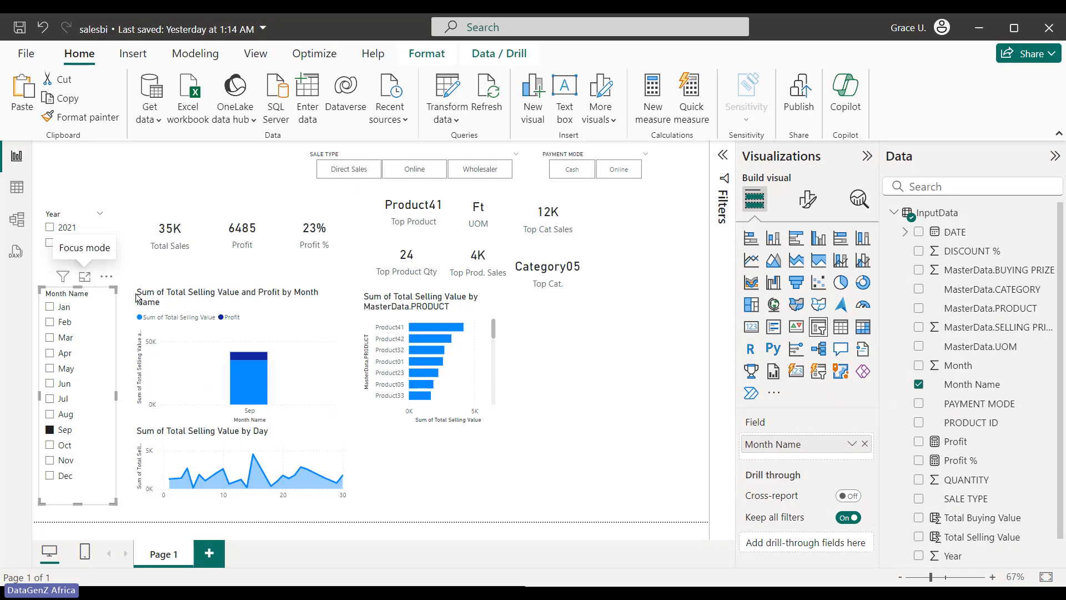
click(448, 484)
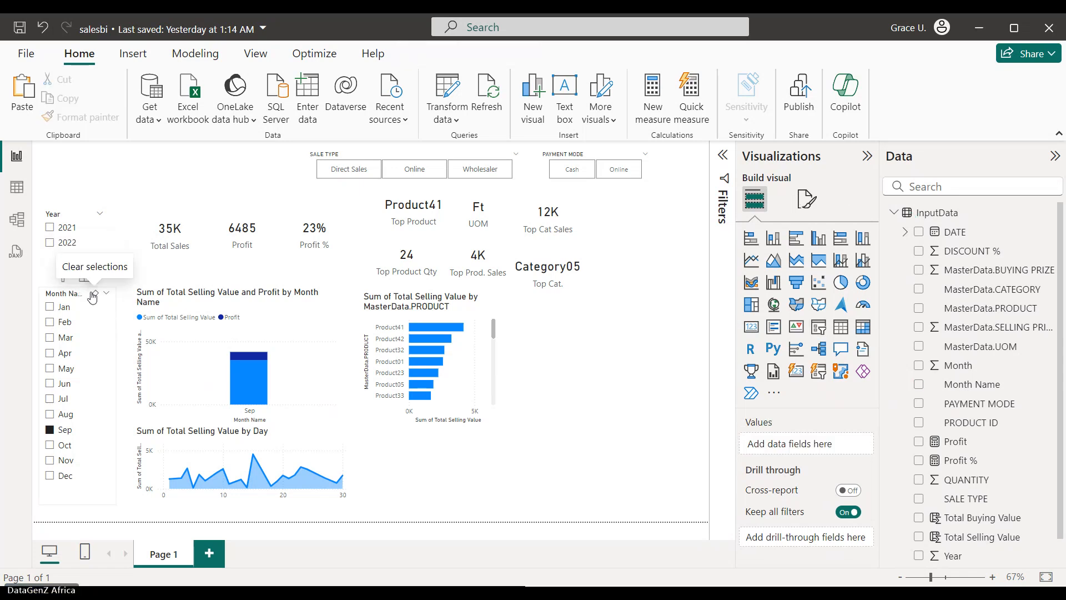
click(94, 293)
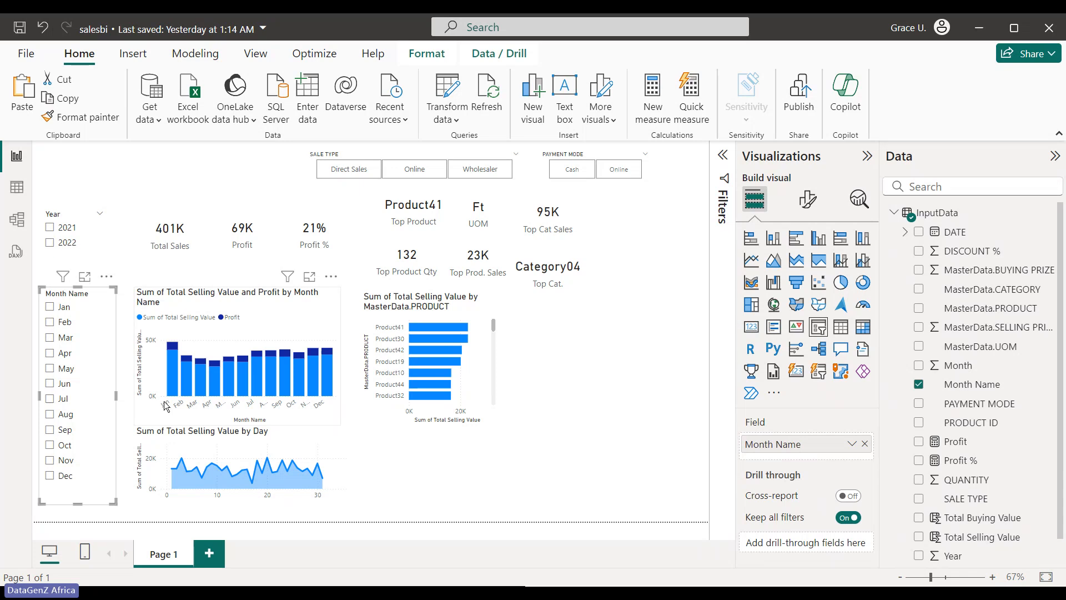
mouse_move(185, 478)
click(299, 496)
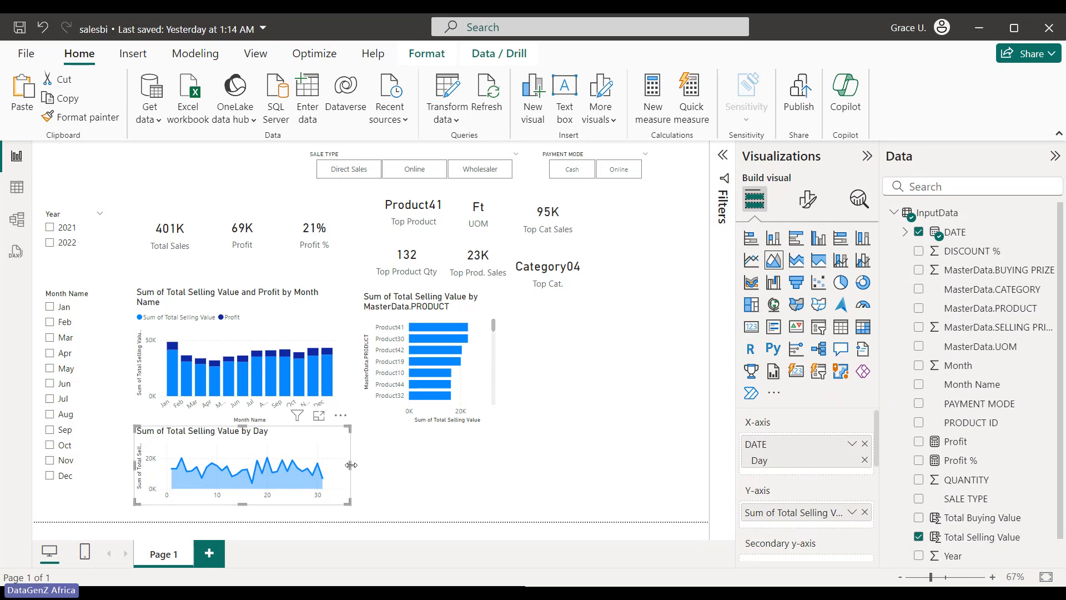
mouse_move(353, 462)
mouse_down()
mouse_move(469, 471)
mouse_move(431, 480)
mouse_move(352, 471)
mouse_up()
Add a donut chart beside the product bar chart showing Total Selling Value by SALE TYPE.
click(603, 411)
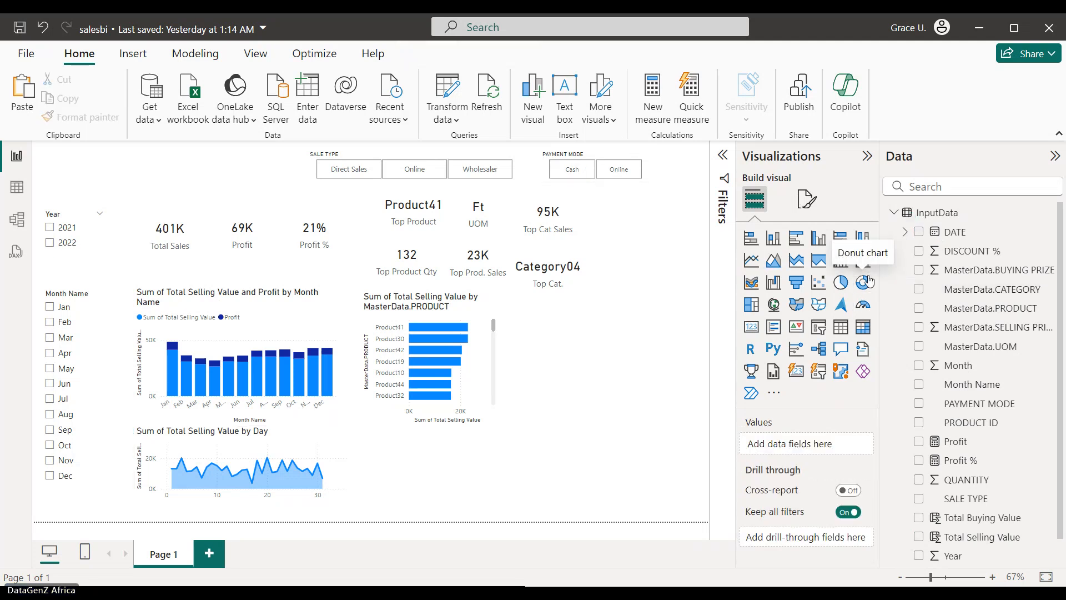
click(863, 282)
drag(640, 284, 577, 351)
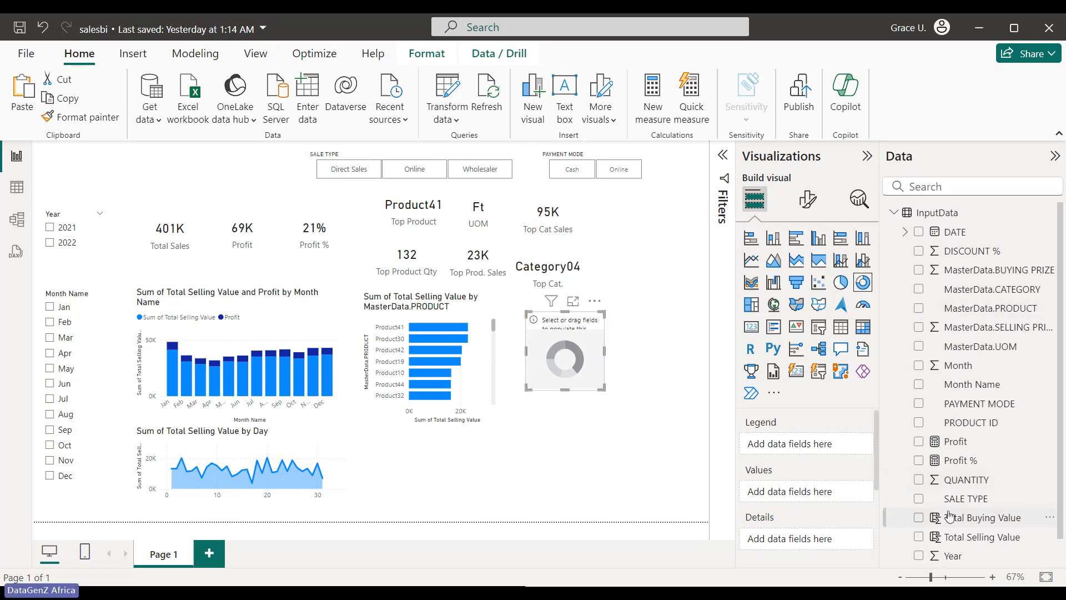
click(919, 498)
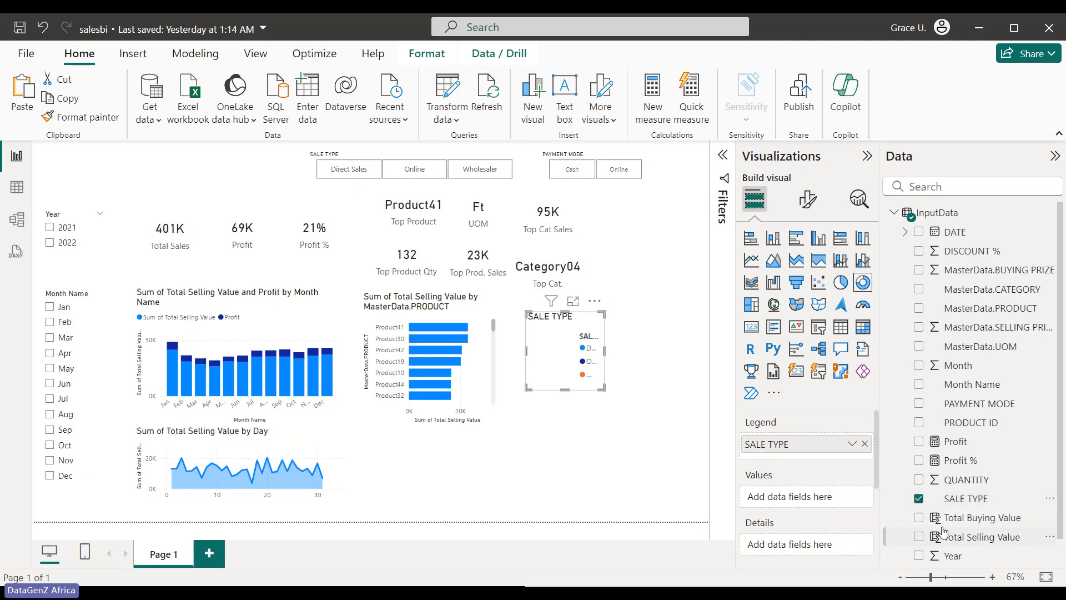
click(919, 537)
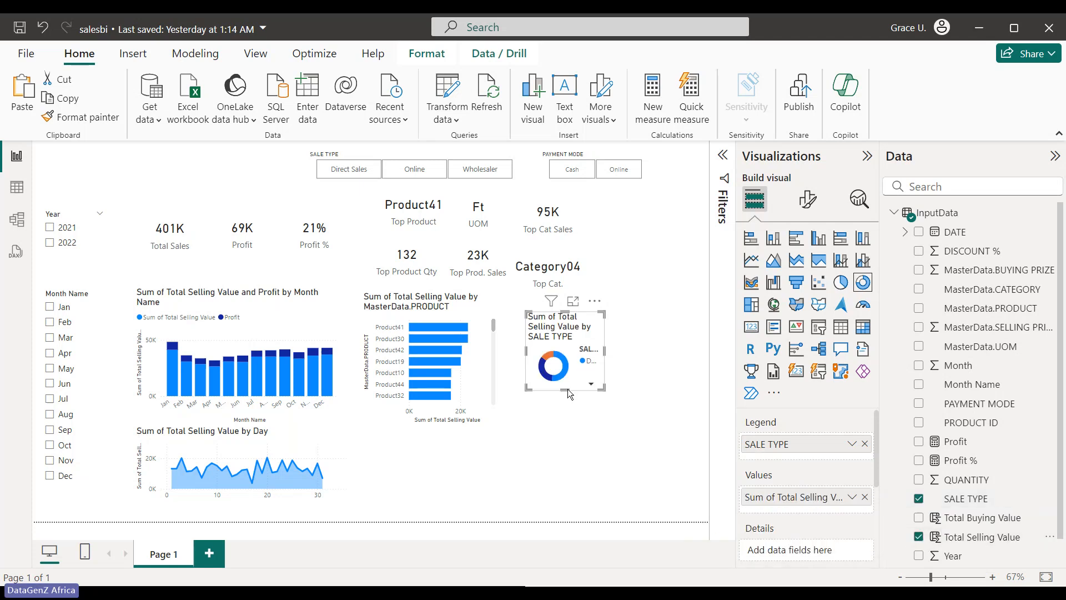
Enlarge the SALE TYPE donut chart and position it beside the product bar chart, just below the Top Cat. card.
drag(604, 388, 660, 433)
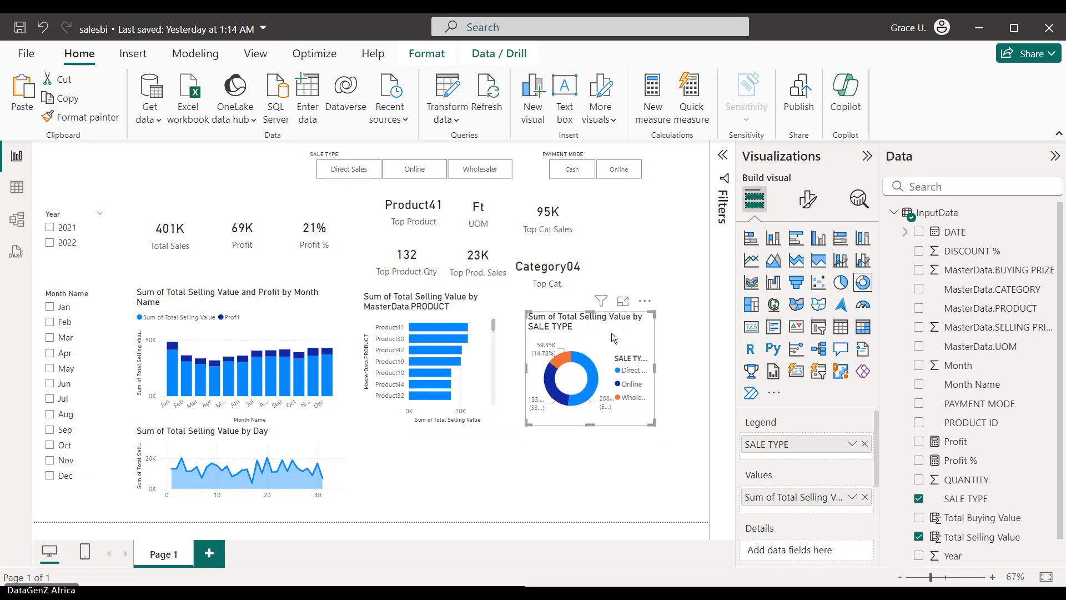
drag(611, 332, 604, 321)
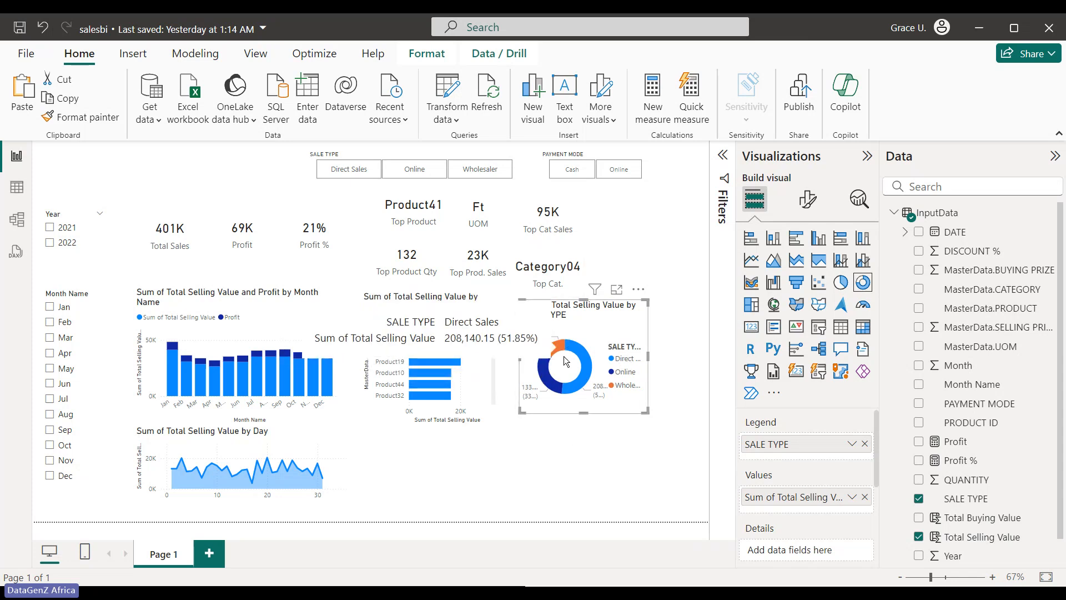
mouse_move(547, 348)
mouse_move(593, 349)
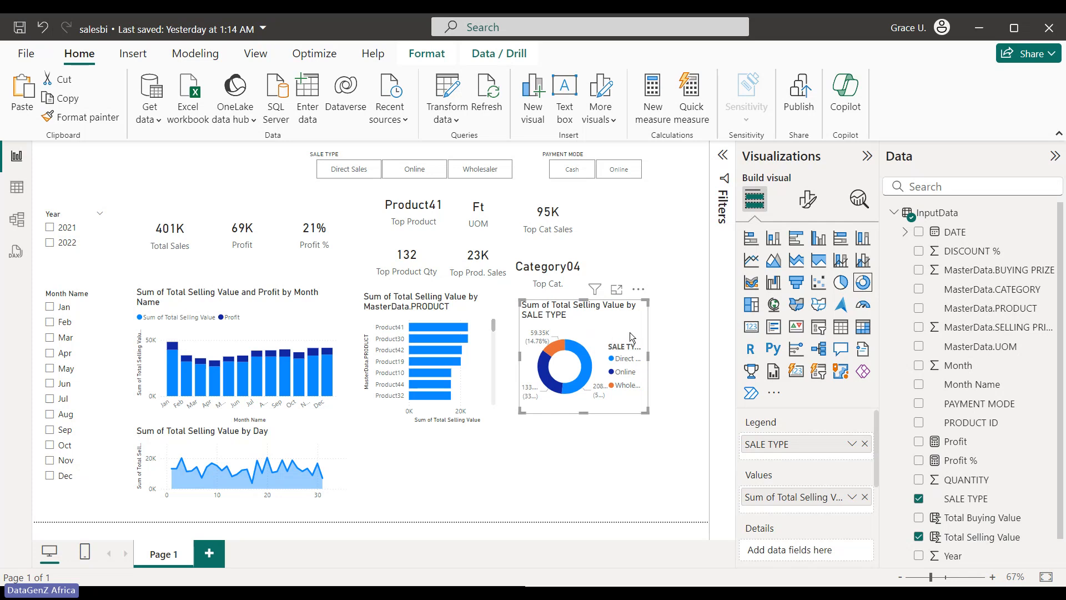
drag(612, 333, 613, 334)
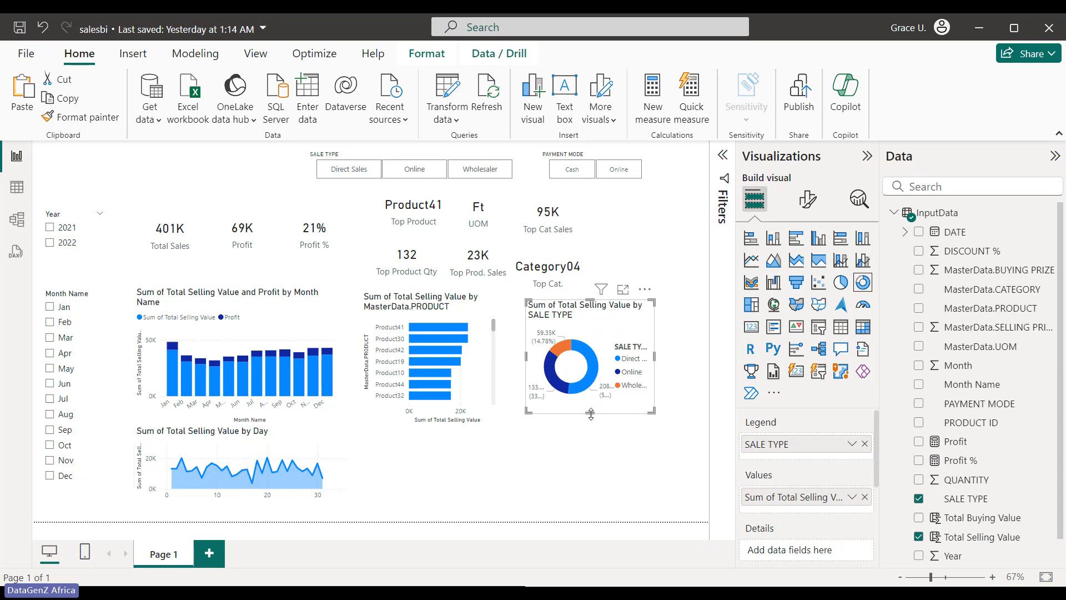
Extend the product bar chart downward to the lower edge of the daily area chart.
mouse_move(450, 398)
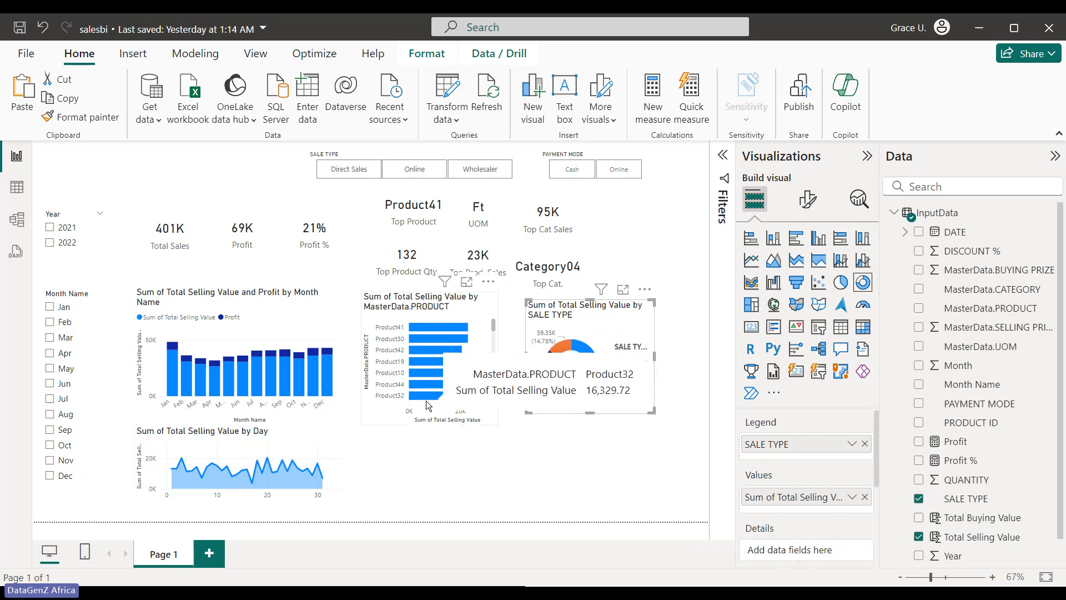
click(431, 412)
drag(429, 423, 430, 506)
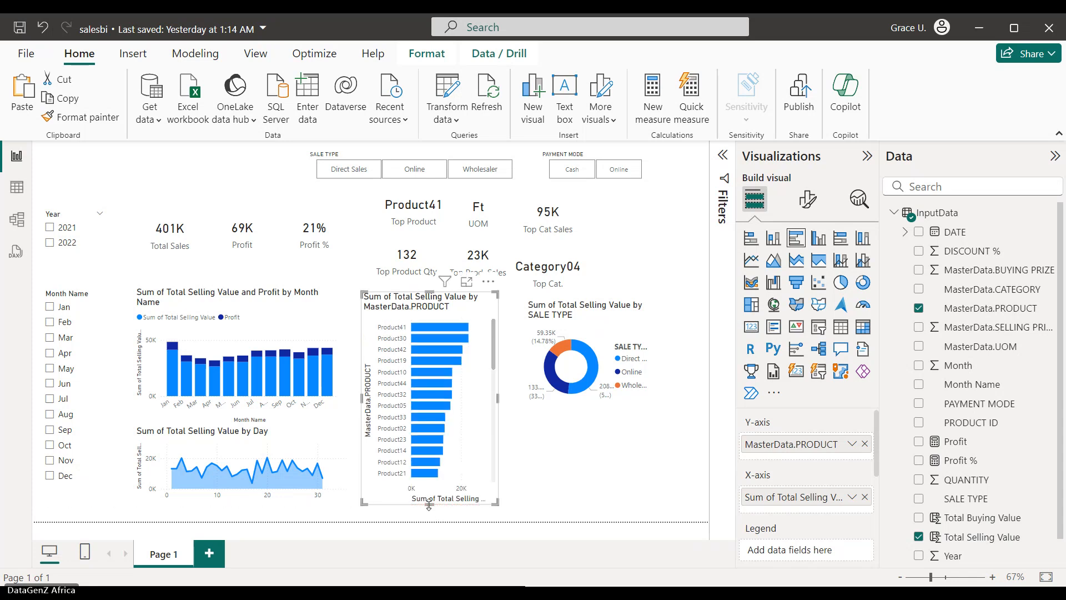
click(607, 456)
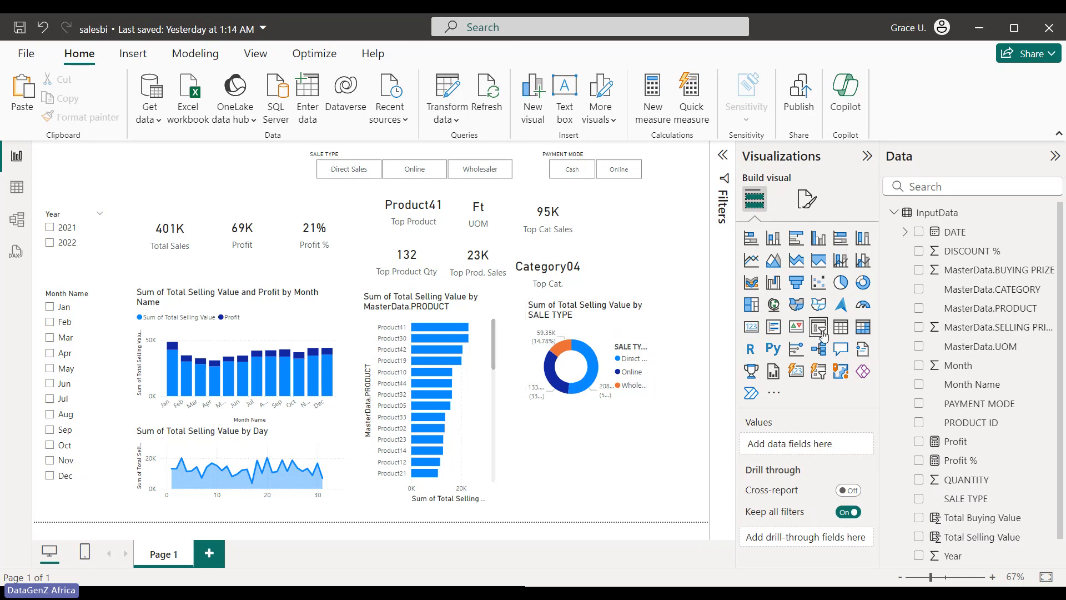
Set the SALE TYPE donut chart's legend position to Bottom center and widen the chart to fit all legend entries.
click(637, 335)
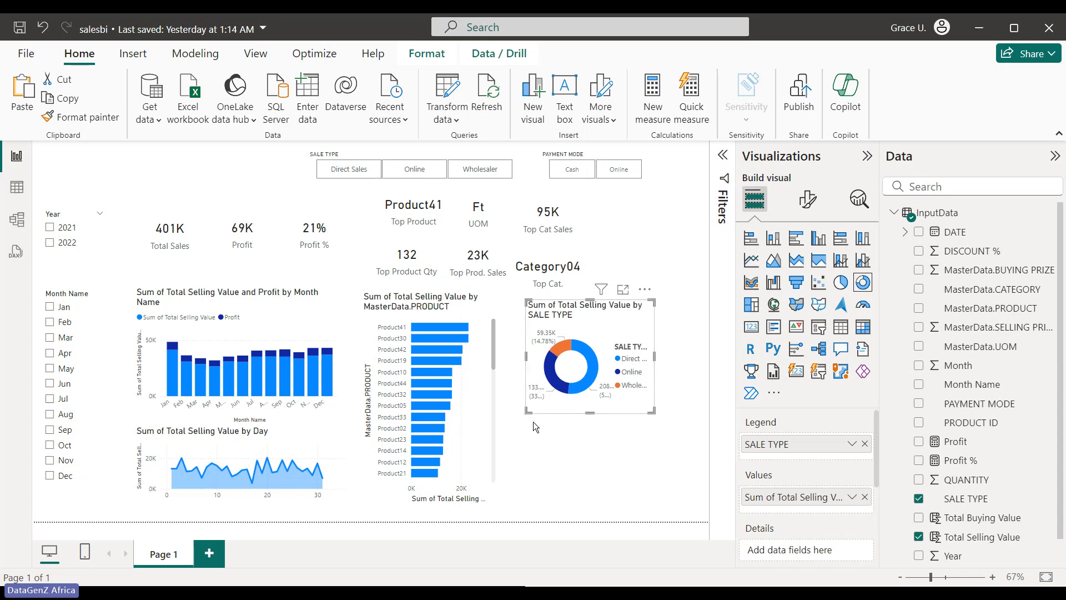
click(808, 209)
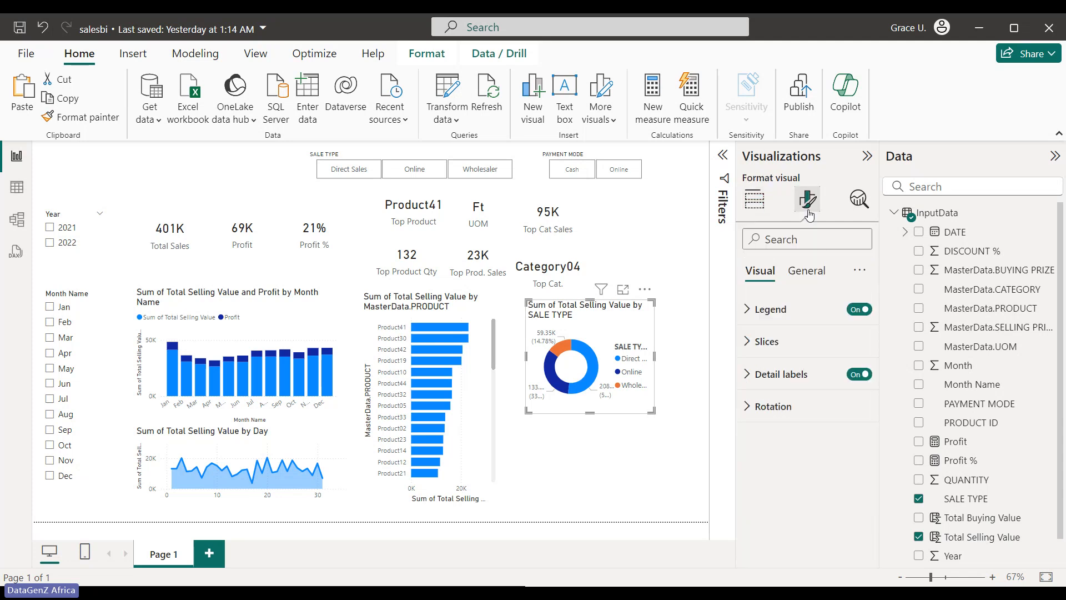
click(747, 317)
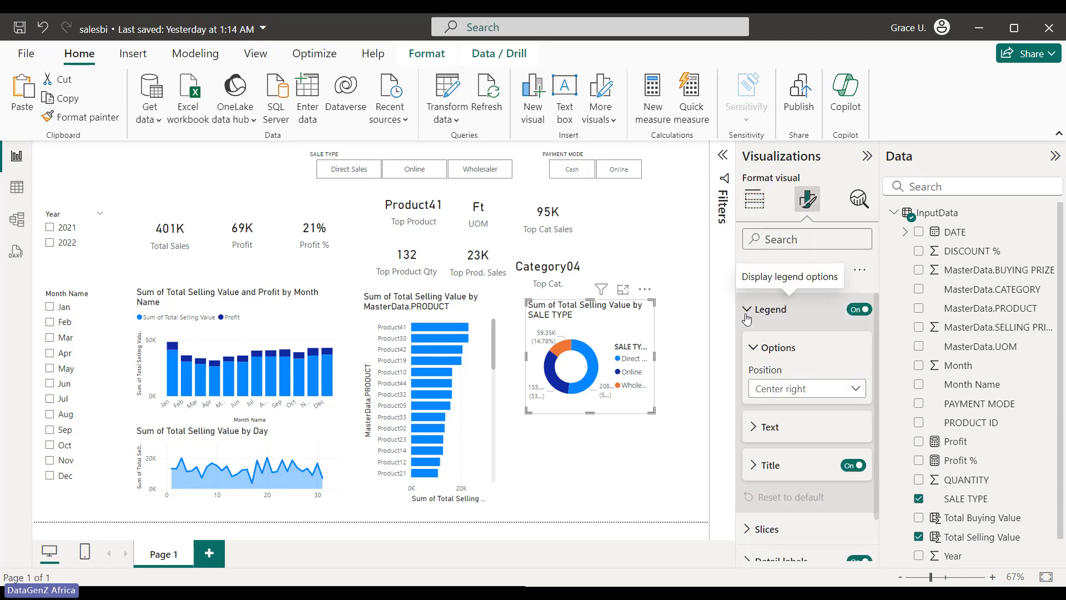
click(797, 391)
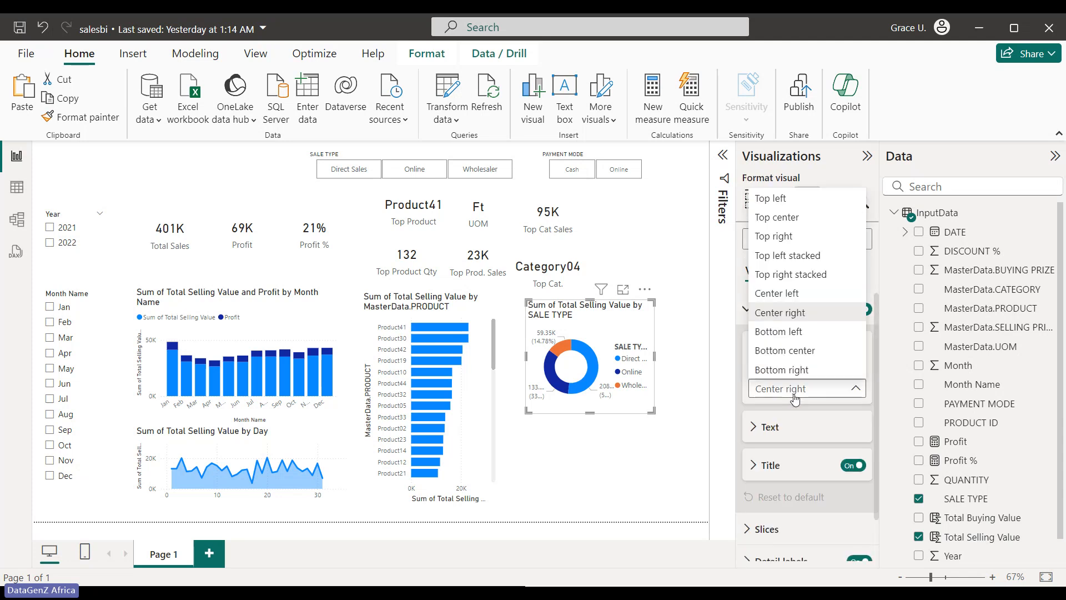
click(792, 354)
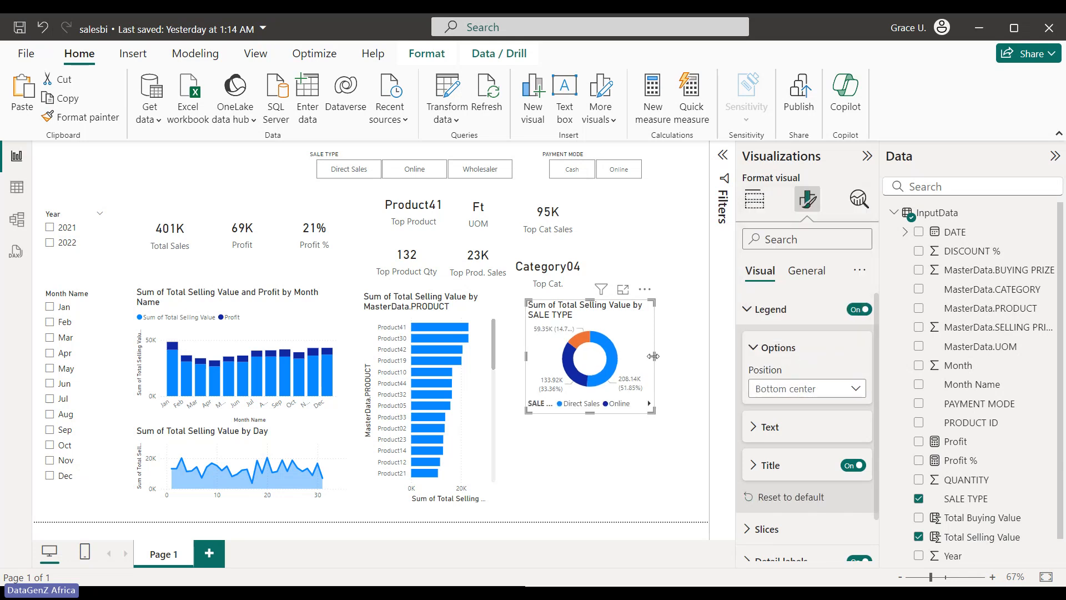
drag(652, 355, 675, 358)
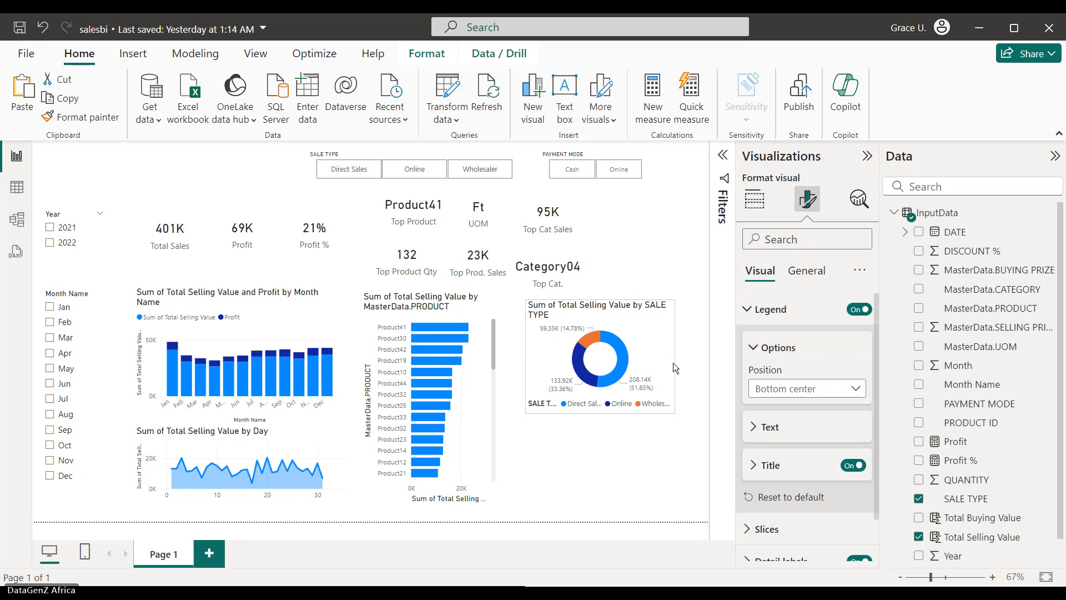
click(658, 437)
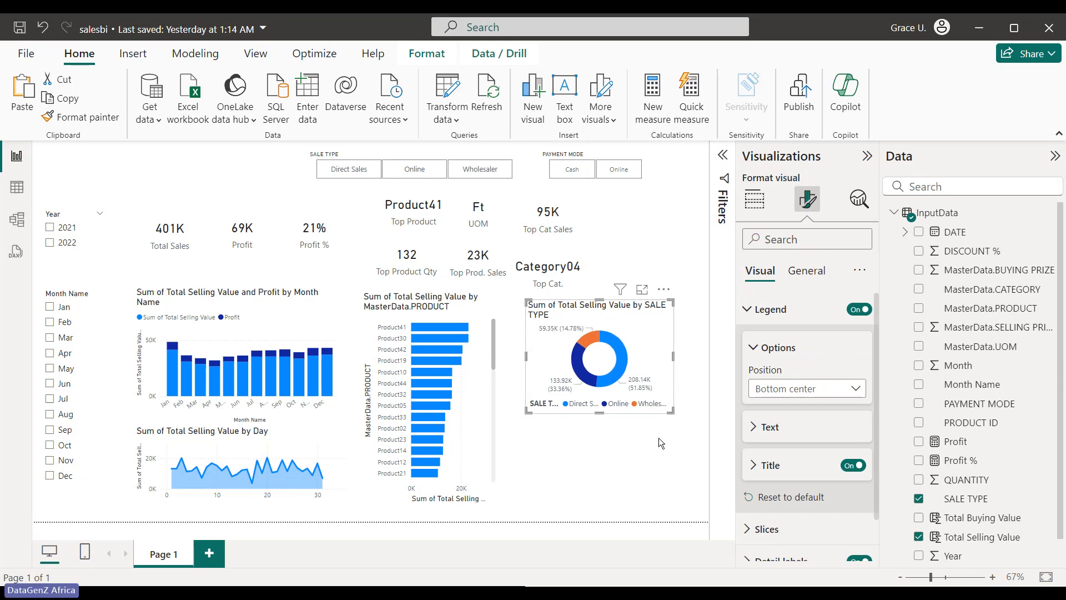
Place a copy of the SALE TYPE donut chart below the original and shift the original and the product bar chart to fit.
click(657, 342)
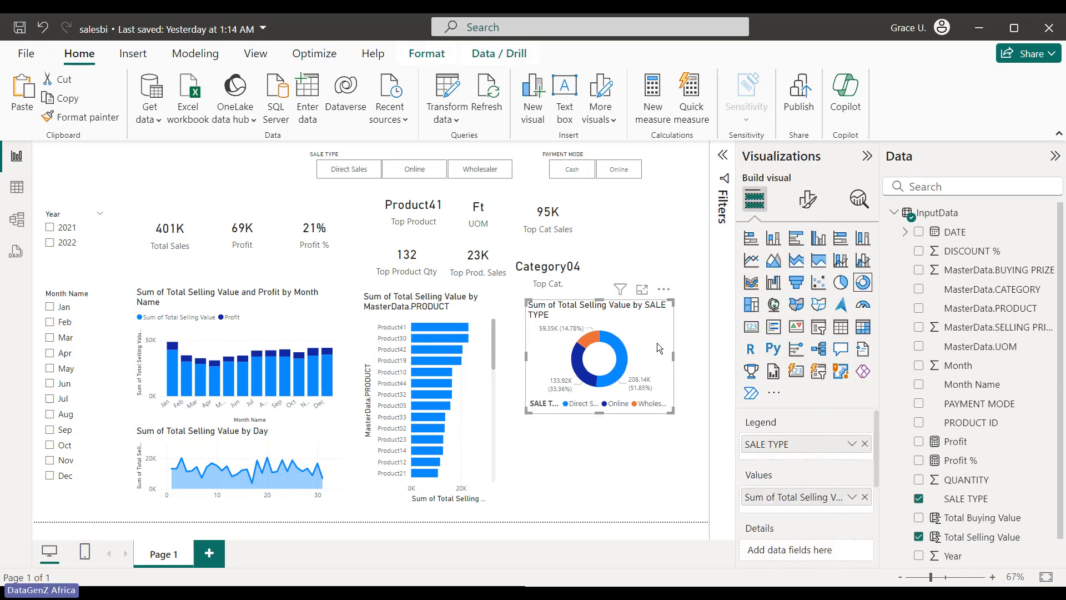
click(630, 463)
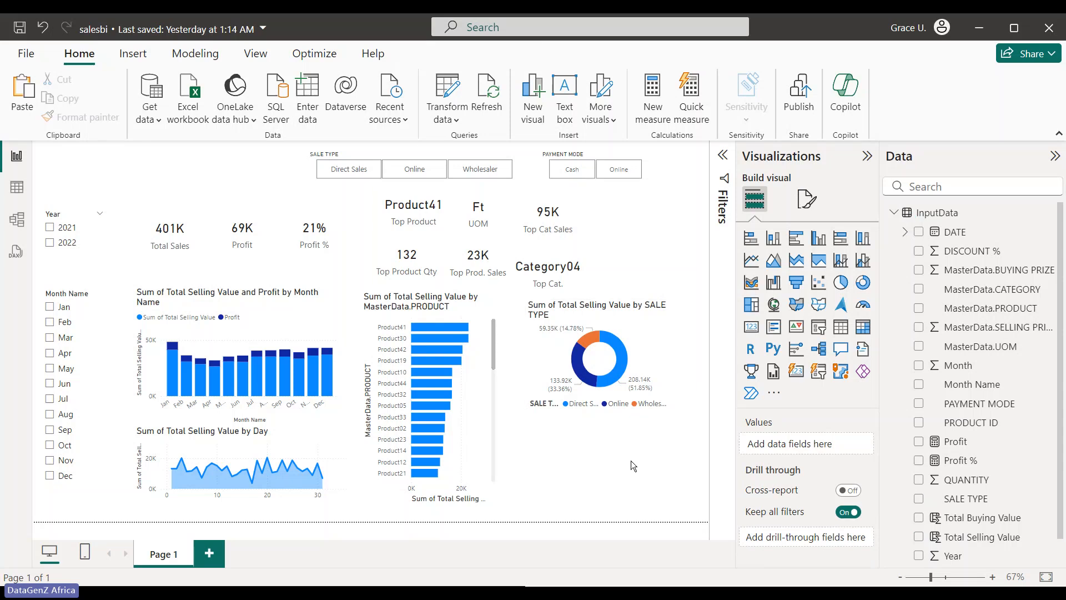
key(ctrl+v)
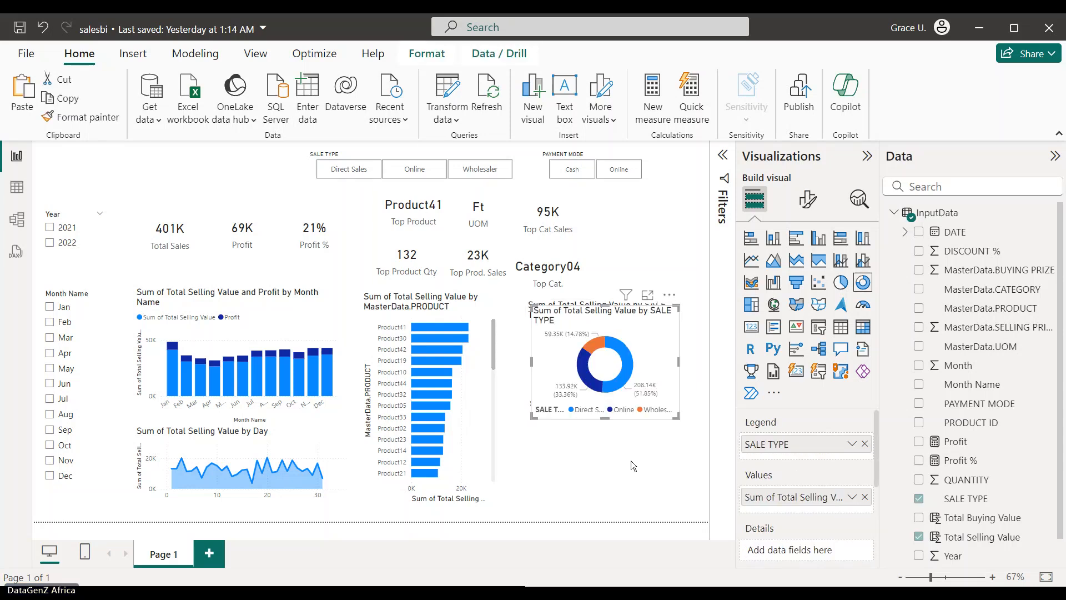
drag(630, 370, 624, 468)
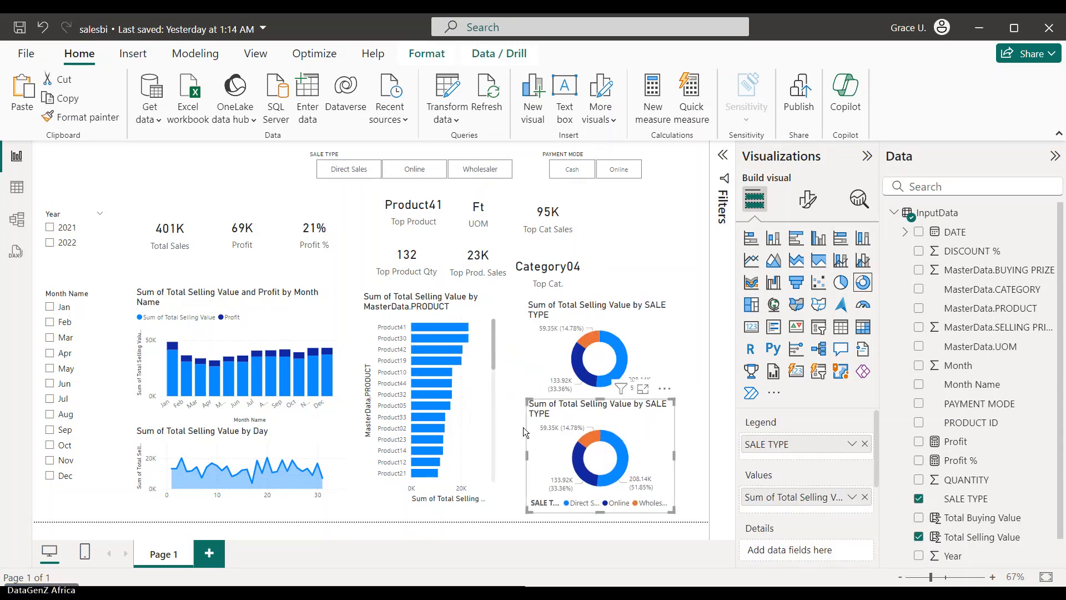
drag(483, 408, 488, 416)
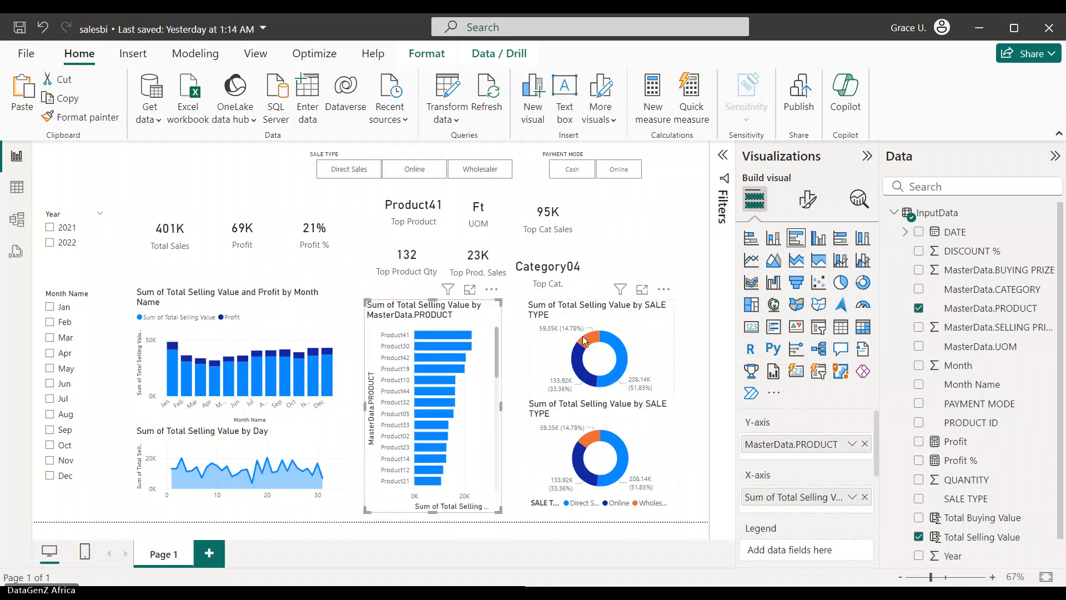
mouse_move(587, 336)
mouse_down()
mouse_move(591, 321)
mouse_move(577, 321)
mouse_up()
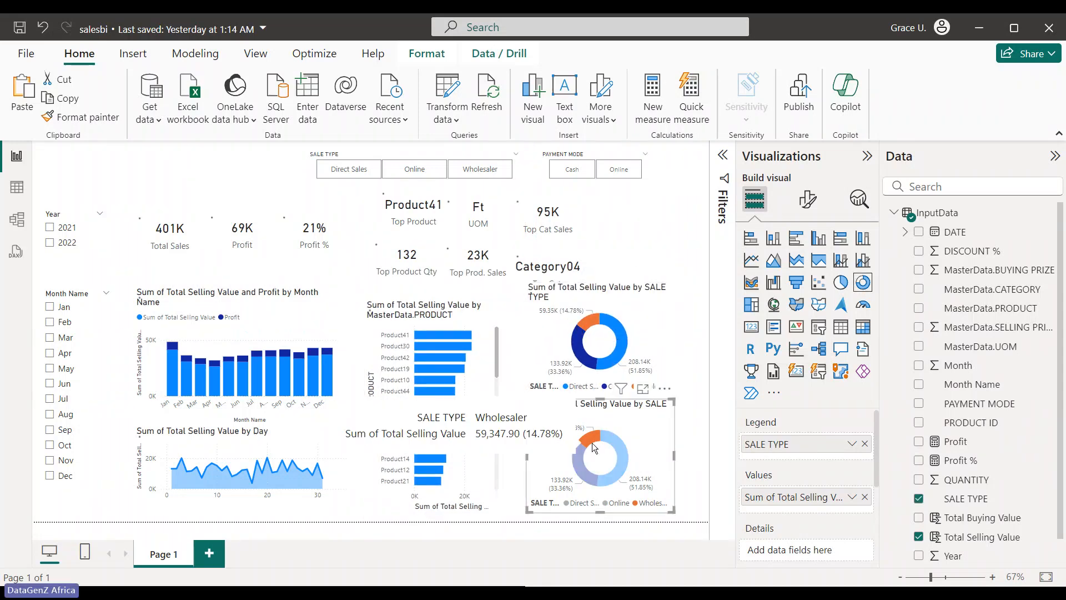
Replace SALE TYPE with PAYMENT MODE as the copied donut chart's legend and clear the Wholesaler highlight.
click(591, 442)
click(920, 498)
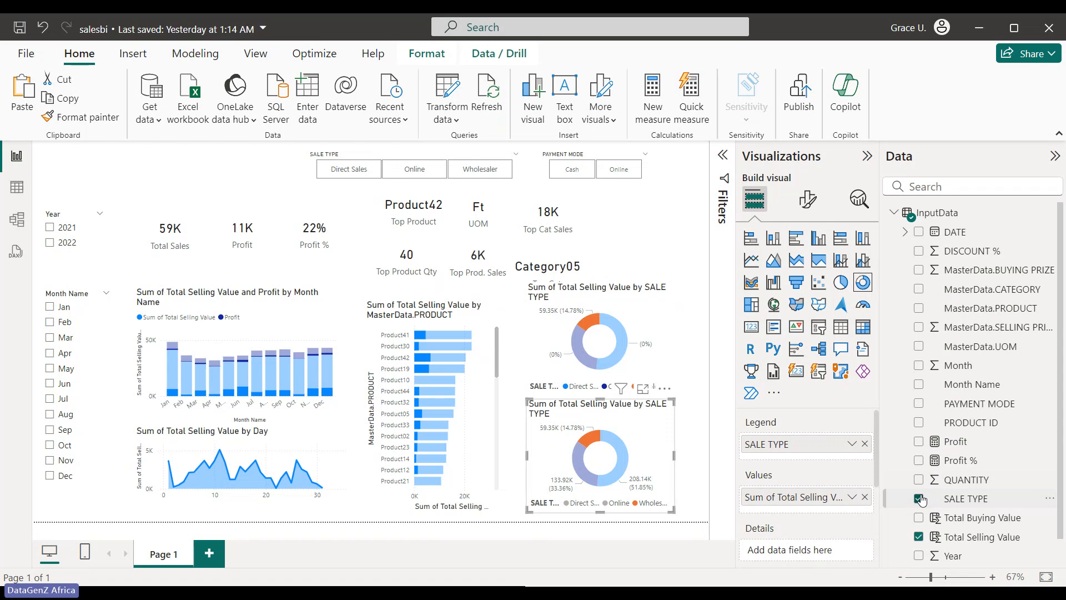
click(919, 404)
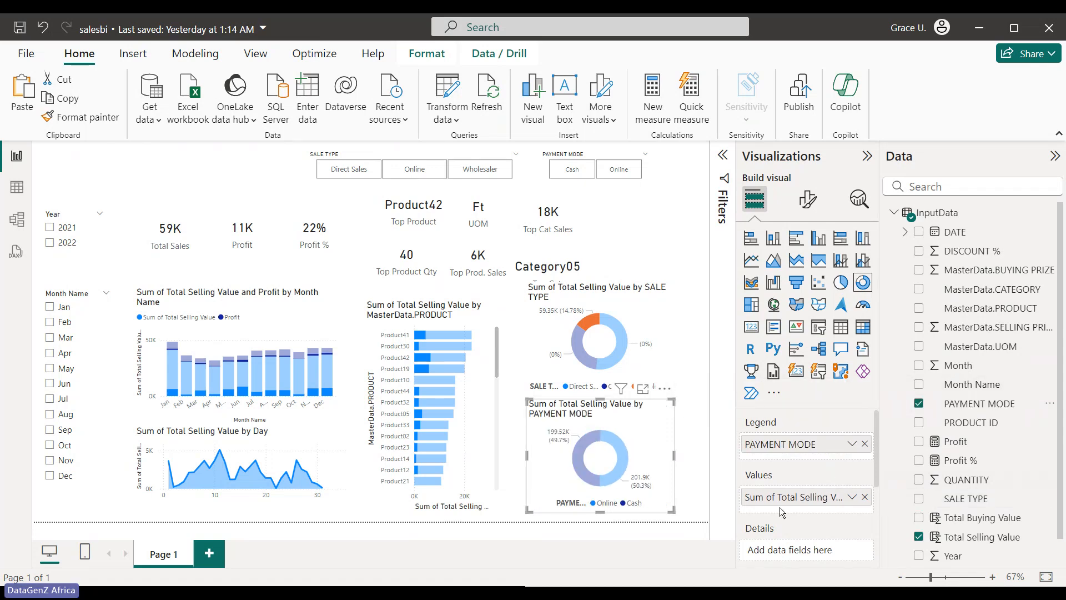
click(654, 231)
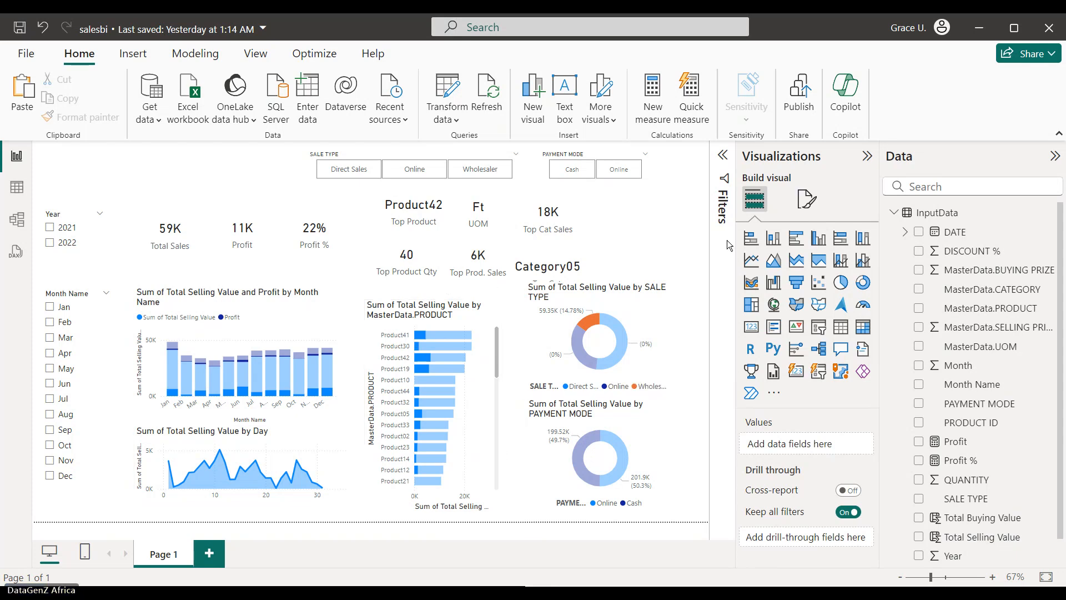
click(644, 344)
Widen the PAYMENT MODE donut chart slightly.
click(659, 423)
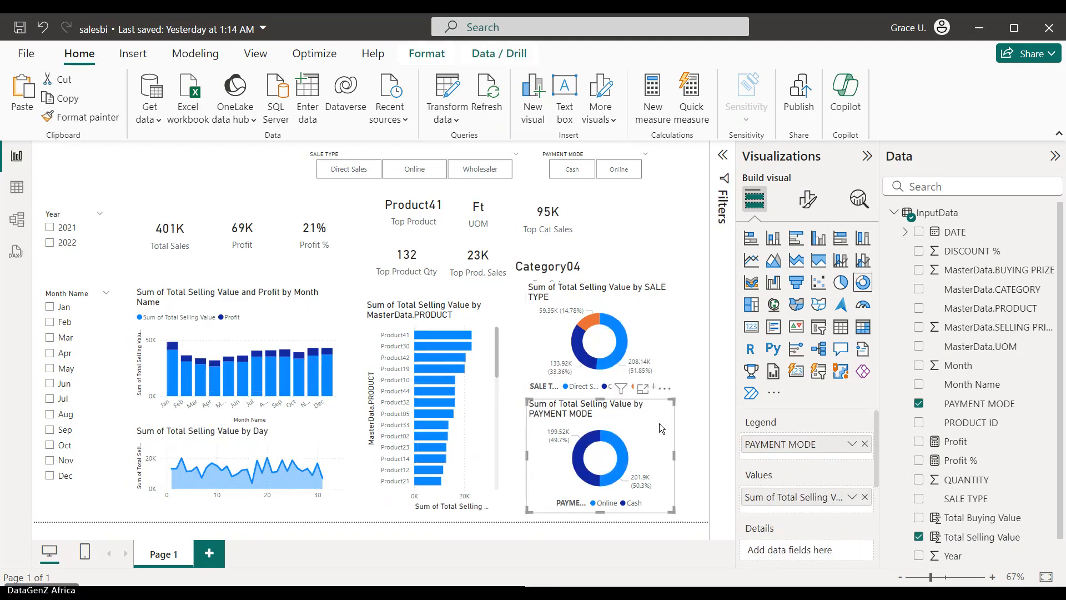
click(676, 454)
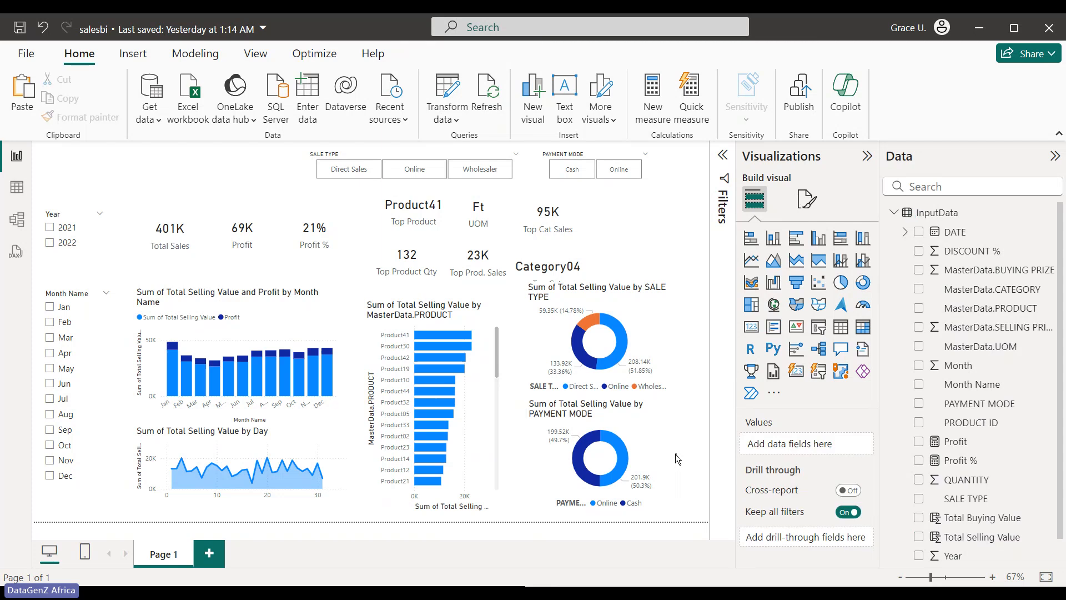
click(664, 445)
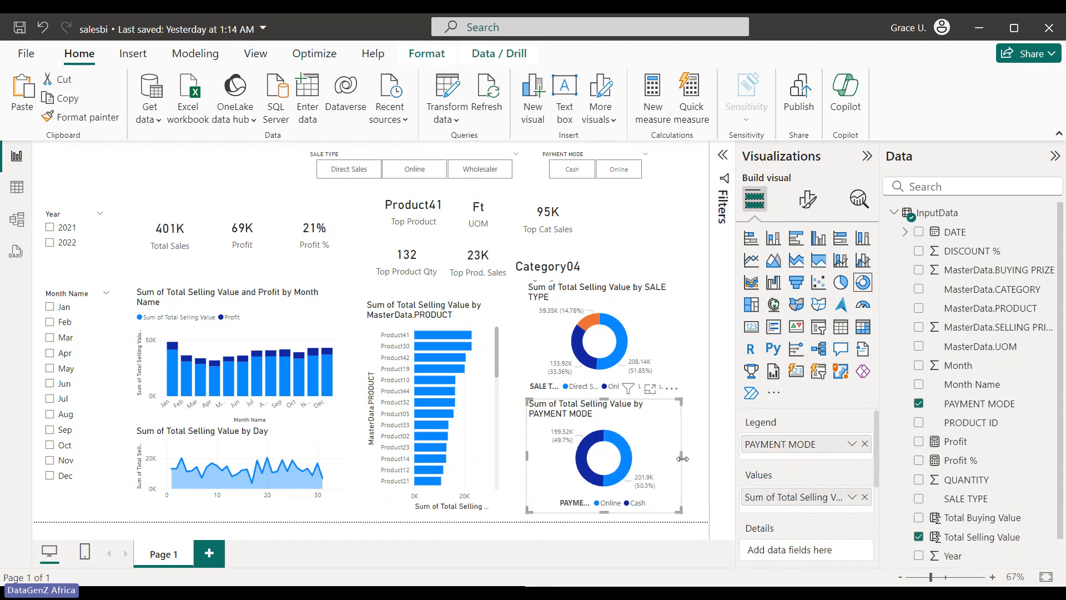
Move the Top Cat Sales card above the SALE TYPE donut chart and shrink it to 106 wide by 90 high.
click(555, 228)
click(422, 211)
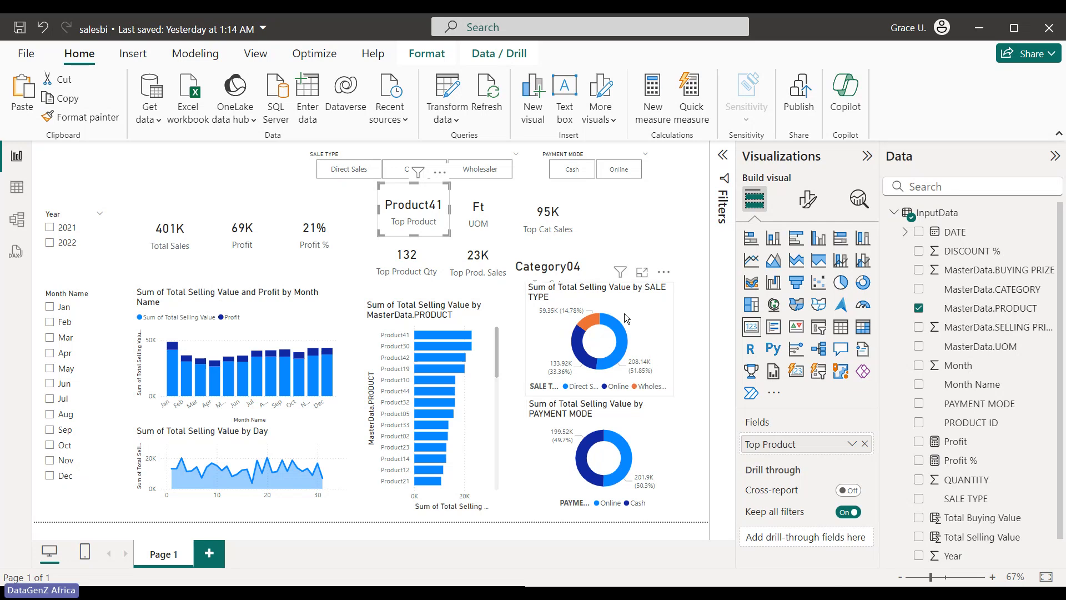
drag(557, 218, 627, 214)
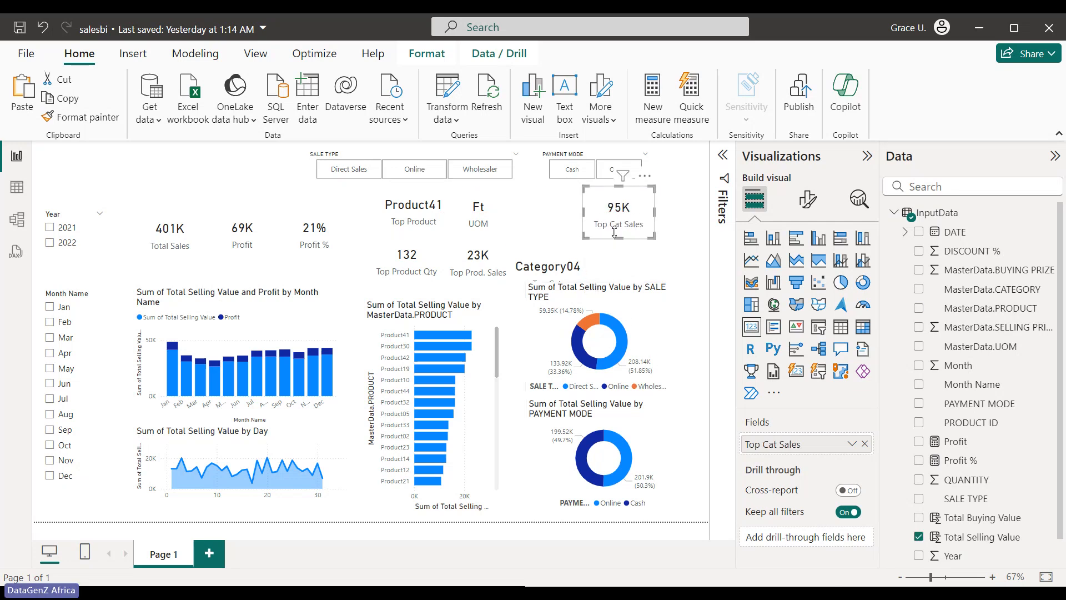
click(807, 199)
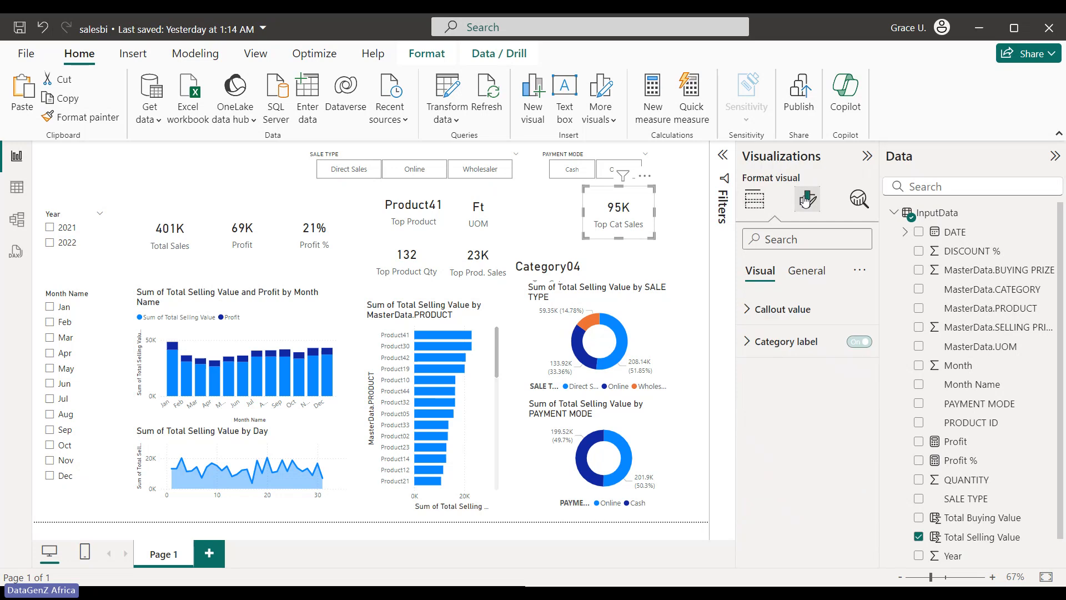
click(801, 282)
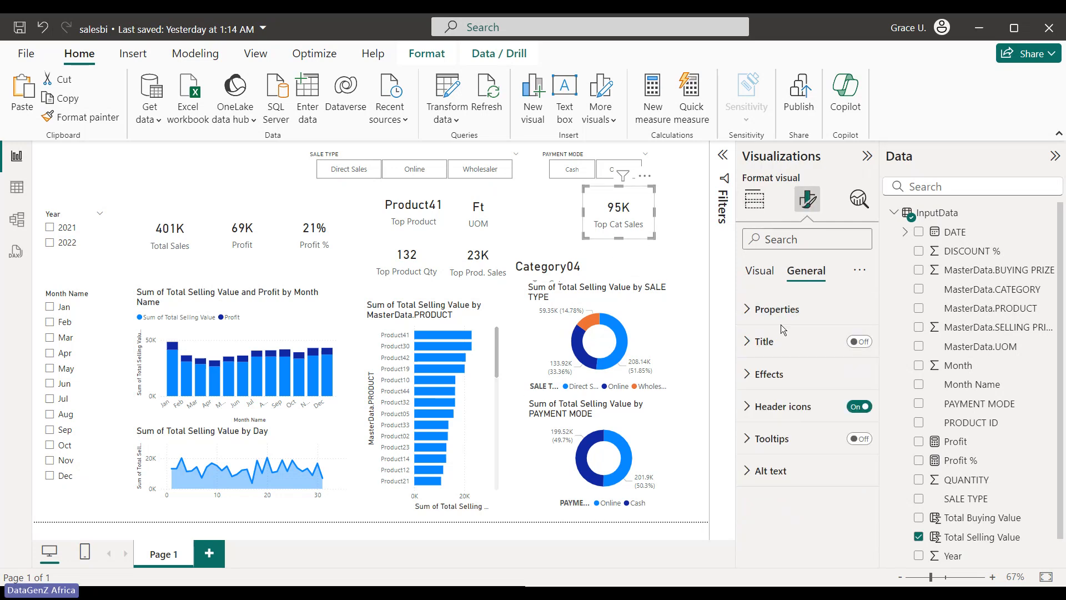
click(754, 306)
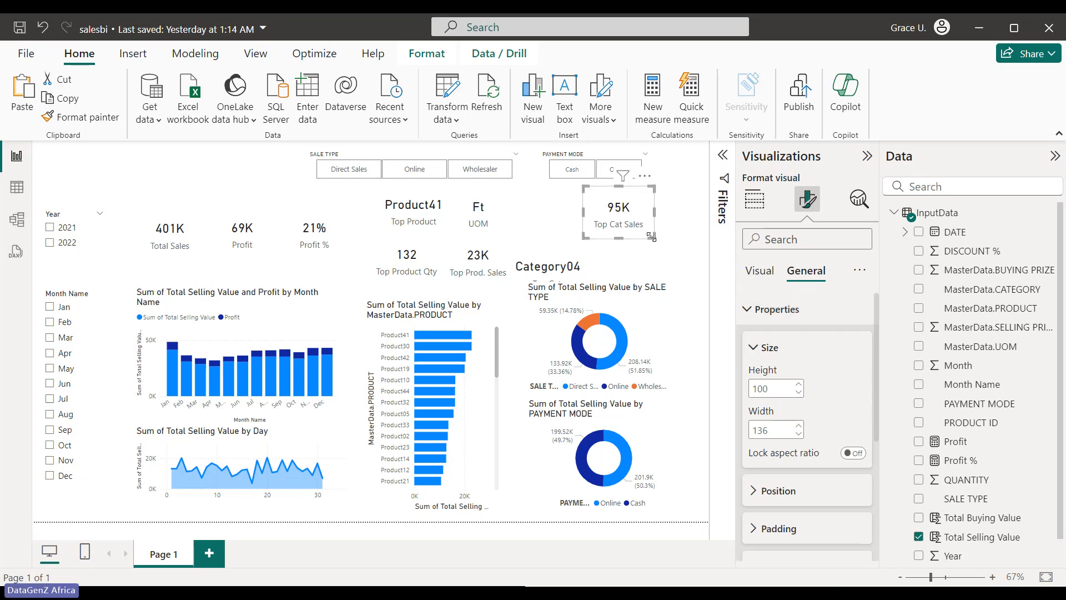
drag(650, 237, 635, 229)
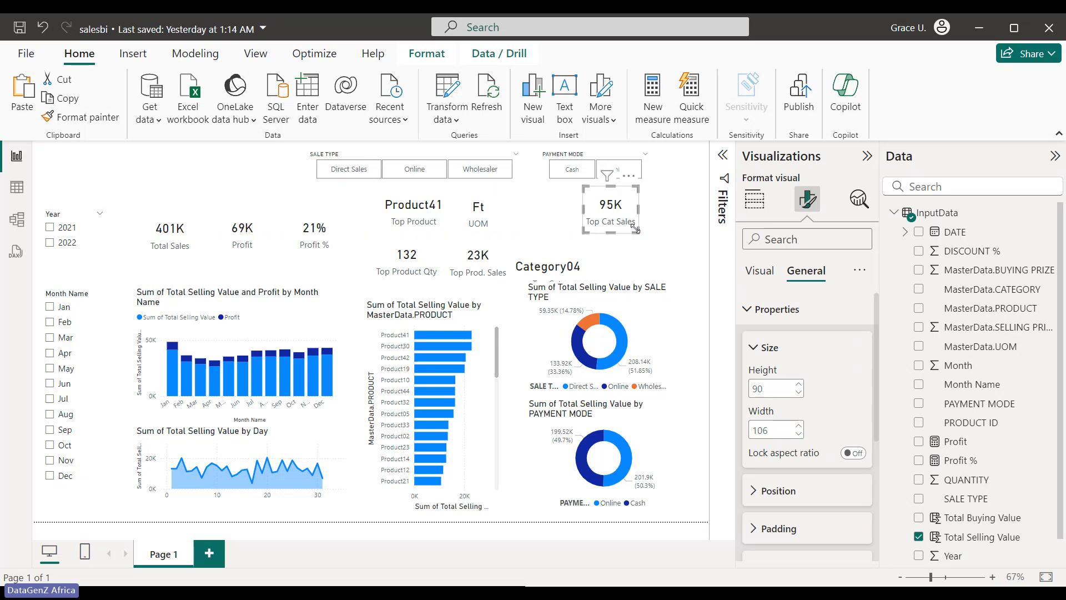
Set the callout value font size to 15 on the Top Product, UOM, Top Cat Sales, Top Product Qty, Top Prod. Sales and Top Cat. cards.
click(754, 272)
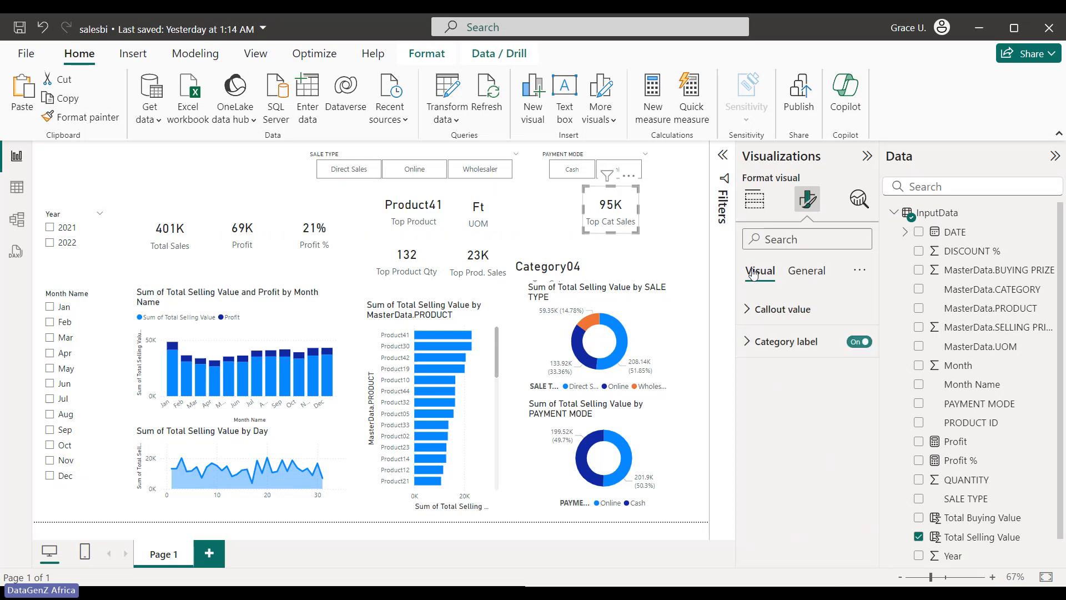
click(749, 312)
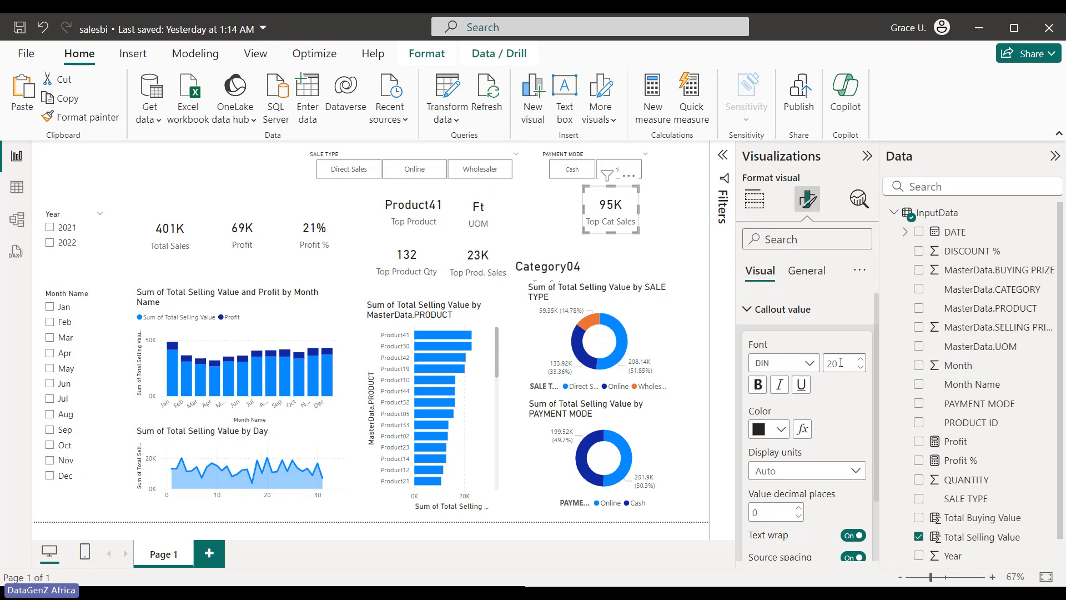
click(405, 211)
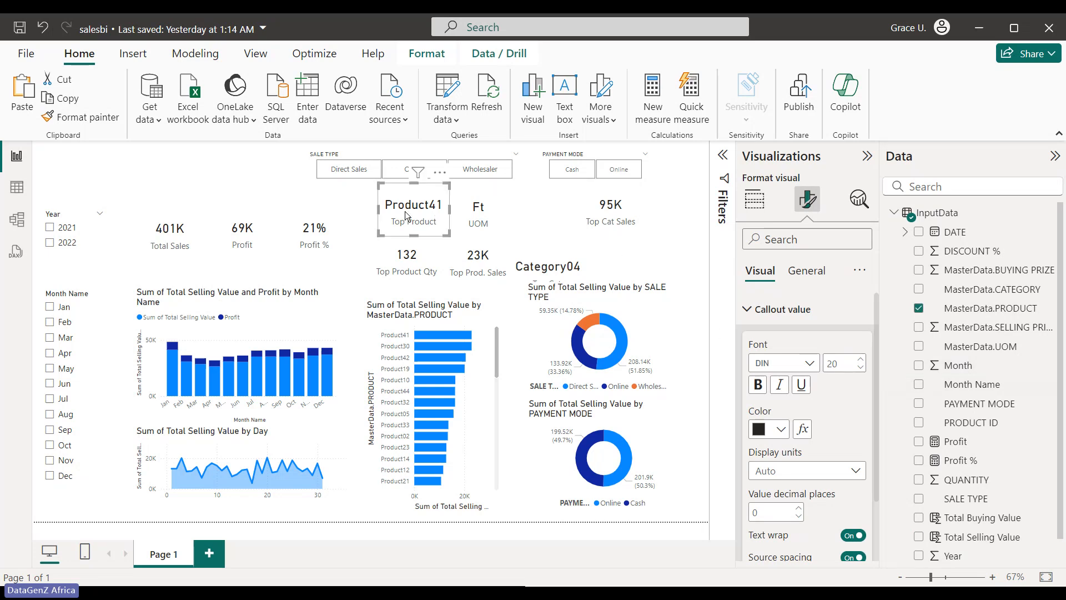
ctrl+click(484, 214)
ctrl+click(601, 214)
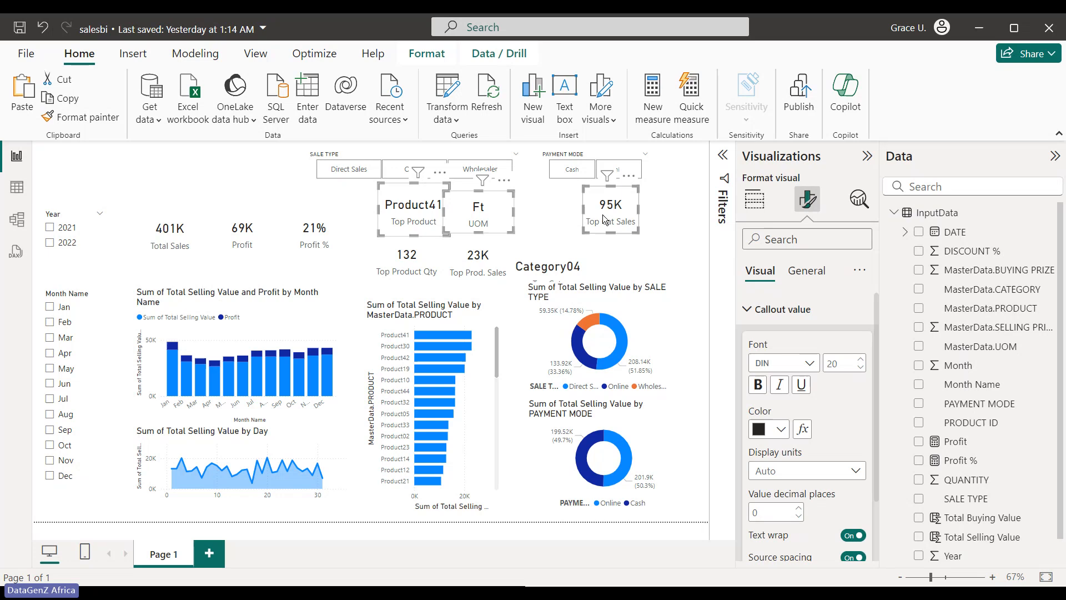
ctrl+click(403, 278)
ctrl+click(457, 282)
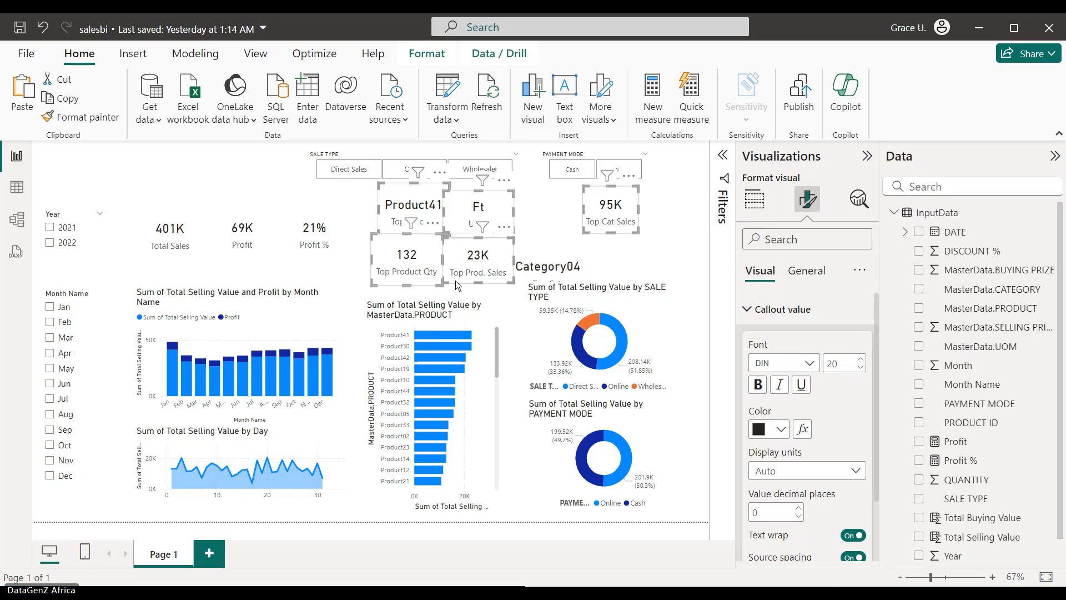
ctrl+click(534, 276)
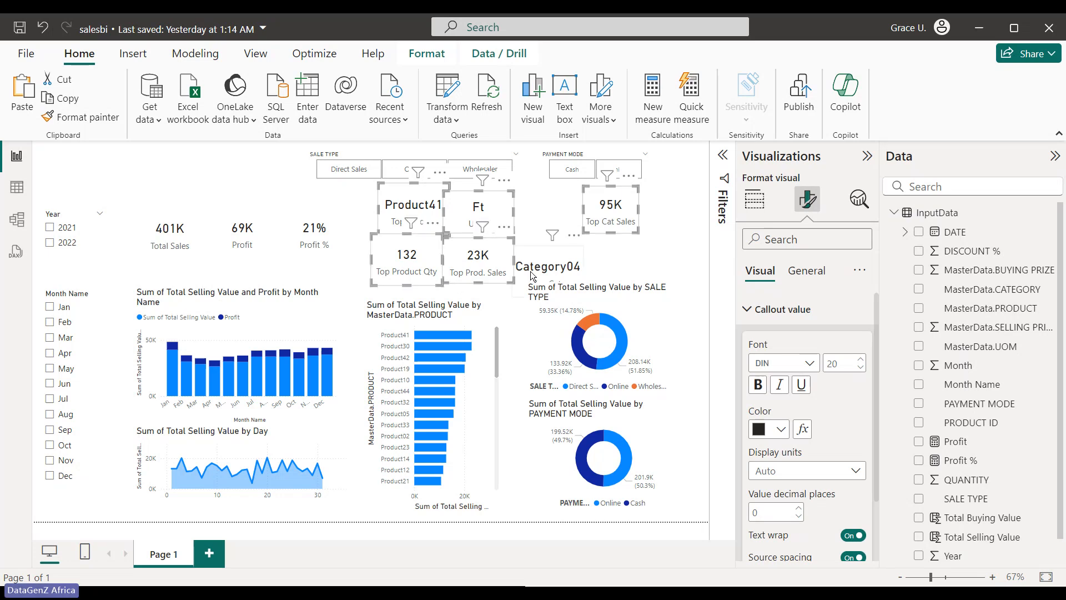
double_click(834, 364)
text(15)
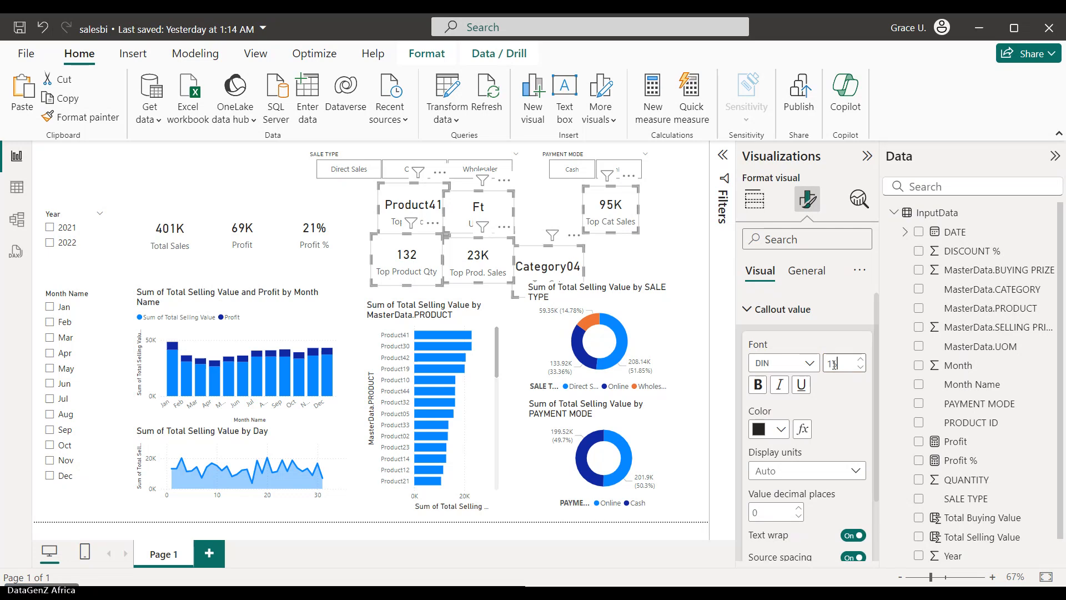
click(643, 245)
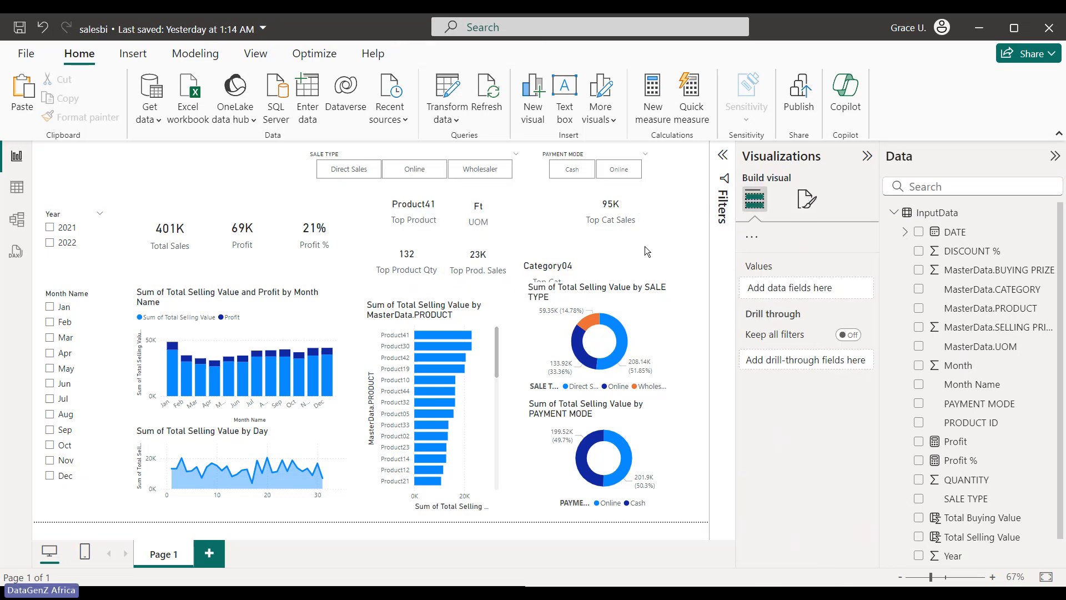
Shrink the Top Product, UOM and Top Cat Sales cards and shift Top Cat Sales towards the page's right edge.
click(440, 218)
drag(450, 232, 433, 224)
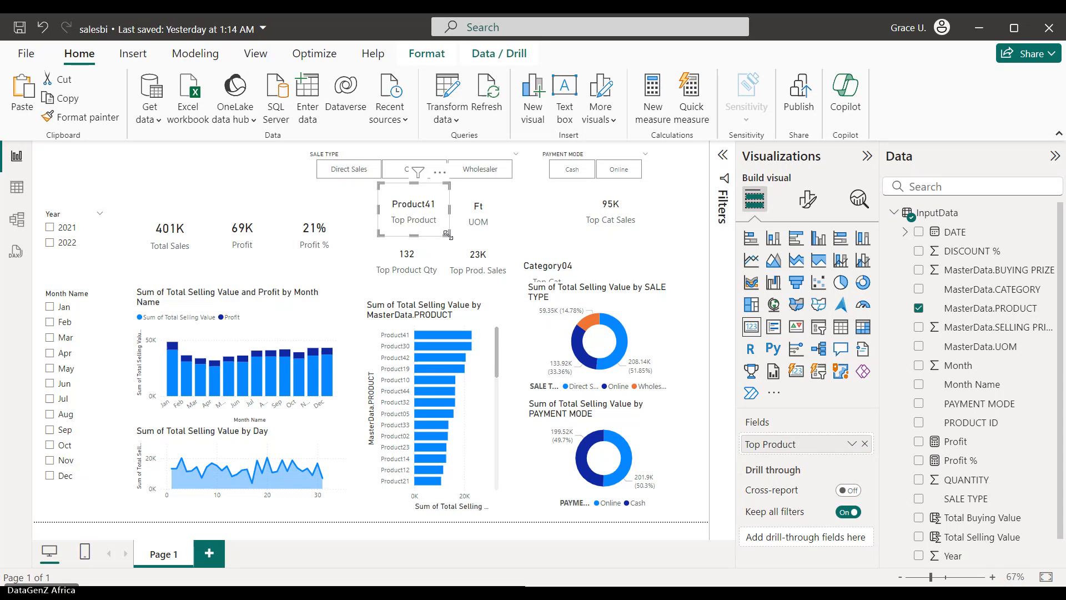
click(481, 218)
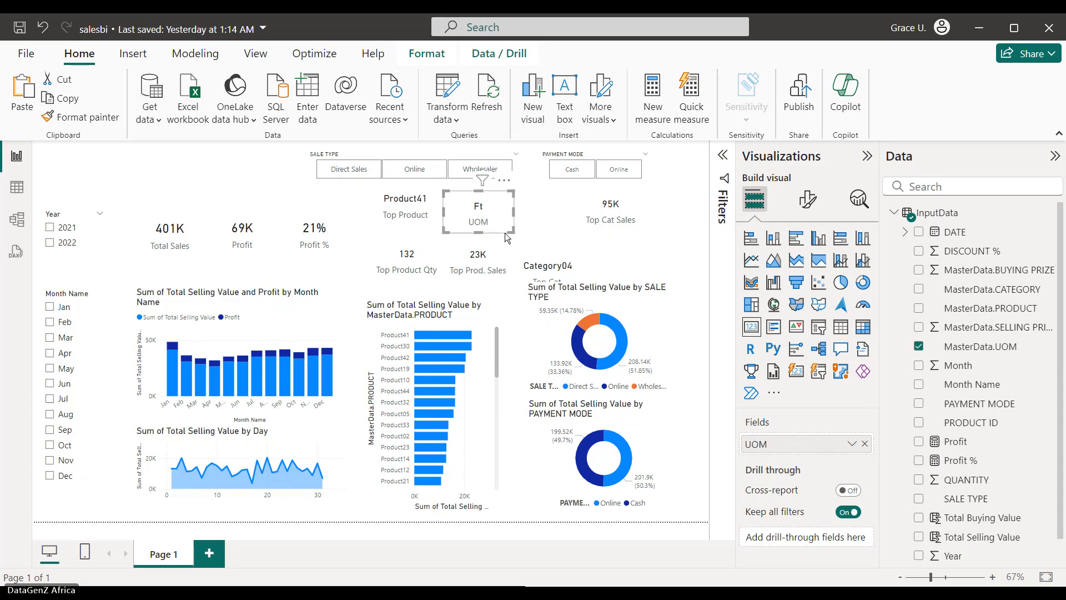
drag(505, 232, 504, 223)
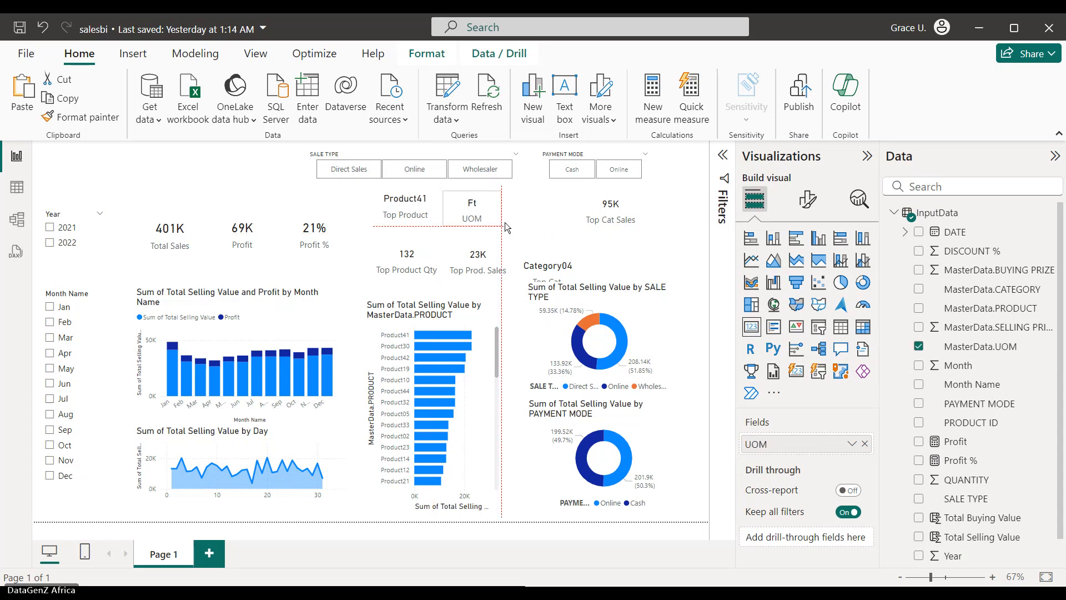
click(622, 217)
mouse_move(621, 217)
mouse_down()
mouse_move(553, 212)
mouse_move(568, 228)
mouse_move(618, 205)
mouse_up()
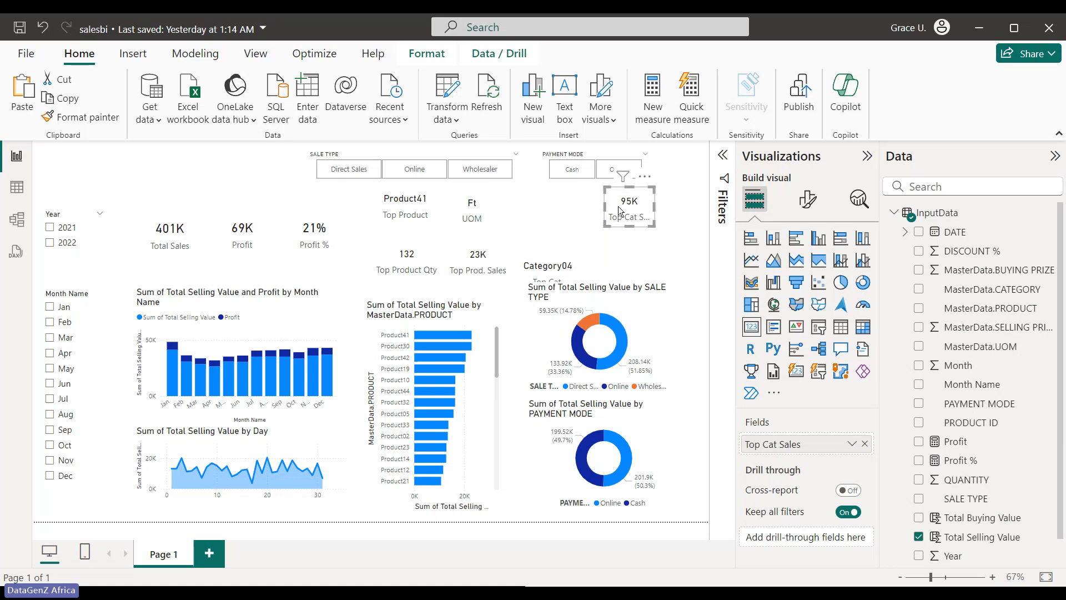
Arrange the product and category cards in two compact rows above the donut charts, with Top Cat. beneath Top Cat Sales.
click(548, 270)
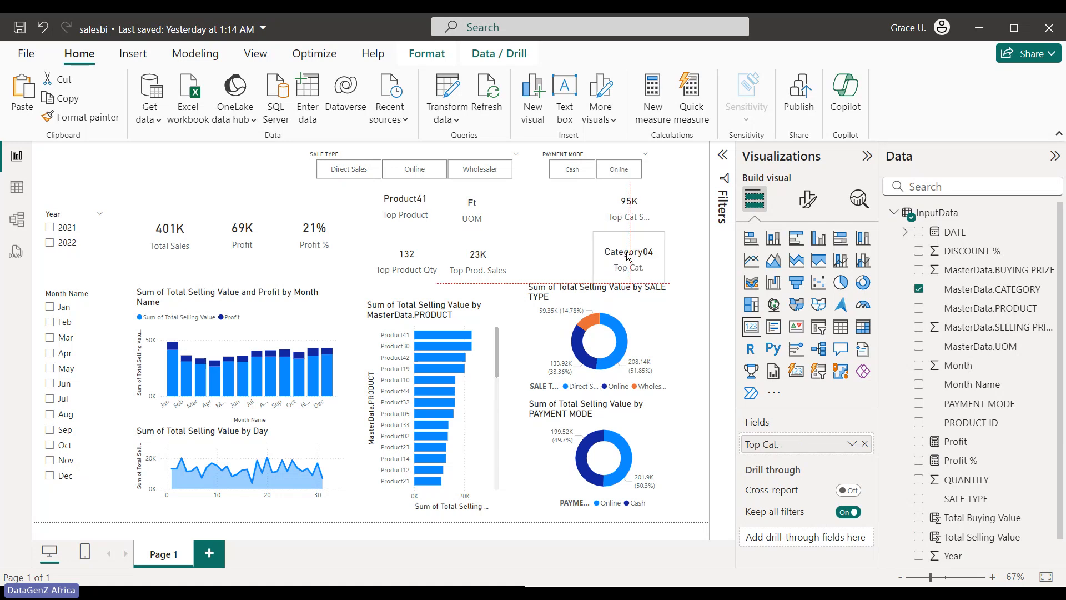
drag(548, 270, 645, 267)
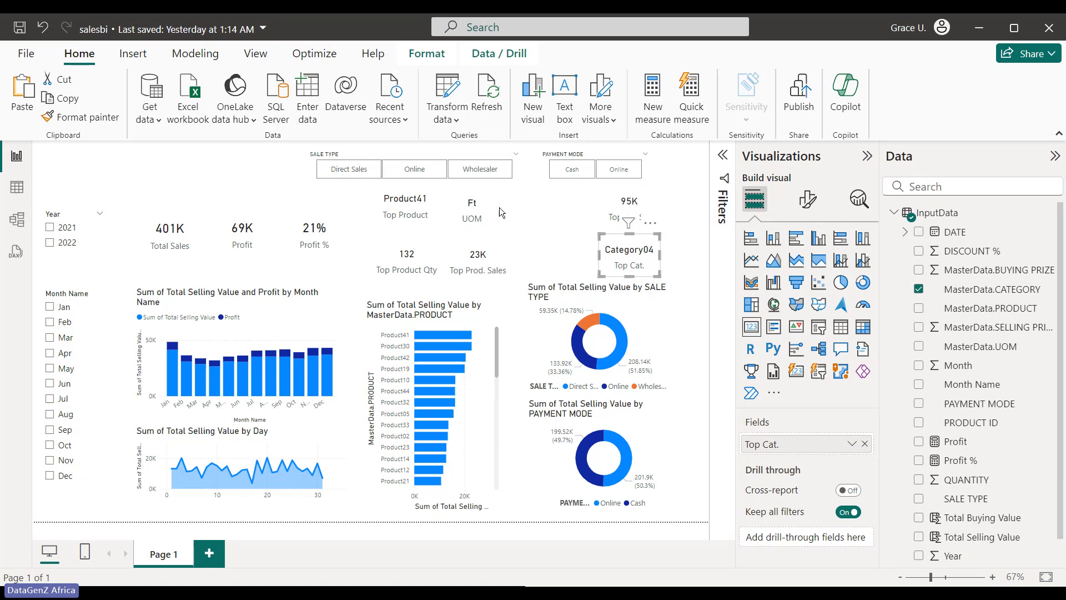
drag(474, 211, 555, 212)
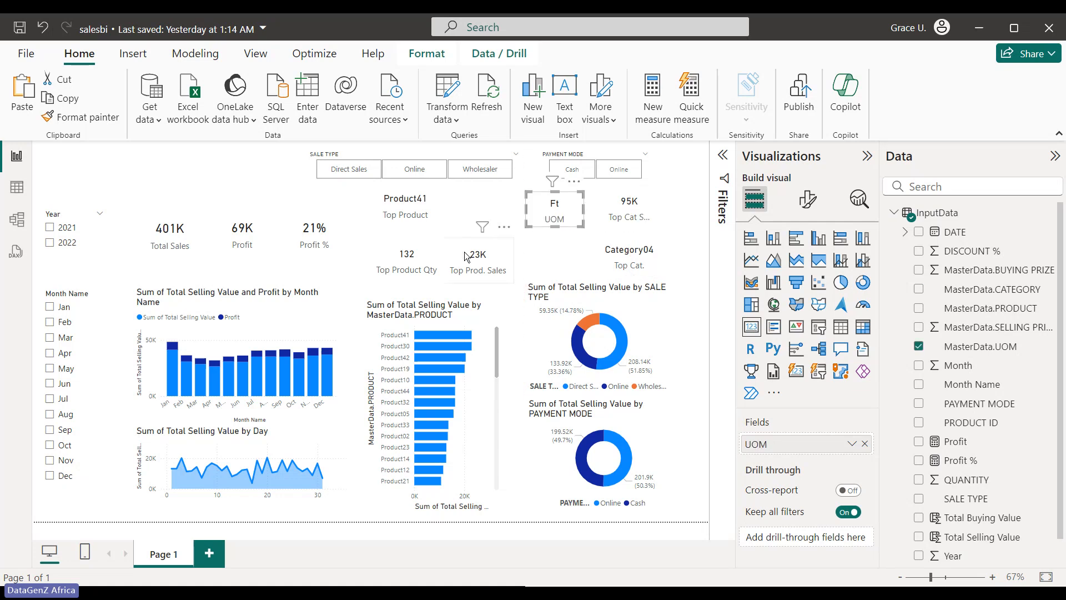
drag(473, 258, 541, 253)
drag(395, 205, 473, 206)
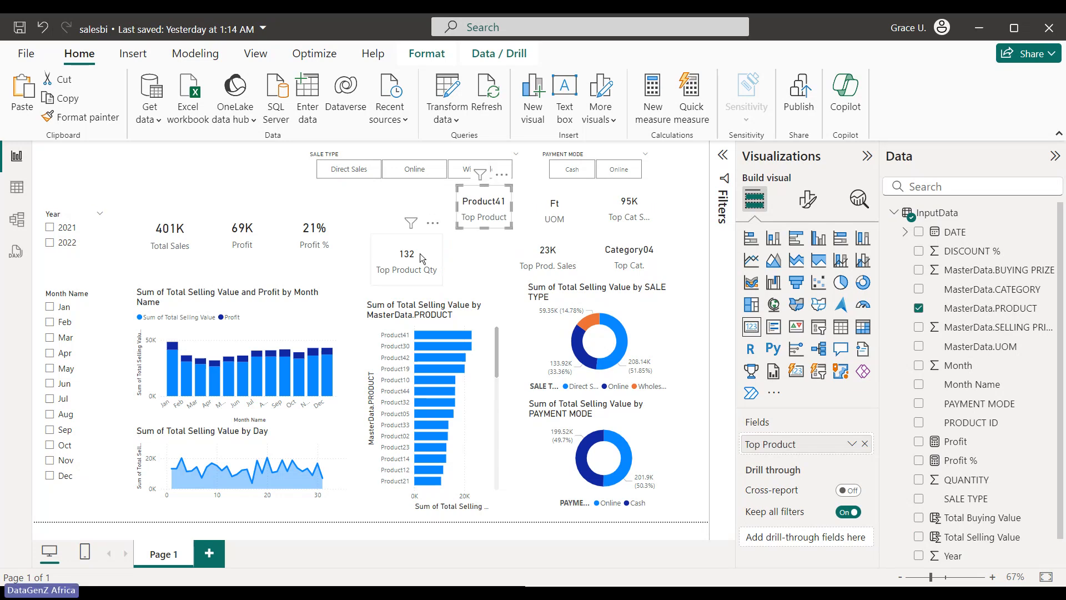
drag(423, 258, 489, 253)
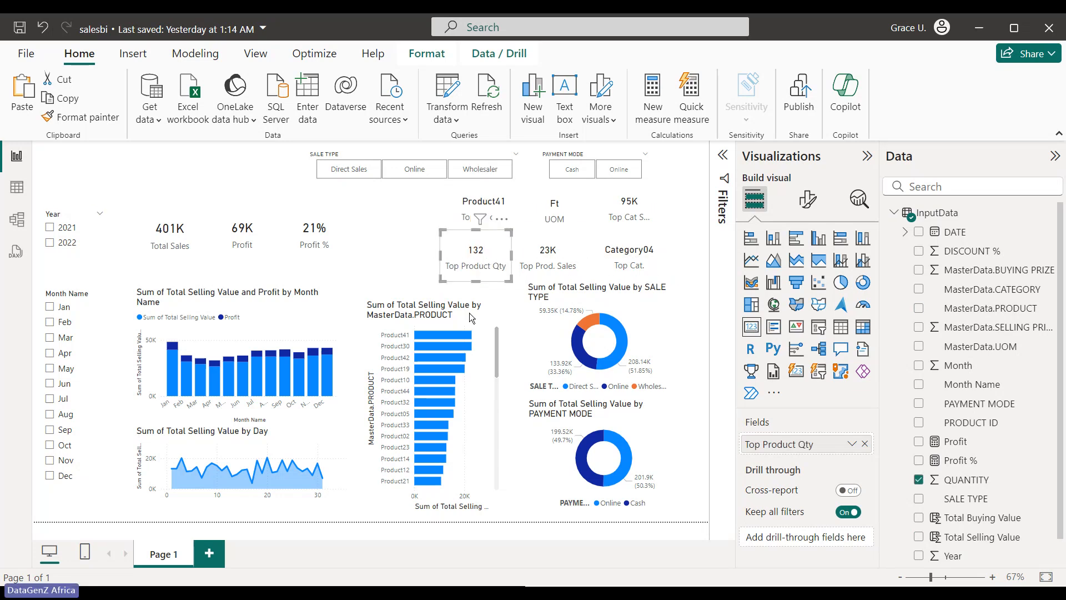
click(469, 322)
click(628, 309)
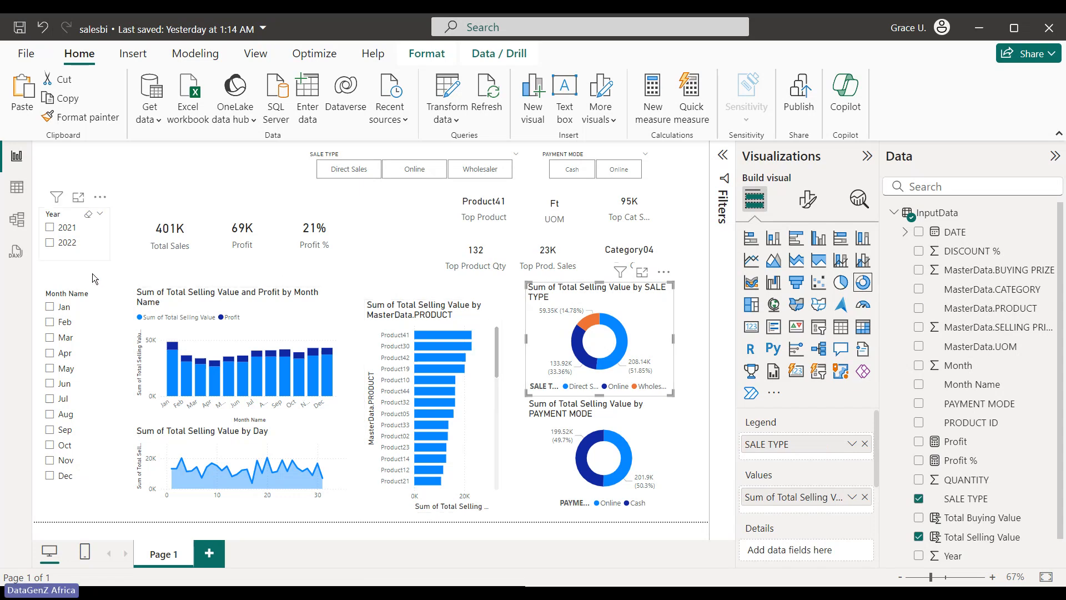
Check the visuals with the slicers filtered to Mar and 2021, and clear both selections.
click(64, 337)
click(66, 227)
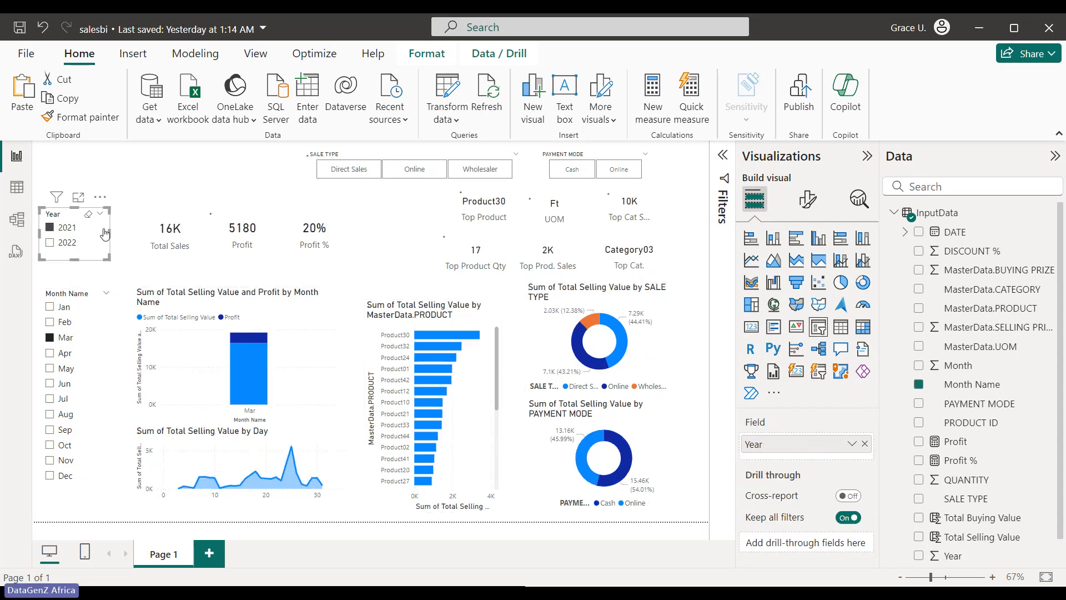
click(201, 165)
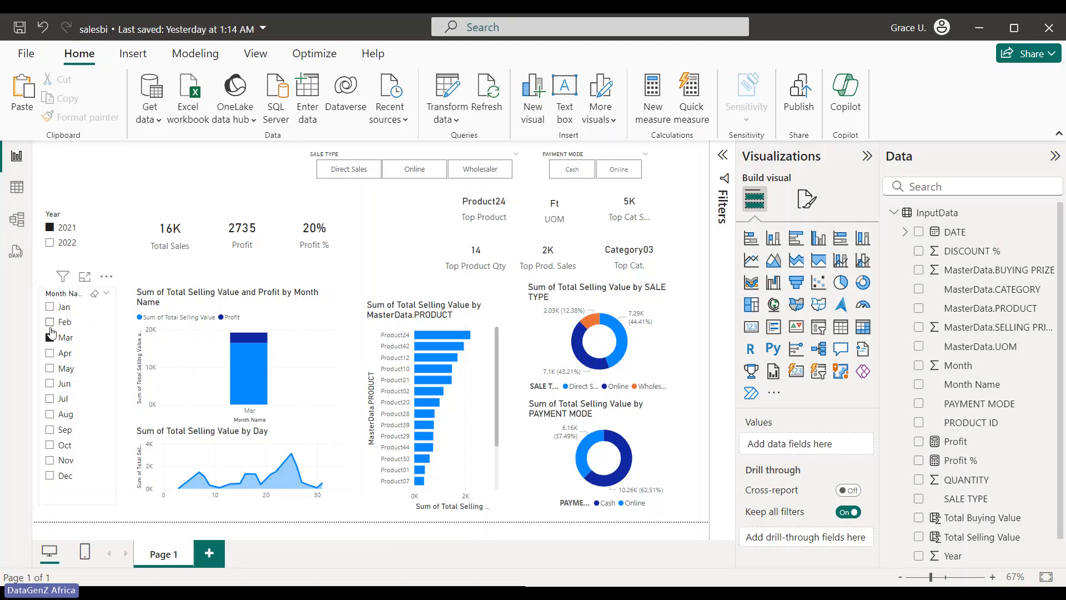
click(92, 293)
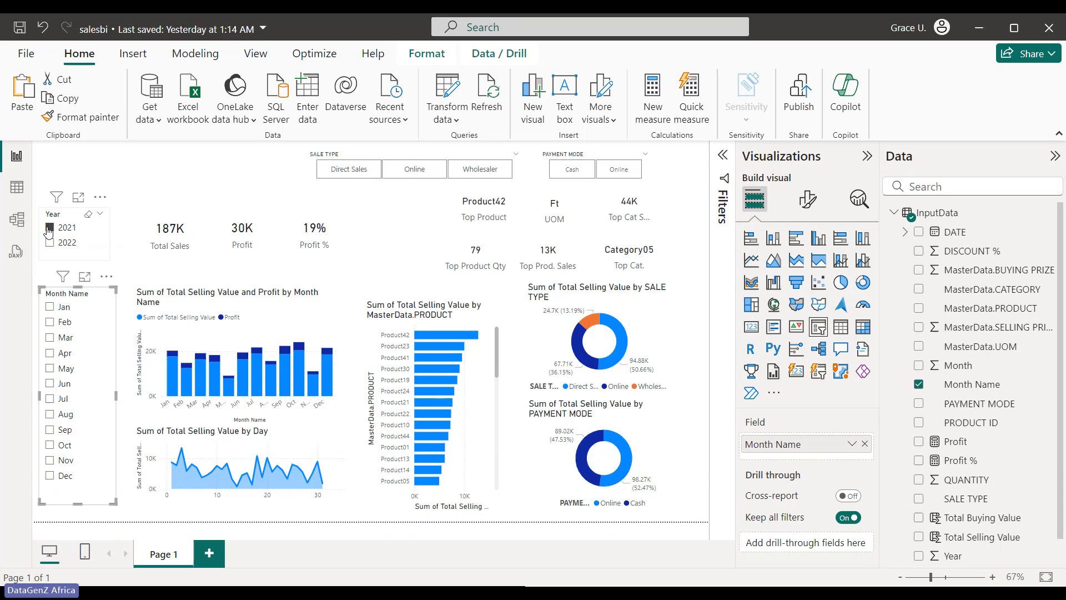
click(50, 228)
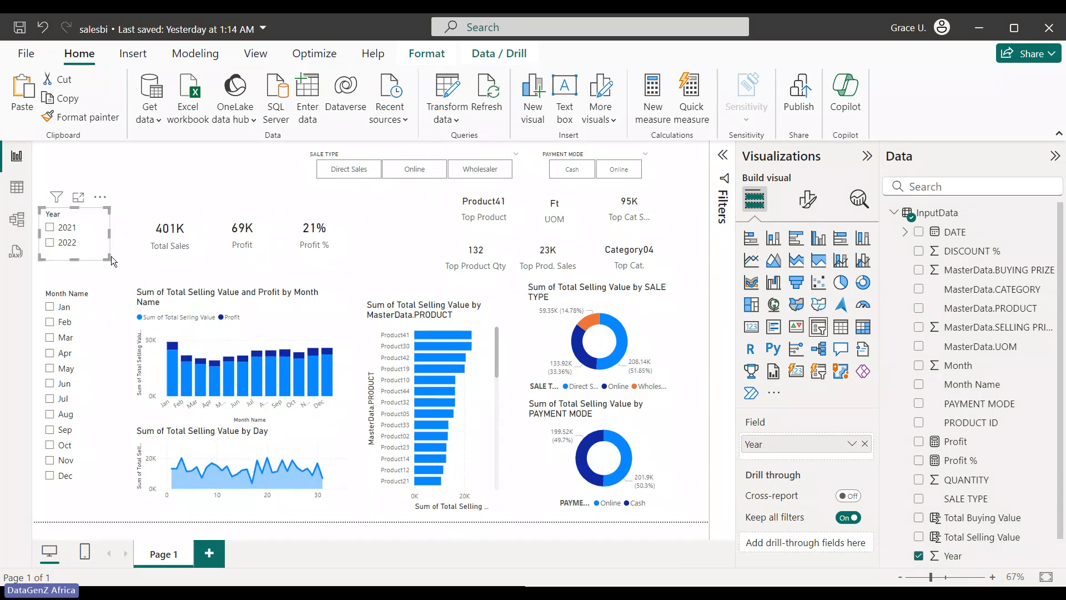
Compare the dashboard for 2021 and 2022 by alternating the Year slicer, ending on 2022.
click(57, 229)
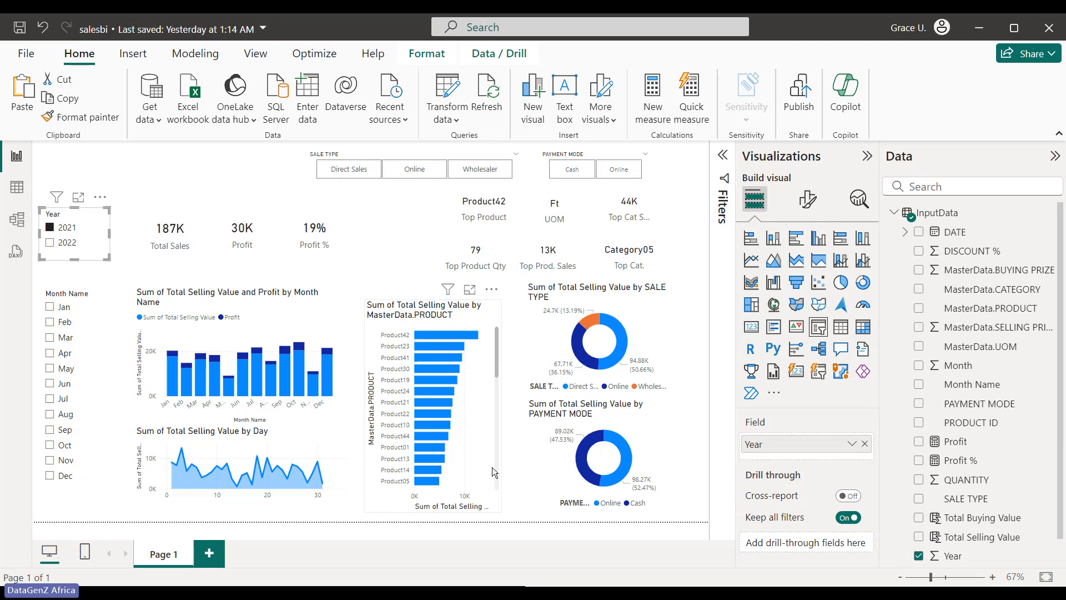
click(48, 245)
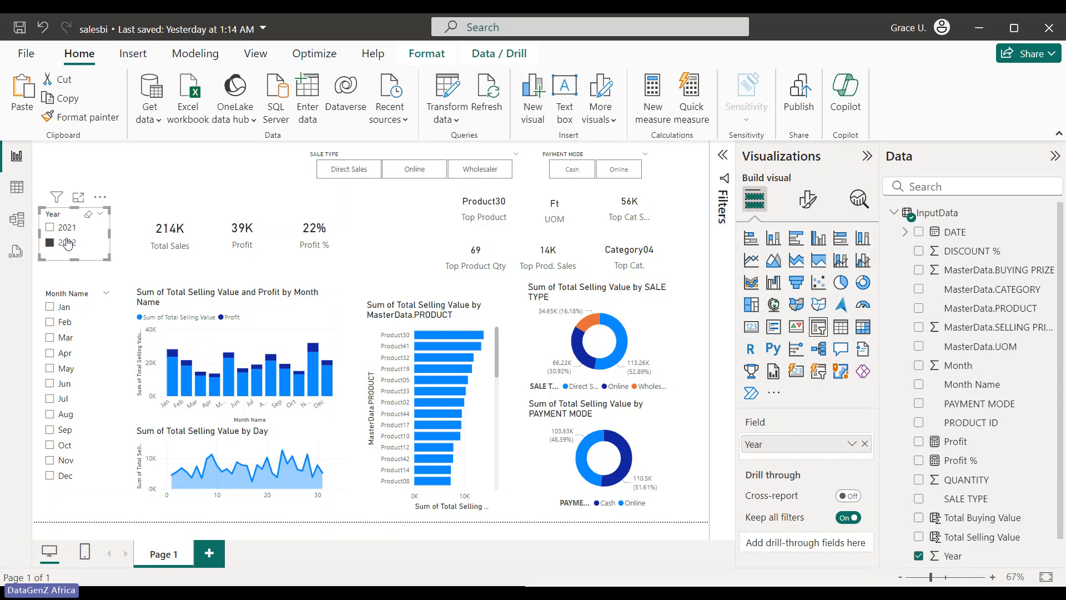
click(66, 228)
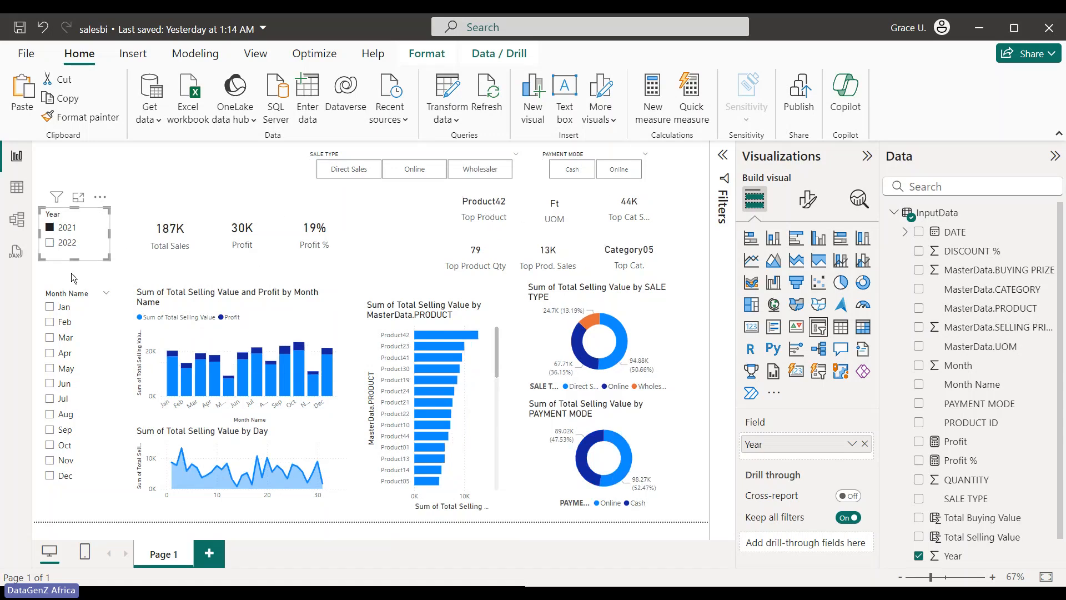
click(52, 244)
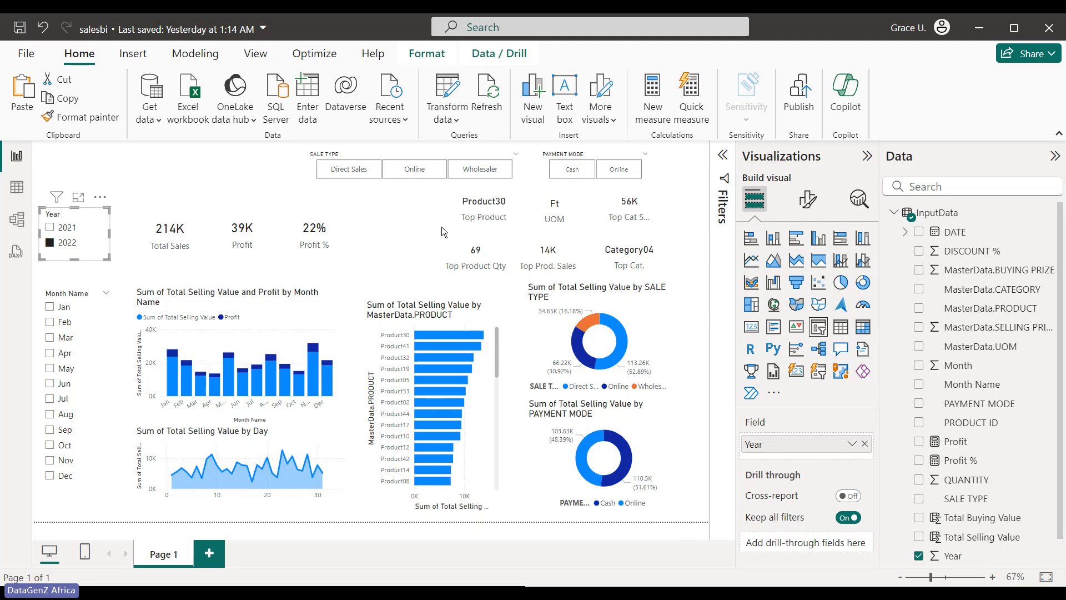
Move the Top Product card slightly down, closer to the Top Product Qty card.
click(494, 219)
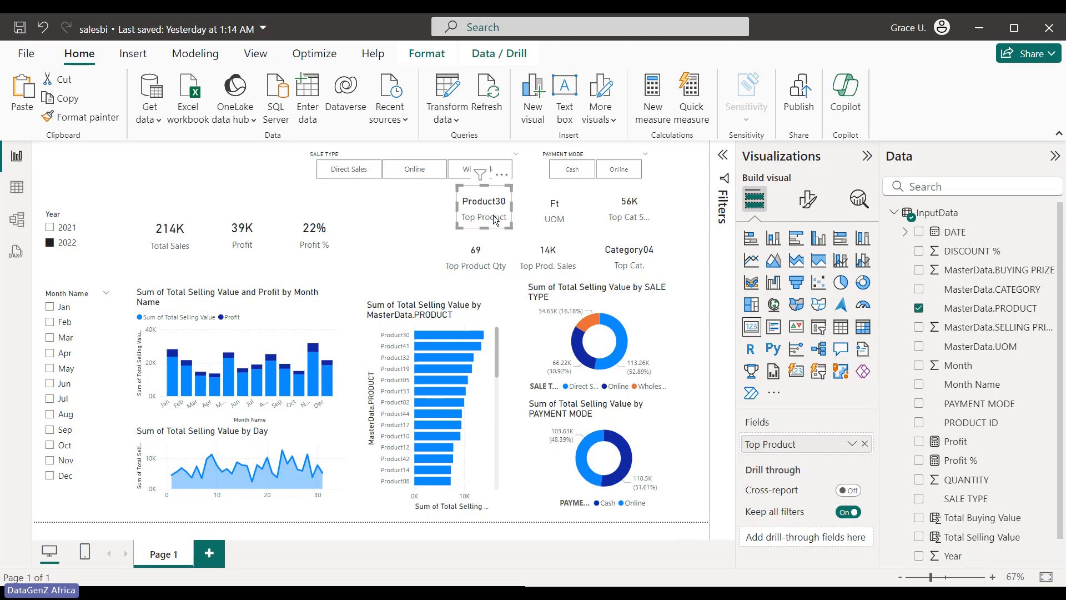
drag(494, 219, 454, 221)
drag(479, 223, 495, 223)
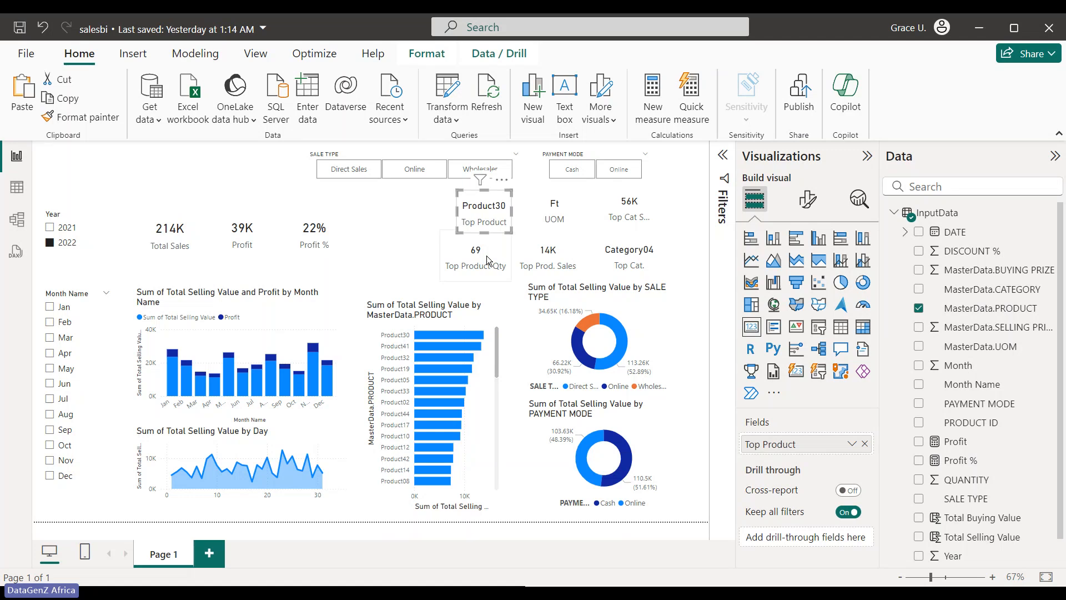
click(376, 232)
click(462, 216)
click(179, 243)
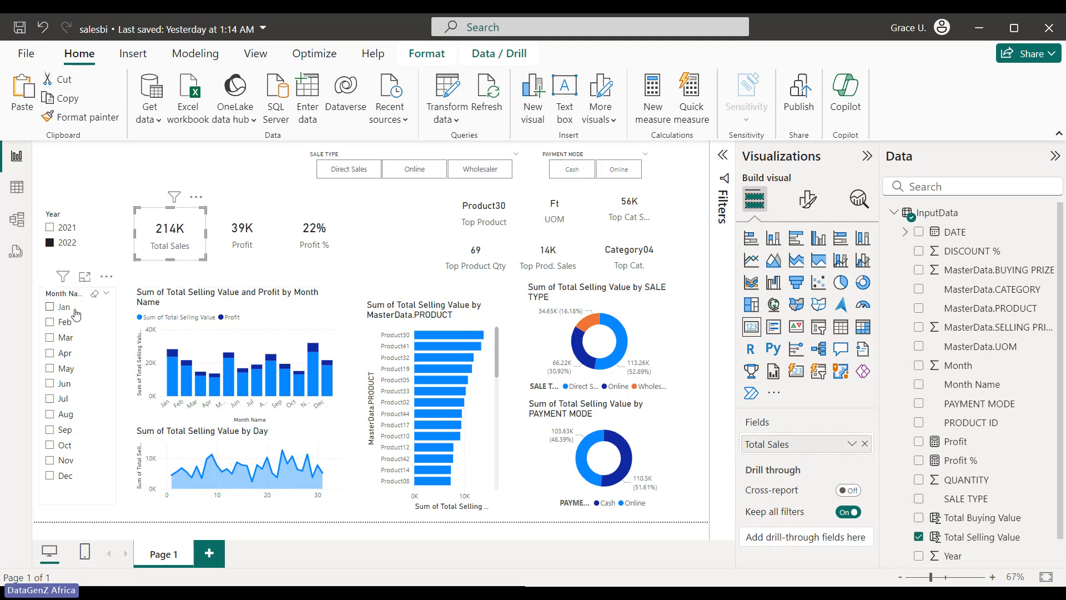
Check the 2022 visuals with the Month Name slicer set to Jan, Feb and Apr one after another.
click(50, 308)
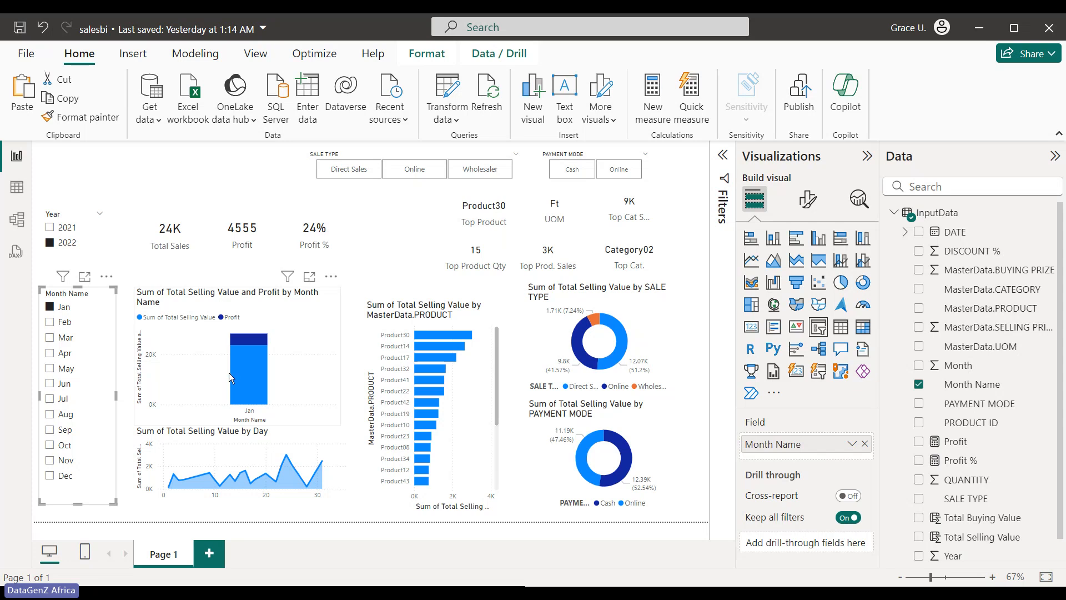
mouse_move(232, 340)
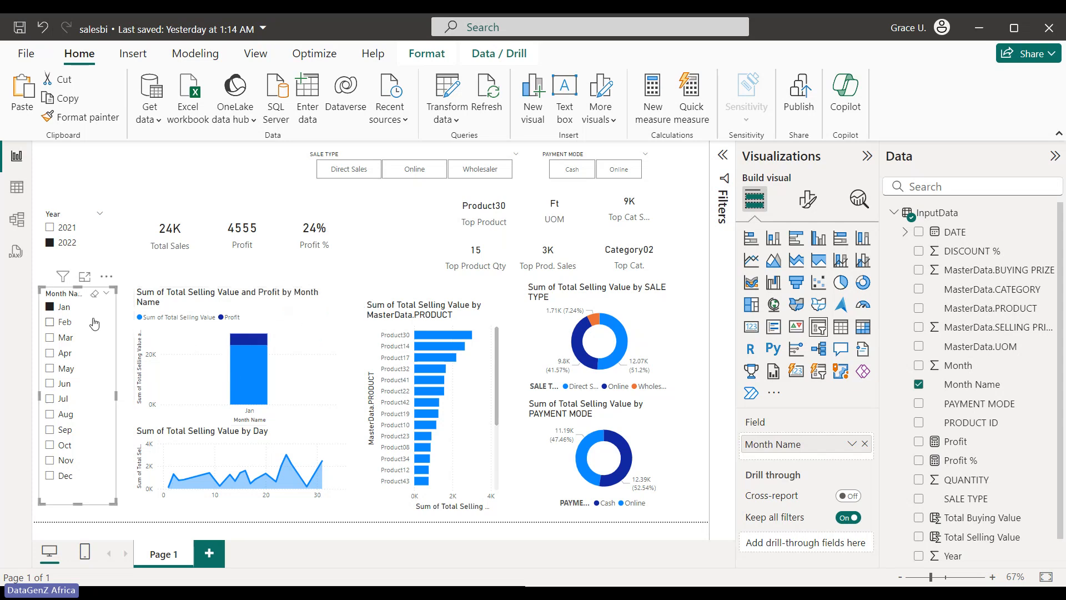
click(45, 325)
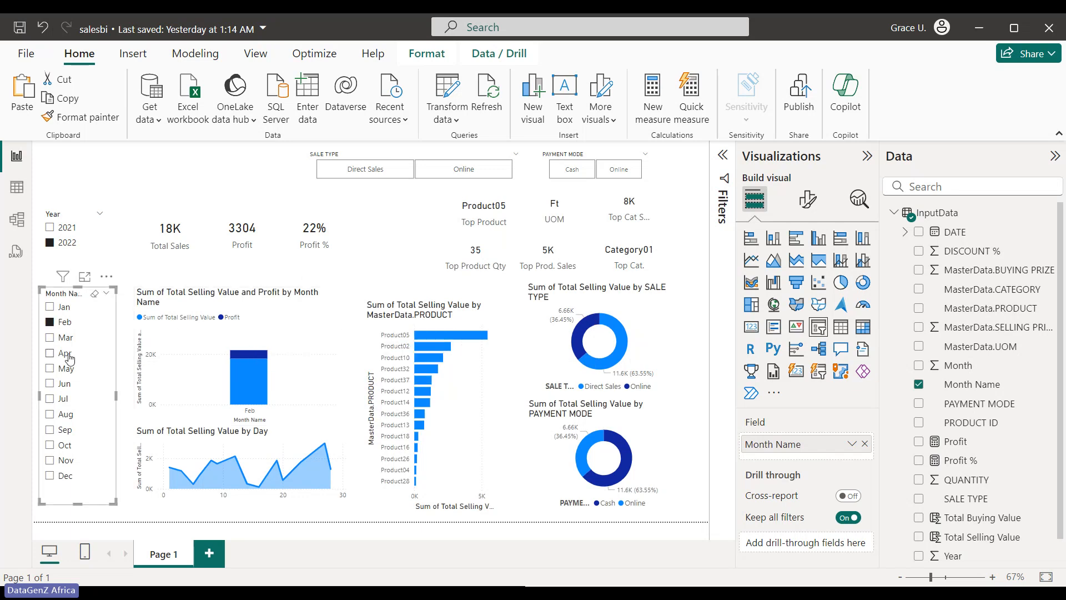
click(50, 353)
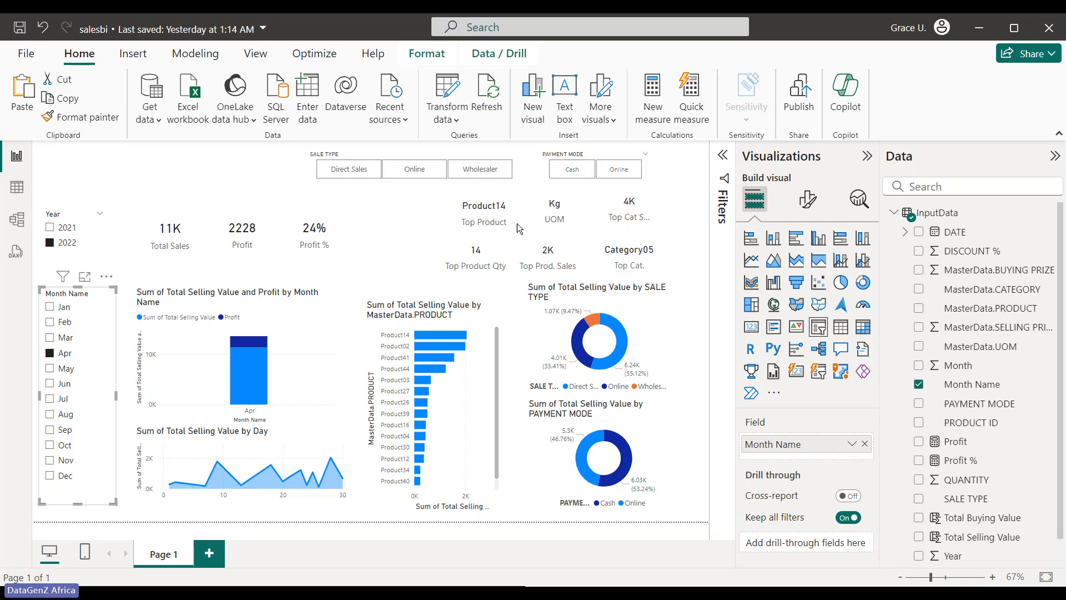
Check the visuals with SALE TYPE filtered to Online and to Wholesaler, adding PAYMENT MODE Online to the Wholesaler filter.
click(403, 169)
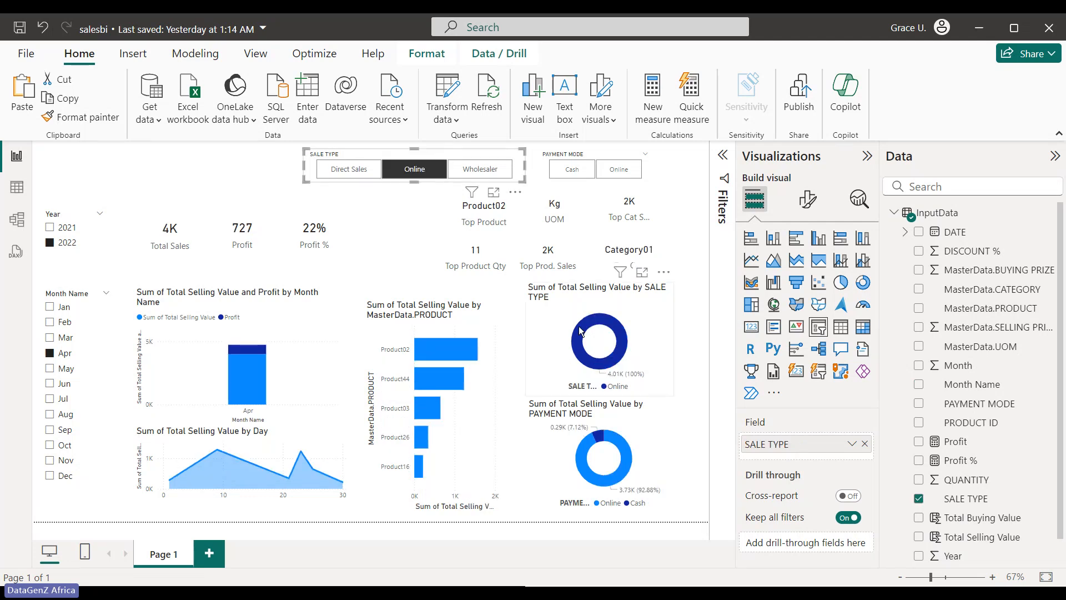
click(479, 169)
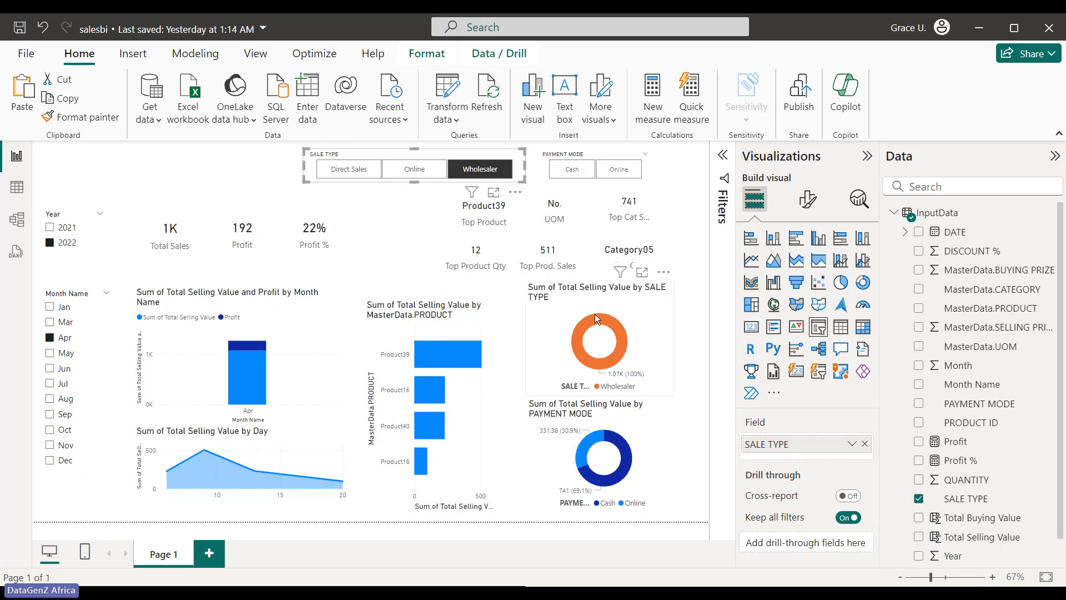
click(493, 179)
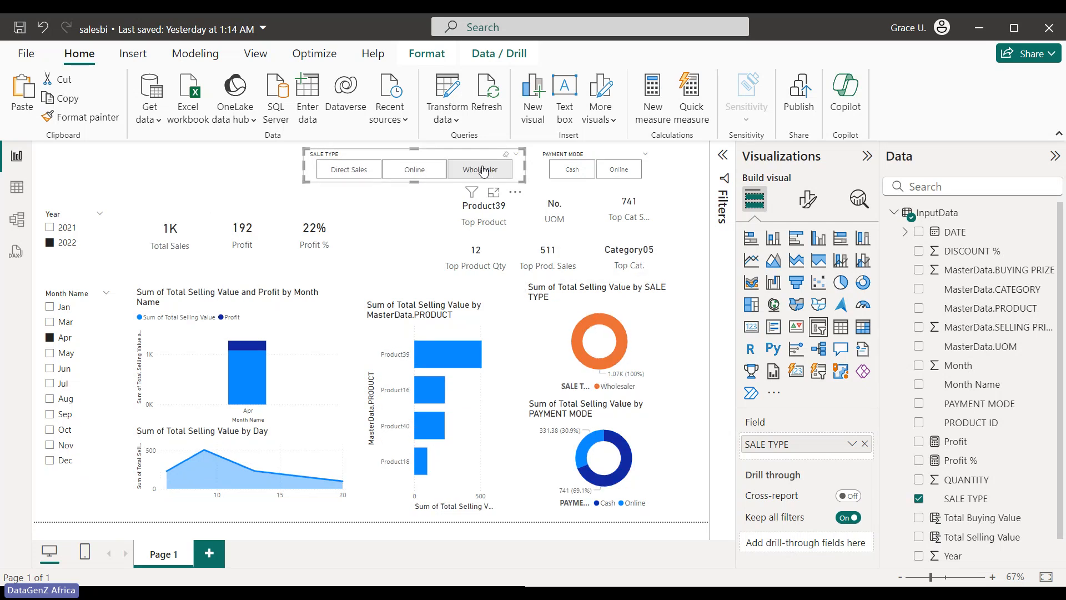
click(459, 167)
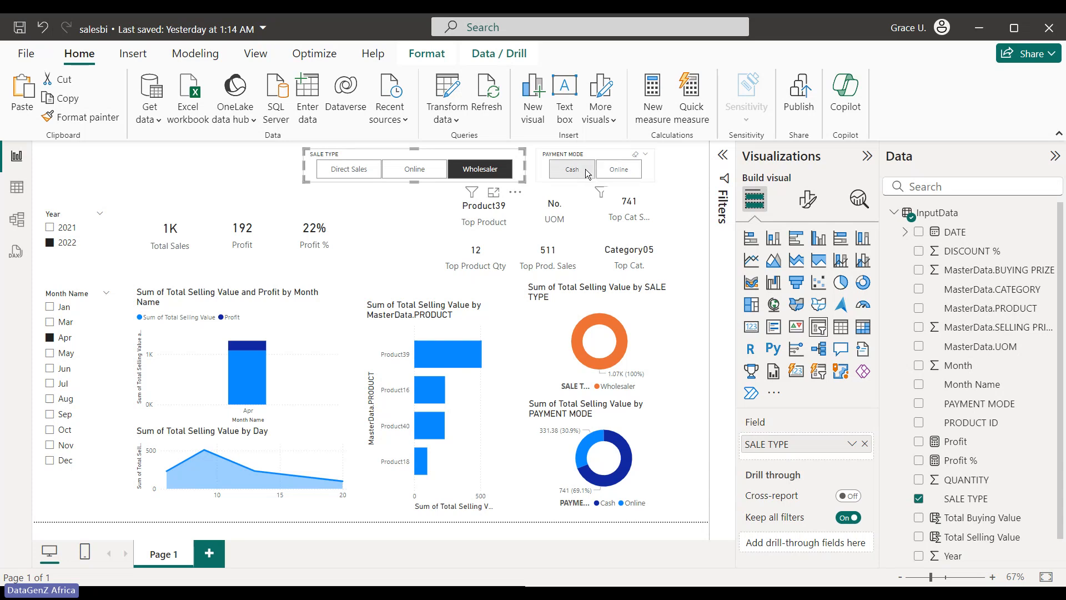
click(618, 172)
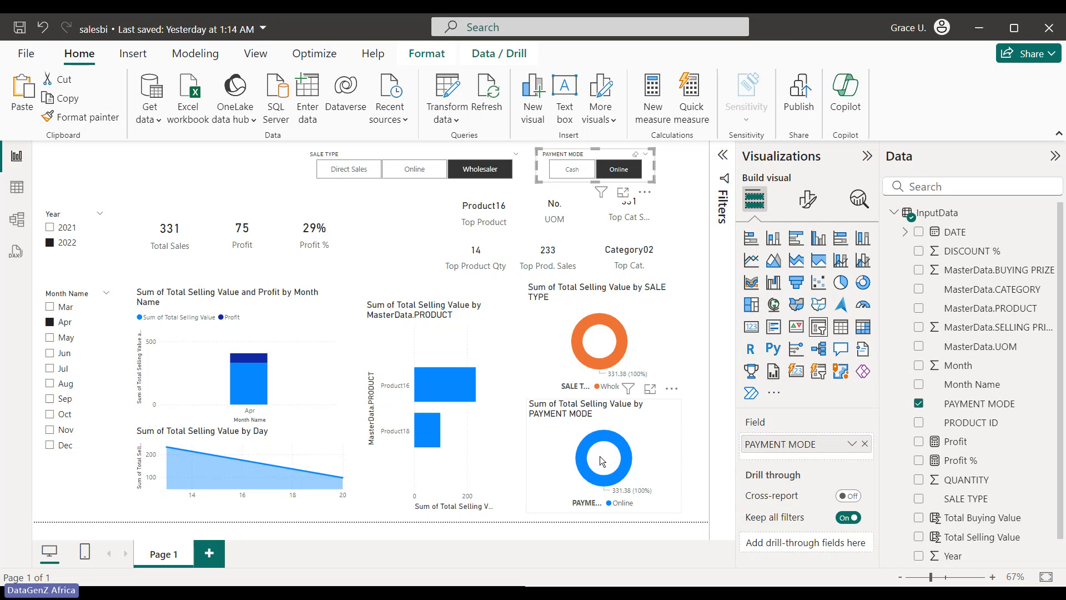
Clear the selections in the PAYMENT MODE, SALE TYPE, Year and Month Name slicers.
click(635, 158)
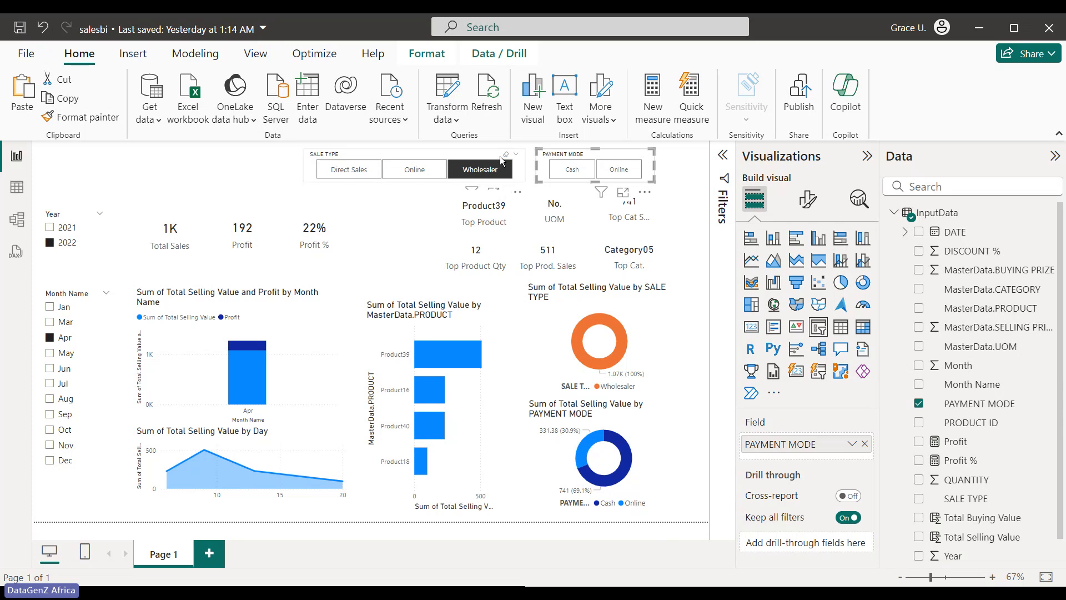
click(506, 157)
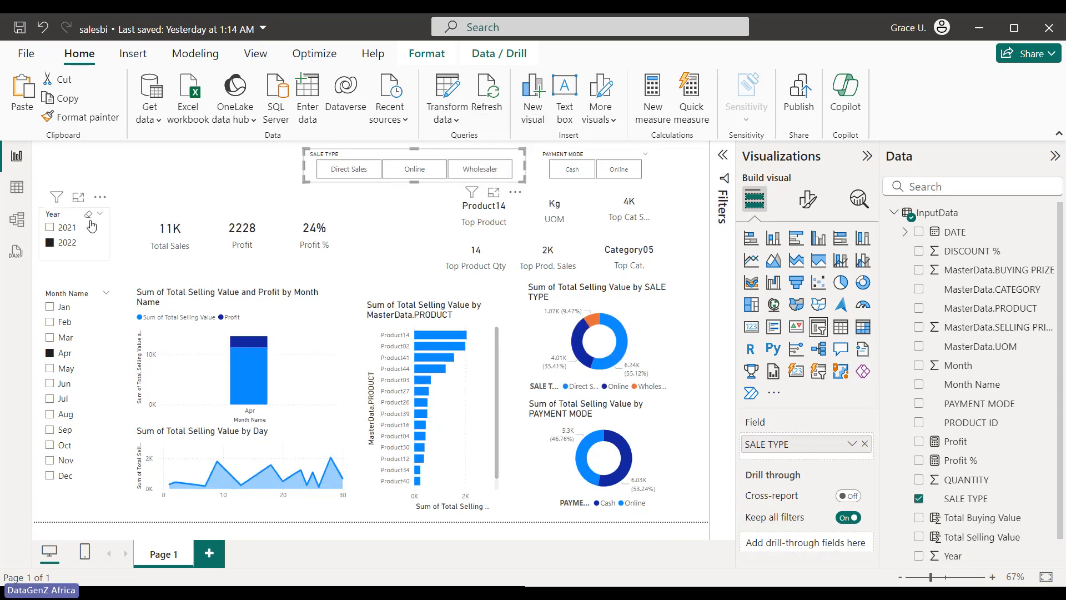
click(89, 220)
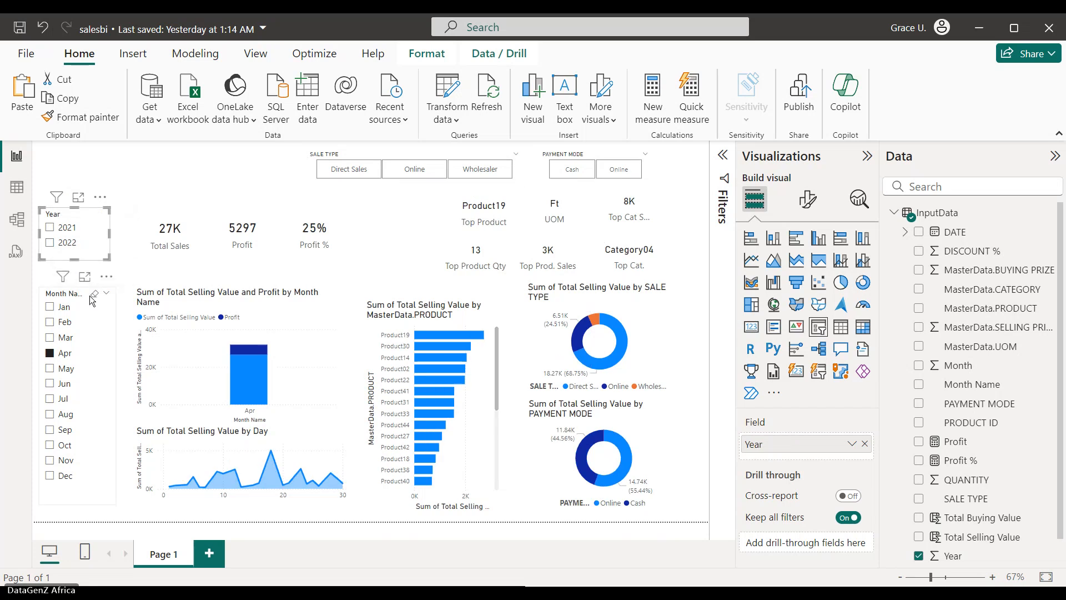
click(95, 298)
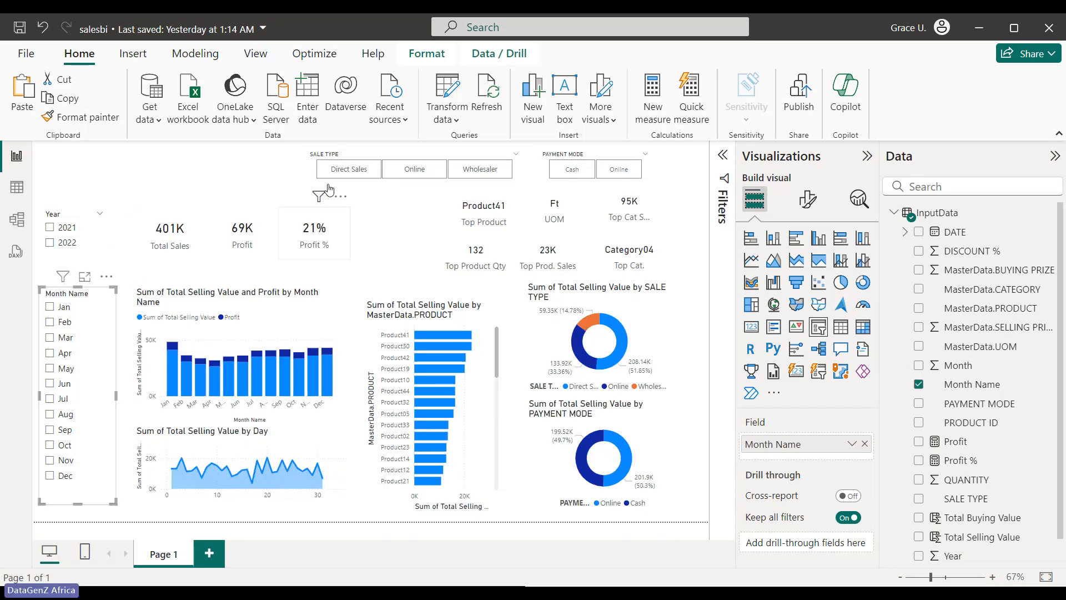
Edit the Month Name slicer's interactions so that it has no effect on the monthly sales and profit chart.
click(426, 54)
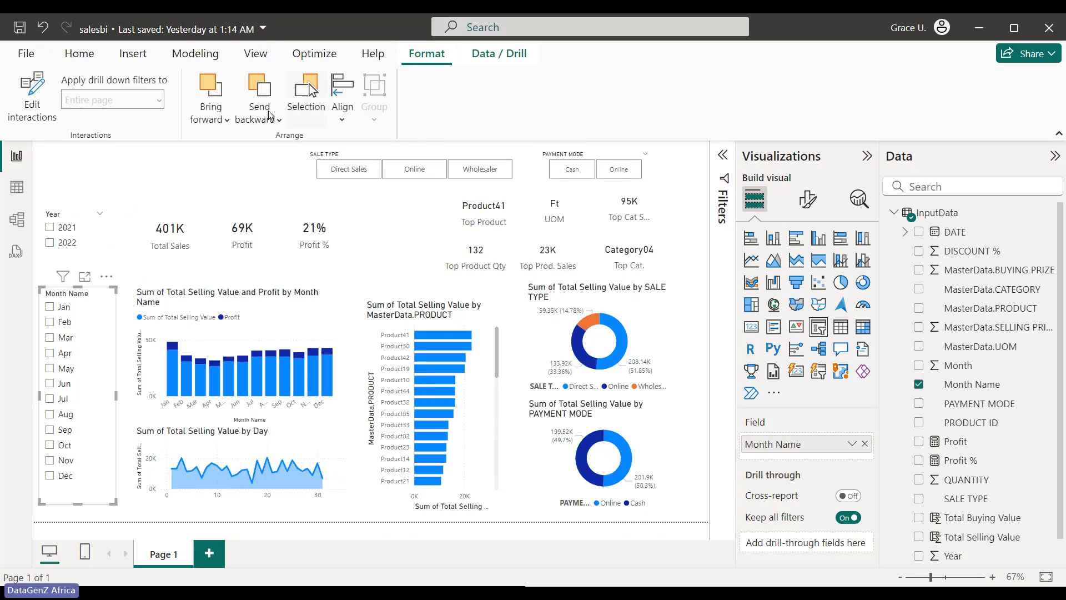
click(24, 114)
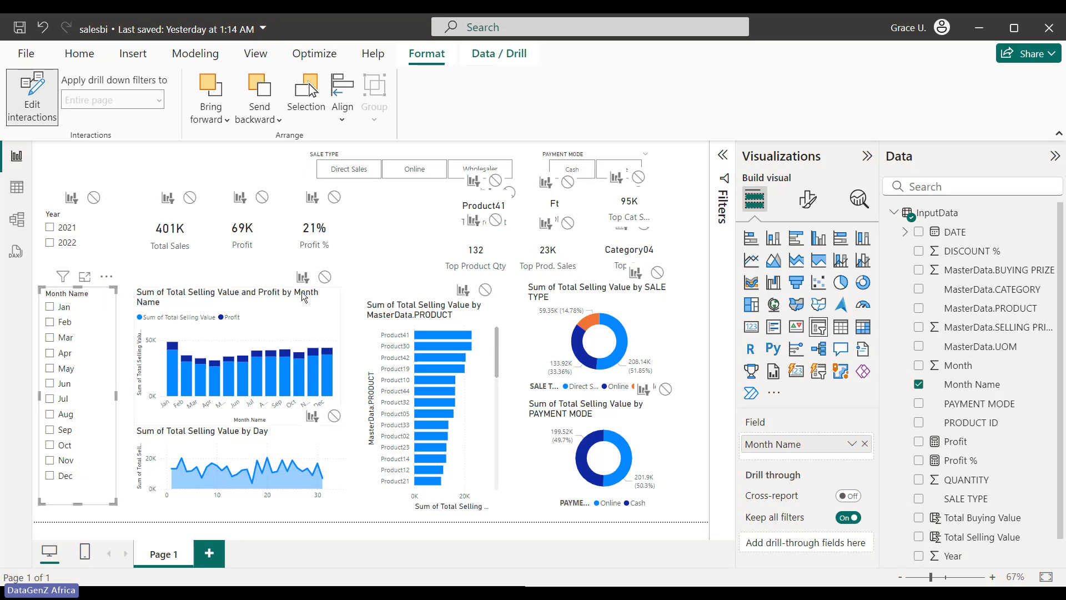
click(325, 278)
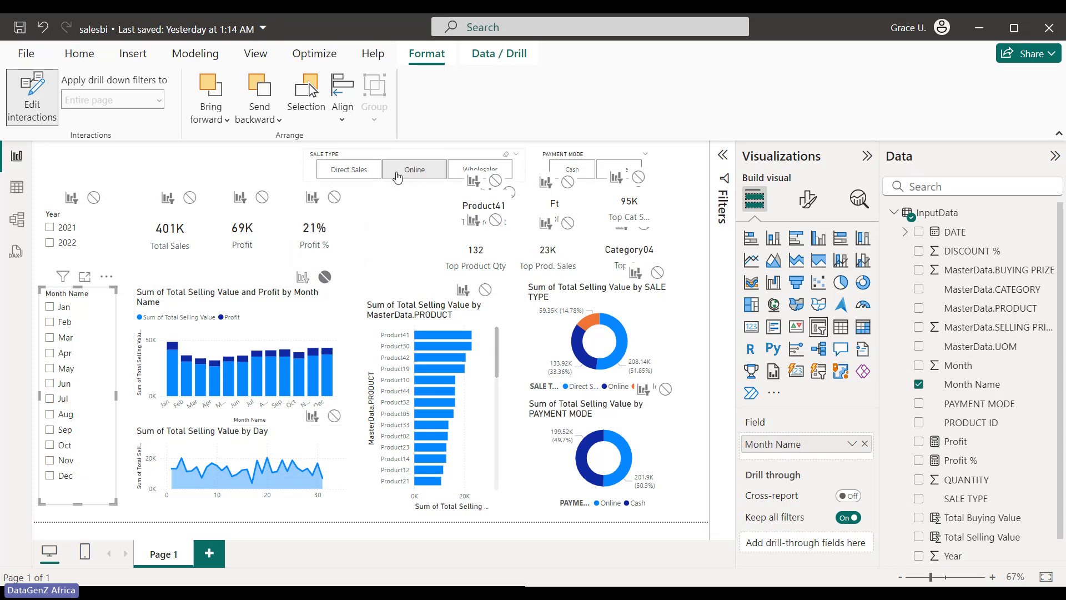
Move the SALE TYPE slicer left, clear of the cards, and set its interaction with the sale type donut chart to None.
drag(435, 154, 367, 151)
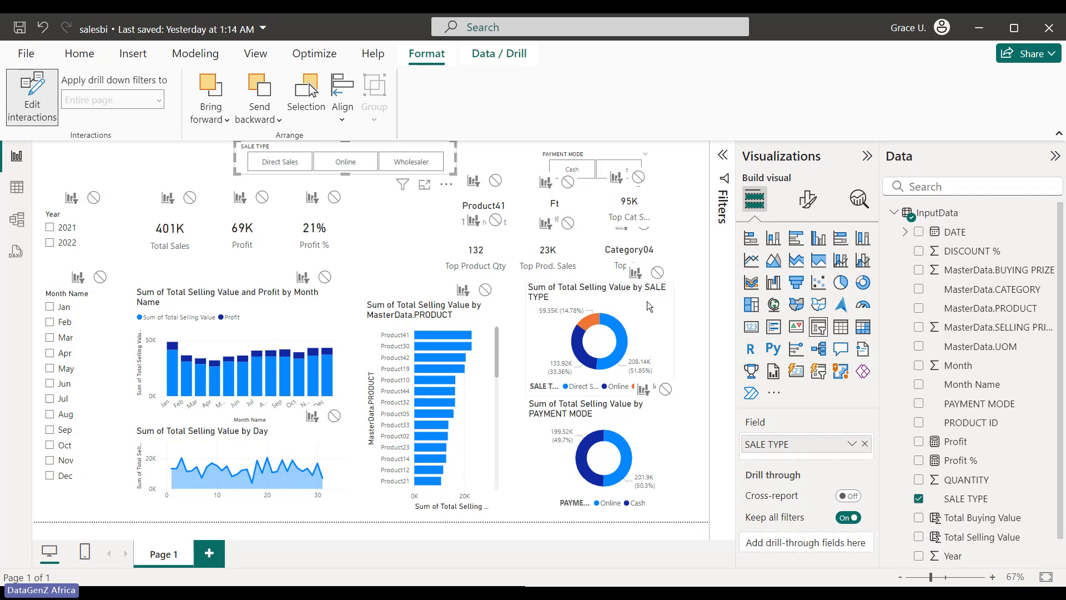
click(658, 273)
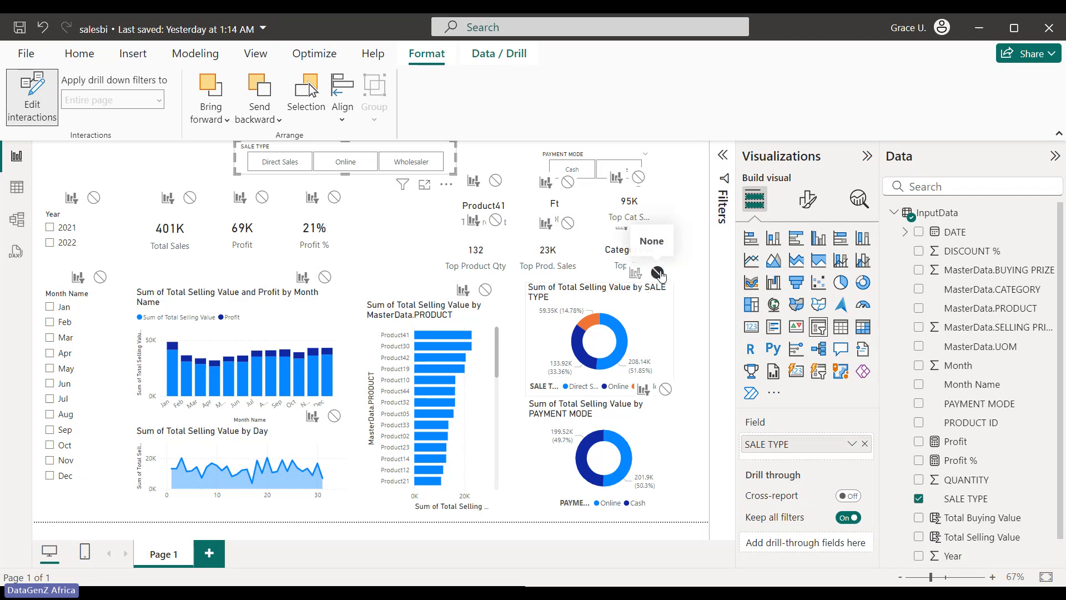
Set the PAYMENT MODE slicer's interaction with the payment mode donut chart to None, and finish editing interactions.
click(590, 156)
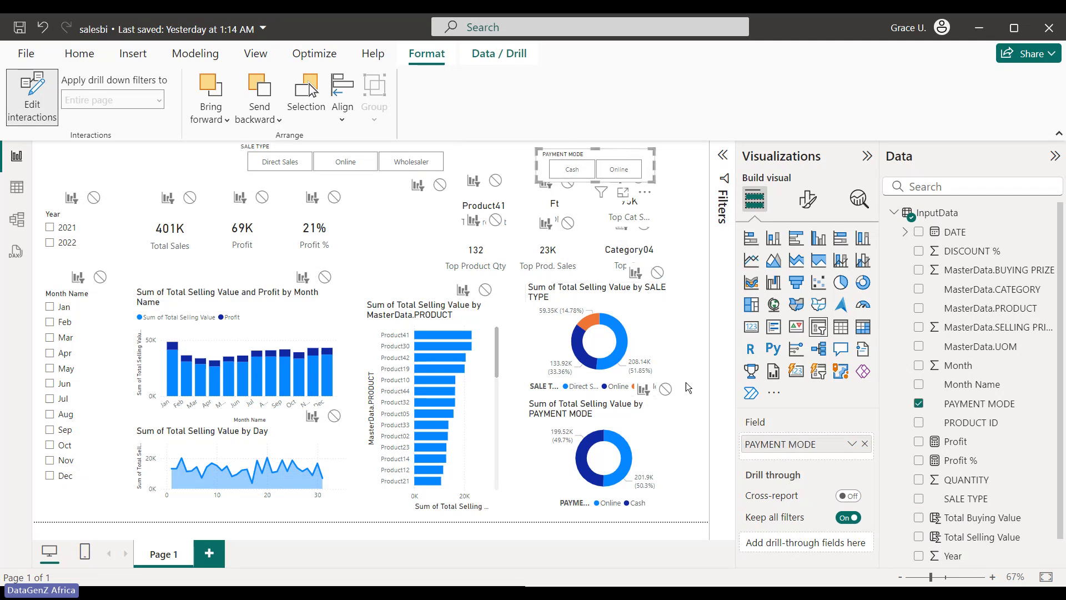
click(665, 390)
click(29, 92)
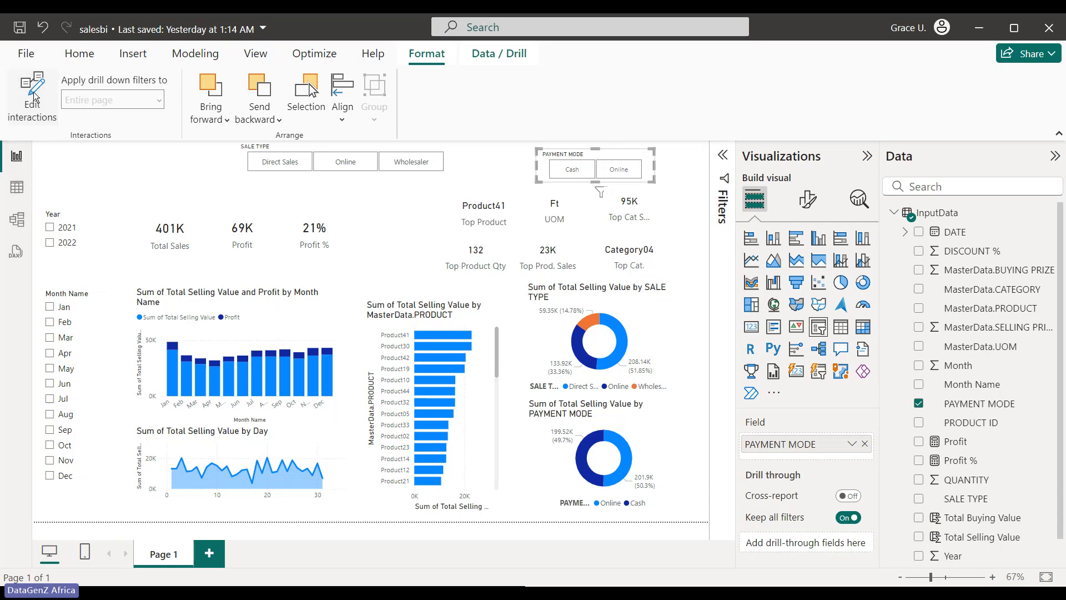
Test the edited interactions by filtering to Jan, to Feb, and to Feb with the Online sale type.
click(49, 306)
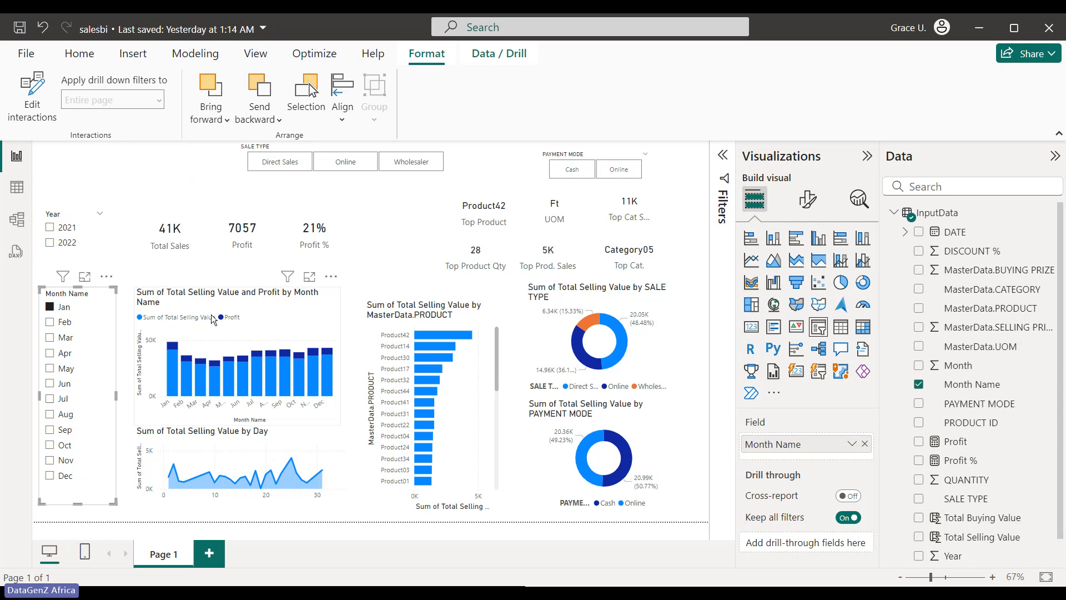
click(50, 322)
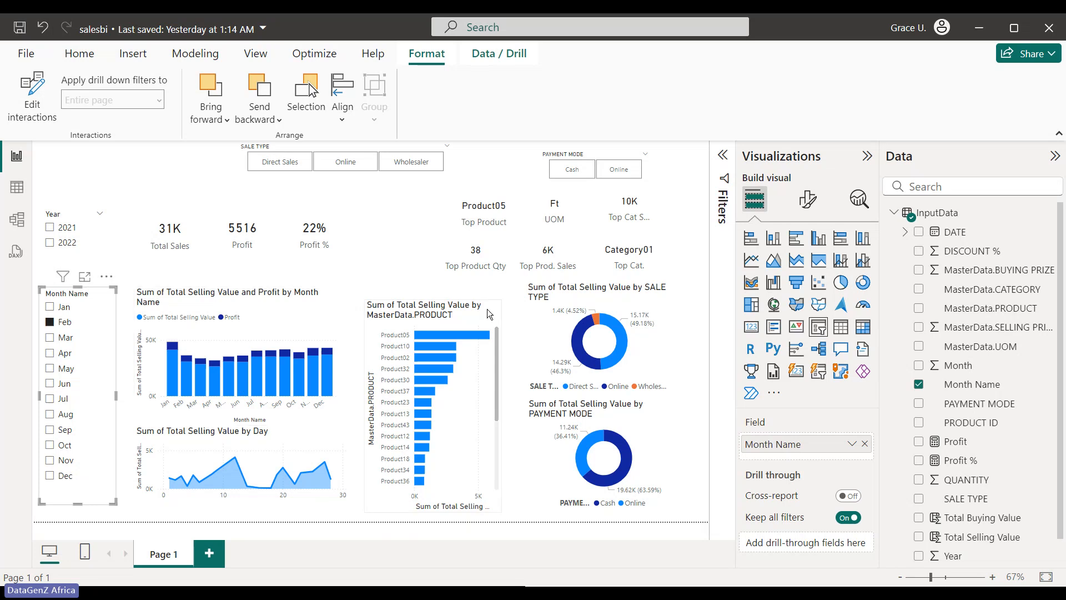
click(361, 162)
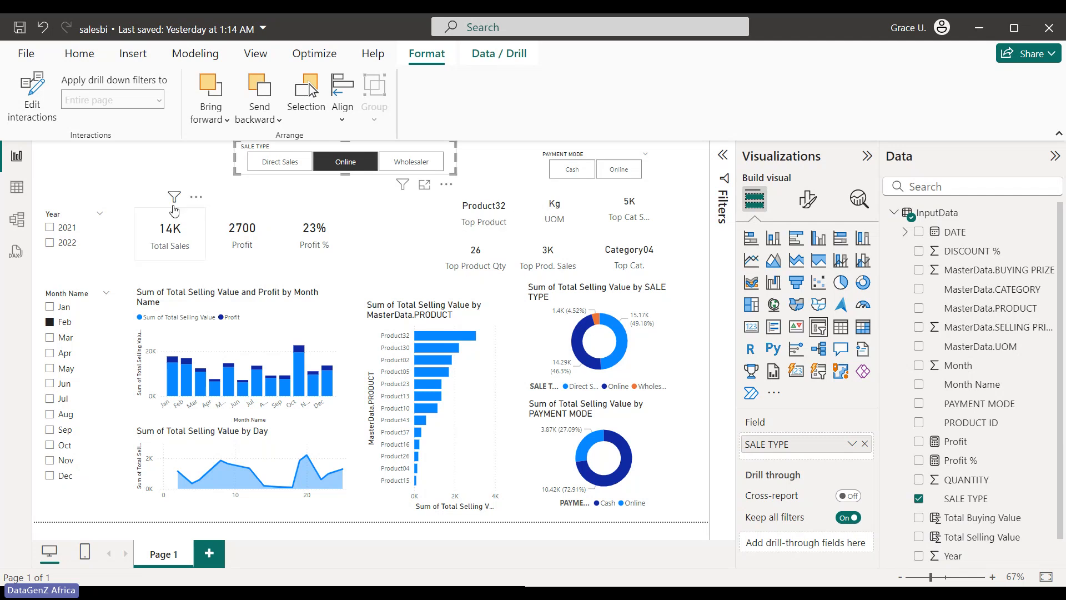
Move the SALE TYPE slicer back toward the PAYMENT MODE slicer, and clear the Month Name selection.
click(179, 171)
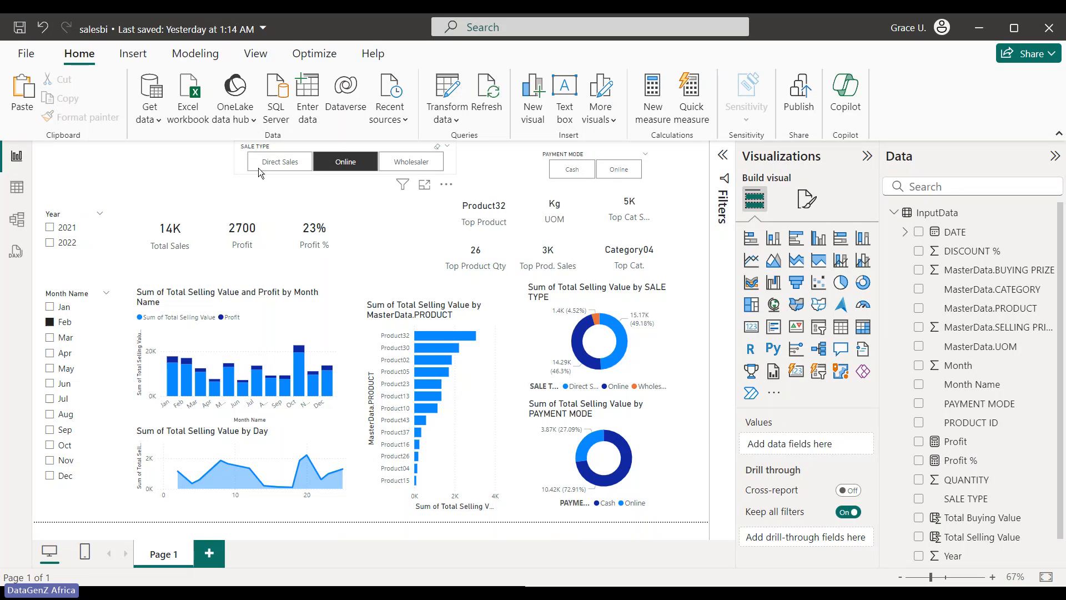
drag(258, 168, 289, 168)
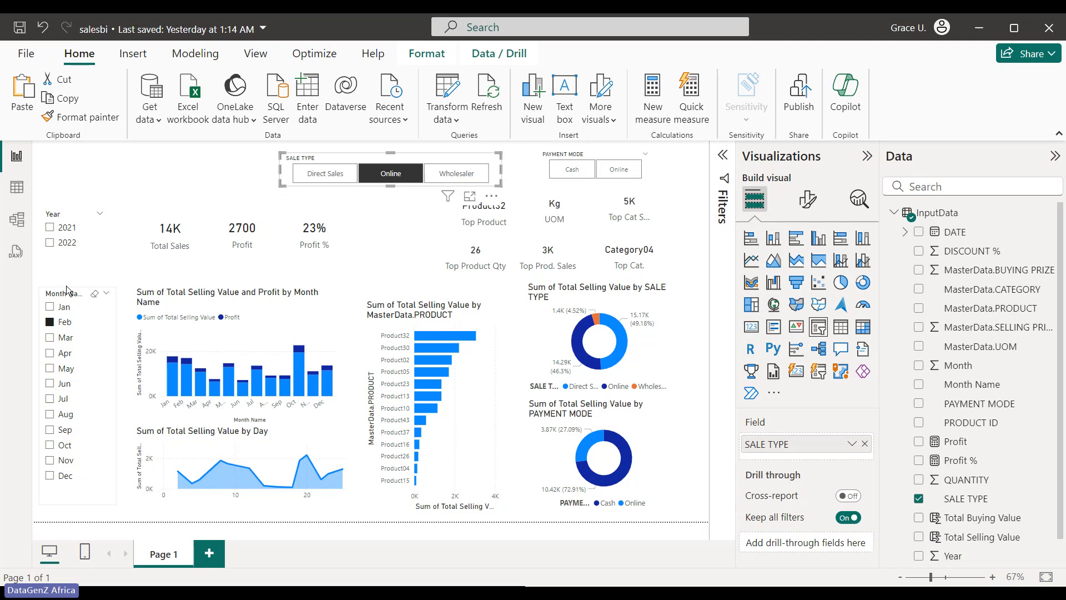
click(95, 294)
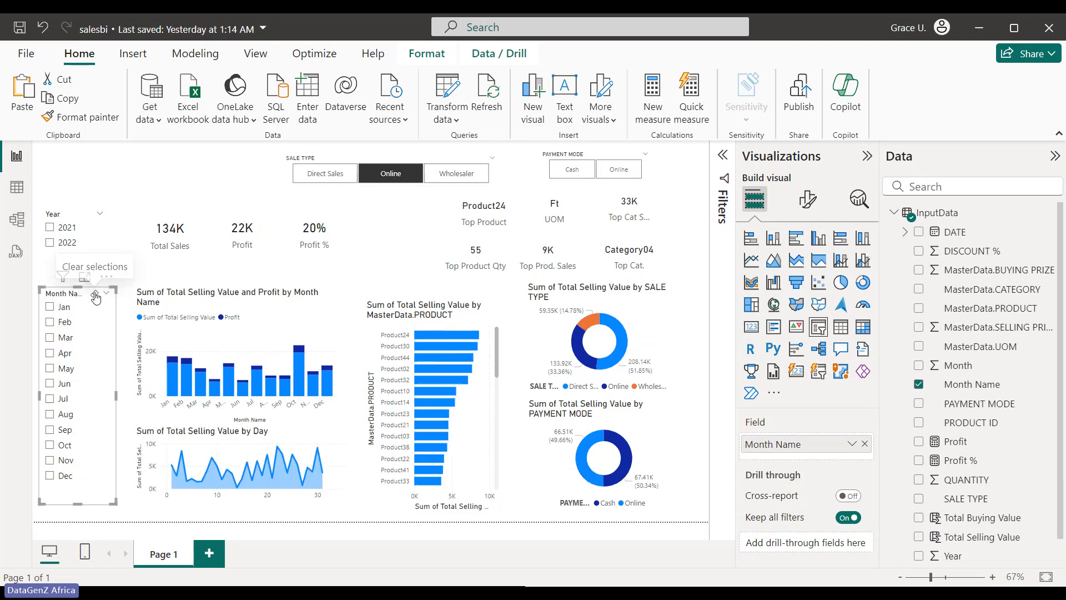
click(191, 227)
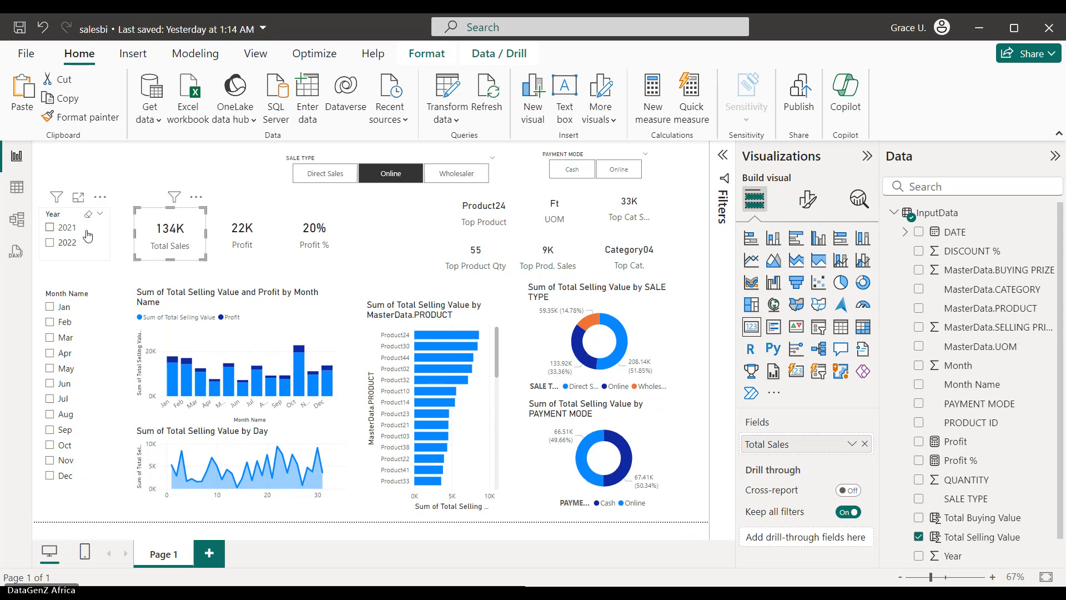
click(252, 237)
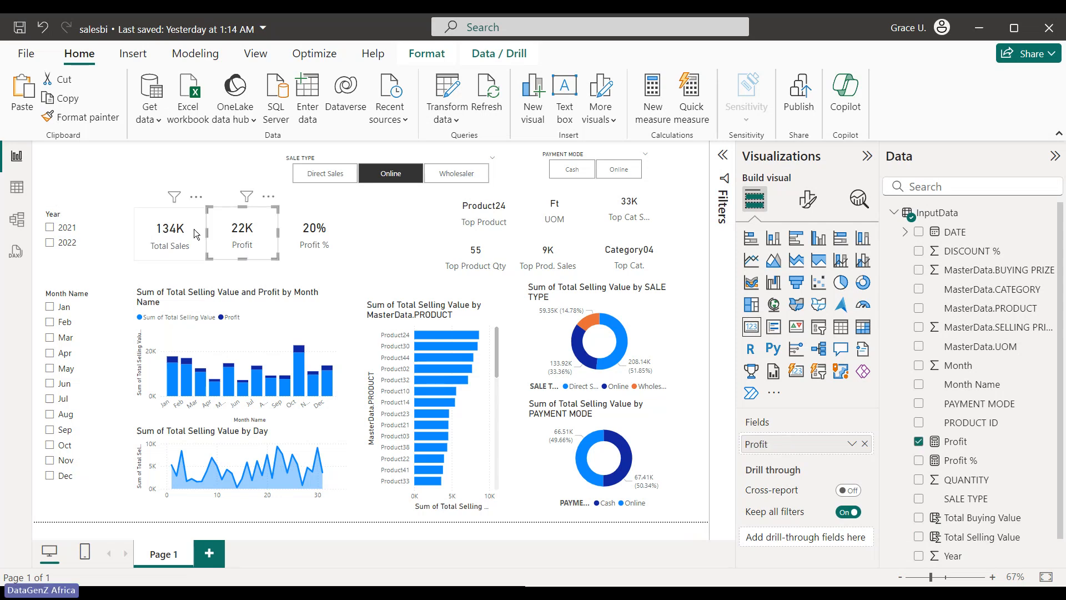
ctrl+click(194, 233)
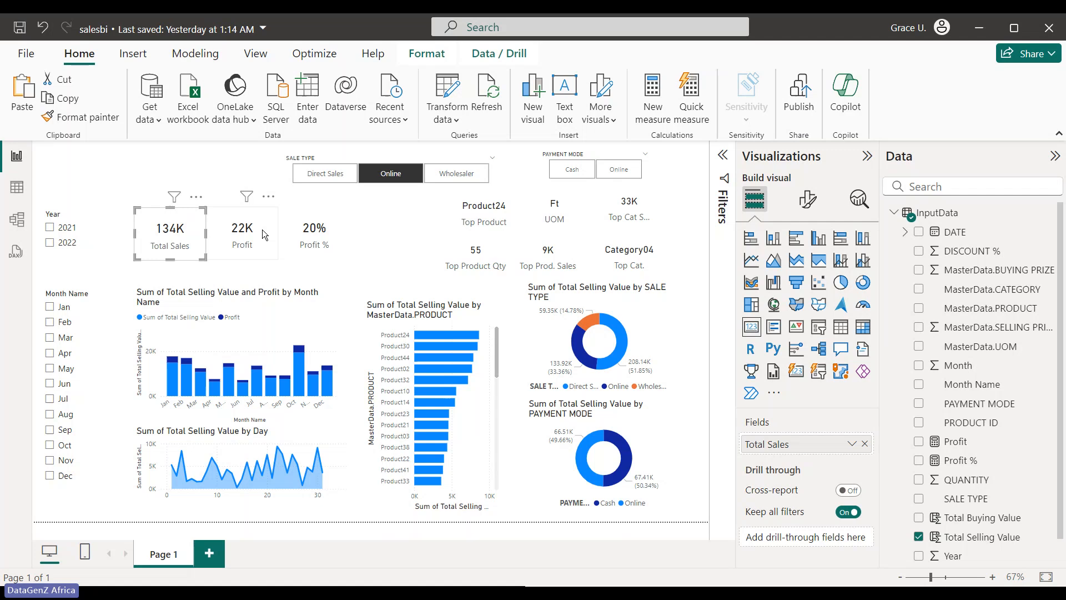
ctrl+click(330, 230)
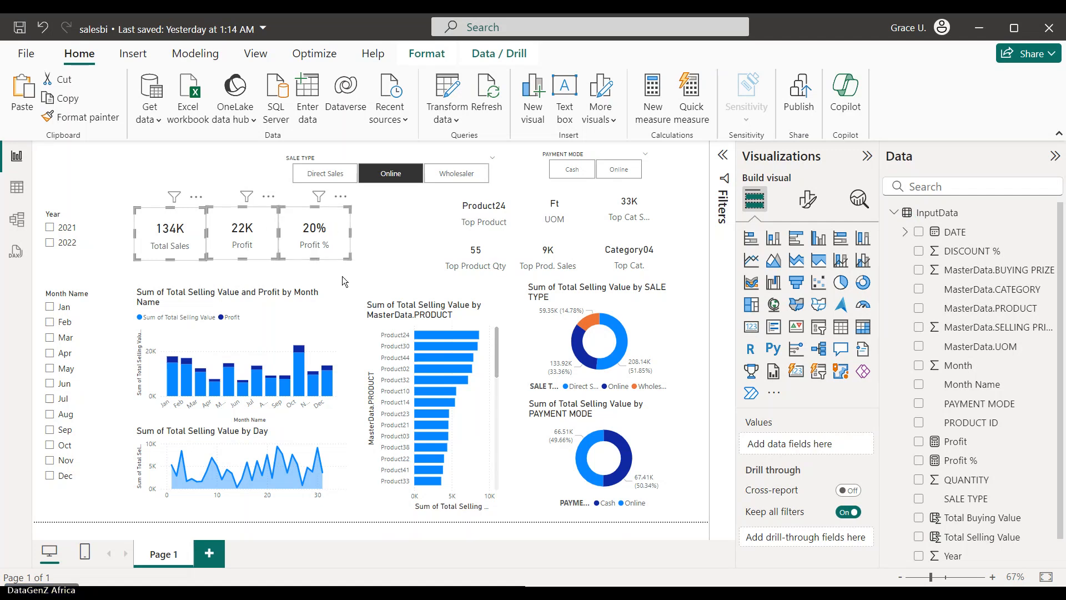
click(303, 287)
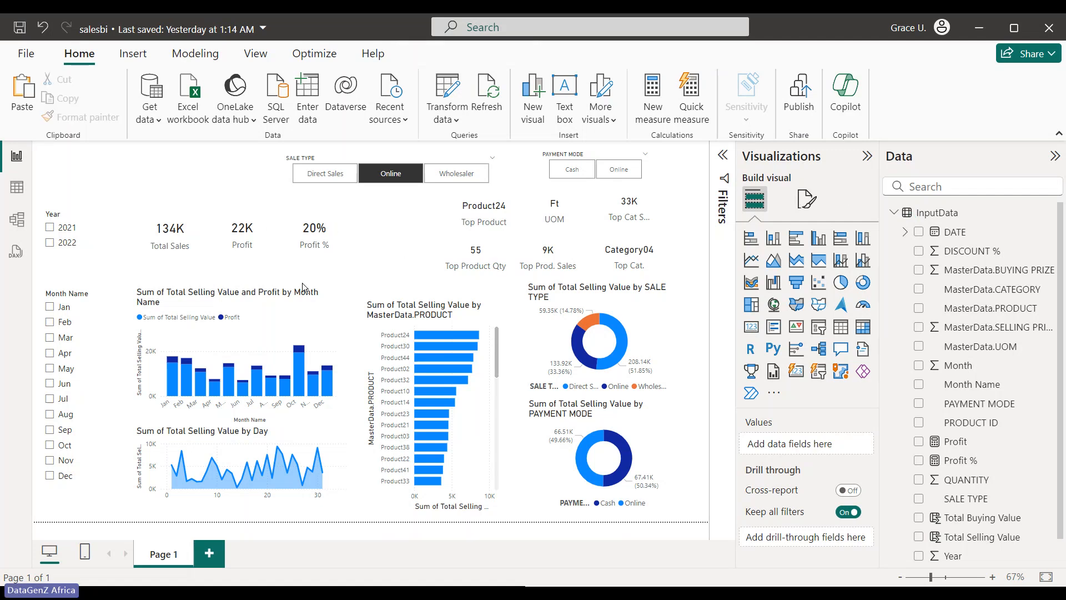
Try to format the monthly and daily sales charts together.
click(291, 325)
ctrl+click(286, 440)
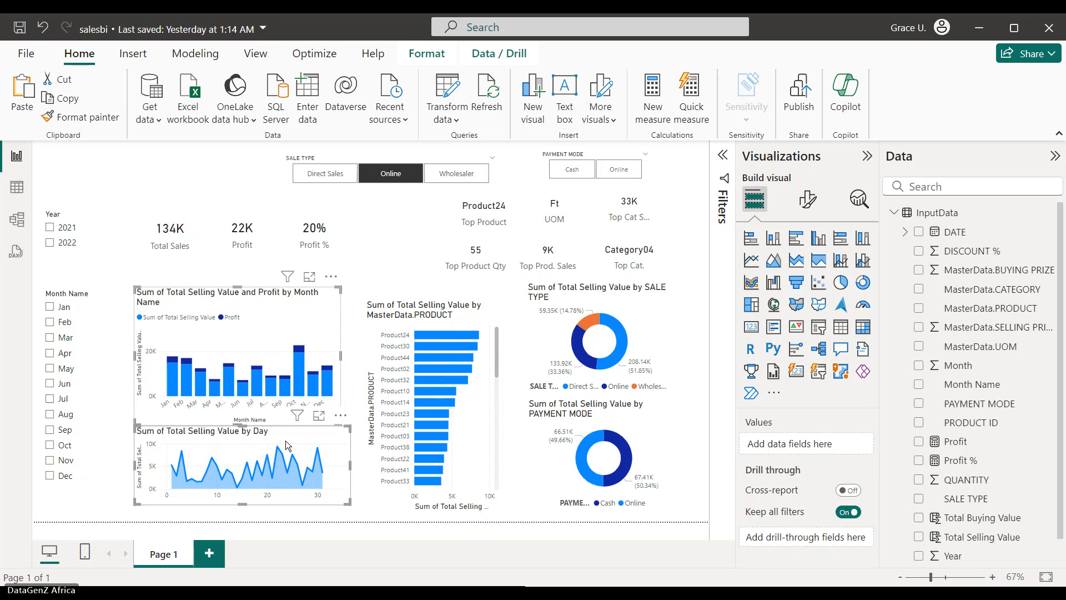
click(809, 200)
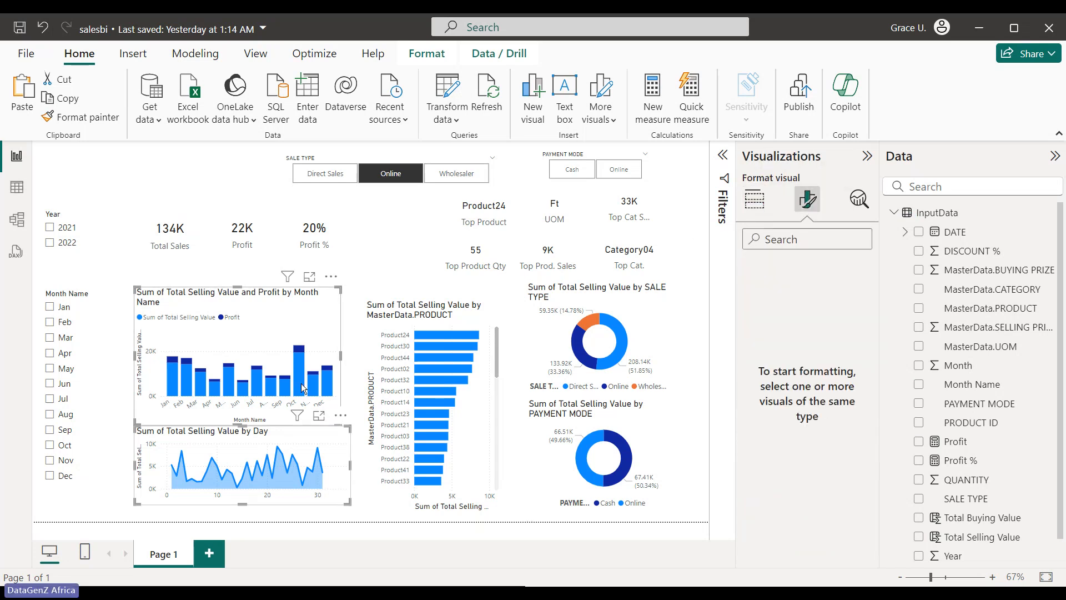
click(118, 333)
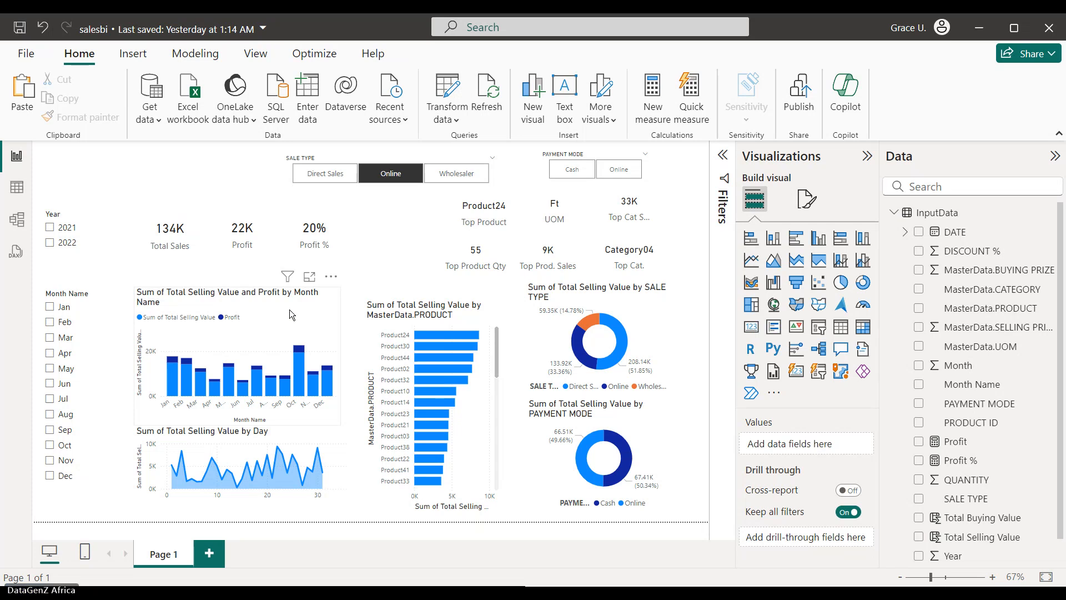
Turn off the title of the column chart showing Total Selling Value and Profit by Month Name.
click(289, 309)
click(808, 198)
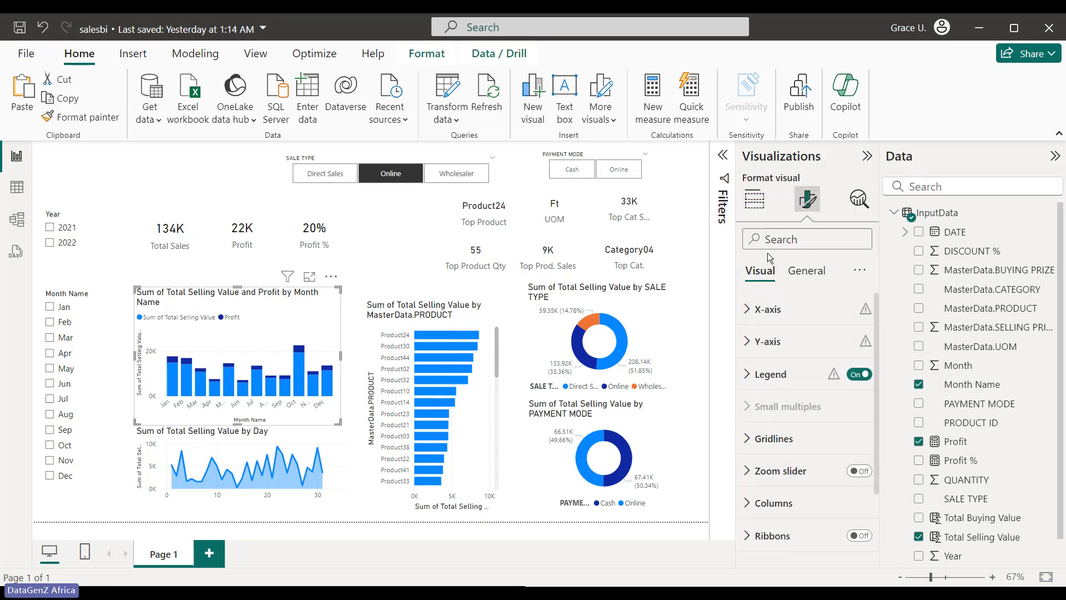
click(766, 201)
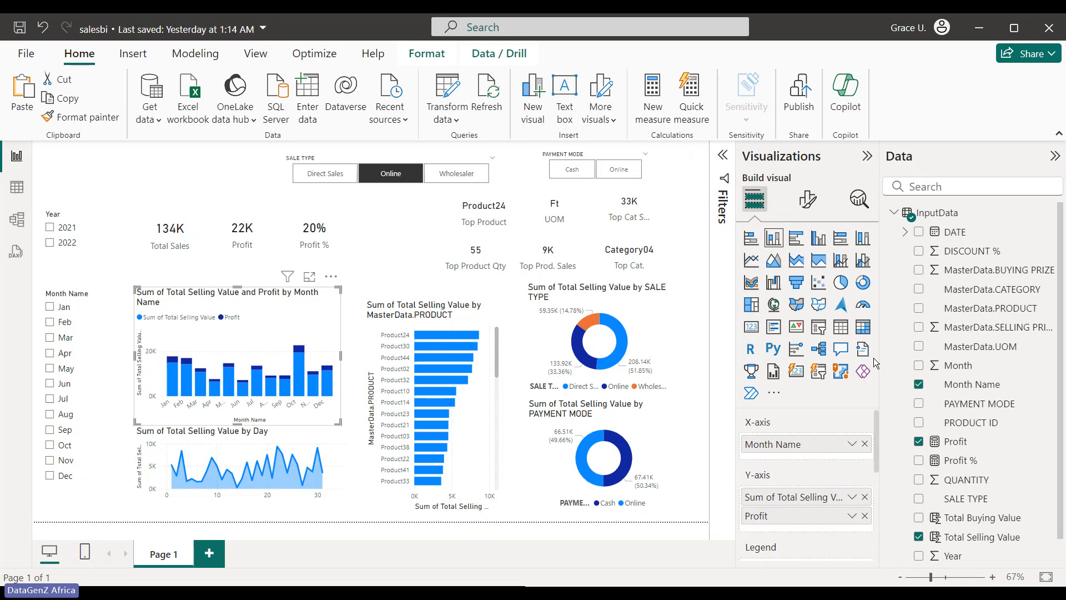
mouse_move(875, 432)
mouse_down()
mouse_move(887, 528)
mouse_move(877, 414)
mouse_up()
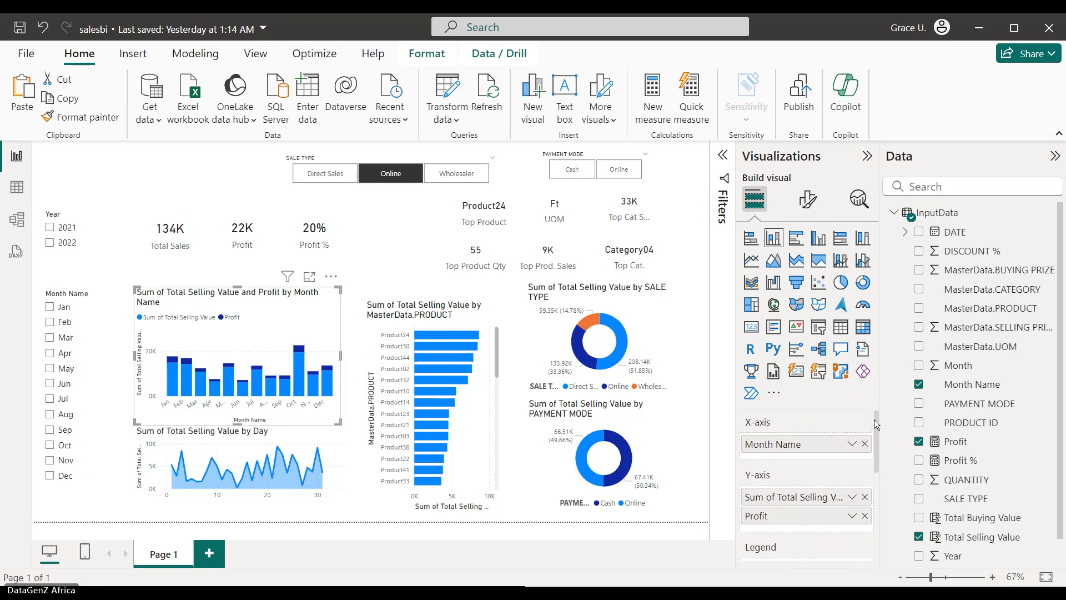
click(807, 199)
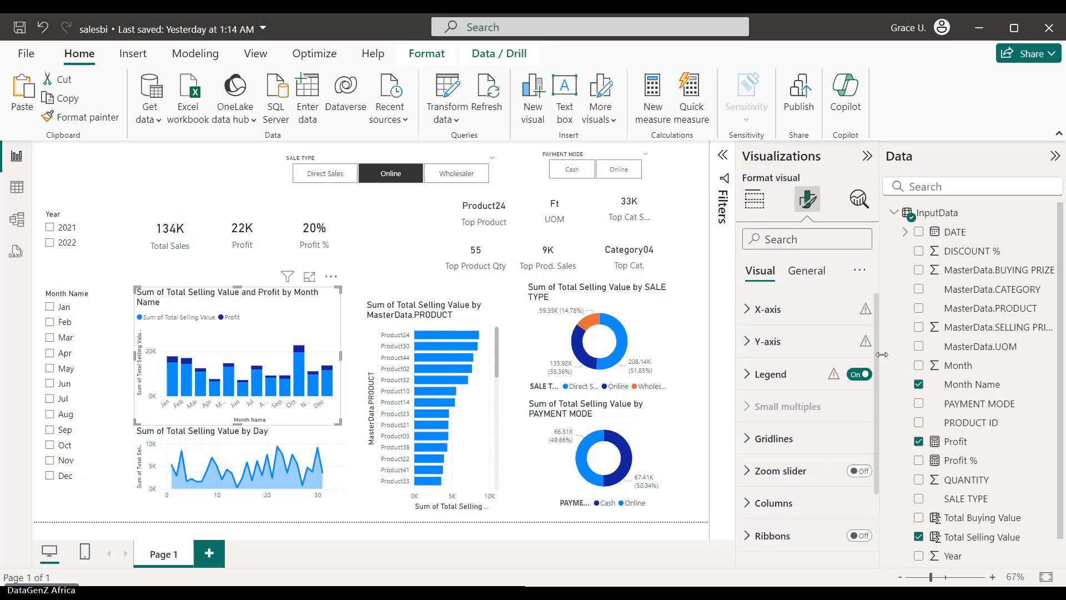
drag(877, 341, 877, 418)
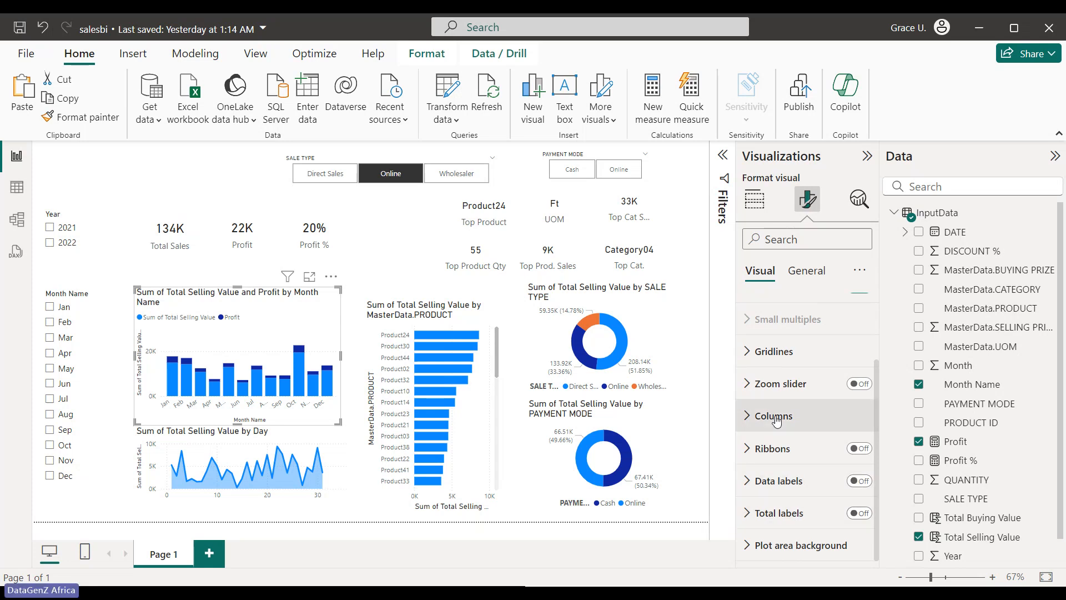
click(748, 417)
click(748, 418)
click(806, 271)
click(860, 341)
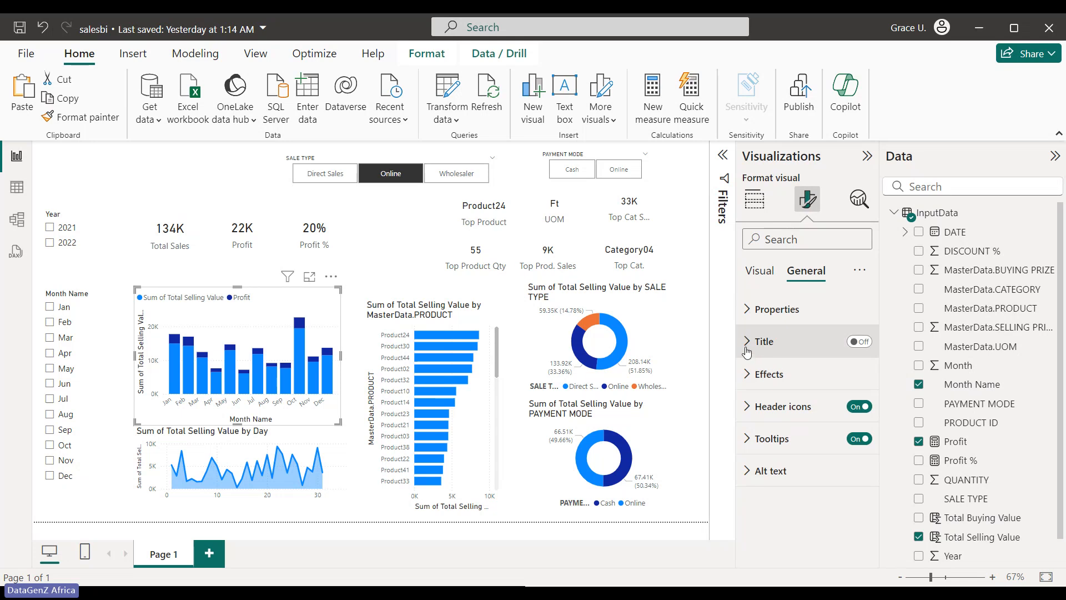
Examine the monthly chart's general formatting options, including size properties, header icons, and tooltip text and background.
click(748, 309)
click(749, 309)
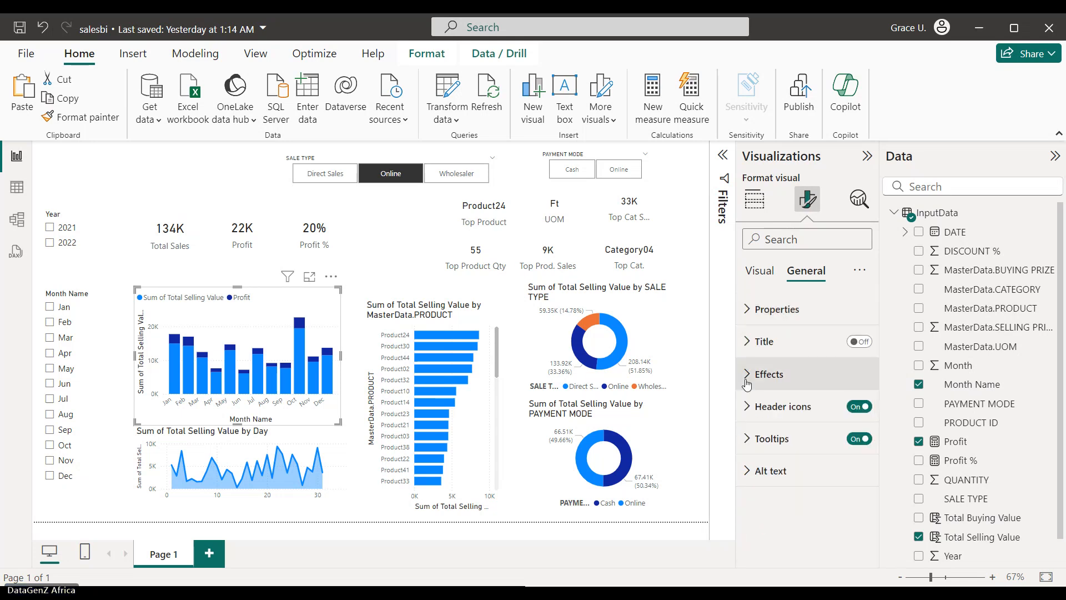
click(747, 409)
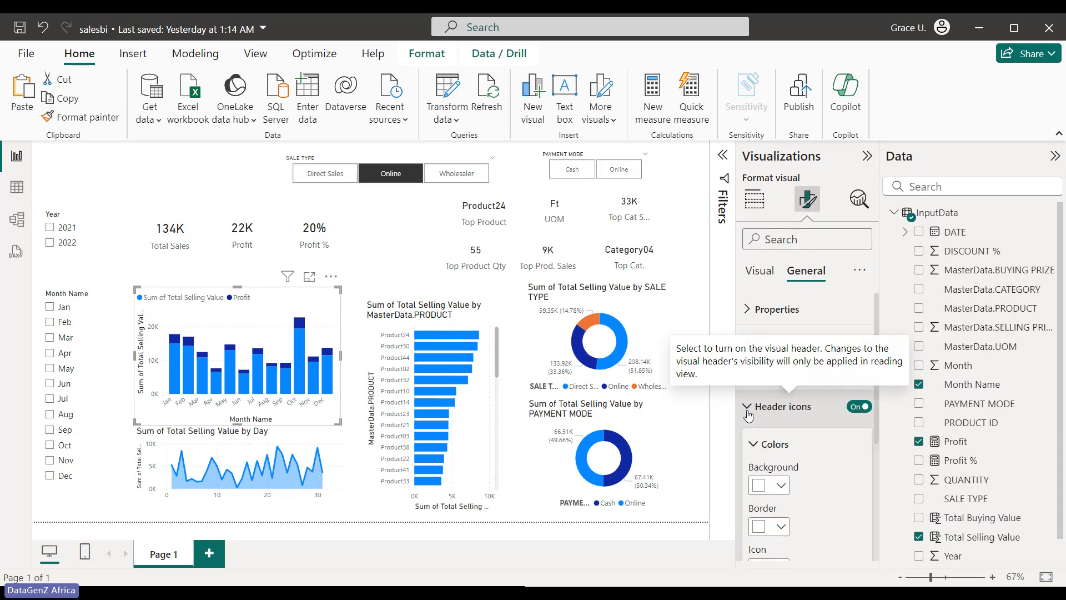
click(747, 414)
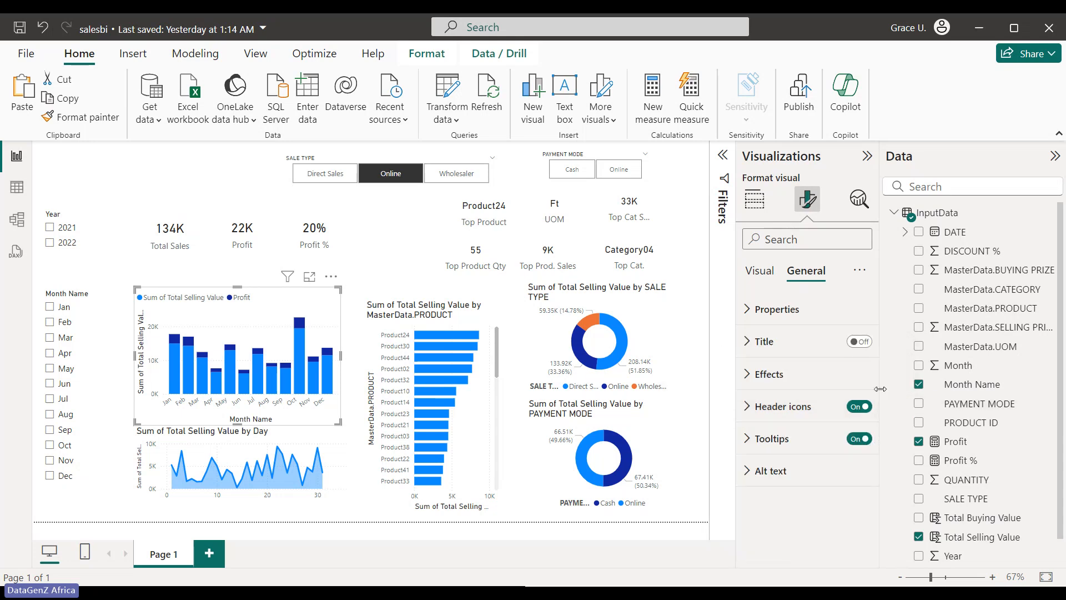
click(747, 439)
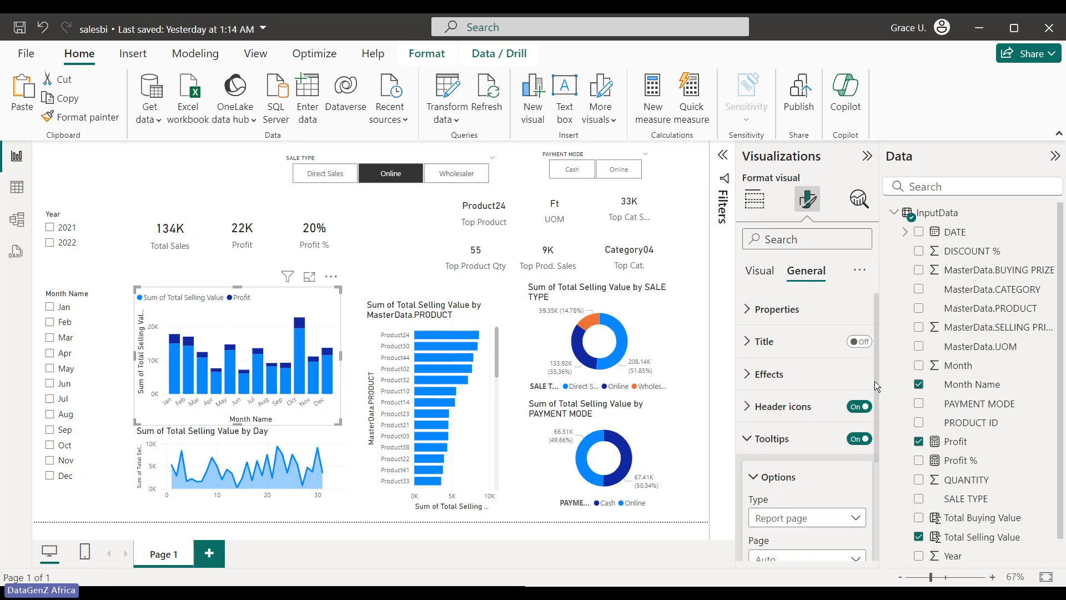
drag(874, 381, 878, 498)
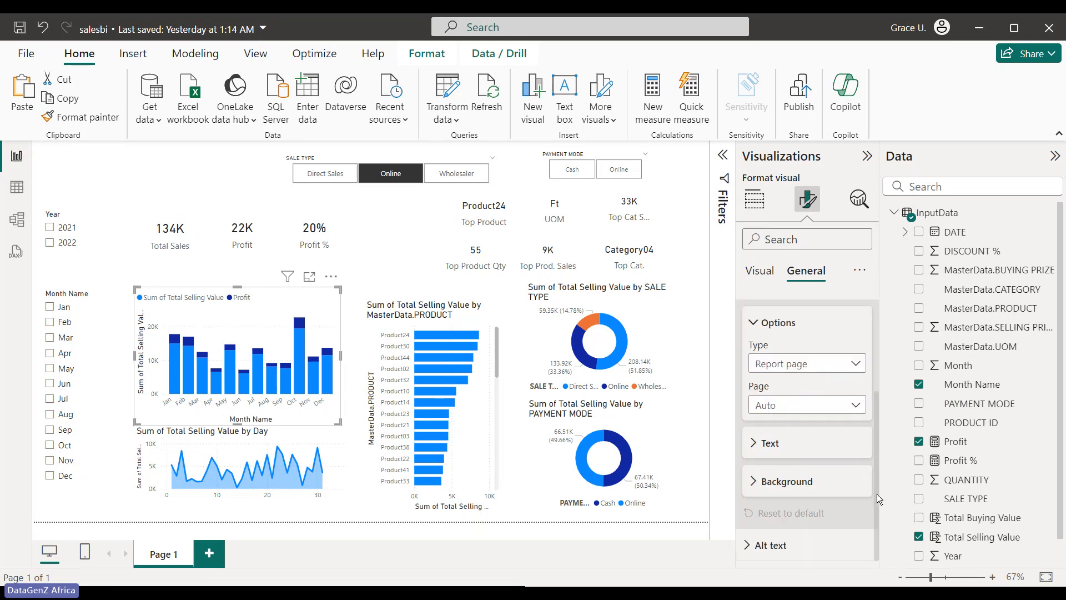
click(752, 443)
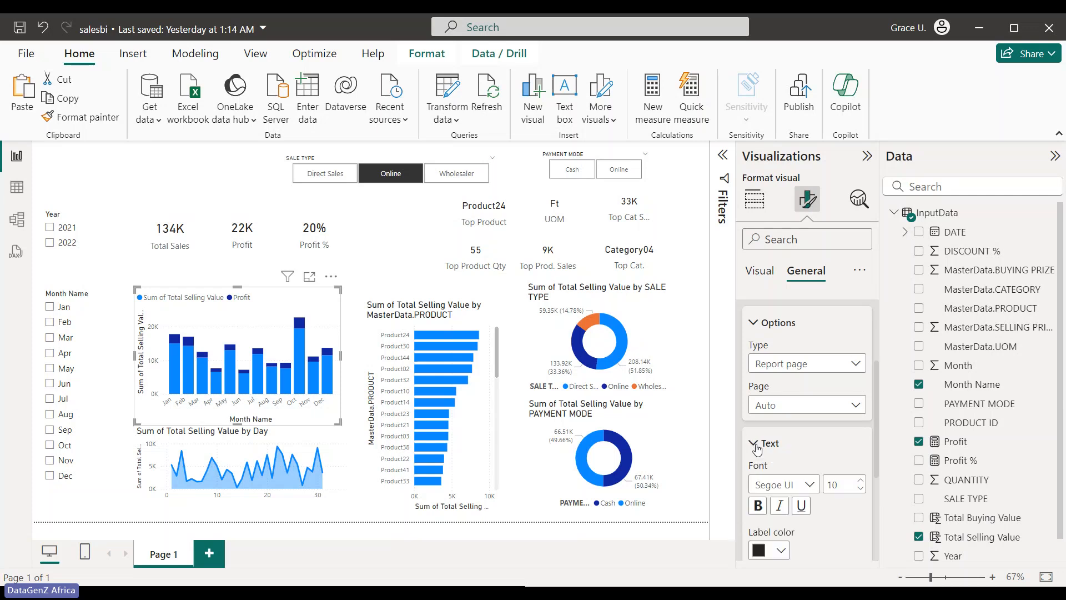
drag(881, 439, 878, 505)
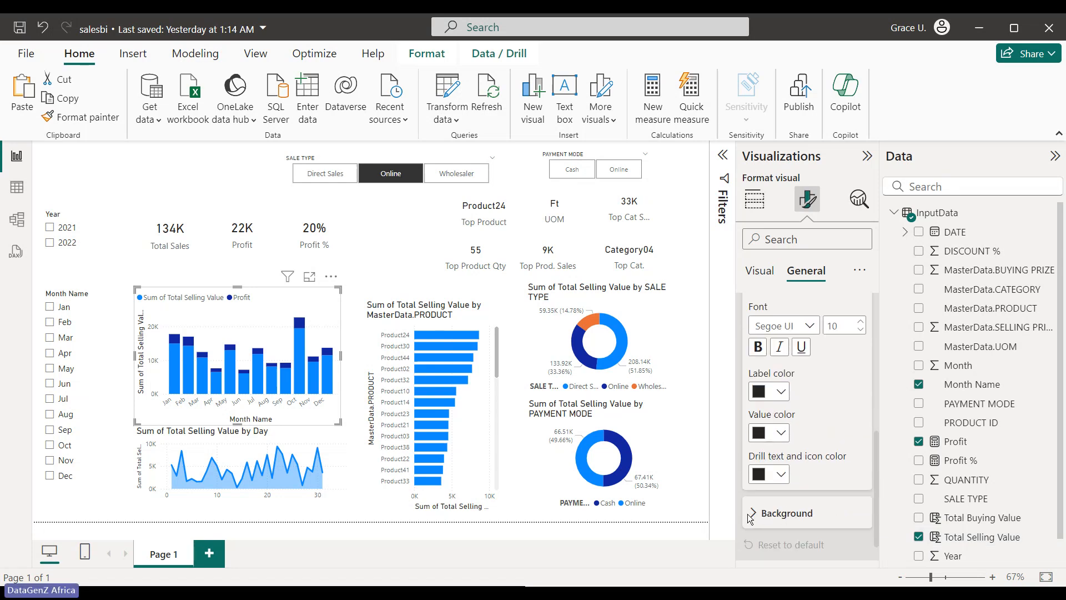
click(756, 514)
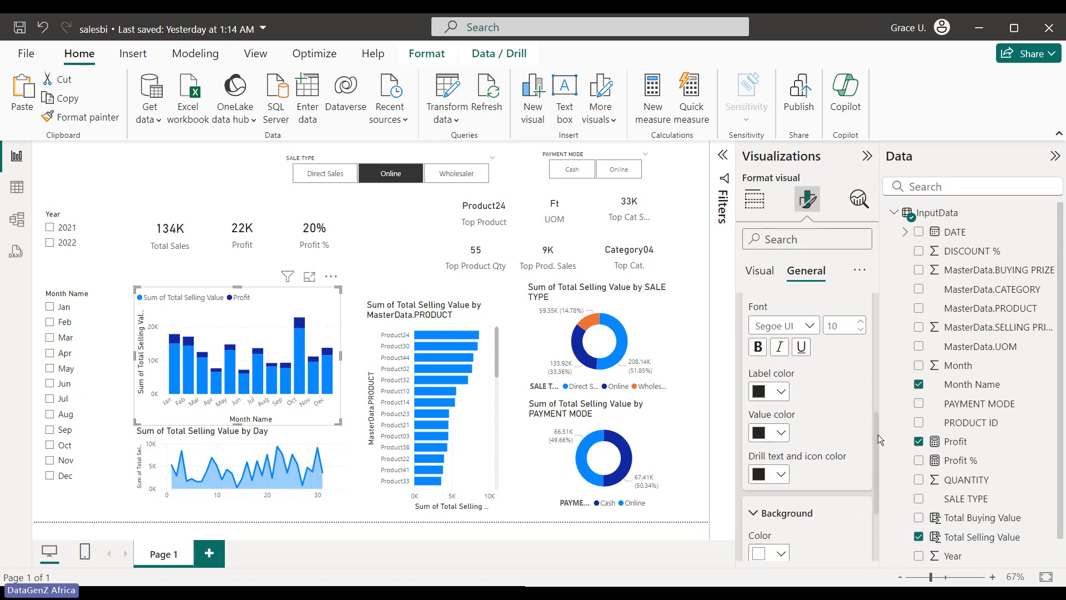
drag(878, 434, 873, 253)
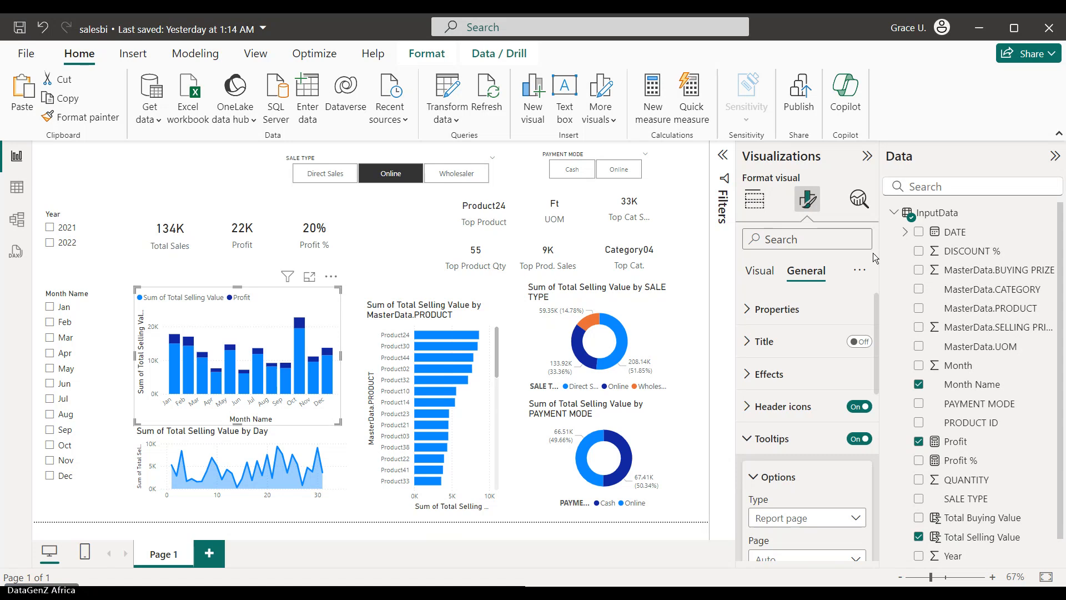
click(745, 310)
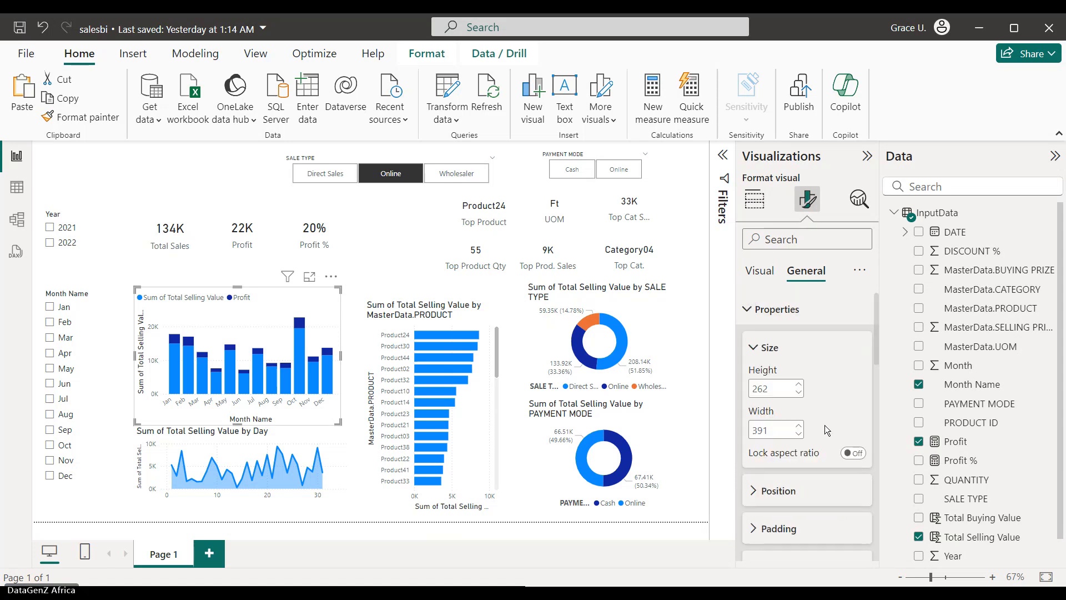
Examine the monthly chart's X-axis value and title settings, switching the axis values off and back on.
click(761, 271)
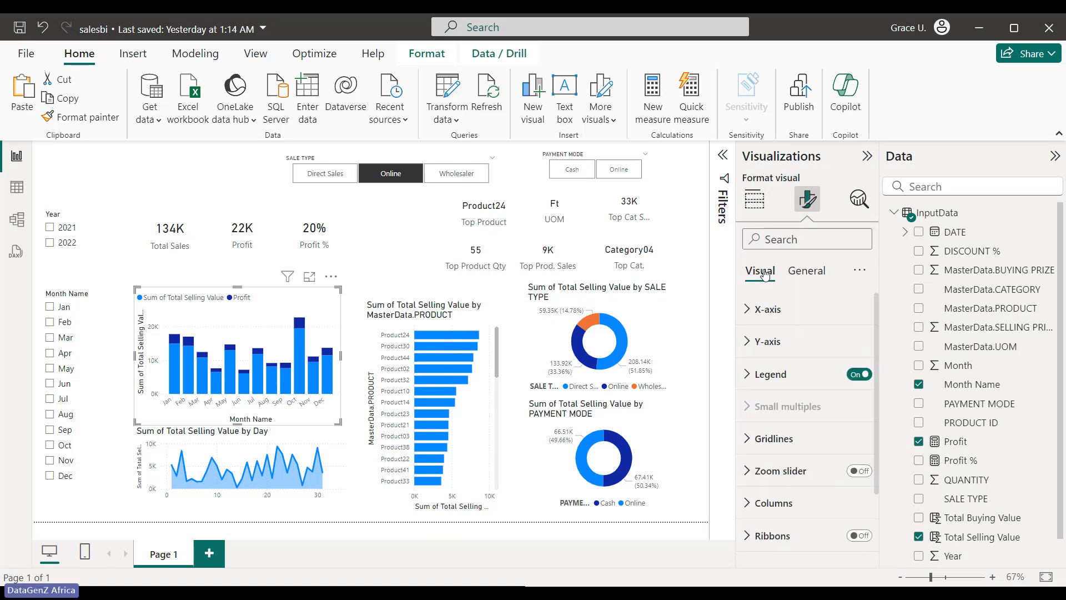
click(747, 310)
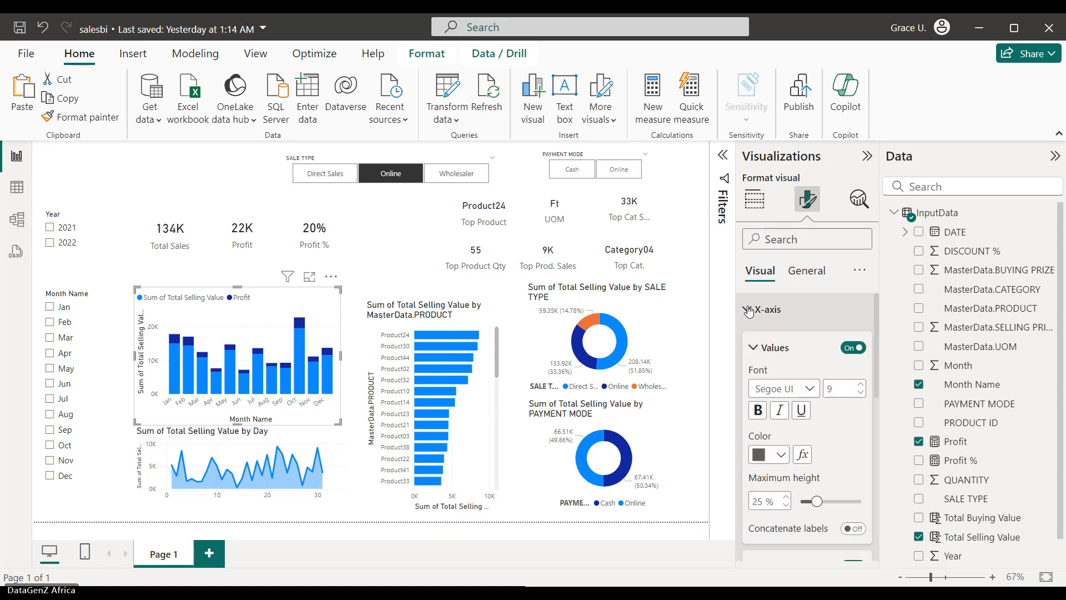
click(855, 348)
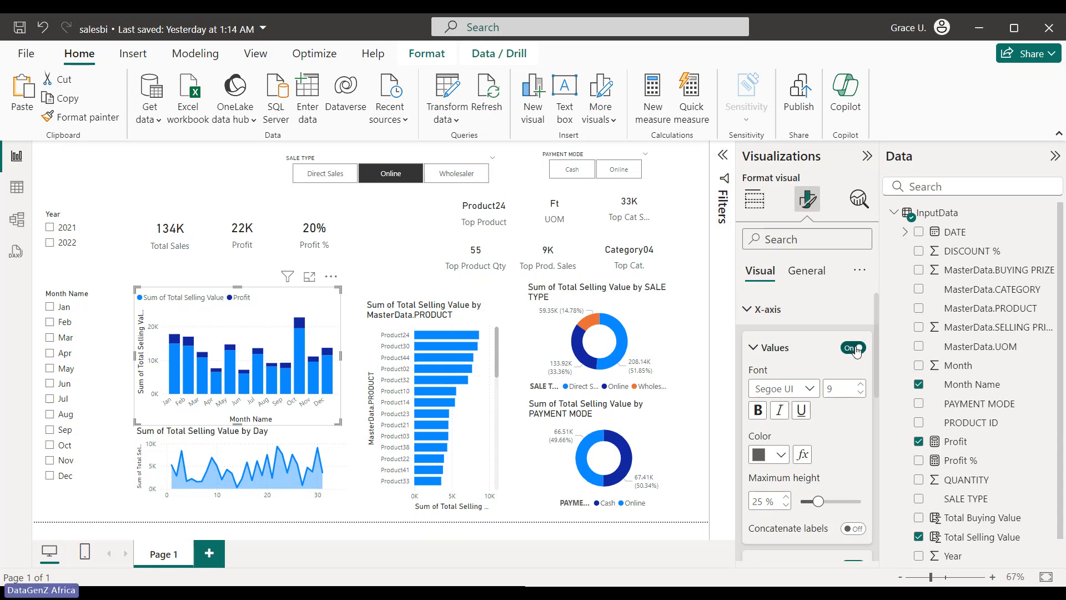
click(855, 349)
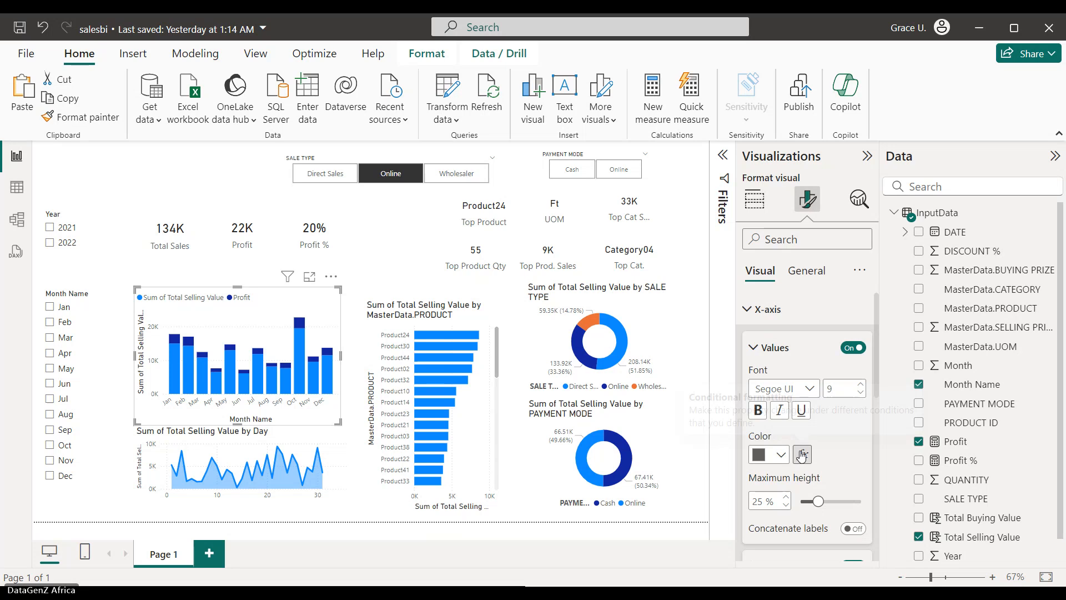
click(755, 346)
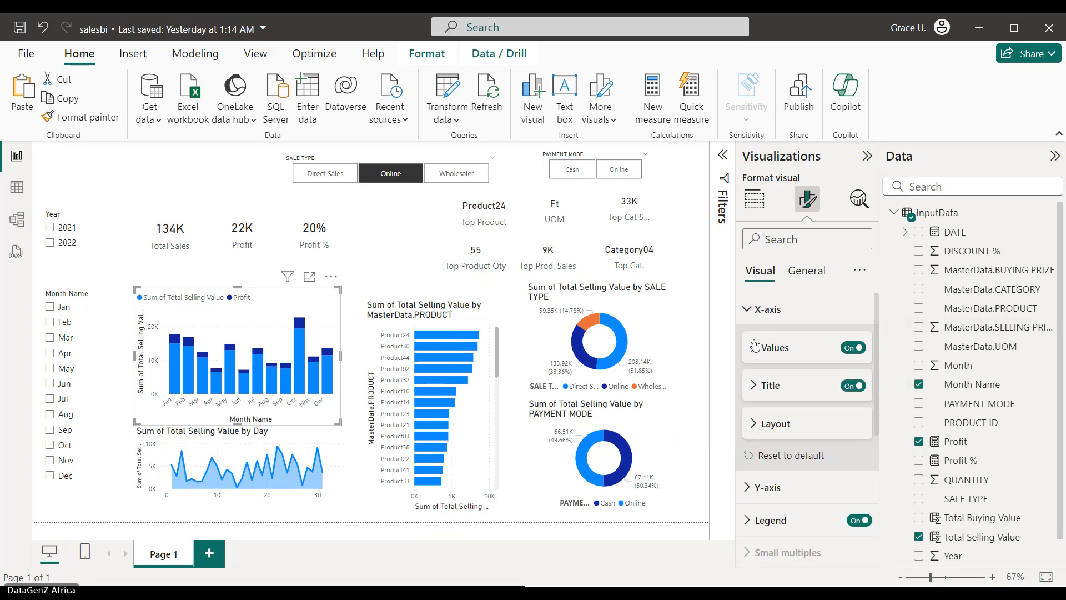
click(756, 386)
click(754, 388)
Examine the monthly chart's column, plot area background and horizontal gridline formatting options.
drag(873, 358, 882, 484)
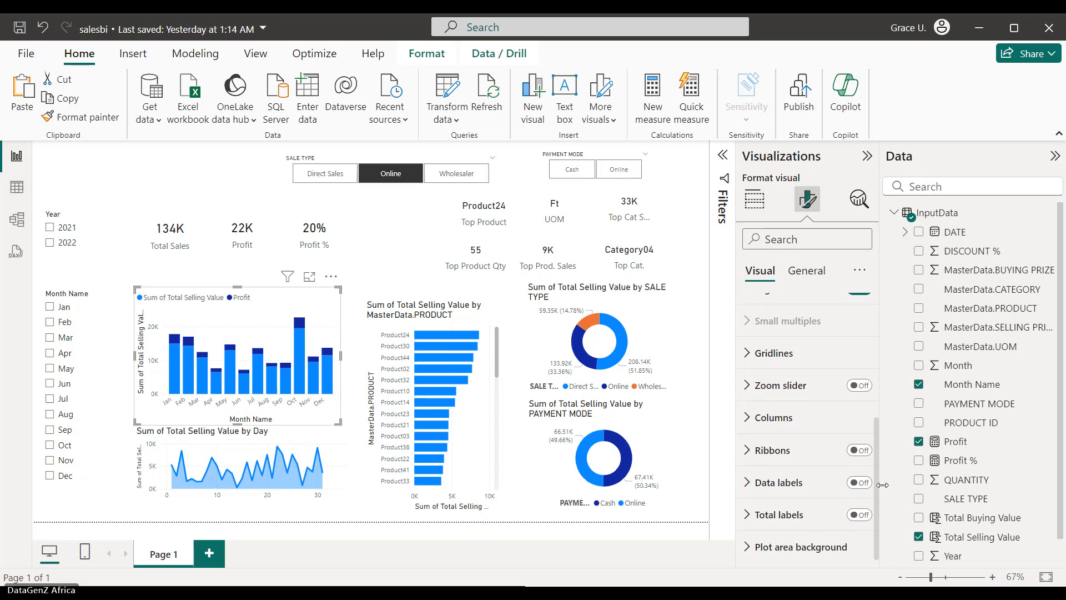
click(750, 421)
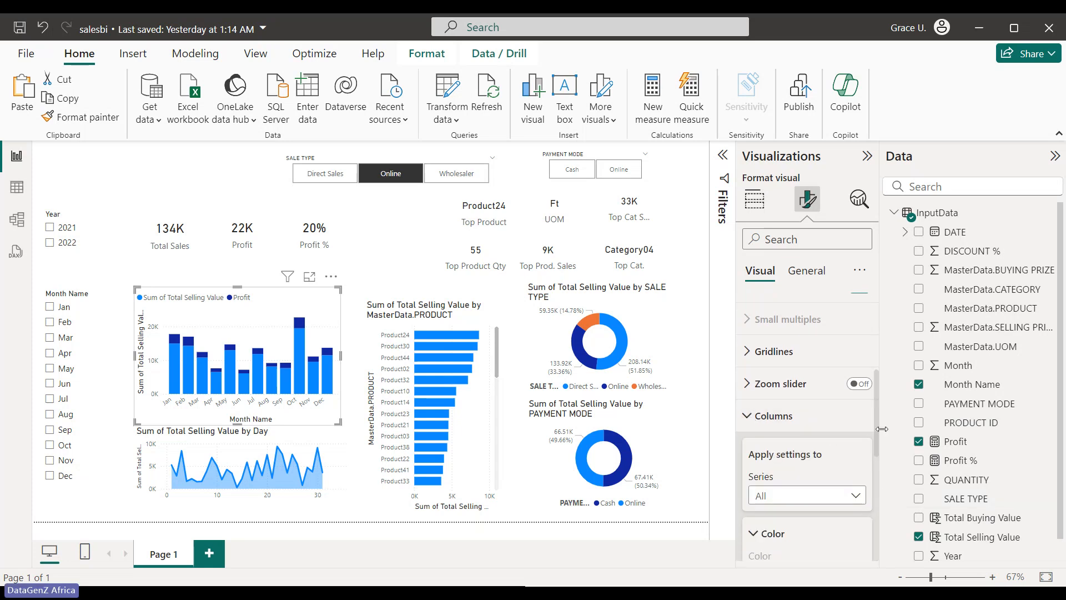
drag(875, 420, 874, 531)
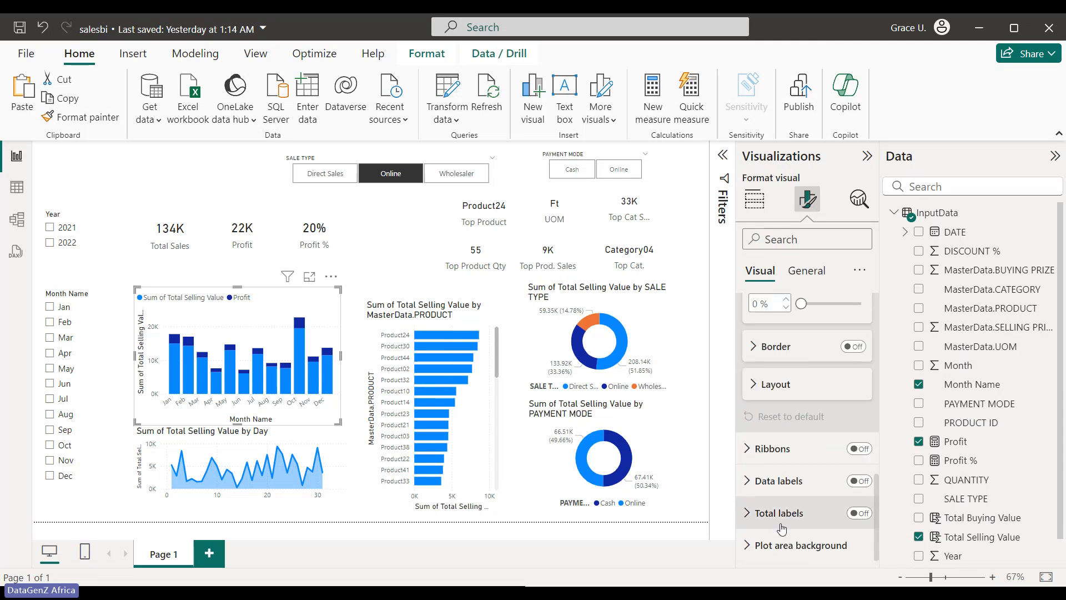
click(750, 544)
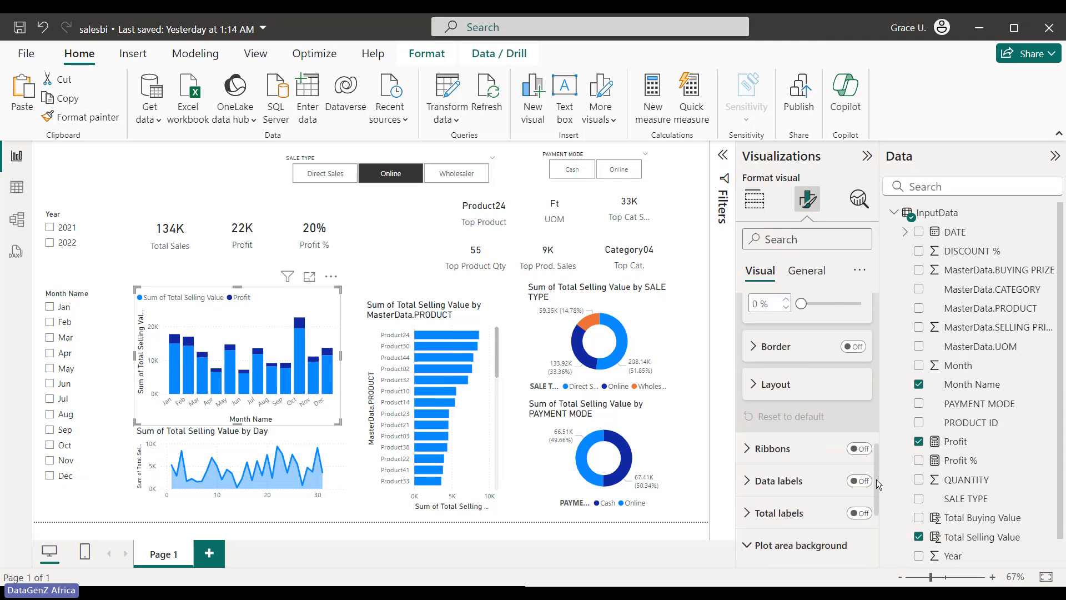
drag(876, 478, 870, 361)
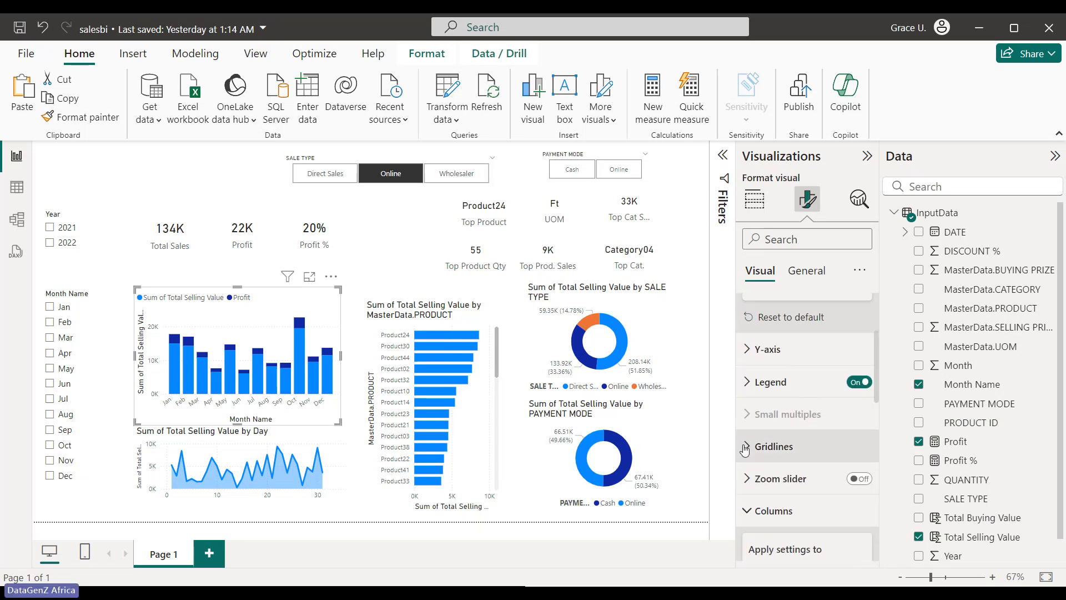
click(773, 446)
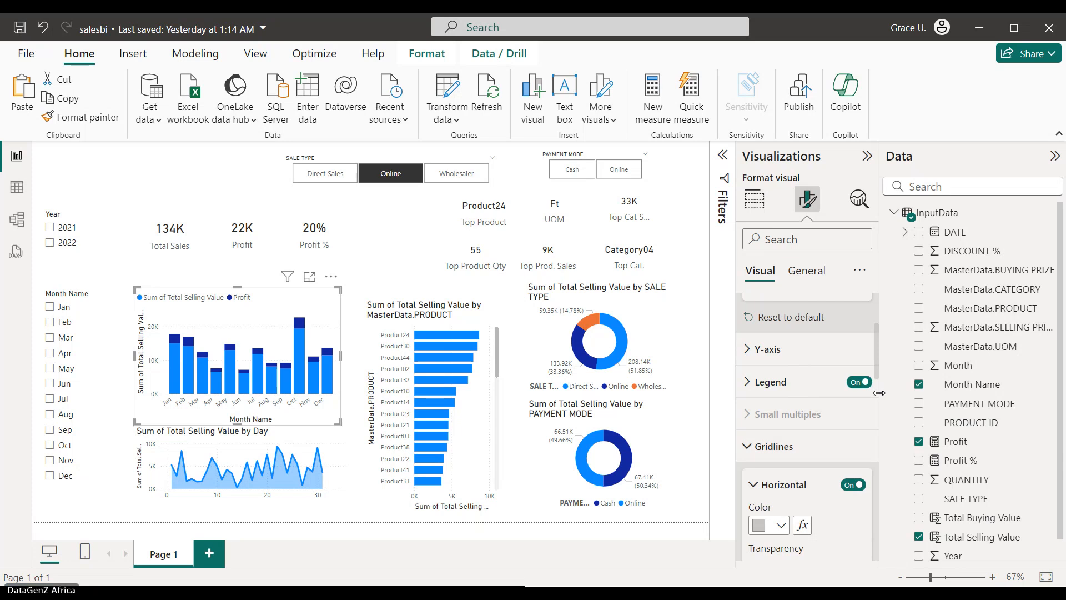
drag(877, 361, 888, 407)
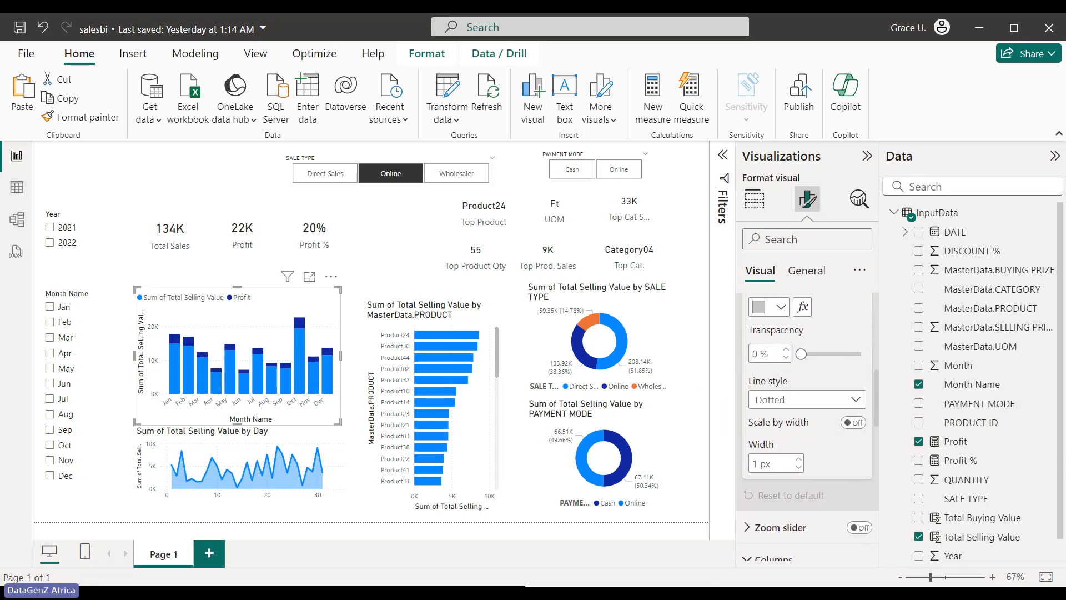
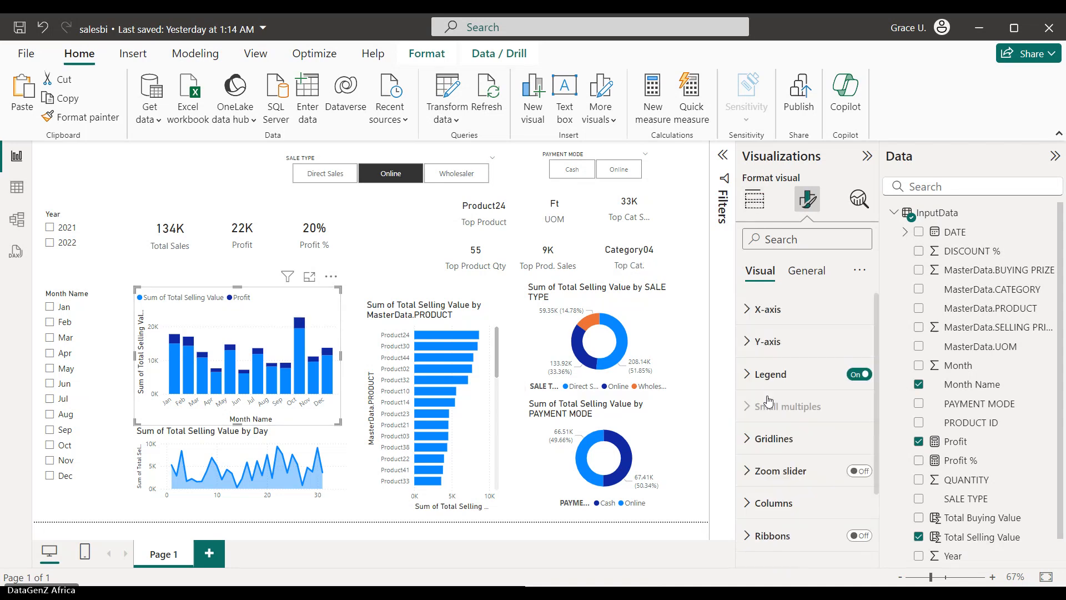
Turn off the titles of the daily sales area chart and the product sales bar chart.
click(805, 272)
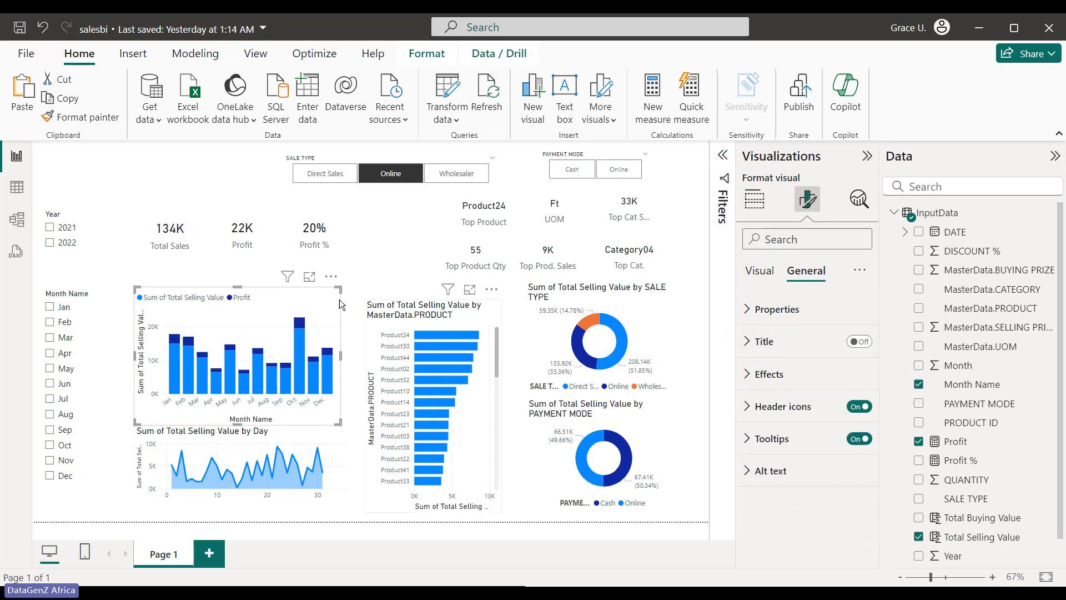
click(272, 460)
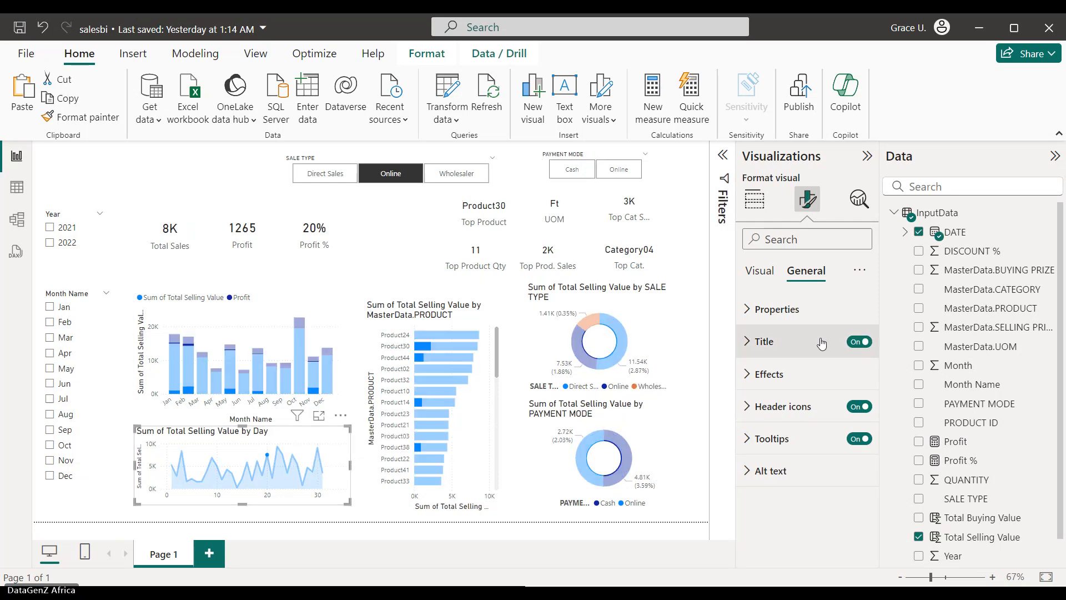
click(859, 342)
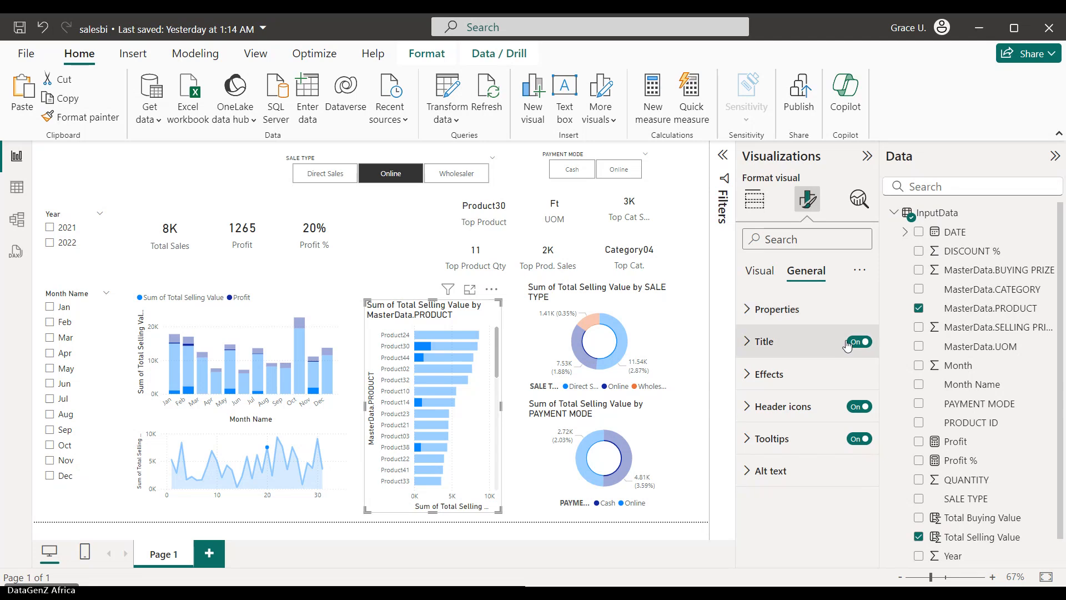
click(789, 342)
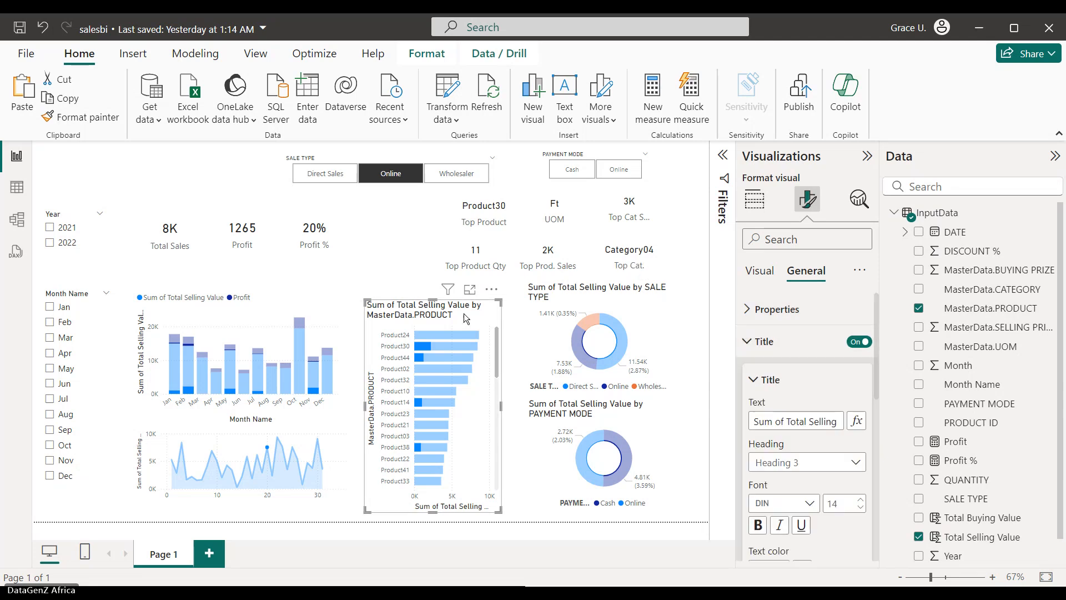
click(858, 341)
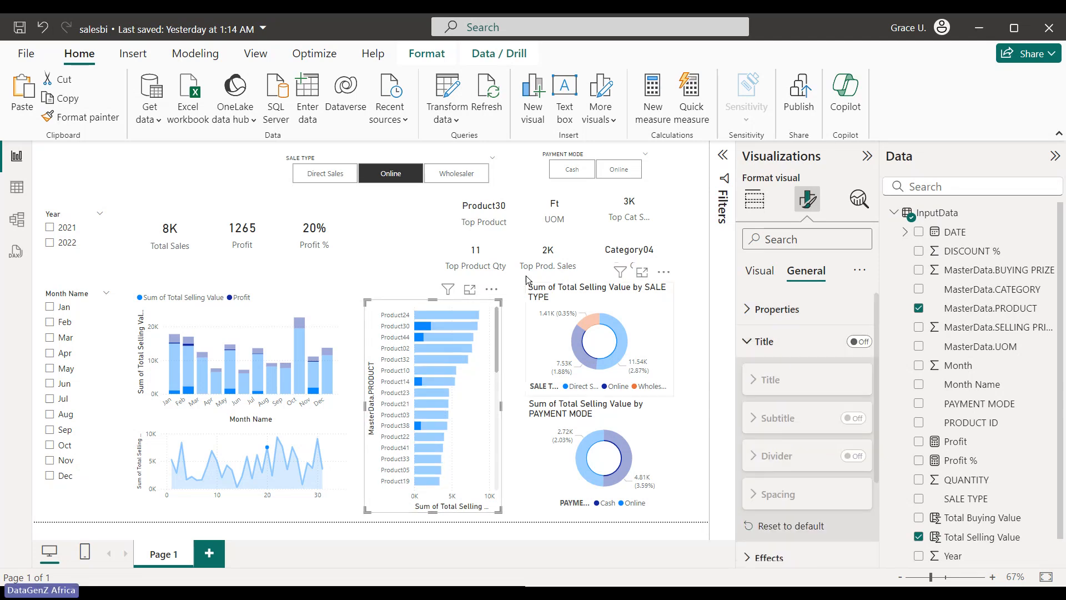
Turn off the titles of the sale type and payment mode donut charts.
click(486, 253)
click(574, 318)
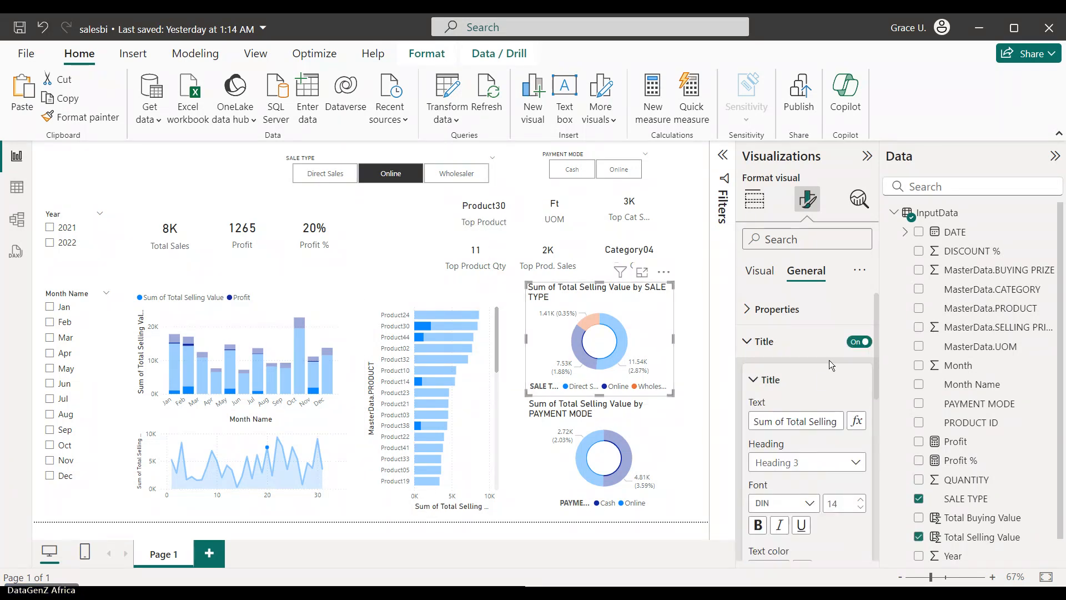
click(859, 342)
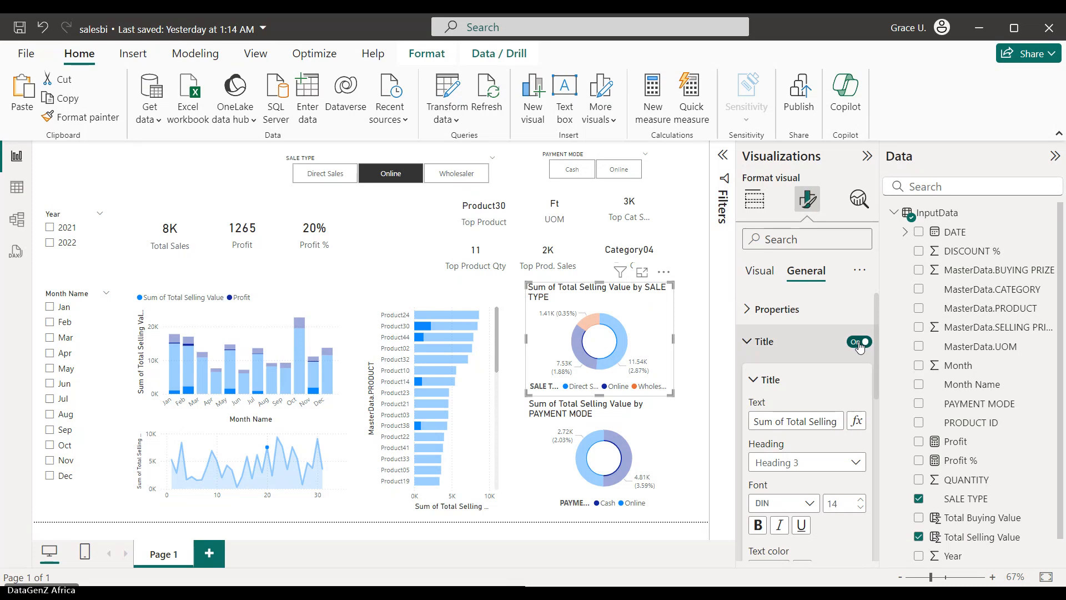
click(654, 429)
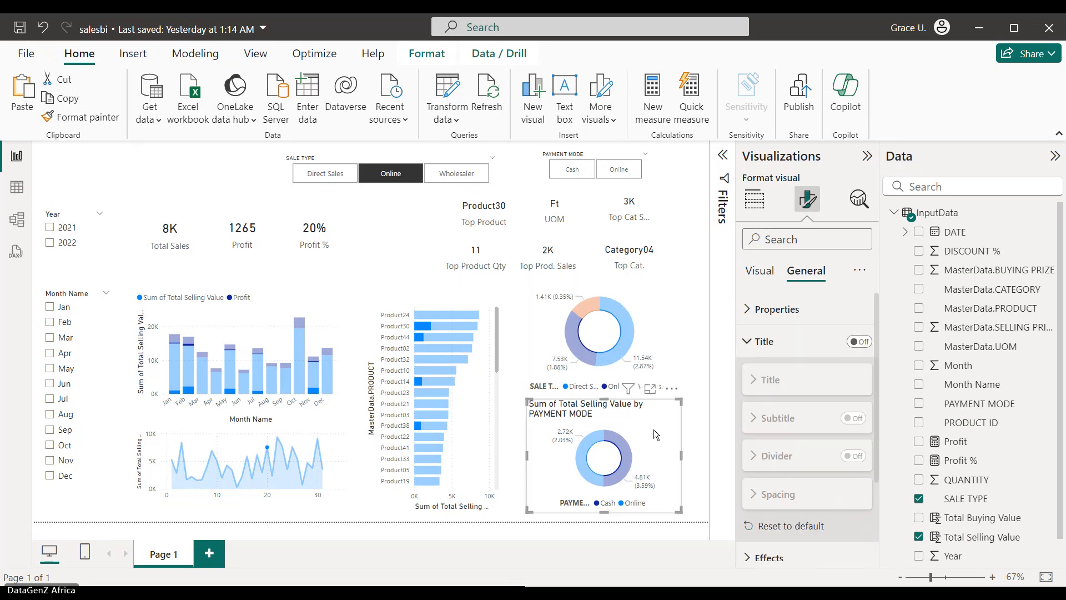
click(858, 343)
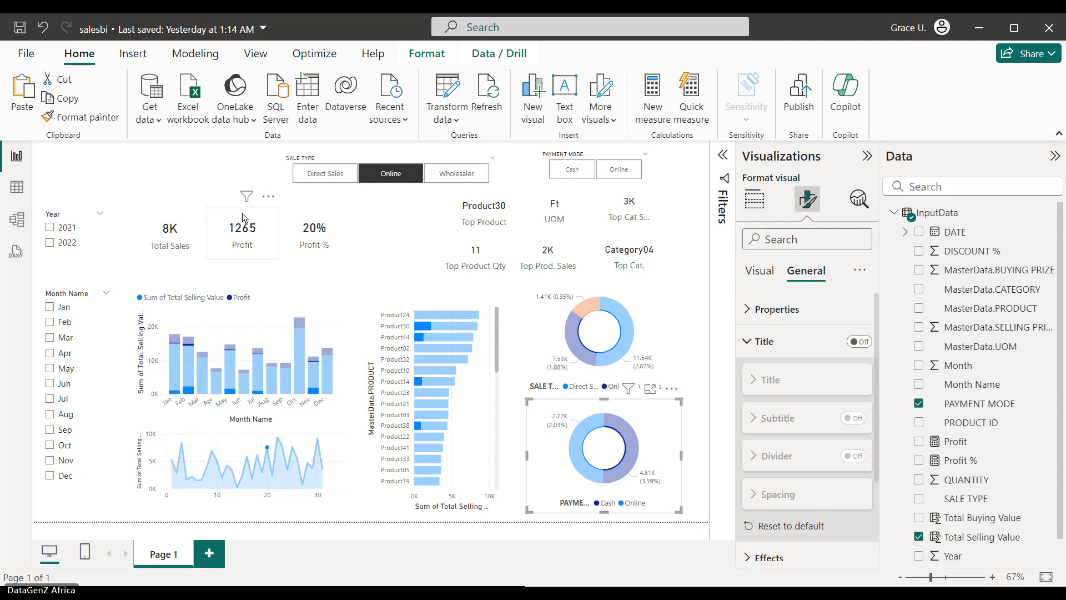
Turn off the category labels on all nine KPI cards together, from Total Sales through Top Cat.
click(176, 224)
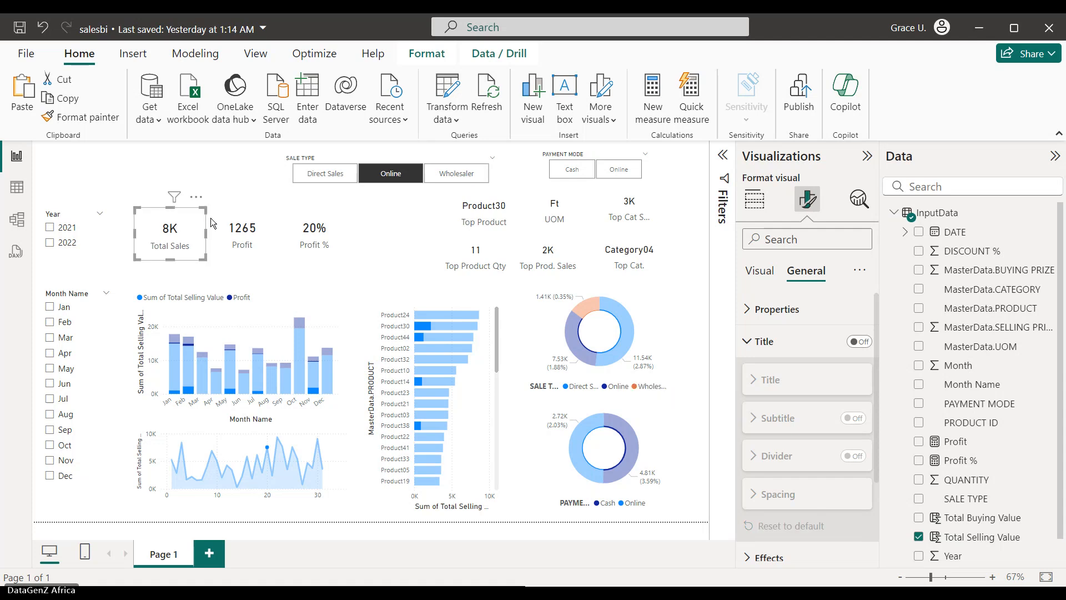
ctrl+click(249, 233)
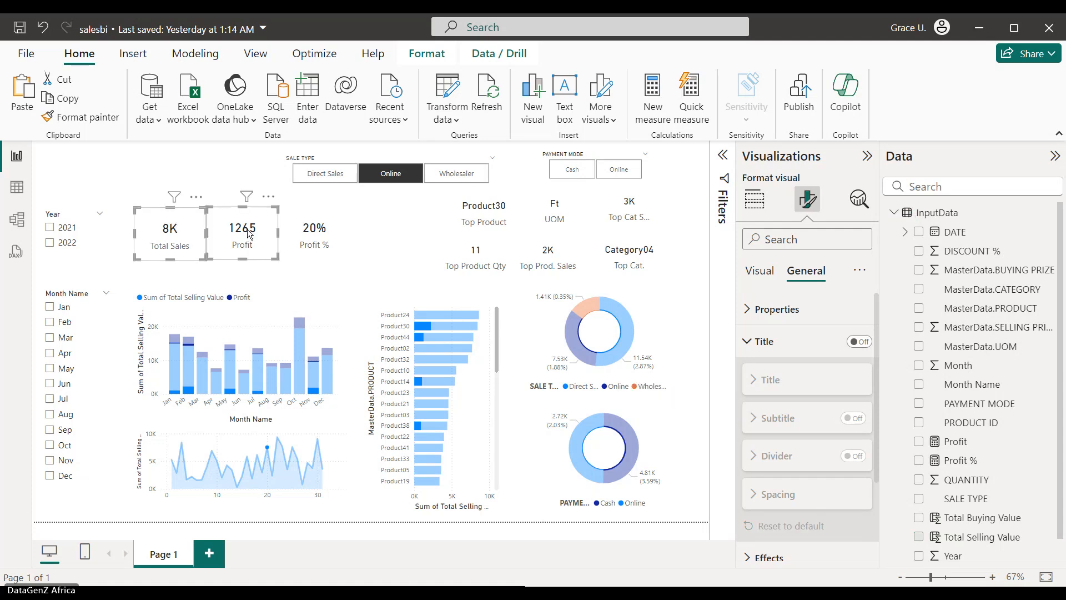
ctrl+click(329, 216)
ctrl+click(457, 223)
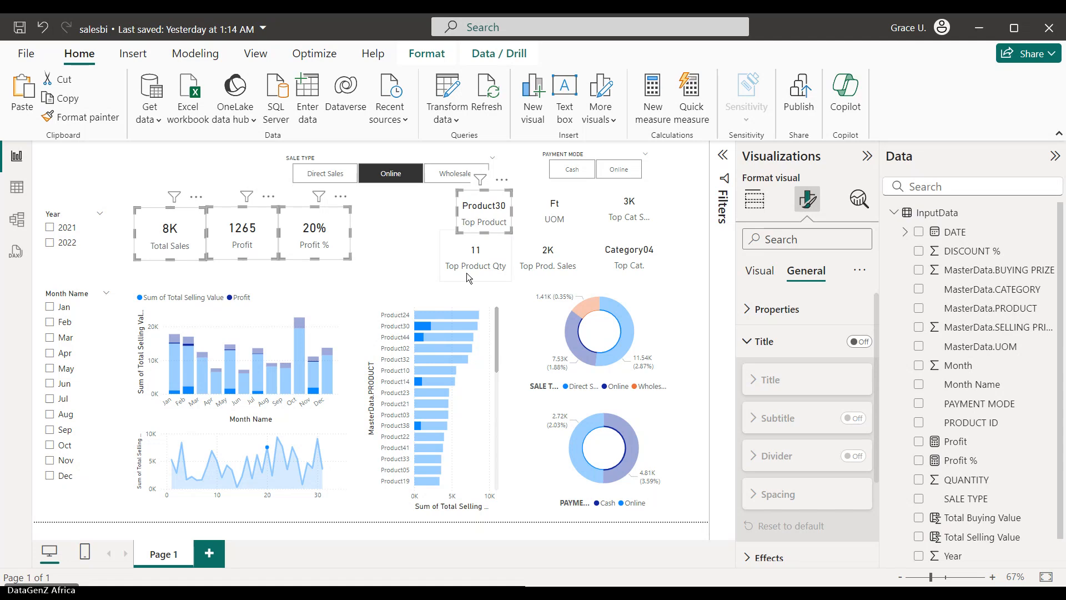
ctrl+click(469, 278)
ctrl+click(533, 269)
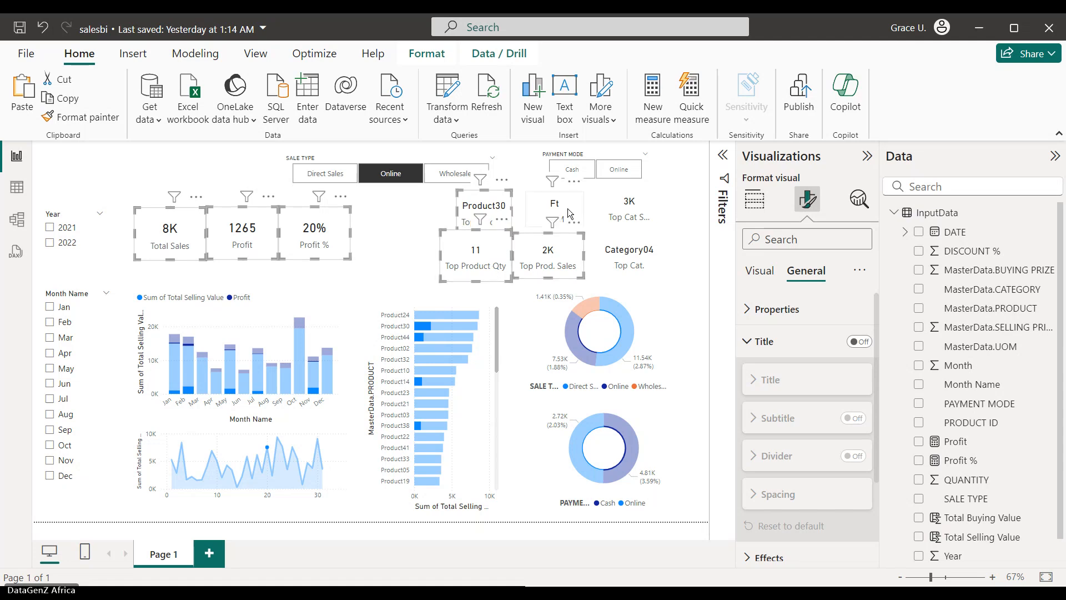
ctrl+click(567, 213)
ctrl+click(638, 209)
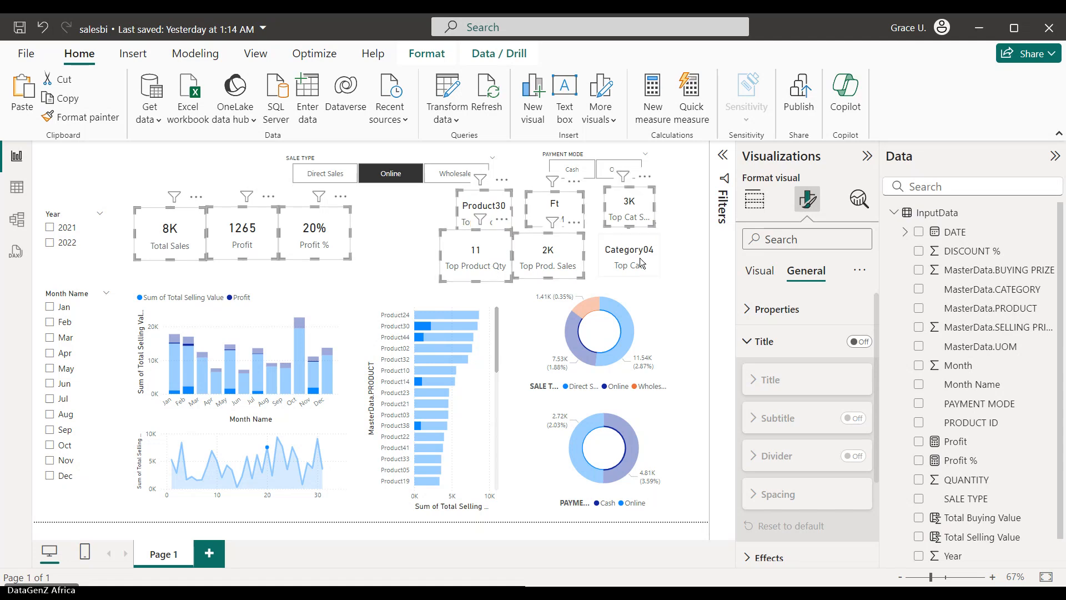
ctrl+click(642, 264)
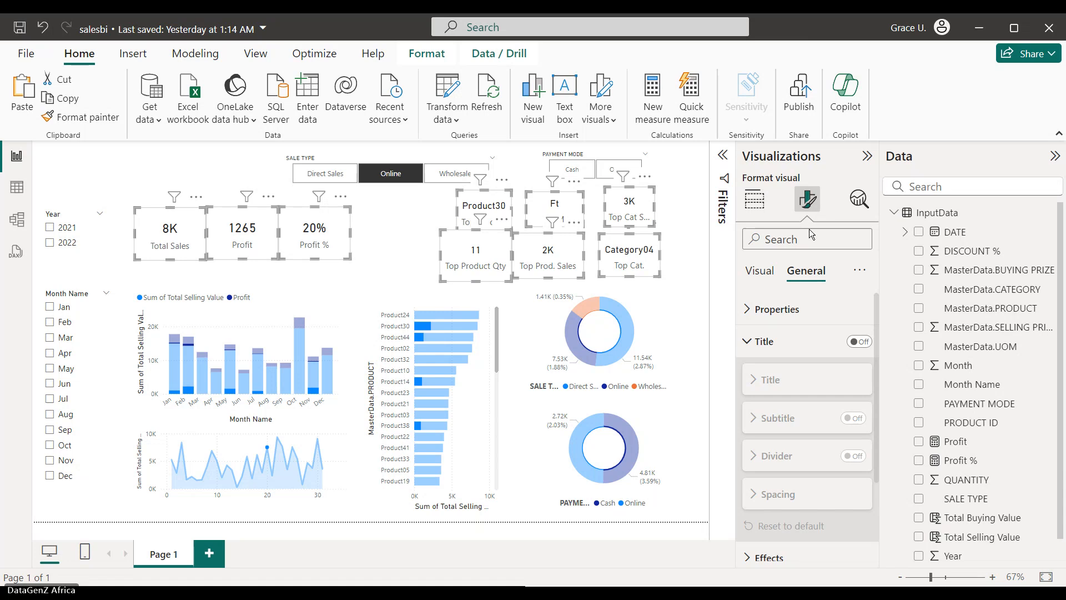
click(755, 200)
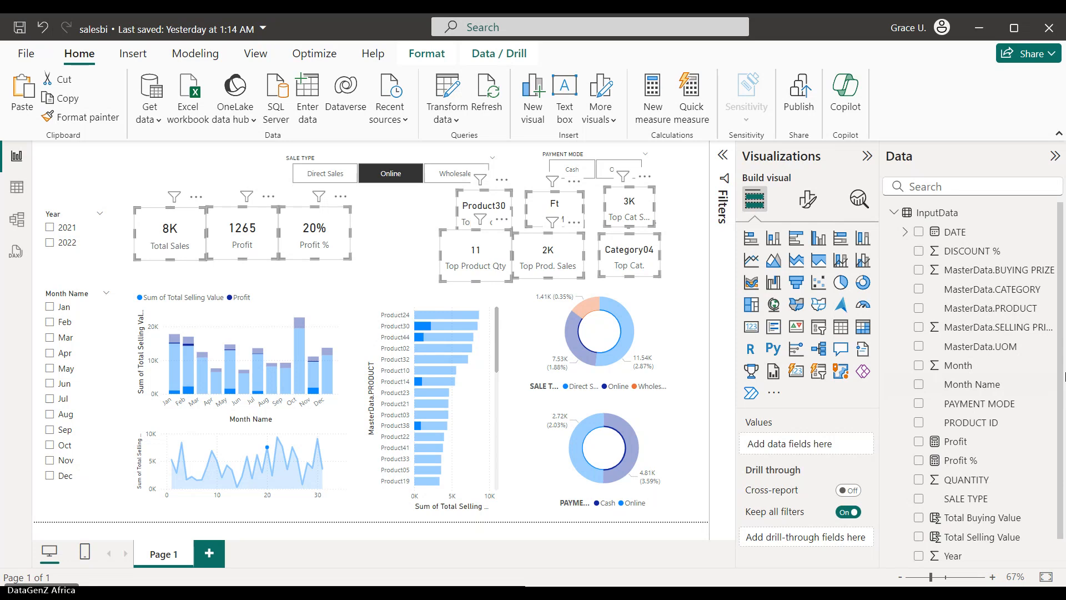
scroll(1061, 381, down, 1)
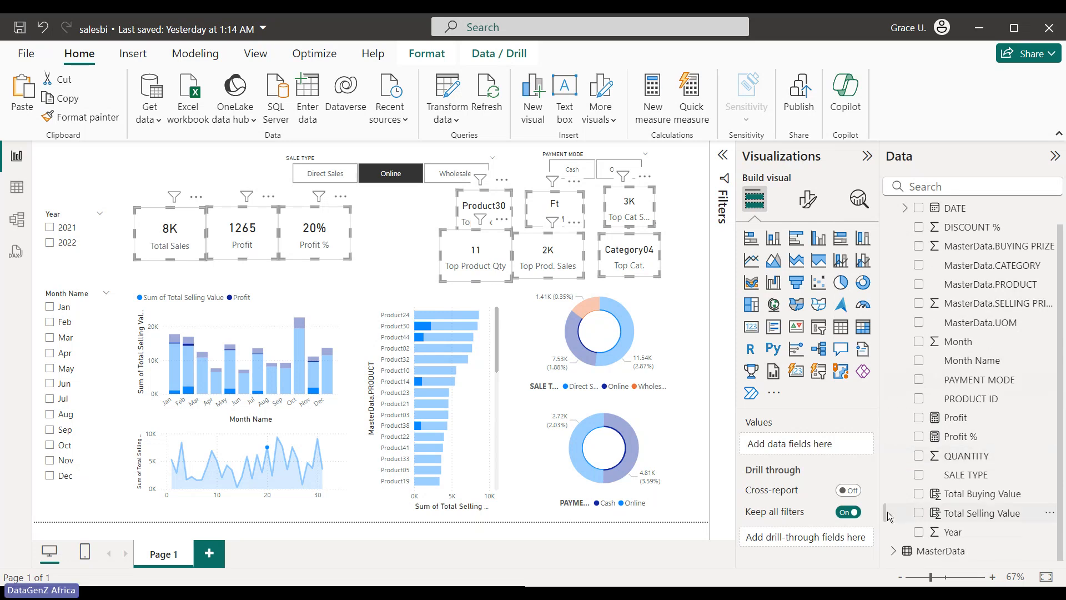
click(806, 199)
click(751, 313)
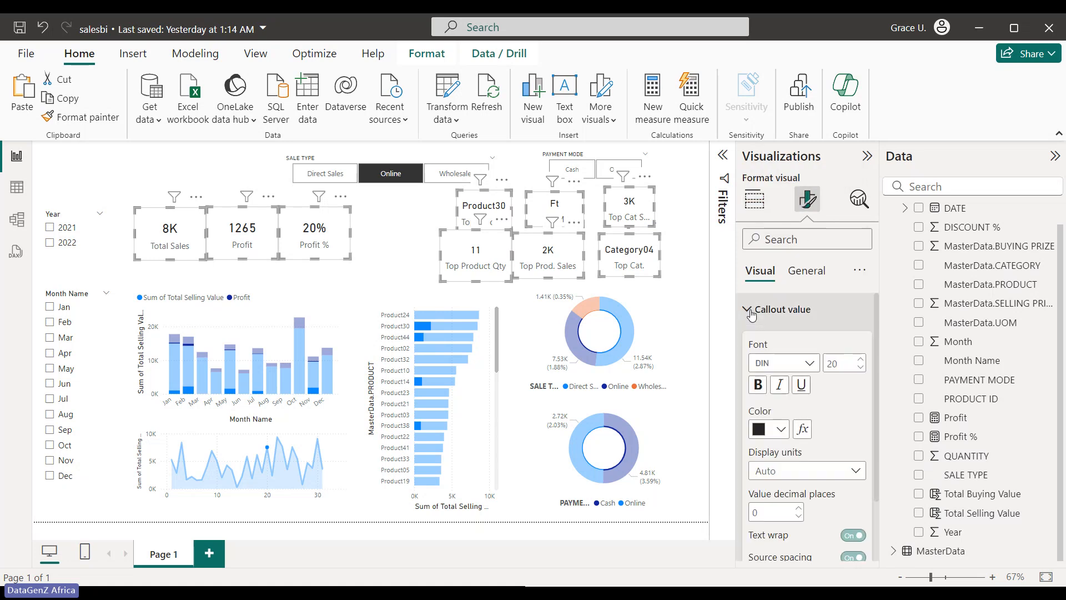
scroll(877, 383, down, 2)
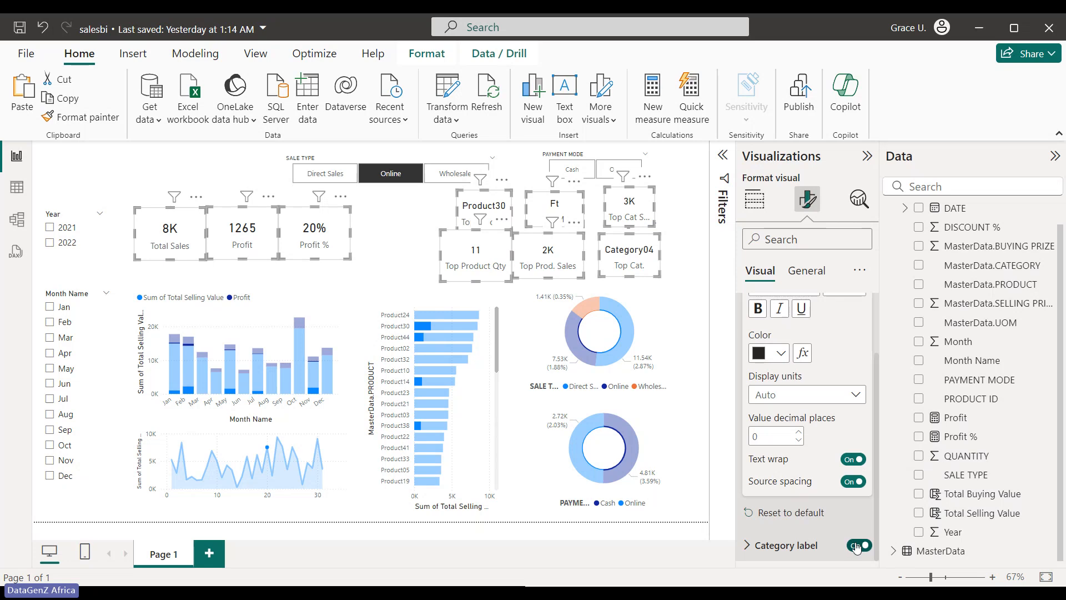
click(856, 546)
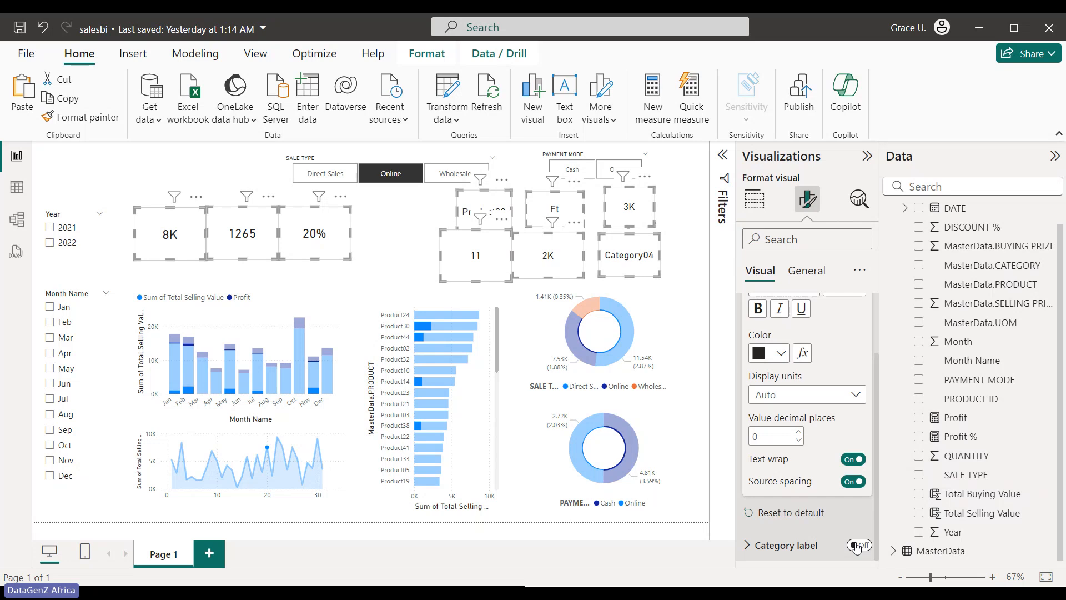
click(400, 234)
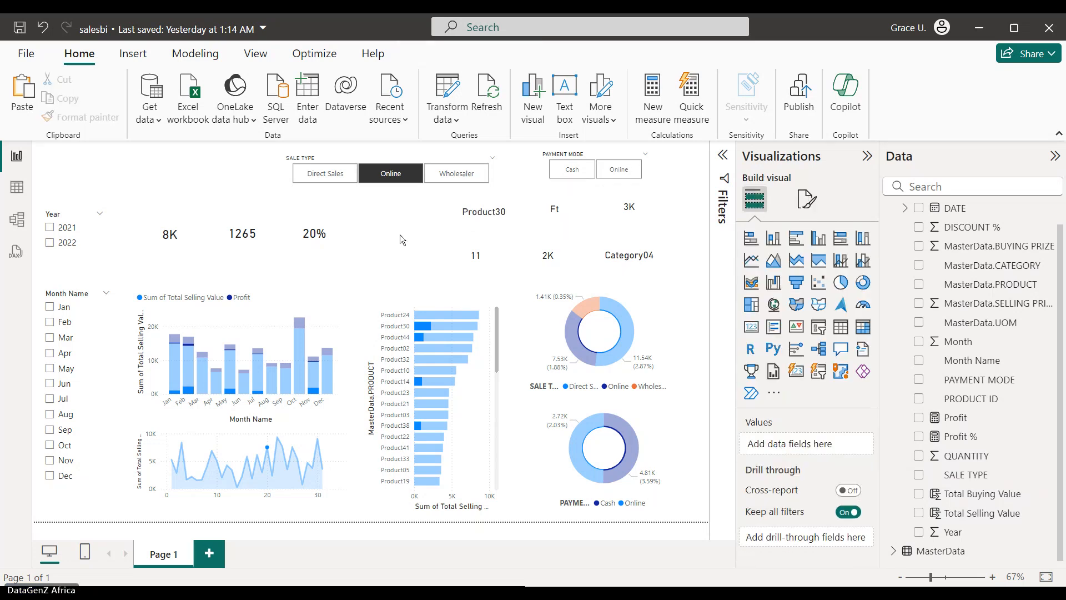
Shift the six top product, UOM and top category cards slightly closer to the profit cards, keeping them in two rows.
drag(474, 218, 465, 216)
drag(545, 216, 531, 219)
drag(548, 255, 483, 248)
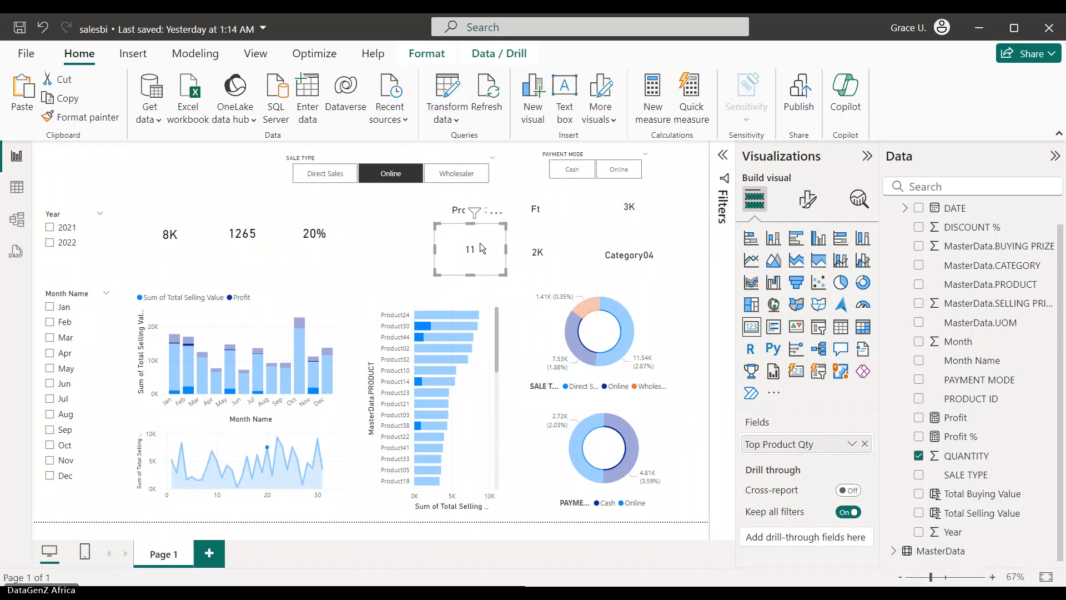
drag(638, 207, 614, 213)
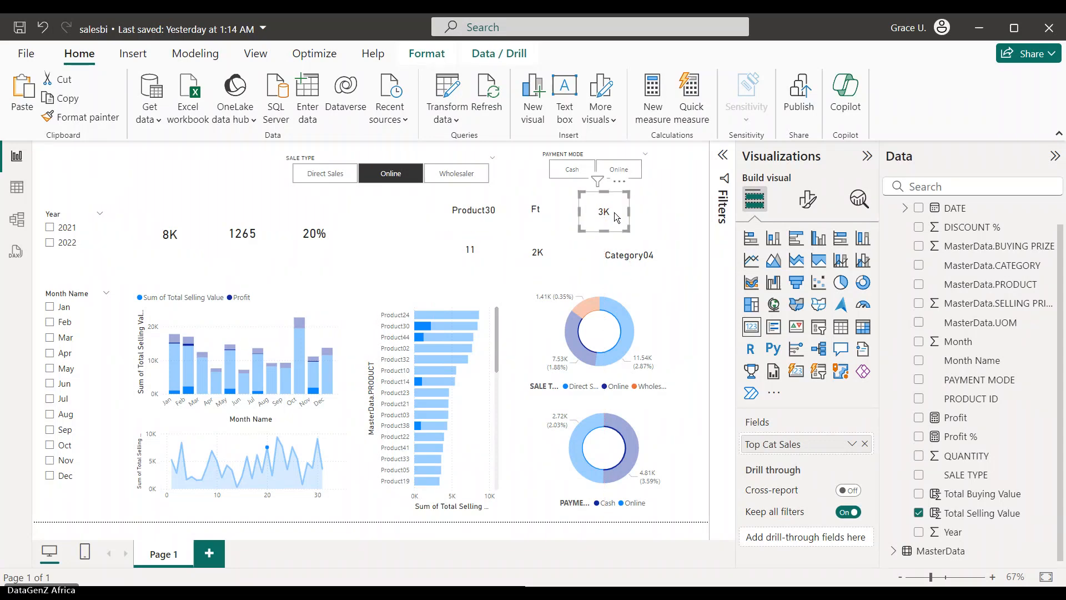
click(609, 265)
drag(609, 265, 605, 261)
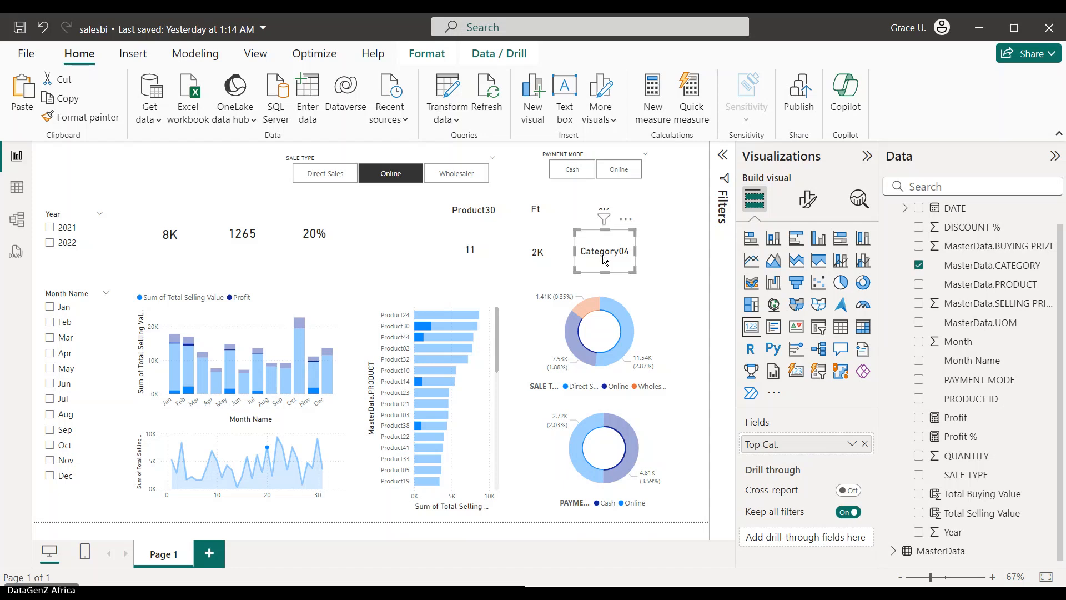
Clear the cross-highlighting between the charts so the cards and visuals show the unhighlighted data.
click(585, 312)
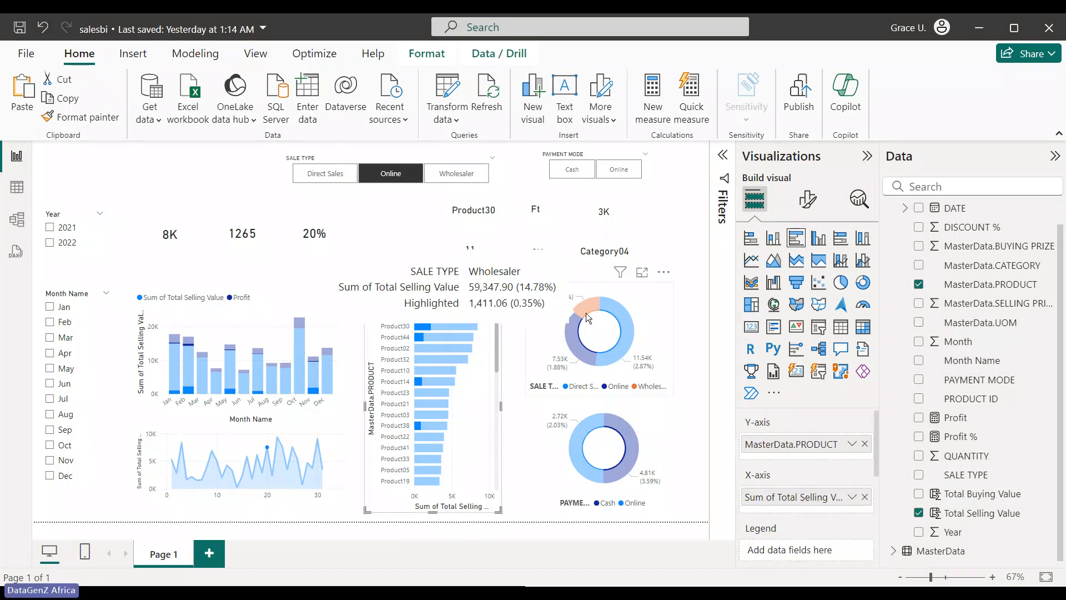
click(650, 431)
click(325, 385)
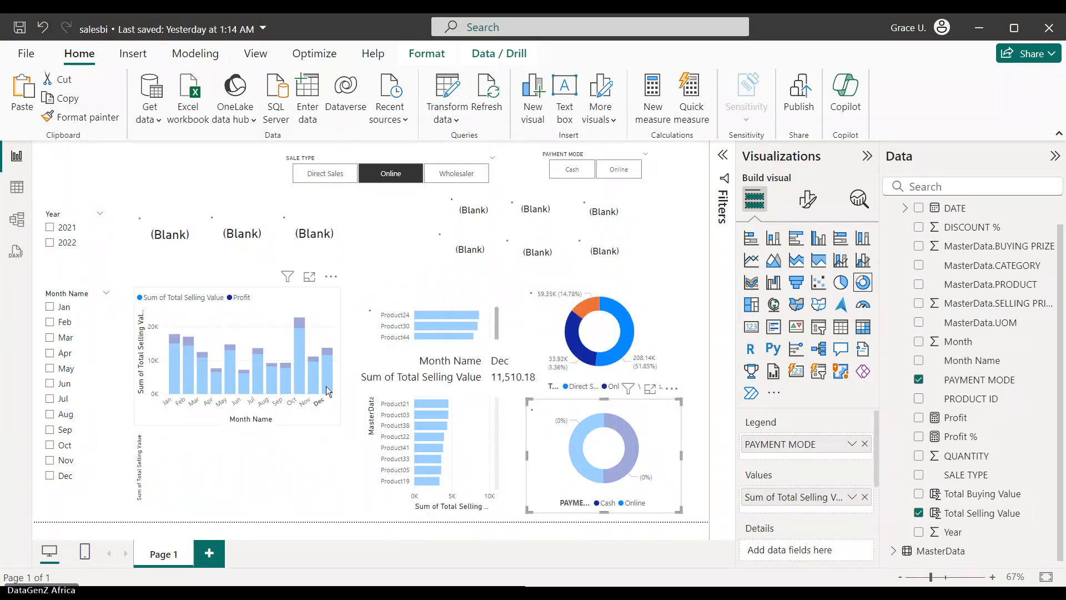
click(315, 291)
click(396, 265)
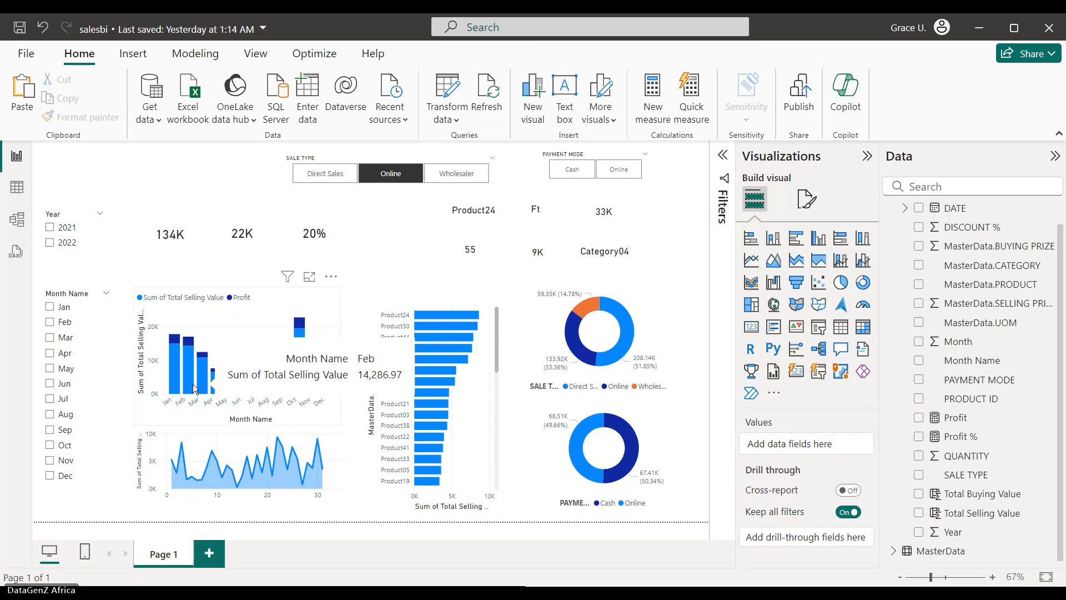
click(173, 376)
click(308, 292)
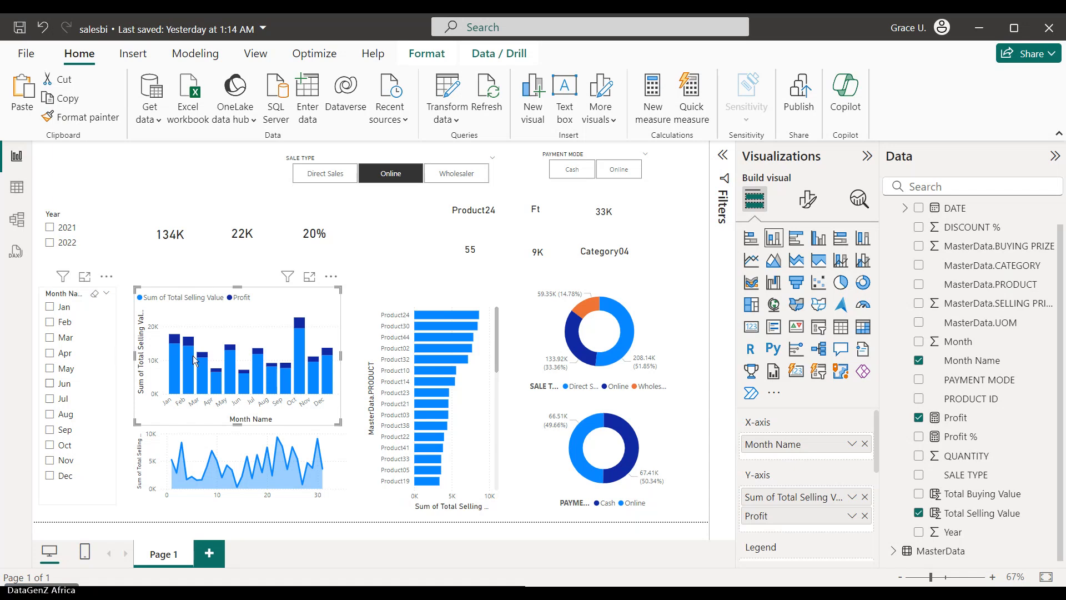
Examine the SALE TYPE slicer's style, effects and size options, switching its header icons off and back on.
click(377, 171)
click(377, 172)
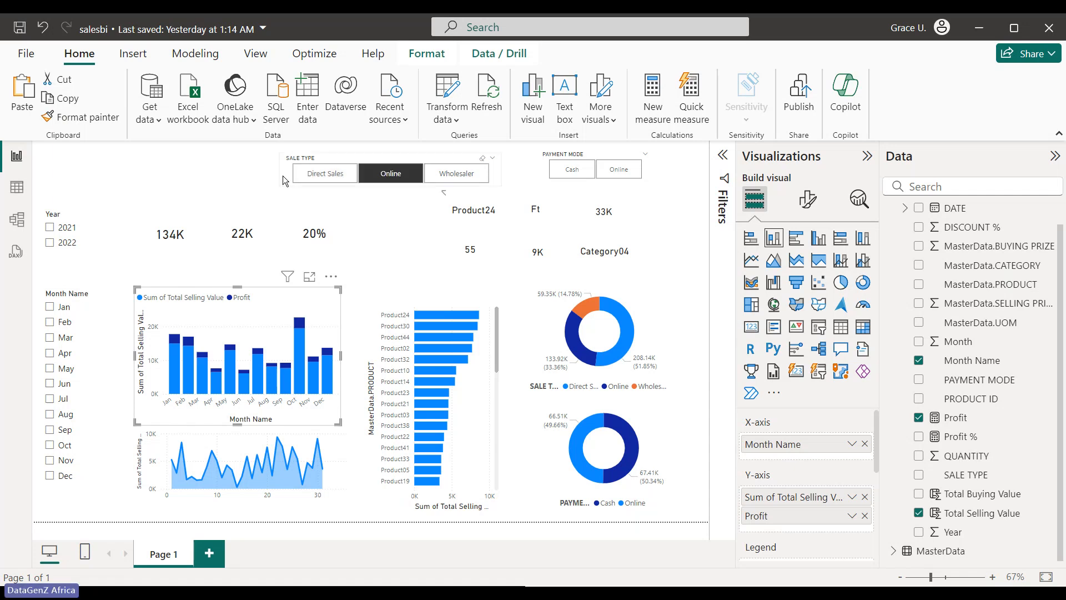
click(286, 178)
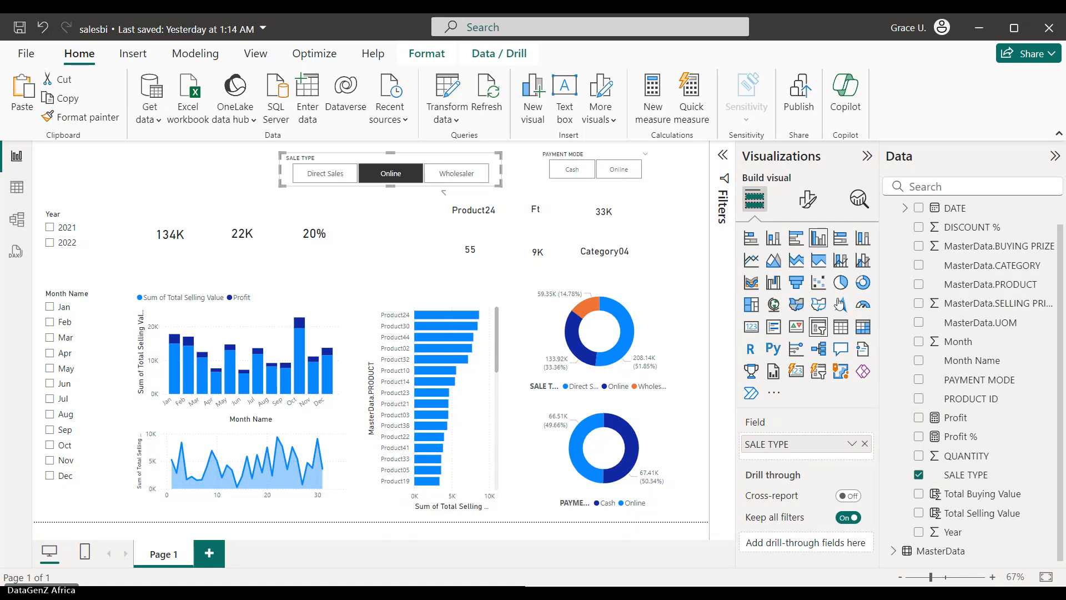
click(808, 206)
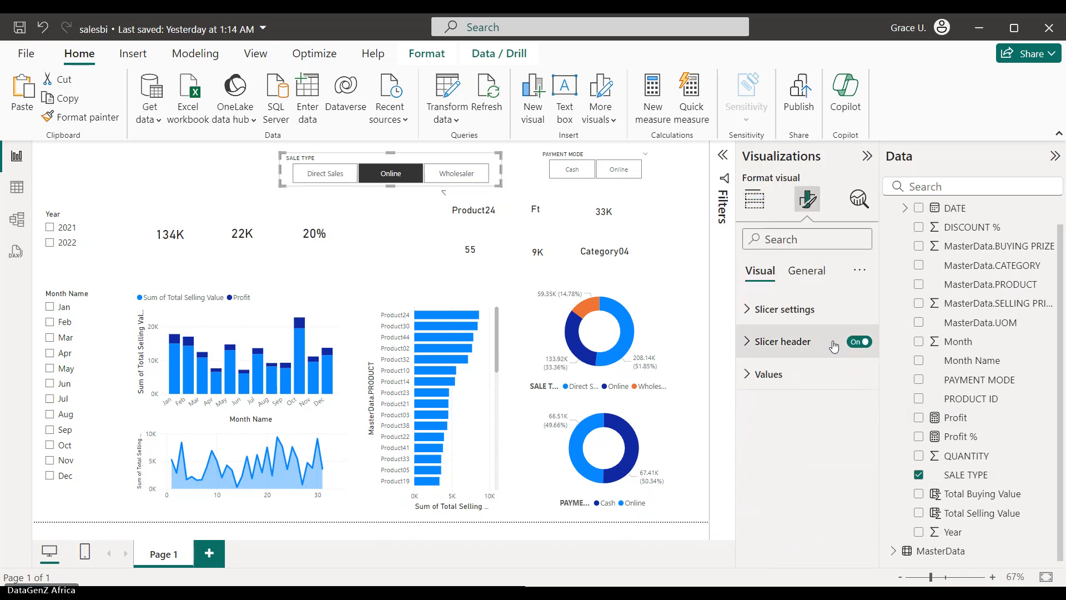
click(767, 309)
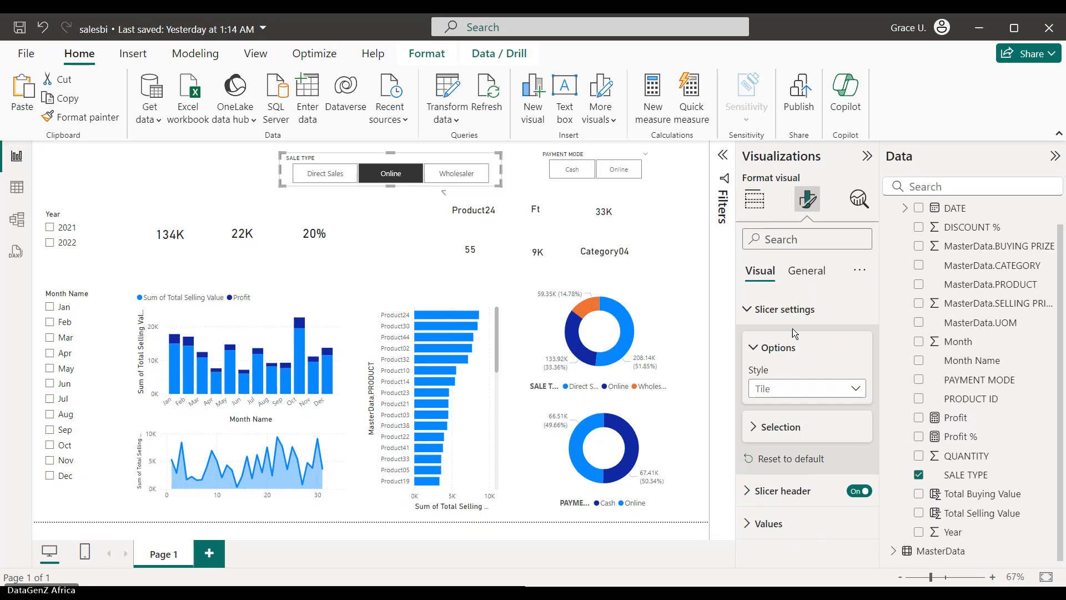
click(807, 280)
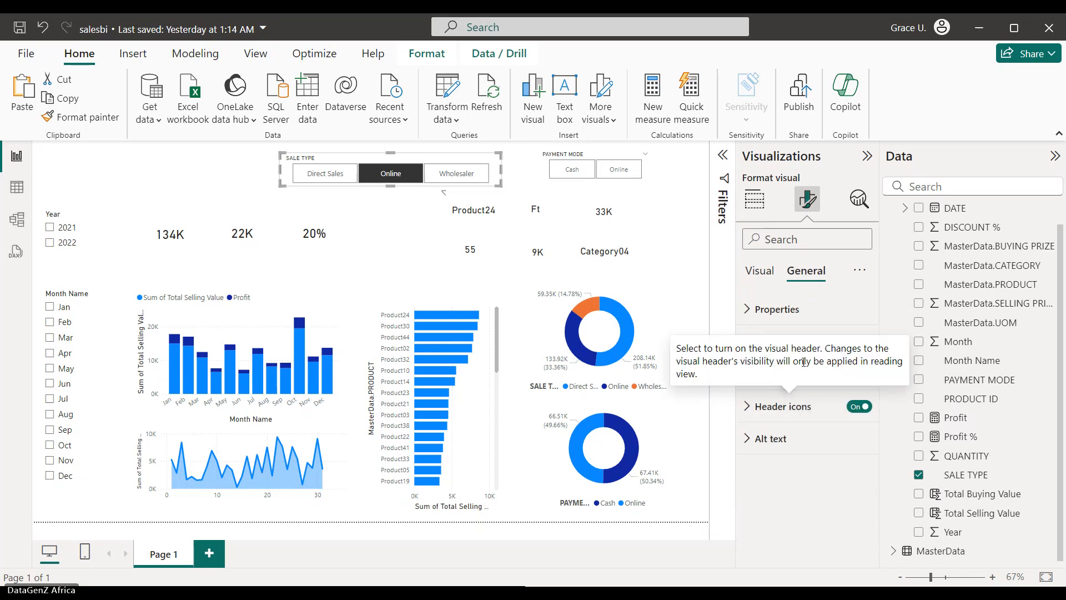
click(856, 408)
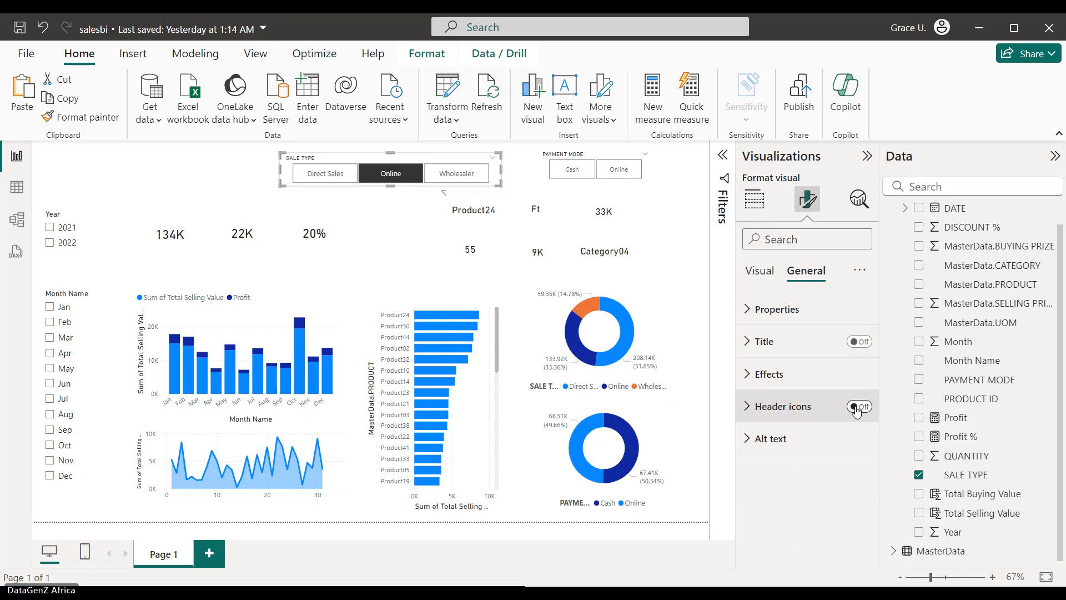
click(856, 408)
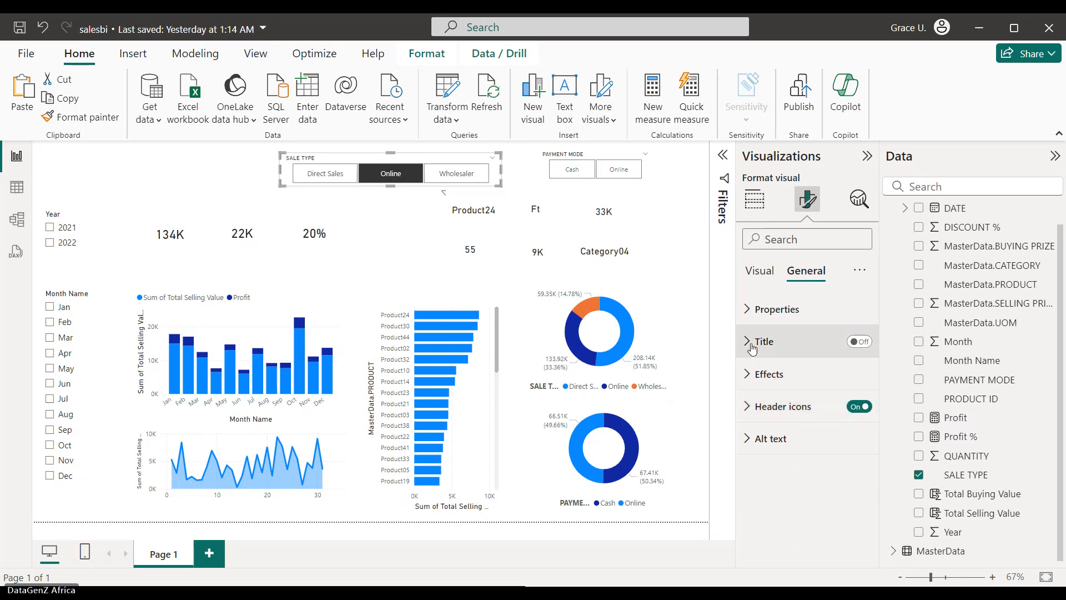
click(752, 374)
click(752, 375)
click(755, 311)
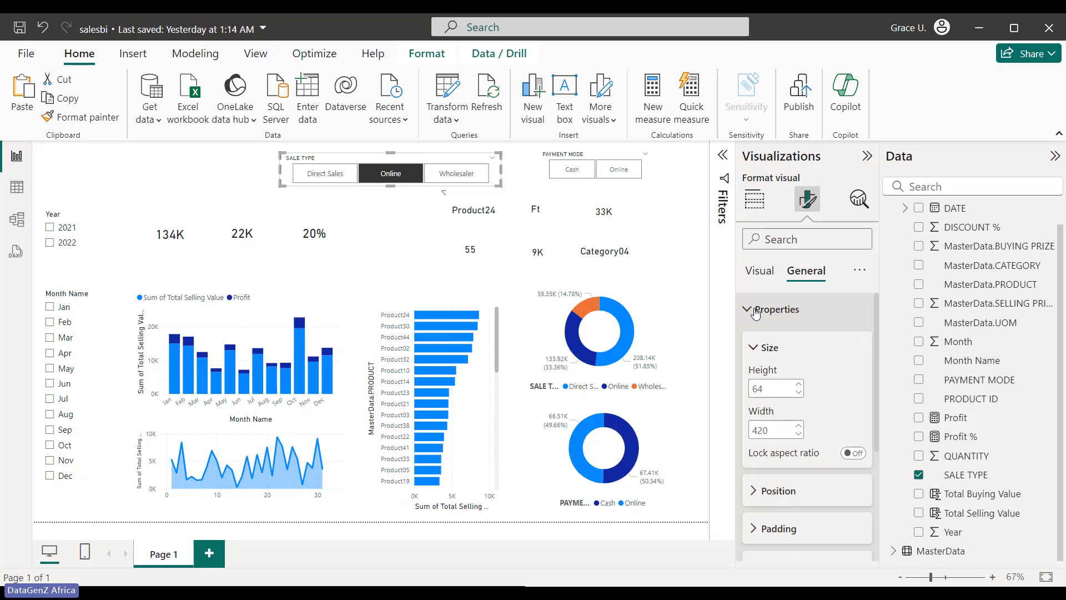
drag(877, 372, 879, 494)
scroll(805, 310, up, 5)
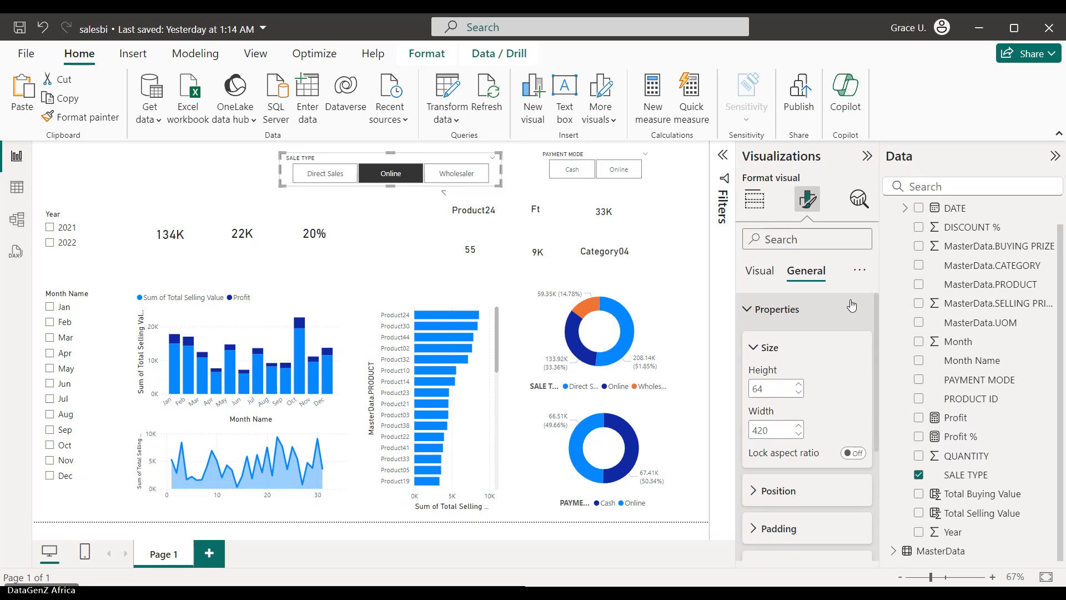
Turn off the slicer header of the SALE TYPE slicer.
click(761, 270)
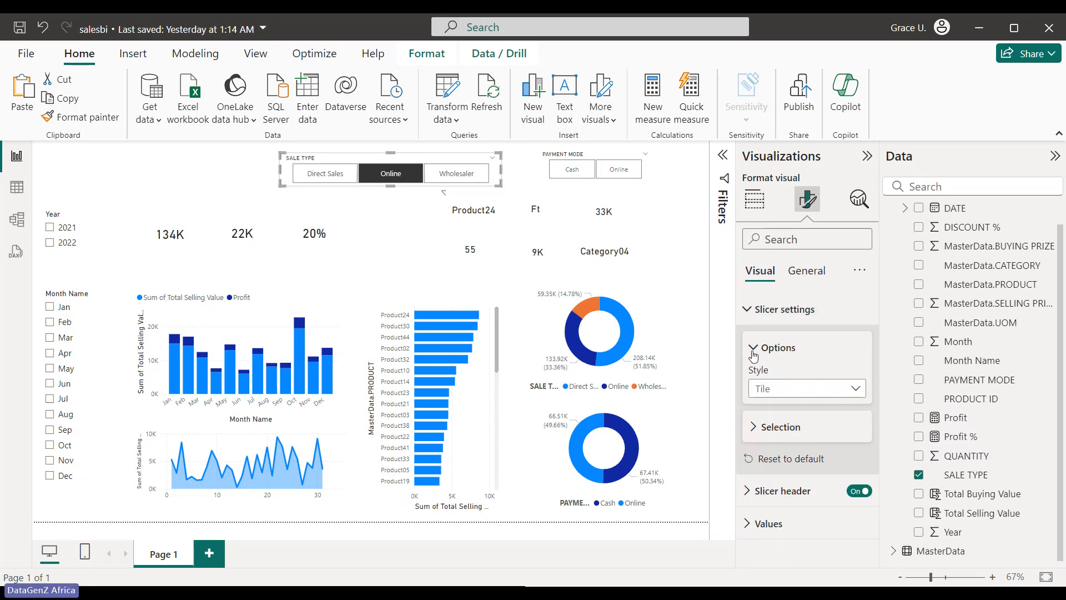
click(754, 349)
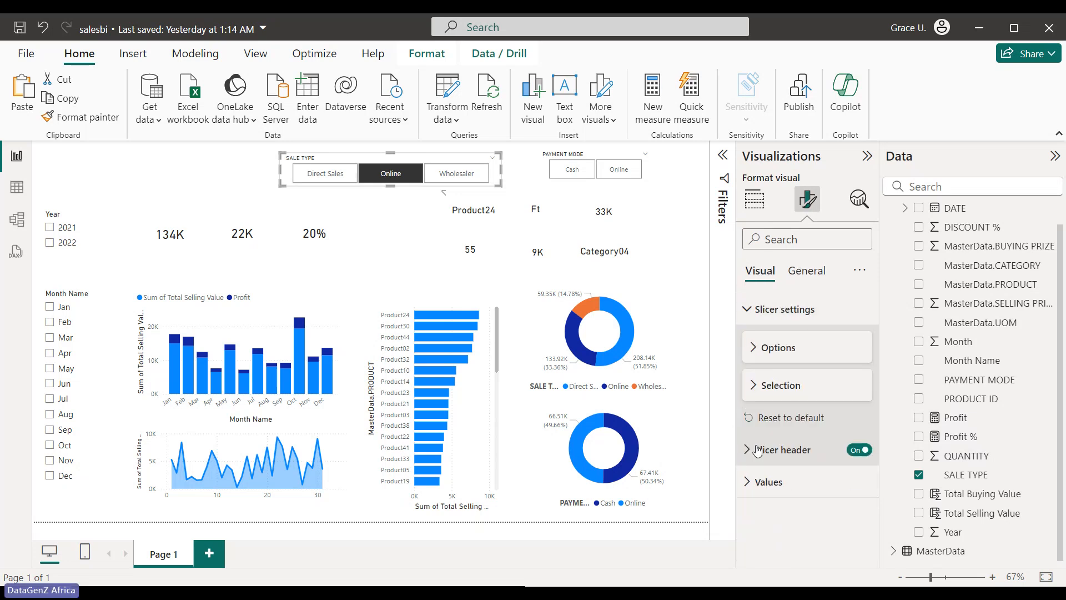
click(859, 450)
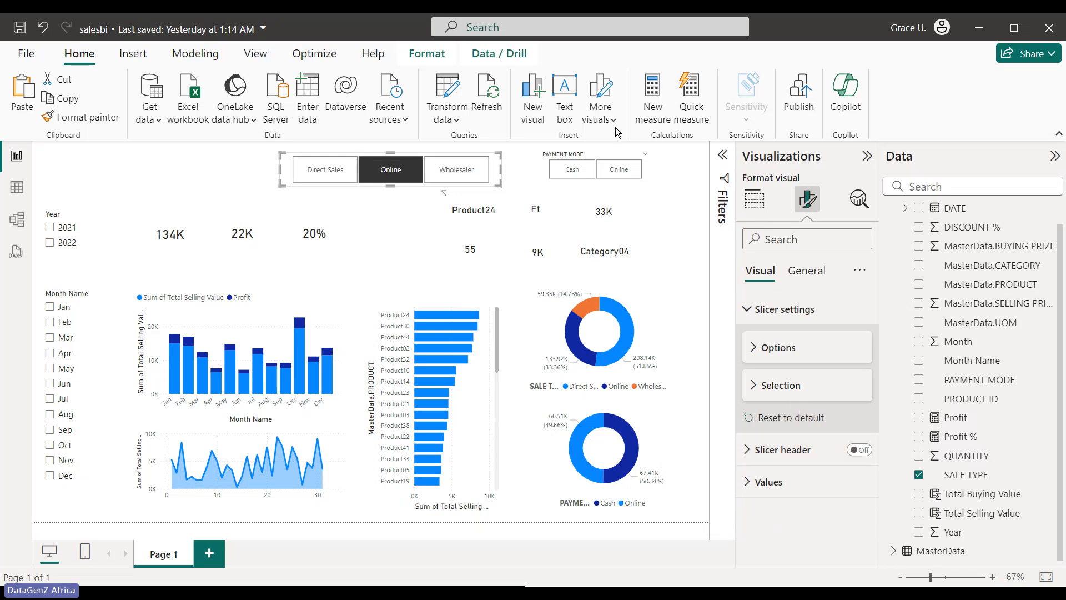
Turn off the slicer header of the PAYMENT MODE slicer and look over its values formatting options.
click(608, 158)
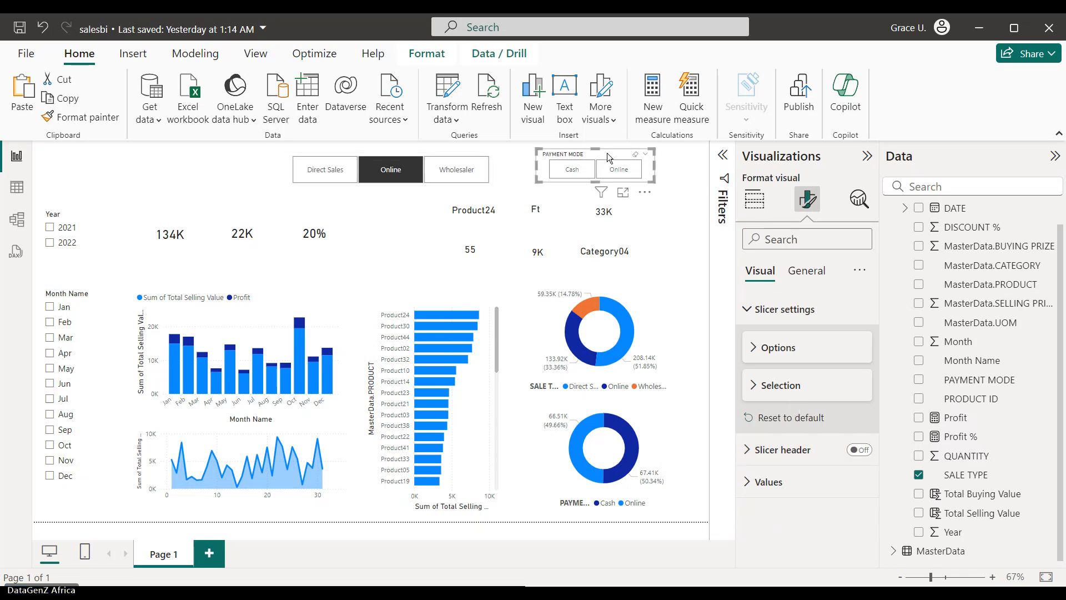
click(859, 450)
click(747, 482)
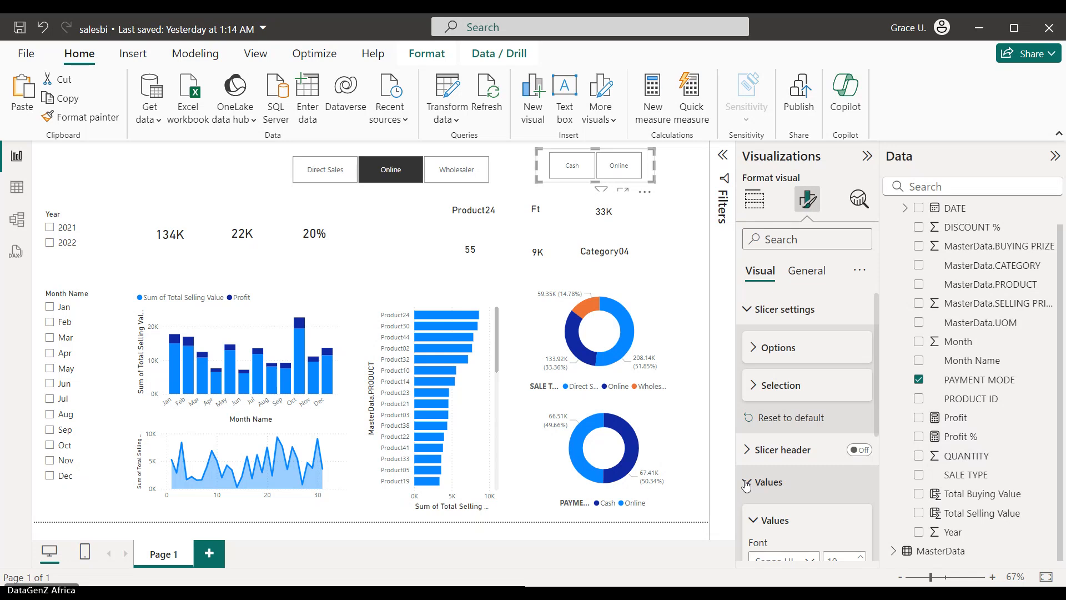
drag(876, 405, 893, 539)
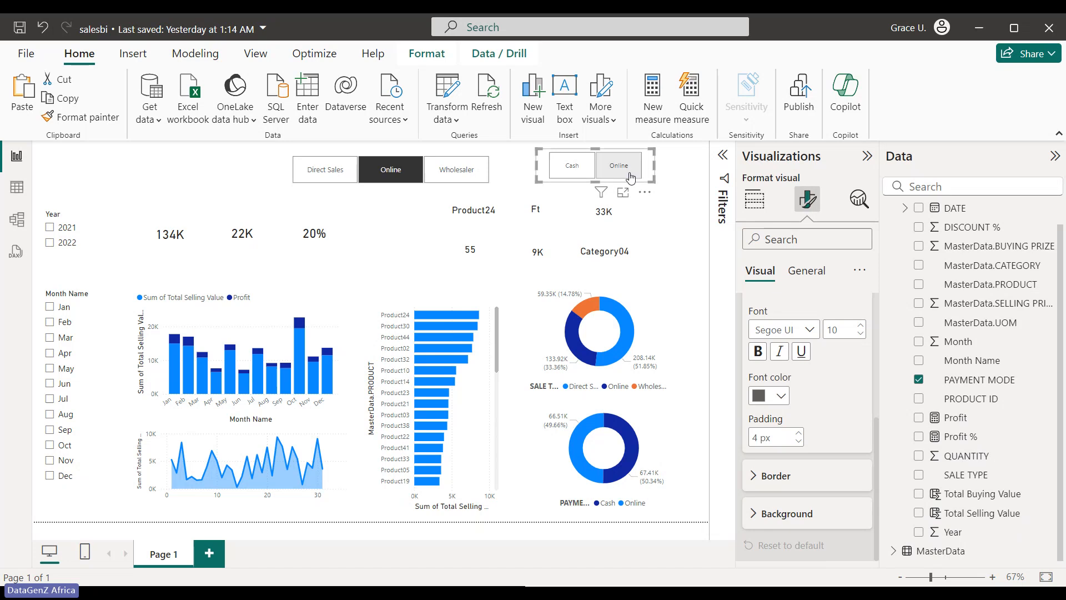
click(674, 164)
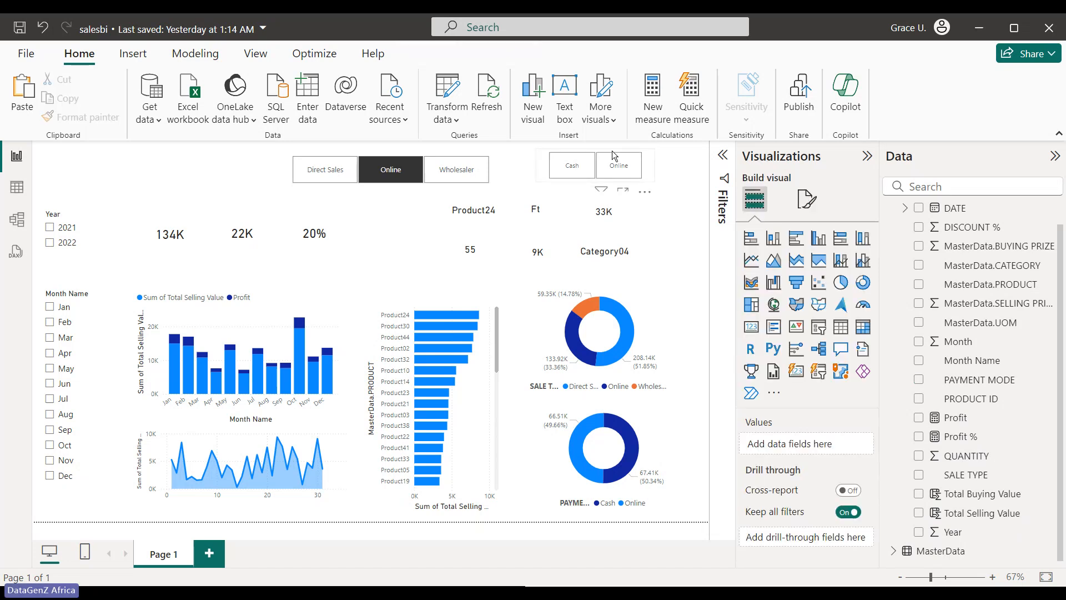
click(540, 161)
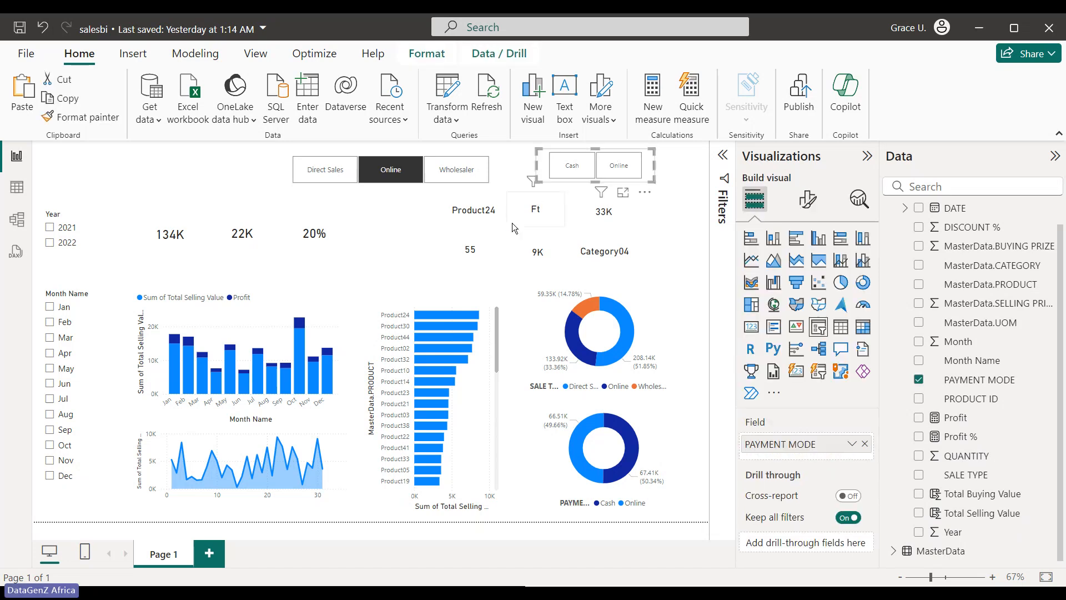
click(390, 262)
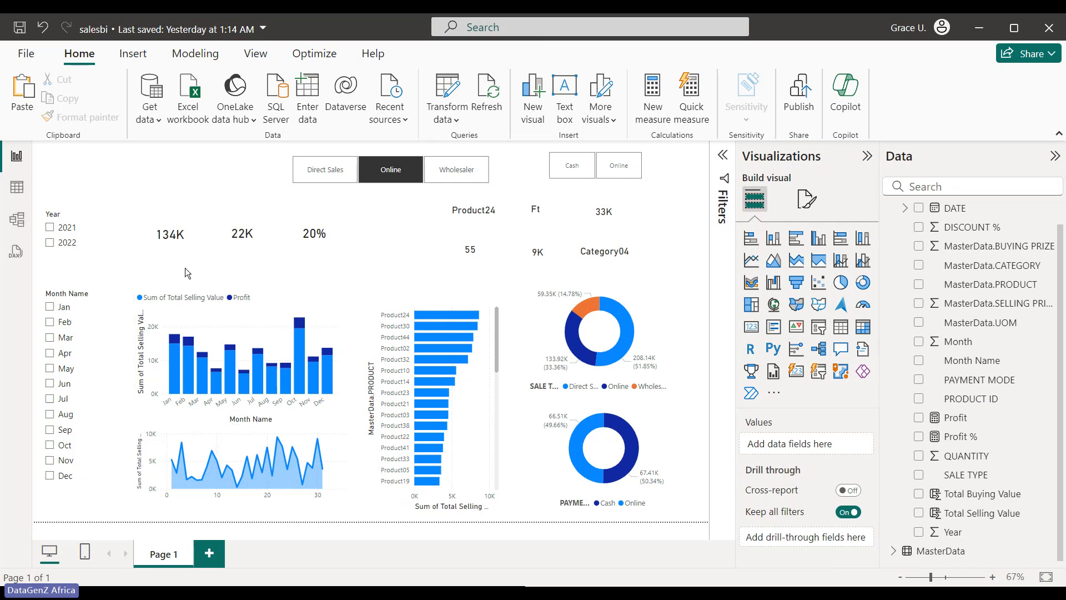
Move the Total Sales, Profit and Profit % cards up slightly, keeping them in one row.
click(87, 231)
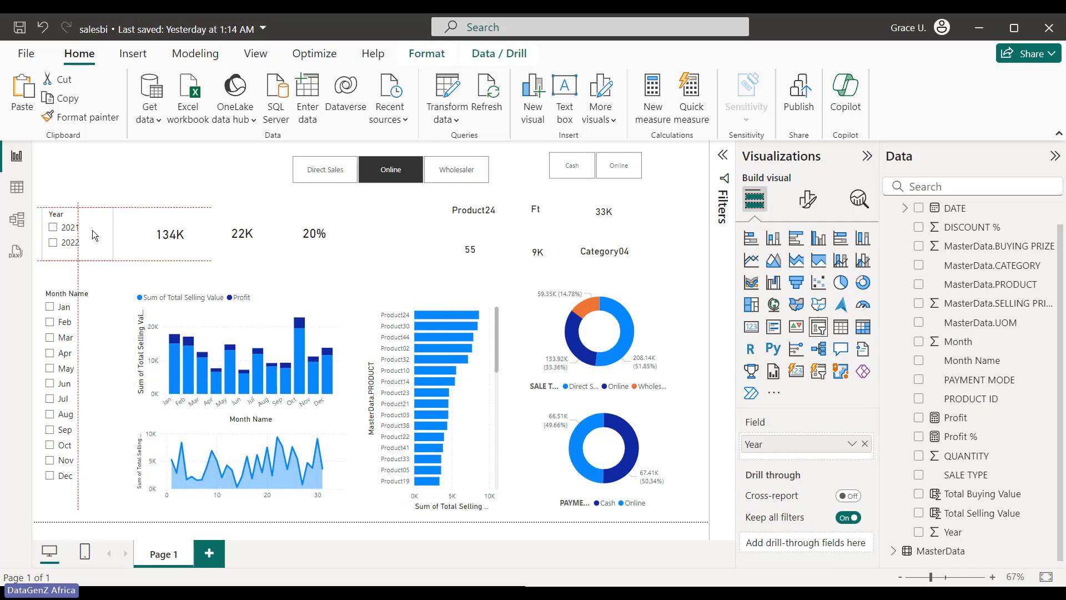
click(149, 223)
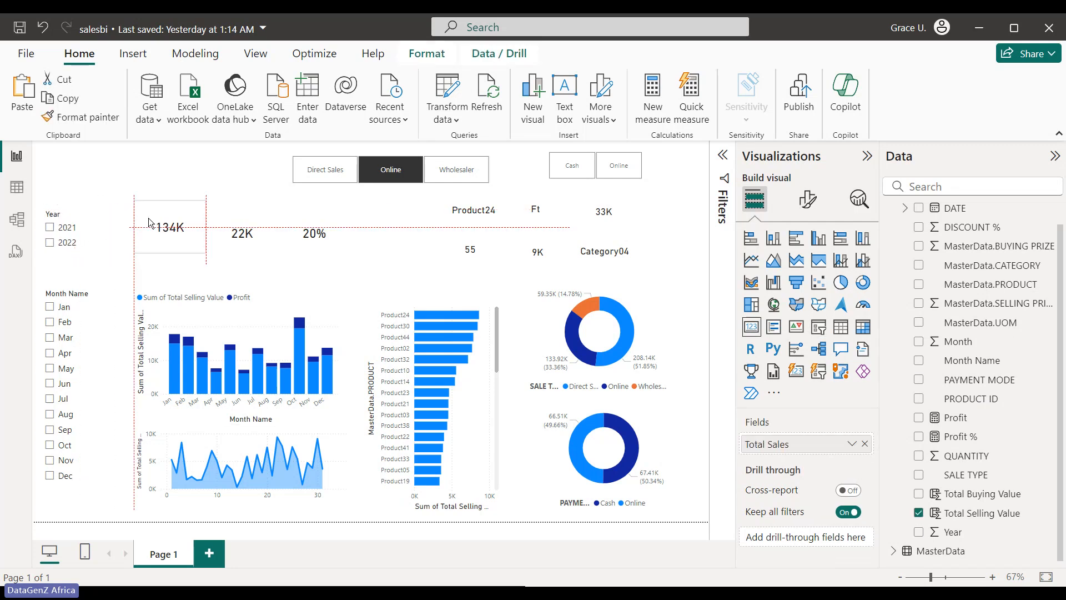
click(230, 227)
drag(231, 227, 228, 221)
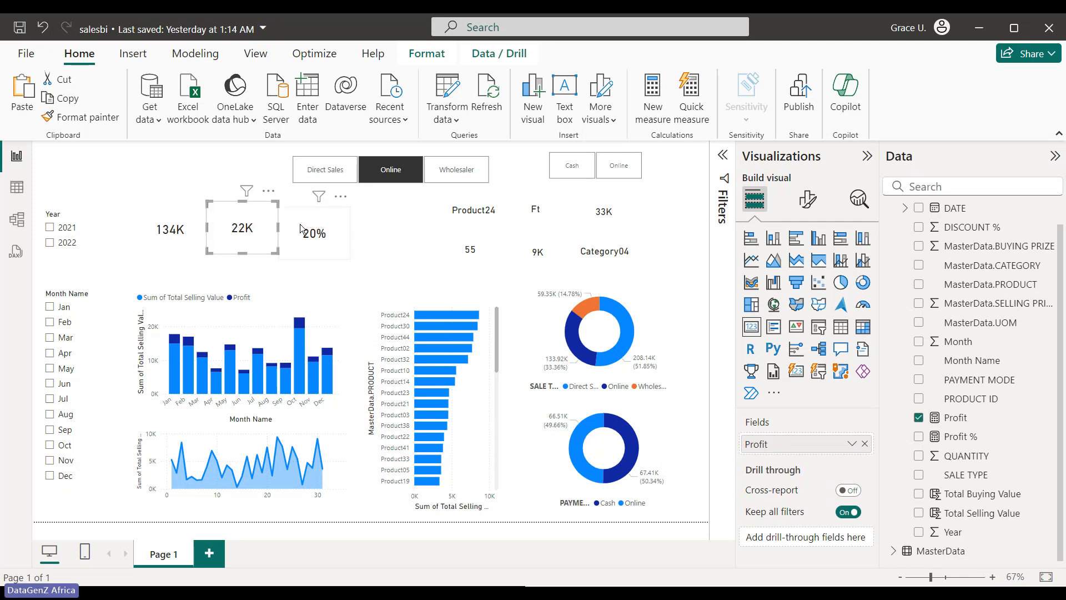
click(300, 224)
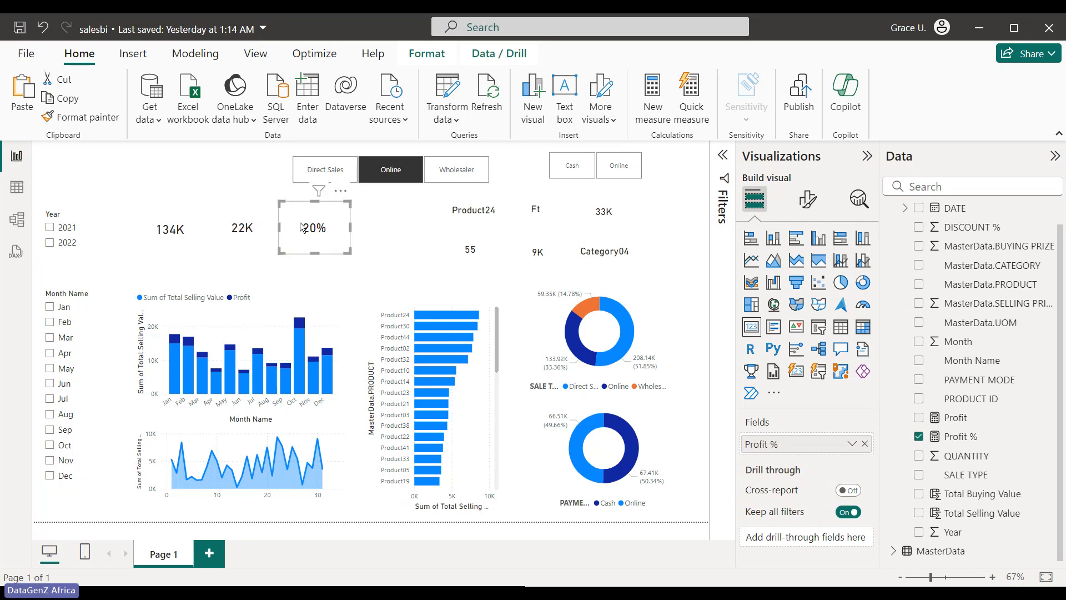
Move the monthly sales and profit column chart up slightly, and highlight Product24 in the product bar chart.
click(247, 299)
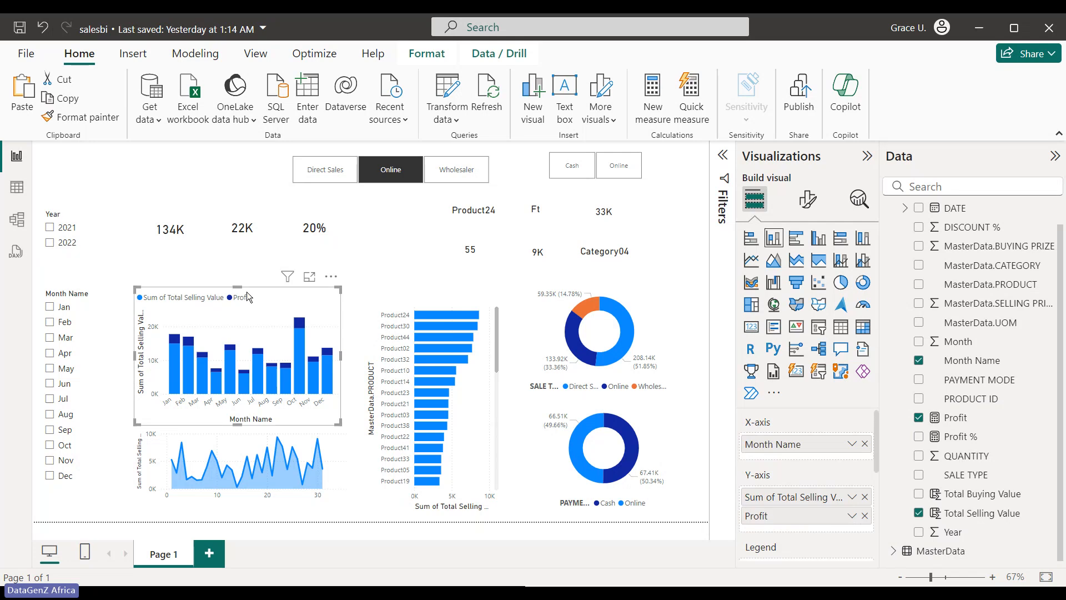
drag(257, 297, 258, 275)
click(250, 444)
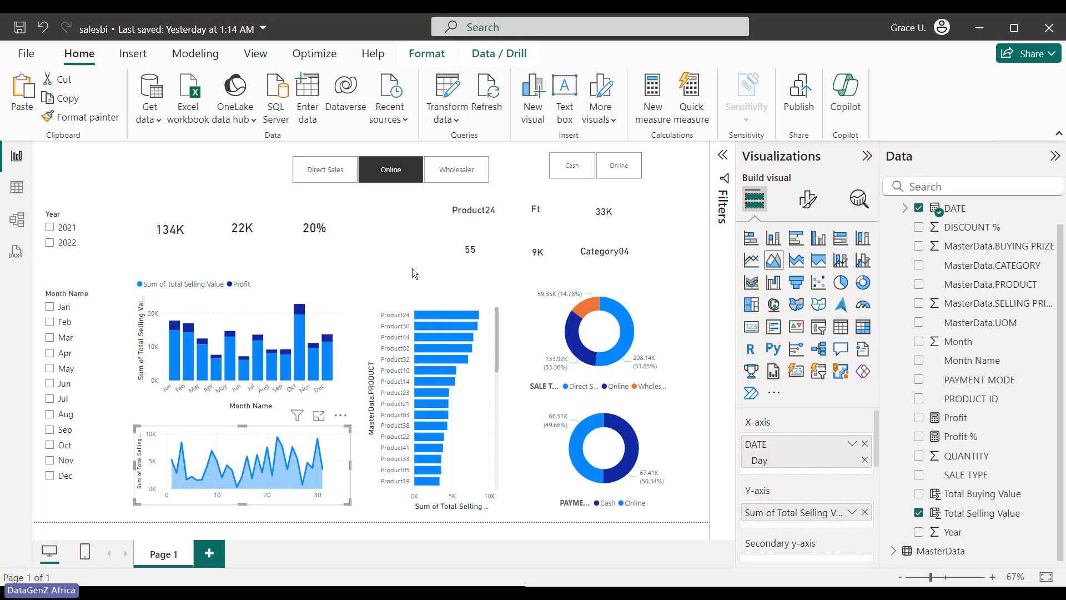
click(436, 320)
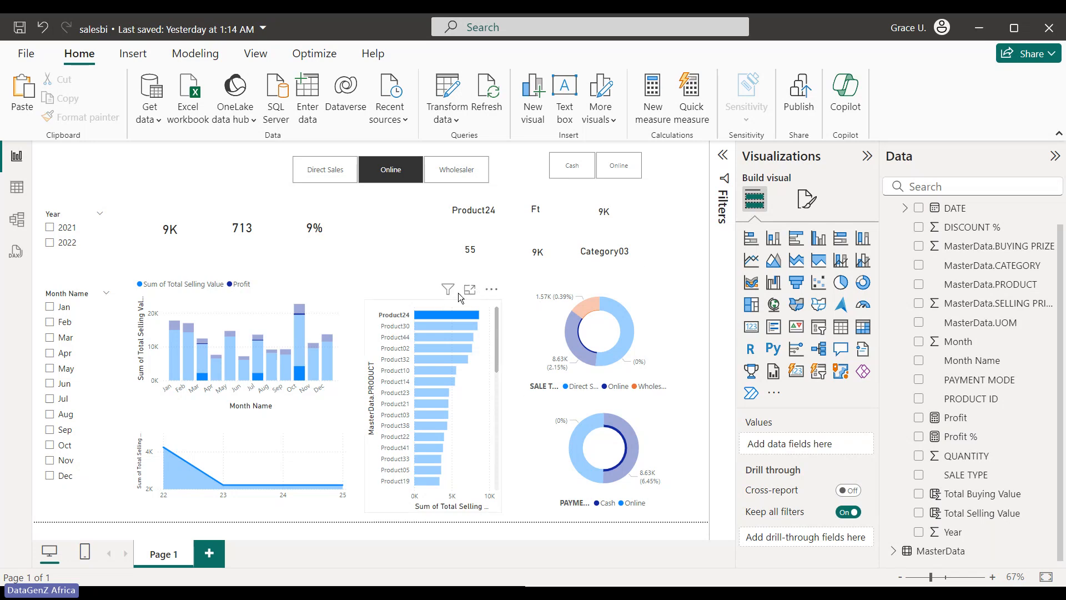
mouse_move(448, 290)
Shrink the Total Sales, Profit and Profit % cards slightly in both width and height.
click(164, 224)
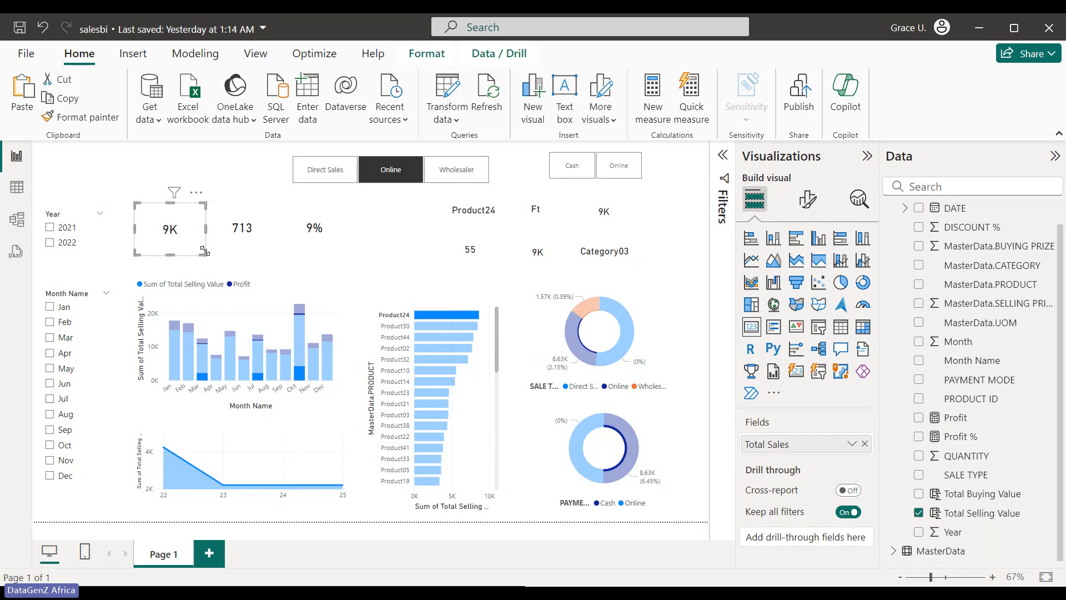
drag(204, 251, 196, 244)
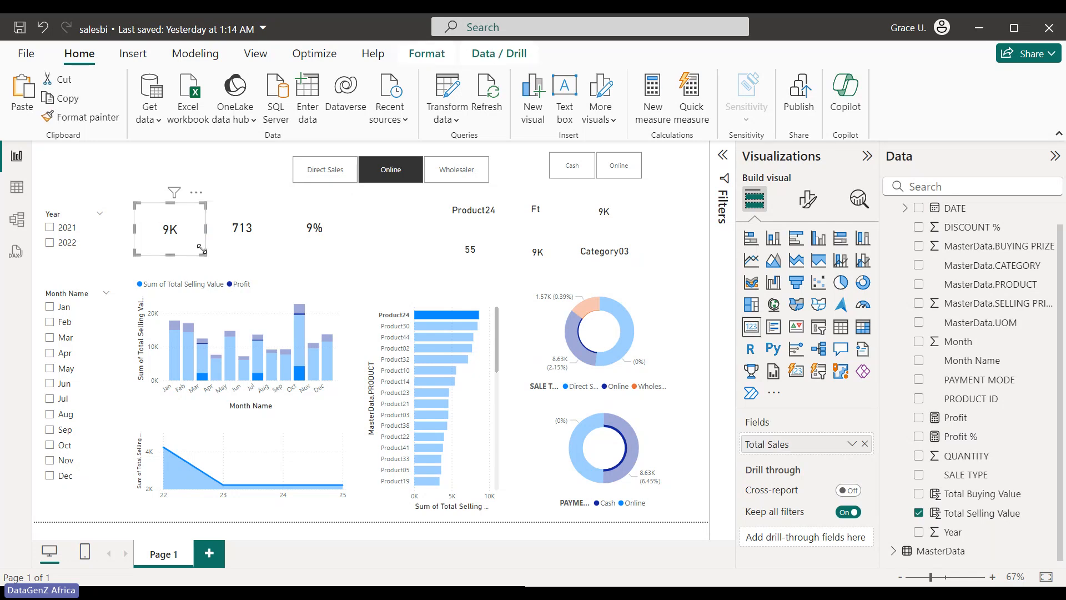
click(245, 235)
drag(278, 251, 269, 246)
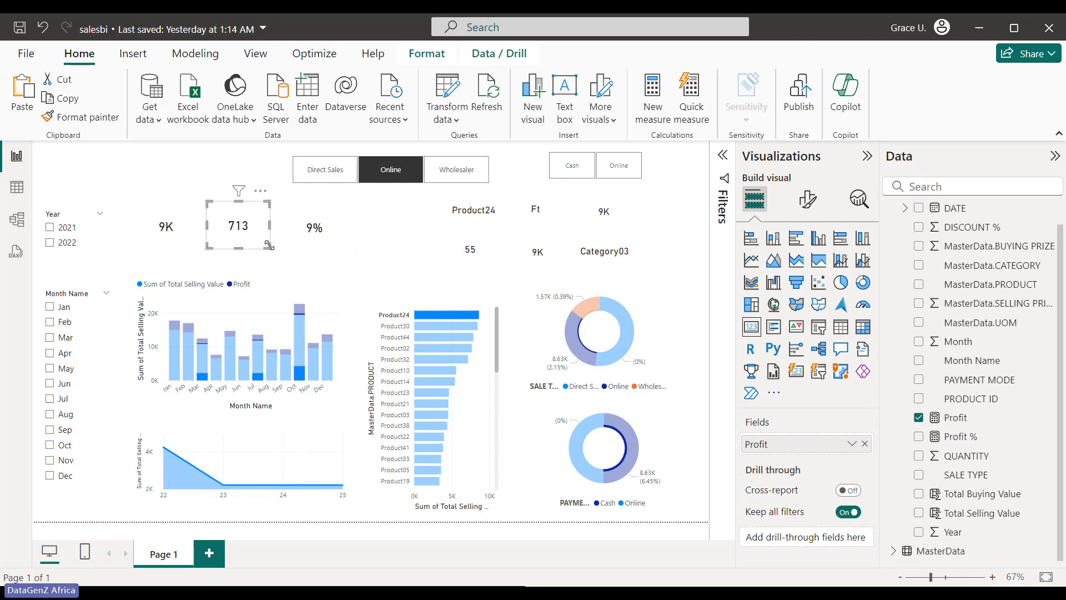
click(349, 240)
drag(351, 253, 342, 244)
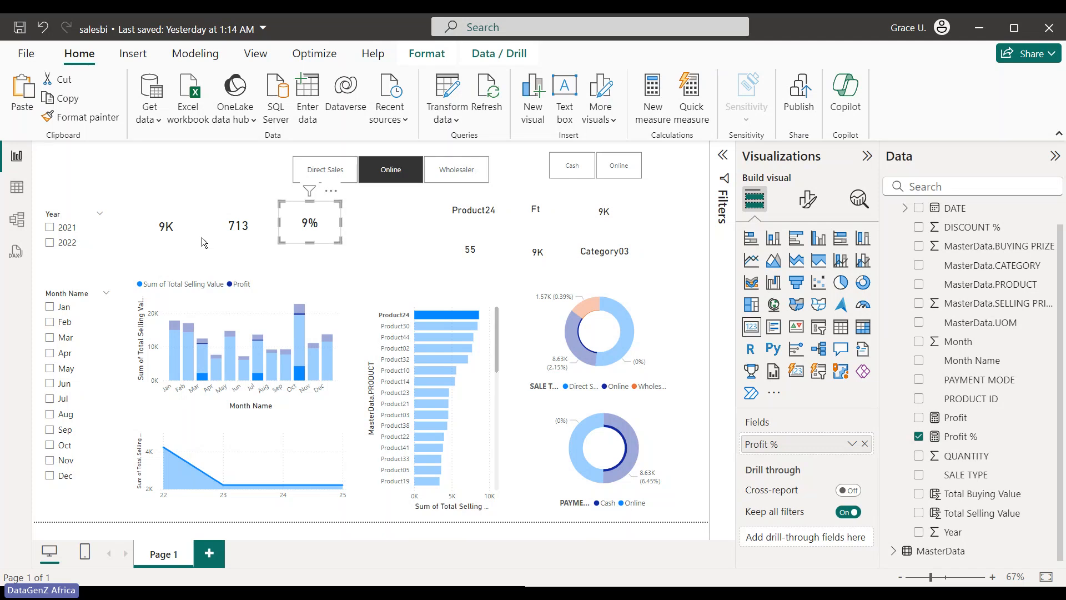
Move the three resized KPI cards down a little and close the gaps between them.
drag(158, 242, 157, 251)
drag(233, 231, 225, 241)
drag(316, 236, 305, 248)
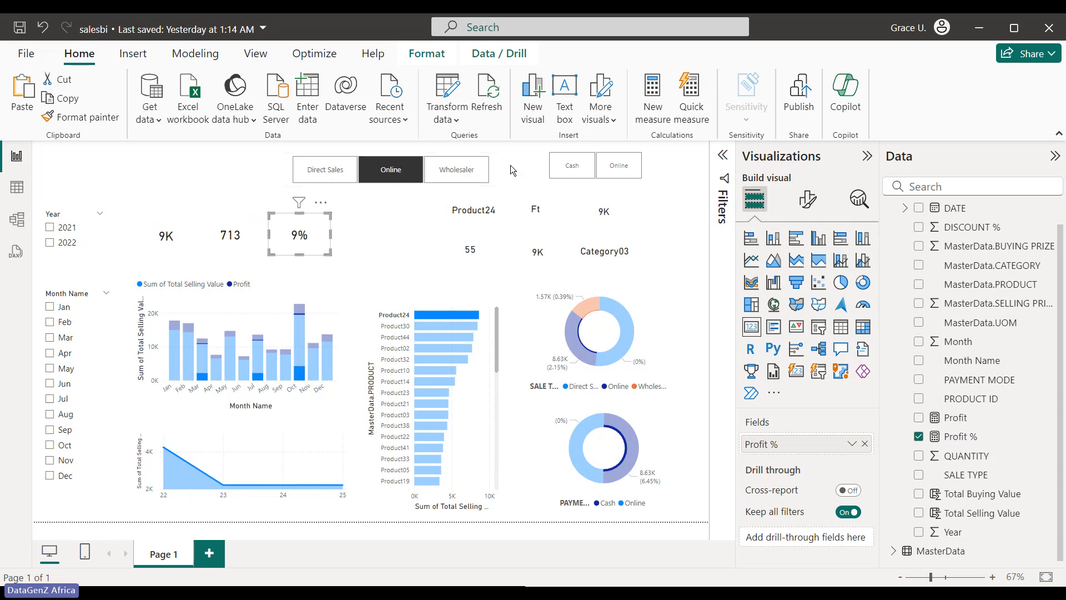
Move the SALE TYPE slicer closer to the PAYMENT MODE slicer and filter the report to the year 2021.
drag(496, 159, 521, 155)
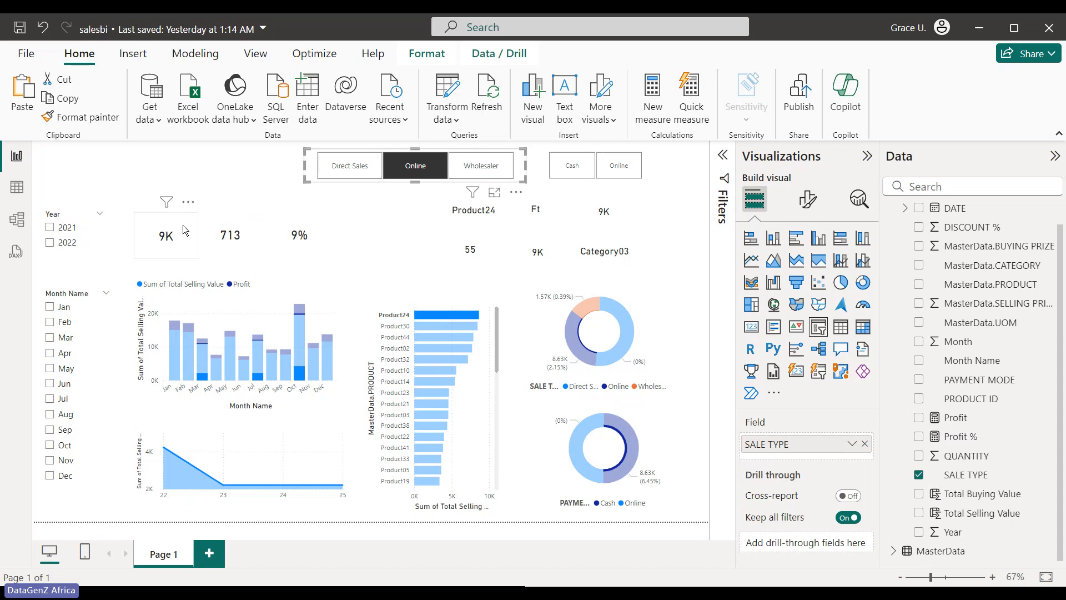
click(95, 232)
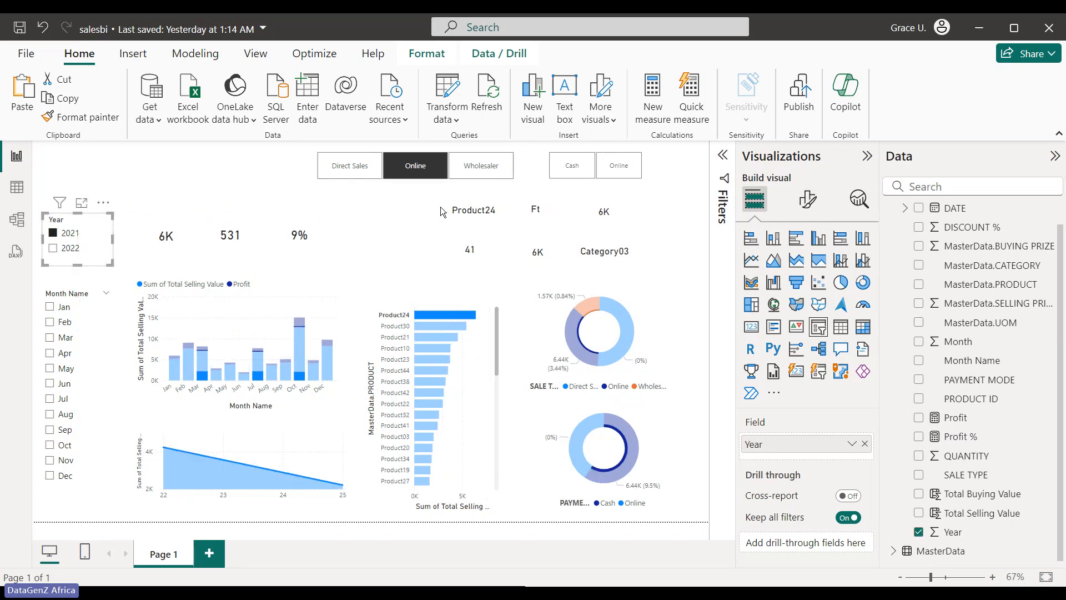
Nudge the UOM and Top Product cards into line with the Top Cat Sales card.
click(544, 210)
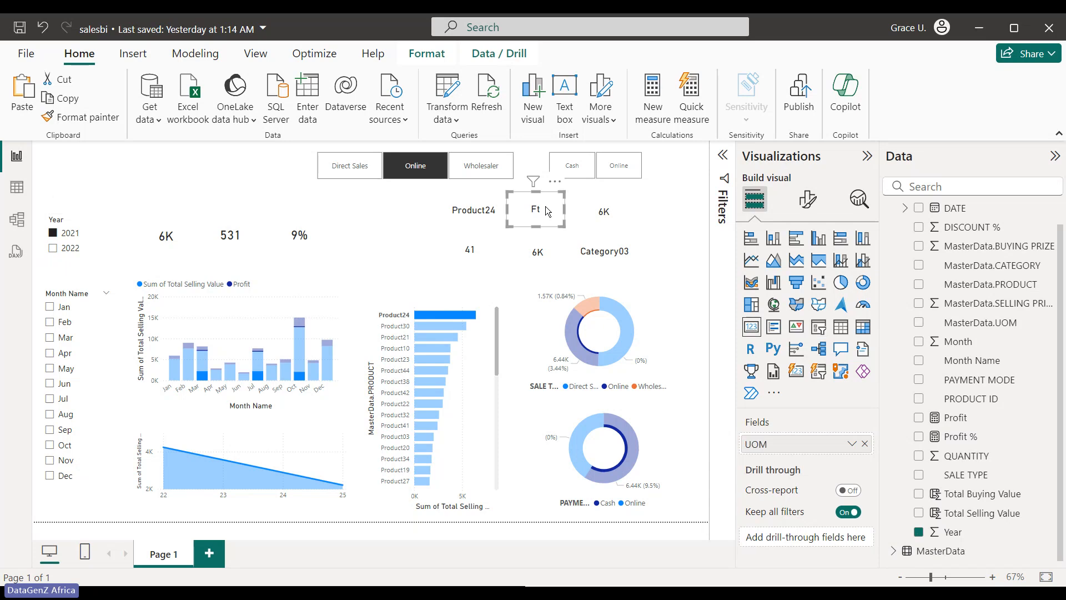
click(607, 210)
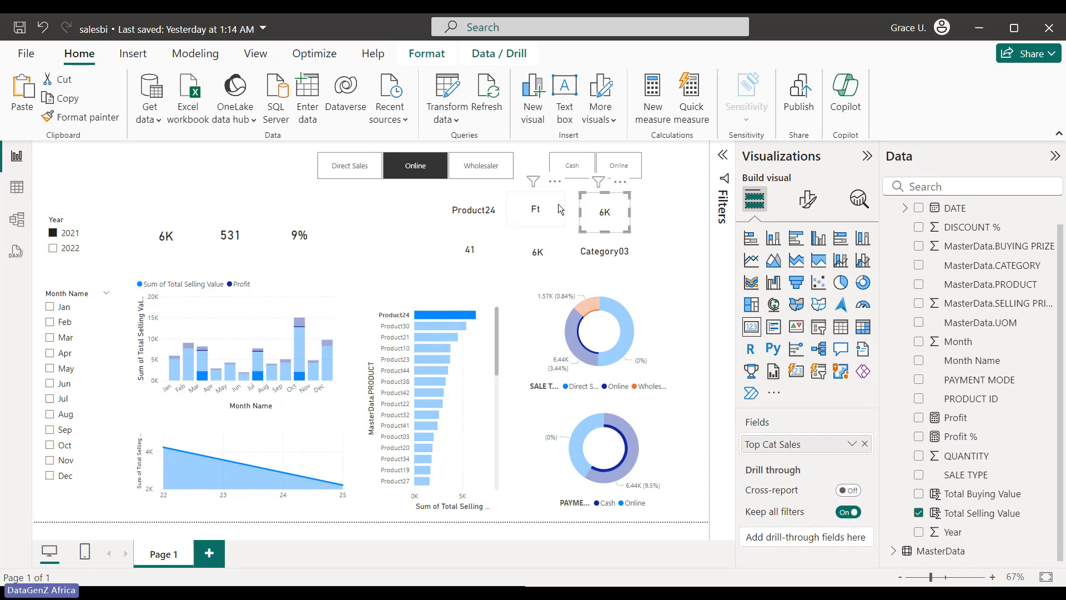
drag(559, 209, 555, 212)
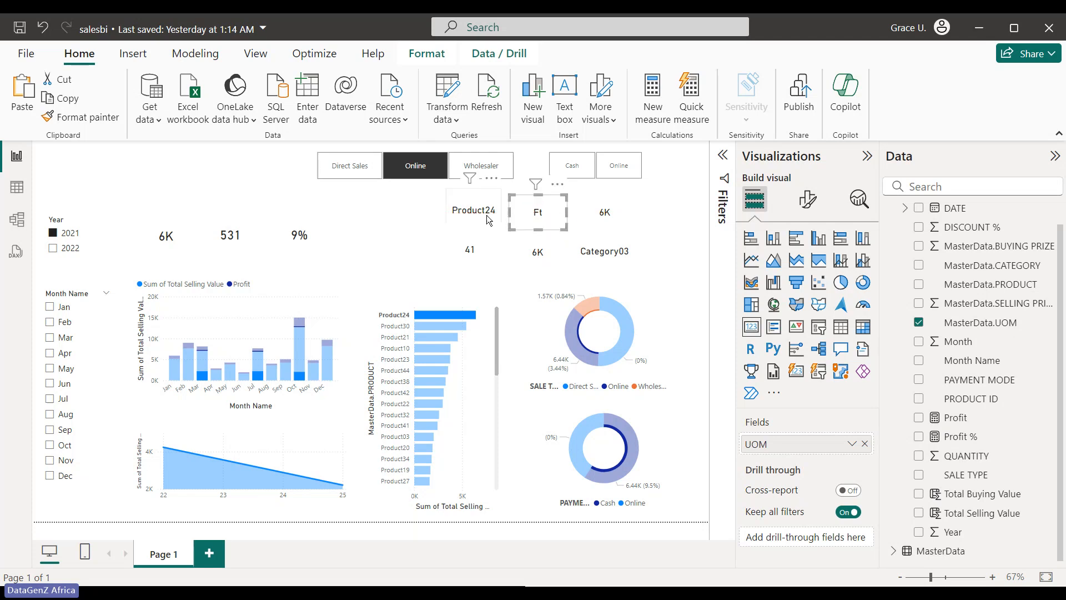
drag(487, 220, 483, 221)
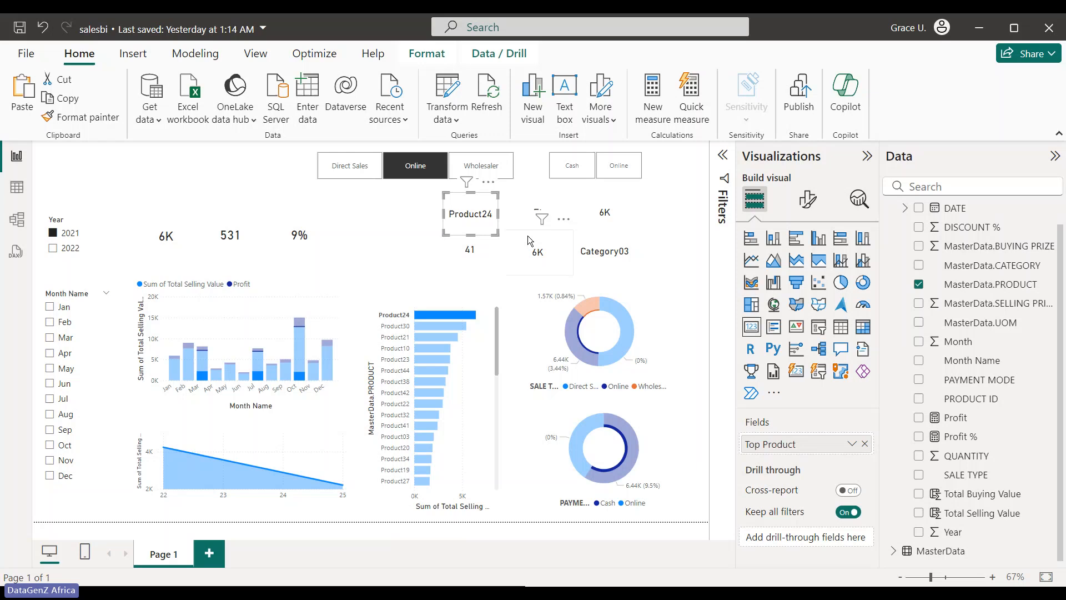
click(478, 254)
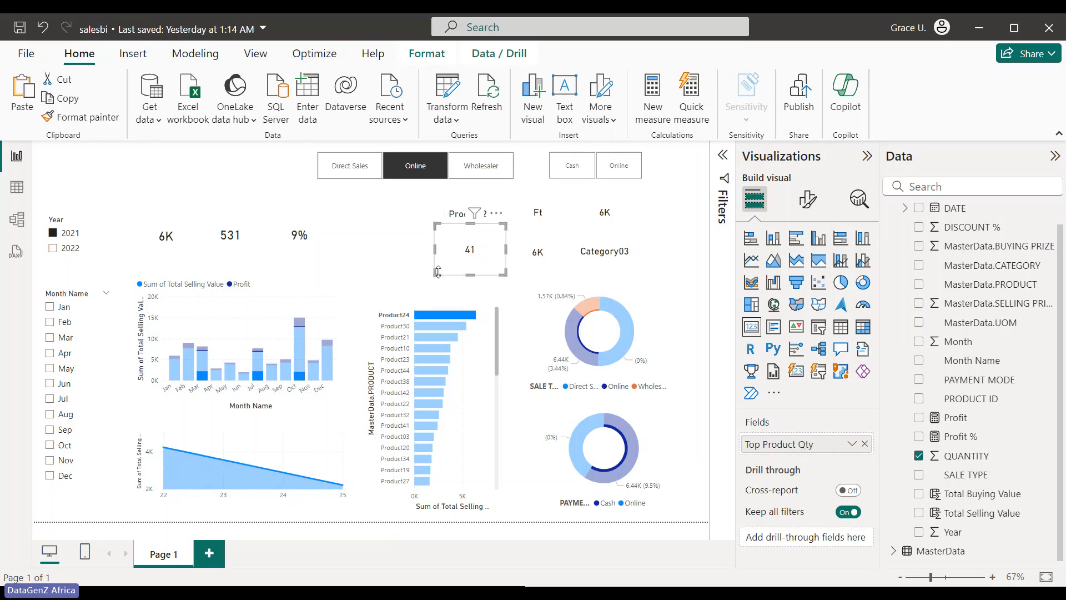
Insert a rounded rectangle and stretch it into a tall panel covering the Year and Month Name slicers.
click(132, 54)
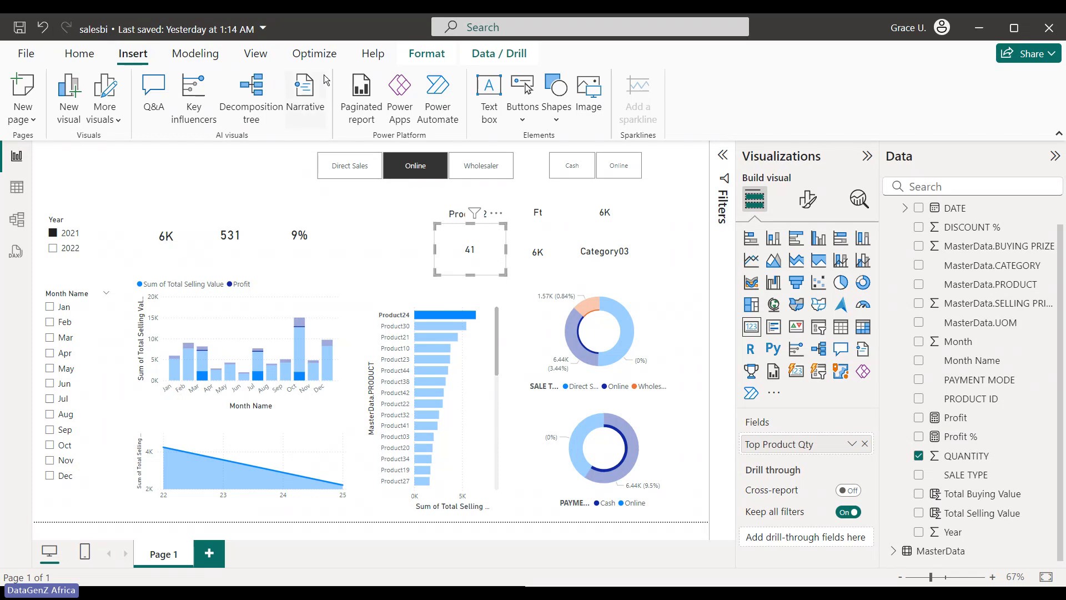
click(560, 117)
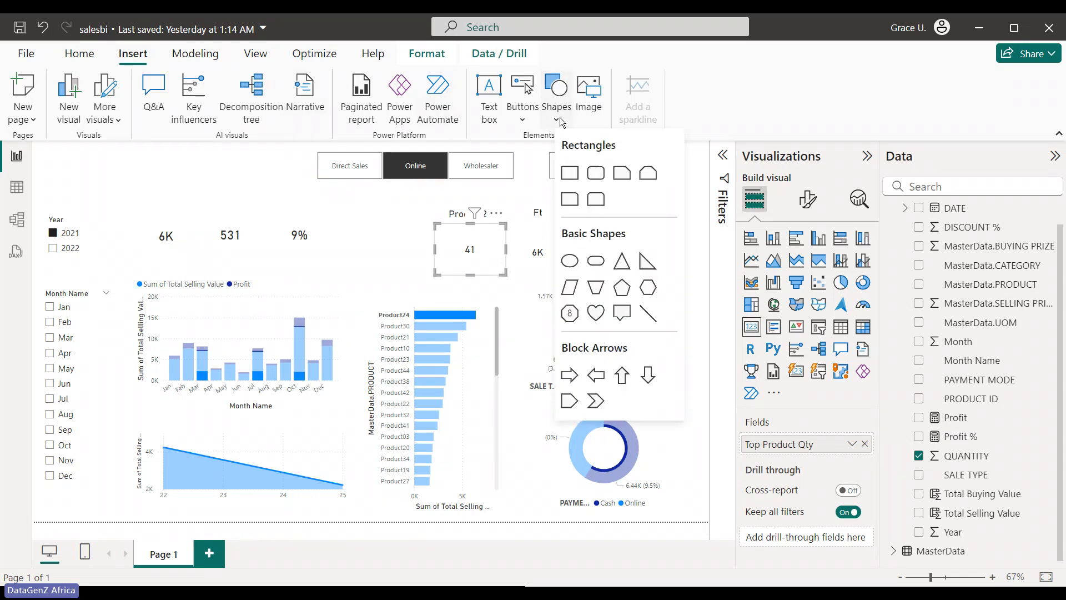
click(595, 175)
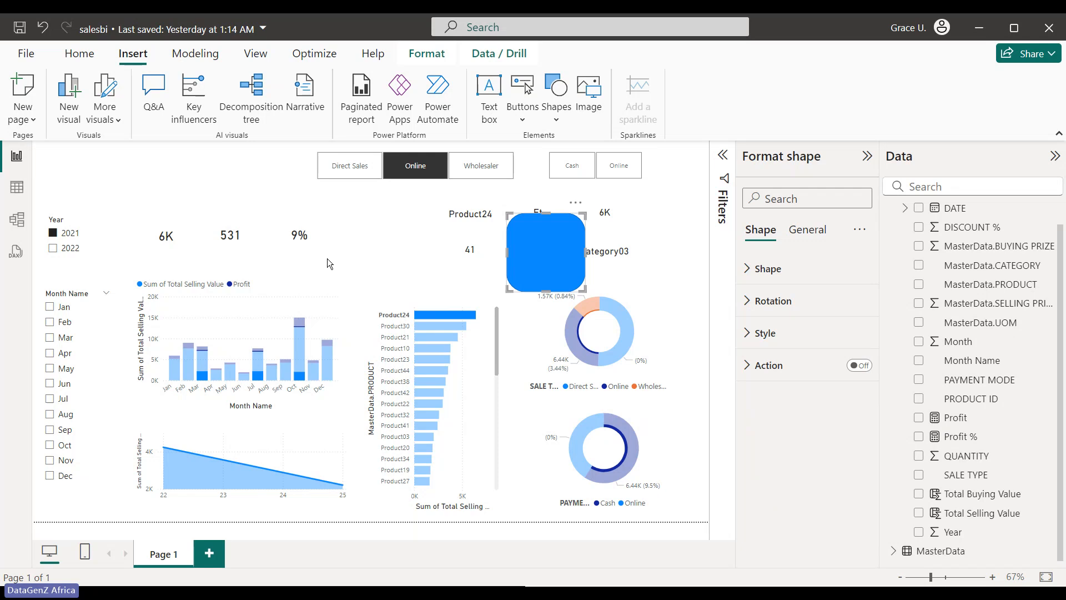
drag(541, 237, 71, 198)
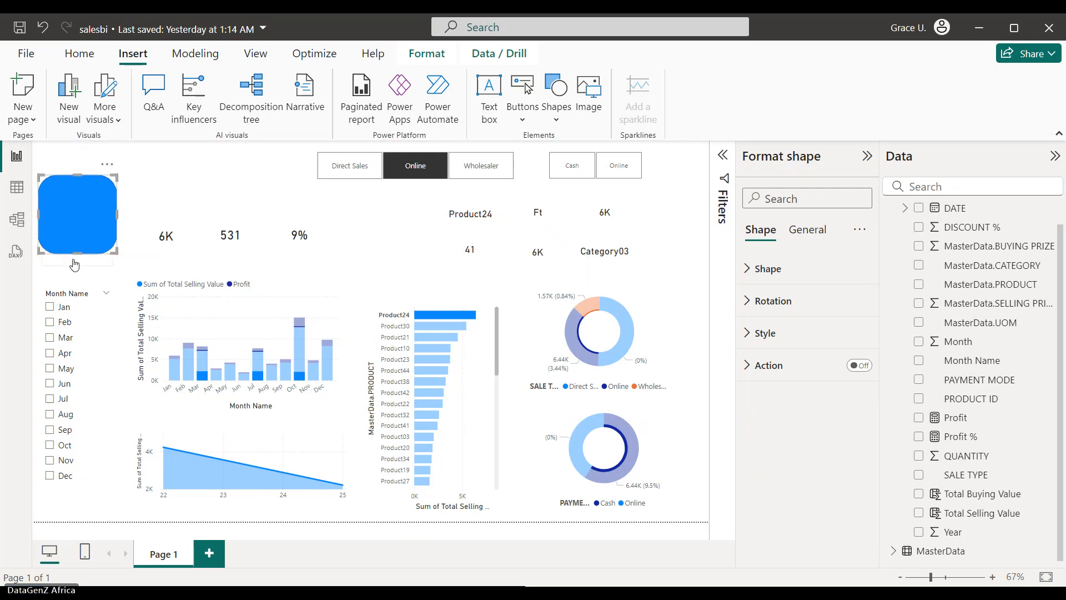
drag(77, 253, 76, 503)
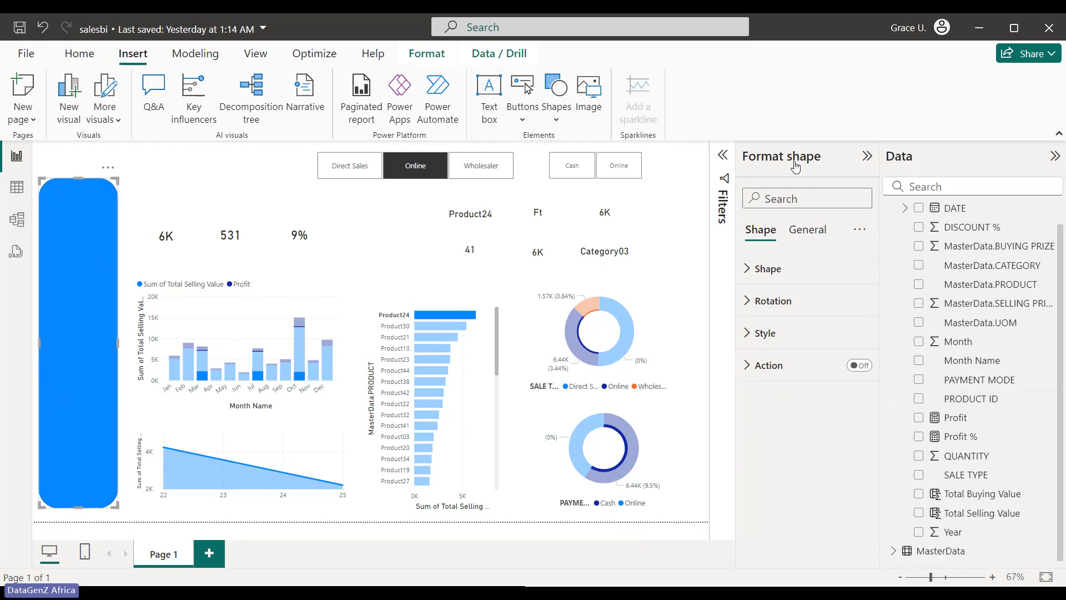
Review the rounded rectangle's general formatting, covering its background, border and shadow effects and its size properties.
click(810, 227)
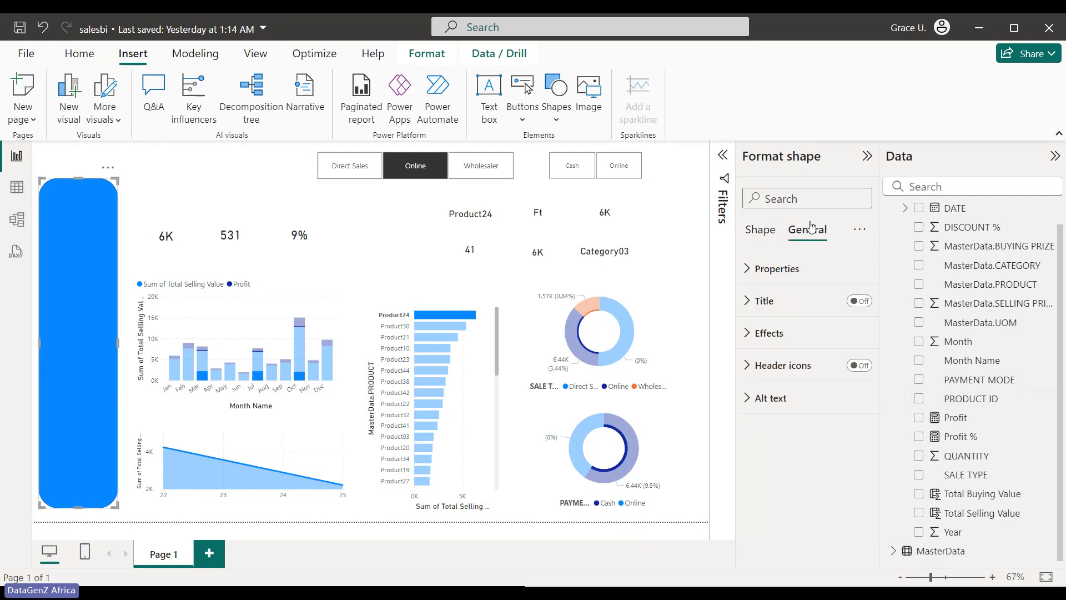
click(764, 228)
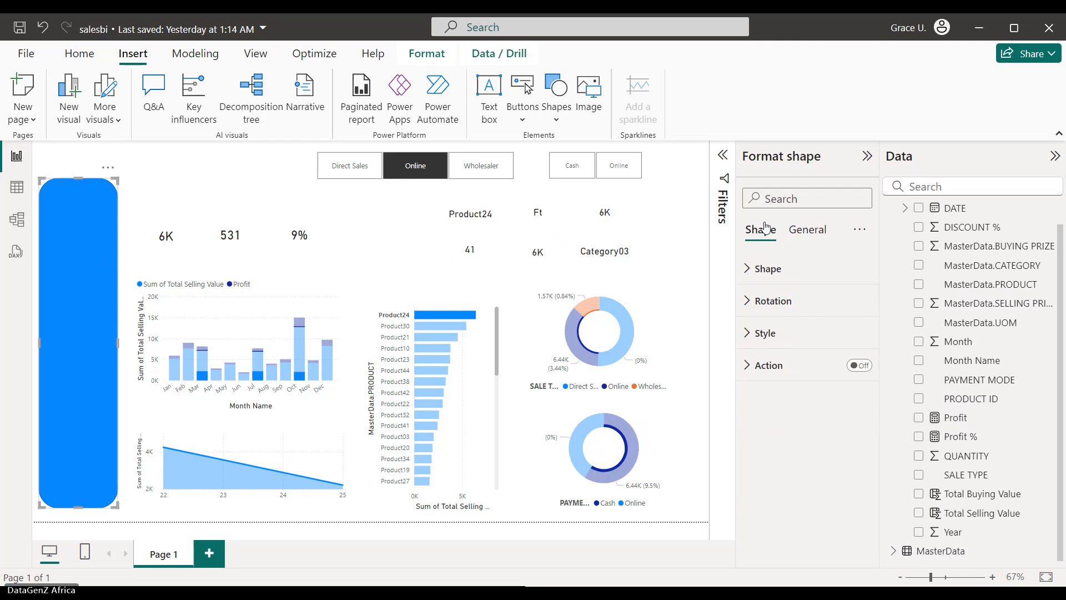
click(798, 228)
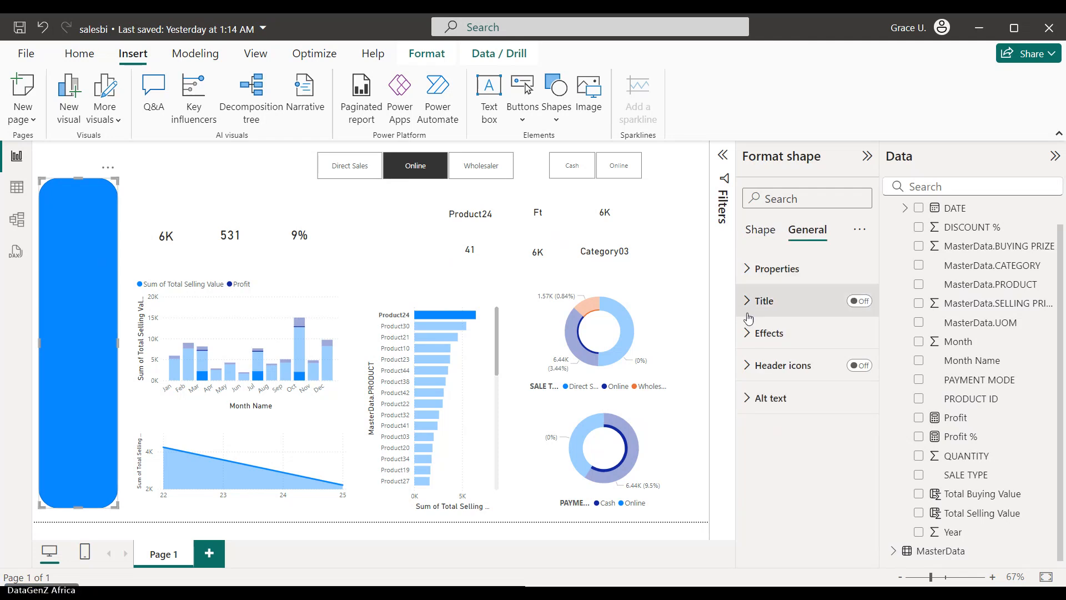
click(752, 332)
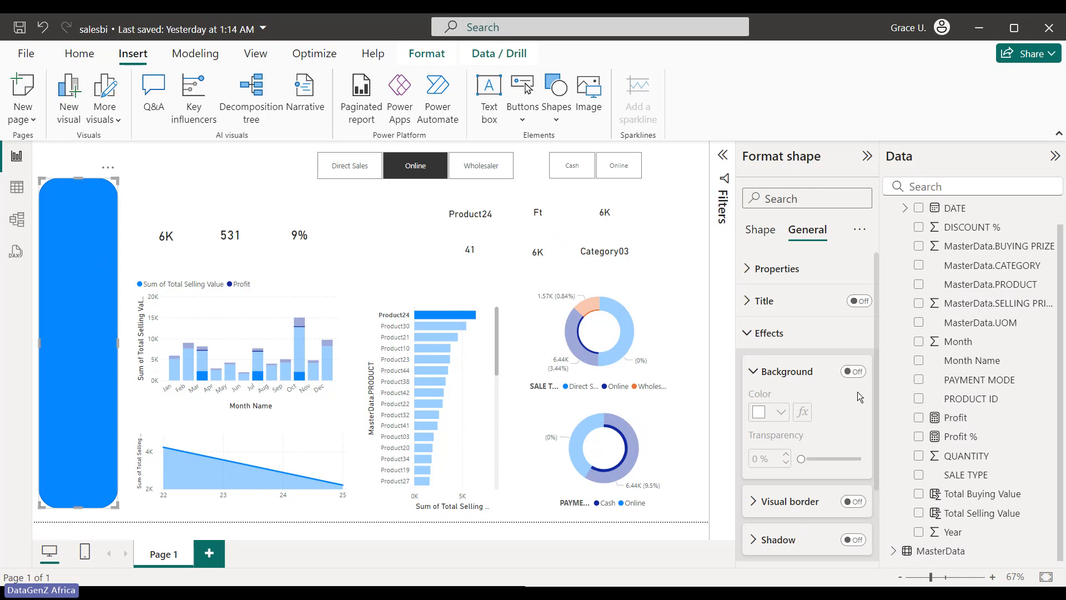
drag(877, 388, 883, 495)
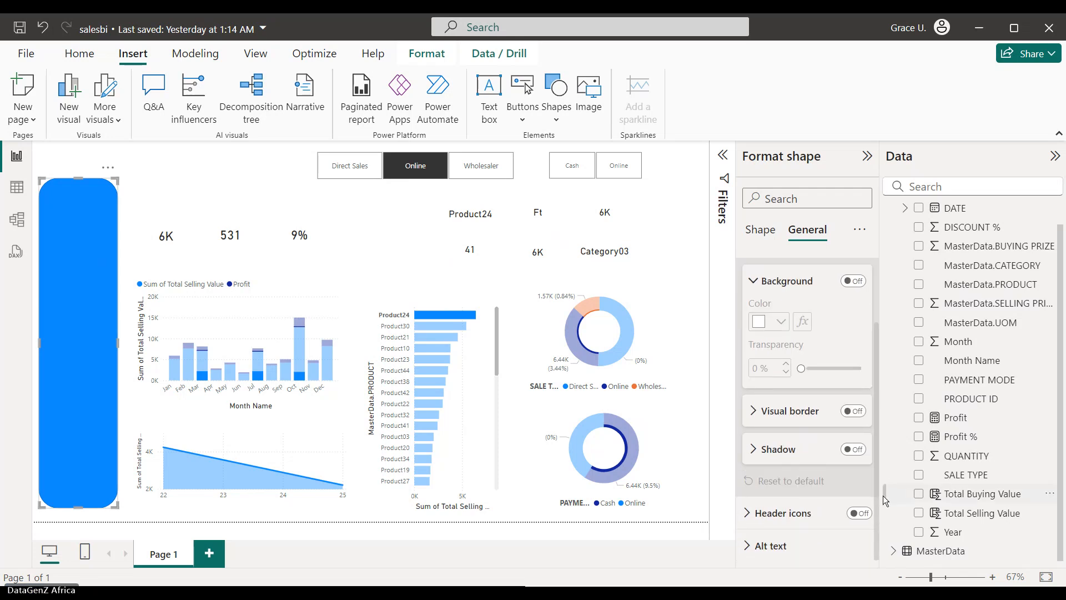
scroll(866, 389, up, 3)
click(777, 268)
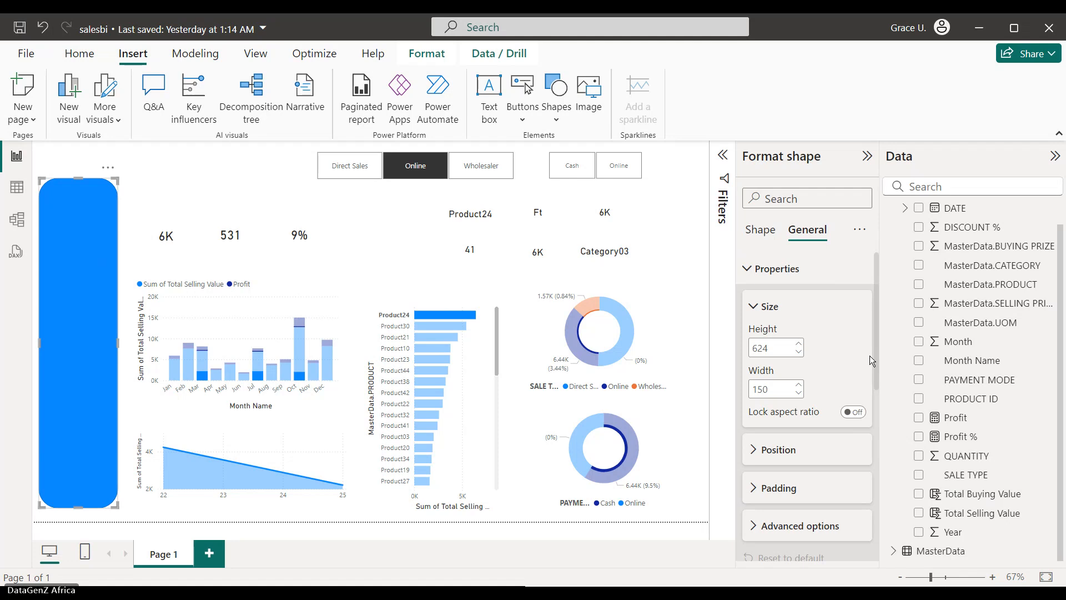
scroll(875, 396, down, 5)
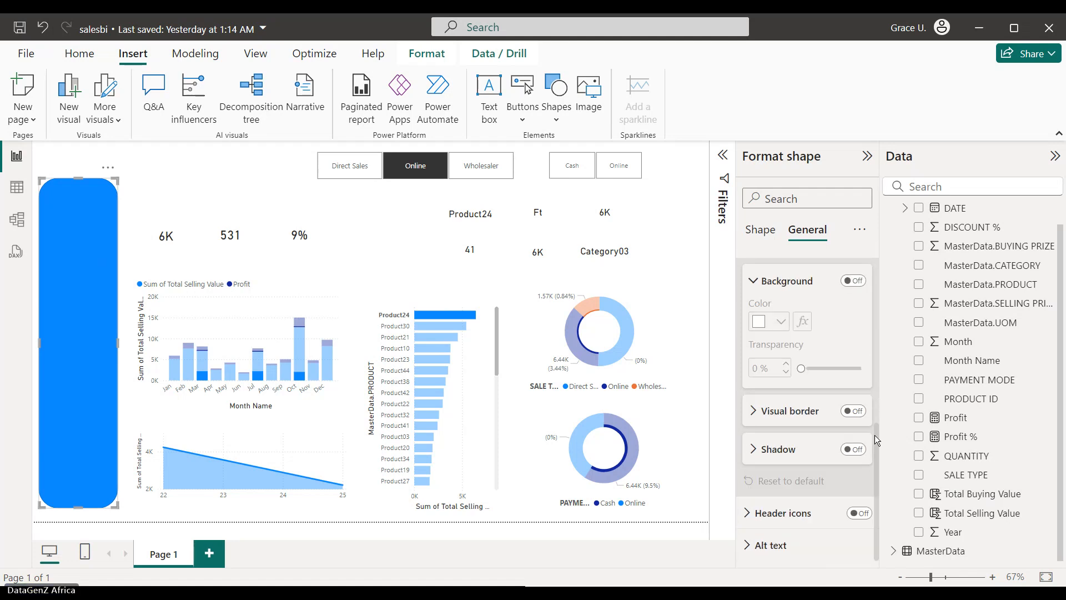
scroll(874, 434, up, 5)
scroll(872, 345, down, 2)
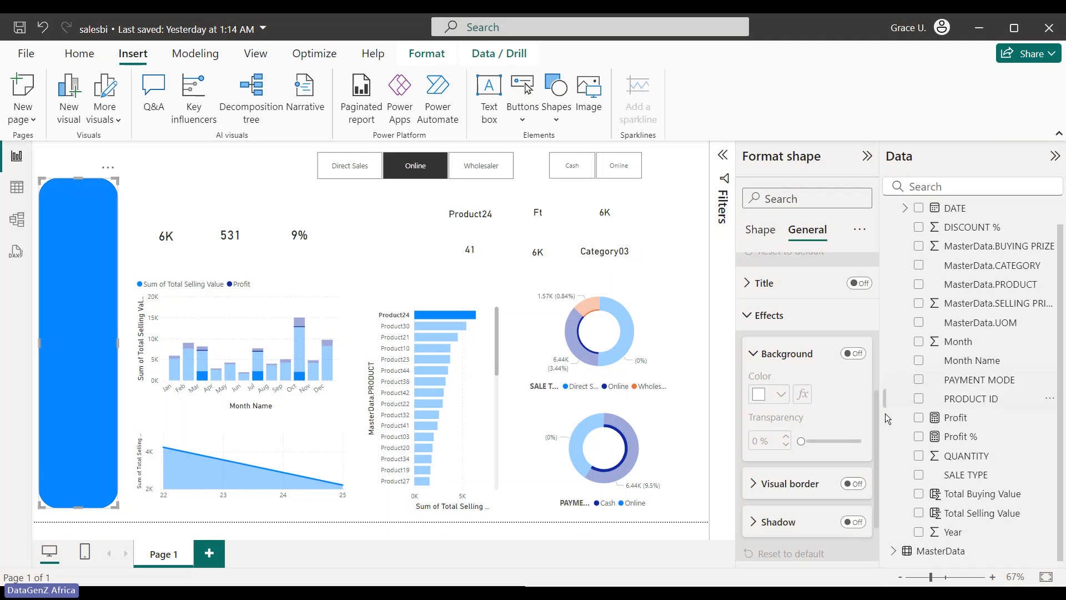
scroll(885, 433, down, 2)
scroll(881, 416, up, 1)
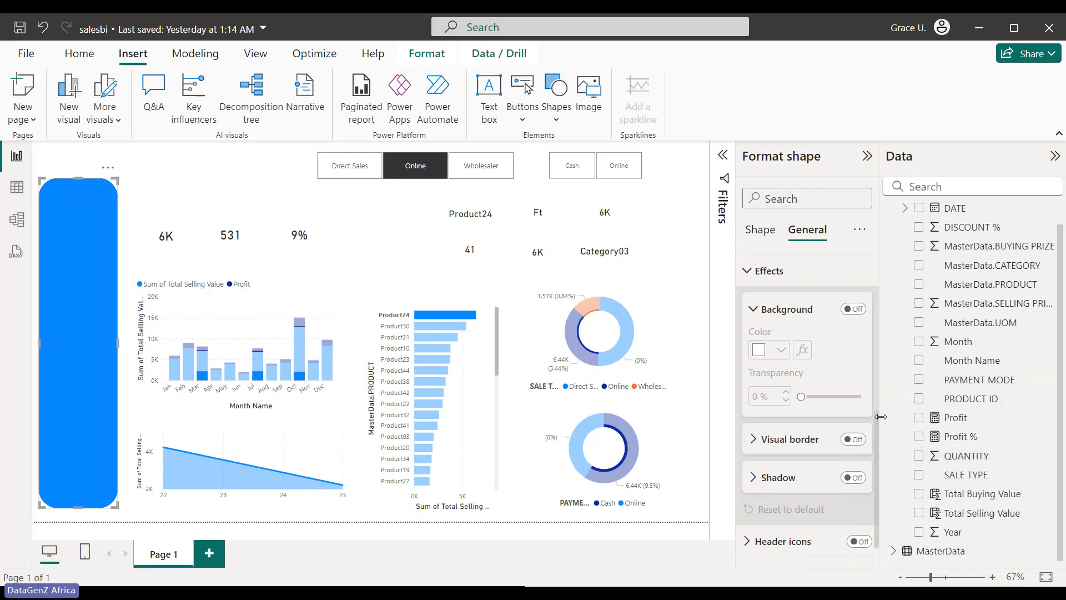
scroll(870, 367, up, 3)
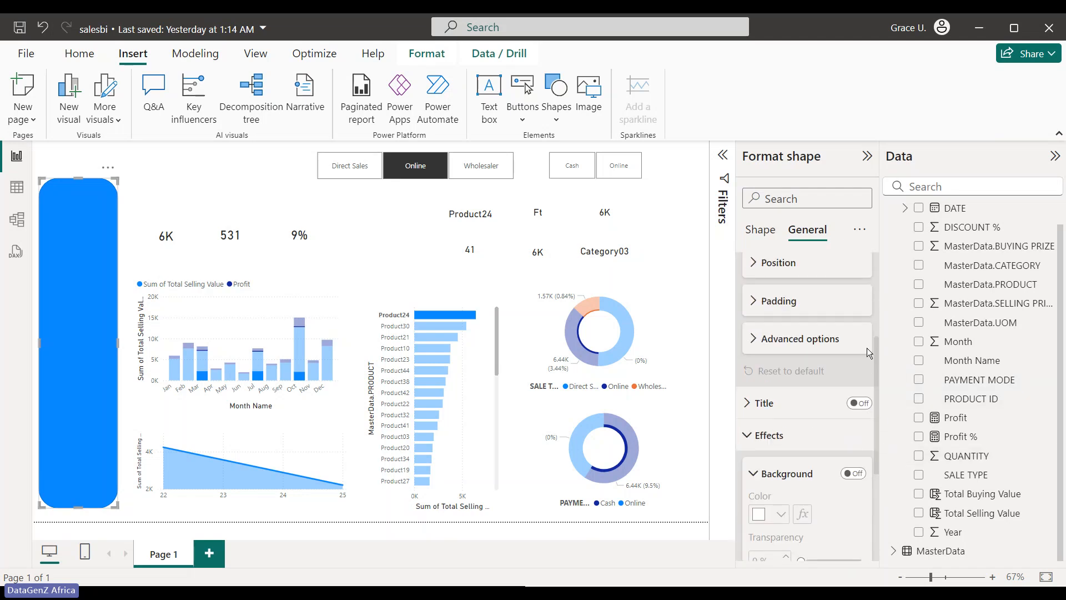
scroll(868, 339, up, 1)
Examine the rounded rectangle's layer-order, padding, position and size settings.
click(747, 468)
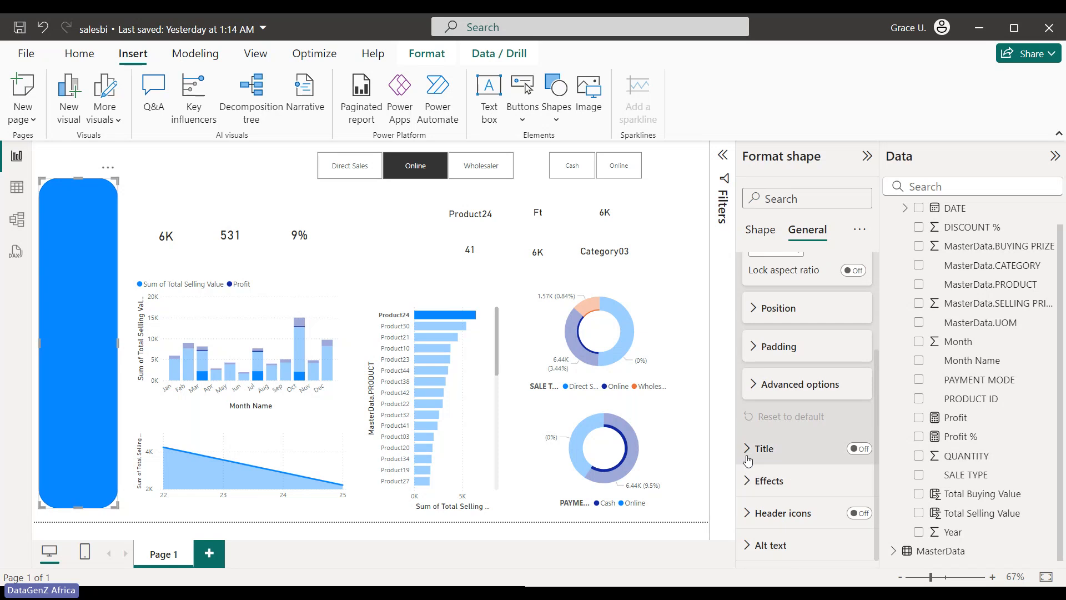
click(748, 454)
click(755, 385)
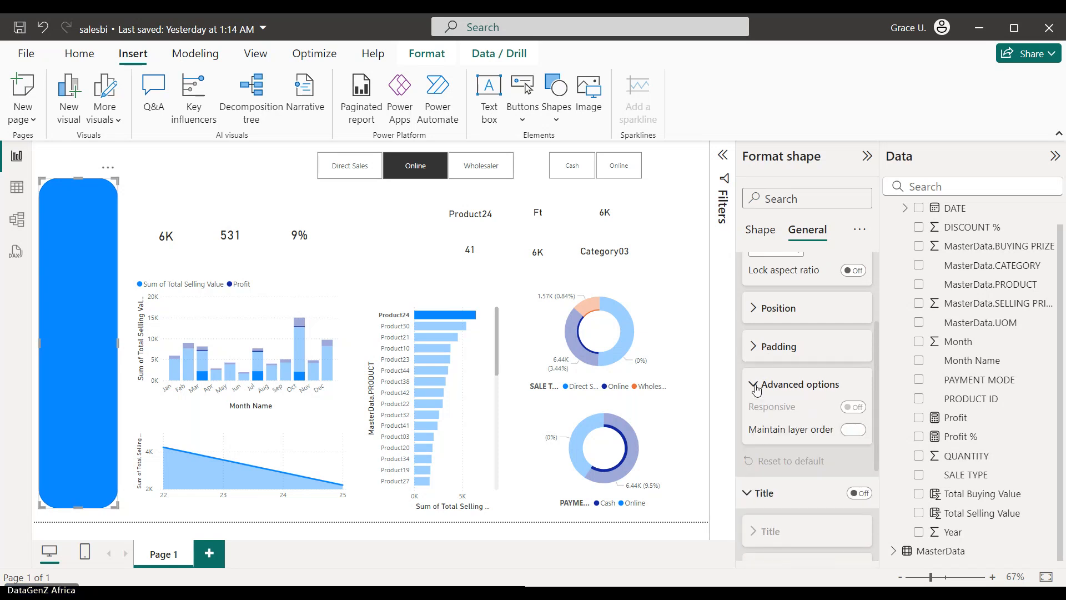
click(762, 353)
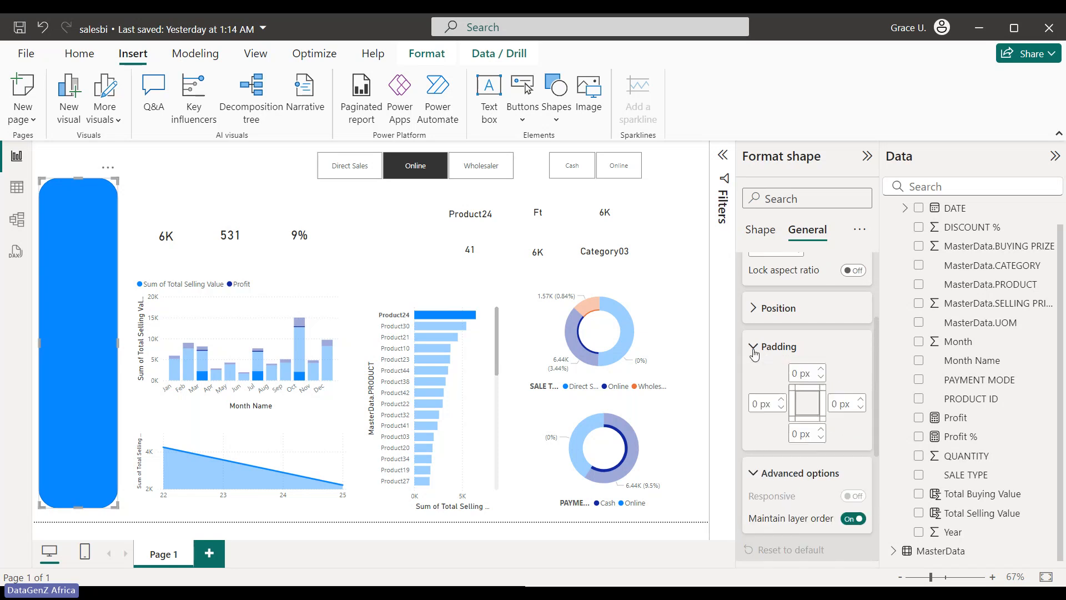
click(767, 322)
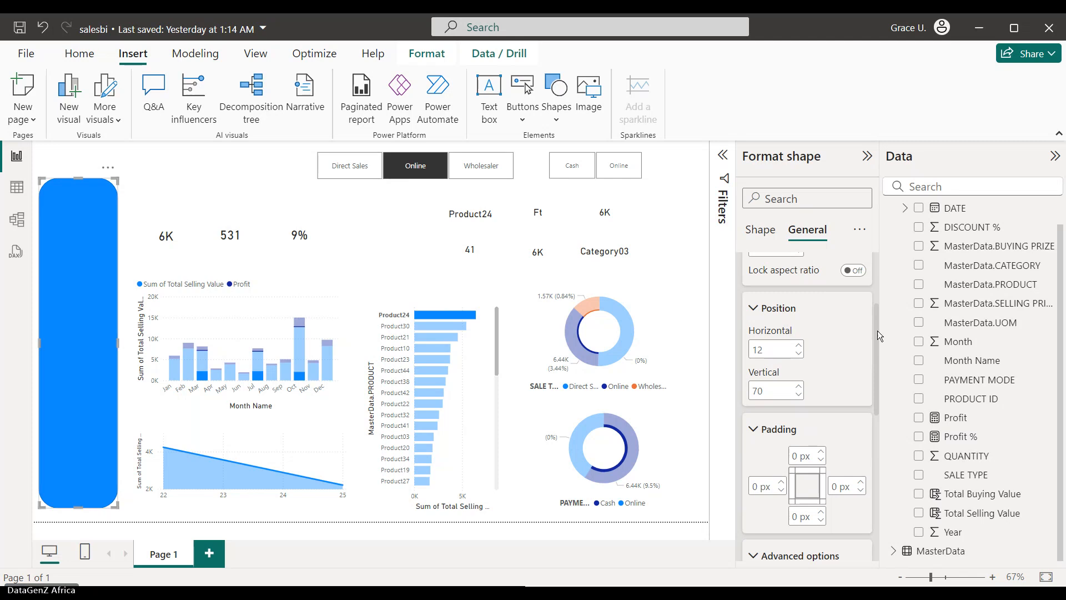
scroll(874, 311, up, 3)
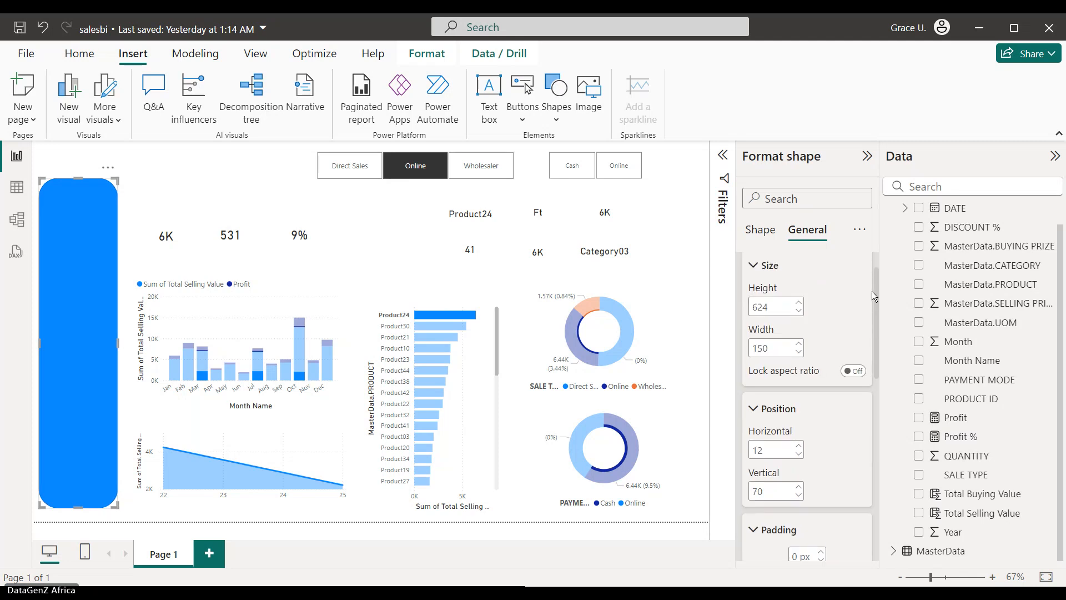
Set the rounded rectangle's fill to 53% transparency and a gold theme colour so the slicers show through.
click(759, 232)
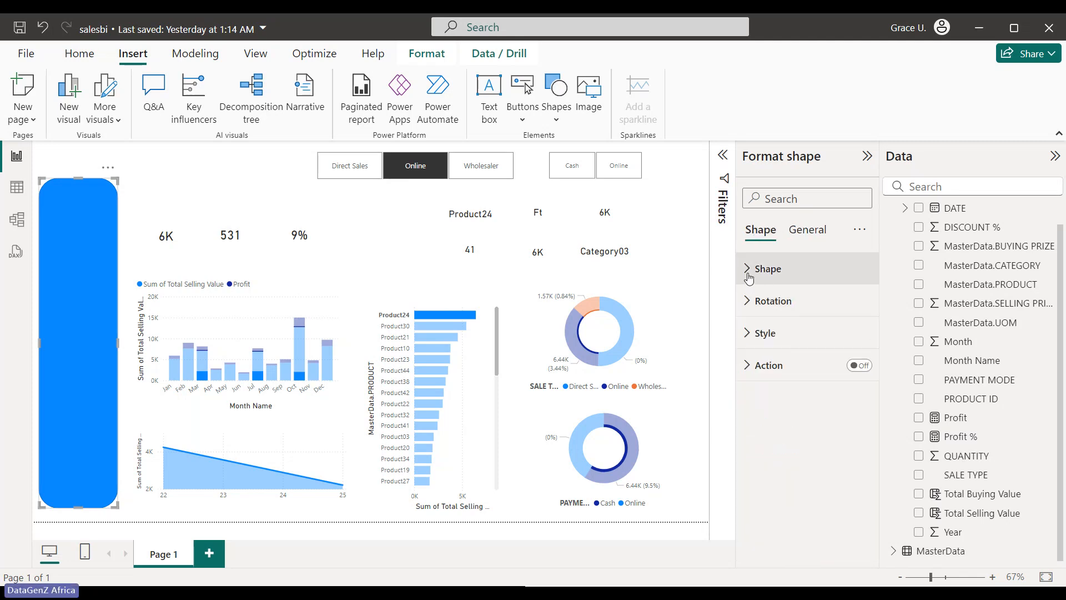
click(749, 331)
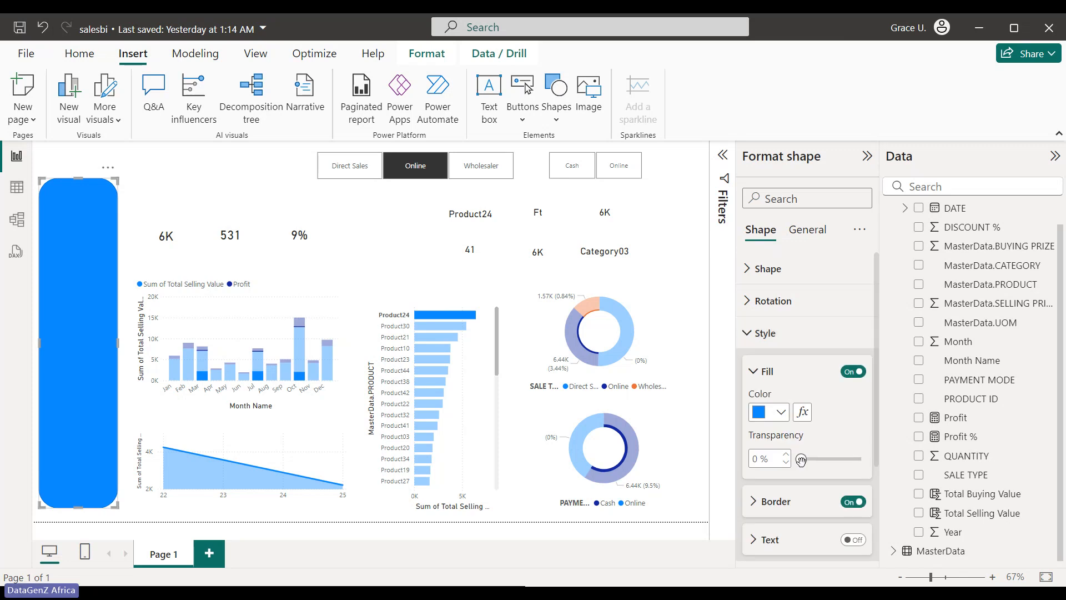
drag(800, 460, 833, 462)
click(781, 411)
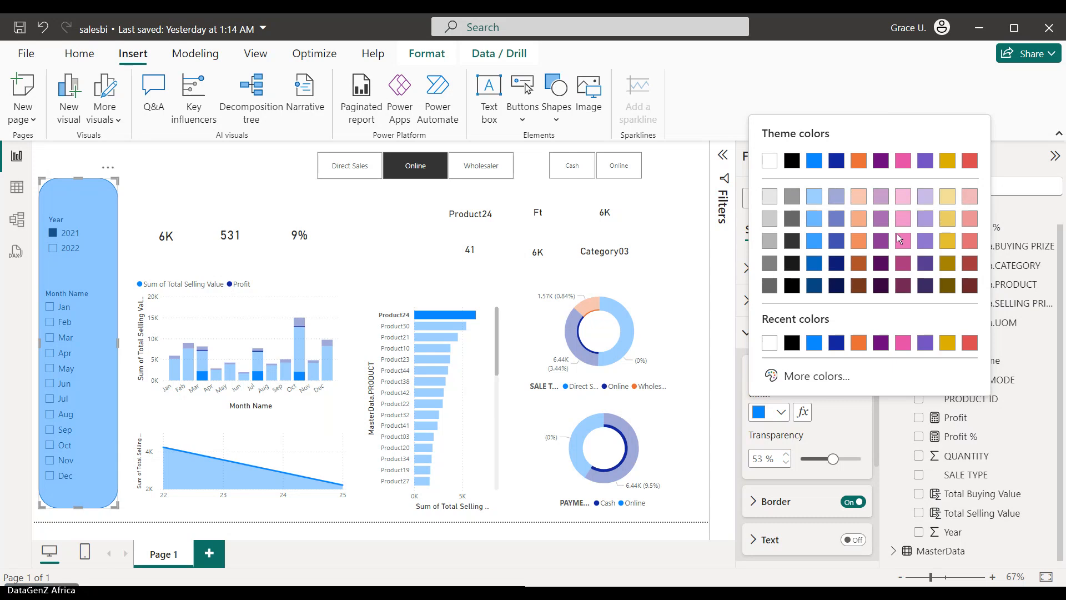
click(950, 242)
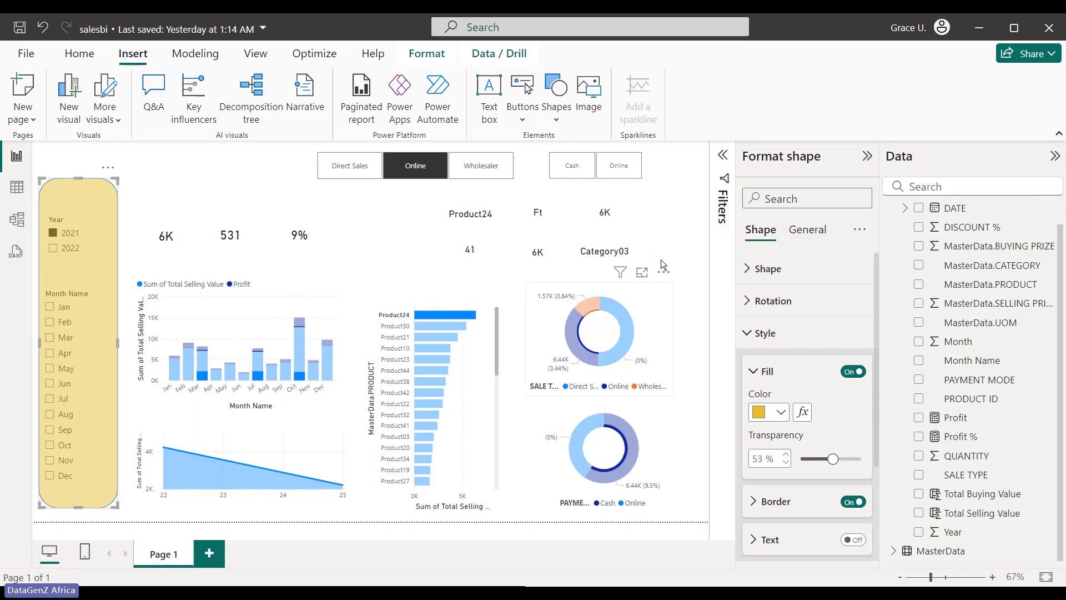
Shorten the gold panel by lowering its upper edge to just above the Year slicer, and nudge the panel slightly left.
click(655, 295)
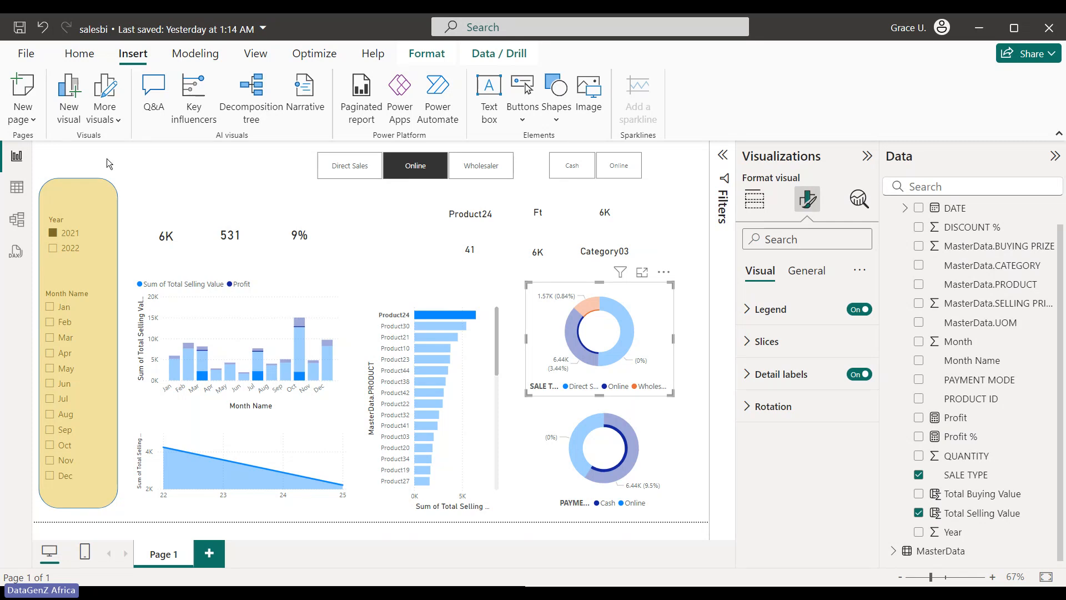
click(95, 195)
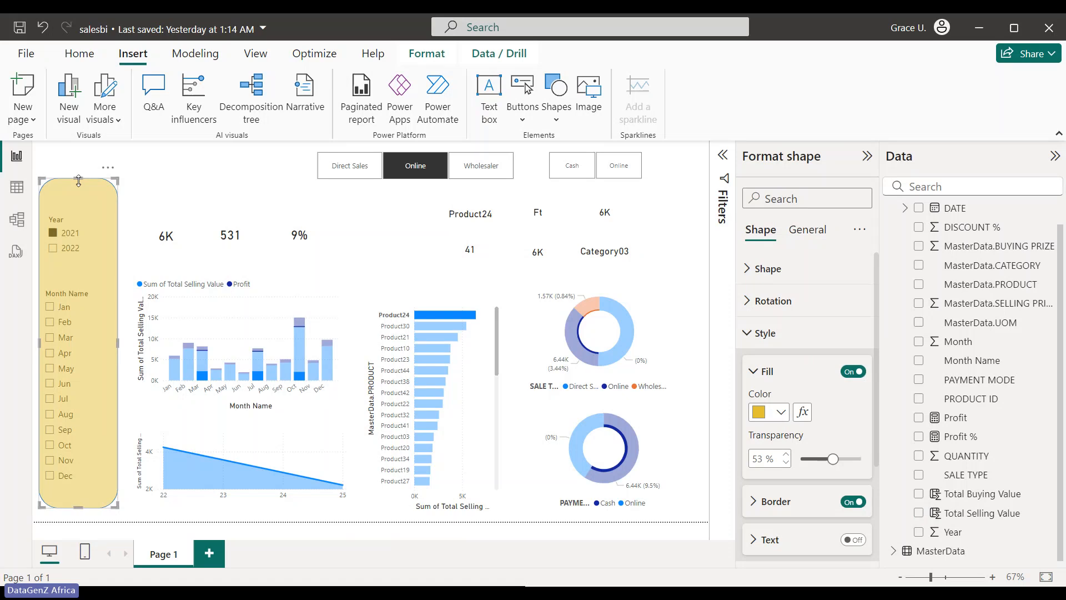
drag(78, 180, 78, 197)
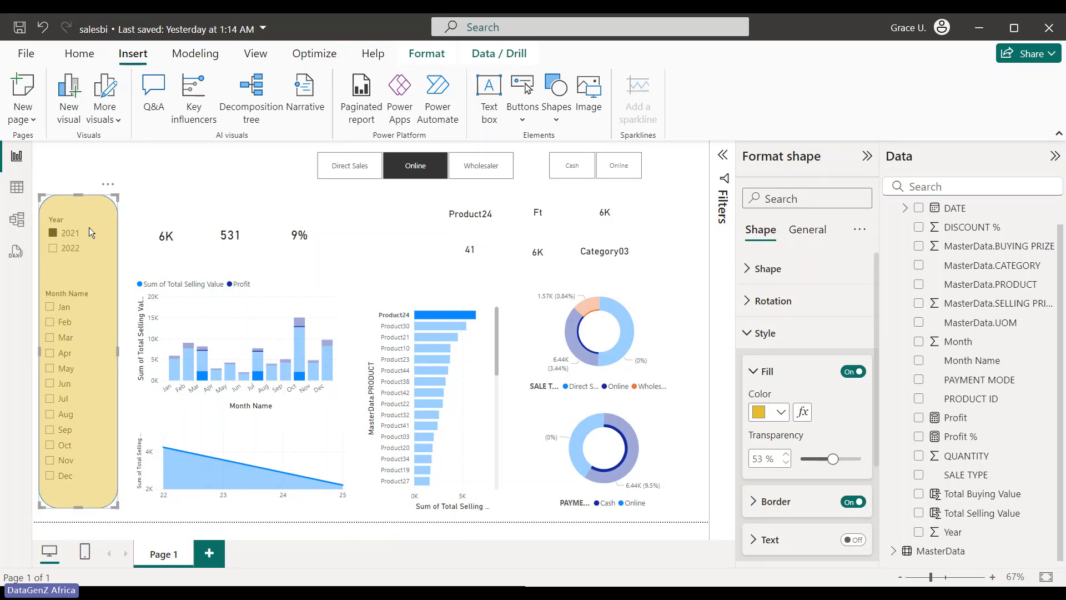
click(218, 172)
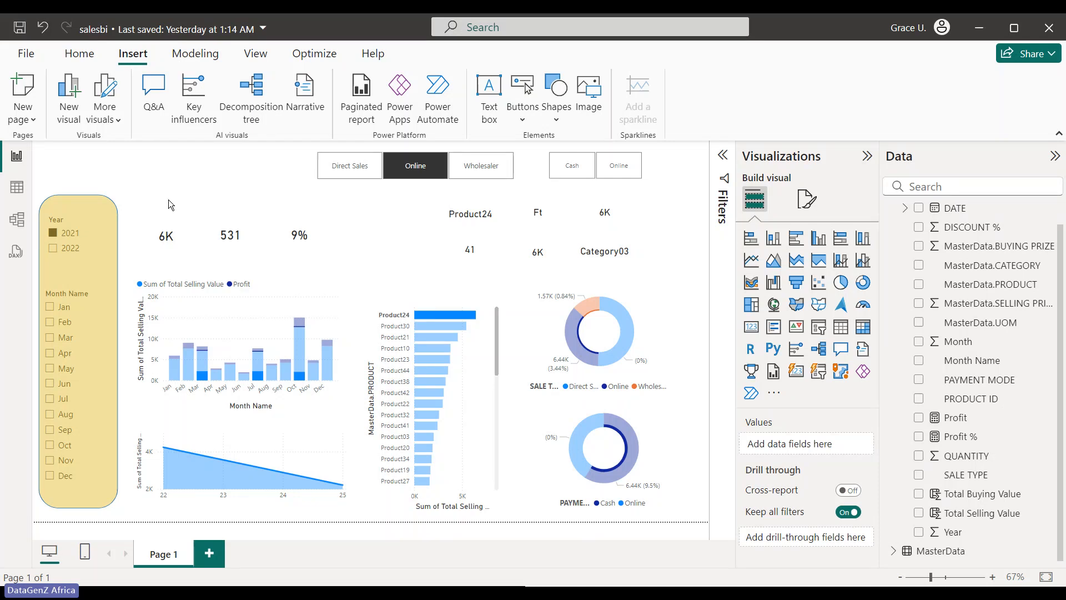
click(76, 198)
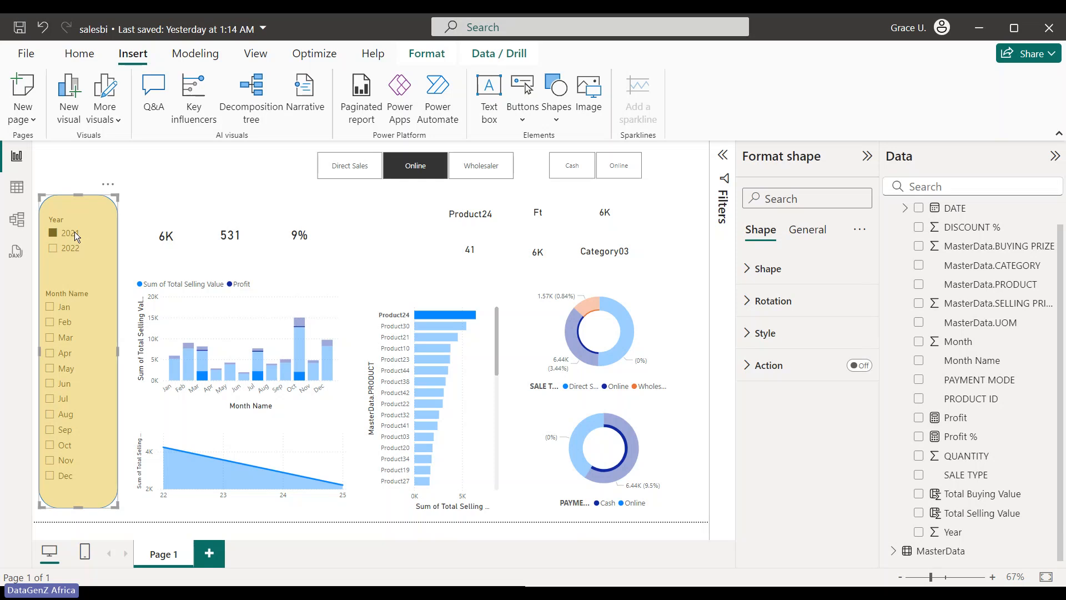
drag(78, 232, 75, 232)
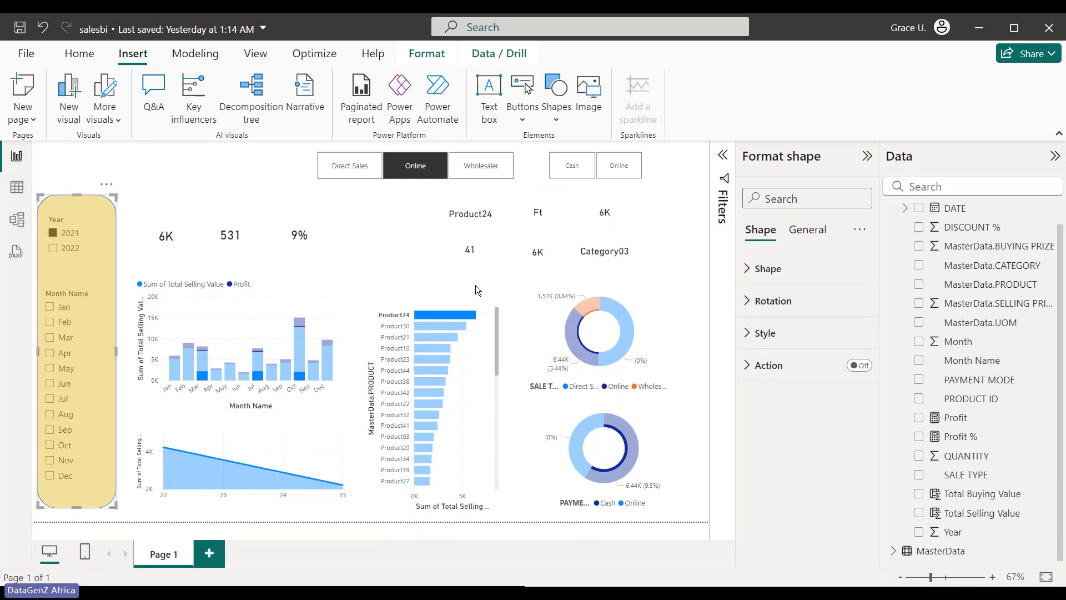
Examine the gold panel's fill, border, text, shadow, glow, action and rounded-corner settings.
click(764, 328)
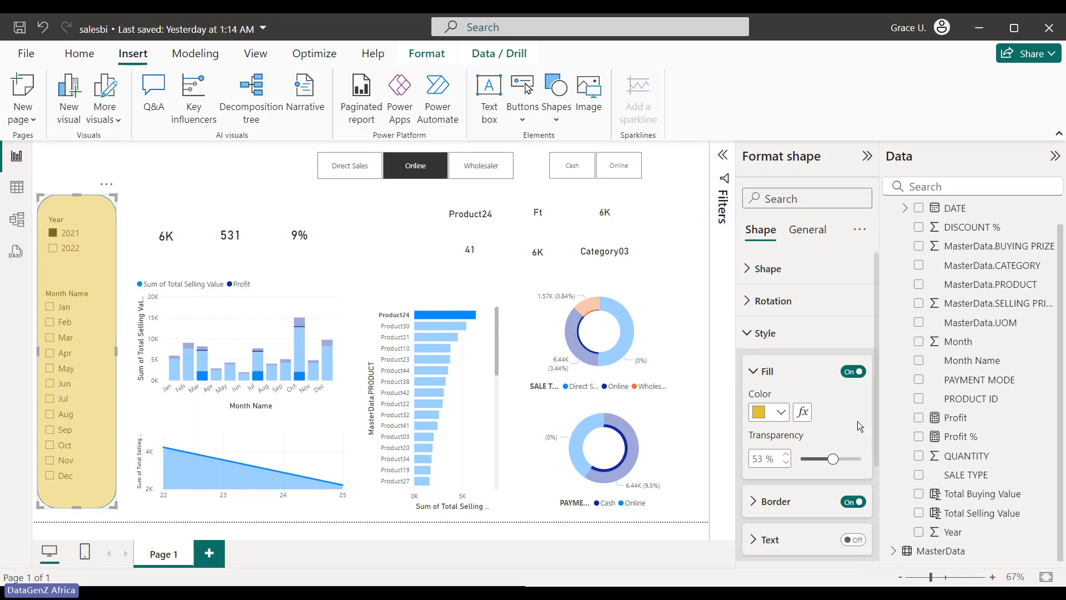
scroll(874, 390, down, 3)
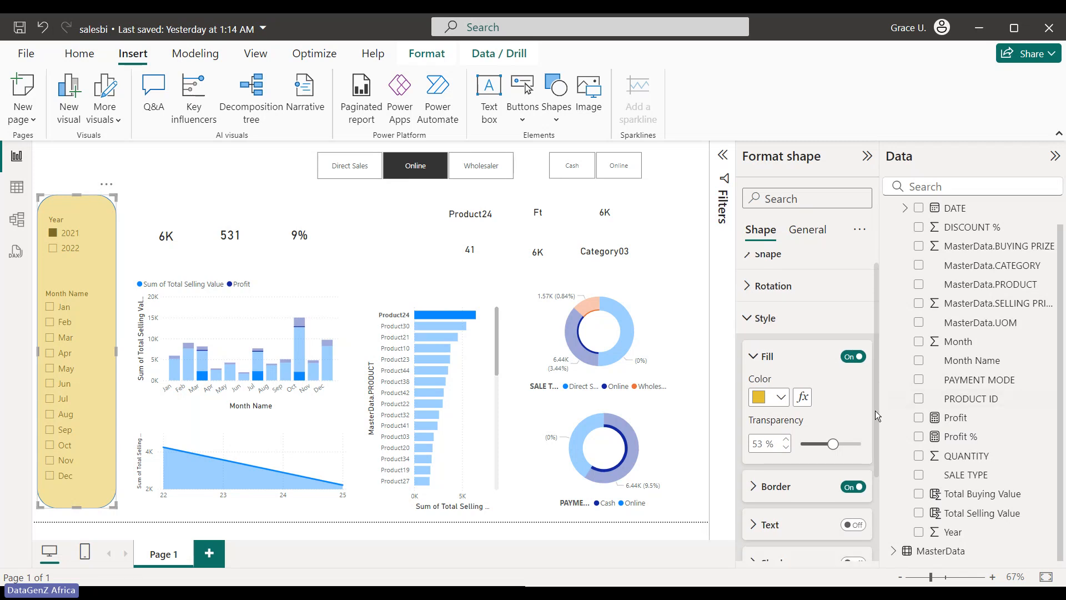
click(756, 382)
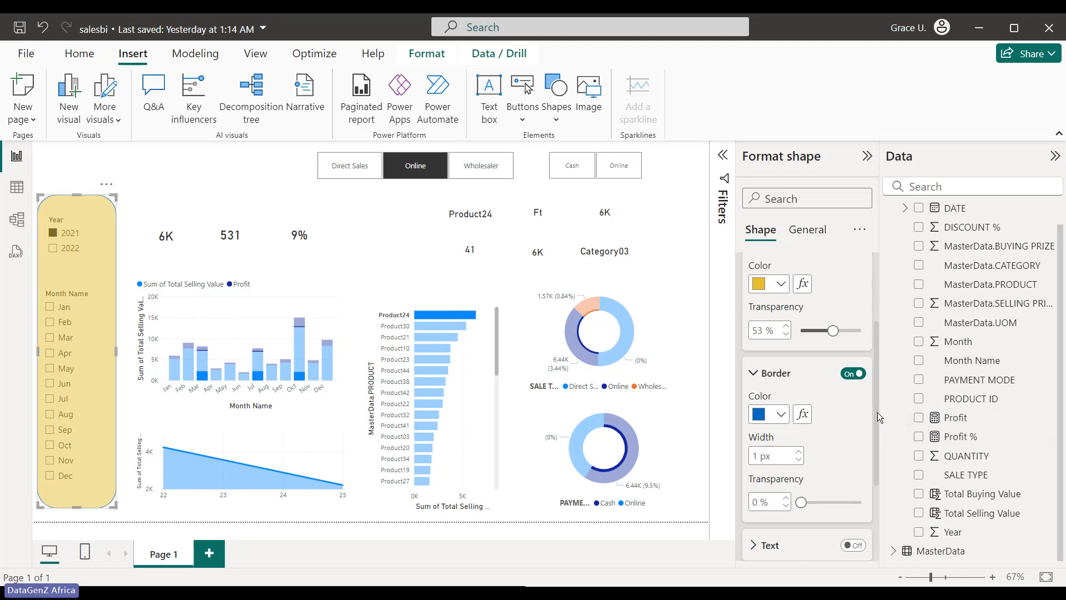
drag(877, 412, 877, 495)
click(753, 407)
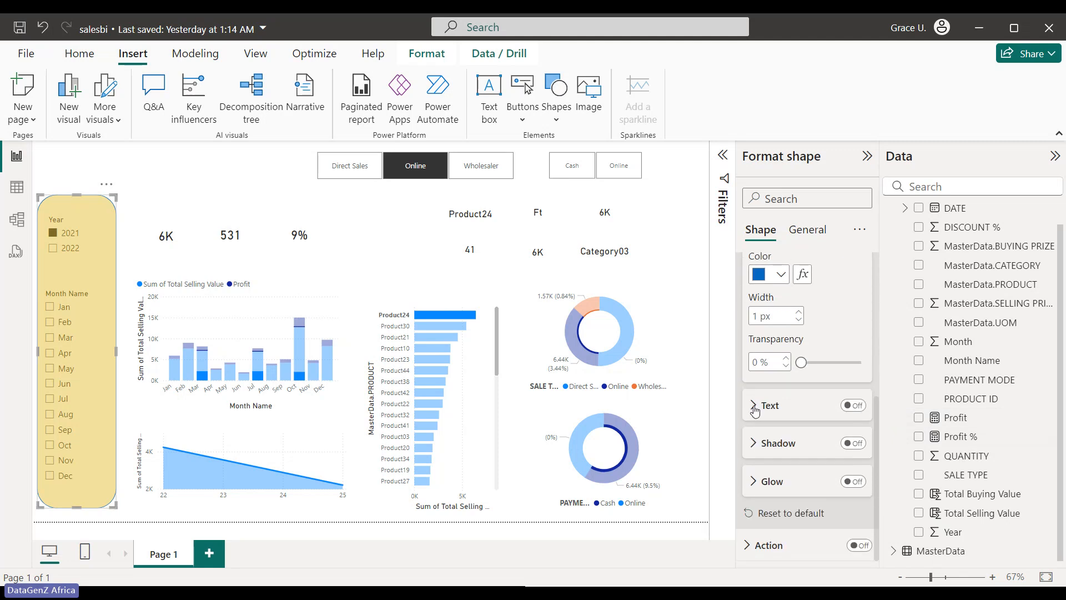
click(753, 408)
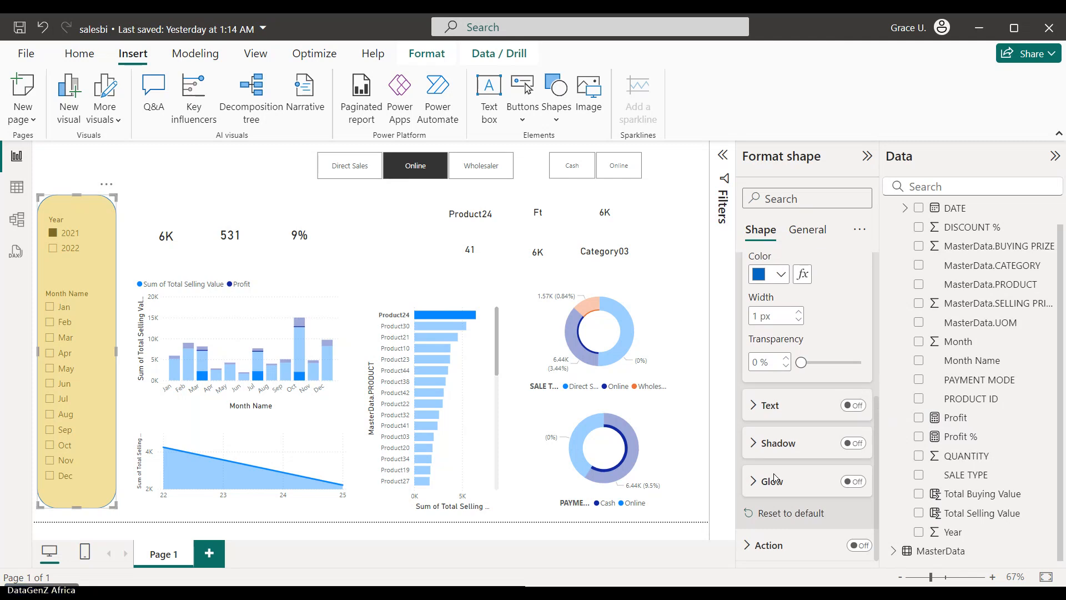
click(751, 548)
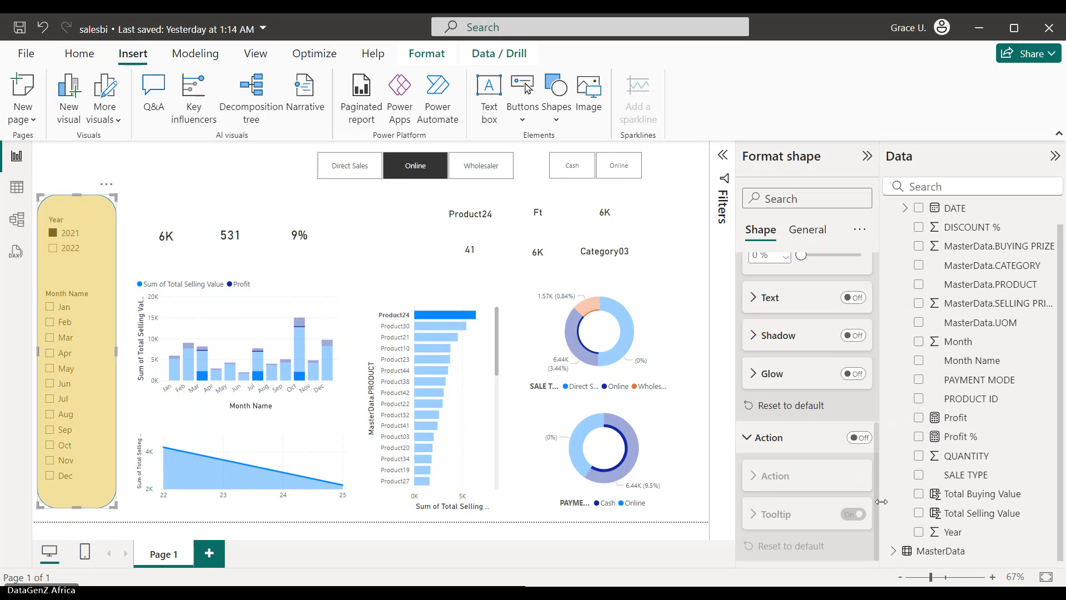
scroll(855, 341, up, 5)
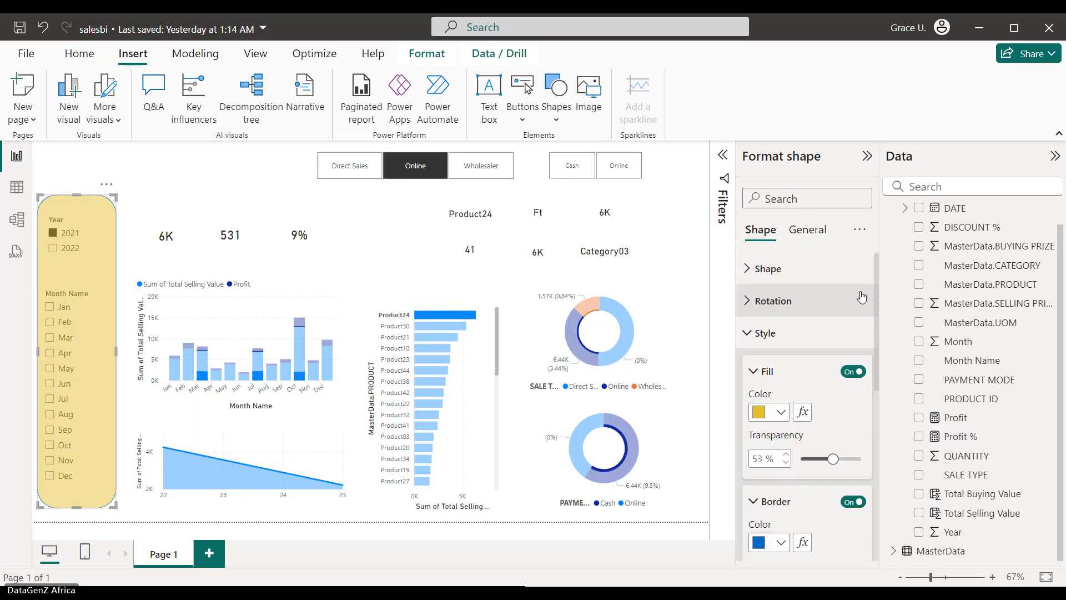
click(747, 333)
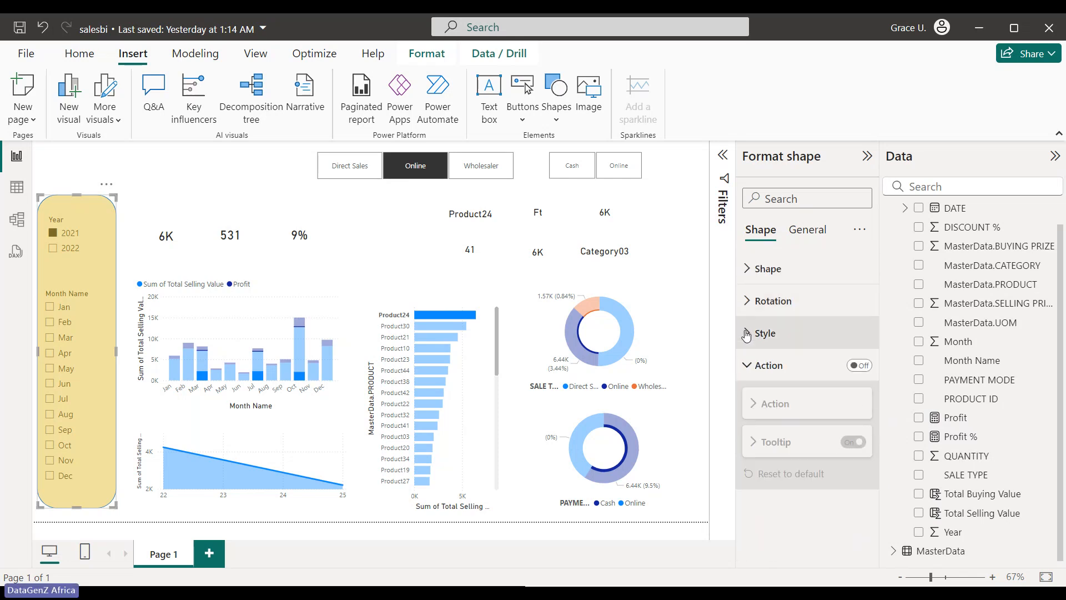
click(742, 270)
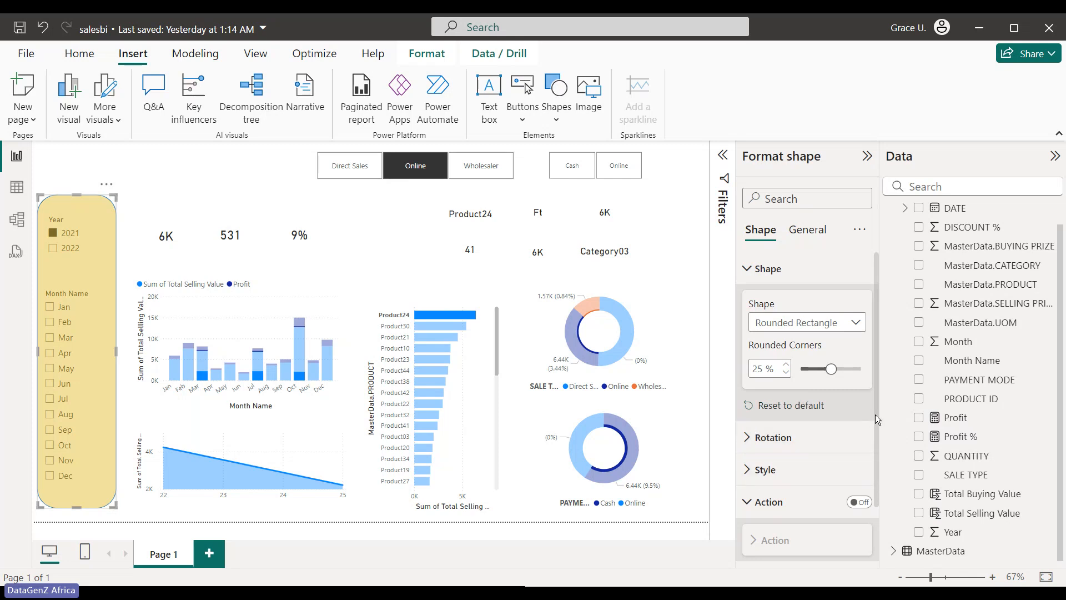
drag(875, 414, 880, 467)
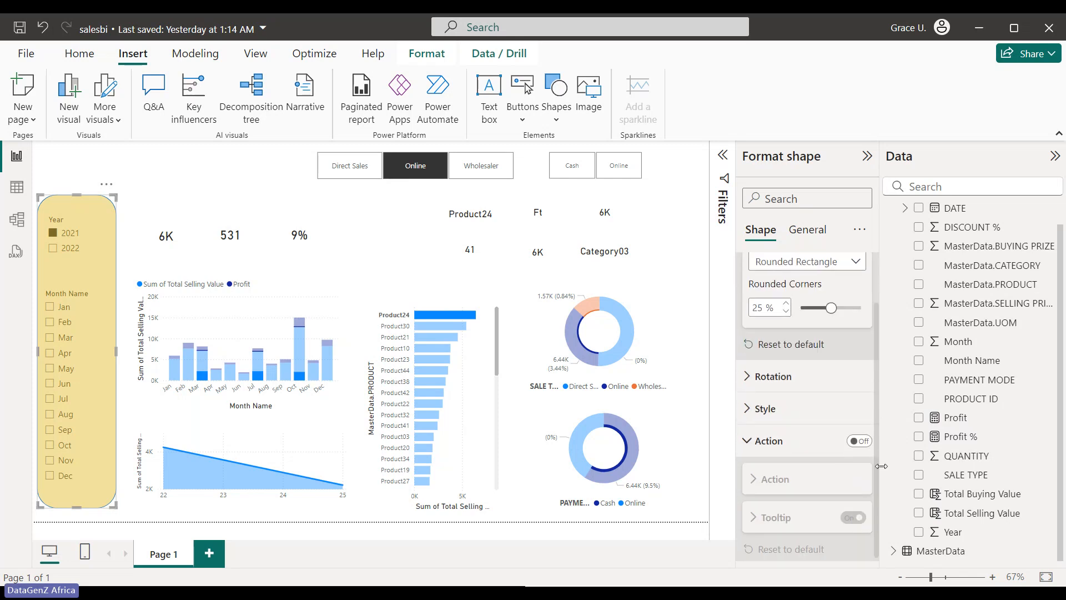
right_click(102, 272)
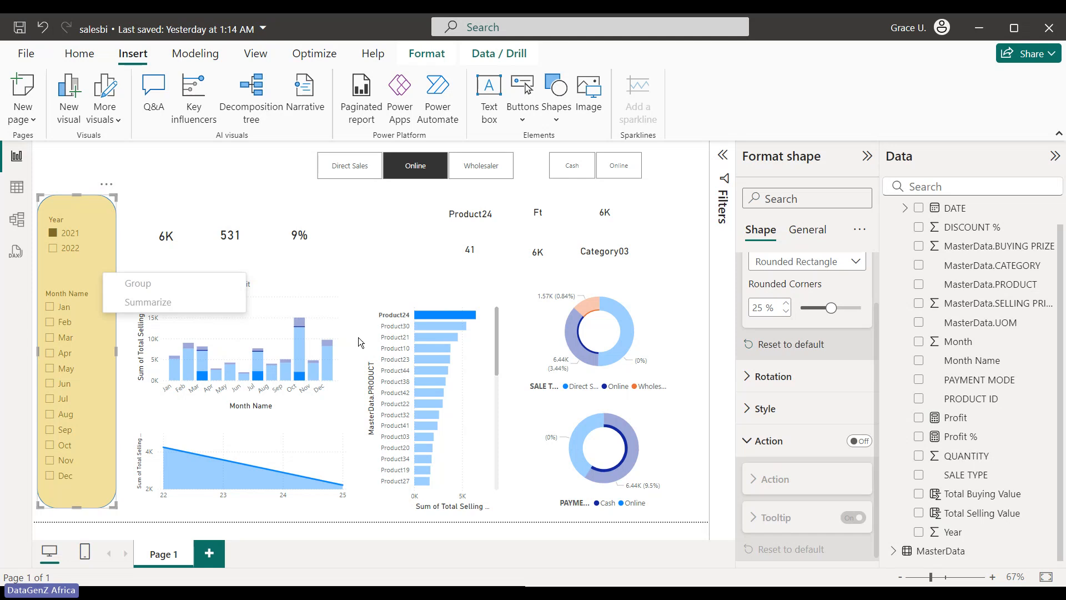
click(154, 205)
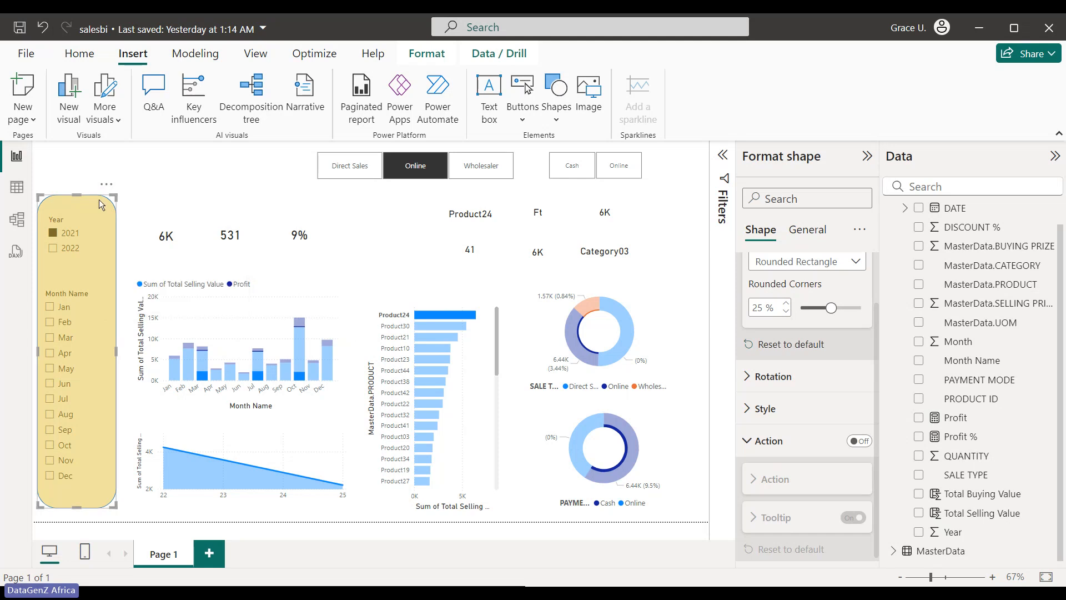
drag(74, 191, 75, 199)
click(181, 171)
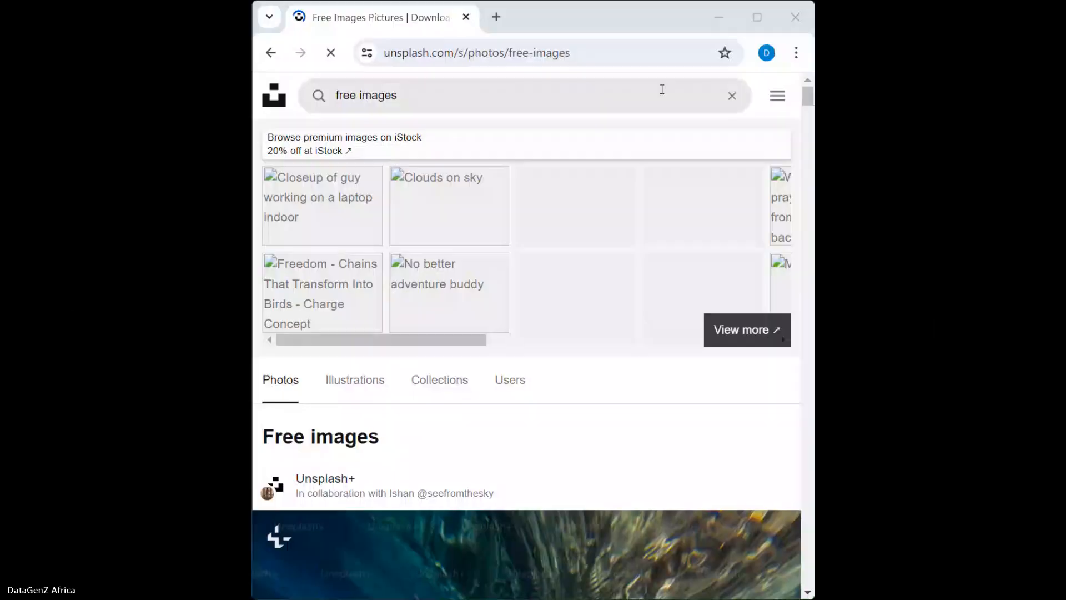
Switch to Unsplash in the browser, search it for "professional background" and browse the photo results.
click(764, 21)
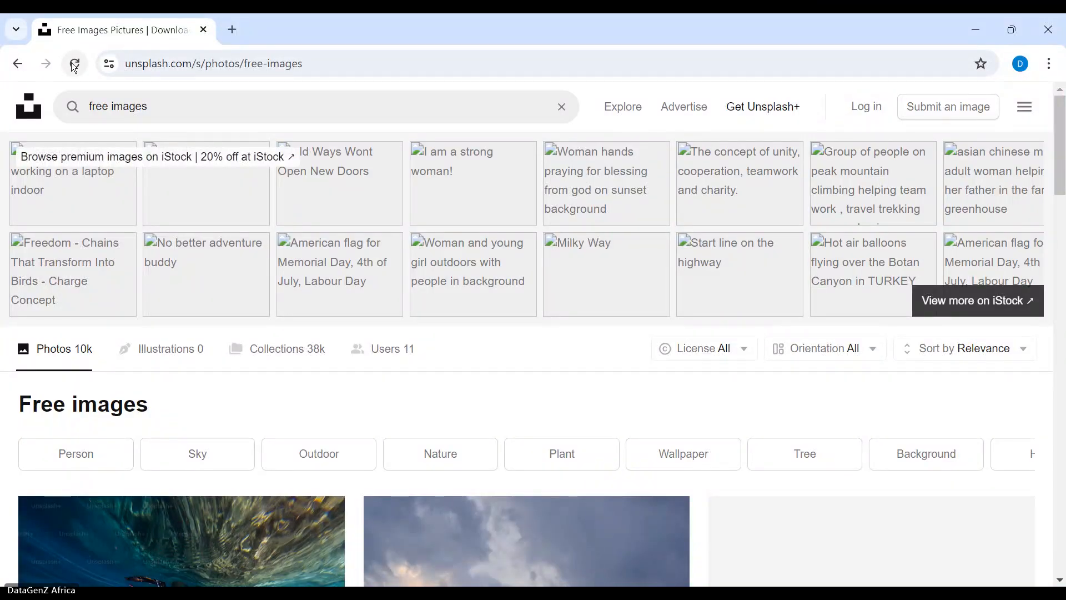
click(74, 65)
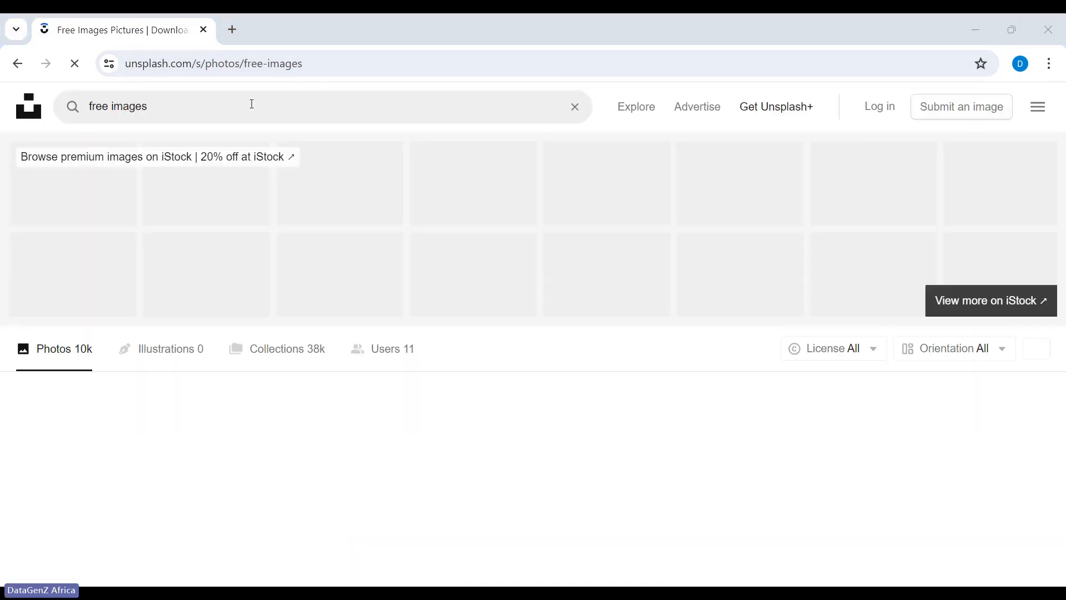
drag(195, 105, 58, 115)
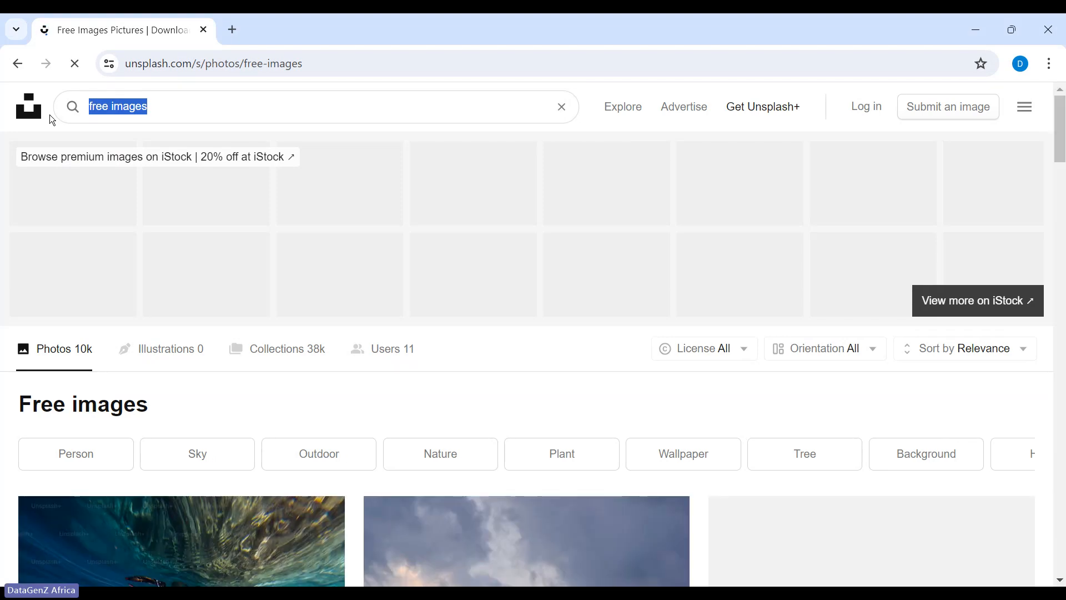
text(p)
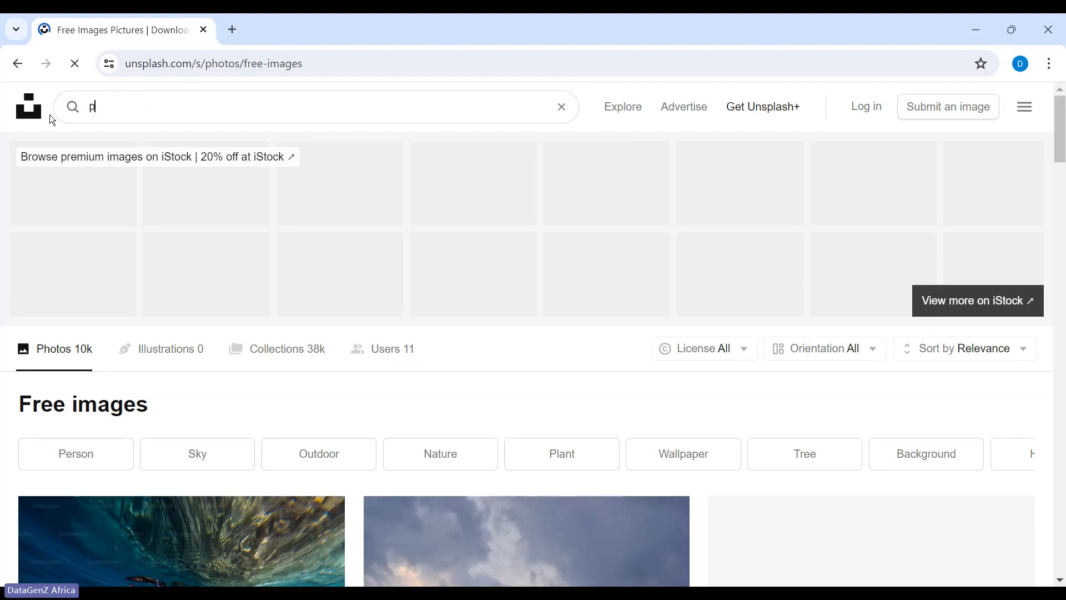
text(rofewss)
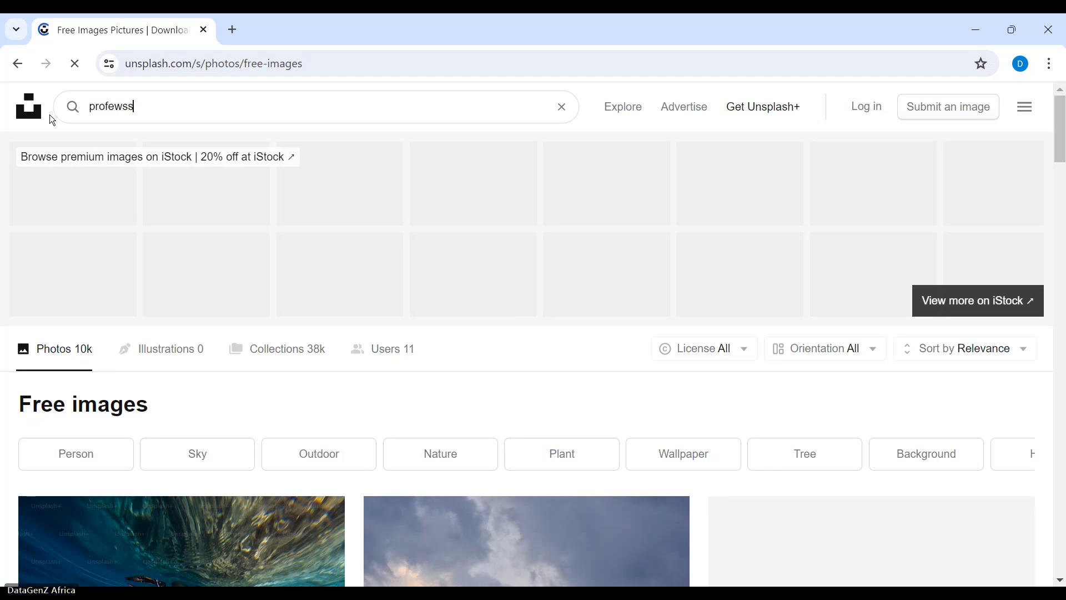
key(BackSpace)
key(BackSpace)
key(BackSpace)
text(ssional back)
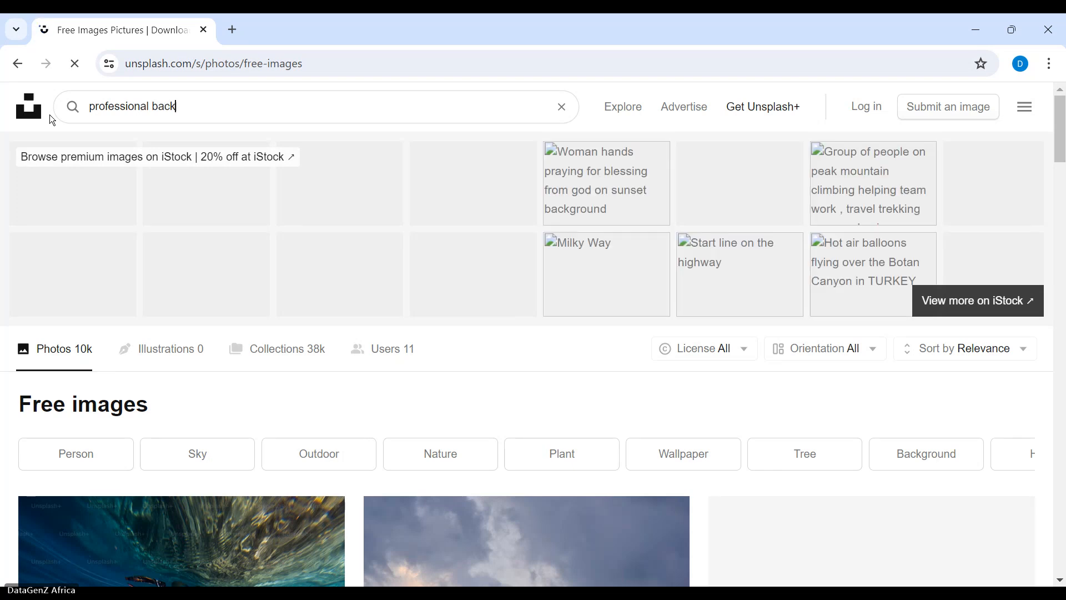
text(ground)
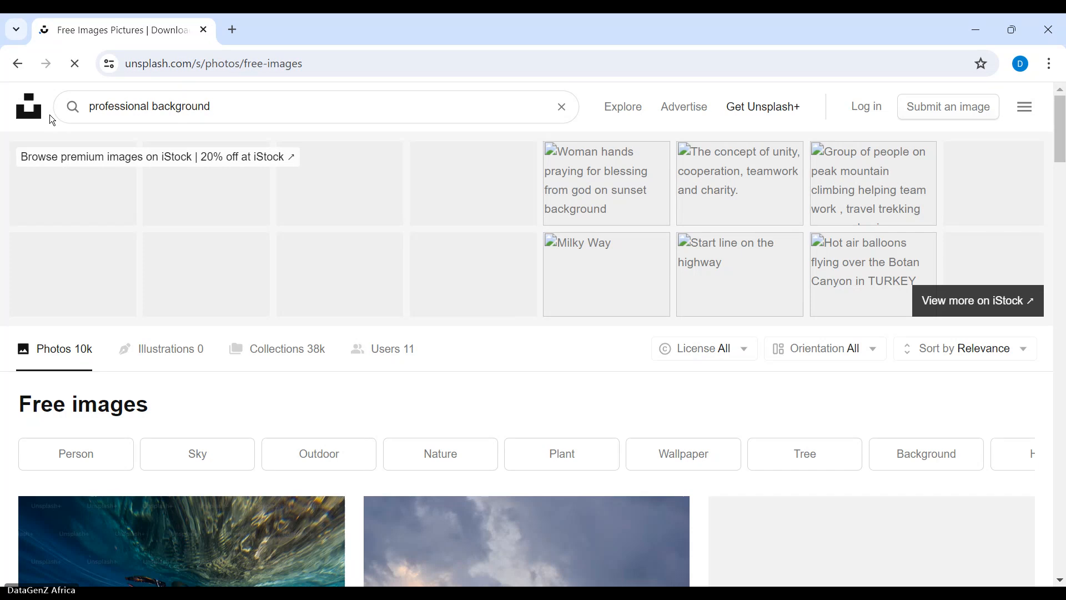
key(Return)
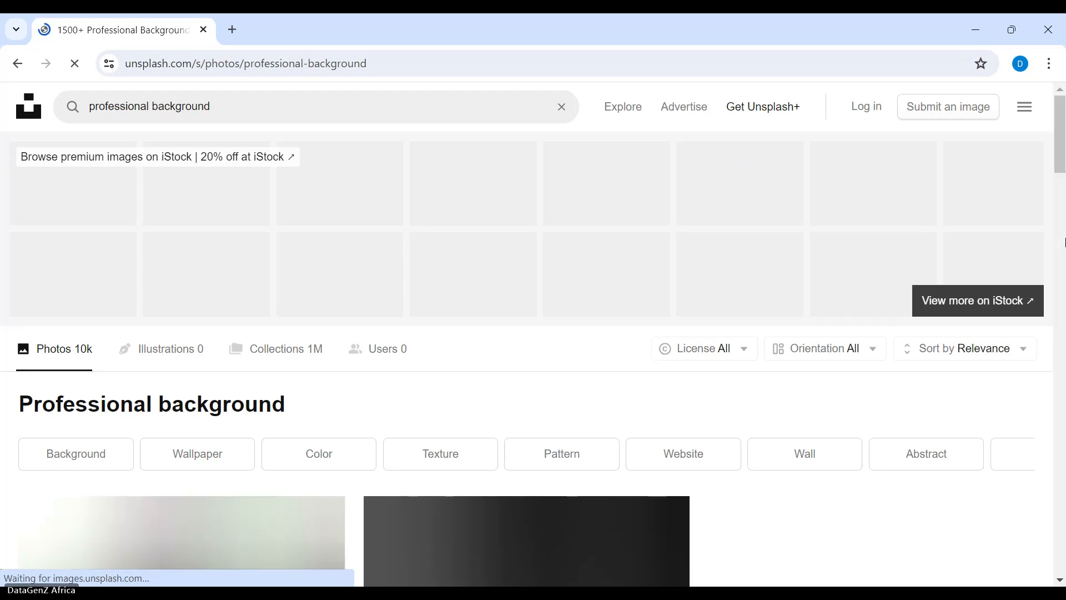
scroll(1062, 242, down, 5)
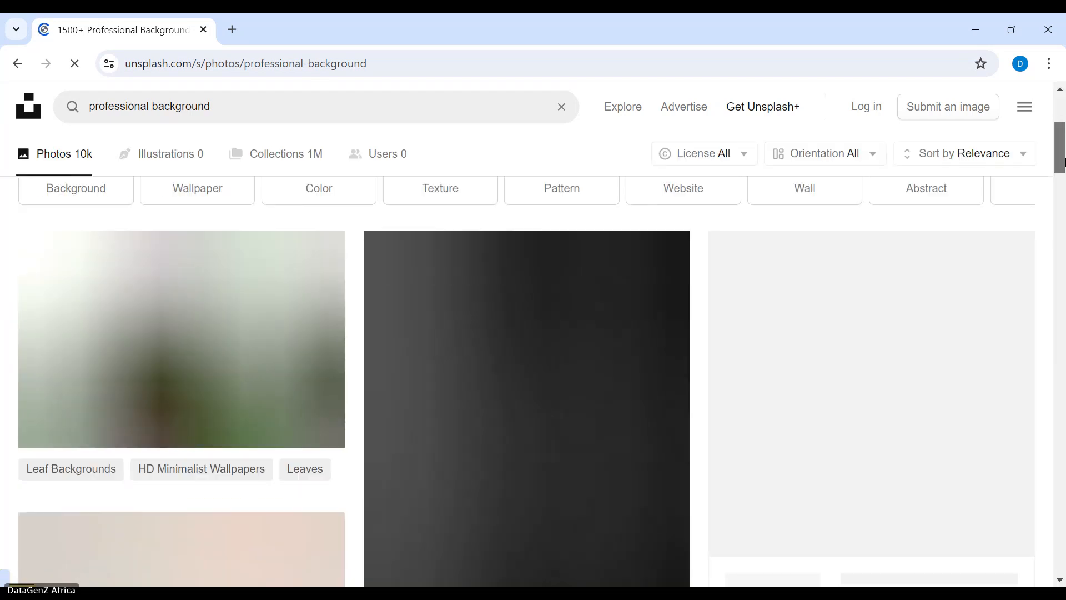
mouse_move(1062, 161)
mouse_down()
mouse_move(1062, 357)
mouse_move(1062, 142)
mouse_move(1063, 166)
mouse_up()
scroll(1062, 166, down, 12)
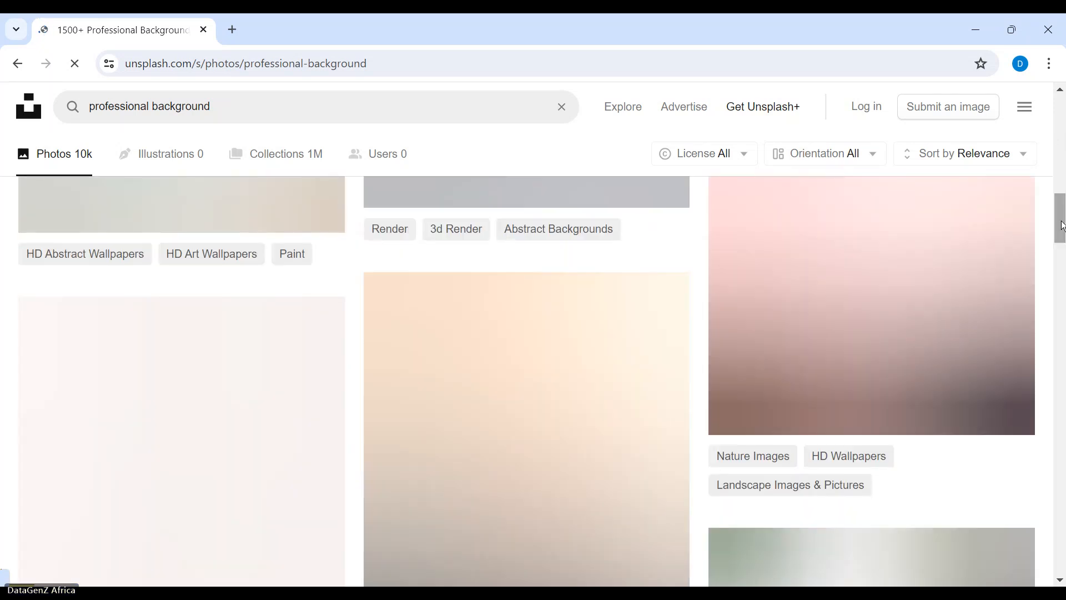
drag(1061, 214, 1065, 129)
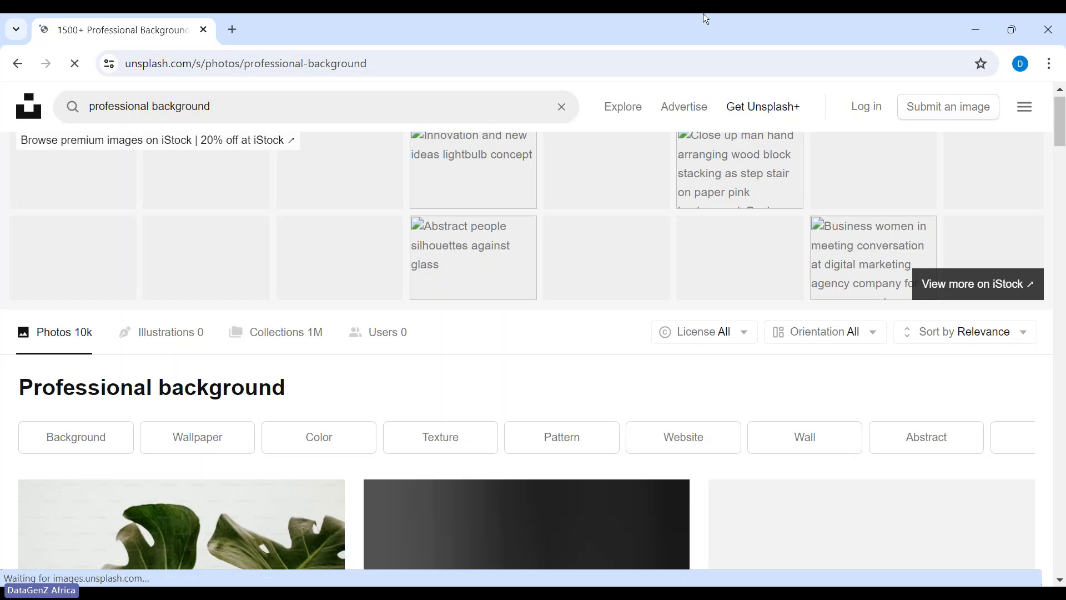
Search Google for "flat icon" in a new browser tab and open the Flaticon website.
click(229, 27)
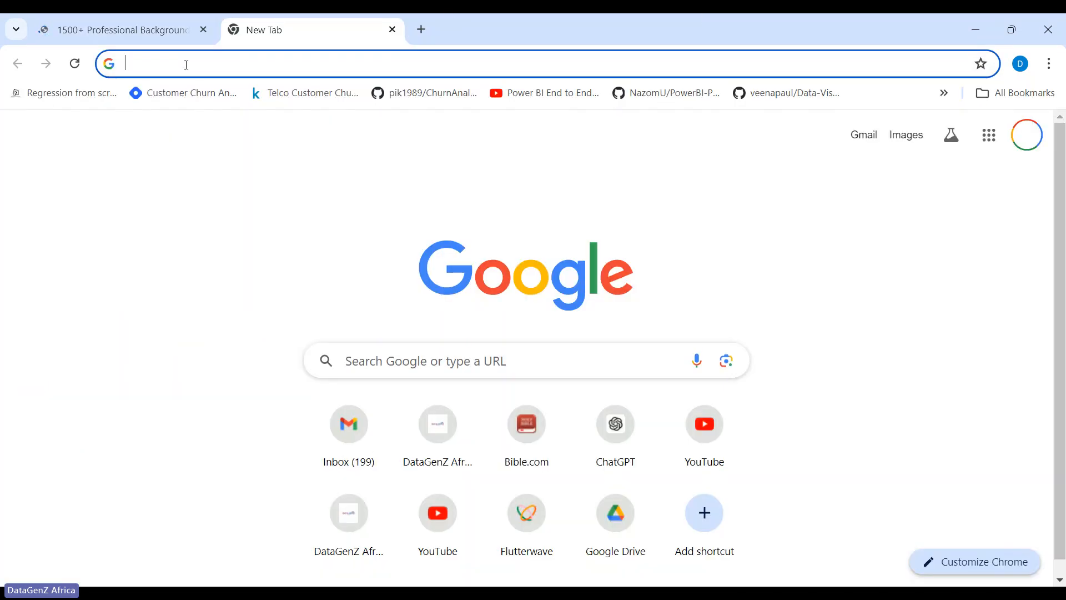
text(flat)
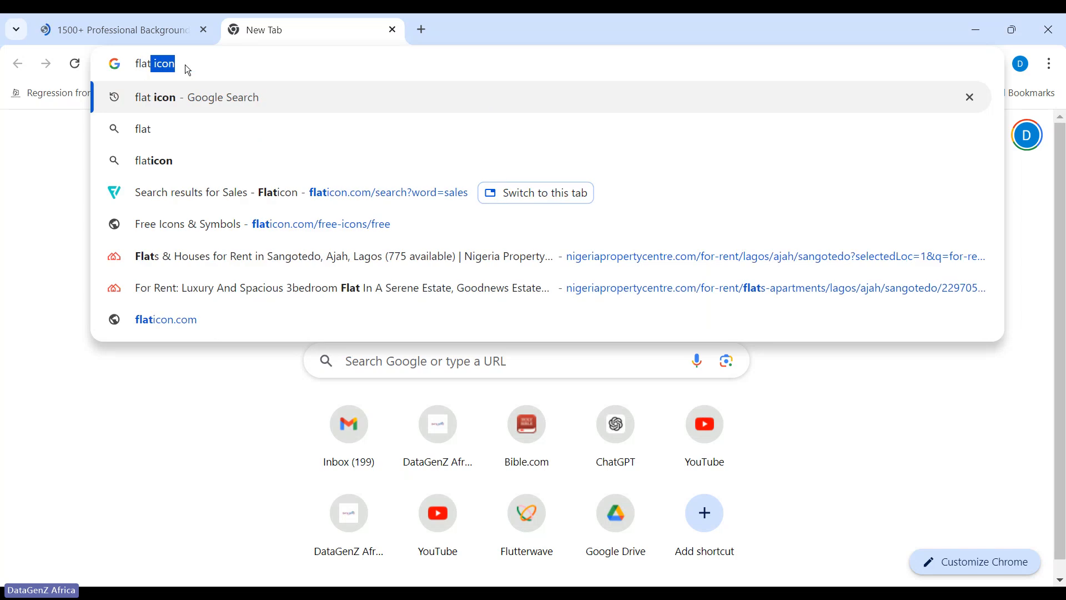
key(Return)
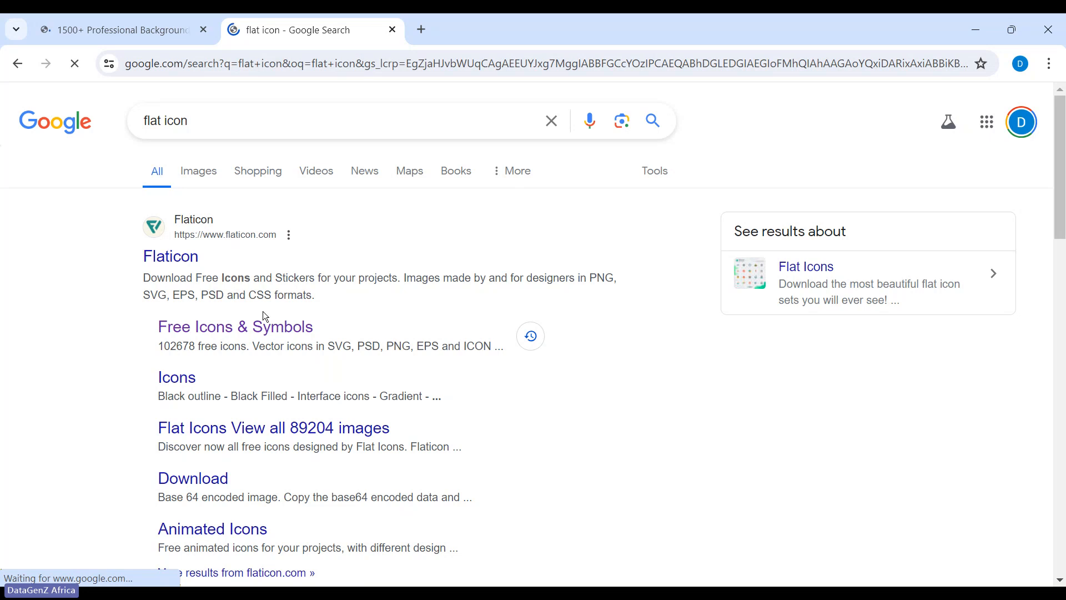
click(248, 332)
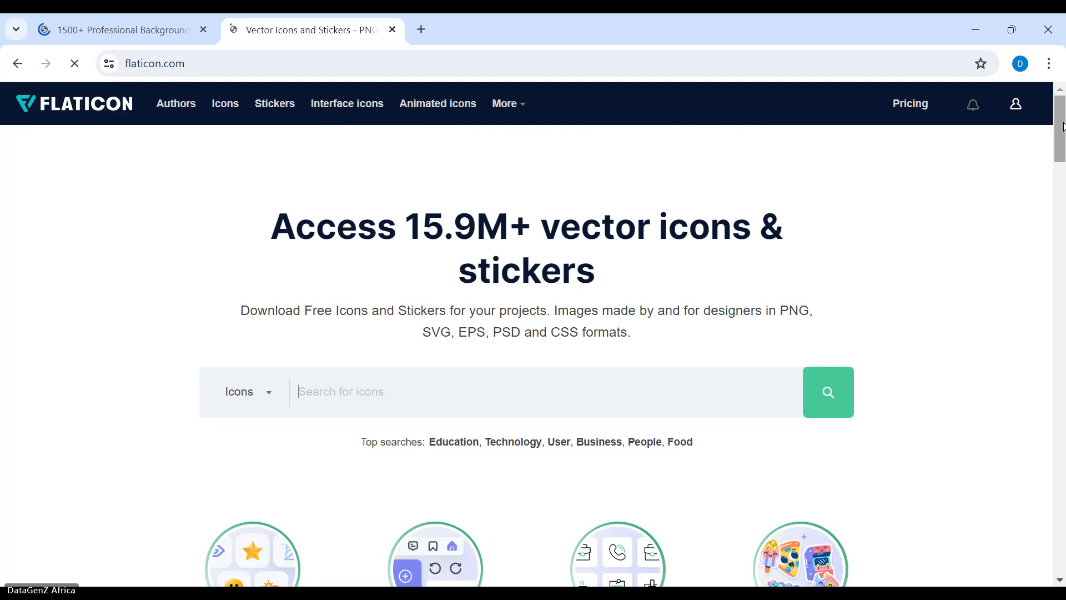
Search Flaticon for "sales" icons and browse the results for a growth icon.
text(sa)
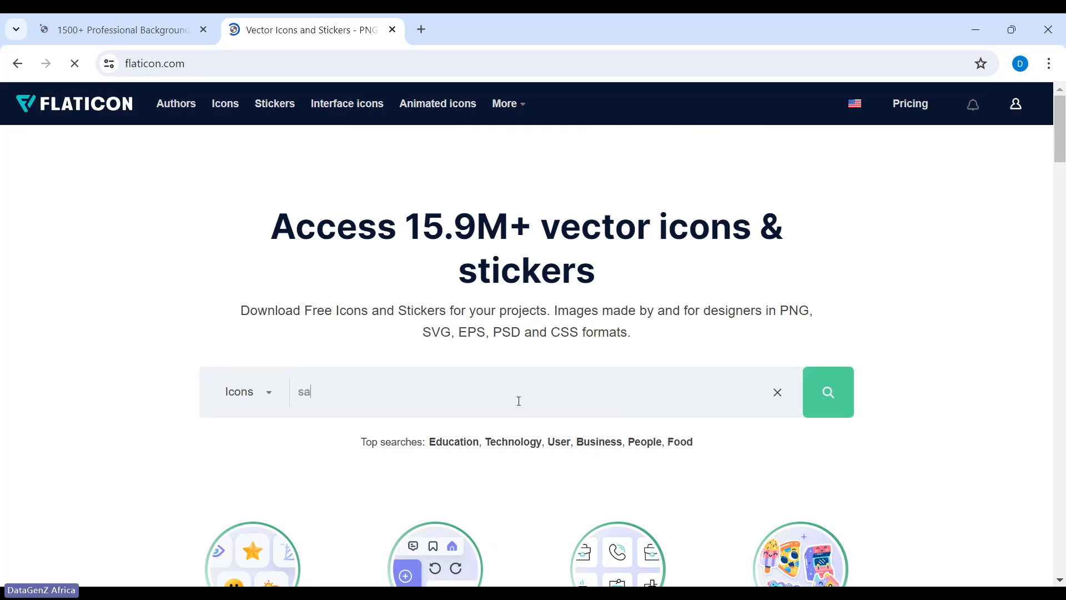
text(les)
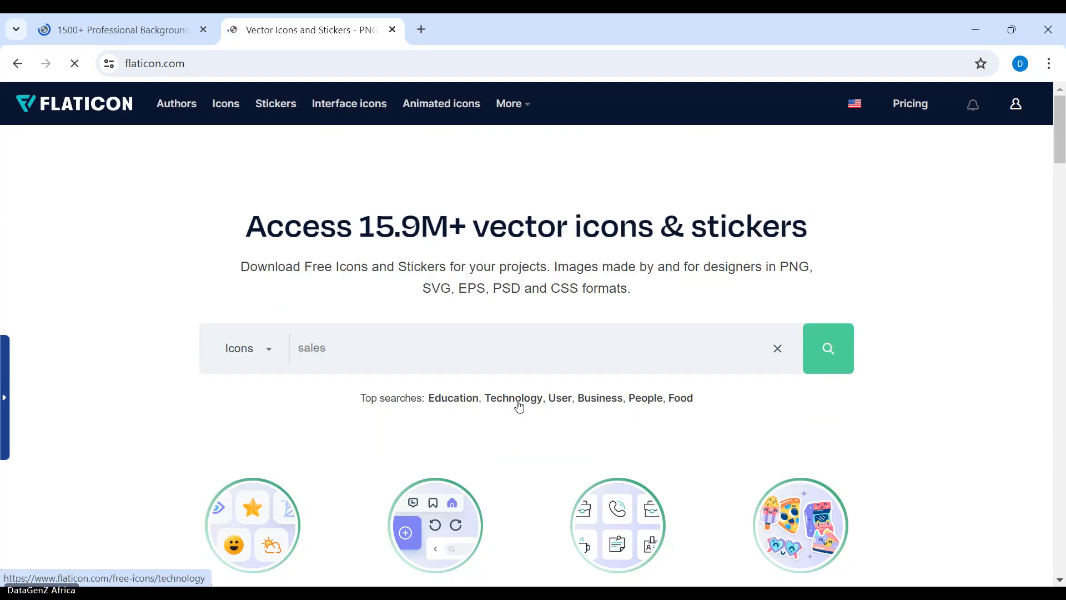
key(Return)
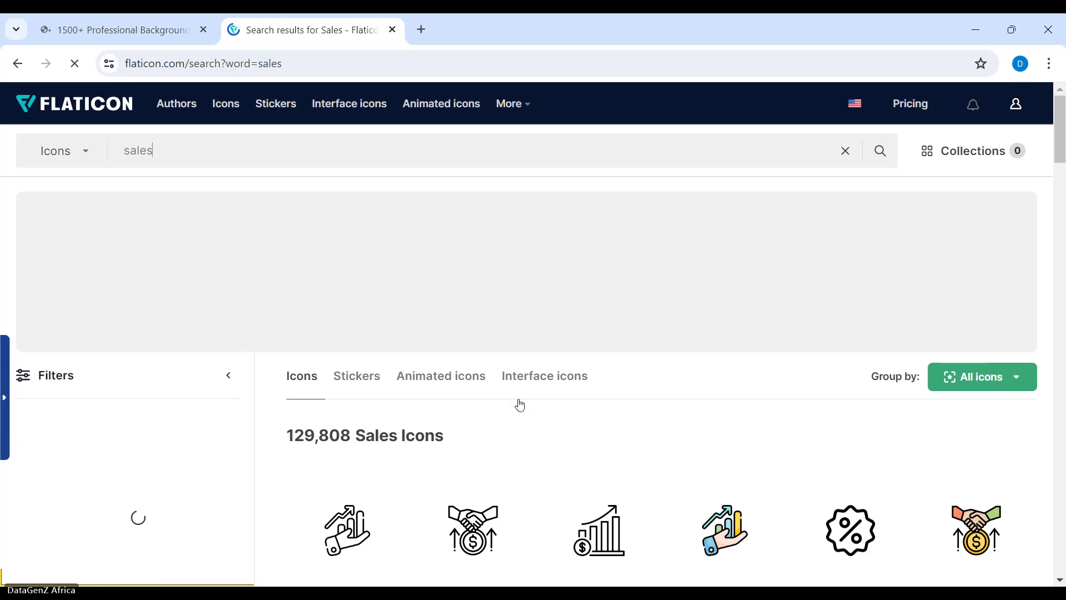
drag(1063, 132, 1065, 174)
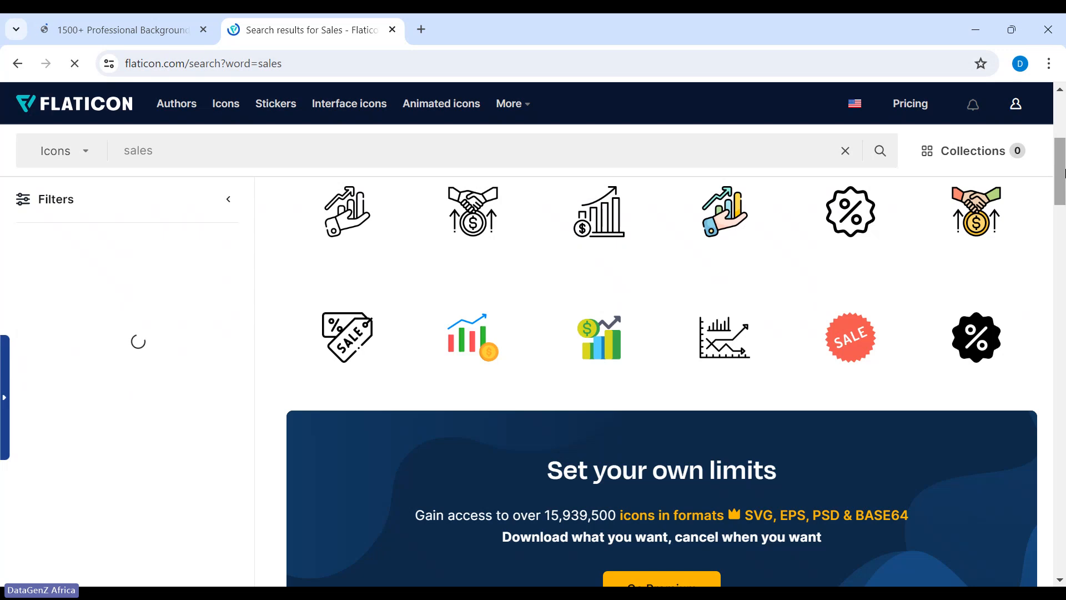
drag(1064, 175, 1064, 252)
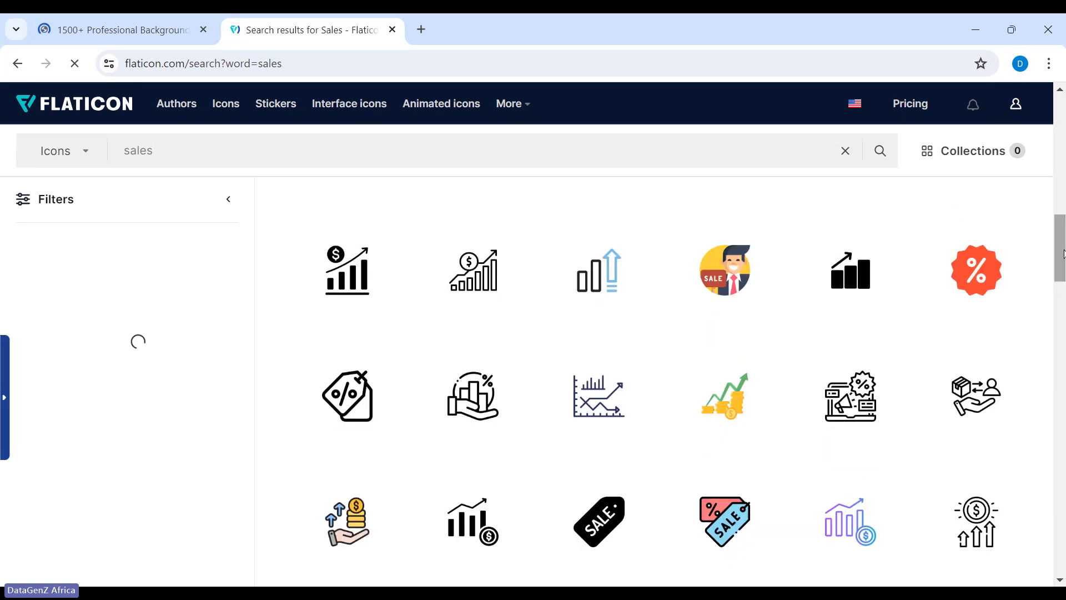
drag(1064, 252, 1064, 226)
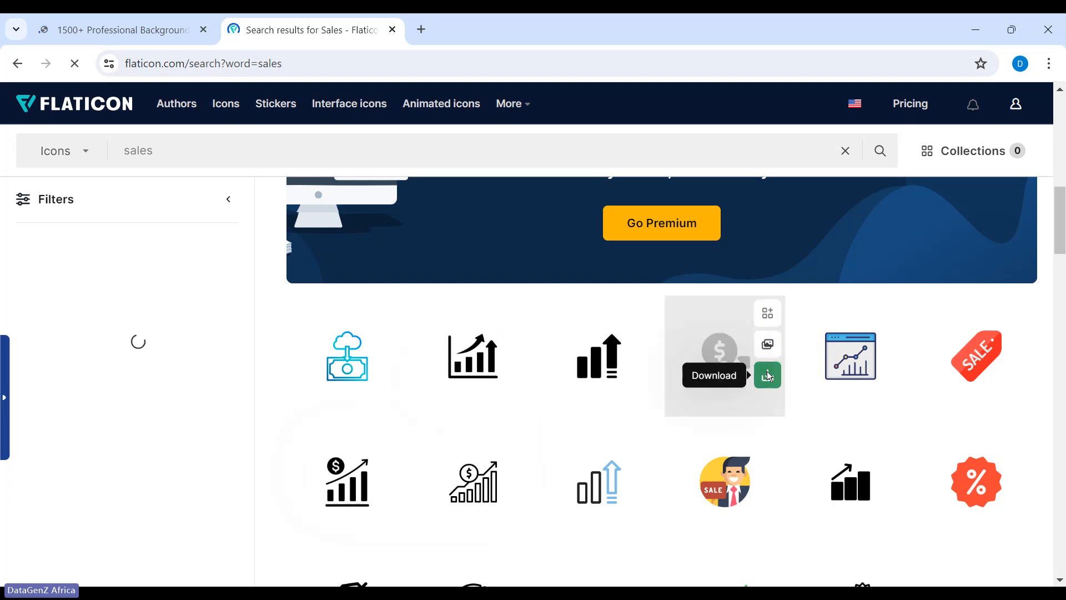
Download the black Growth icon with the dollar coin and rising arrow as a free PNG, dismissing the sign-in prompt.
click(768, 377)
click(748, 482)
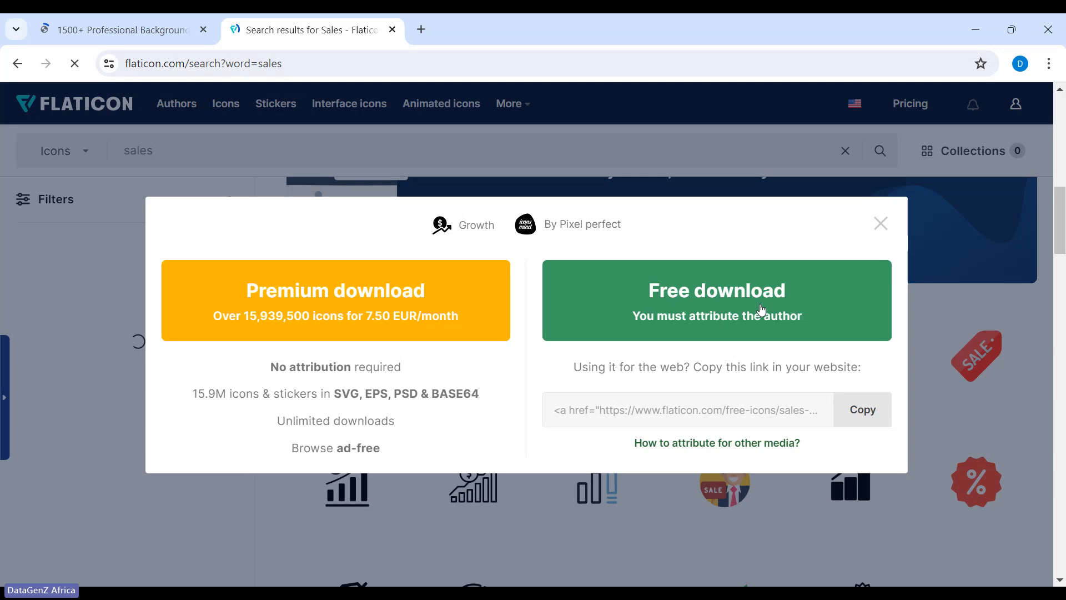
click(761, 309)
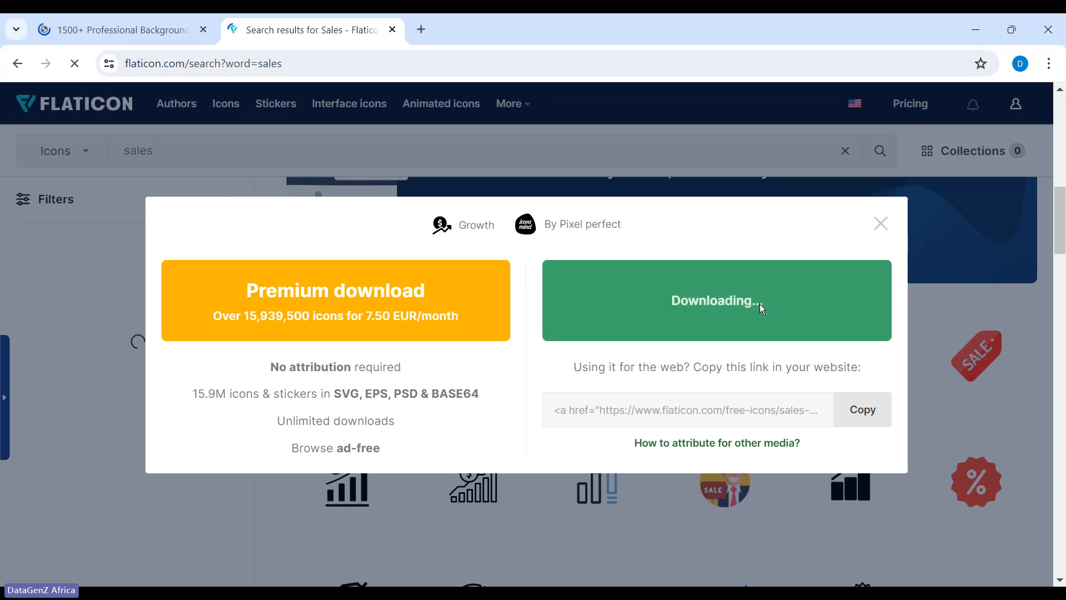
click(875, 224)
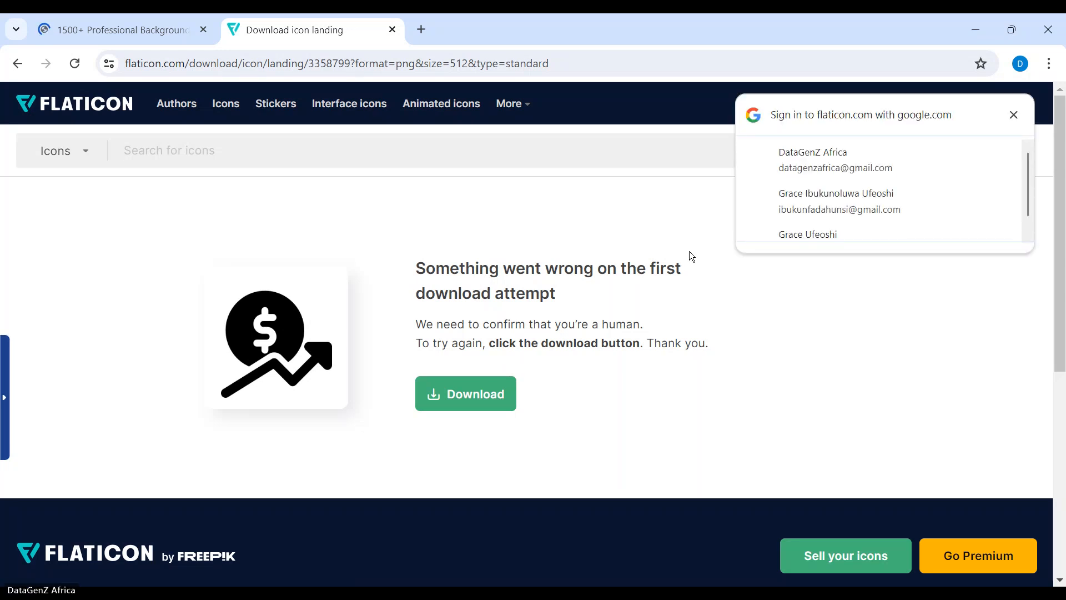
click(1013, 115)
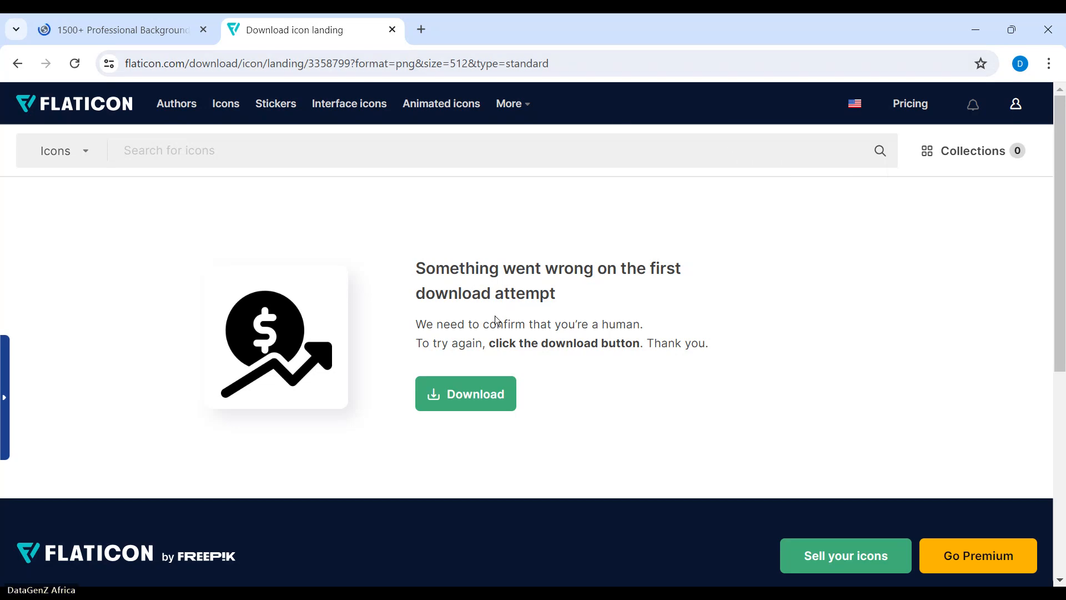
click(469, 399)
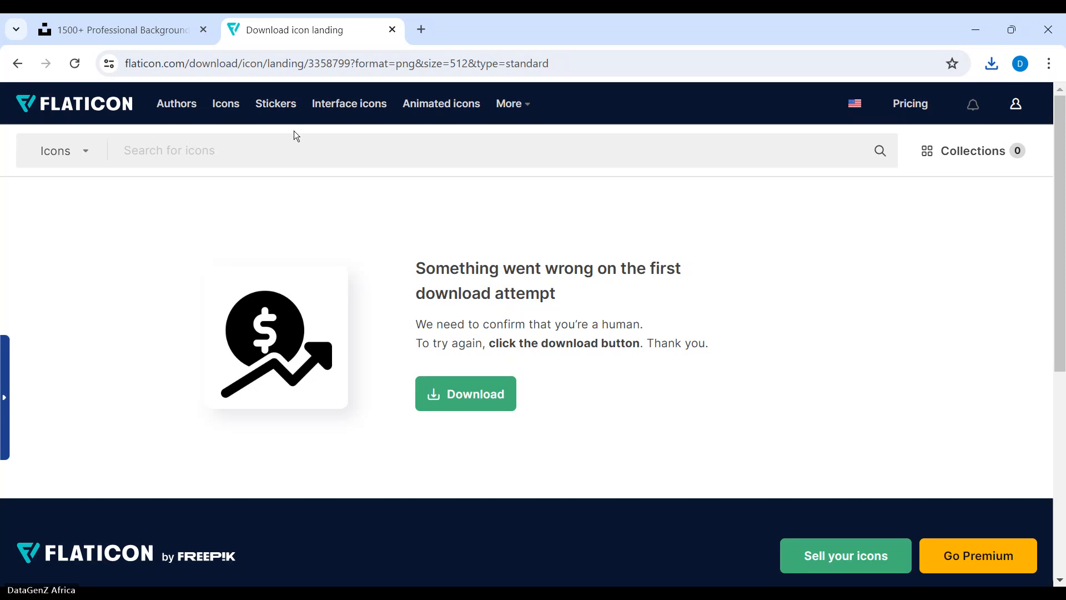
Search Flaticon for "award" icons and browse down to the trophies and medals.
click(294, 151)
text(award)
key(Return)
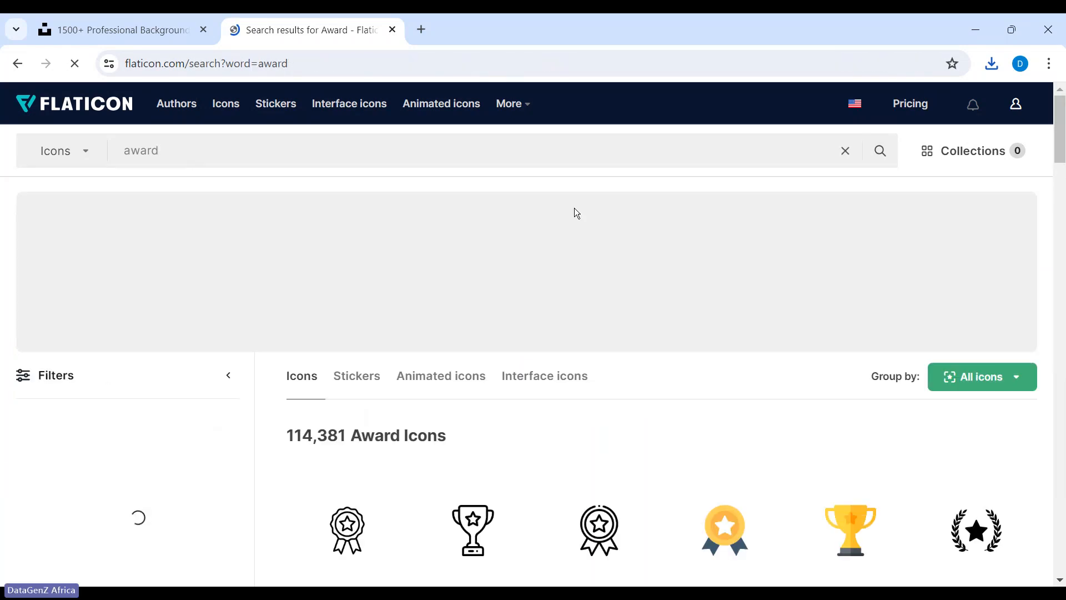
scroll(1063, 166, down, 4)
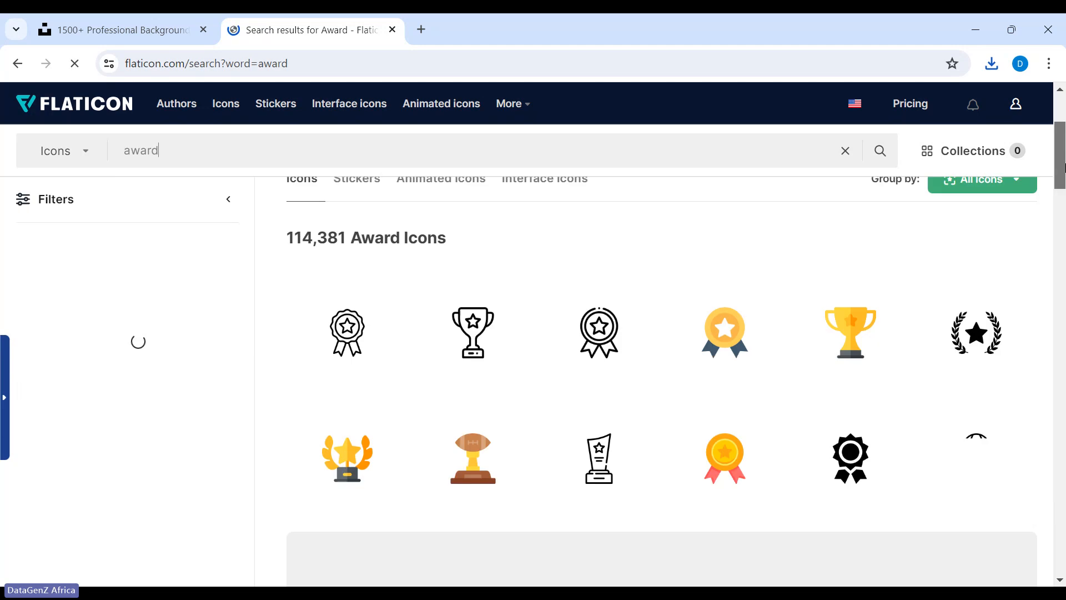
drag(1065, 173, 1064, 177)
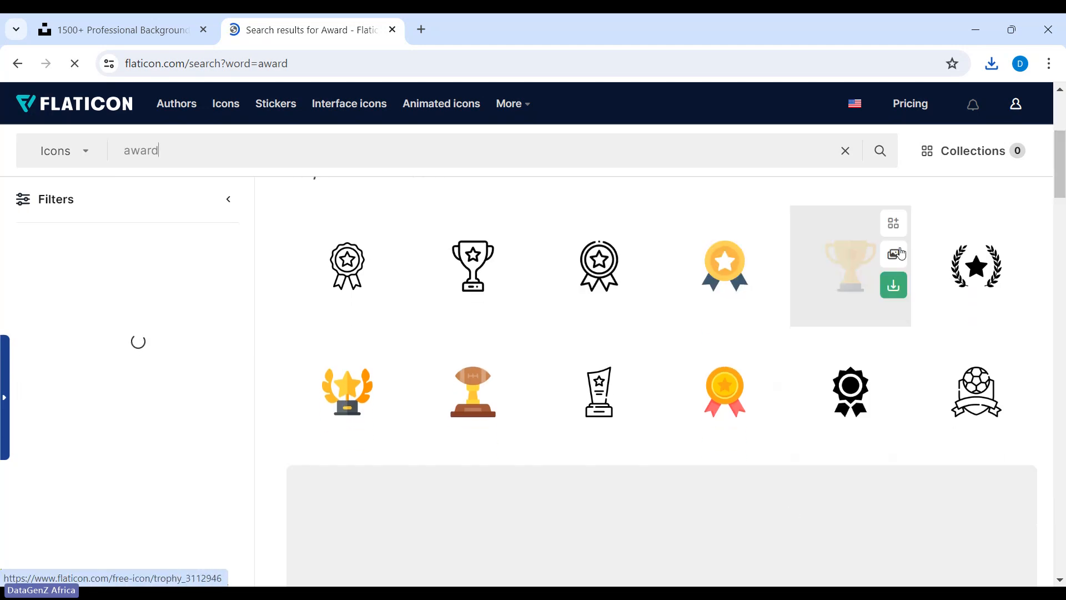
Download the plain gold Trophy icon by Freepik as a free PNG.
click(895, 286)
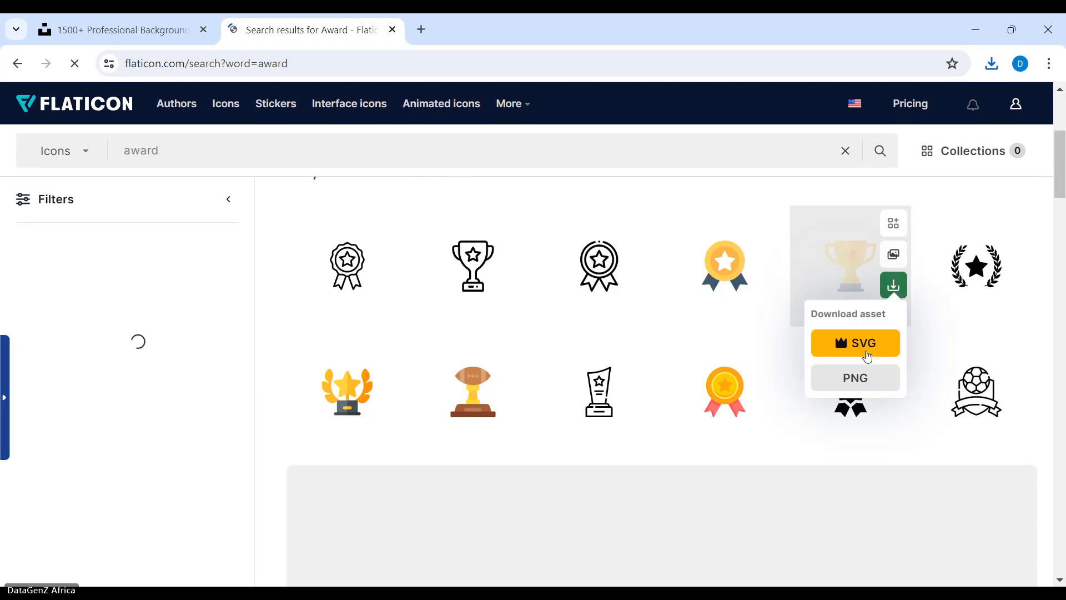
click(854, 391)
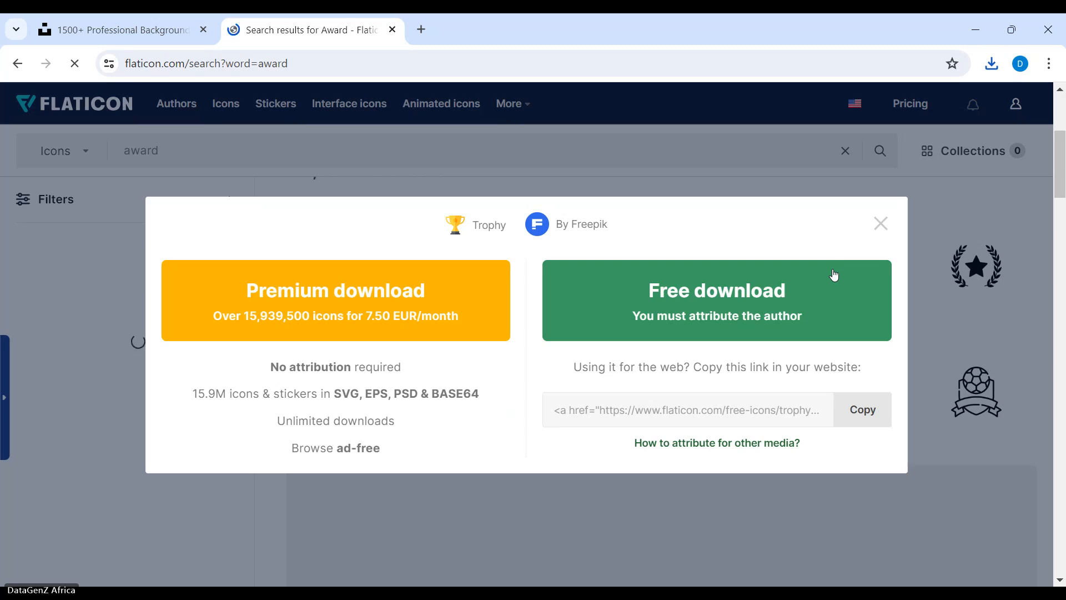
click(798, 282)
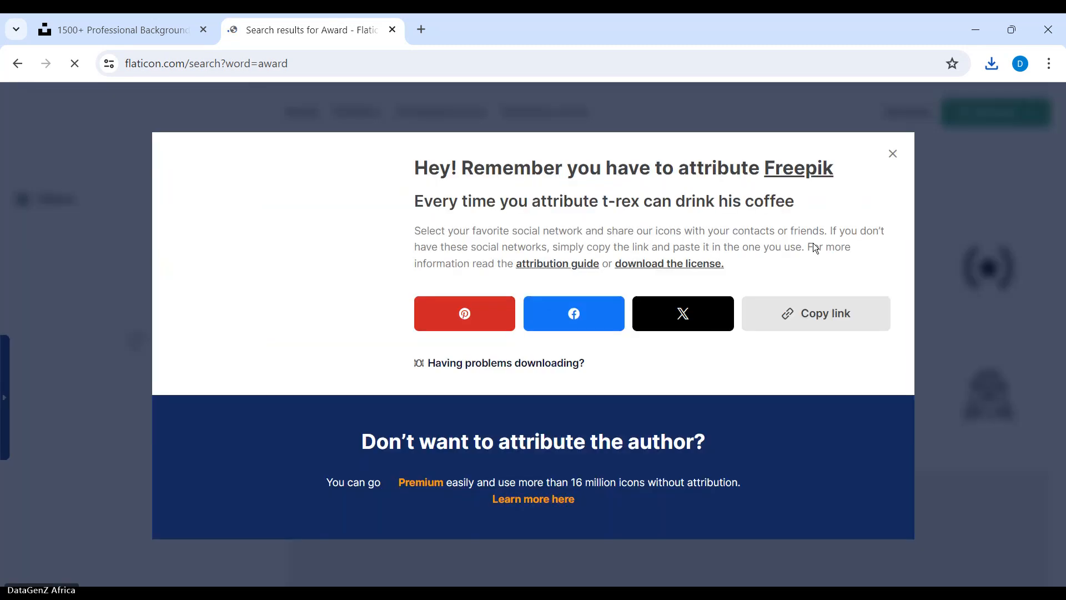
Download the gold Medal icon with the blue ribbon by Vectors Market as a free PNG, dismissing the attribution prompts.
click(892, 154)
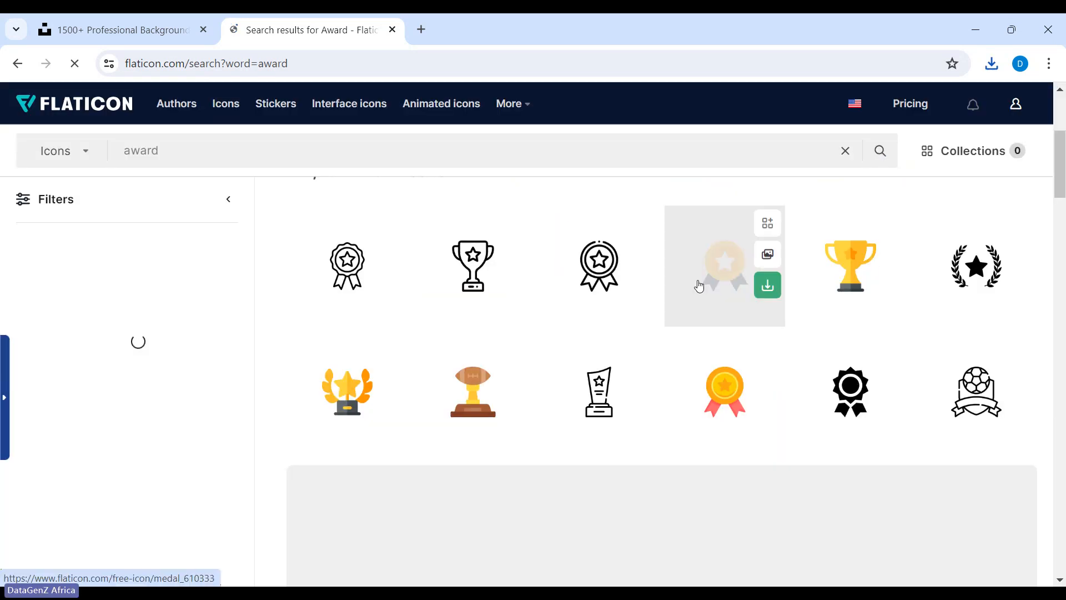
click(766, 285)
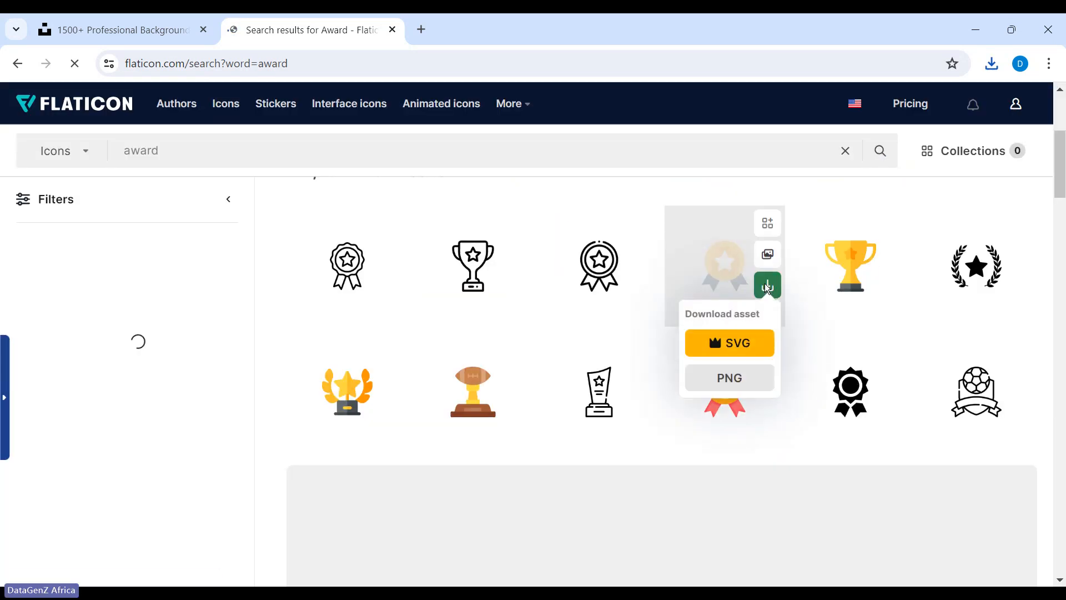
click(738, 383)
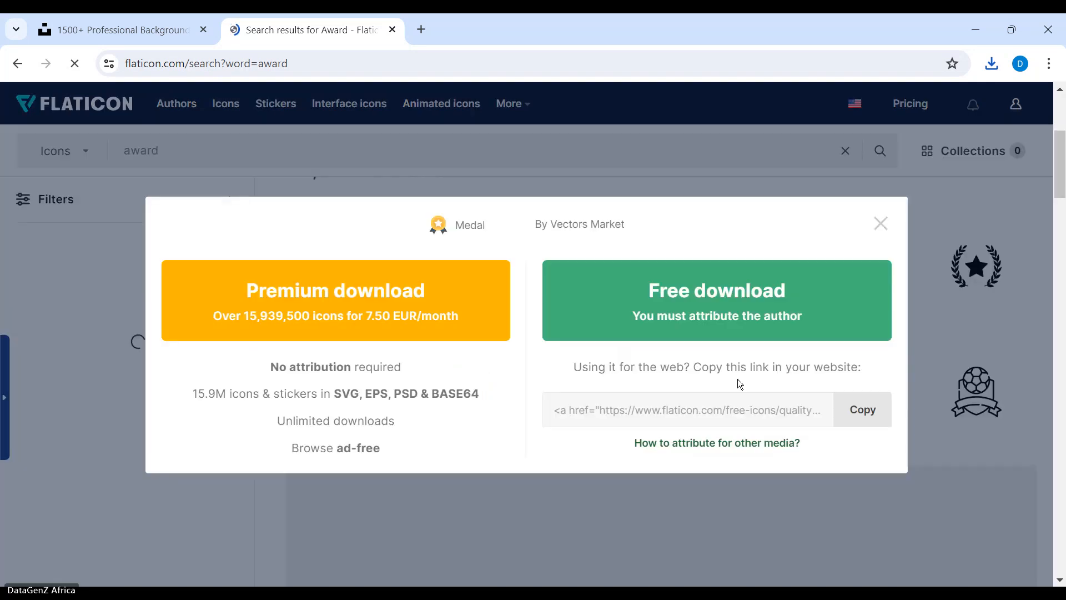
click(761, 290)
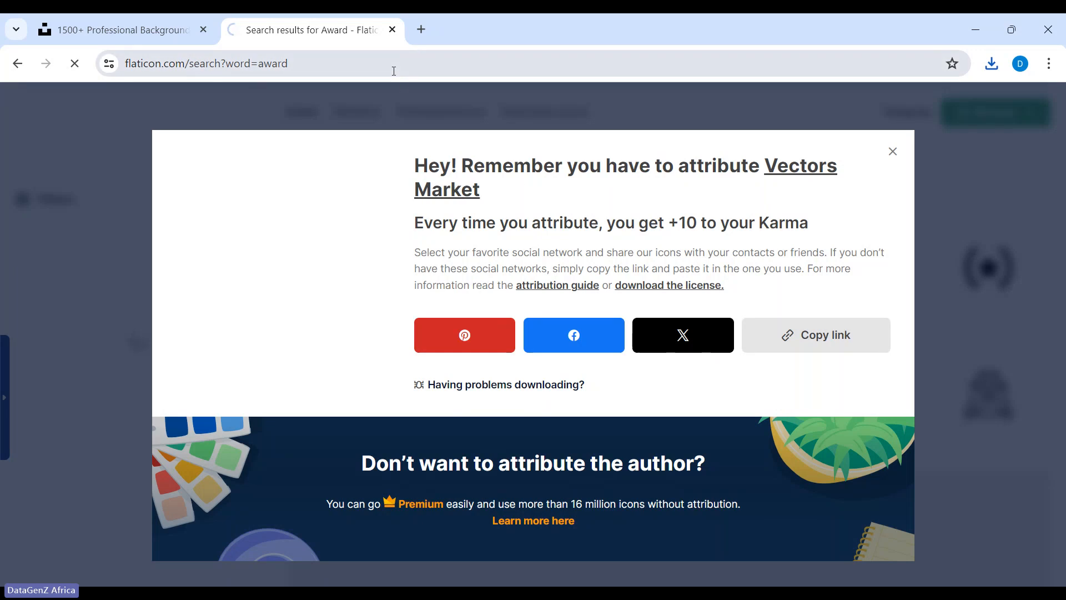
click(345, 62)
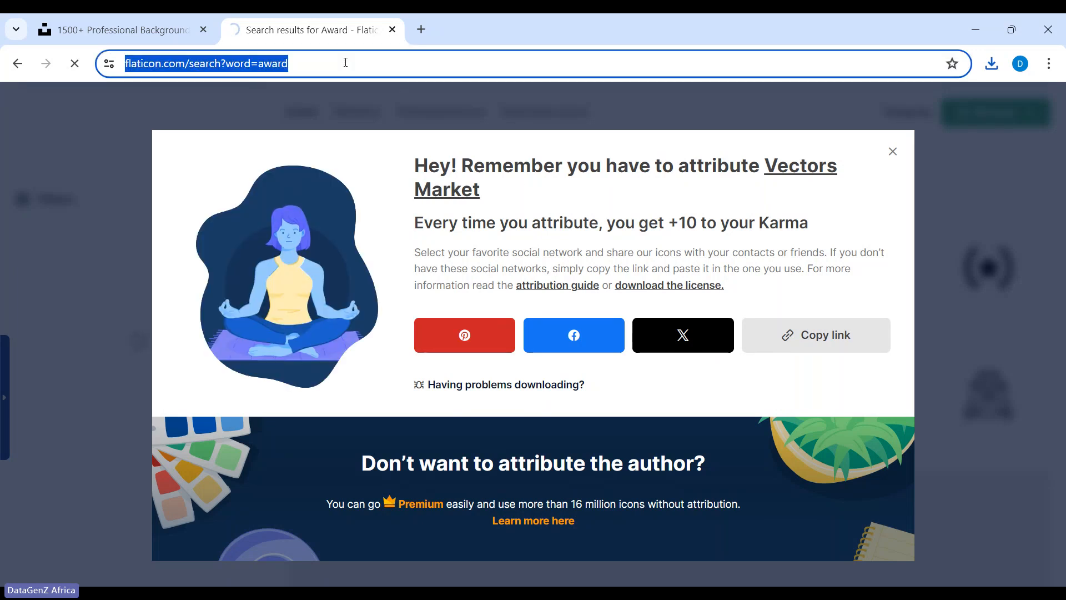
click(893, 151)
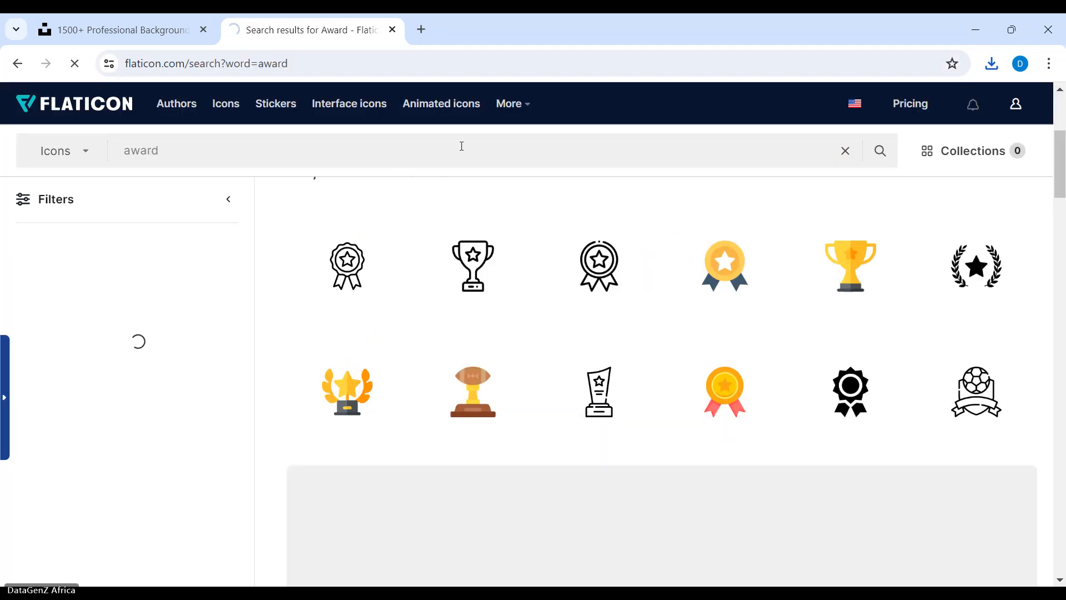
Search Flaticon for "logo" icons and browse down the results.
click(442, 156)
key(BackSpace)
key(BackSpace)
key(BackSpace)
key(BackSpace)
key(BackSpace)
text(lo)
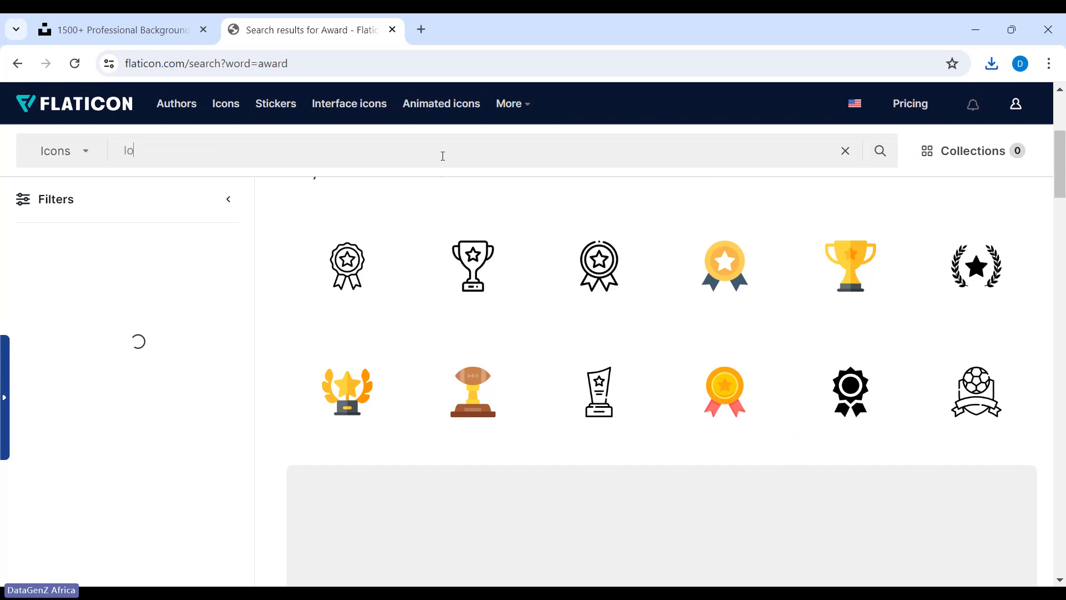
text(go)
key(Return)
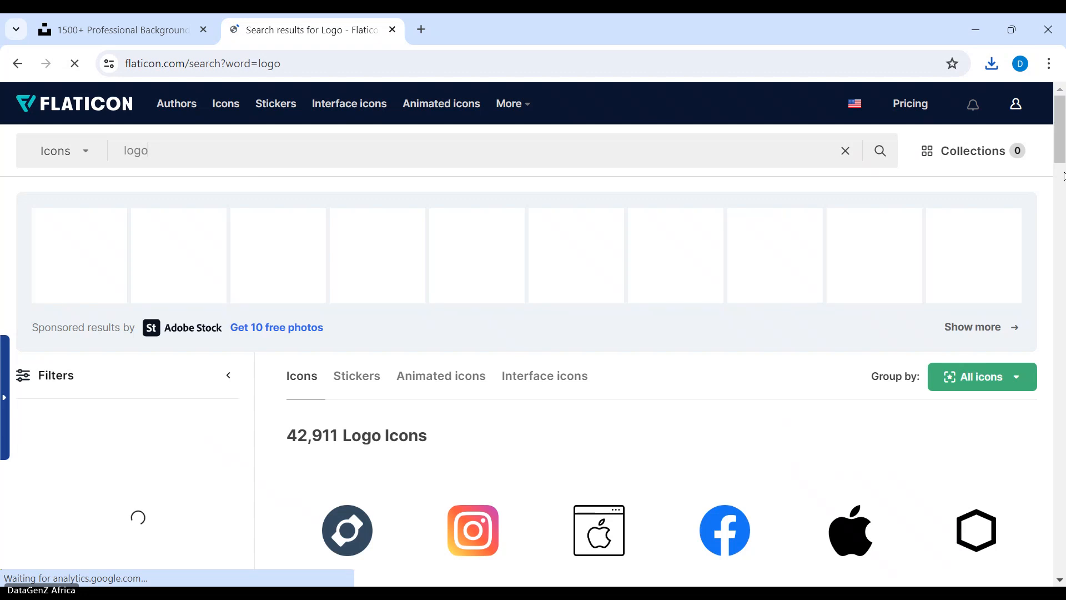
drag(1064, 150, 1064, 269)
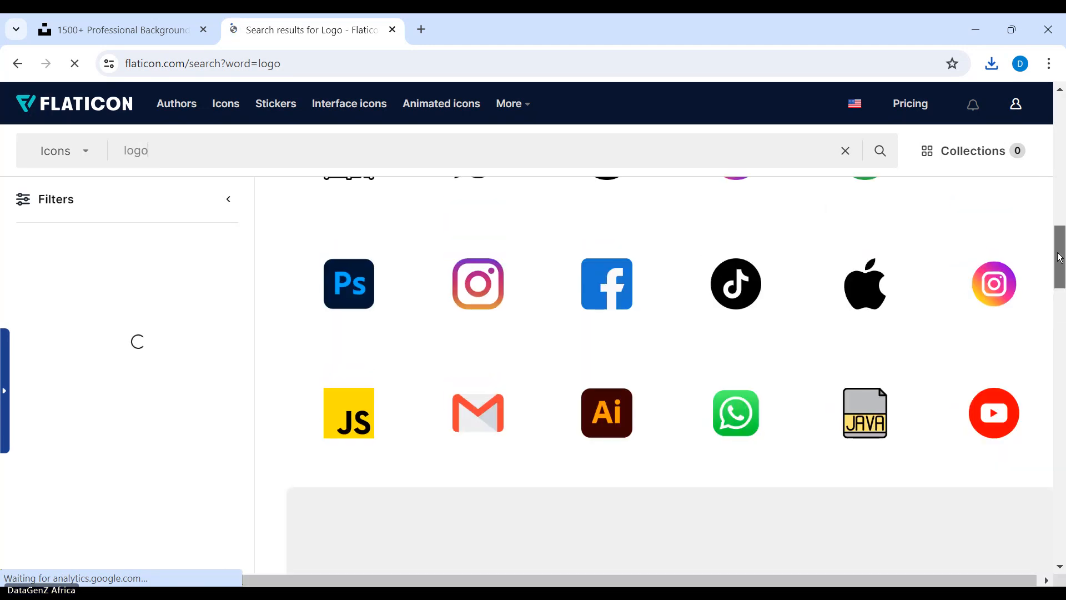
Refine the Flaticon search to "sales logo" and check the open Unsplash results while it loads.
drag(1059, 257, 444, 84)
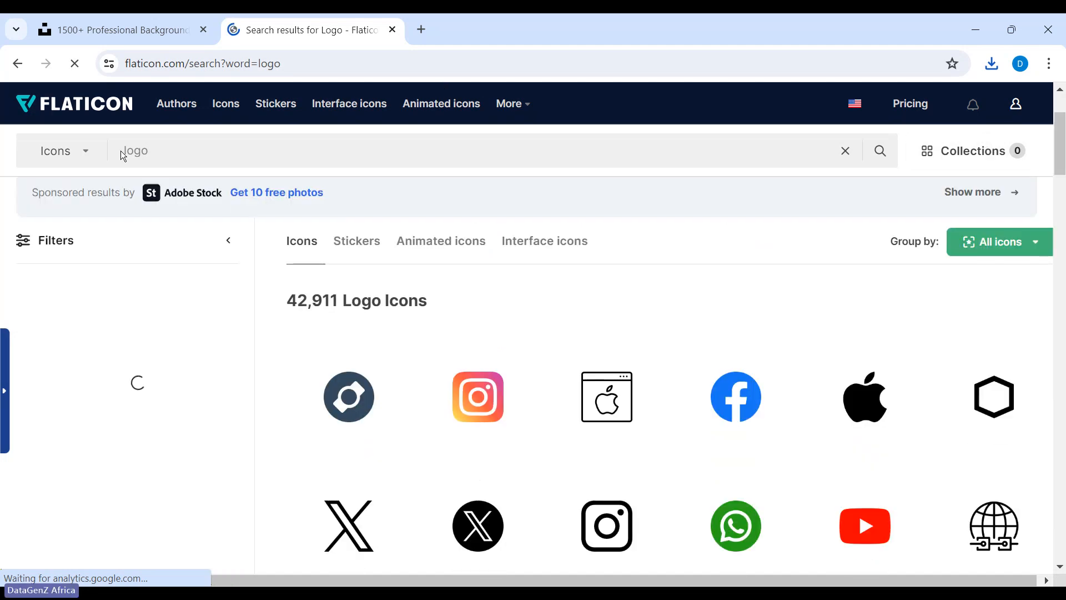
text(sales)
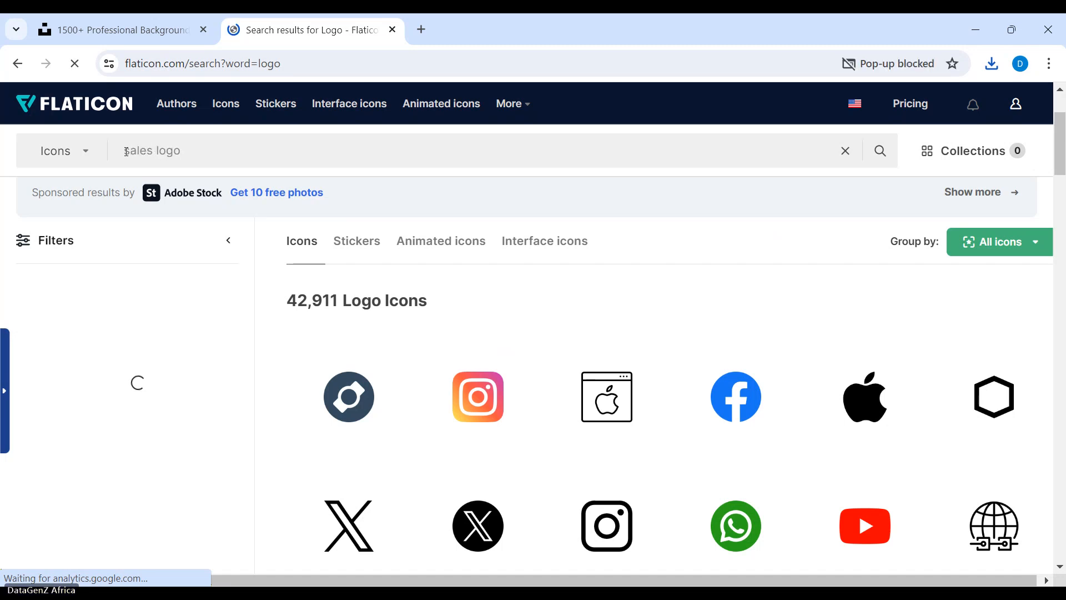
key(Return)
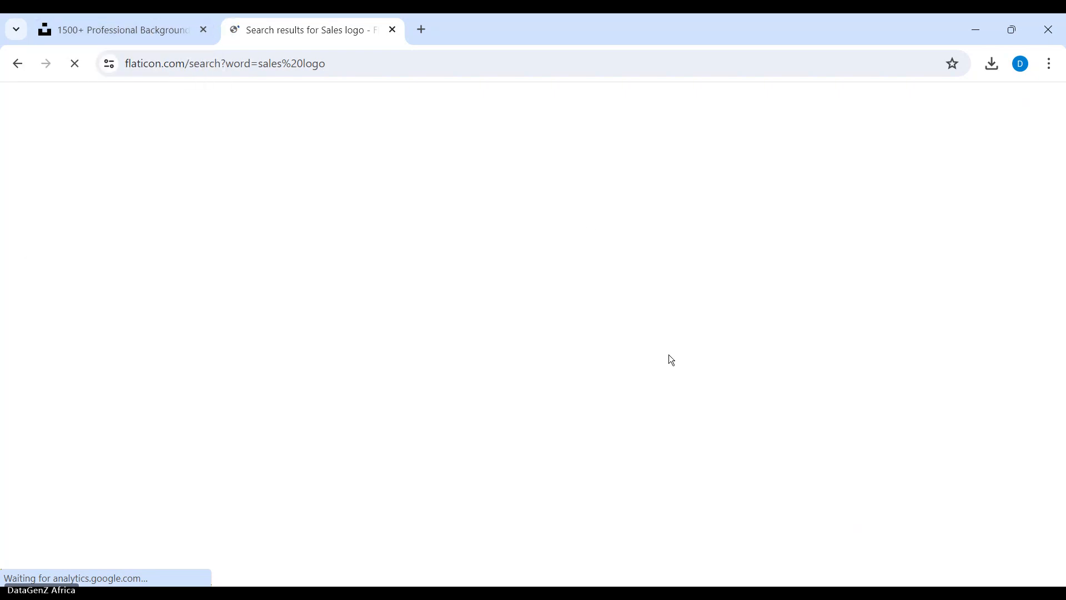
click(98, 31)
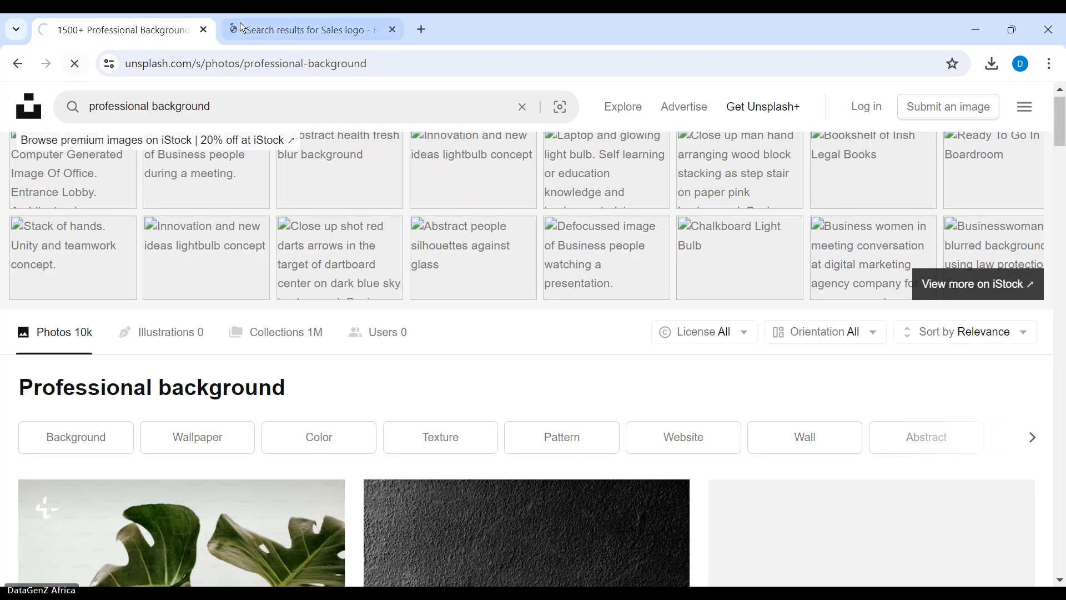
click(299, 30)
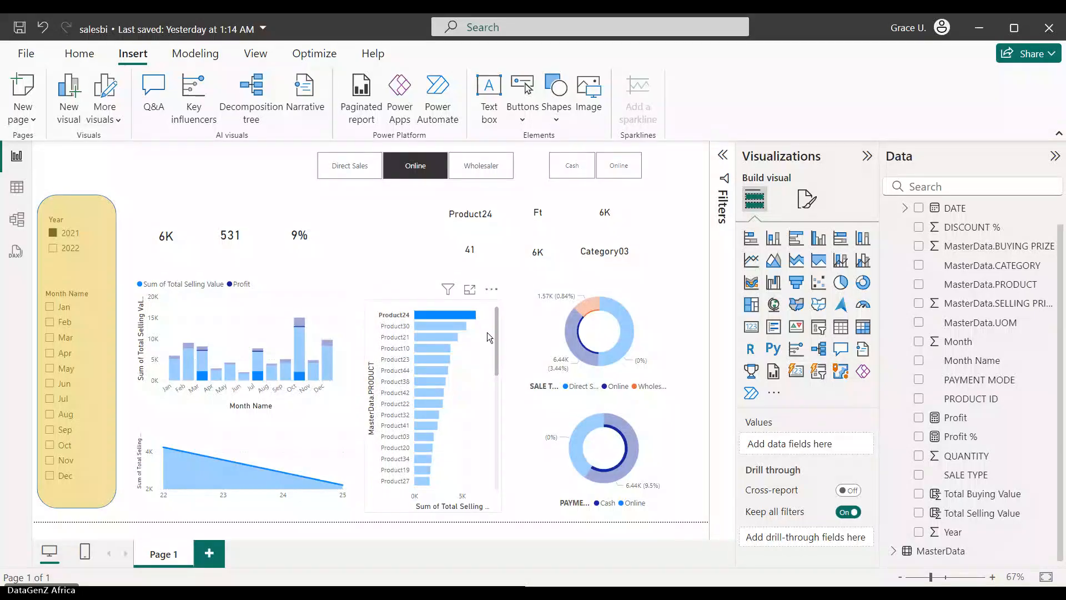
In Power BI, clear the Product24 highlight in the product bar chart and slightly lower the upper edge of the yellow slicer background shape.
click(488, 337)
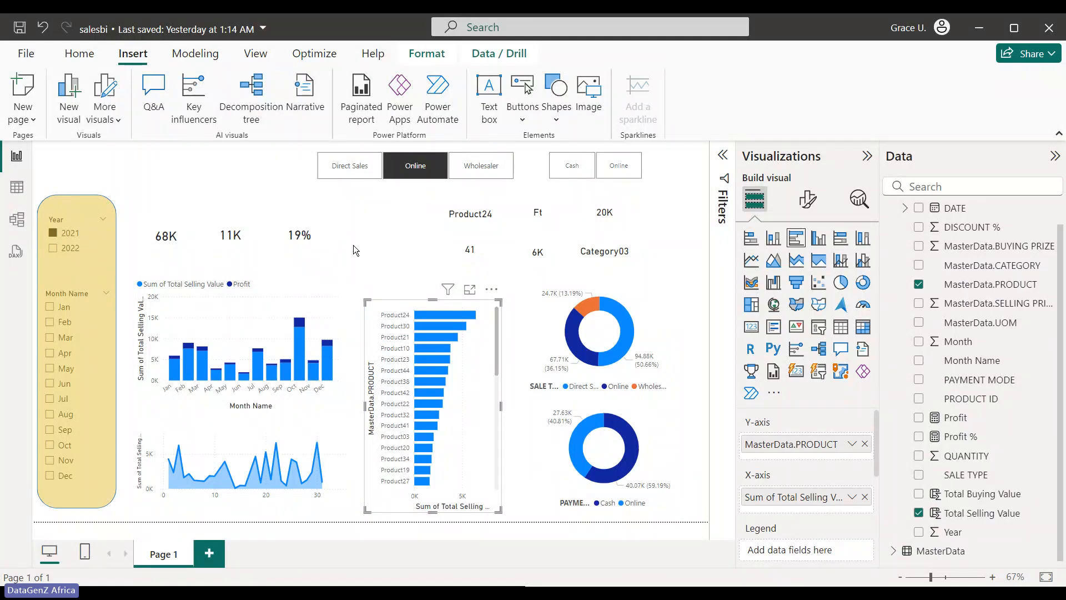
click(385, 245)
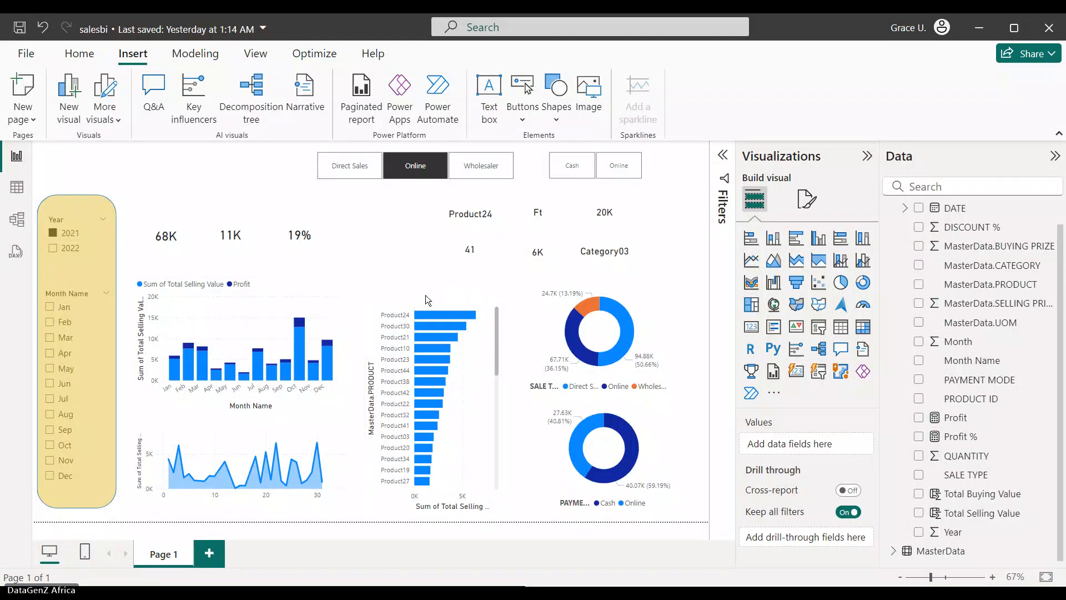
click(92, 233)
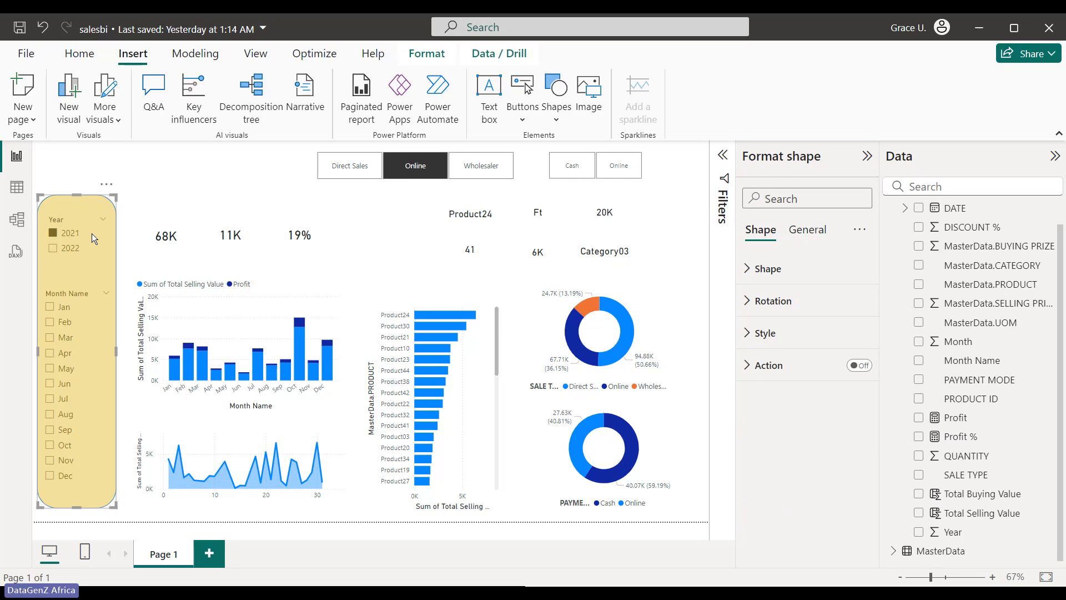
drag(79, 197, 79, 202)
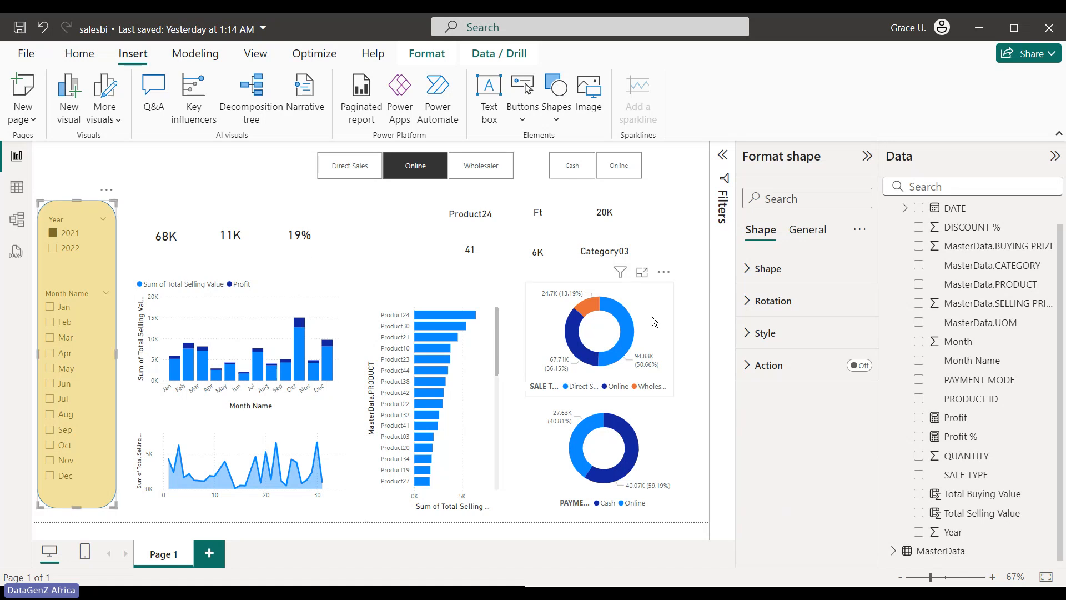
click(795, 232)
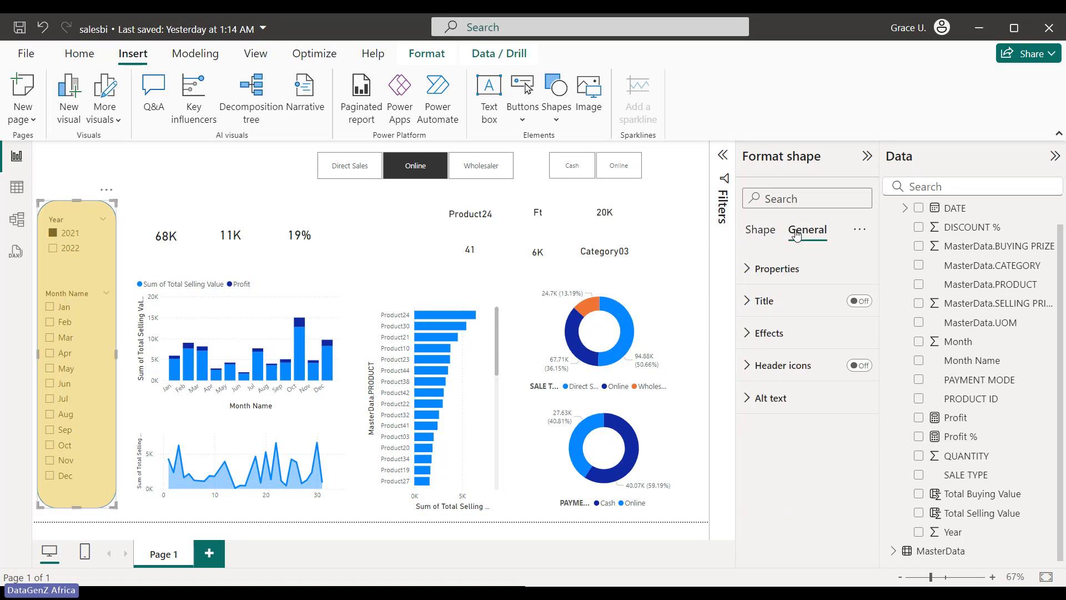
click(723, 156)
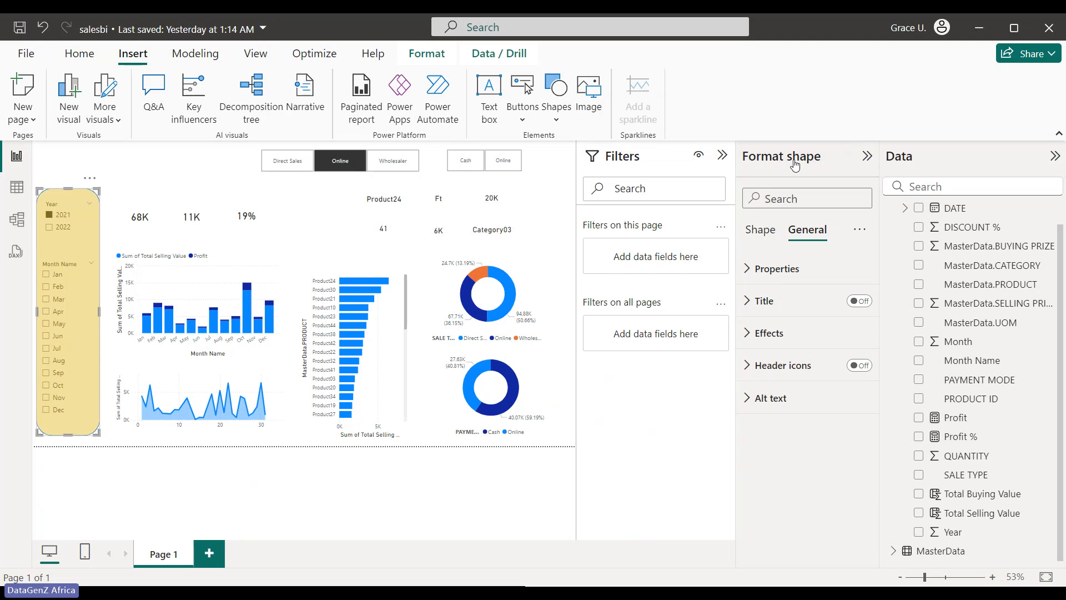
click(547, 168)
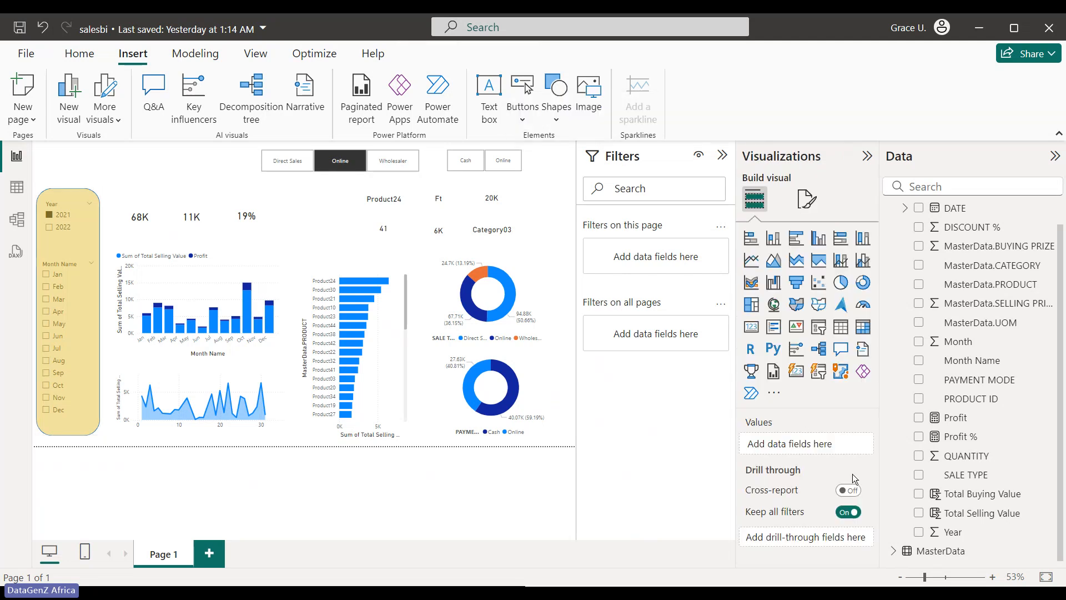
click(722, 156)
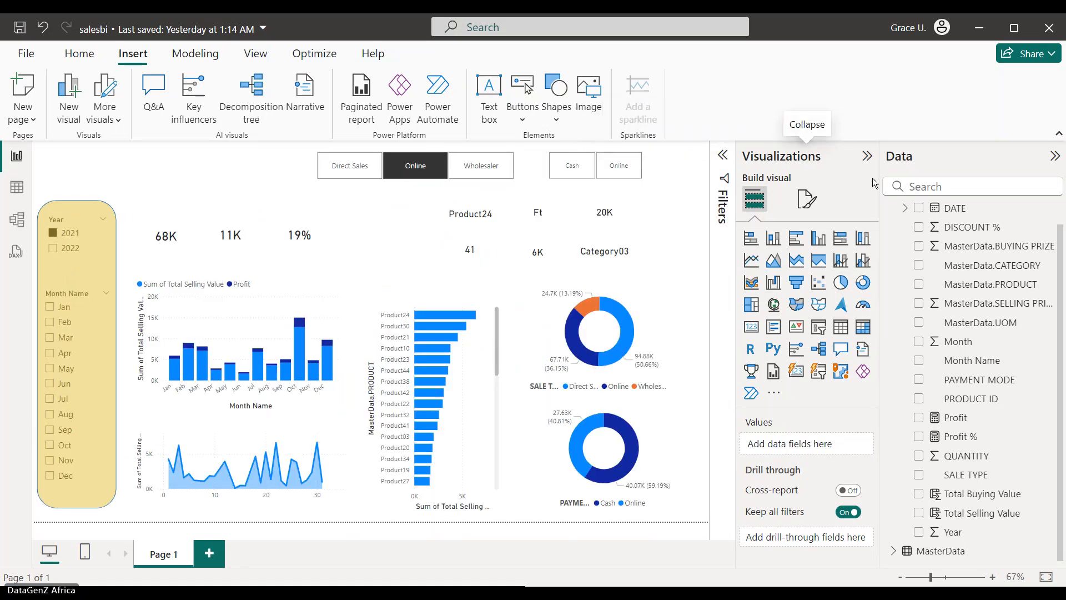
mouse_move(886, 247)
mouse_down()
mouse_move(885, 285)
mouse_move(885, 262)
mouse_up()
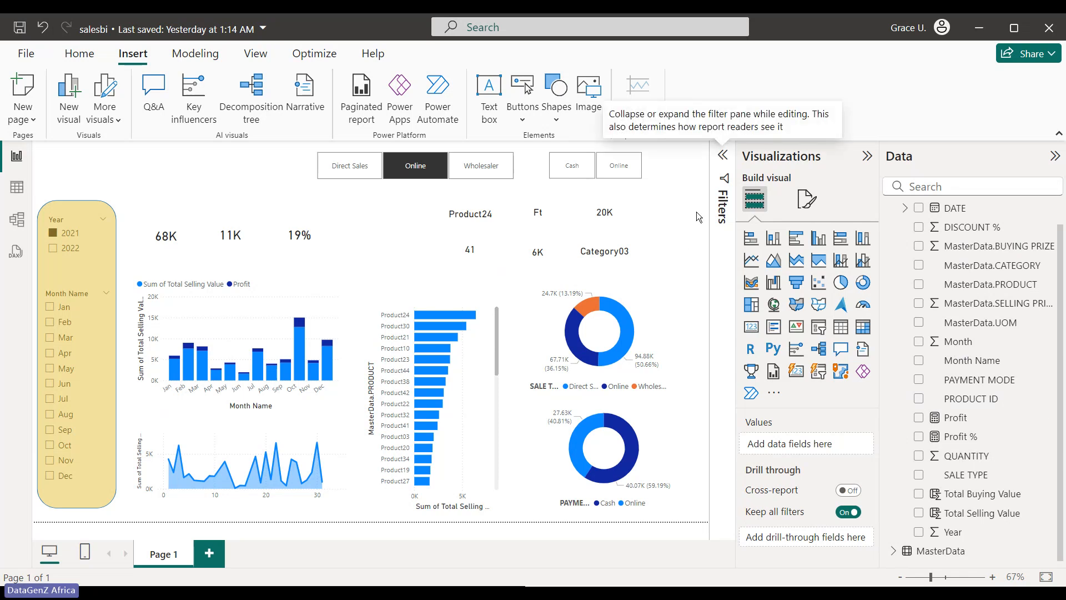
click(78, 57)
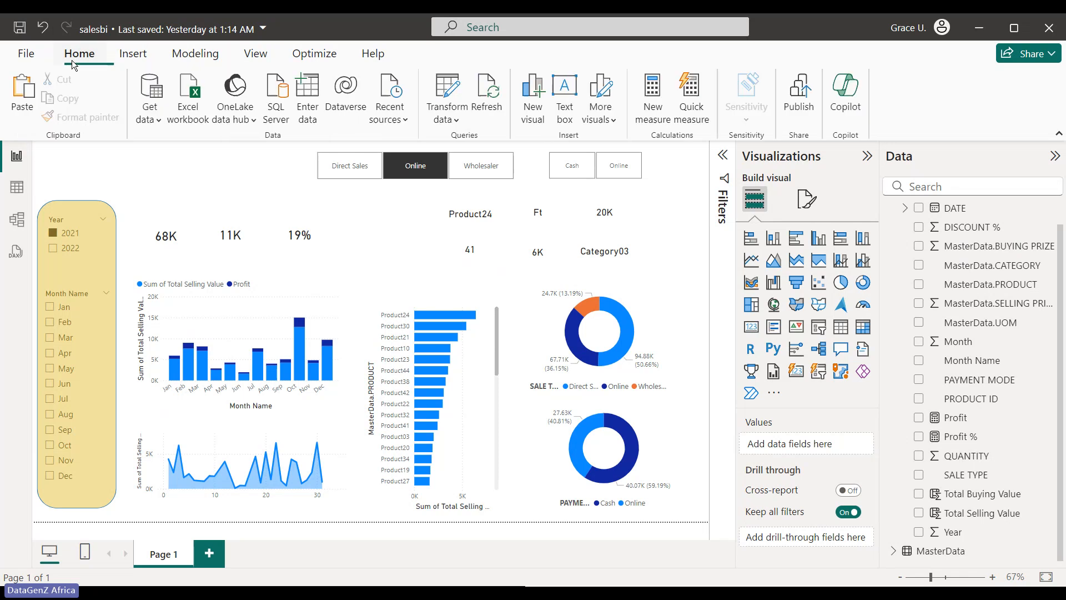
click(723, 156)
click(722, 156)
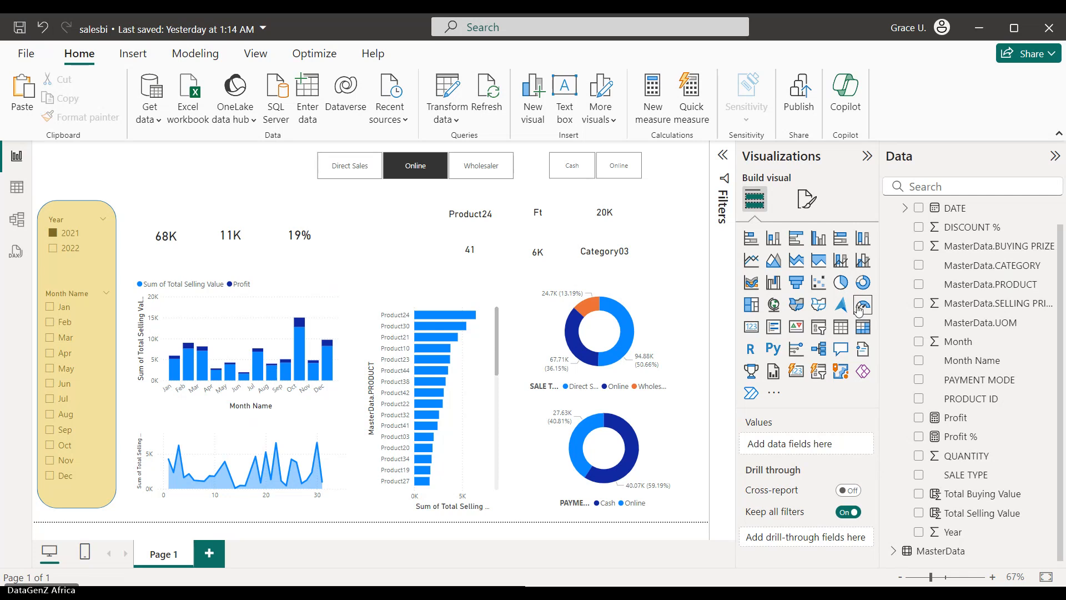
Set the report page's canvas background image to the Unsplash JPG photo from the Downloads folder.
click(806, 199)
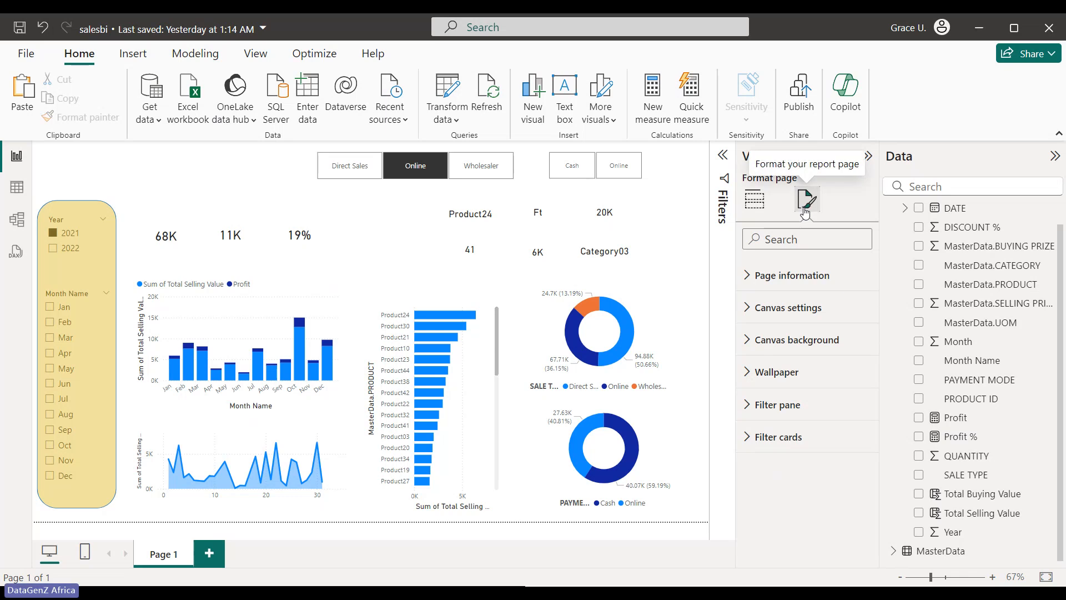
click(749, 339)
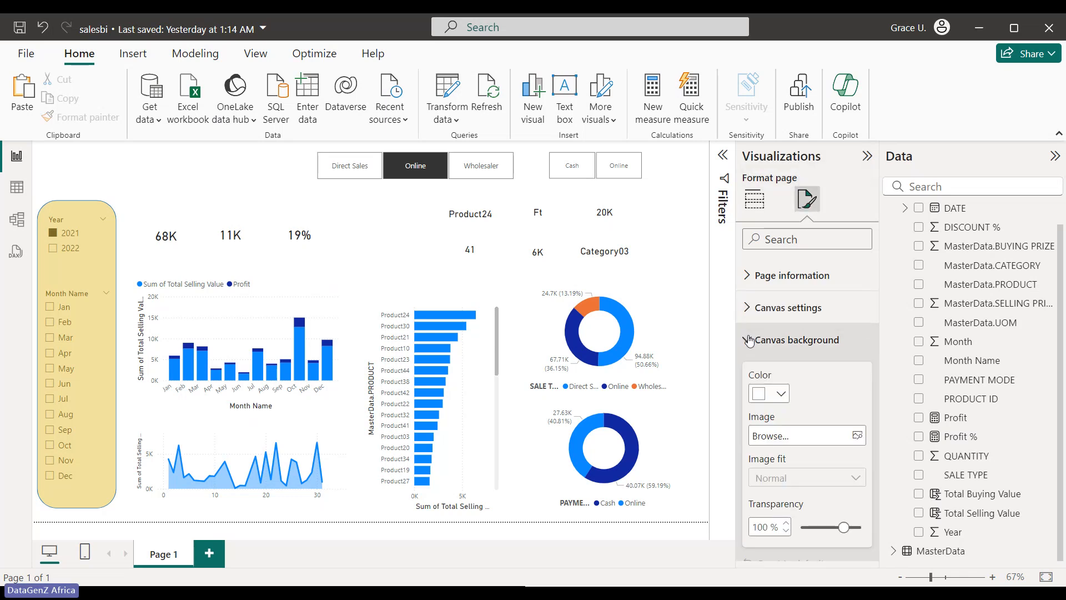
click(784, 434)
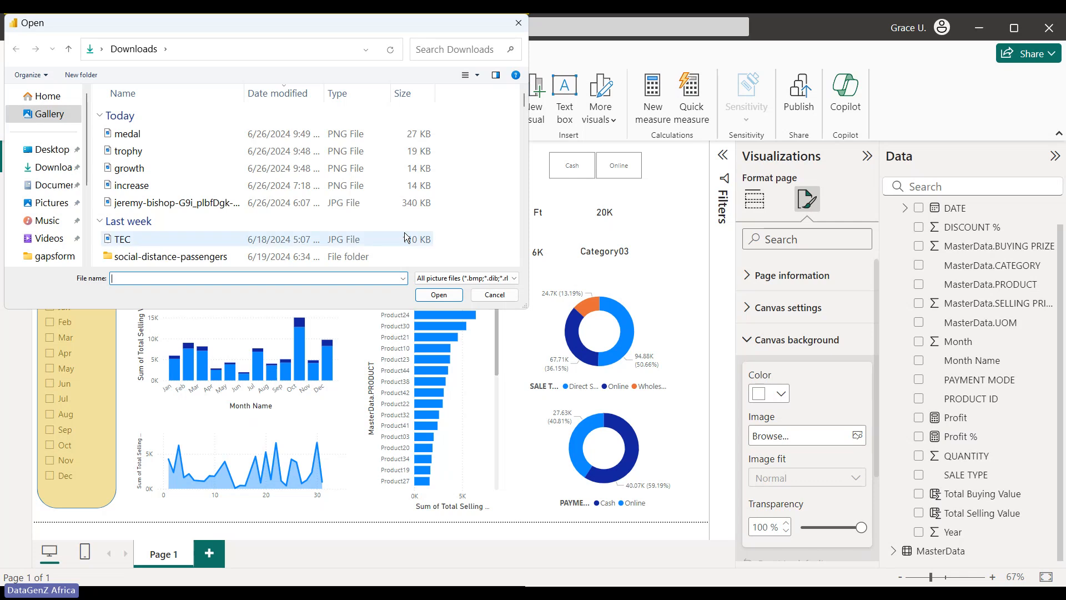
click(176, 203)
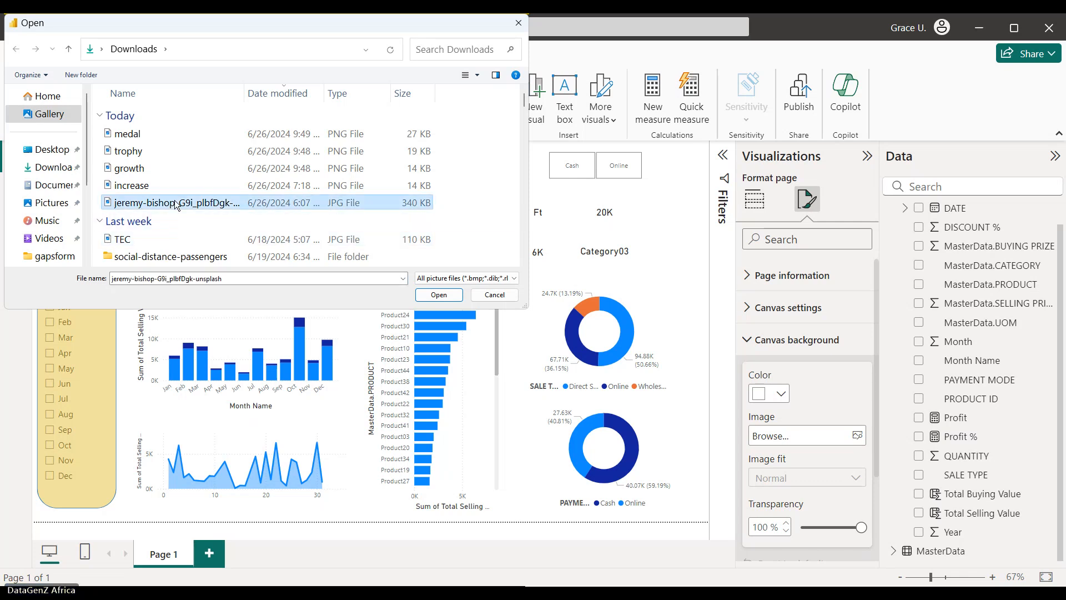
click(438, 294)
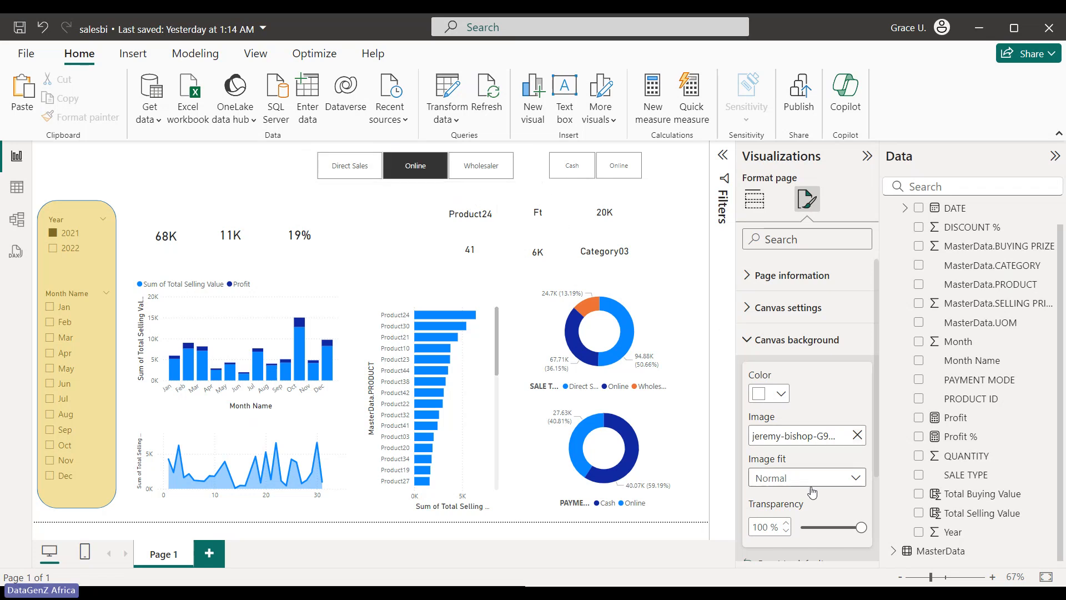
Set the canvas background's transparency to 33%.
drag(876, 402, 874, 462)
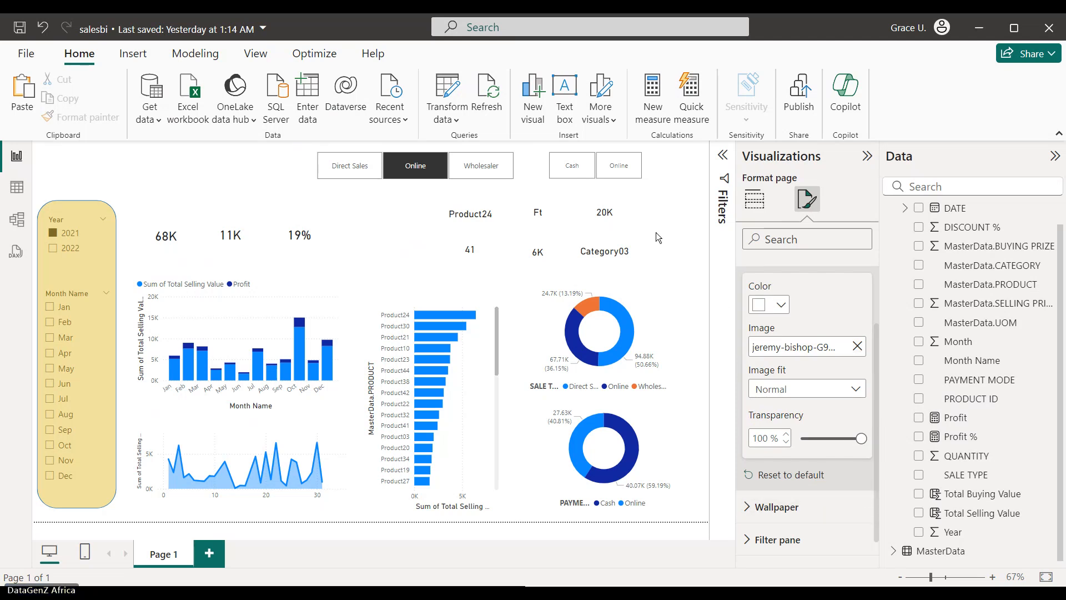
drag(827, 437, 865, 440)
drag(863, 440, 820, 440)
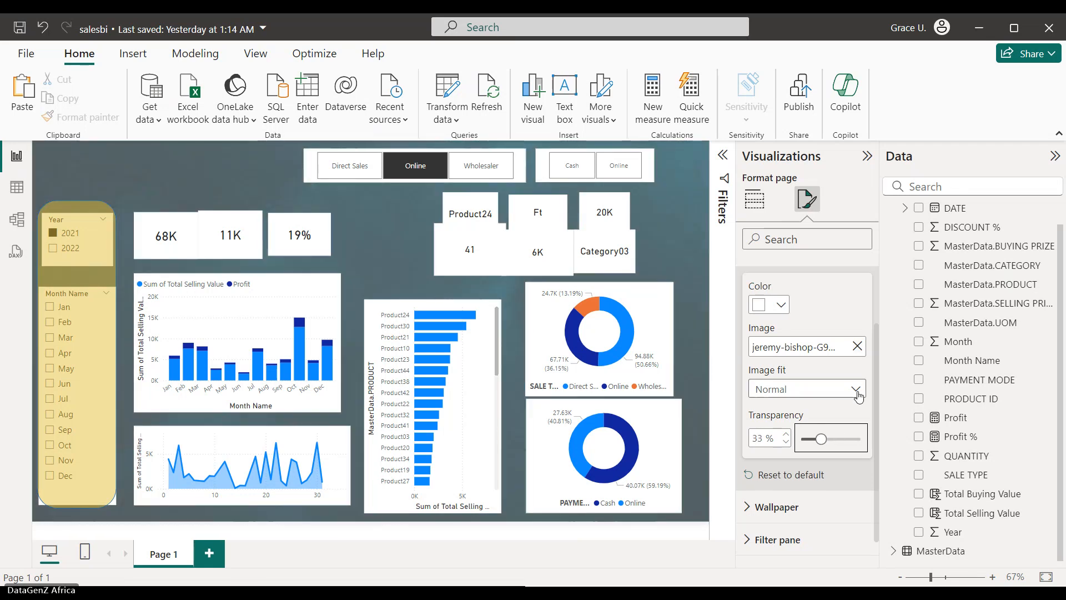
Try the Fit and Fill options for the canvas background's image fit, leaving it on Fit.
click(805, 389)
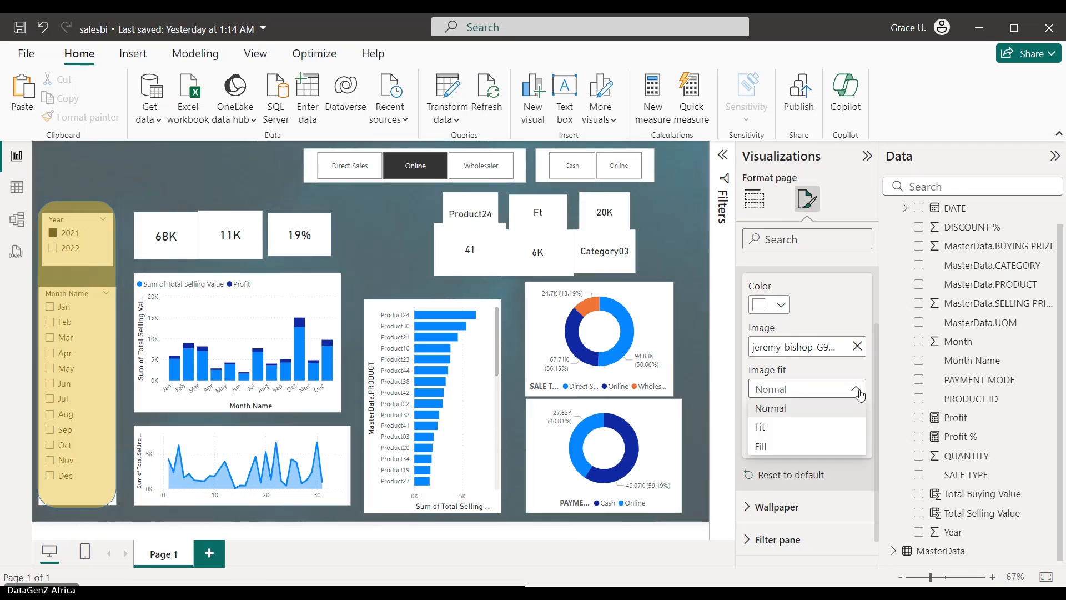
click(791, 428)
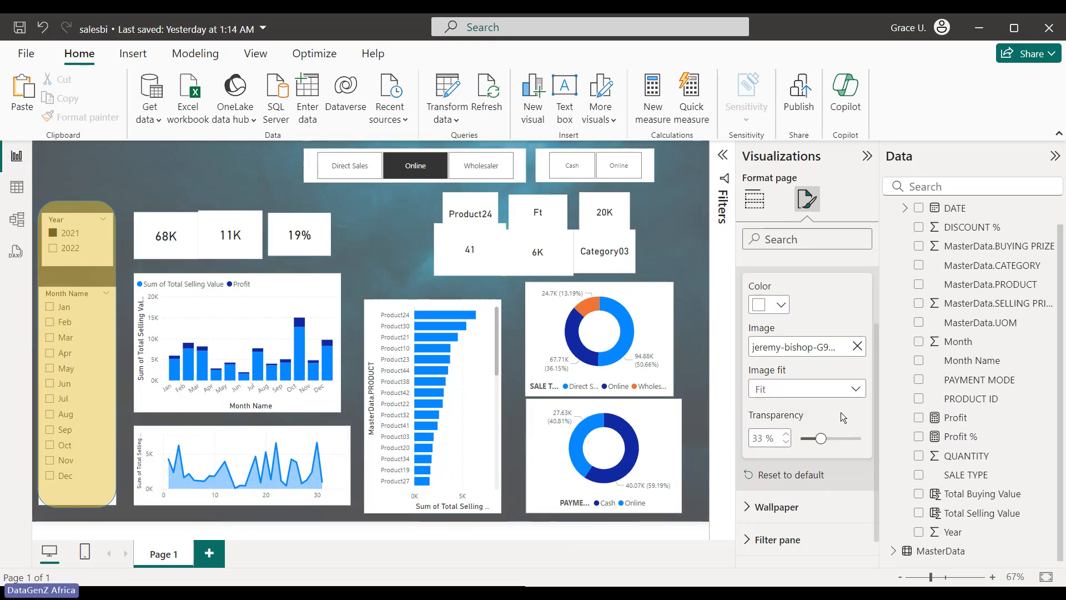
click(811, 389)
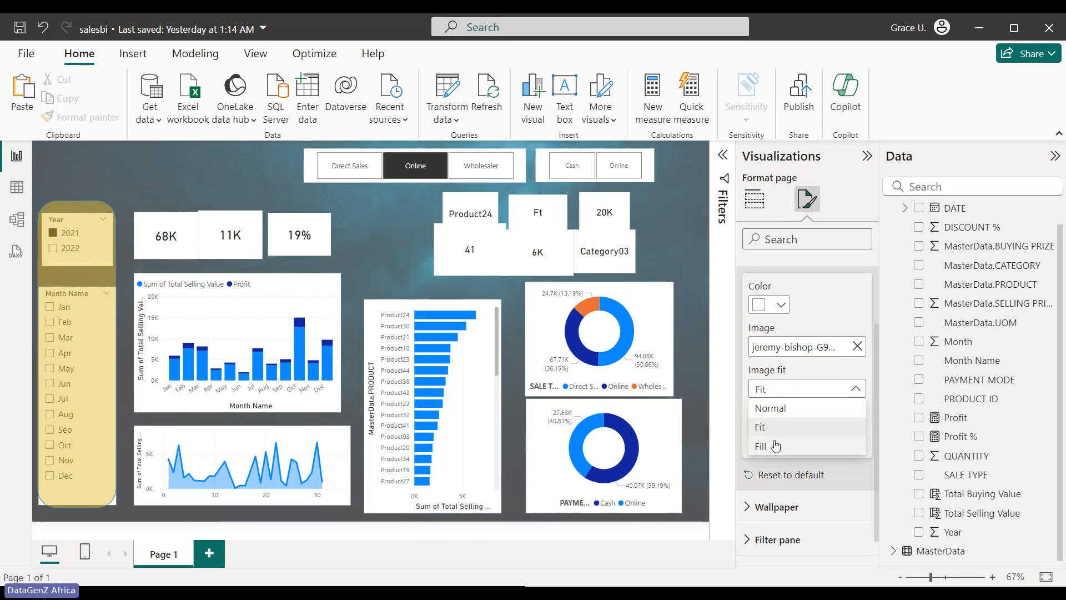
click(776, 445)
click(845, 391)
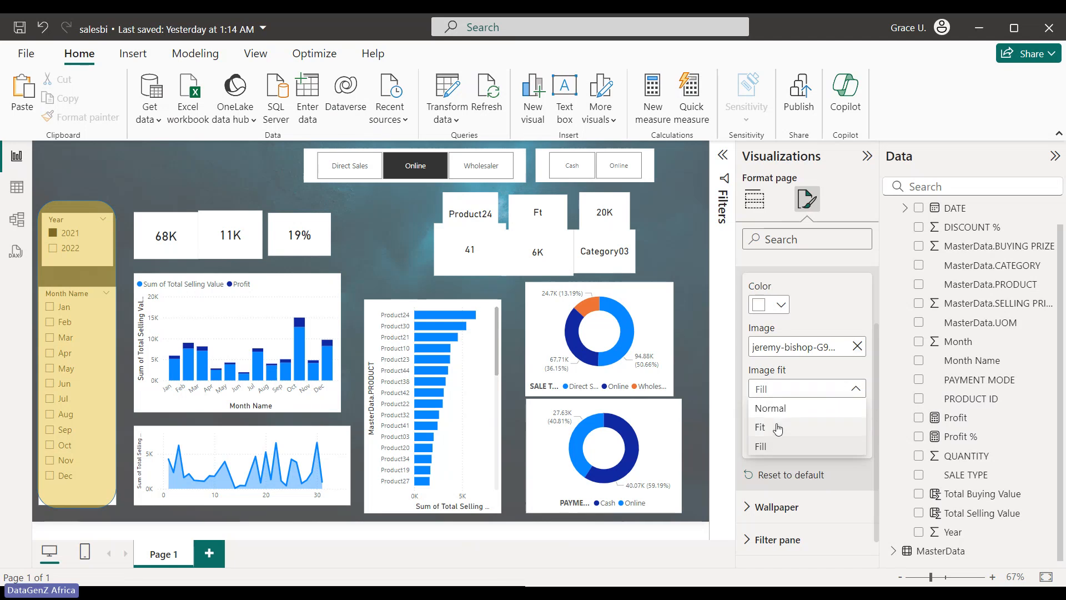
click(777, 426)
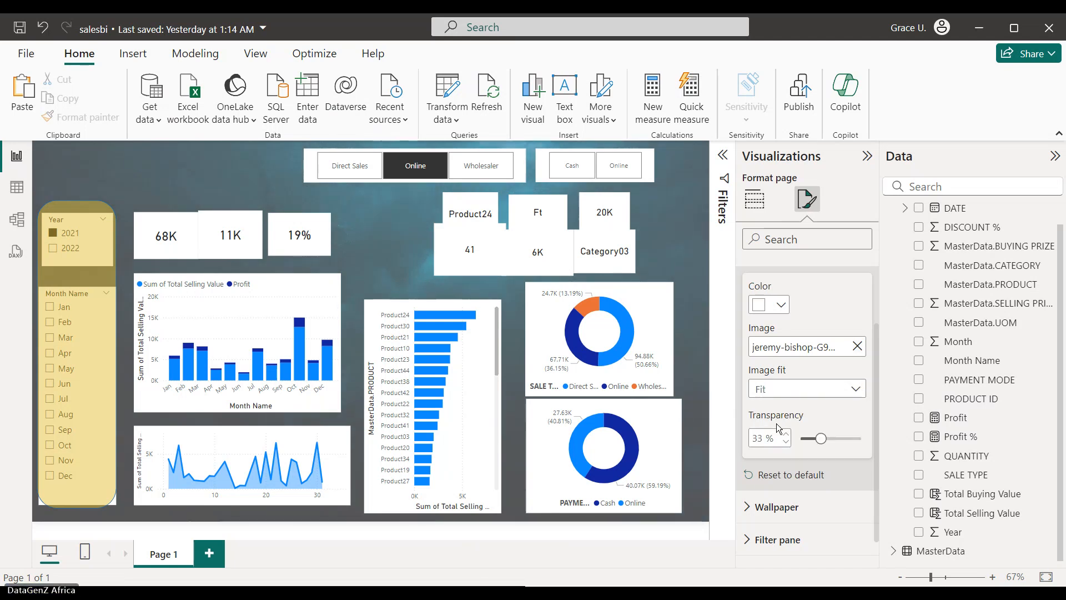
click(398, 243)
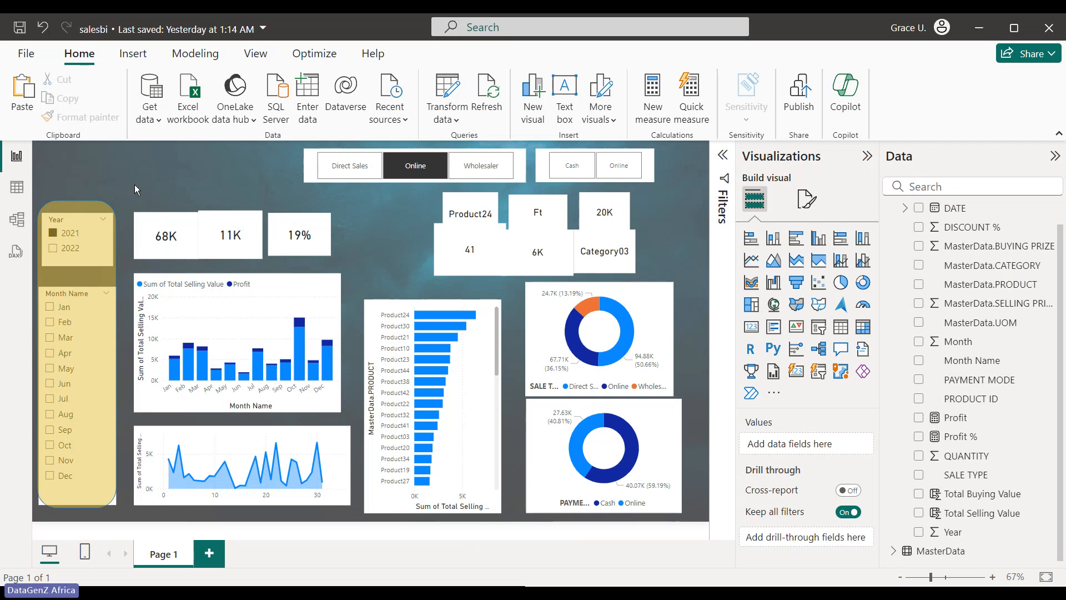
Move the sale type and payment mode slicers left along the page top, and nudge the monthly column chart slightly right and up.
click(99, 275)
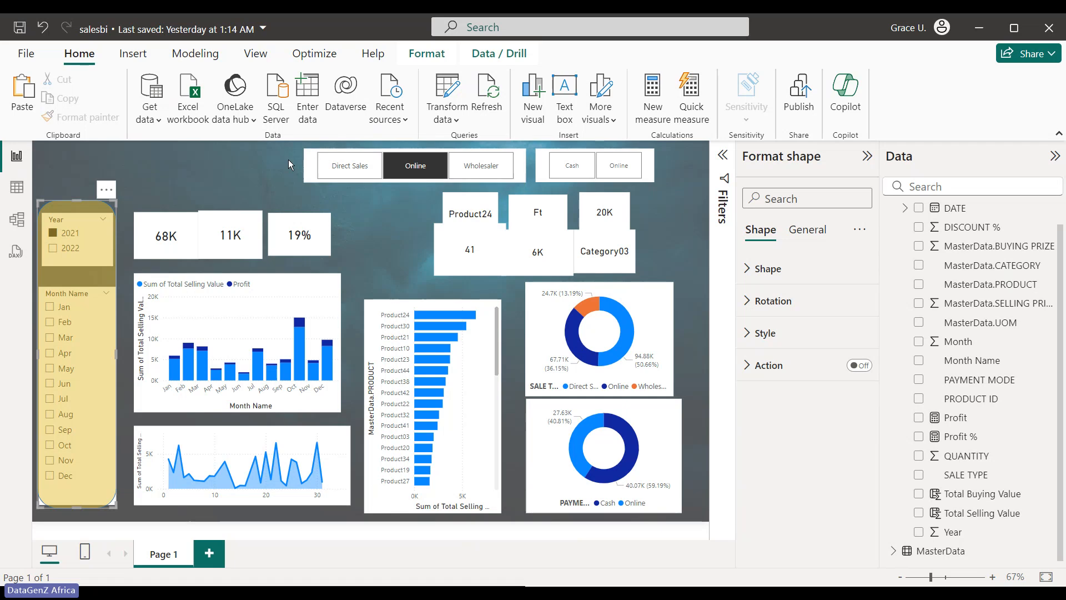
drag(308, 165, 217, 177)
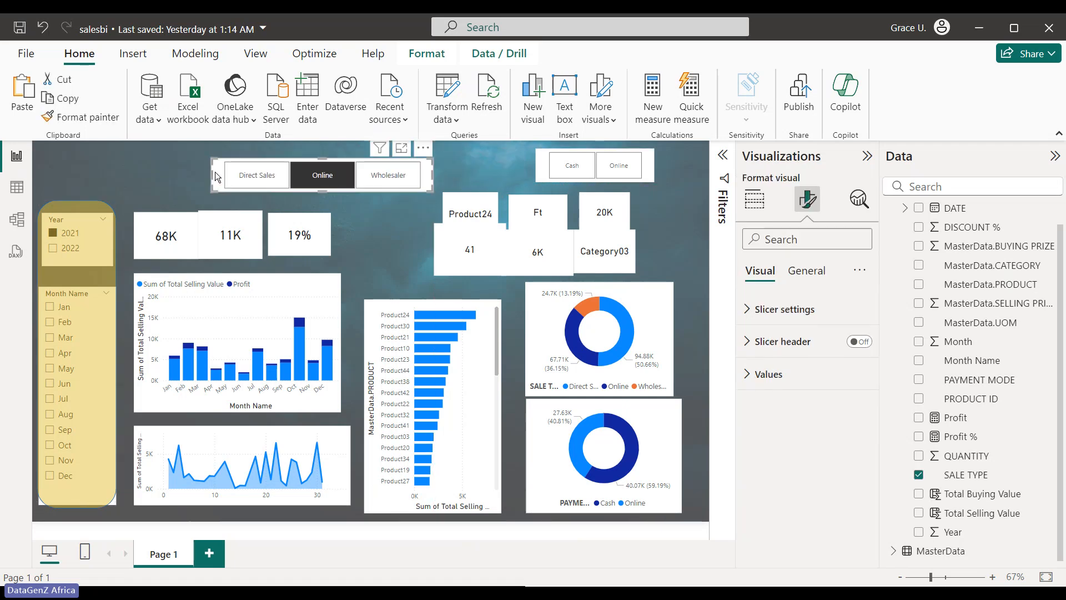
drag(538, 163, 475, 165)
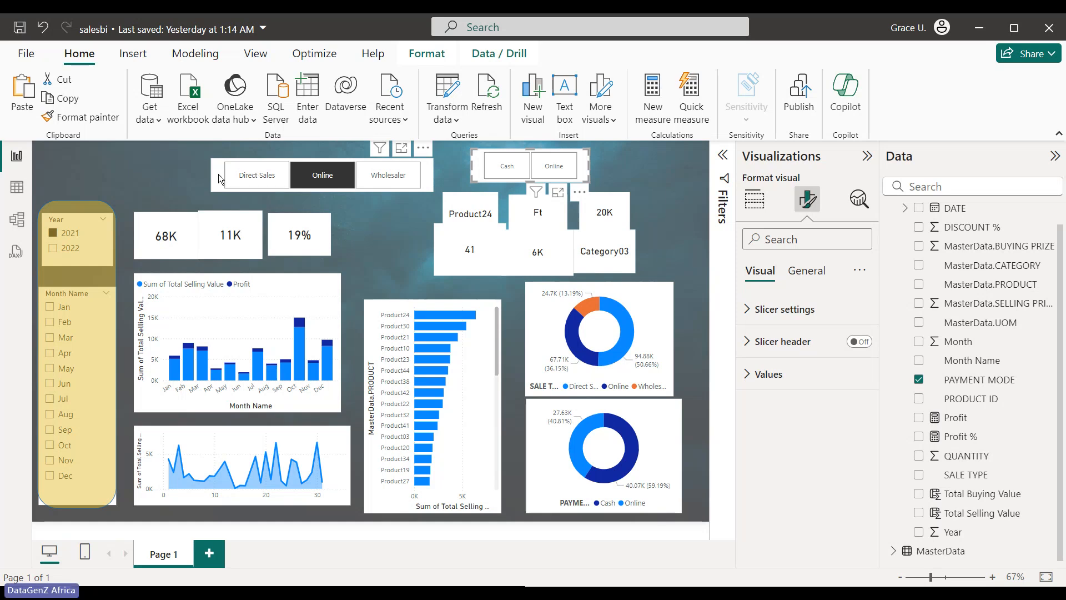
drag(218, 175, 218, 164)
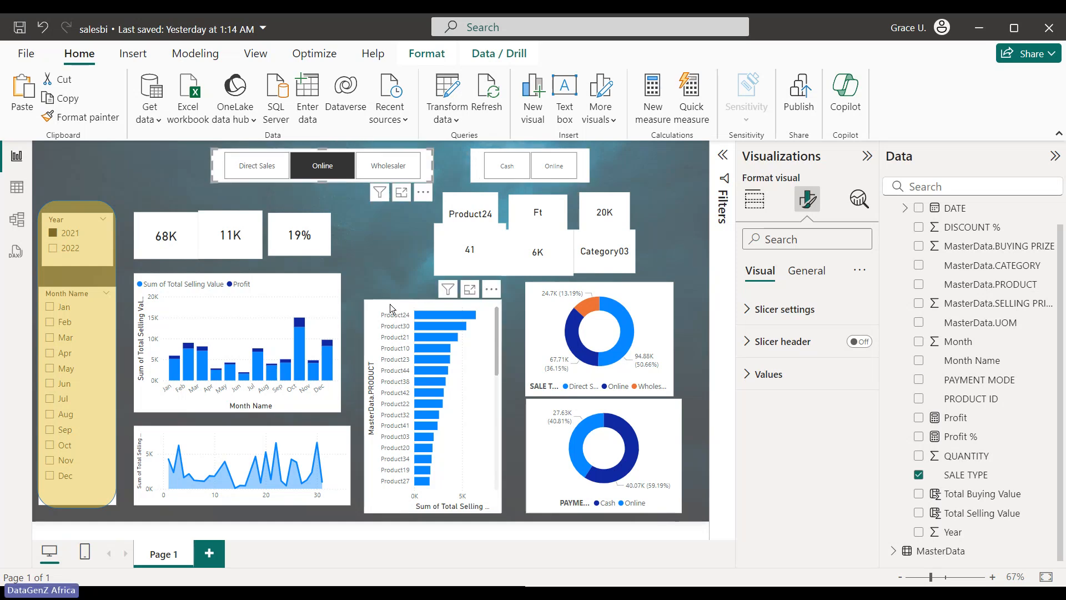
click(329, 329)
drag(339, 336, 350, 341)
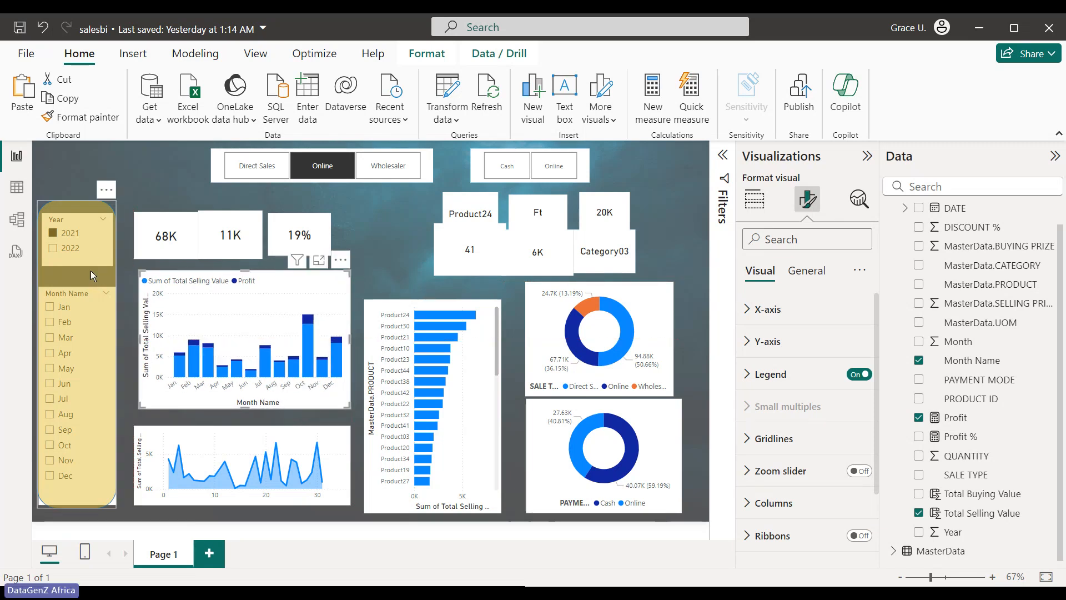
Set the fill color of the yellow shape behind the Year and Month Name slicers to white.
click(91, 271)
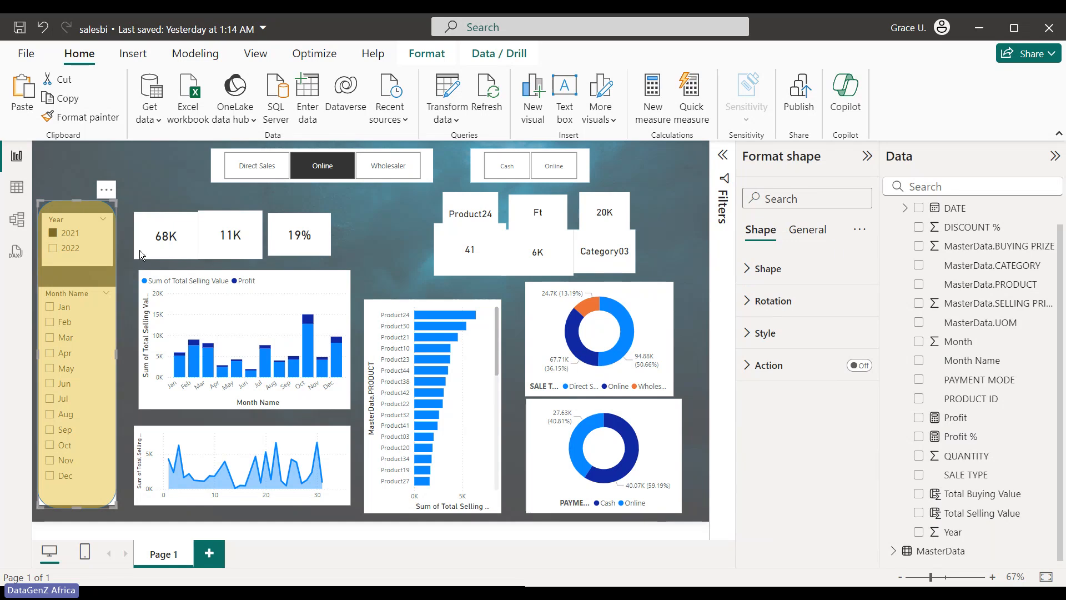
click(749, 278)
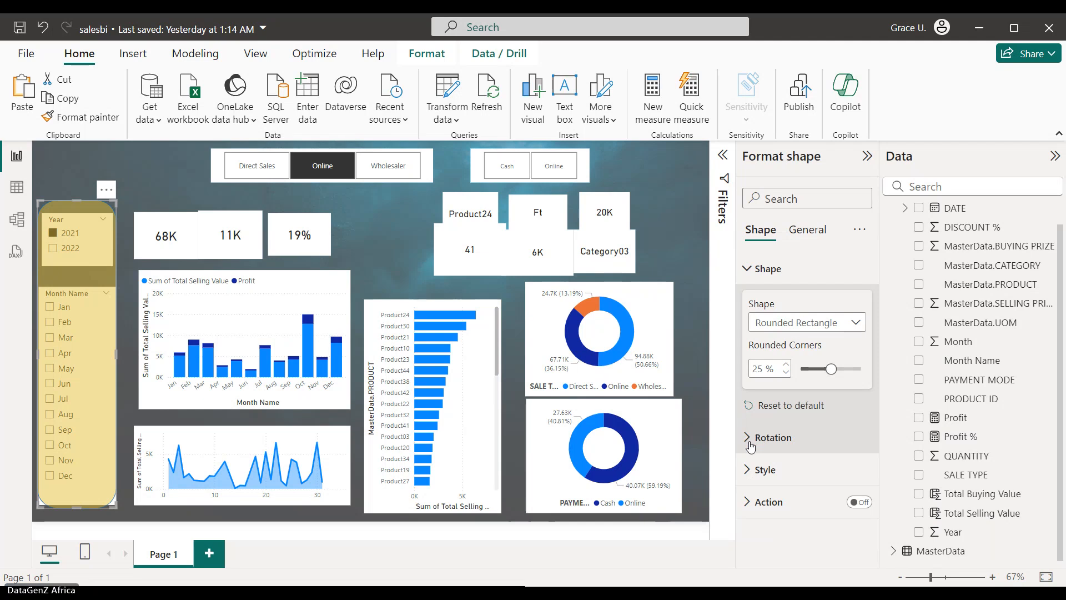
click(750, 470)
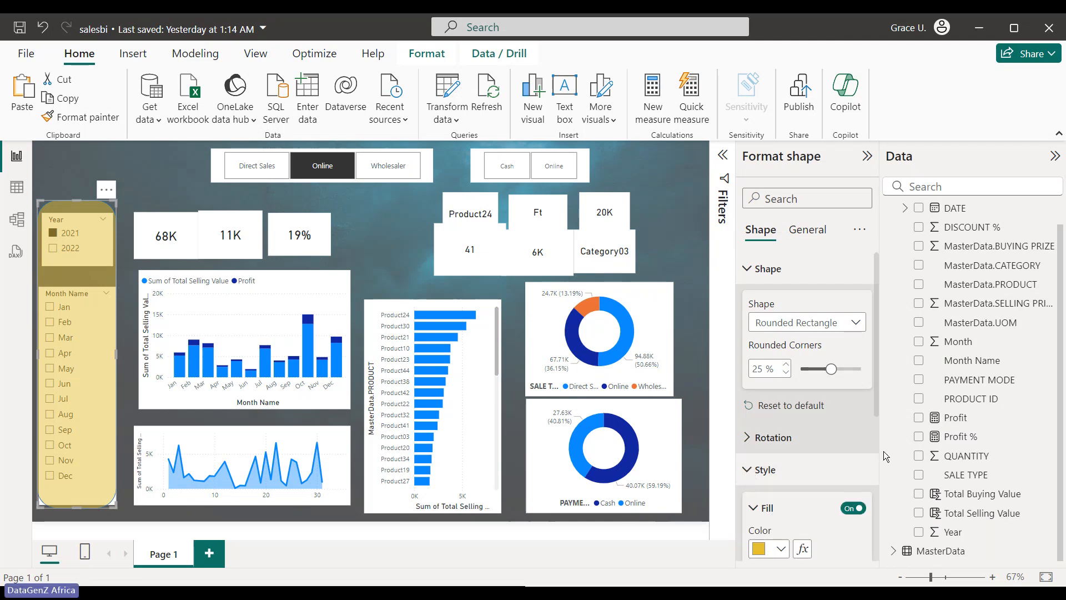
drag(875, 382, 877, 458)
click(784, 403)
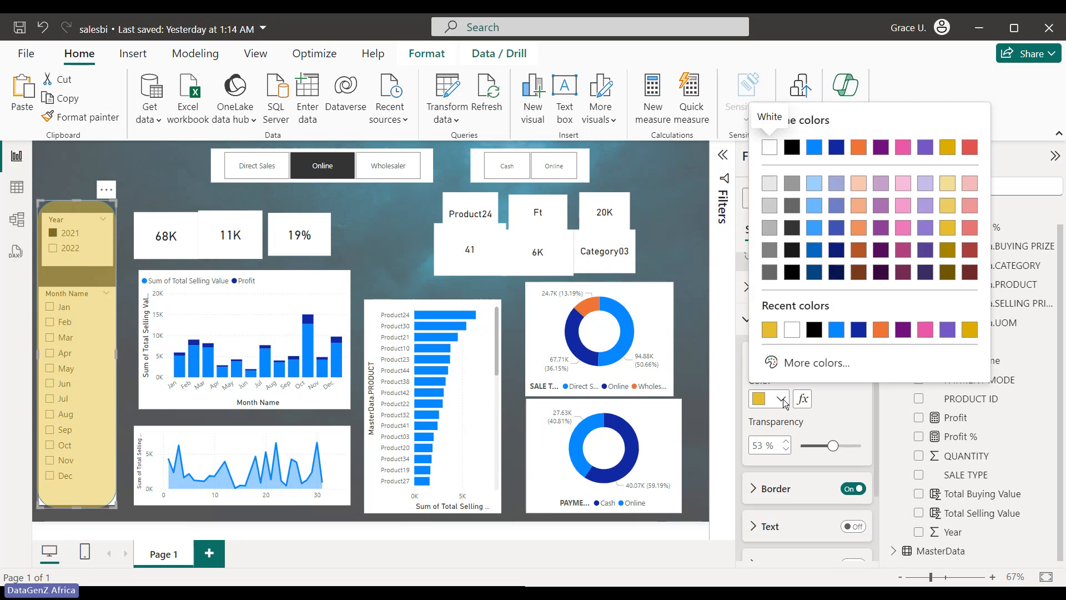
click(769, 147)
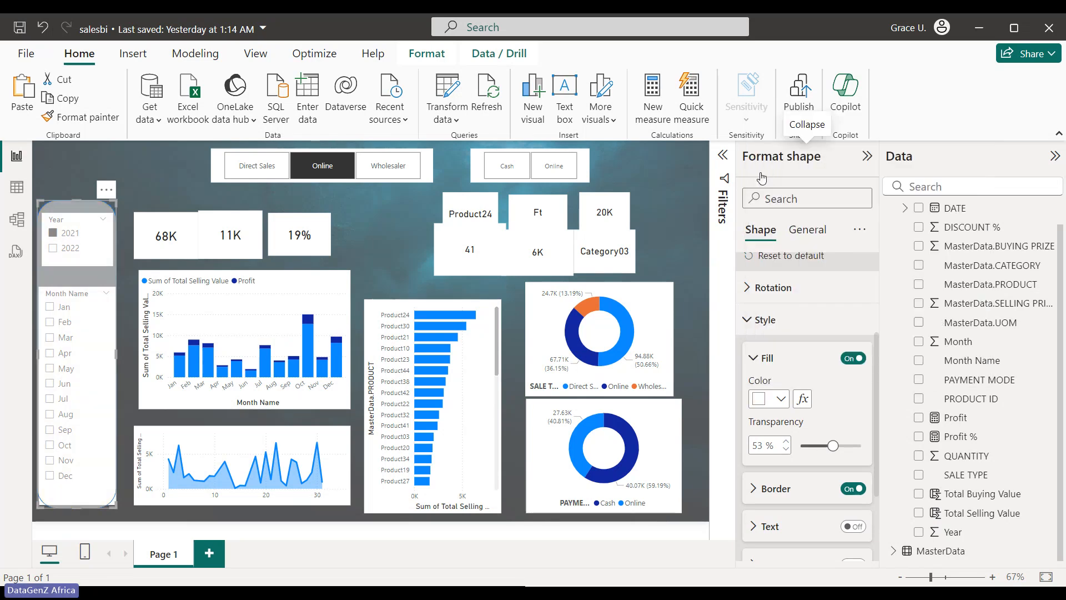
Try a pink fill on the slicer background shape and return it to white.
click(781, 400)
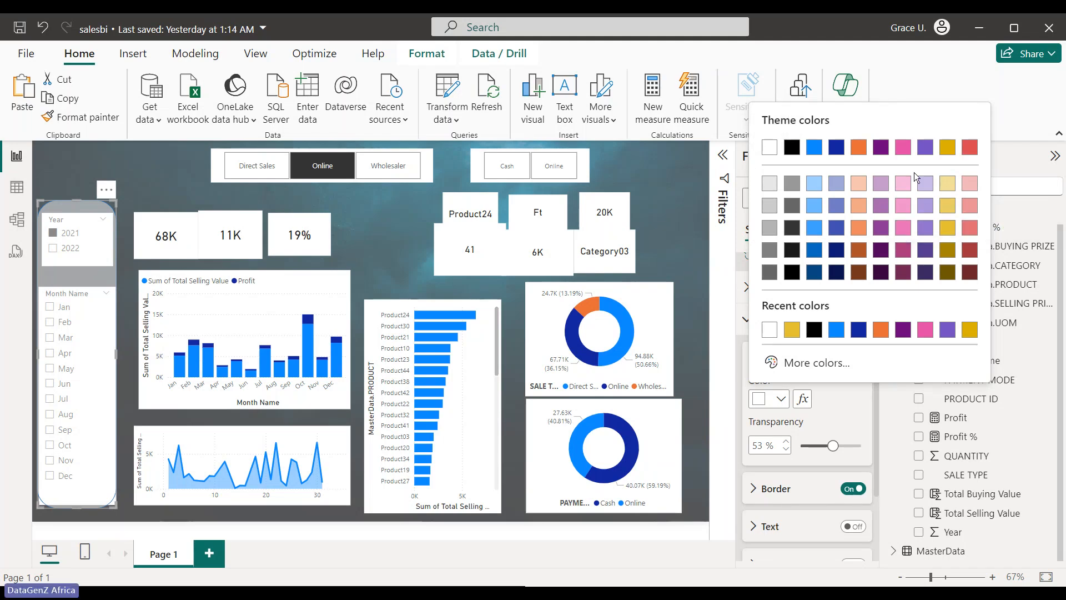
click(903, 228)
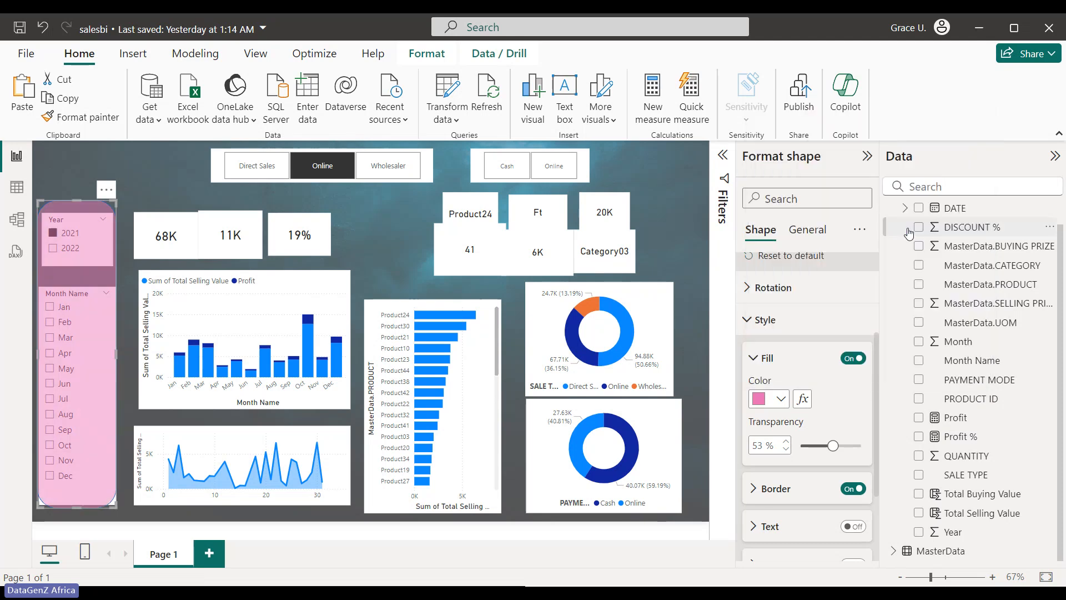
click(908, 232)
click(780, 398)
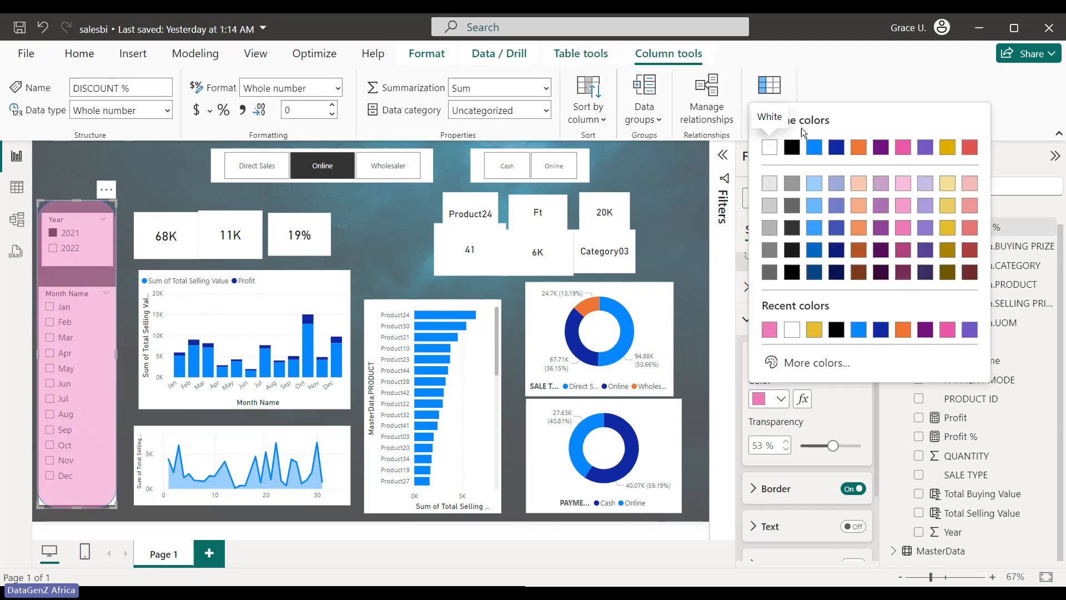
click(770, 147)
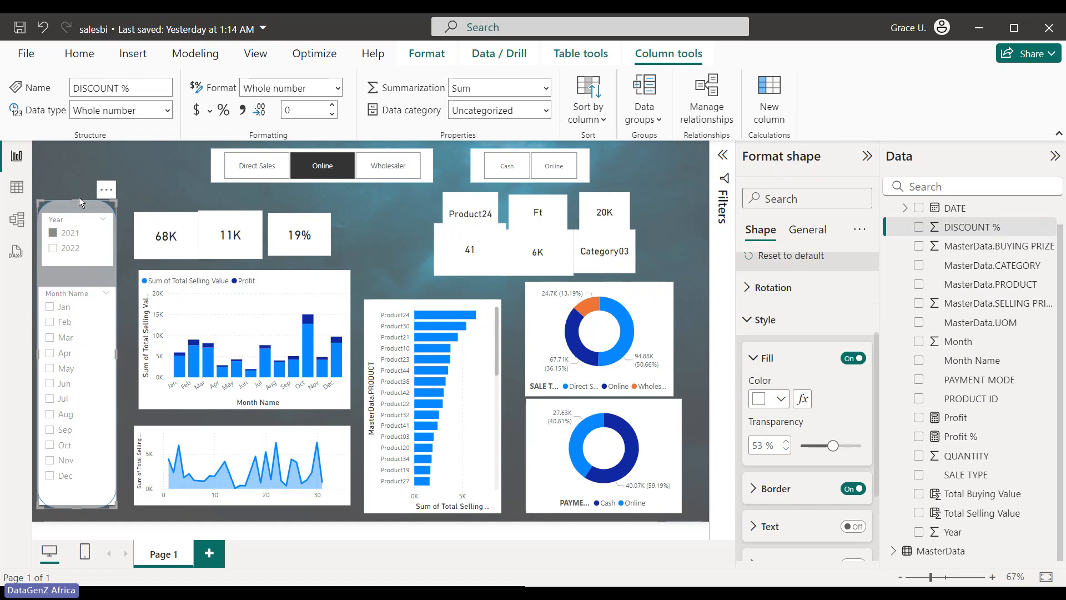
Extend the slicer background shape's upper edge slightly upward and widen the shape to the right.
drag(79, 199, 79, 191)
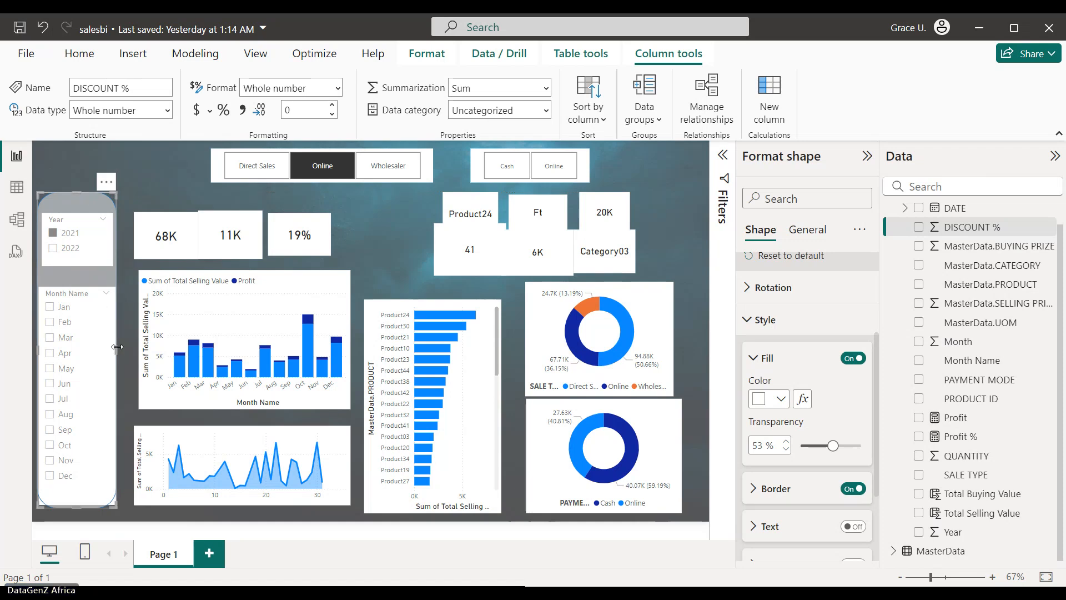
drag(116, 349, 126, 348)
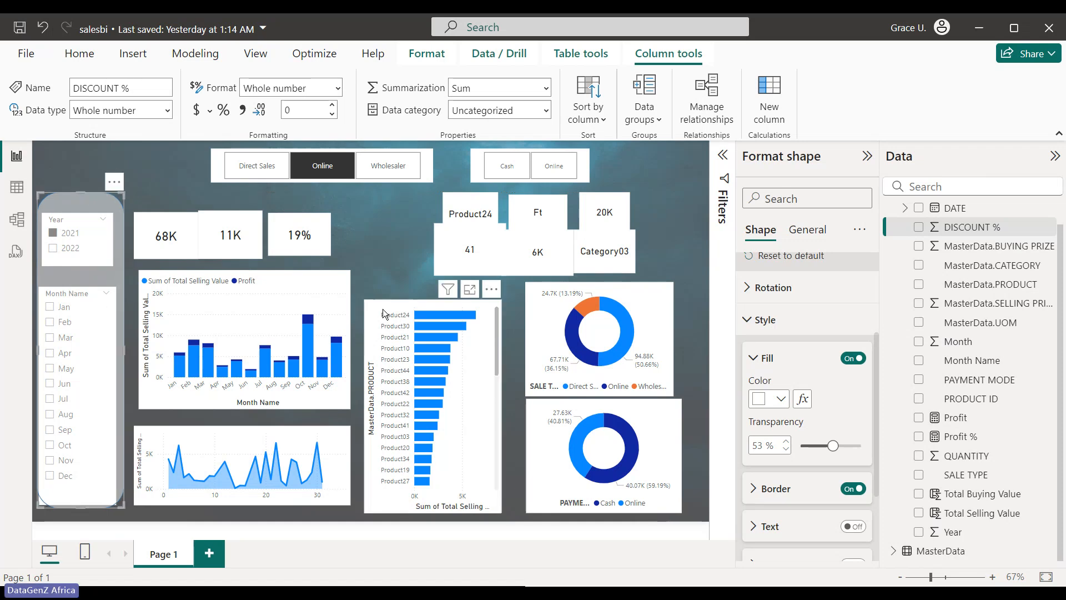
click(381, 254)
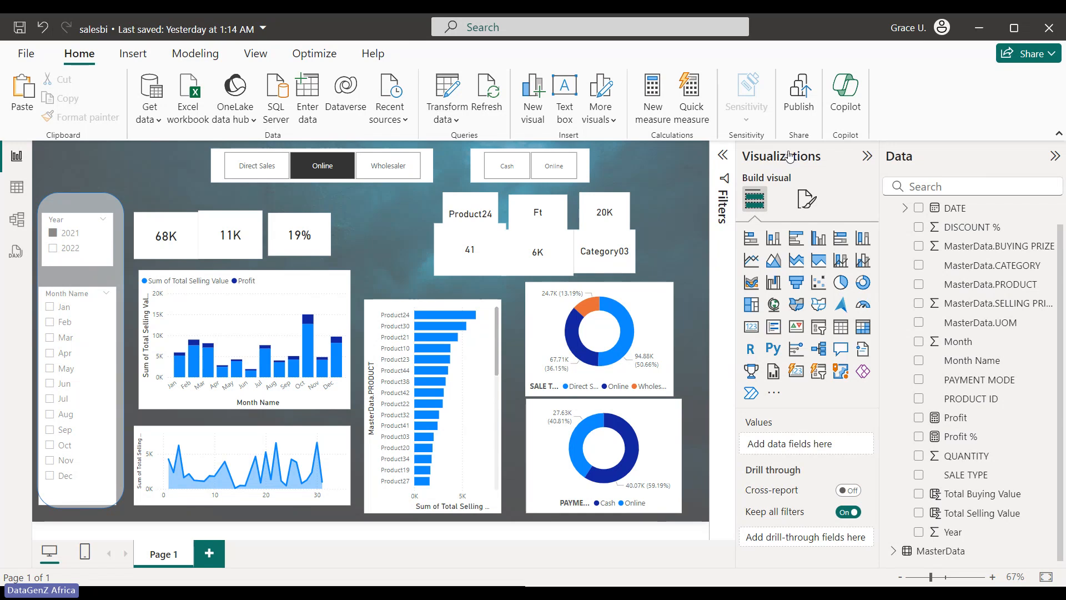
Remove the image from the report page's canvas background.
click(807, 199)
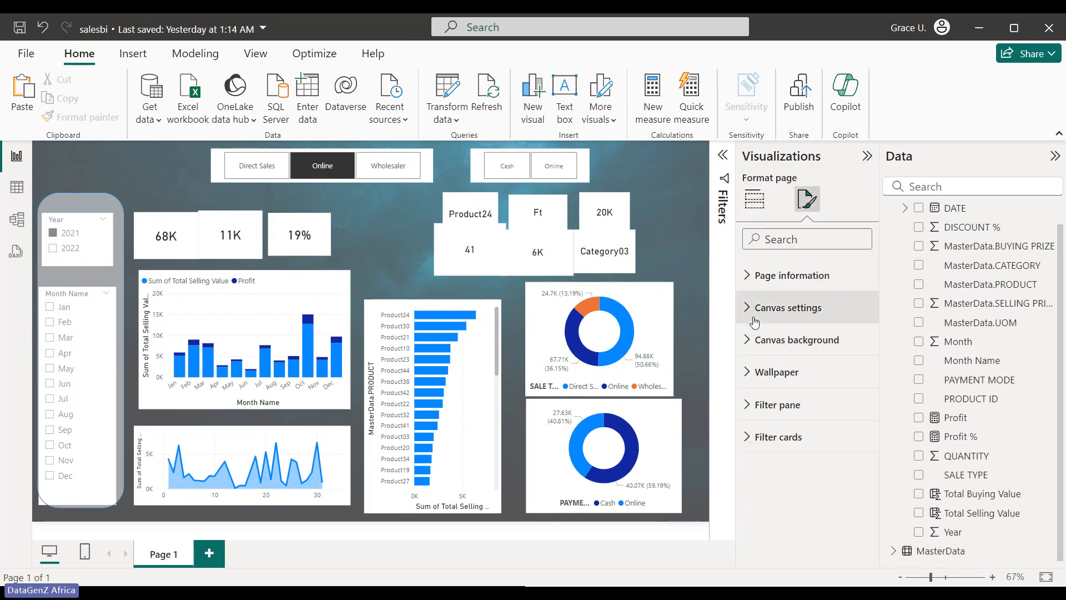
click(755, 340)
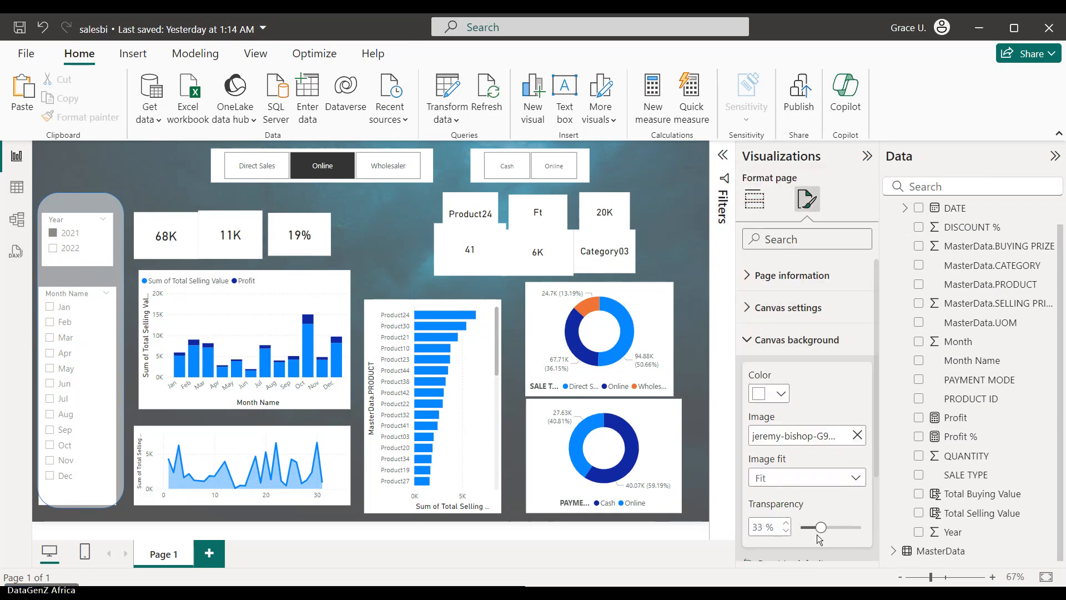
scroll(797, 472, down, 2)
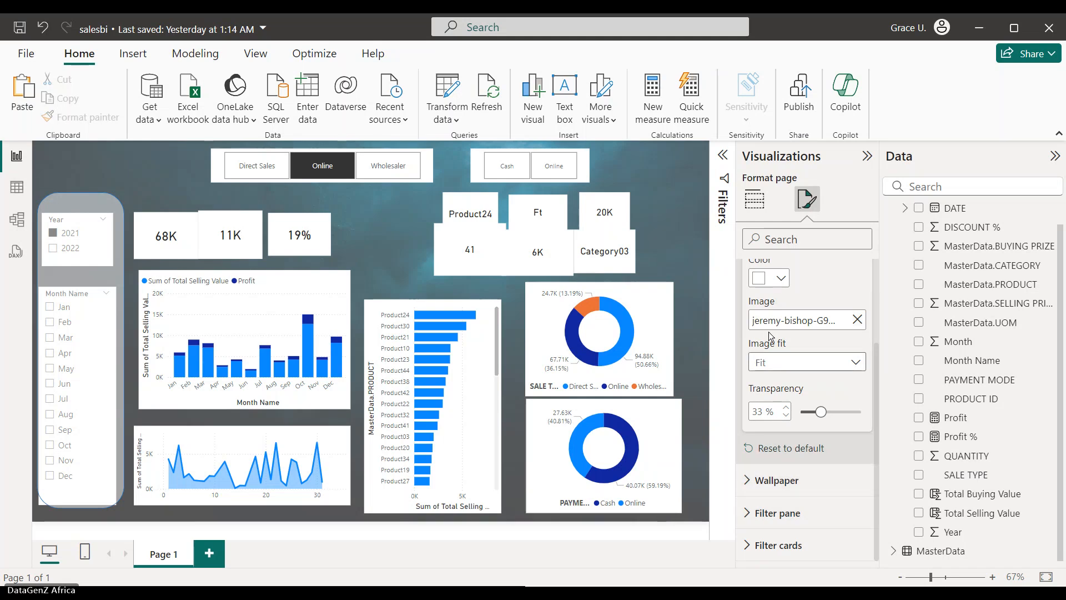
click(857, 321)
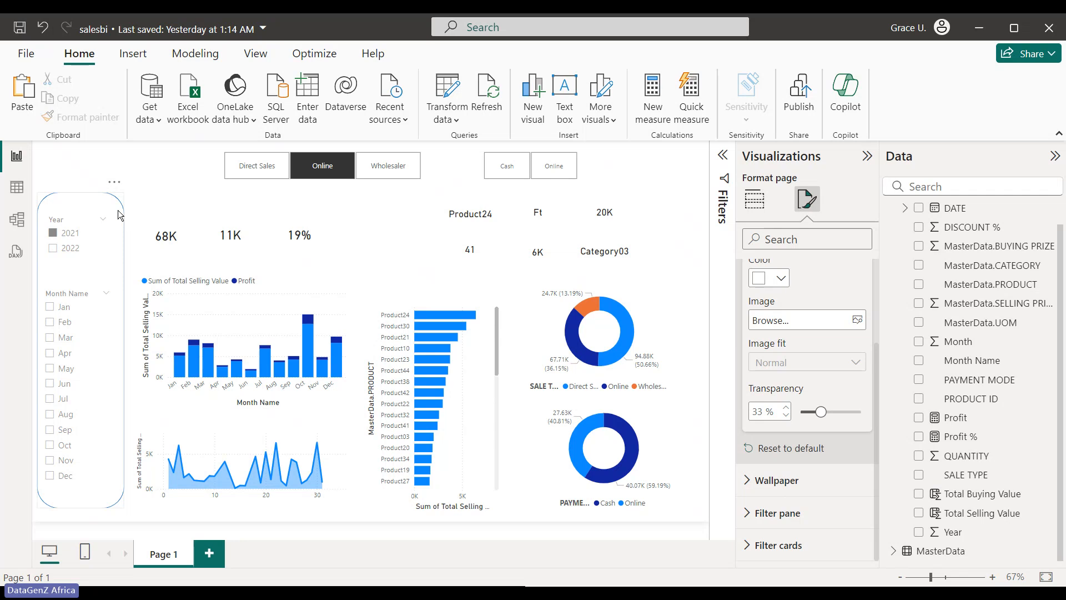
click(753, 201)
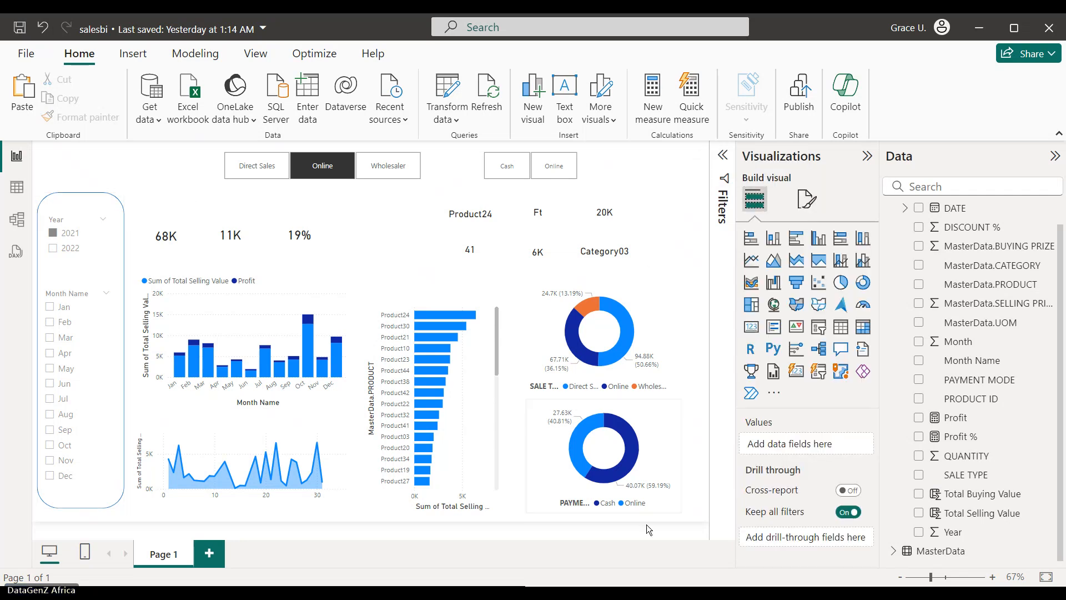